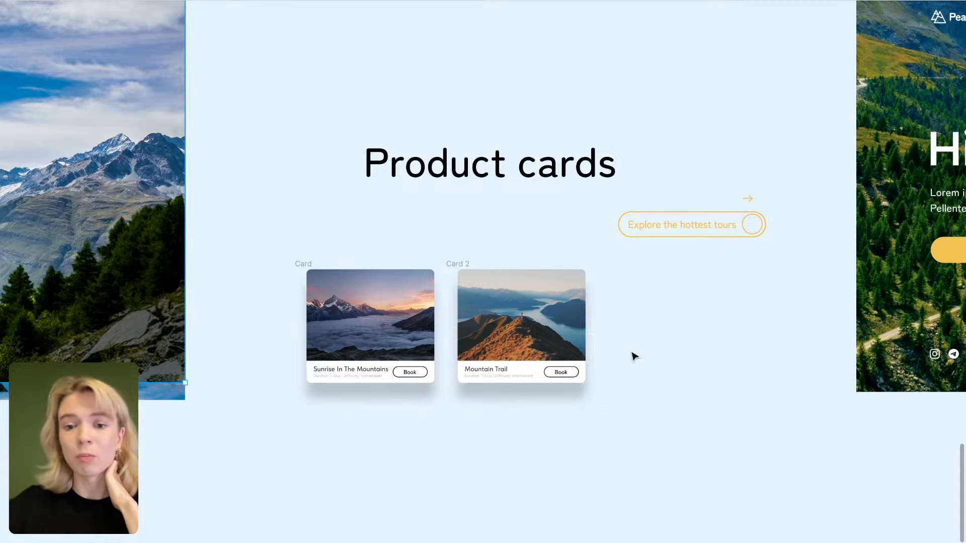
Step: Switch to the Main Page artboard in the Tilda editor
{"action": "scroll", "coordinate": [632, 353], "scroll_direction": "right", "scroll_amount": 4}
{"action": "scroll", "coordinate": [535, 296], "scroll_direction": "down", "scroll_amount": 3, "text": "ctrl"}
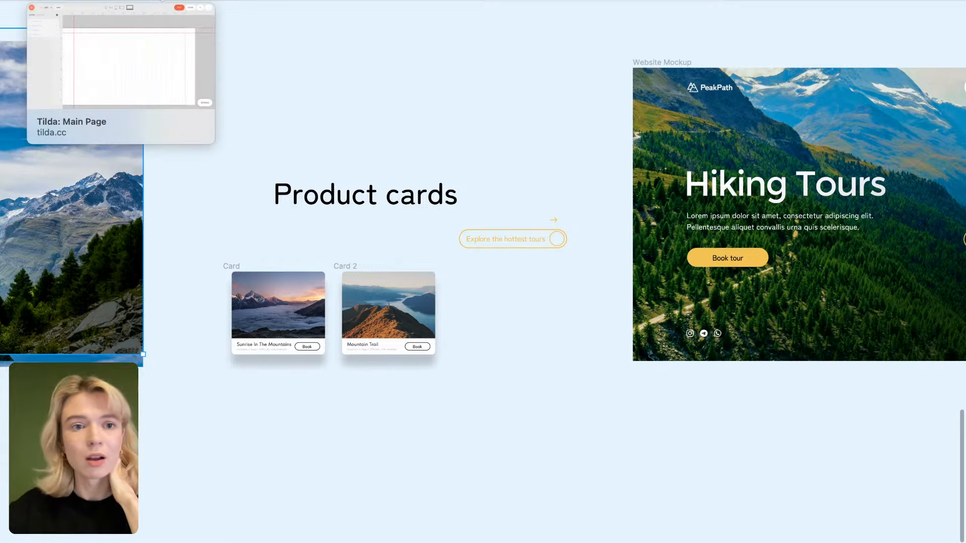
{"action": "left_click", "coordinate": [181, 5]}
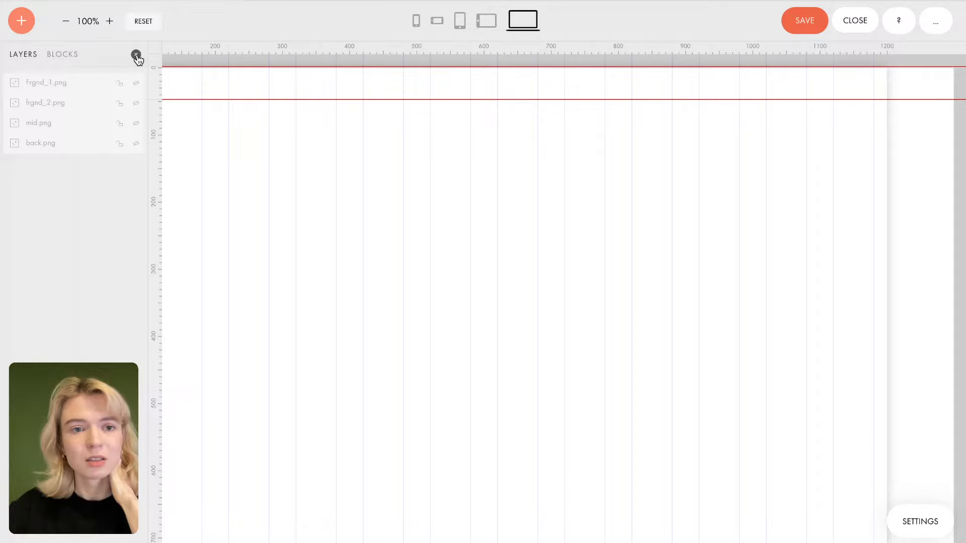
{"action": "scroll", "coordinate": [250, 128], "scroll_direction": "down", "scroll_amount": 5}
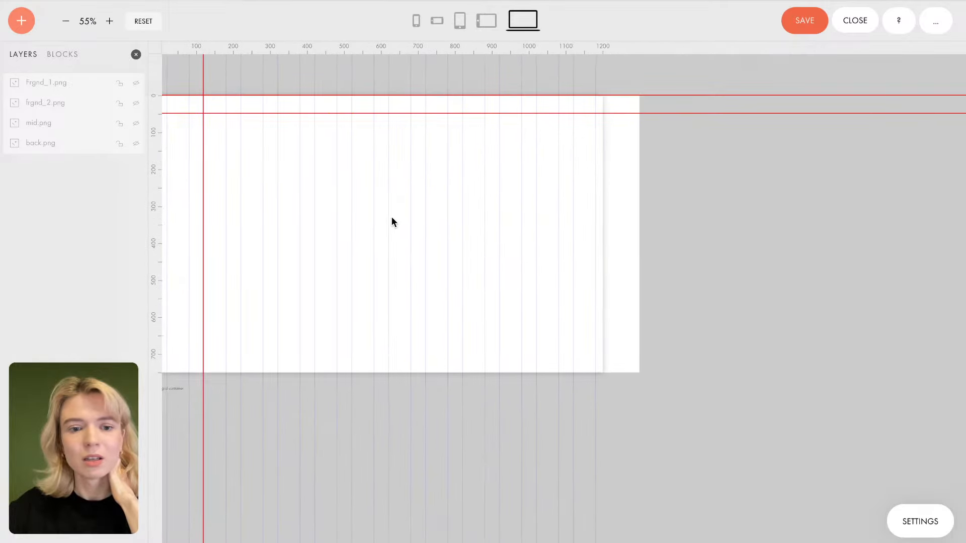
{"action": "scroll", "coordinate": [391, 217], "scroll_direction": "left", "scroll_amount": 3}
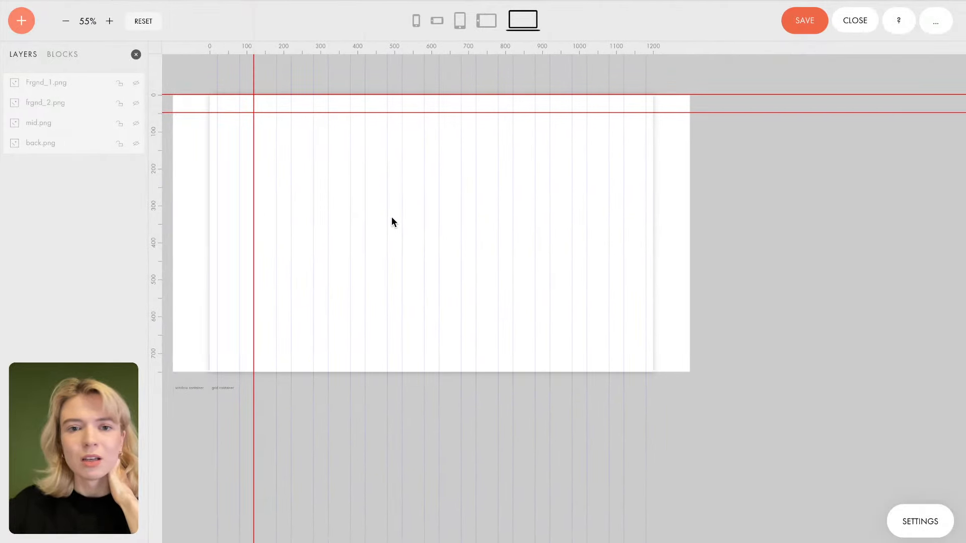
{"action": "scroll", "coordinate": [391, 216], "scroll_direction": "down", "scroll_amount": 2}
{"action": "scroll", "coordinate": [392, 217], "scroll_direction": "up", "scroll_amount": 2}
{"action": "scroll", "coordinate": [392, 218], "scroll_direction": "up", "scroll_amount": 3}
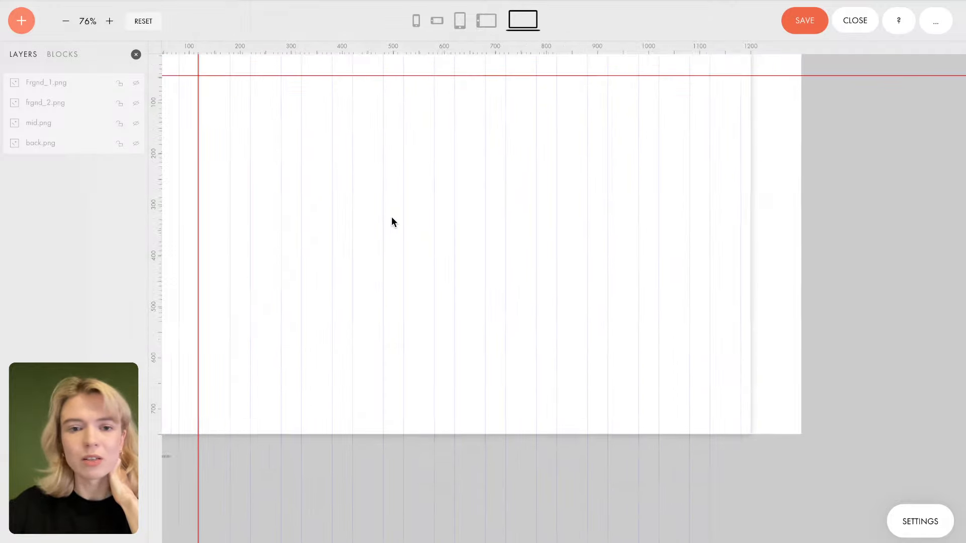
{"action": "scroll", "coordinate": [392, 218], "scroll_direction": "down", "scroll_amount": 3}
{"action": "scroll", "coordinate": [393, 221], "scroll_direction": "down", "scroll_amount": 1}
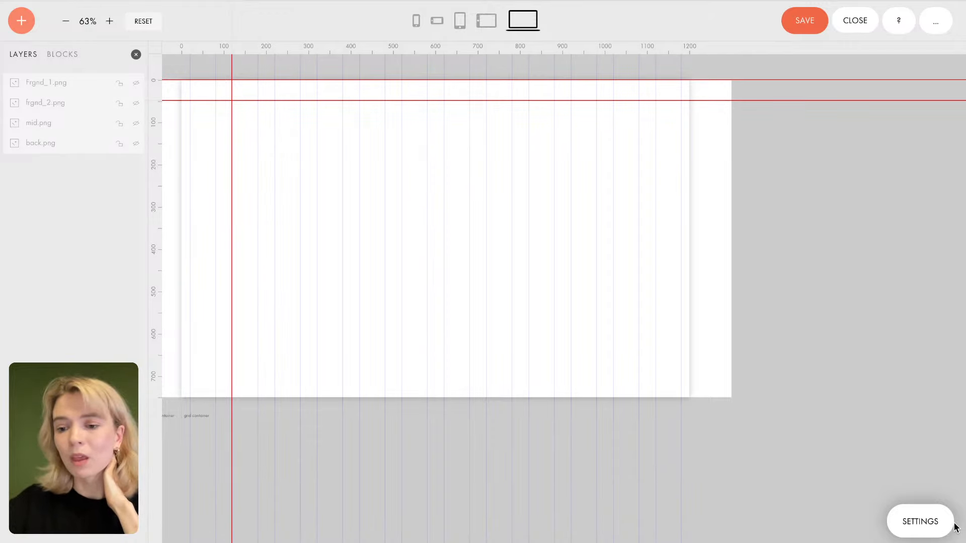
Step: Examine the artboard settings, including the background color picker and the background image's behavior options
{"action": "left_click", "coordinate": [921, 534]}
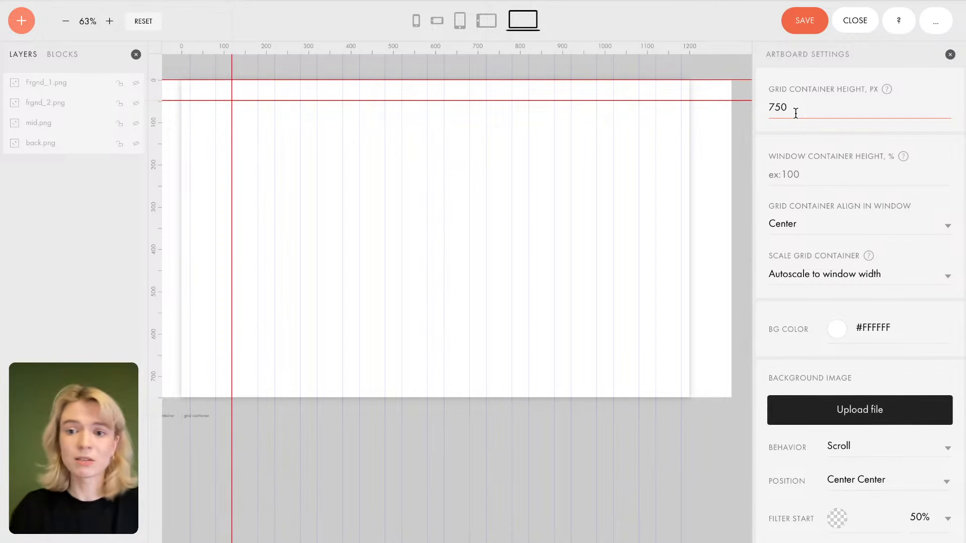
{"action": "left_click", "coordinate": [834, 332]}
{"action": "mouse_move", "coordinate": [776, 330]}
{"action": "left_mouse_down"}
{"action": "mouse_move", "coordinate": [772, 315]}
{"action": "mouse_move", "coordinate": [800, 310]}
{"action": "mouse_move", "coordinate": [745, 298]}
{"action": "mouse_move", "coordinate": [696, 257]}
{"action": "left_mouse_up"}
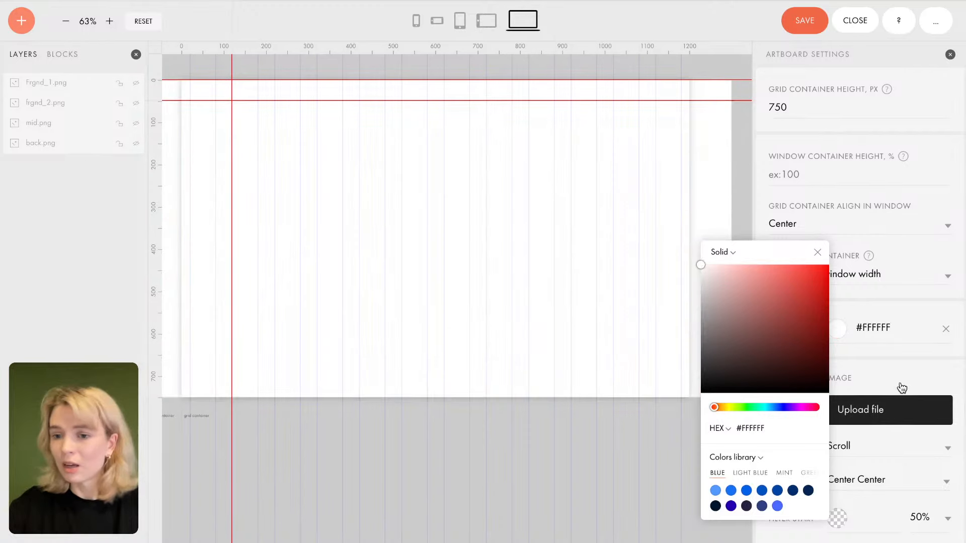
{"action": "left_click", "coordinate": [660, 491]}
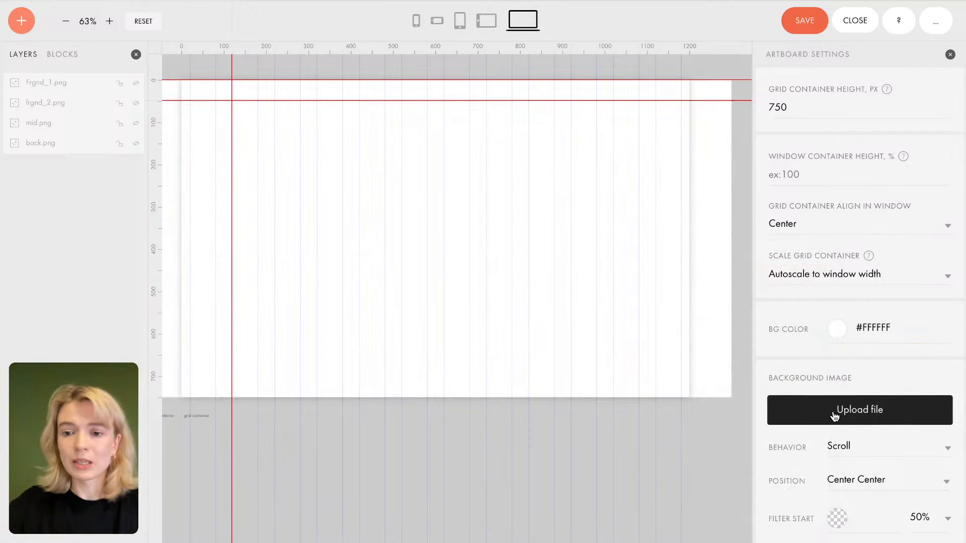
{"action": "scroll", "coordinate": [830, 402], "scroll_direction": "down", "scroll_amount": 2}
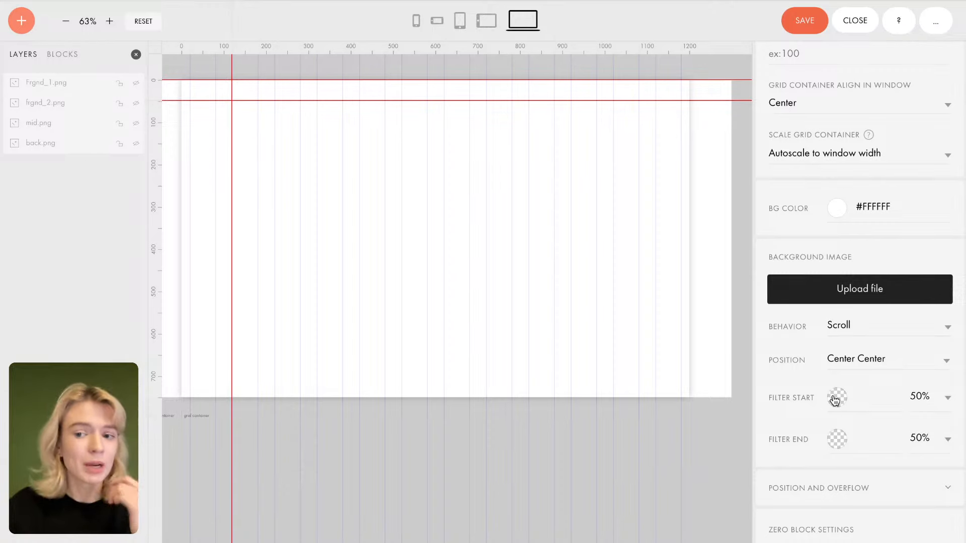
{"action": "scroll", "coordinate": [836, 400], "scroll_direction": "down", "scroll_amount": 1}
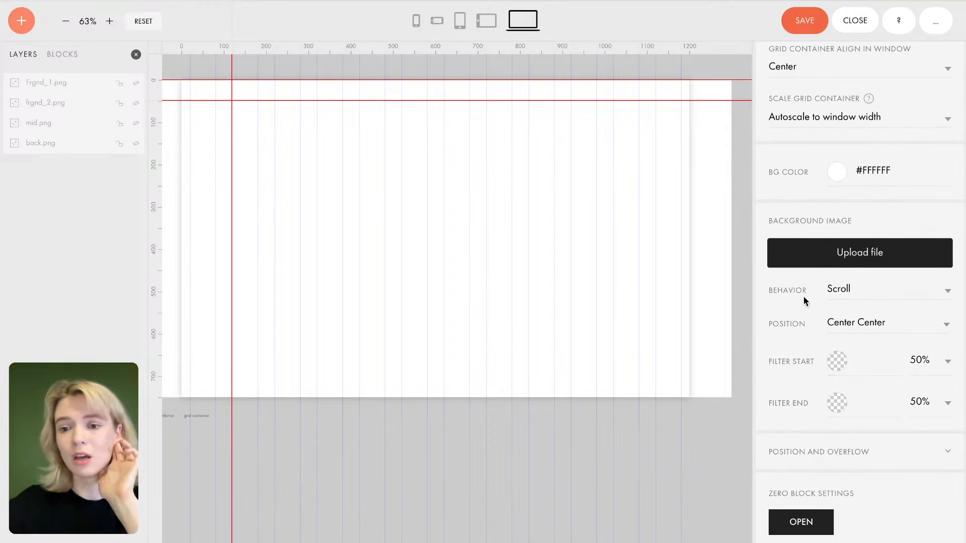
{"action": "left_click", "coordinate": [844, 301]}
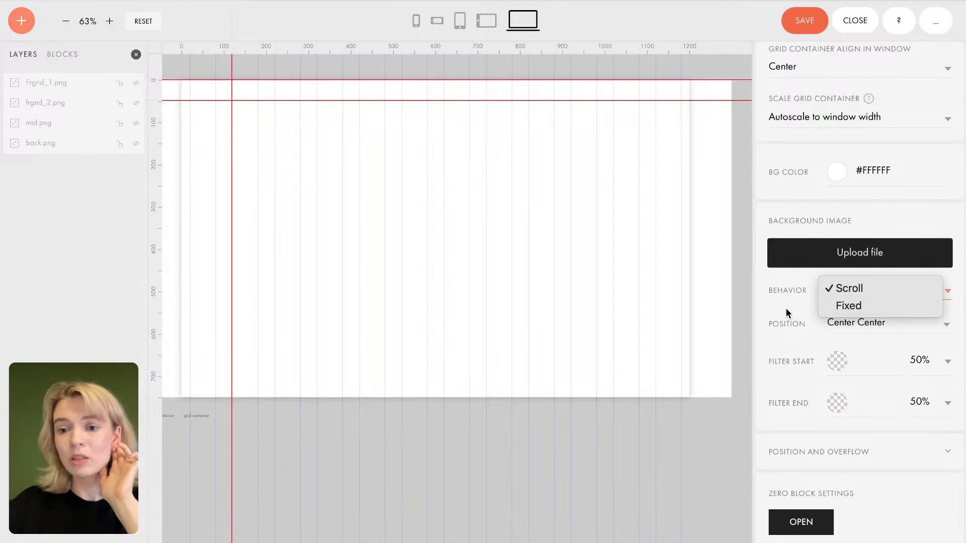
{"action": "left_click", "coordinate": [639, 506]}
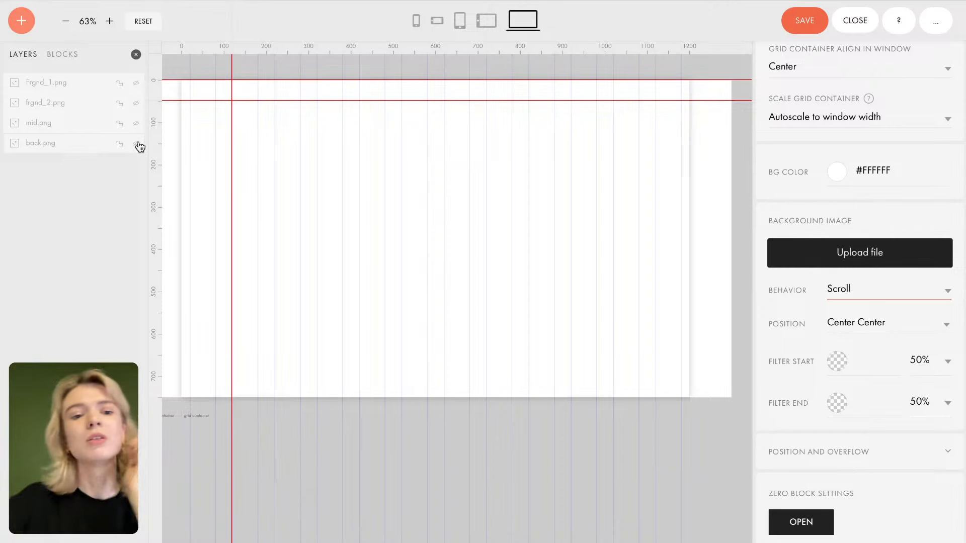
Step: Make the hidden image layers back.png, mid.png, frgnd_2.png and Frgnd_1.png visible
{"action": "left_click", "coordinate": [137, 145]}
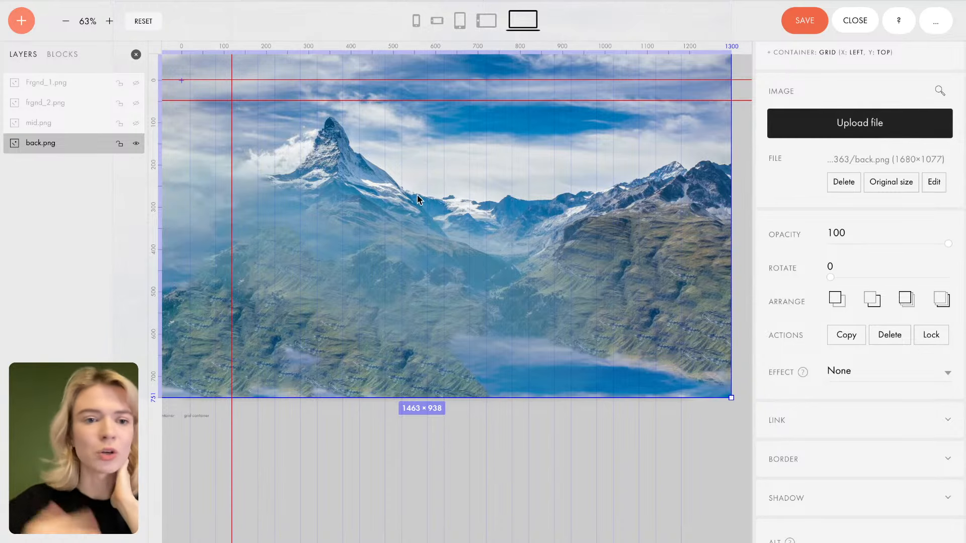
{"action": "left_click", "coordinate": [137, 126]}
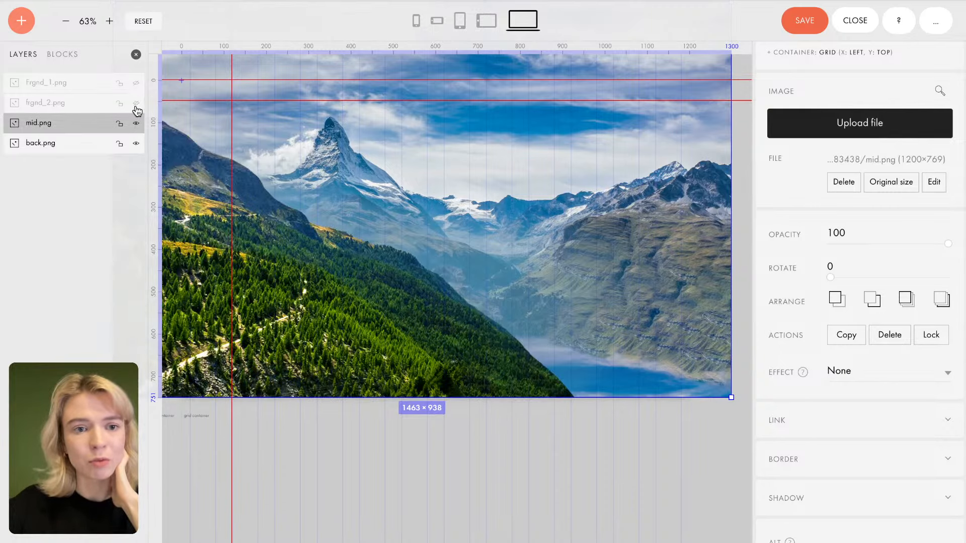
{"action": "left_click", "coordinate": [136, 106]}
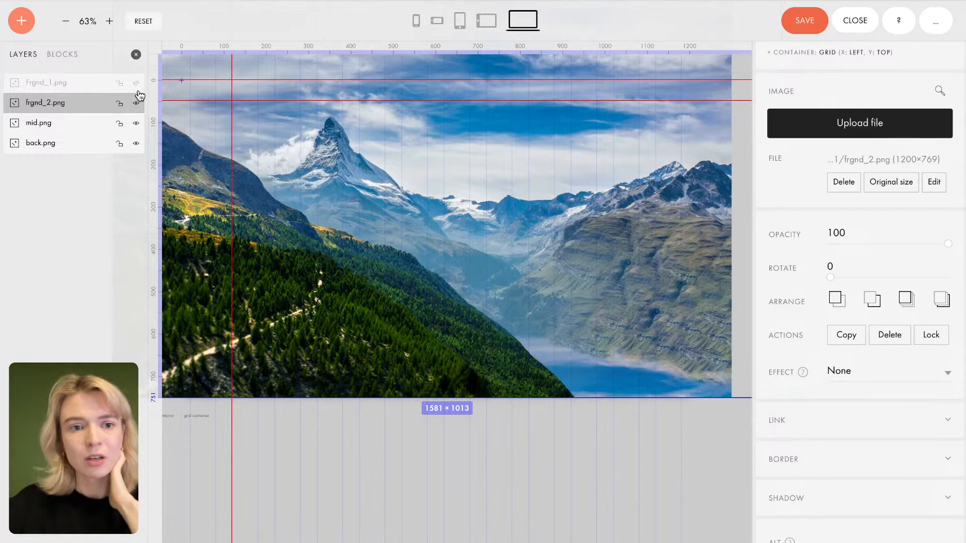
{"action": "left_click", "coordinate": [136, 84]}
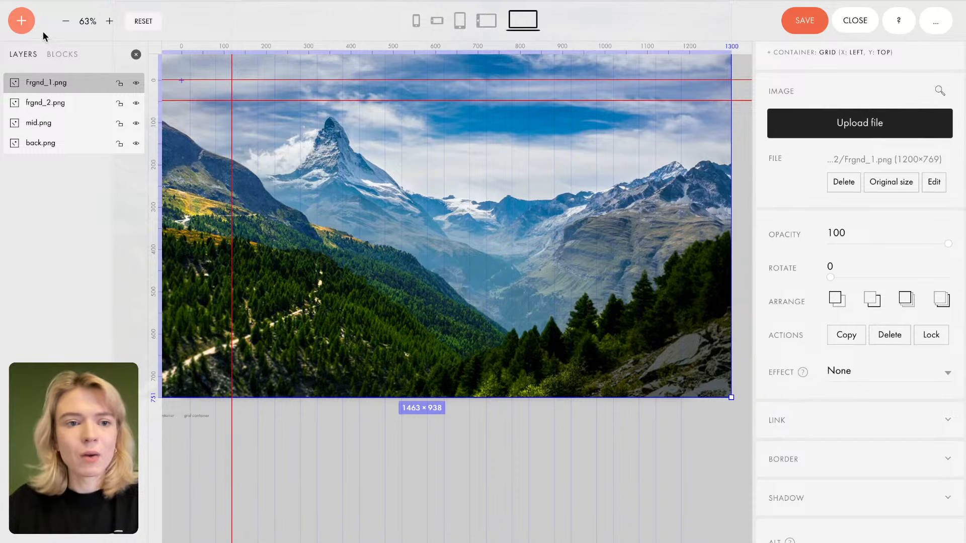
Step: Add an image element to the artboard and upload Card 2.svg from the Hero Section folder into it
{"action": "left_click", "coordinate": [21, 22]}
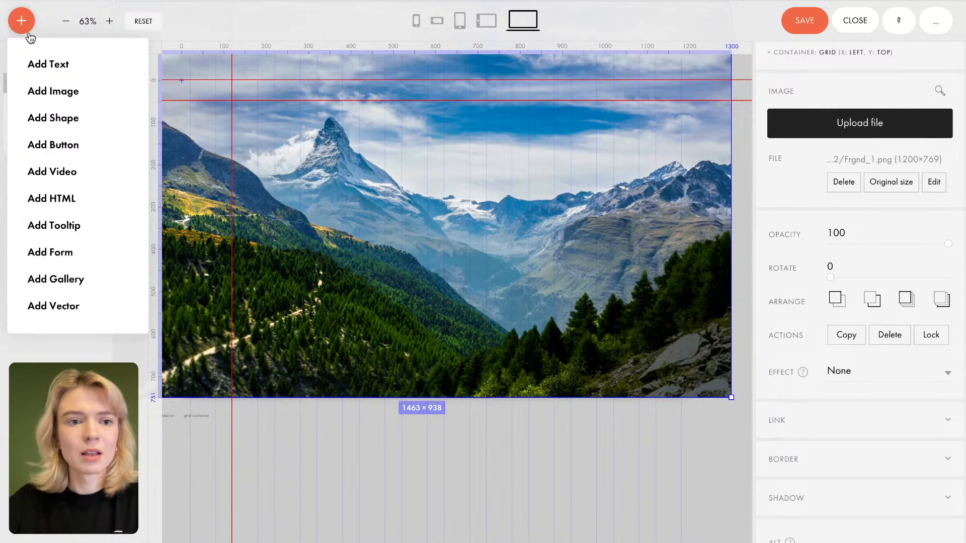
{"action": "left_click", "coordinate": [67, 99]}
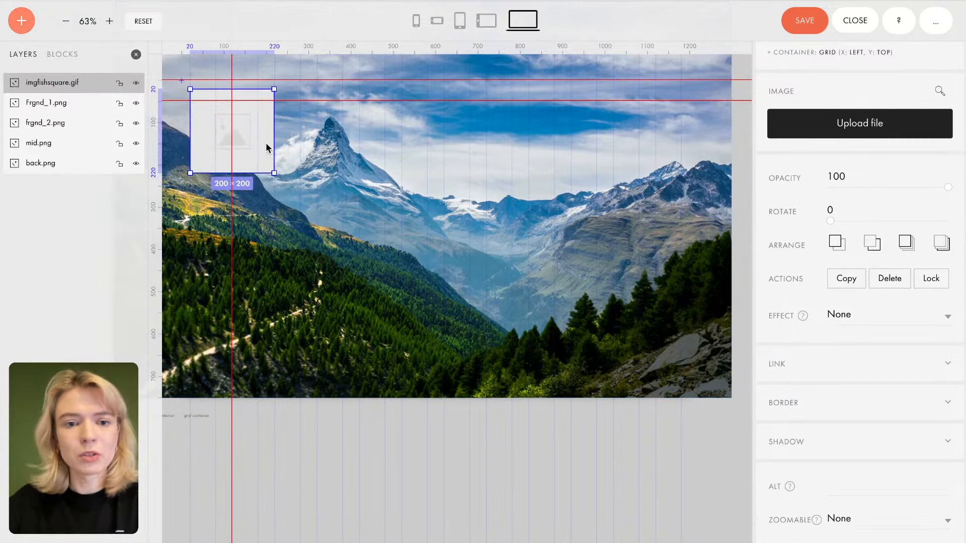
{"action": "left_click_drag", "start_coordinate": [266, 143], "coordinate": [425, 210]}
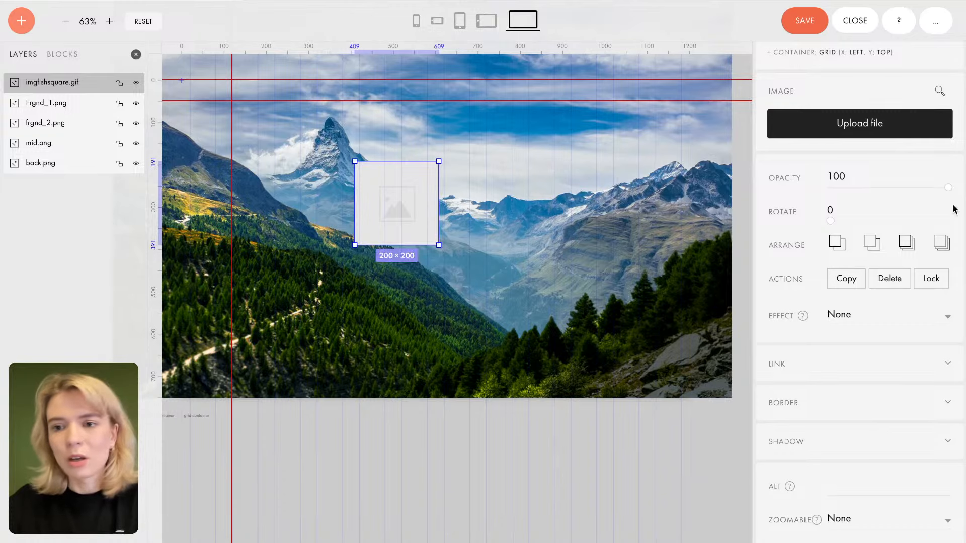
{"action": "left_click", "coordinate": [874, 123]}
{"action": "left_click", "coordinate": [523, 285]}
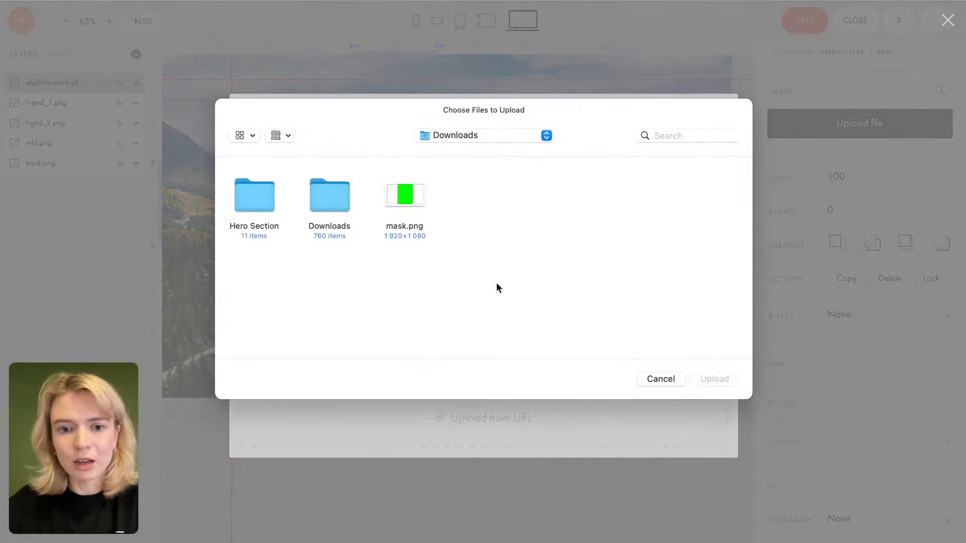
{"action": "double_click", "coordinate": [267, 199]}
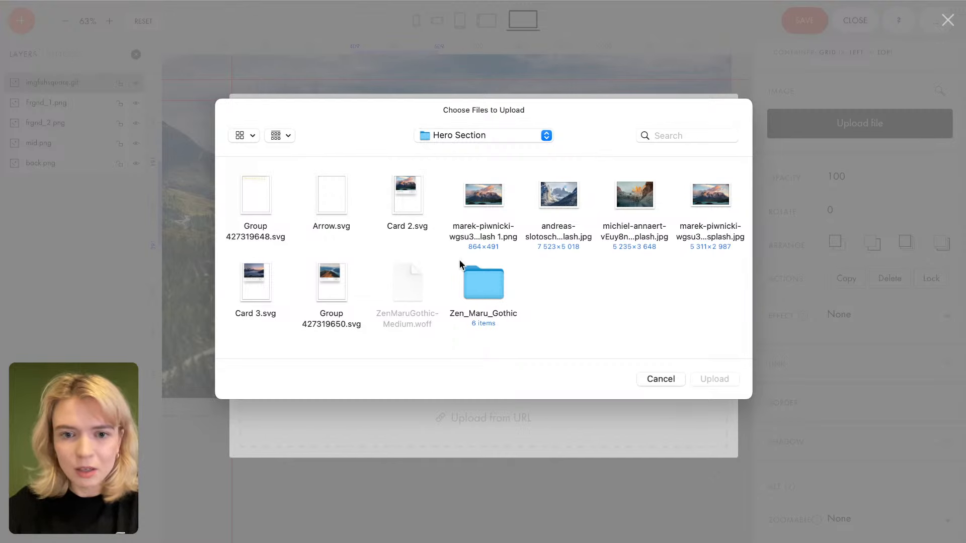
{"action": "left_click", "coordinate": [415, 211]}
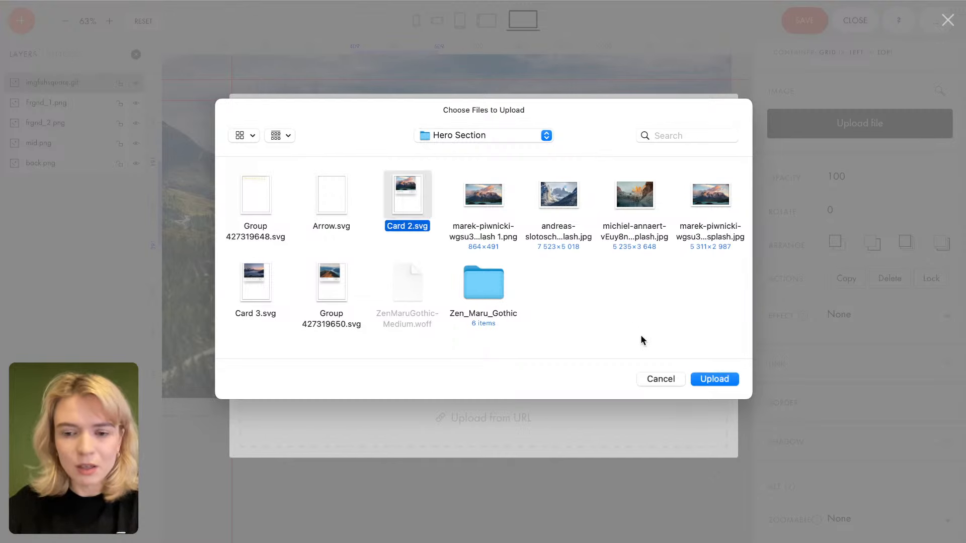
{"action": "left_click", "coordinate": [712, 382]}
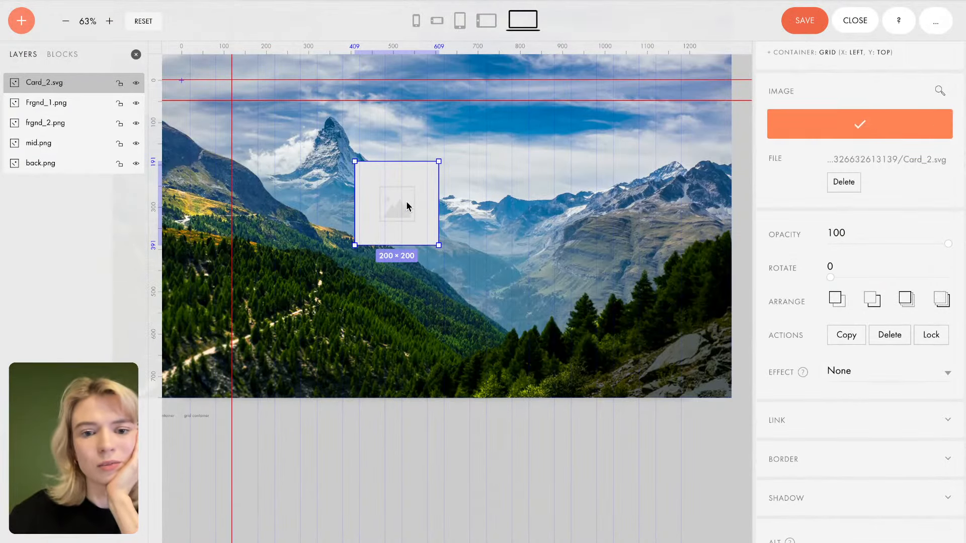
Step: Enlarge the Hidden Trails card to about 284 × 263 px and place it in the artboard's lower-right corner
{"action": "left_click_drag", "start_coordinate": [409, 206], "coordinate": [564, 358]}
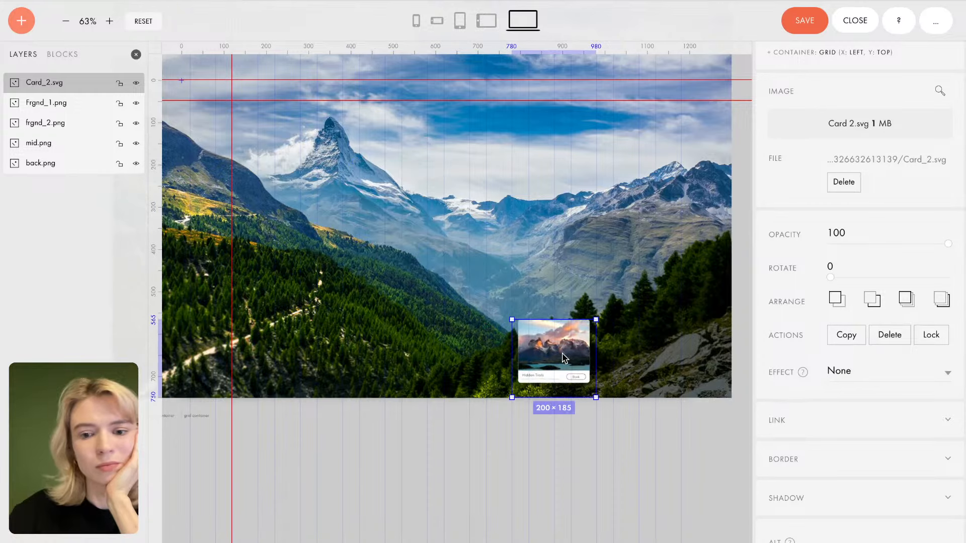
{"action": "left_click_drag", "start_coordinate": [595, 319], "coordinate": [630, 291]}
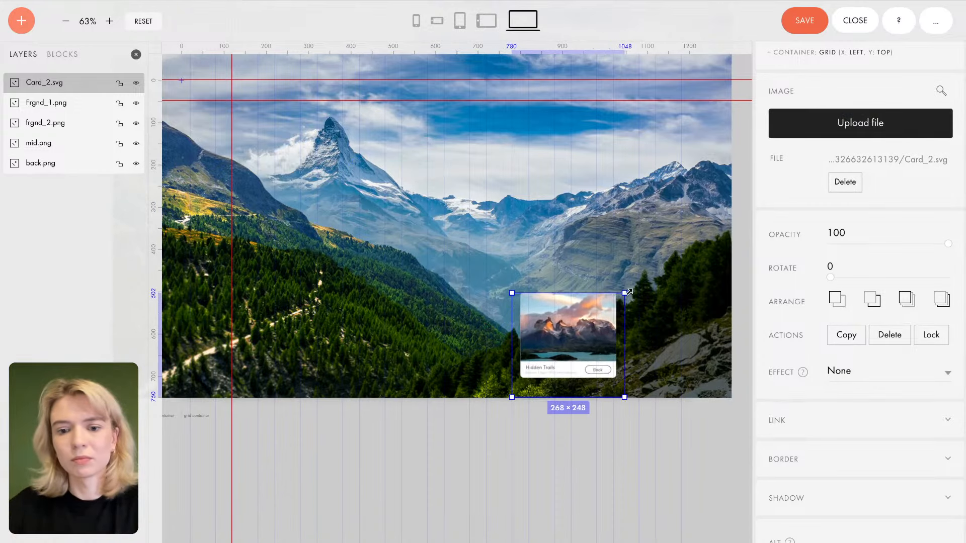
{"action": "left_click_drag", "start_coordinate": [572, 333], "coordinate": [655, 338]}
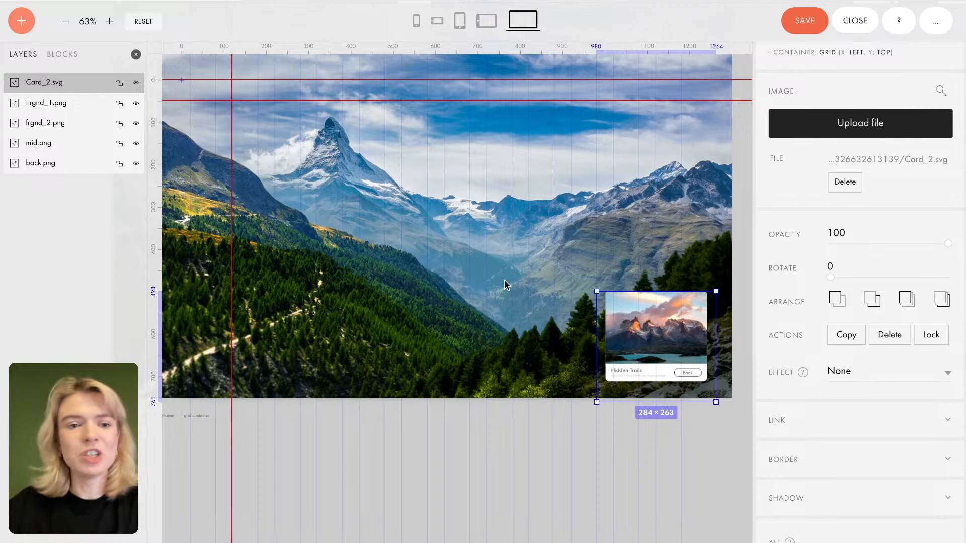
Step: Add a second image element beside the Hidden Trails card and upload Card 3.svg into it
{"action": "left_click", "coordinate": [22, 21]}
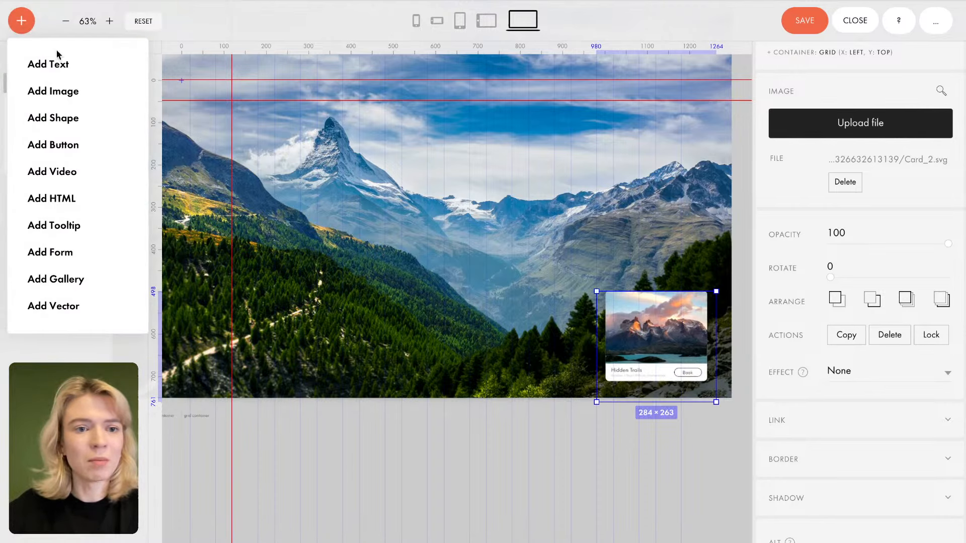
{"action": "left_click", "coordinate": [79, 95]}
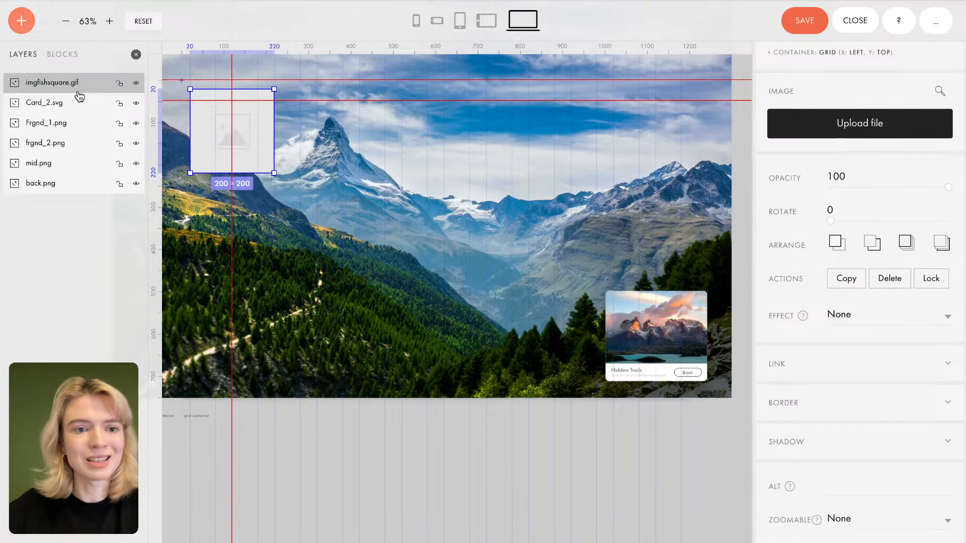
{"action": "left_click_drag", "start_coordinate": [254, 133], "coordinate": [510, 332]}
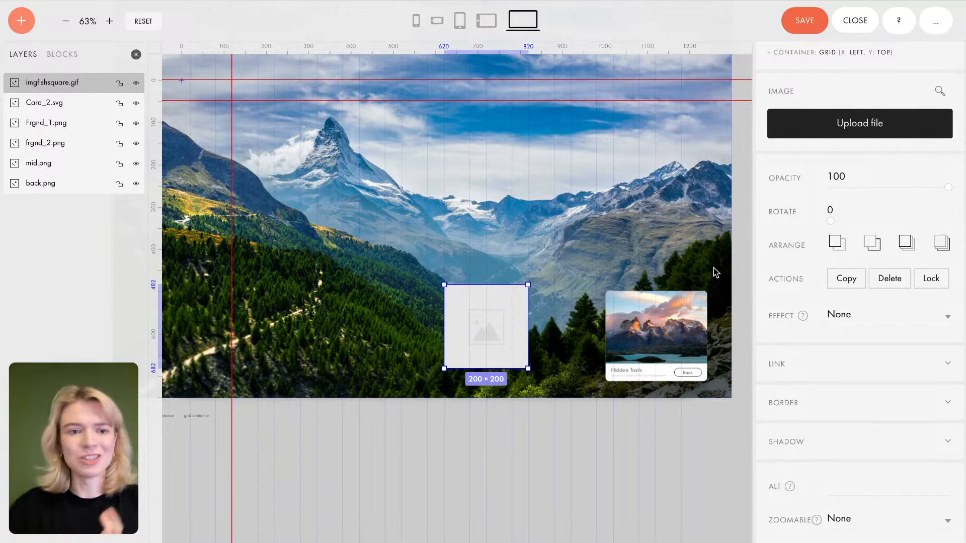
{"action": "left_click", "coordinate": [819, 127]}
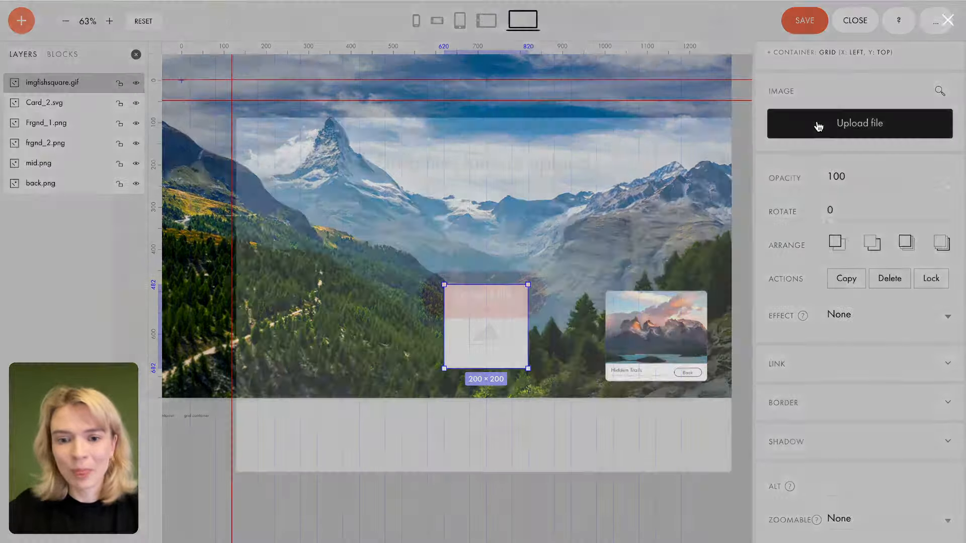
{"action": "left_click", "coordinate": [487, 257]}
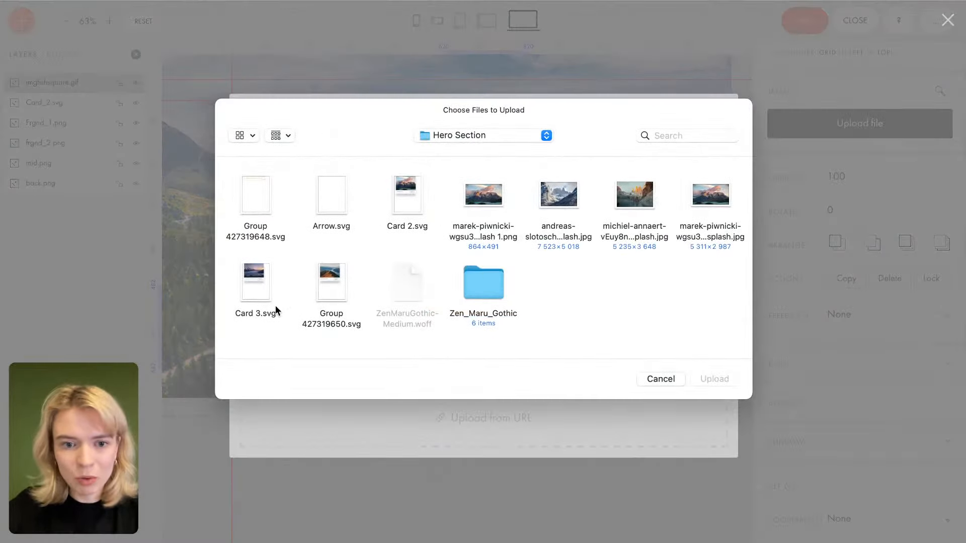
{"action": "left_click", "coordinate": [257, 298]}
{"action": "double_click", "coordinate": [256, 293]}
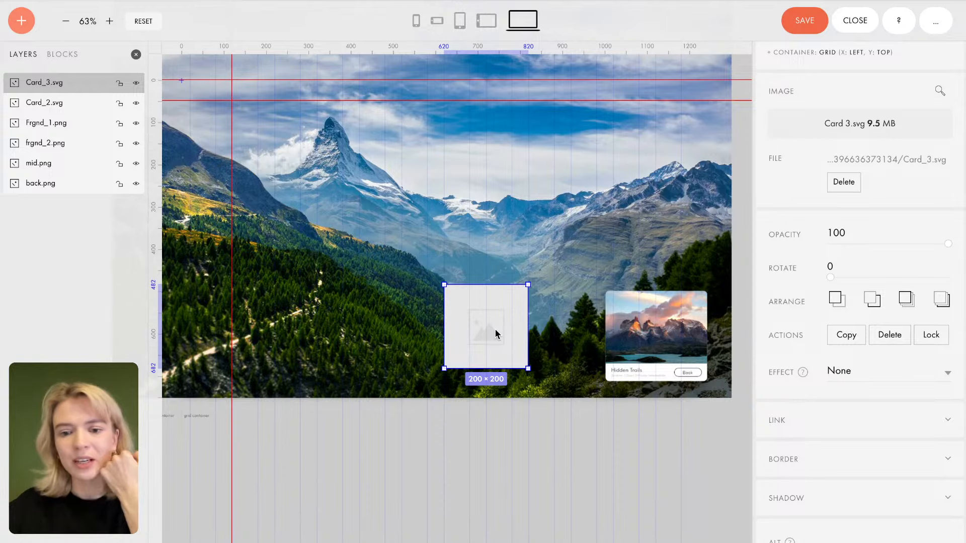
Step: Enlarge the Sunrise In The Mountains card to about 283 × 262 px and place it overlapping the left part of the Hidden Trails card
{"action": "left_click_drag", "start_coordinate": [495, 329], "coordinate": [522, 346]}
{"action": "left_click_drag", "start_coordinate": [491, 311], "coordinate": [456, 278]}
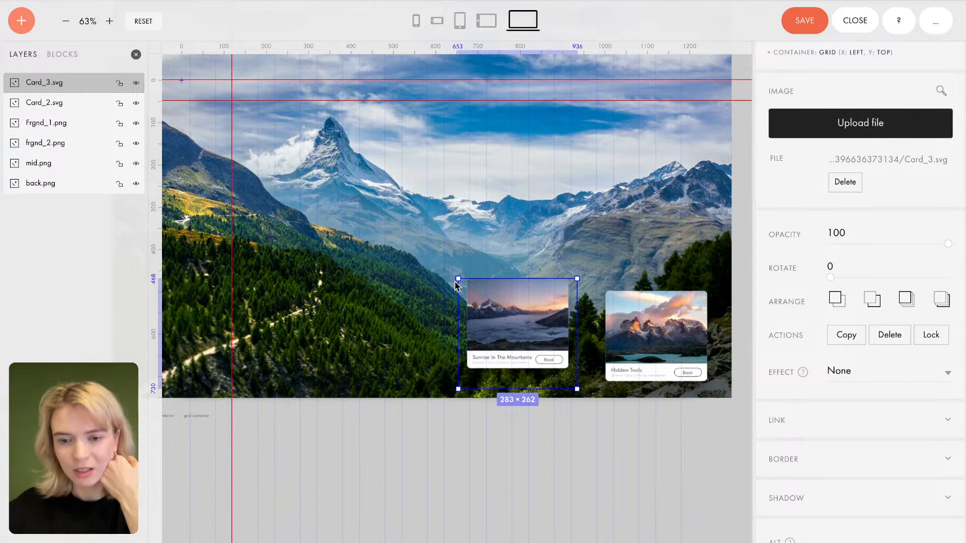
{"action": "left_click_drag", "start_coordinate": [496, 316], "coordinate": [592, 333]}
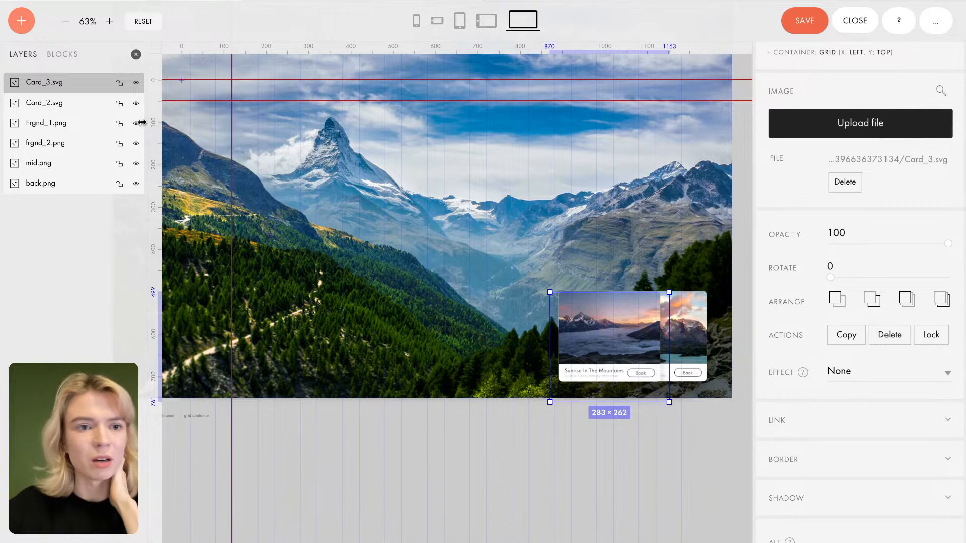
Step: Add a third card image element near the artboard's centre and upload Group 427319650.svg from the Hero Section folder into it
{"action": "left_click", "coordinate": [21, 21]}
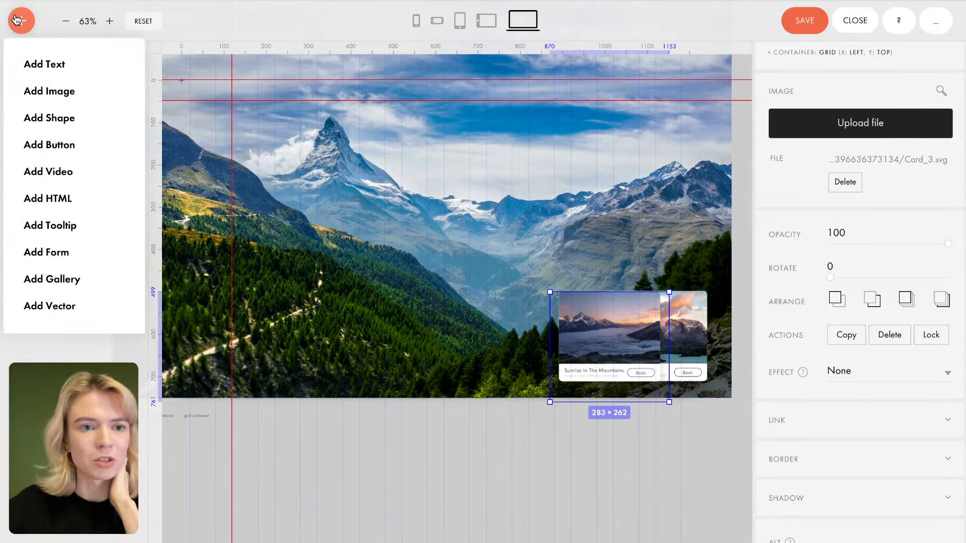
{"action": "left_click", "coordinate": [55, 91]}
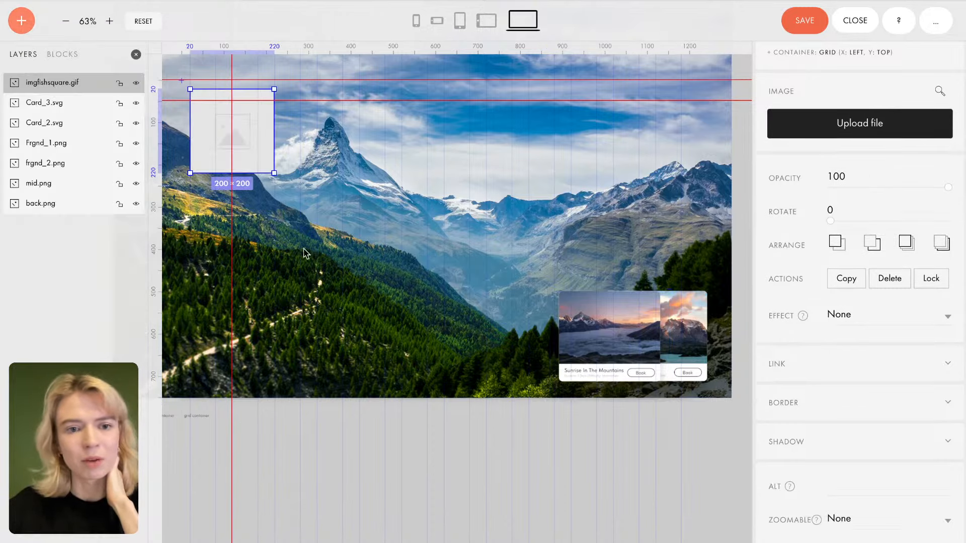
{"action": "left_click_drag", "start_coordinate": [248, 140], "coordinate": [472, 313]}
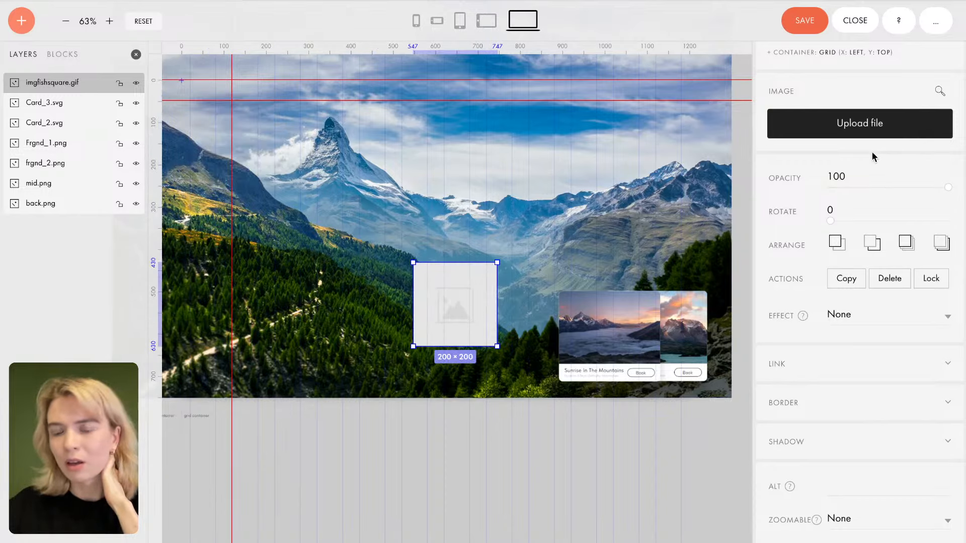
{"action": "left_click", "coordinate": [864, 133]}
{"action": "left_click", "coordinate": [494, 296]}
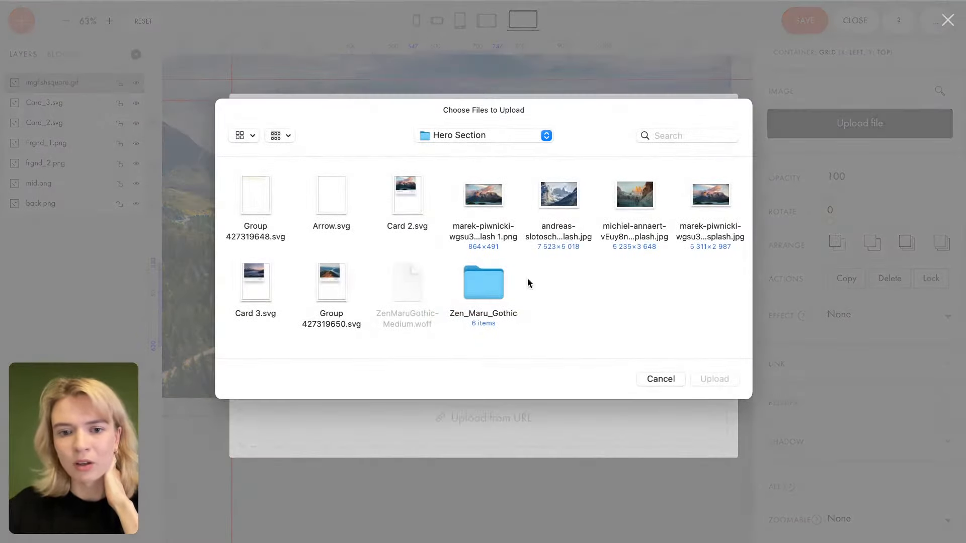
{"action": "left_click", "coordinate": [333, 286]}
{"action": "double_click", "coordinate": [334, 286]}
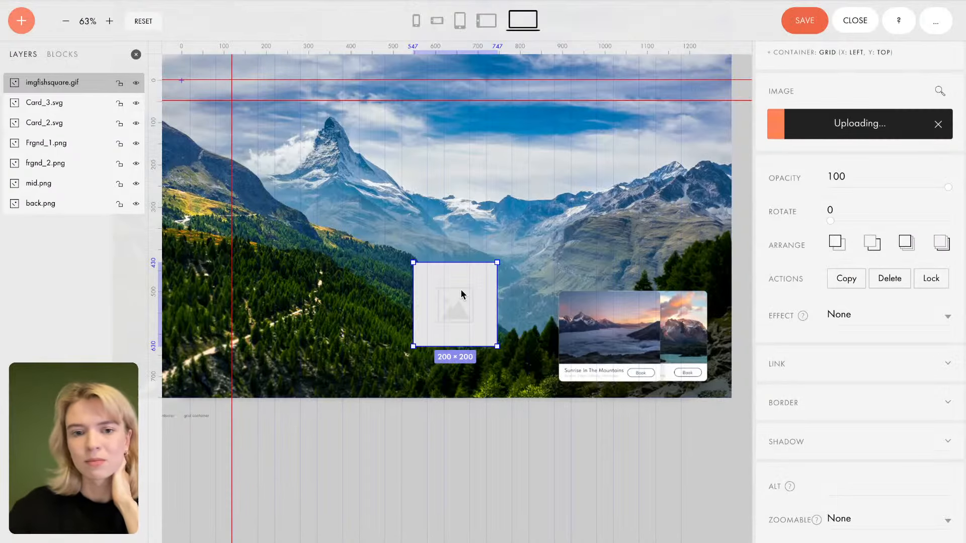
Step: Enlarge the Mountain Trail card to about 279 × 259 px and place it overlapping the left part of the Sunrise In The Mountains card
{"action": "left_click_drag", "start_coordinate": [460, 293], "coordinate": [536, 321]}
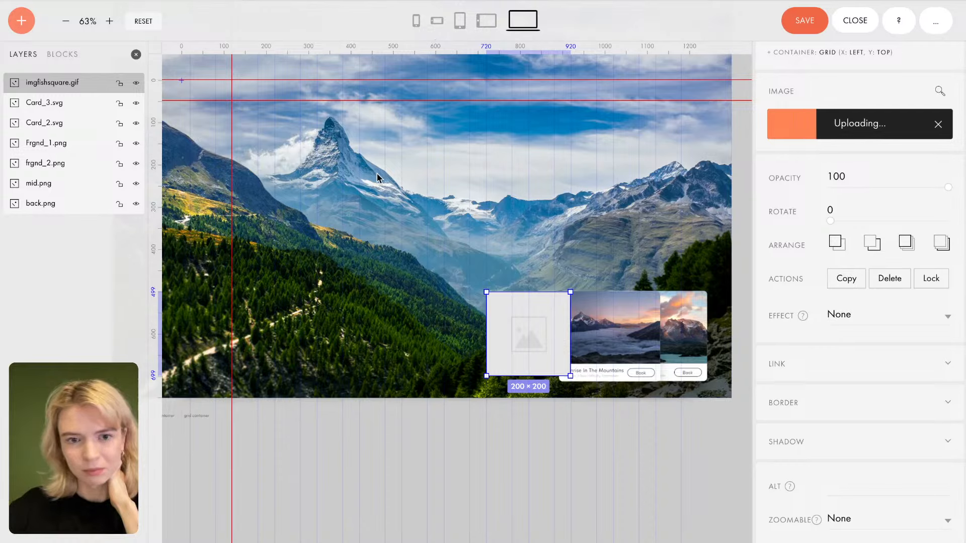
{"action": "mouse_move", "coordinate": [387, 100]}
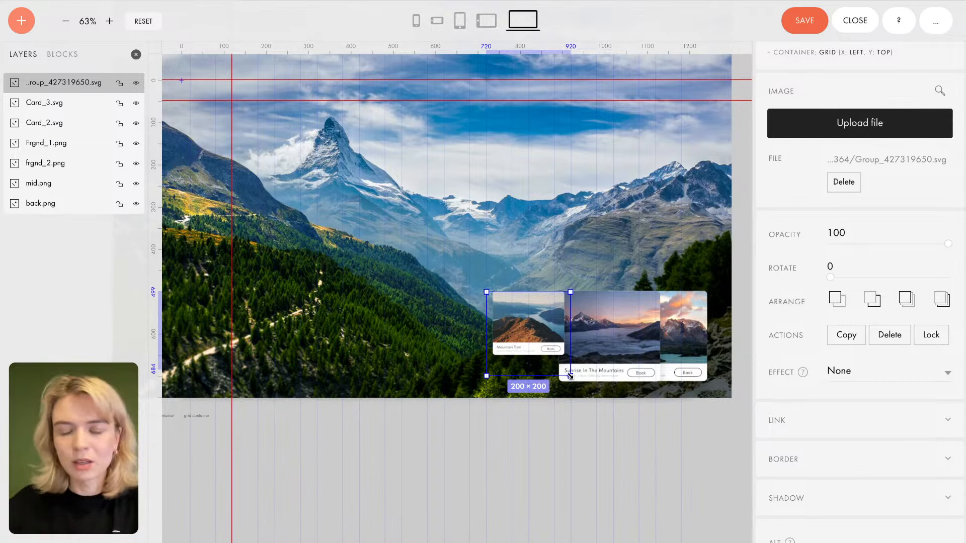
{"action": "left_click_drag", "start_coordinate": [577, 382], "coordinate": [601, 396]}
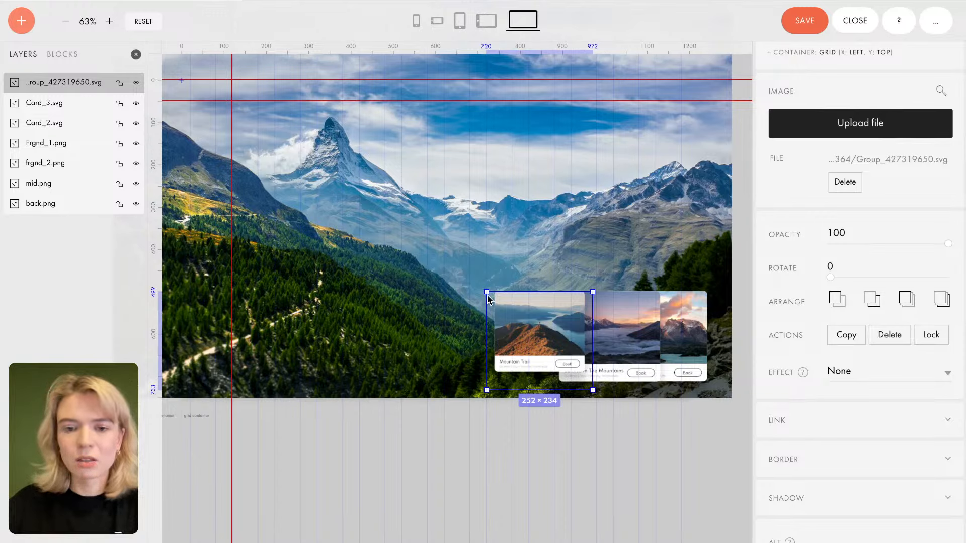
{"action": "left_click_drag", "start_coordinate": [480, 287], "coordinate": [468, 276]}
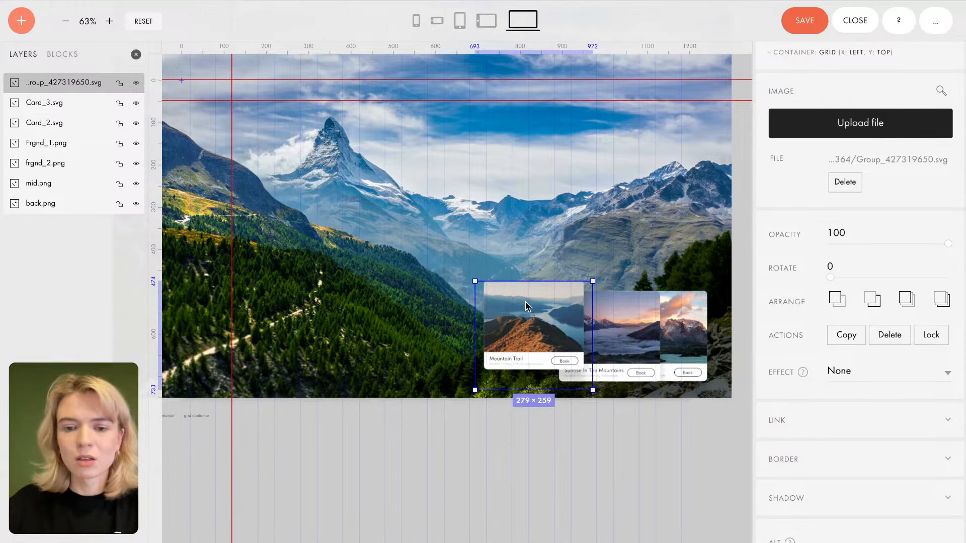
{"action": "left_click_drag", "start_coordinate": [526, 303], "coordinate": [574, 315]}
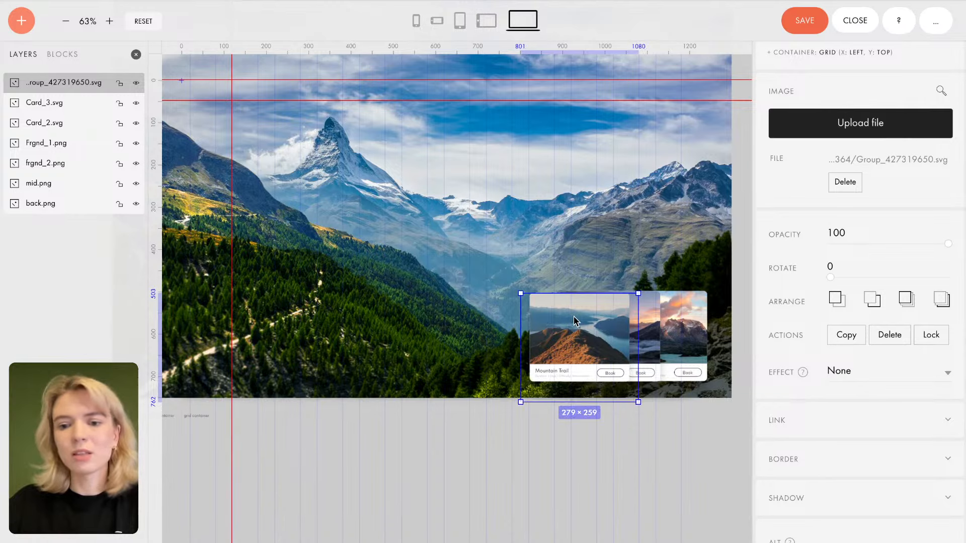
{"action": "left_click", "coordinate": [688, 336]}
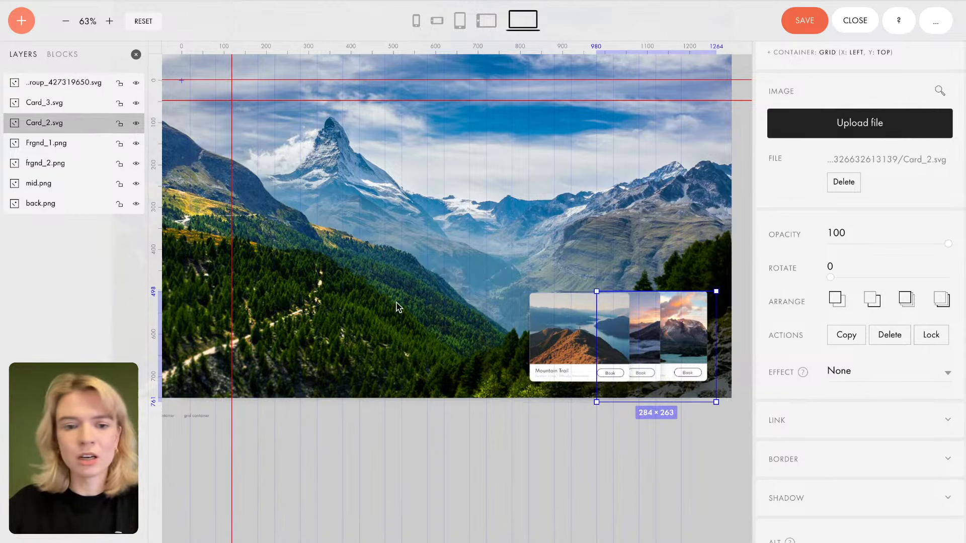
{"action": "left_click", "coordinate": [344, 241]}
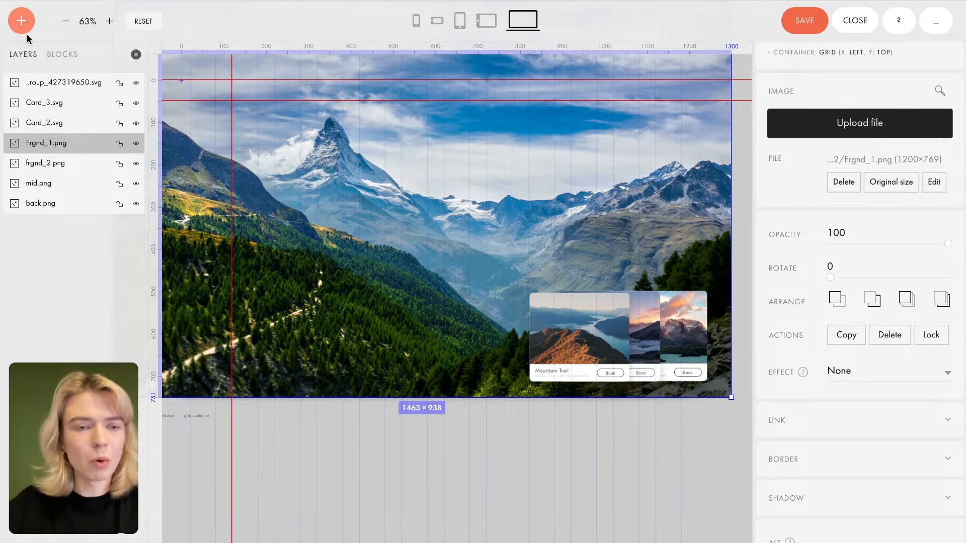
Step: Add a text element over the mountain image and replace its placeholder text with "Hiking Tours"
{"action": "left_click", "coordinate": [22, 22]}
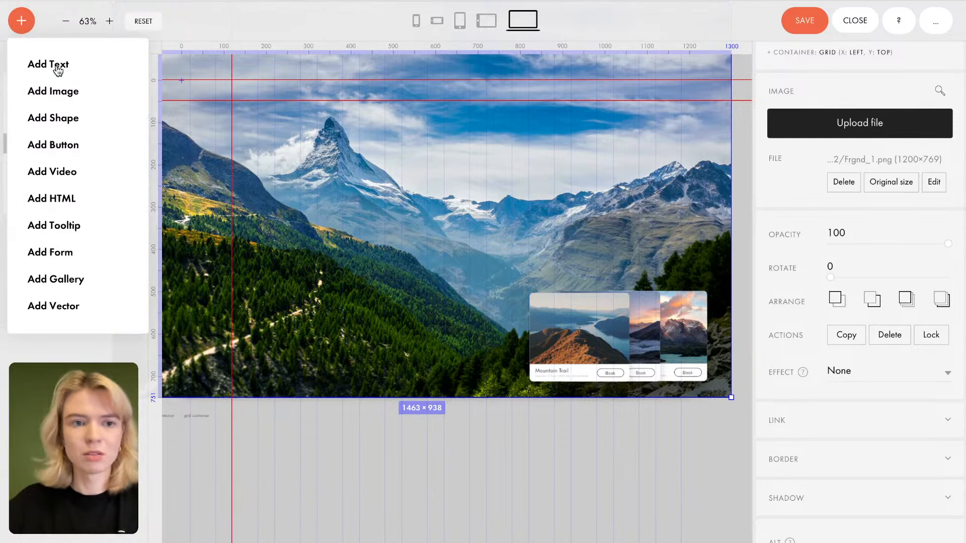
{"action": "left_click", "coordinate": [57, 70]}
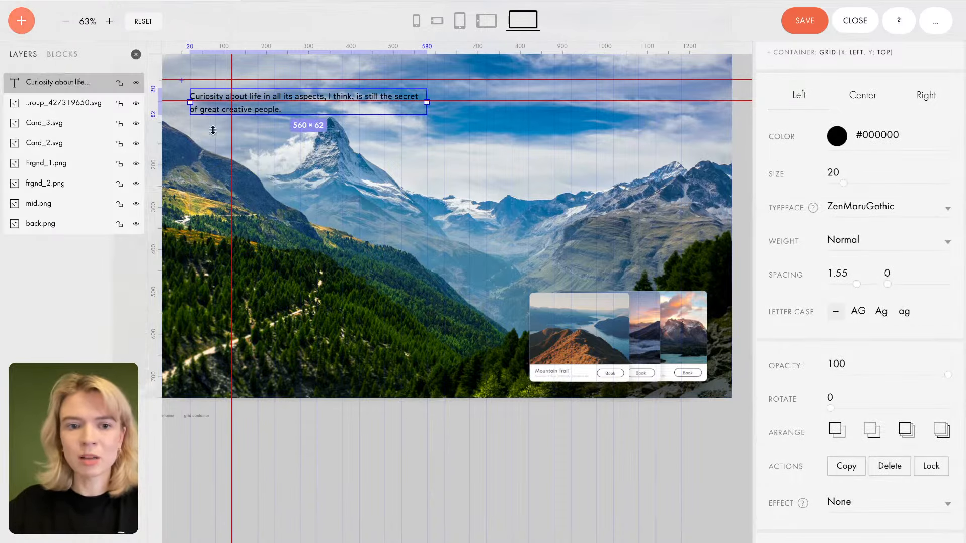
{"action": "left_click_drag", "start_coordinate": [256, 110], "coordinate": [360, 245]}
{"action": "double_click", "coordinate": [360, 245]}
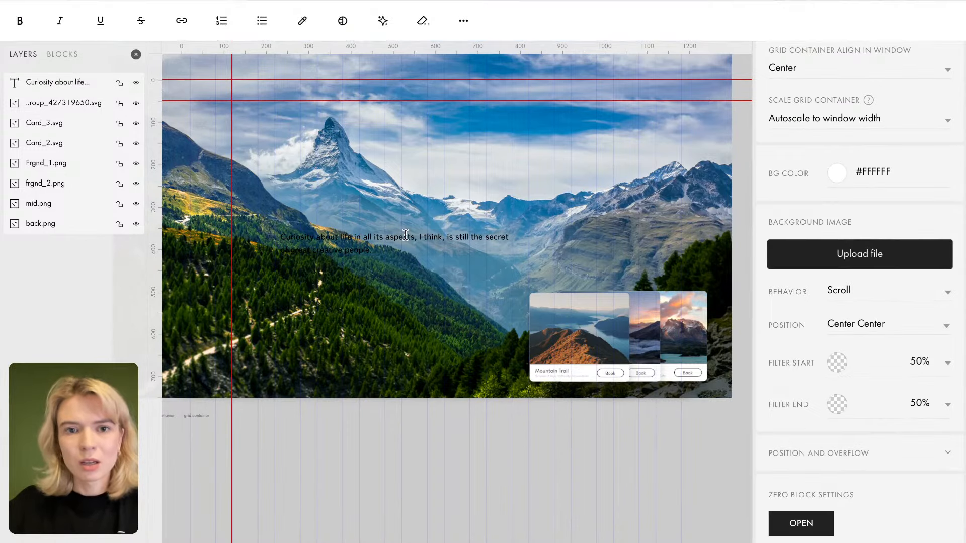
{"action": "left_click_drag", "start_coordinate": [374, 250], "coordinate": [270, 240]}
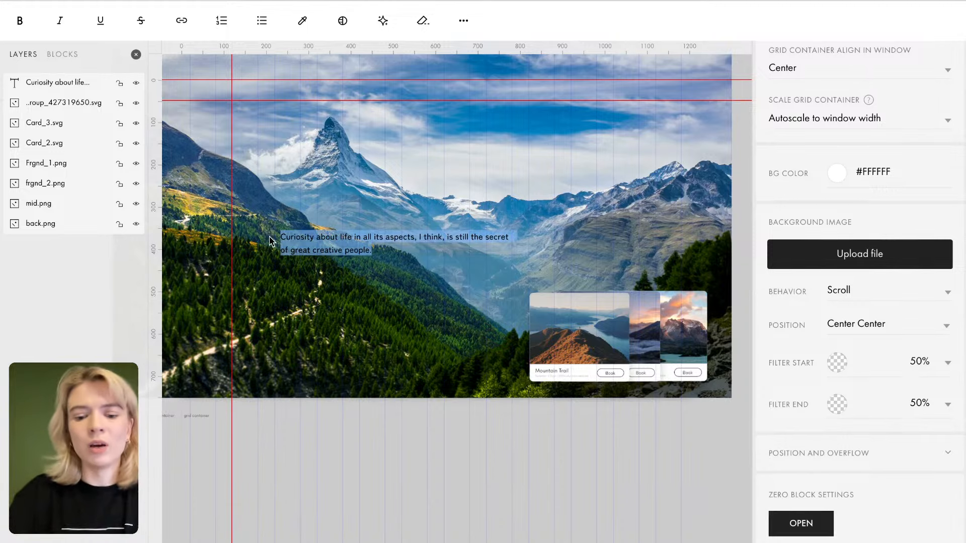
{"action": "type", "text": "Hik"}
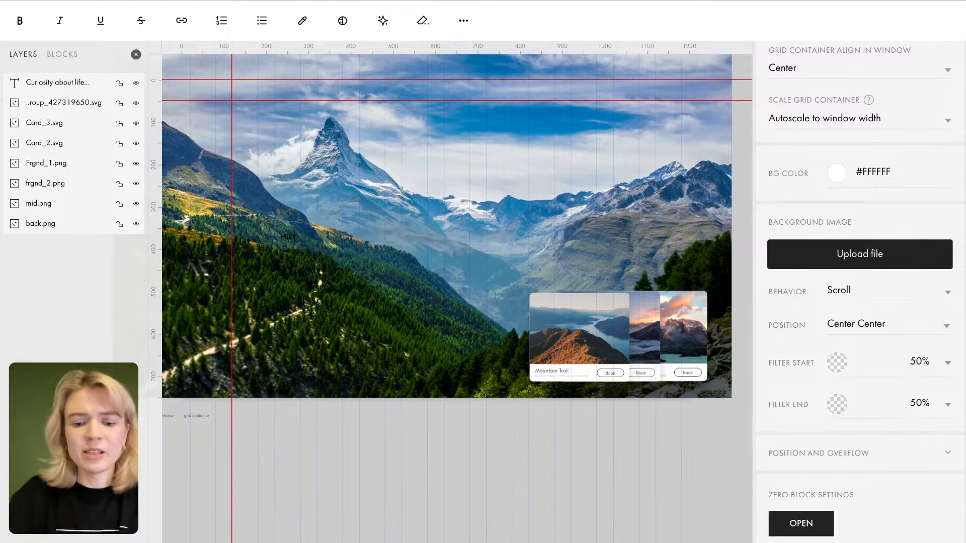
{"action": "type", "text": "ing tou"}
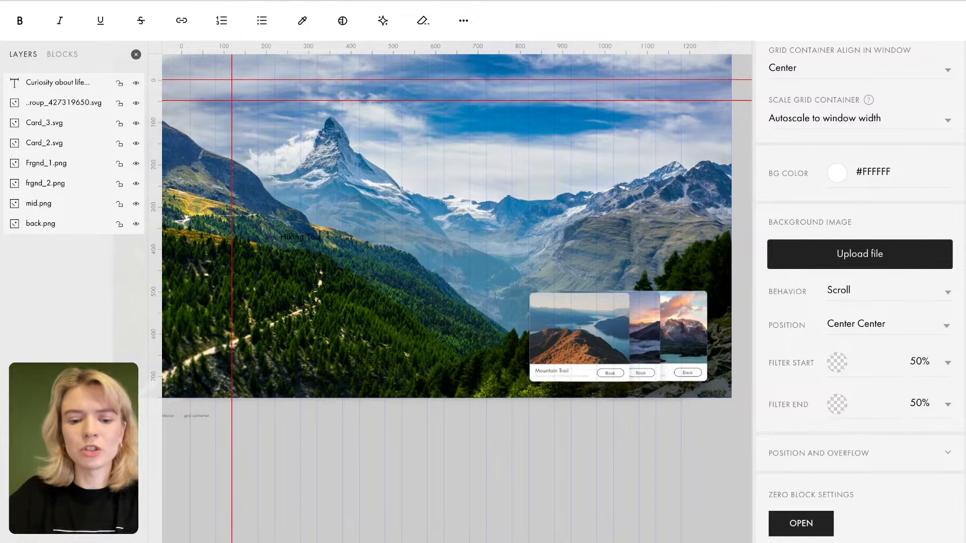
{"action": "type", "text": "rs"}
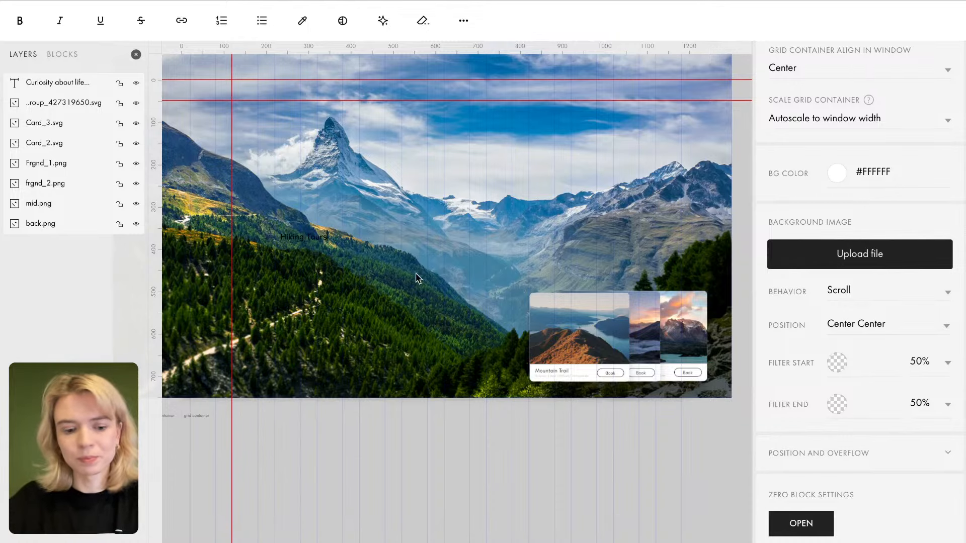
{"action": "key", "text": "ctrl+a"}
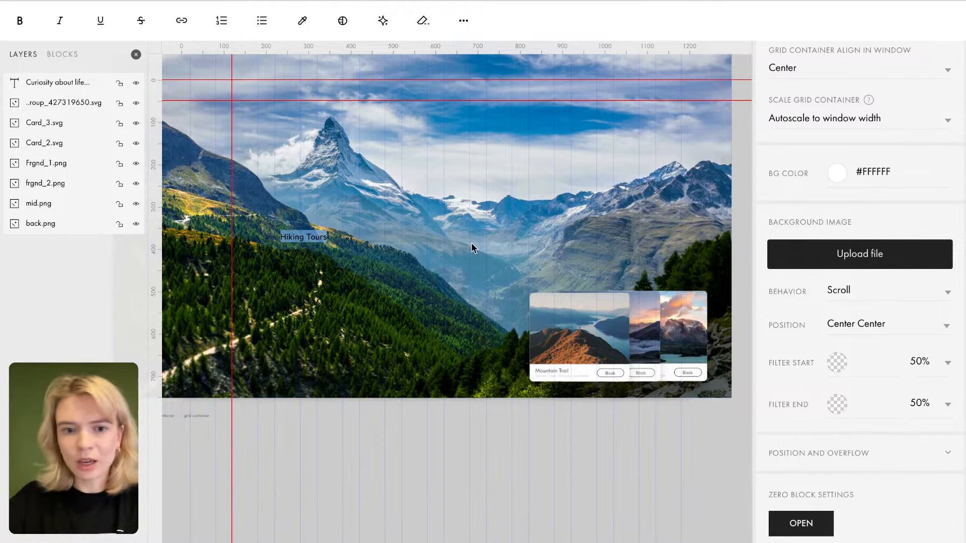
{"action": "left_click", "coordinate": [377, 233]}
{"action": "left_click", "coordinate": [379, 193]}
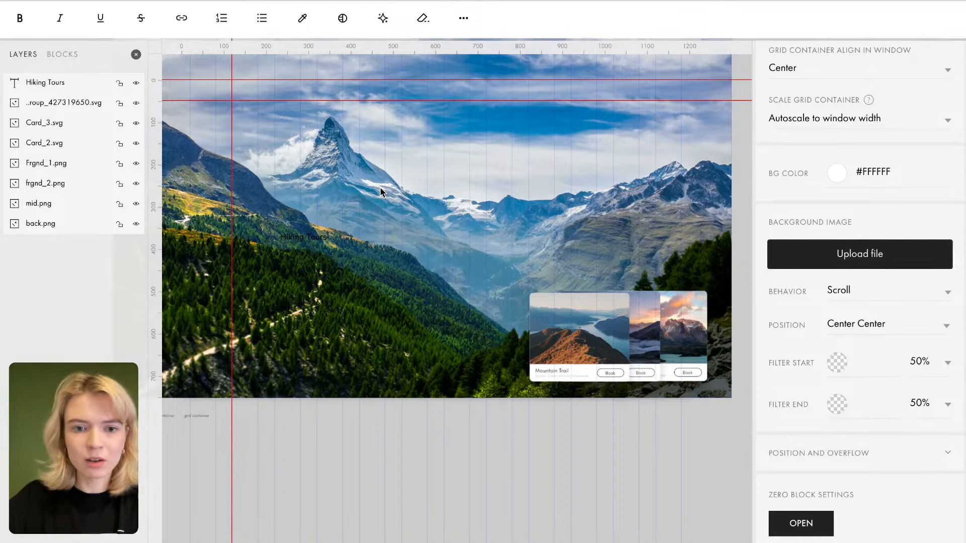
Step: Format the Hiking Tours heading with size 91, the TildaSans typeface and Semibold weight
{"action": "left_click", "coordinate": [313, 238]}
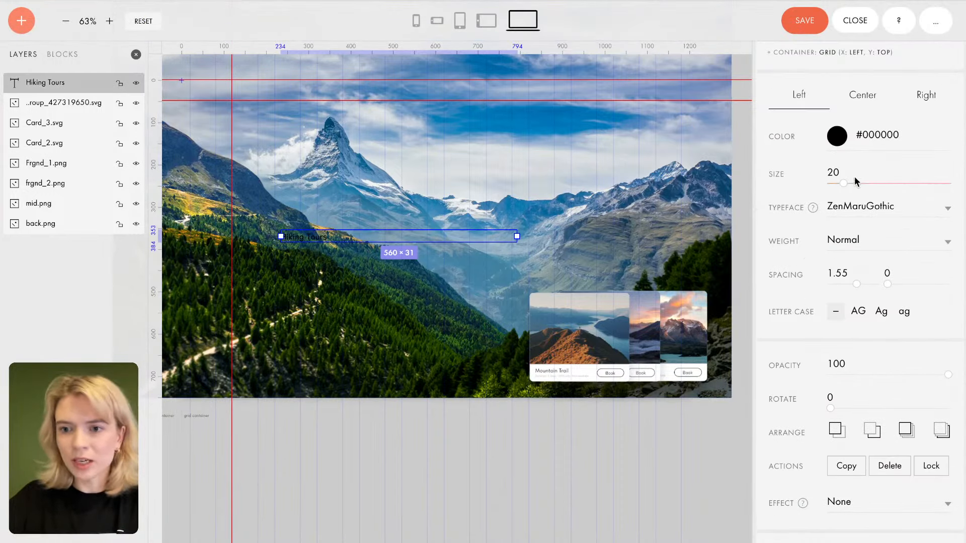
{"action": "left_click_drag", "start_coordinate": [845, 184], "coordinate": [935, 182]}
{"action": "left_click", "coordinate": [898, 208]}
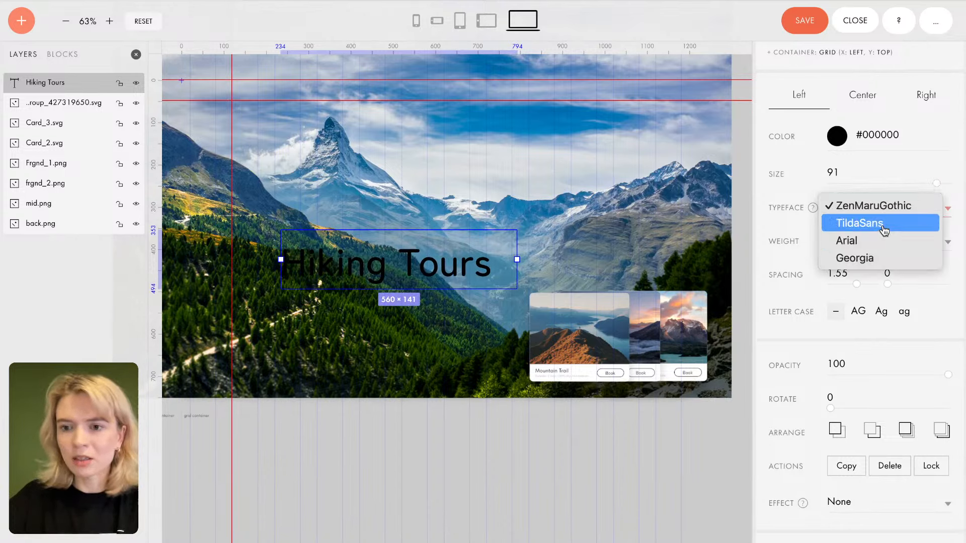
{"action": "left_click", "coordinate": [880, 226]}
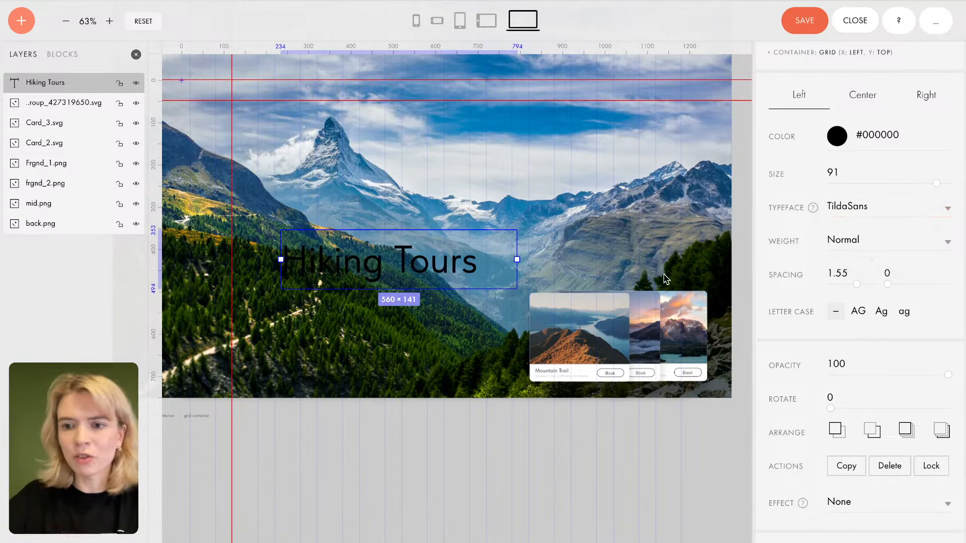
{"action": "left_click", "coordinate": [874, 244]}
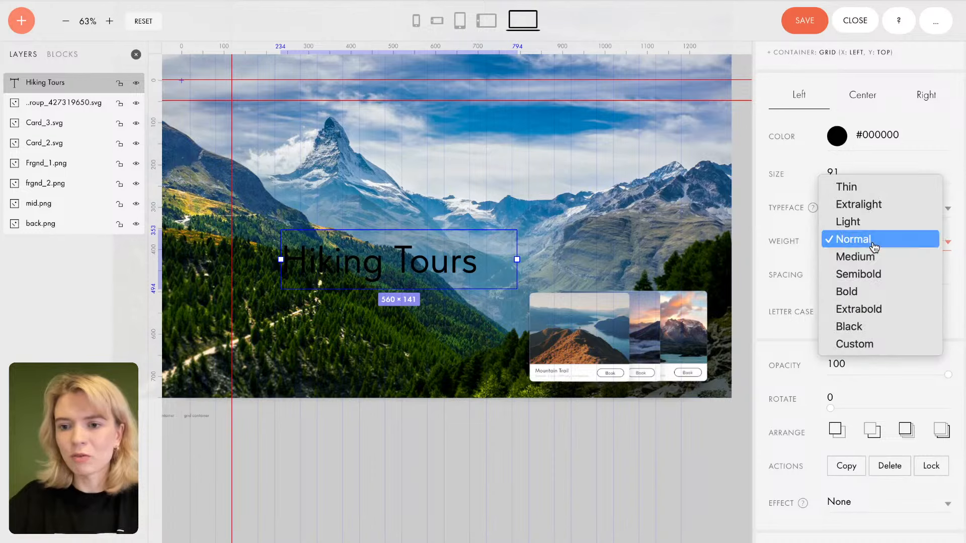
{"action": "left_click", "coordinate": [866, 275]}
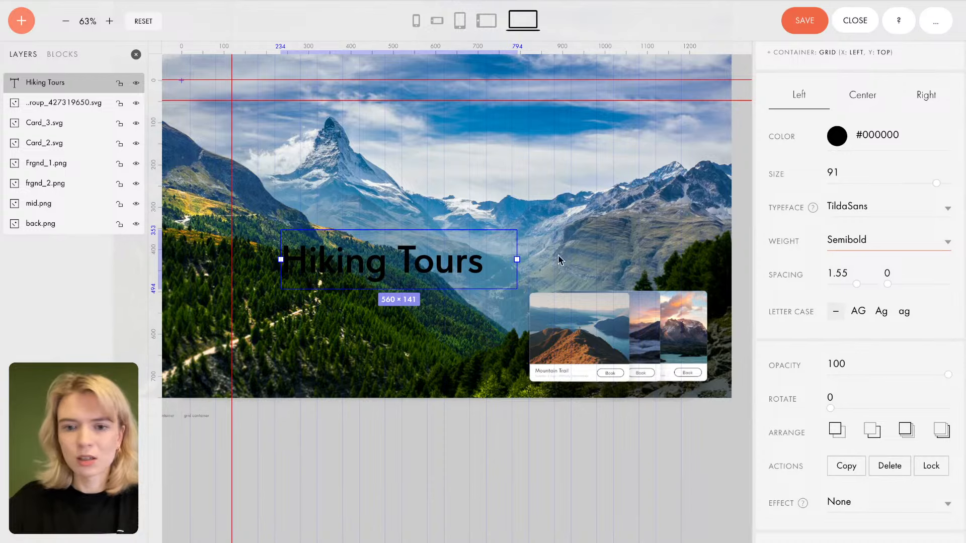
Step: Set the Hiking Tours heading's text colour to white, #FFFFFF
{"action": "left_click", "coordinate": [838, 132]}
{"action": "left_click_drag", "start_coordinate": [768, 123], "coordinate": [630, 6]}
{"action": "left_click", "coordinate": [818, 59]}
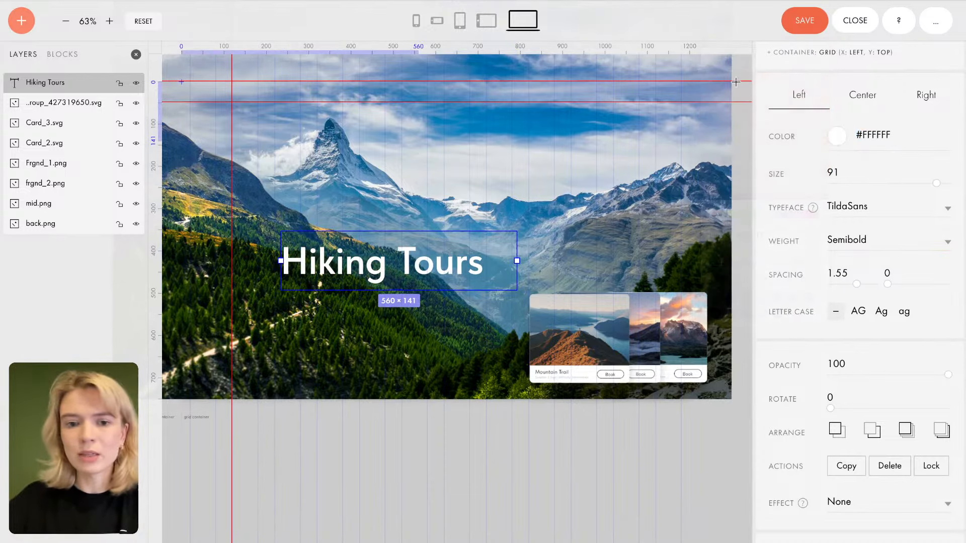
Step: Increase the Hiking Tours heading to size 95 and position it left of the artboard's centre at about X 180, Y 272
{"action": "left_click_drag", "start_coordinate": [407, 274], "coordinate": [364, 237]}
{"action": "left_click_drag", "start_coordinate": [936, 183], "coordinate": [942, 187]}
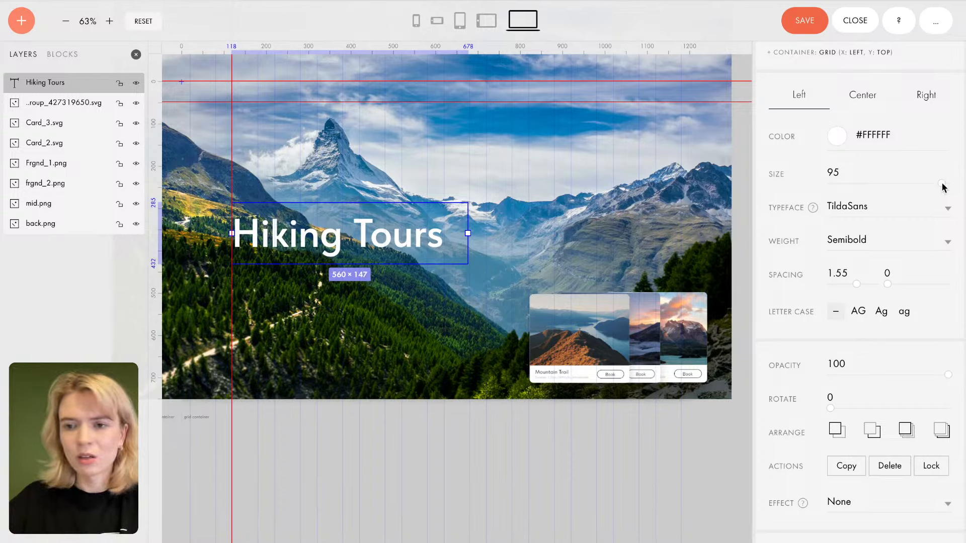
{"action": "left_click_drag", "start_coordinate": [371, 233], "coordinate": [392, 224]}
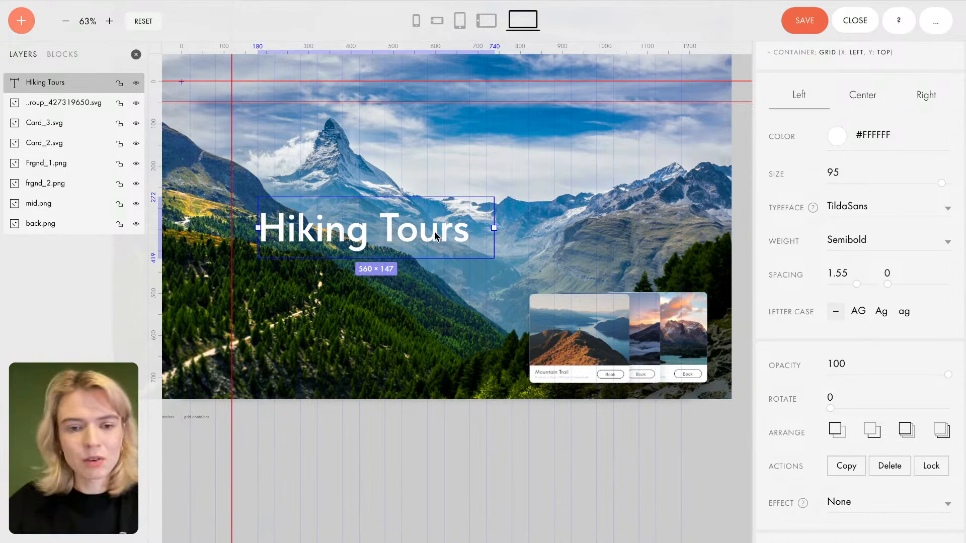
{"action": "left_click", "coordinate": [422, 323]}
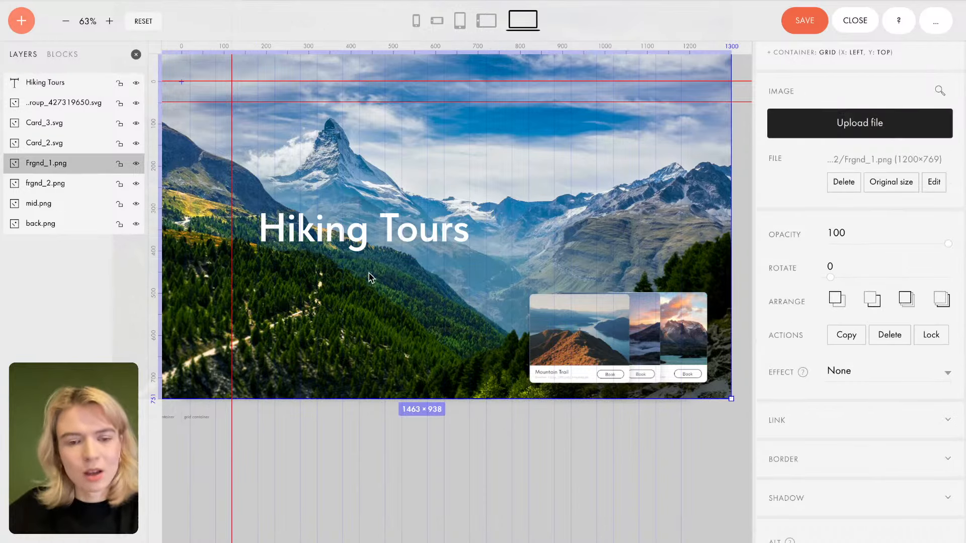
Step: Add a second text element and place it below the Hiking Tours heading at about X 210, Y 452
{"action": "left_click", "coordinate": [22, 21]}
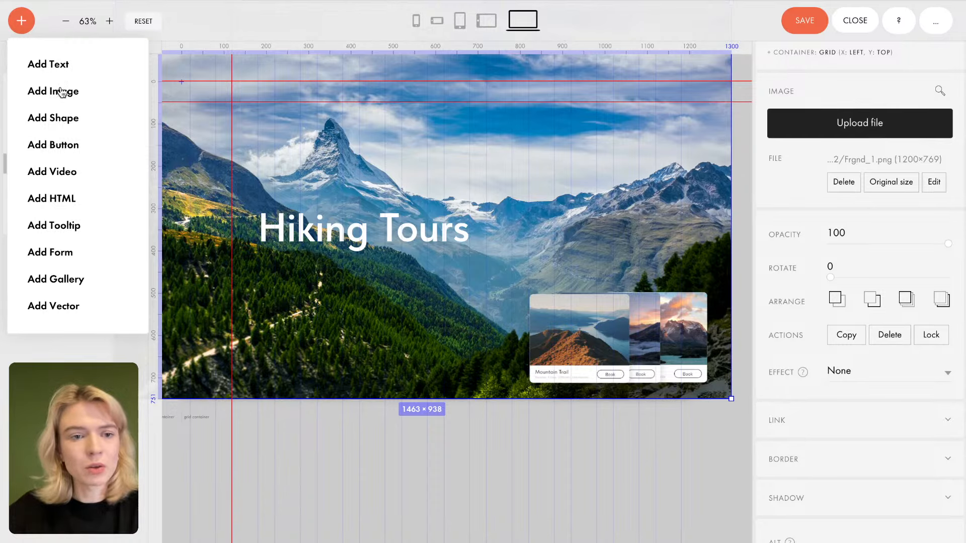
{"action": "left_click", "coordinate": [57, 67]}
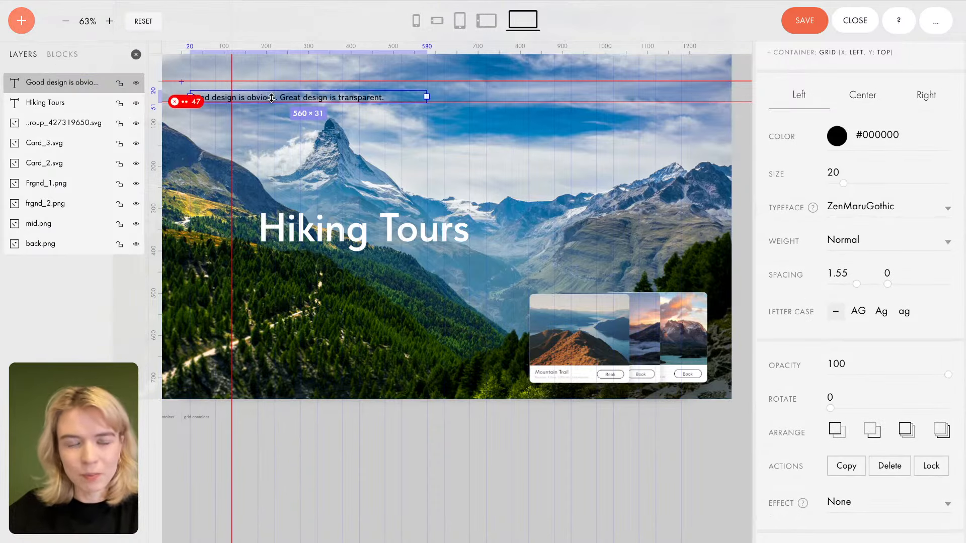
{"action": "left_click_drag", "start_coordinate": [270, 95], "coordinate": [313, 61]}
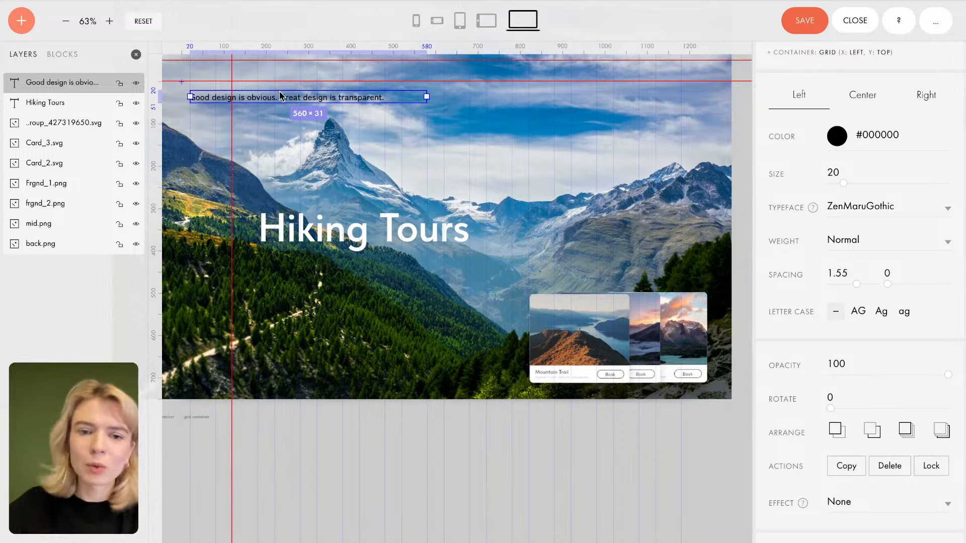
{"action": "left_click_drag", "start_coordinate": [276, 97], "coordinate": [377, 285]}
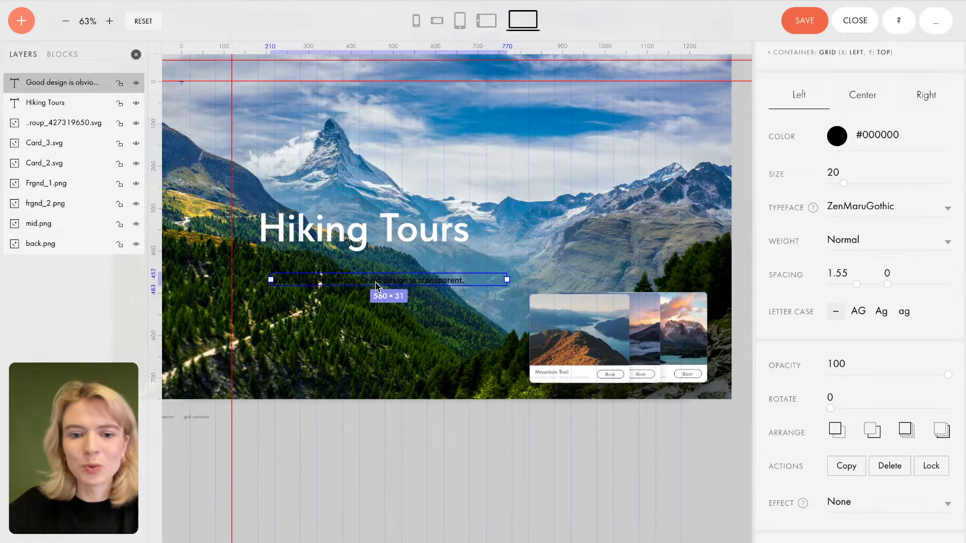
{"action": "double_click", "coordinate": [376, 283]}
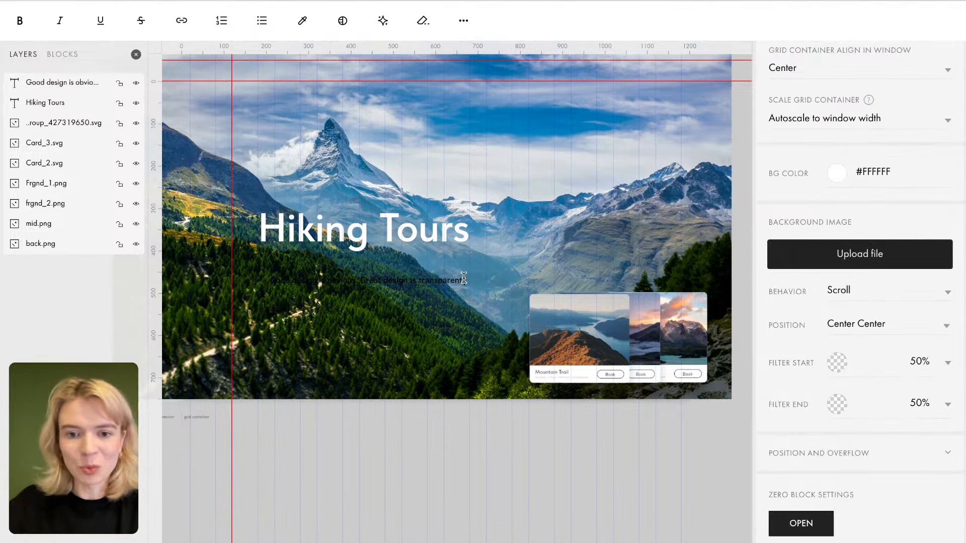
{"action": "key", "text": "ctrl+a"}
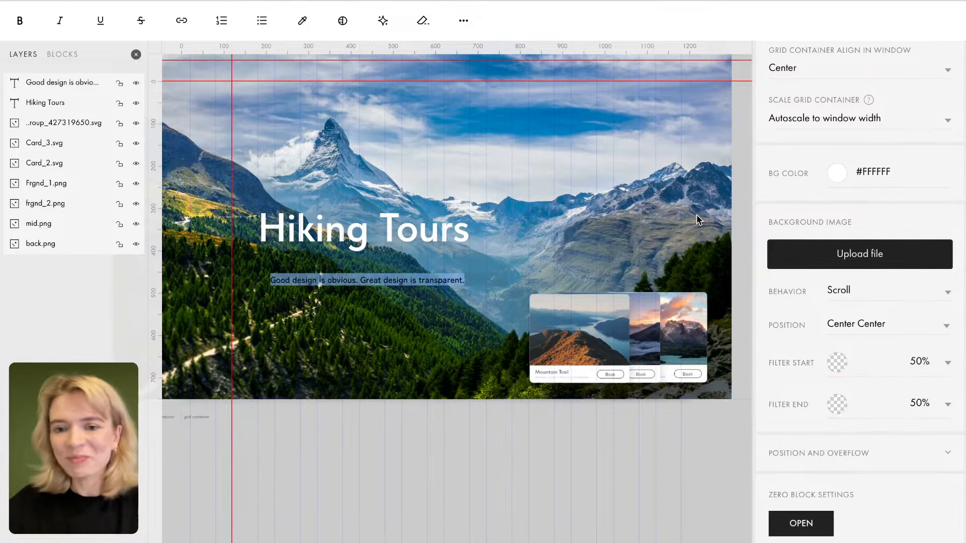
{"action": "left_click", "coordinate": [422, 321]}
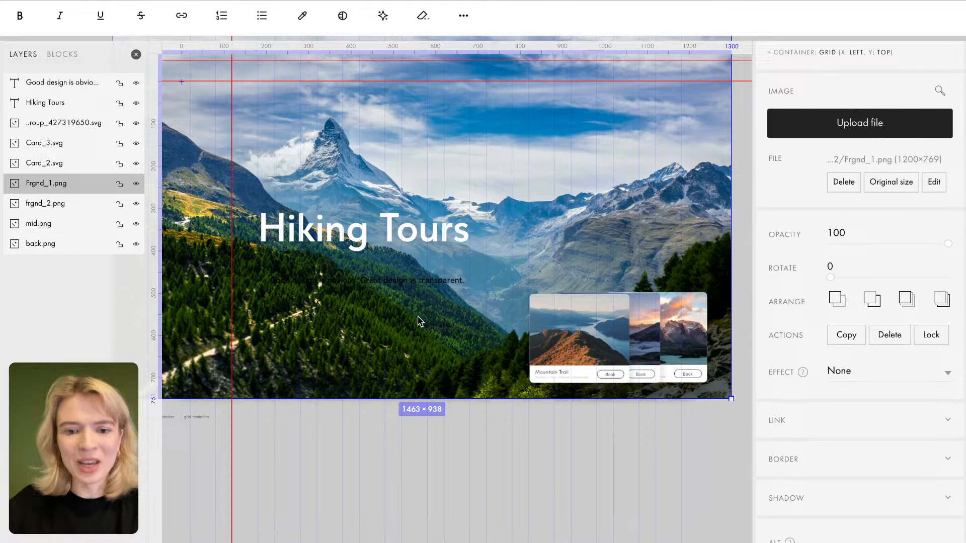
Step: Colour the supporting text white, #FFFFFF, and align it under the Hiking Tours heading at about X 180, Y 419
{"action": "left_click", "coordinate": [425, 284]}
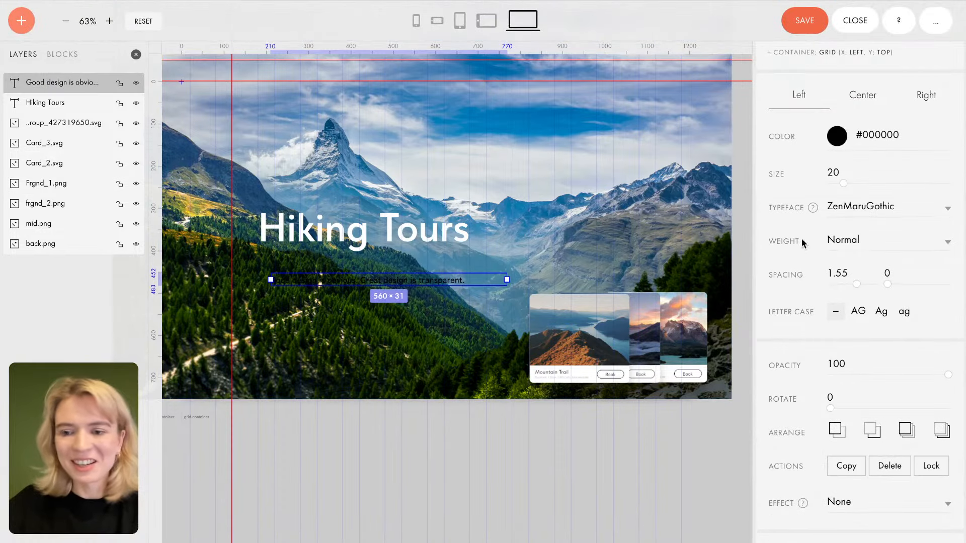
{"action": "left_click", "coordinate": [843, 143]}
{"action": "left_click_drag", "start_coordinate": [704, 76], "coordinate": [668, 46]}
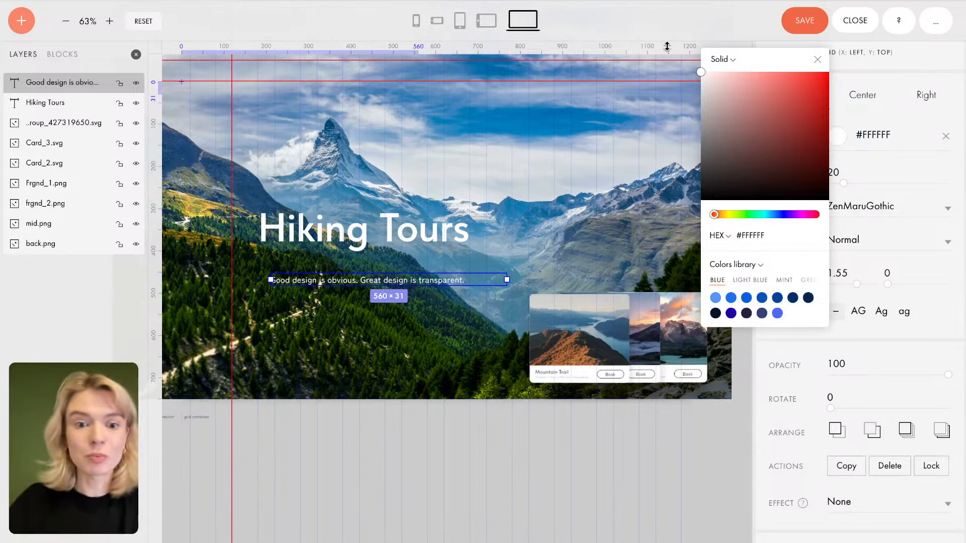
{"action": "left_click", "coordinate": [818, 59]}
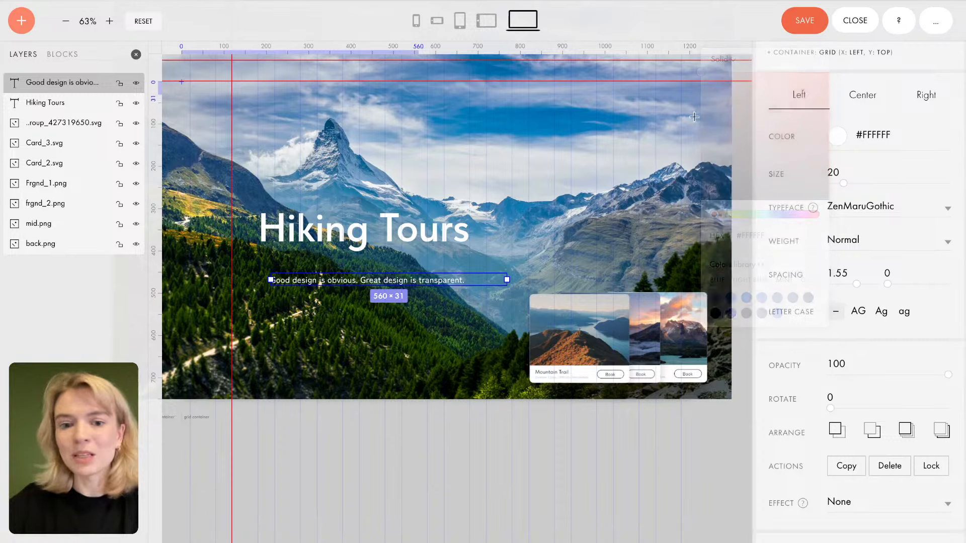
{"action": "left_click_drag", "start_coordinate": [459, 287], "coordinate": [446, 270]}
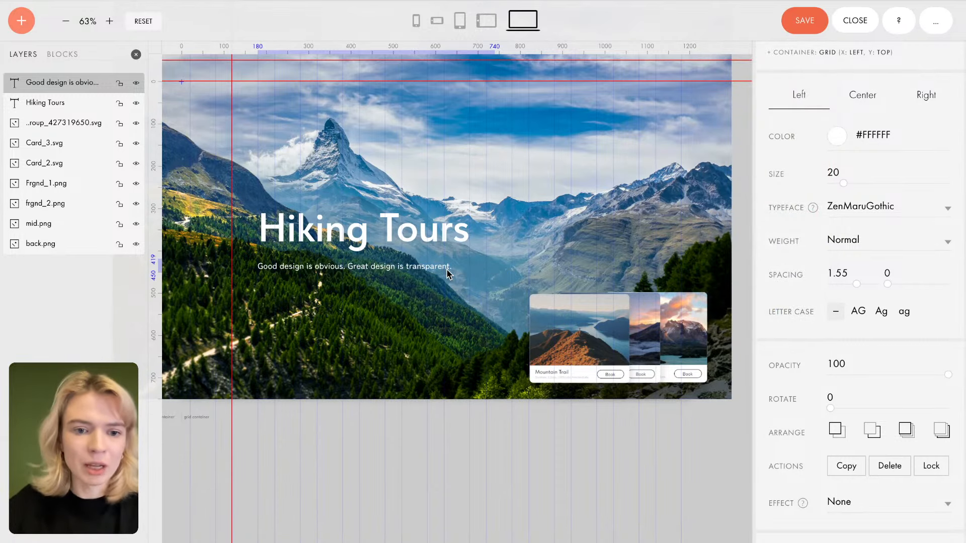
{"action": "left_click", "coordinate": [446, 269]}
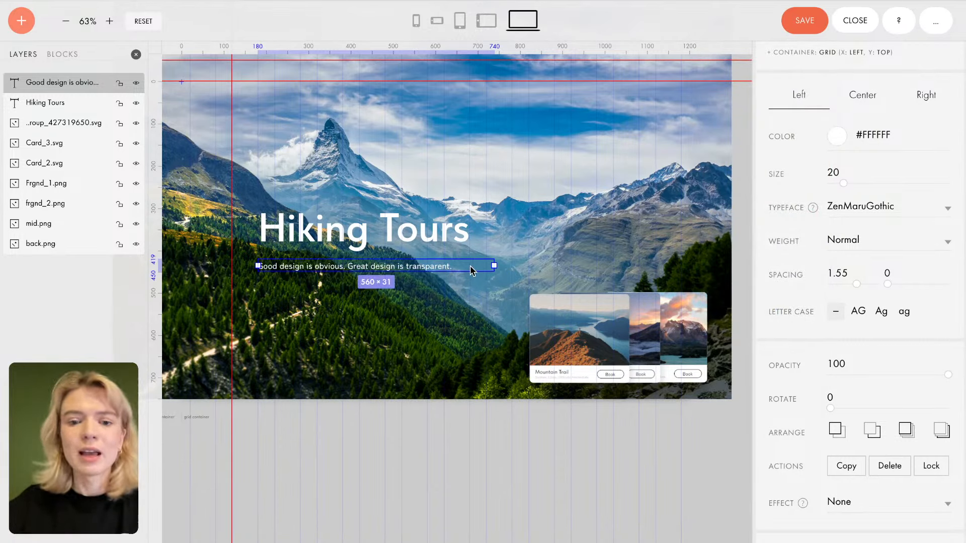
{"action": "double_click", "coordinate": [439, 271]}
{"action": "left_click_drag", "start_coordinate": [453, 267], "coordinate": [261, 270]}
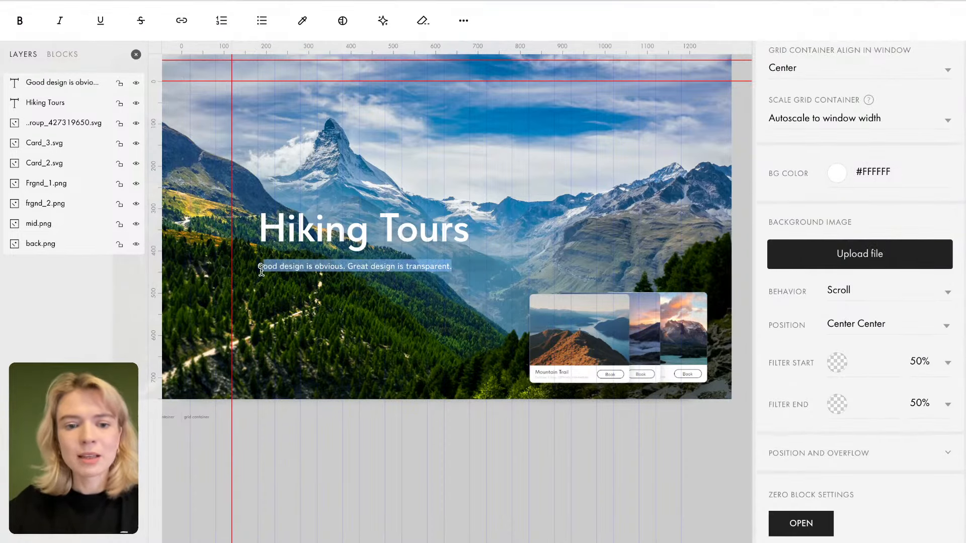
{"action": "left_click", "coordinate": [366, 291]}
Step: Try the supporting text at size 23 and set its size back to 20
{"action": "left_click", "coordinate": [405, 273]}
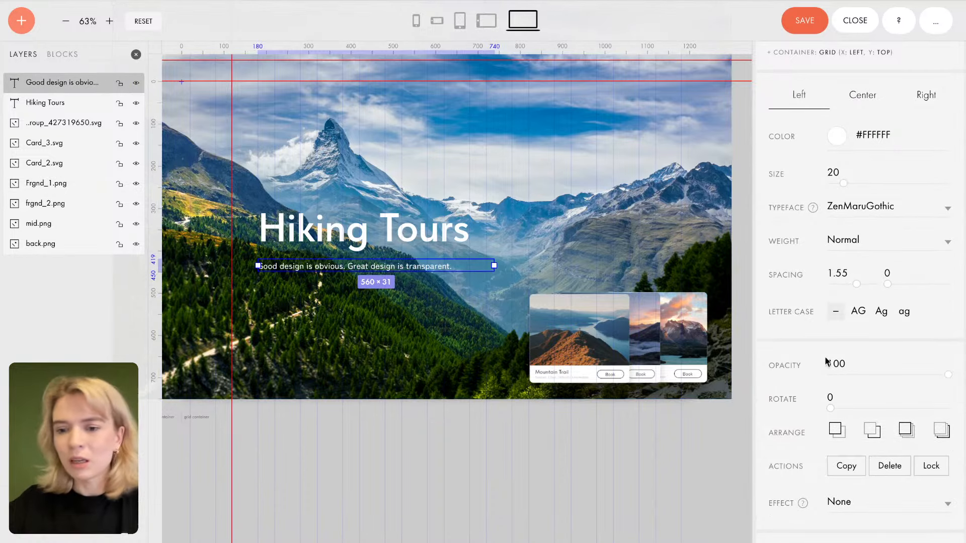
{"action": "left_click_drag", "start_coordinate": [851, 185], "coordinate": [848, 185]}
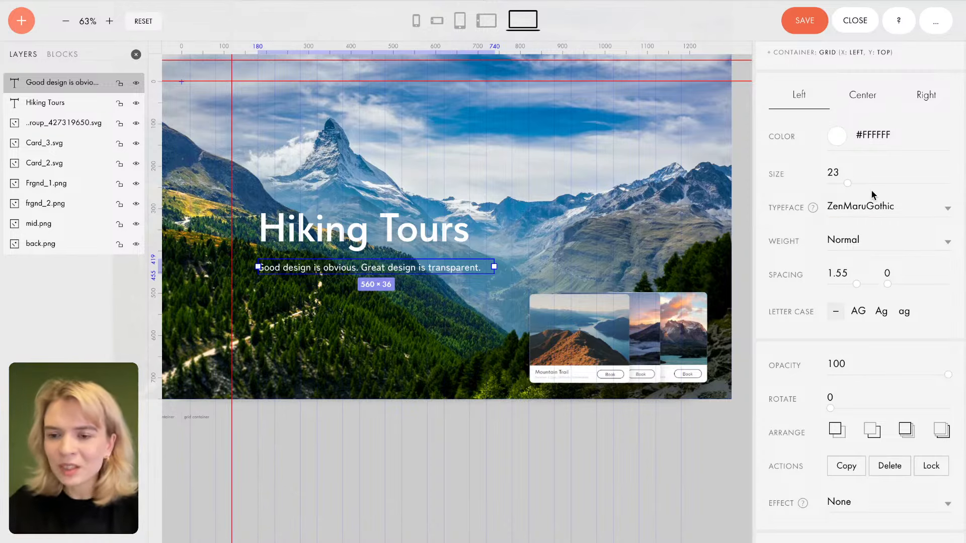
{"action": "left_click", "coordinate": [841, 174]}
{"action": "double_click", "coordinate": [858, 174]}
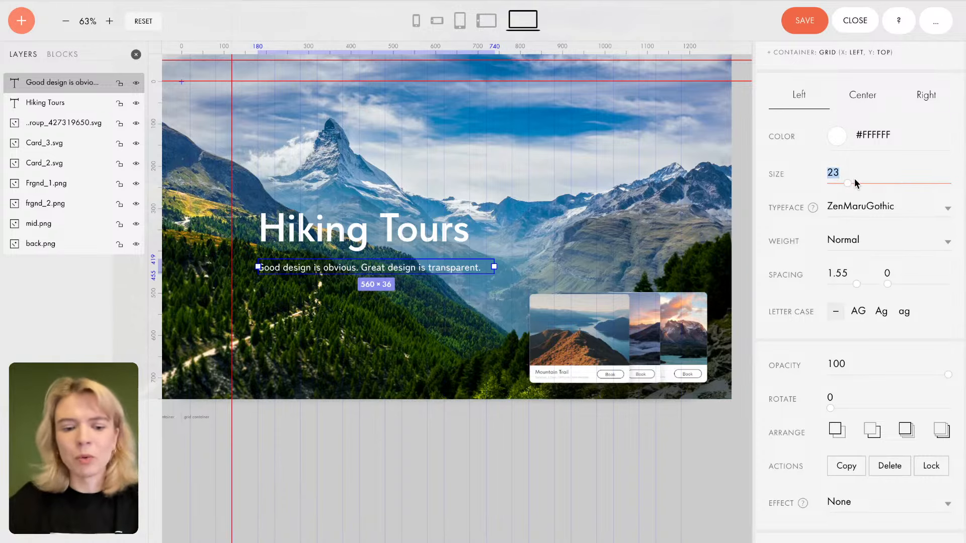
{"action": "type", "text": "20"}
{"action": "key", "text": "Return"}
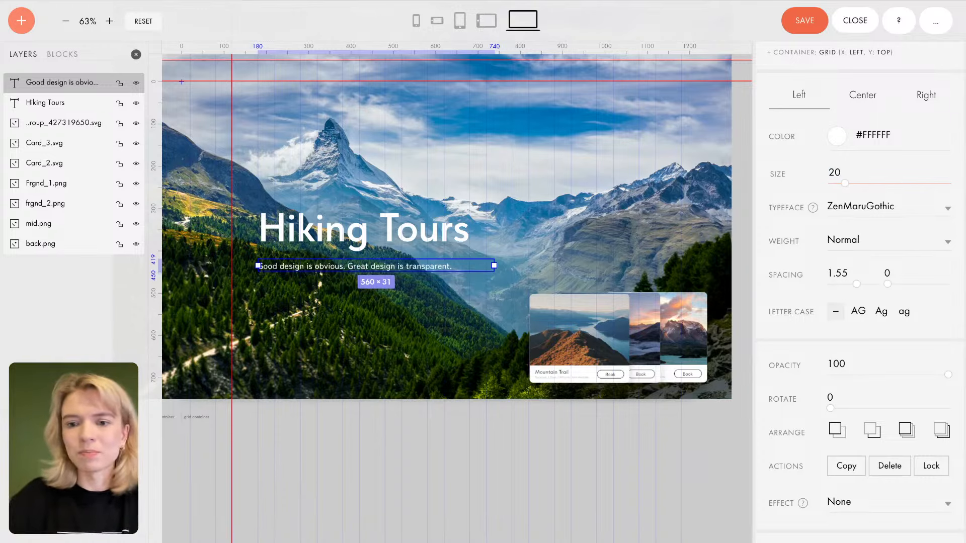
Step: Select the whole placeholder sentence below the heading and open AI text generation for it
{"action": "left_click", "coordinate": [447, 268]}
{"action": "double_click", "coordinate": [447, 268]}
{"action": "left_click_drag", "start_coordinate": [451, 266], "coordinate": [257, 269]}
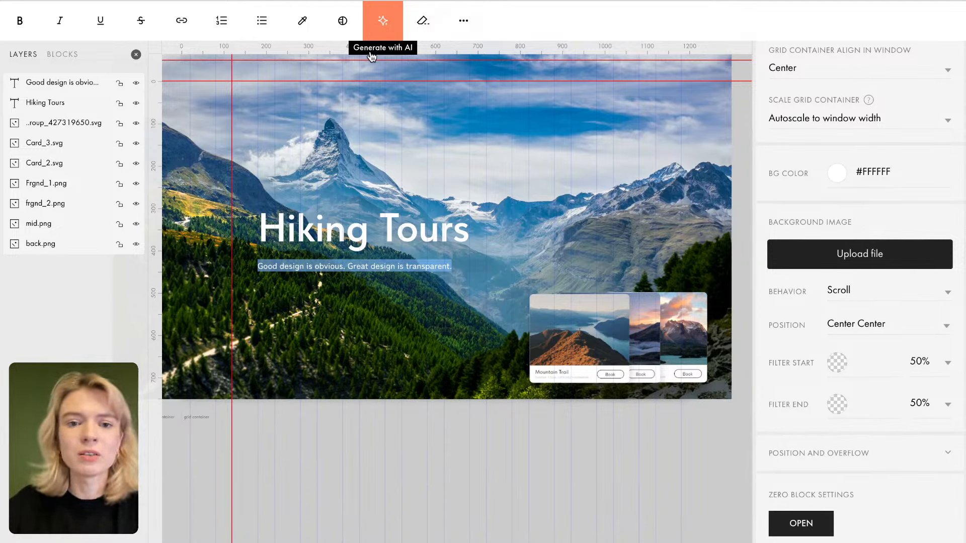
{"action": "mouse_move", "coordinate": [358, 59]}
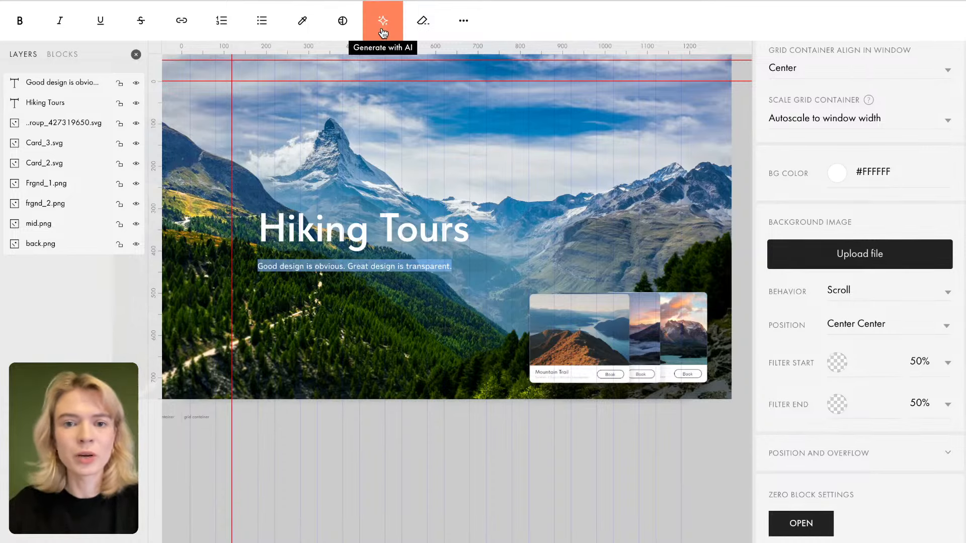
{"action": "left_click", "coordinate": [383, 31]}
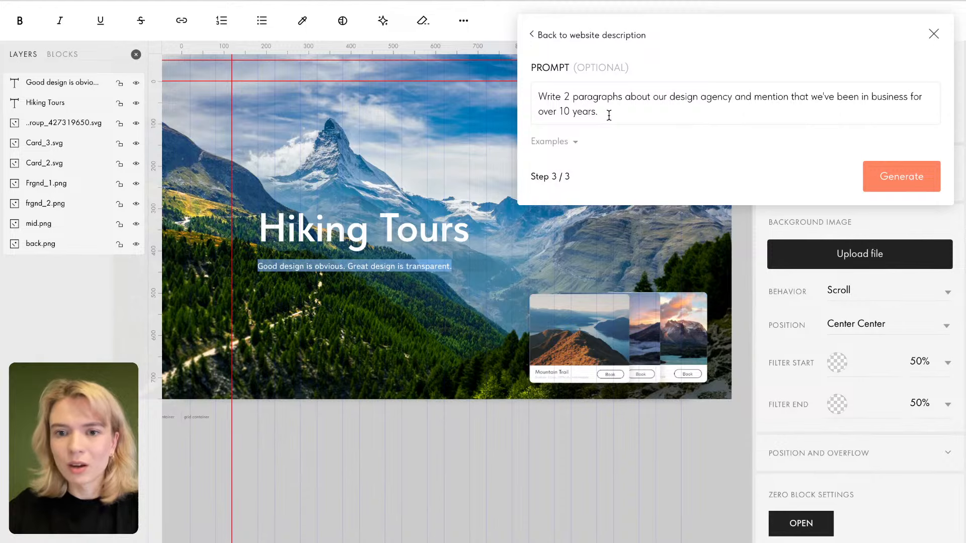
Step: Go back to the AI Assistant's welcome step, accept its terms of use and continue to the website description
{"action": "left_click", "coordinate": [532, 38]}
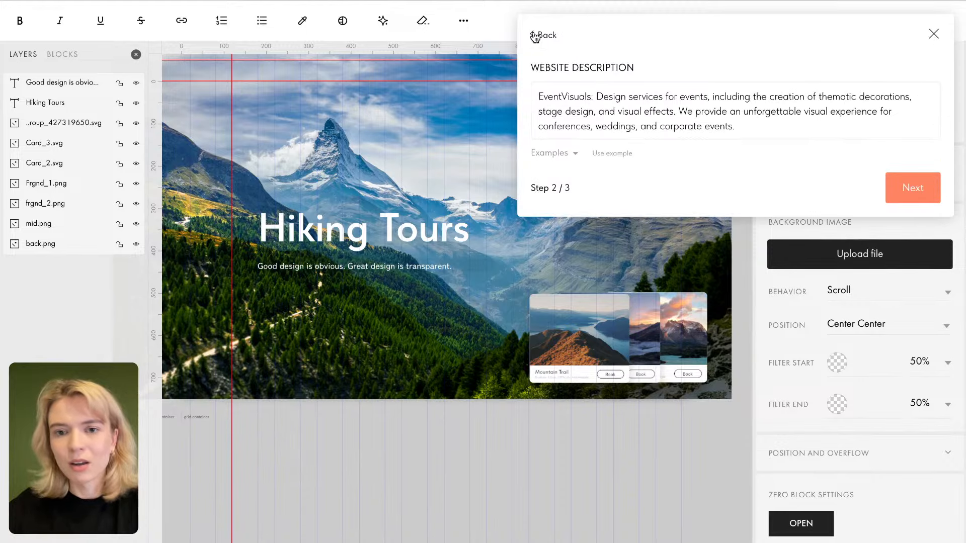
{"action": "left_click", "coordinate": [533, 36]}
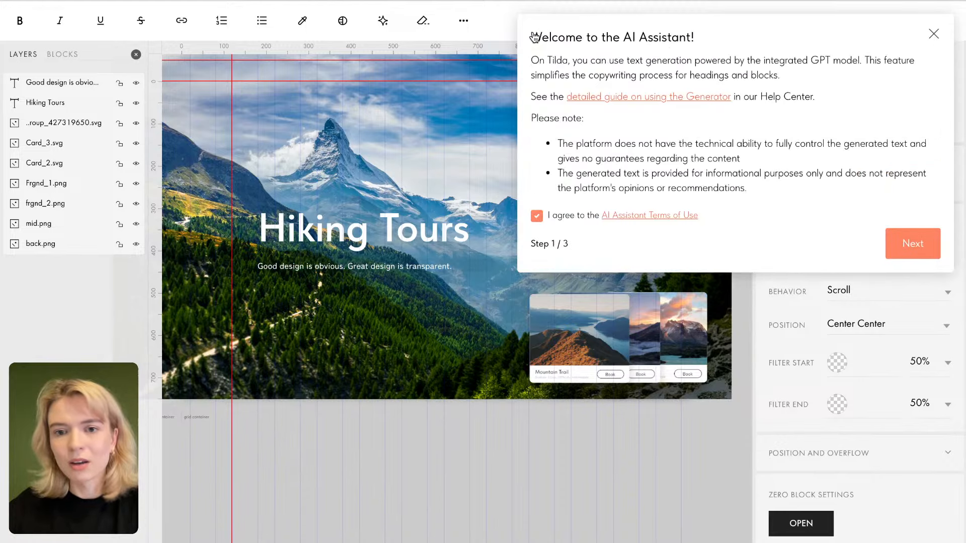
{"action": "left_click", "coordinate": [539, 215]}
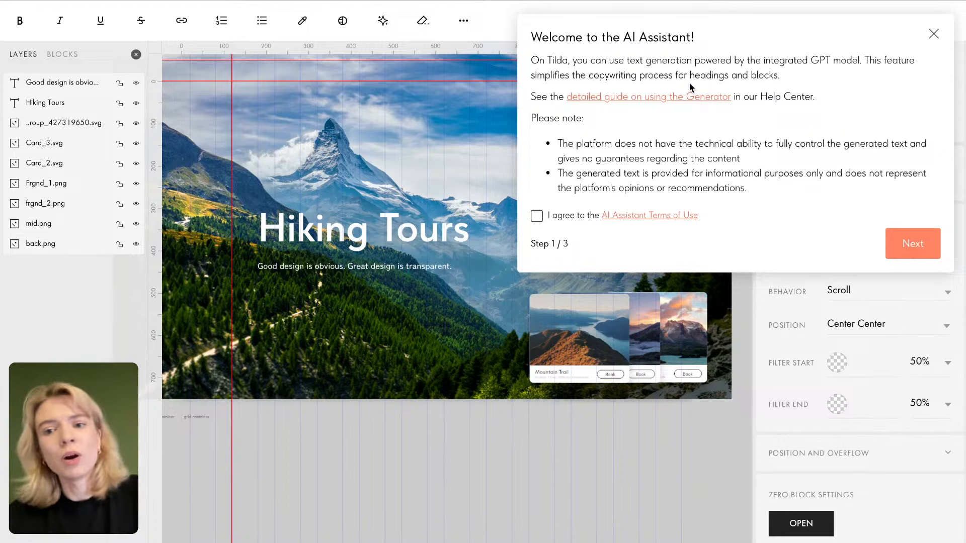
{"action": "left_click", "coordinate": [539, 215]}
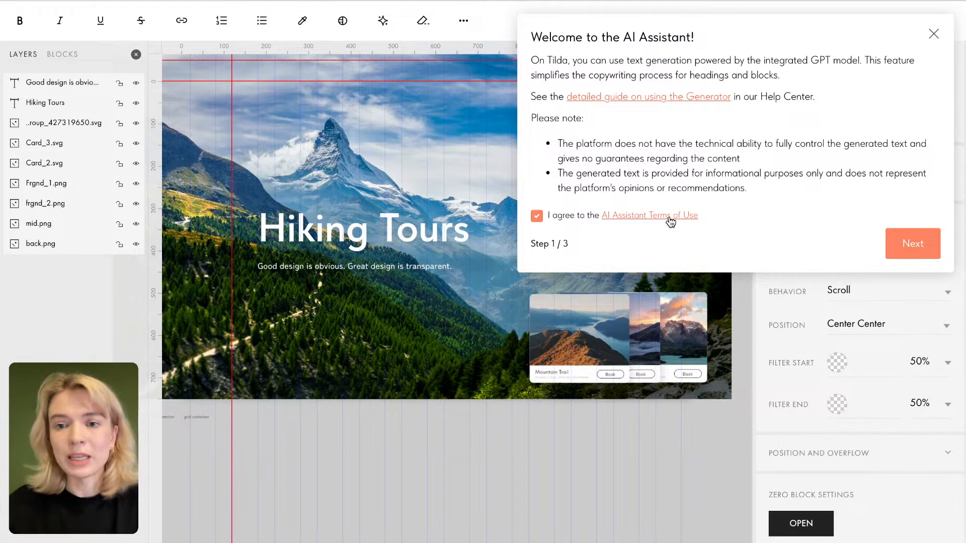
{"action": "left_click", "coordinate": [917, 248]}
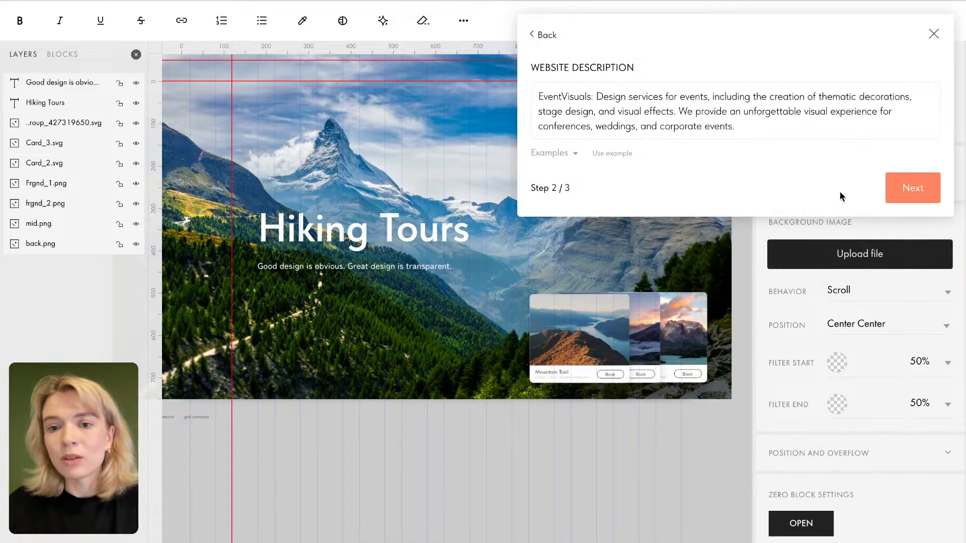
Step: Replace the website description with "Hiking Tours for all skill levels" and continue to the prompt step
{"action": "left_click_drag", "start_coordinate": [748, 122], "coordinate": [536, 88]}
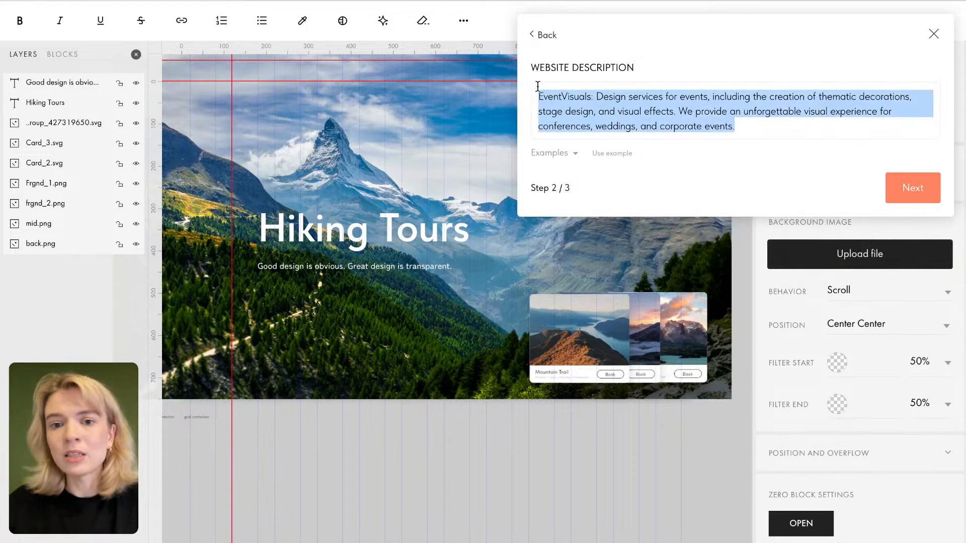
{"action": "key", "text": "BackSpace"}
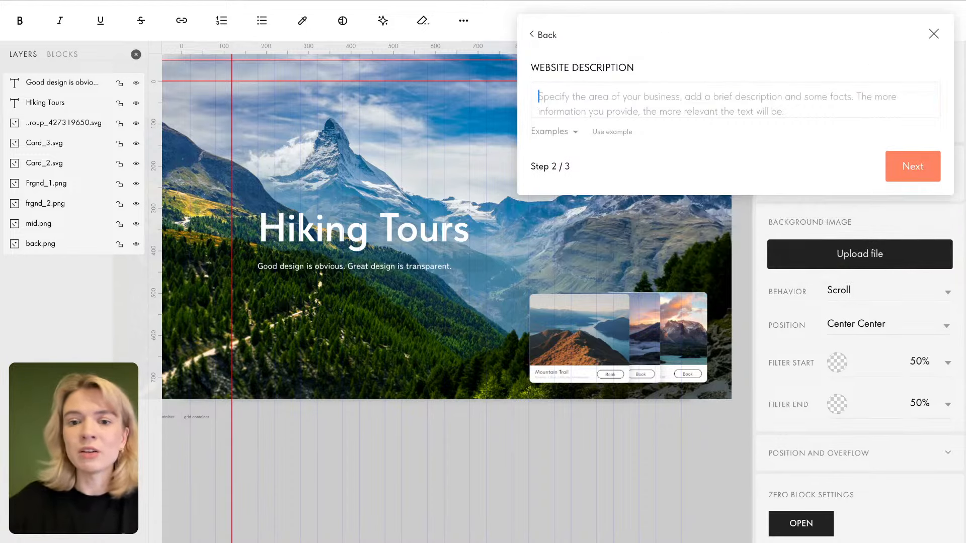
{"action": "left_click", "coordinate": [568, 138]}
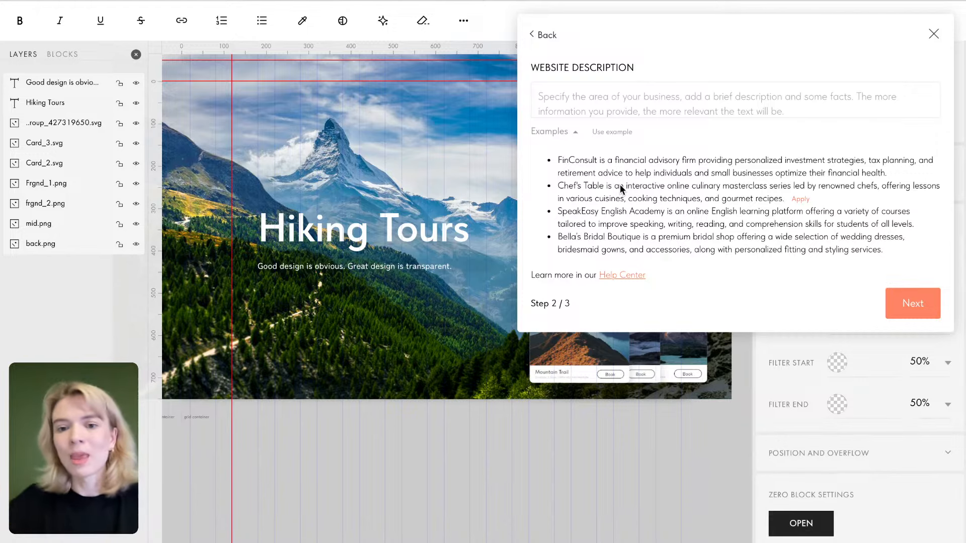
{"action": "left_click", "coordinate": [592, 96]}
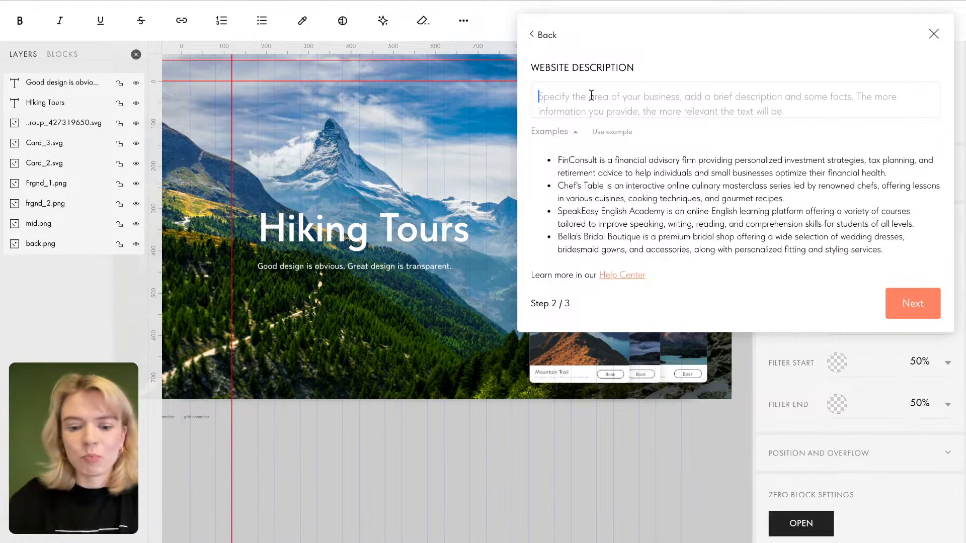
{"action": "type", "text": "Hiki"}
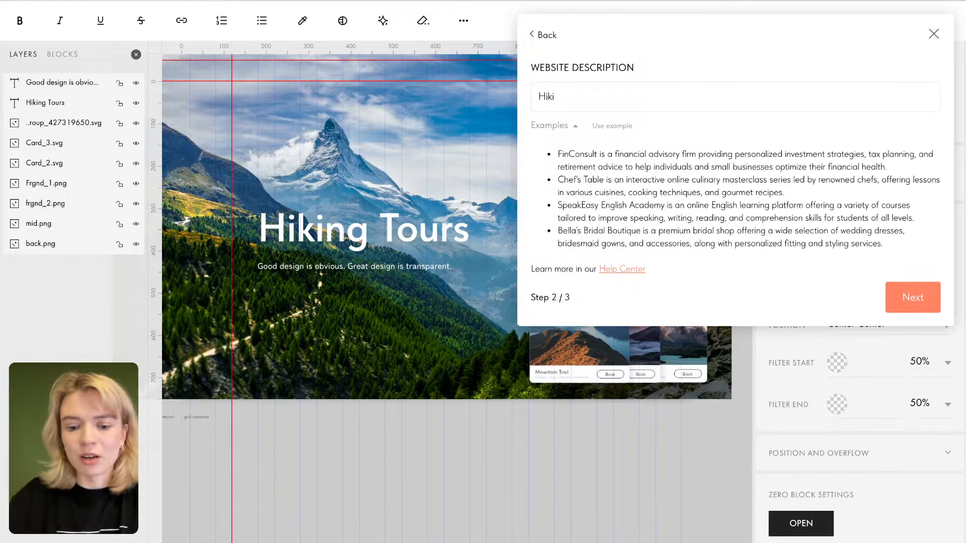
{"action": "type", "text": "ng "}
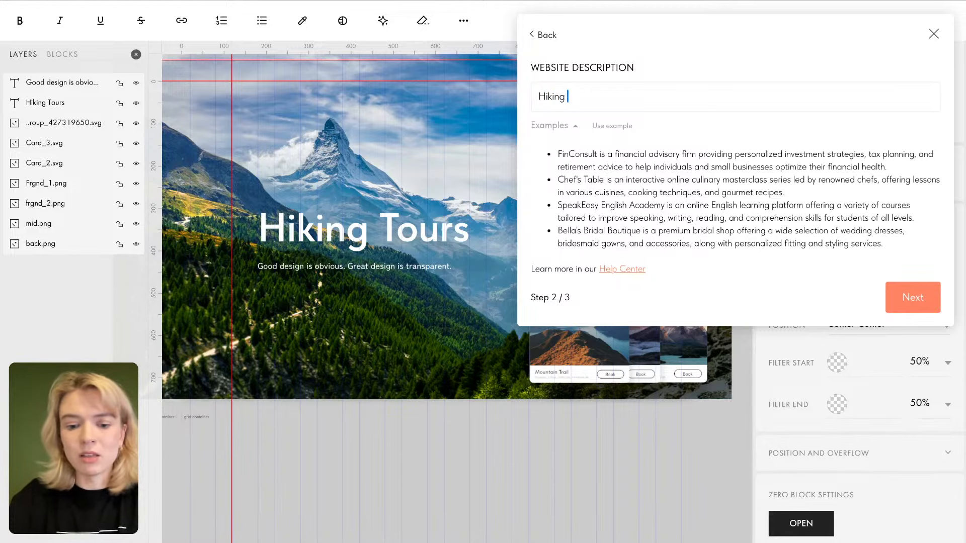
{"action": "type", "text": "Tours"}
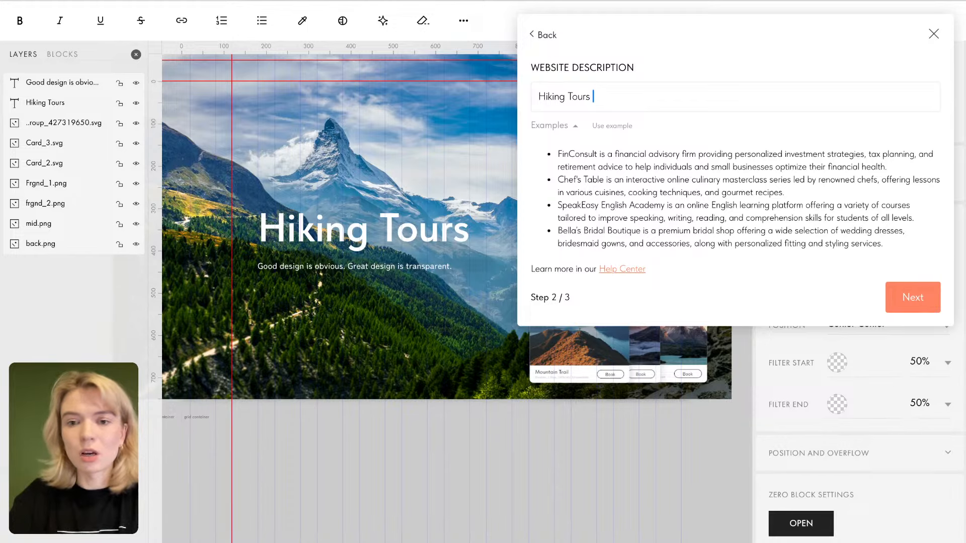
{"action": "type", "text": " for all skill"}
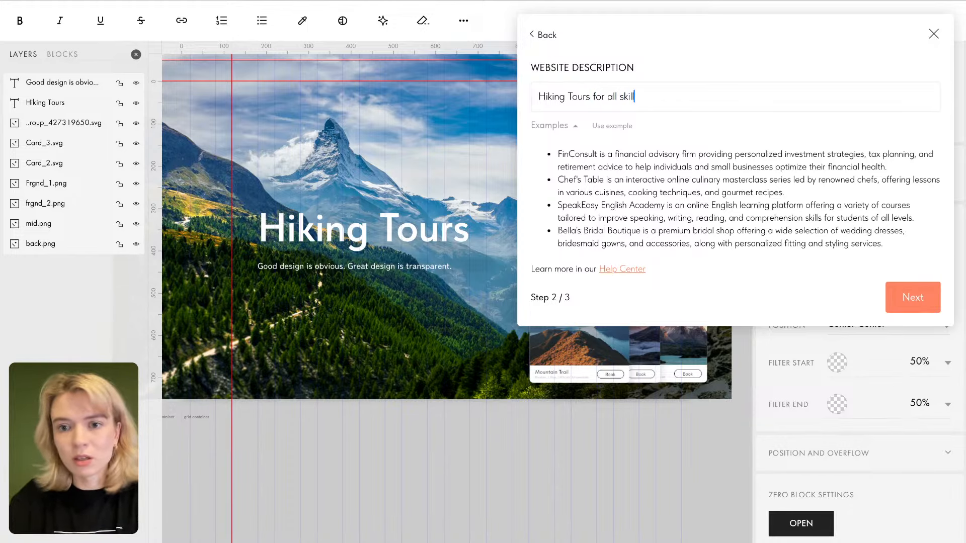
{"action": "type", "text": " levels"}
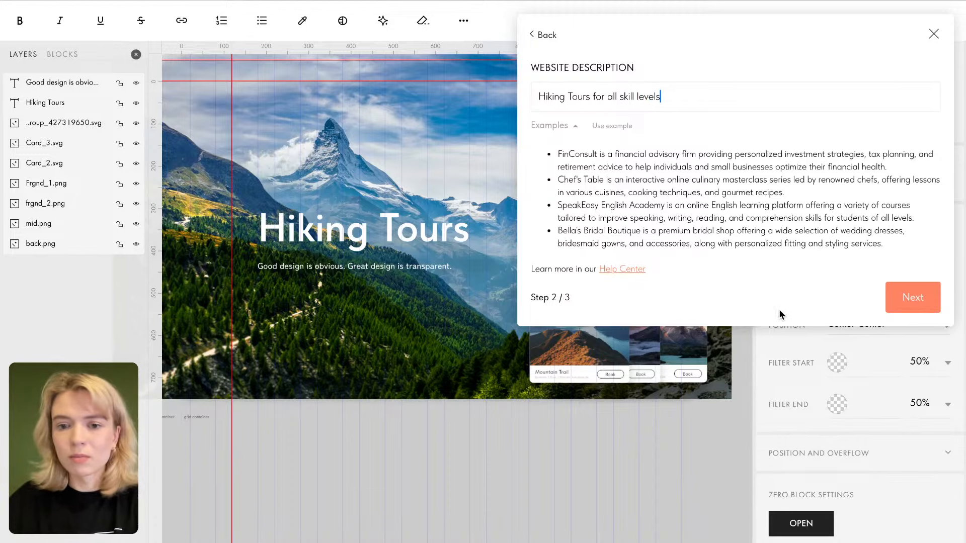
{"action": "left_click", "coordinate": [901, 299]}
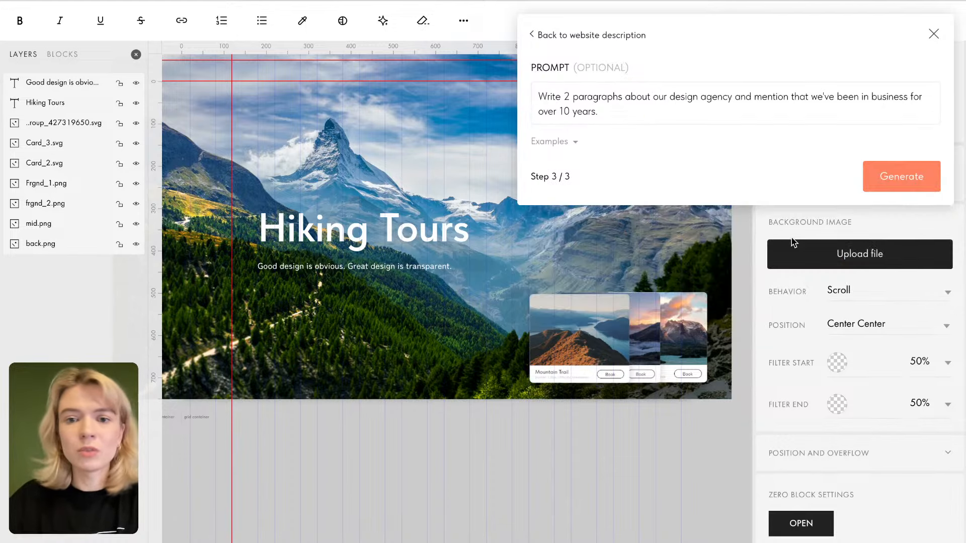
Step: Clear the sample text from the AI prompt and expand the prompt examples
{"action": "left_click_drag", "start_coordinate": [601, 111], "coordinate": [519, 81]}
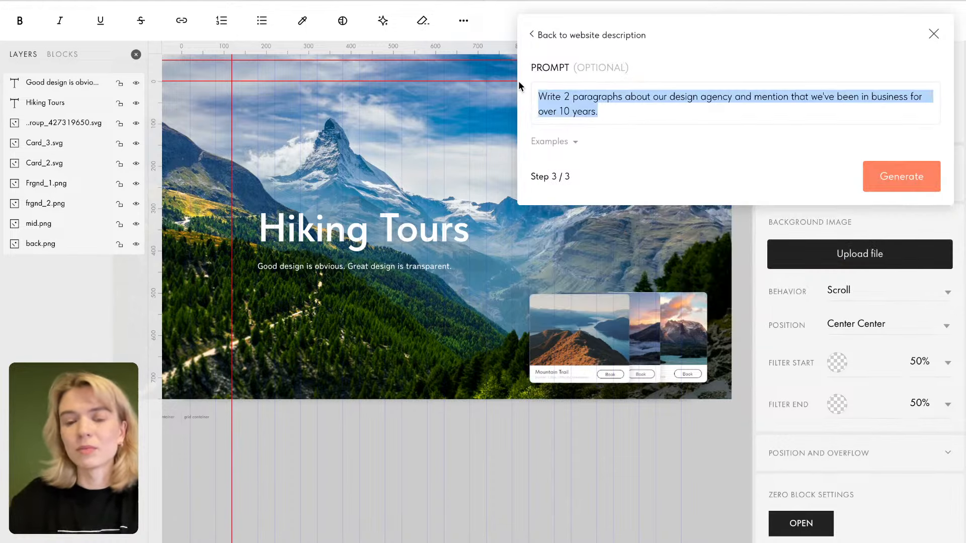
{"action": "key", "text": "BackSpace"}
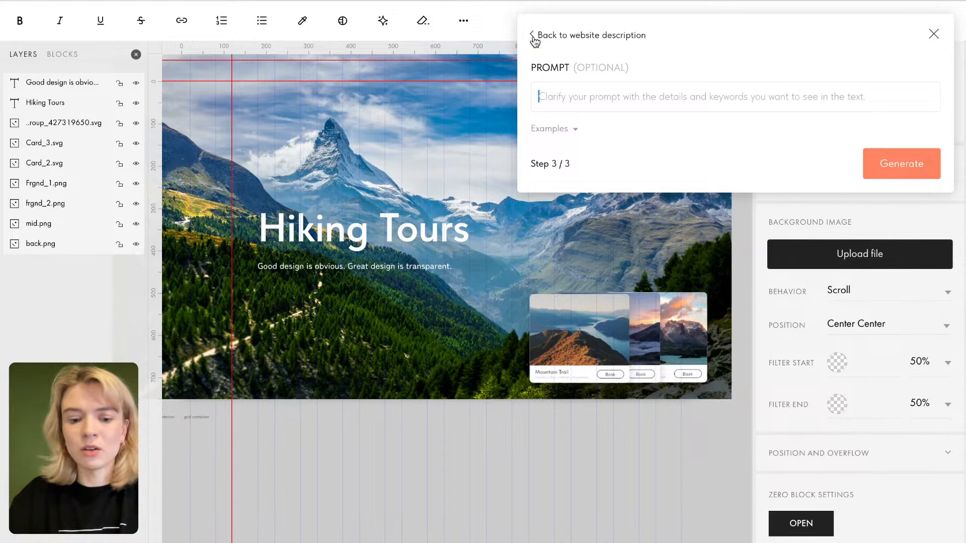
{"action": "left_click", "coordinate": [576, 131]}
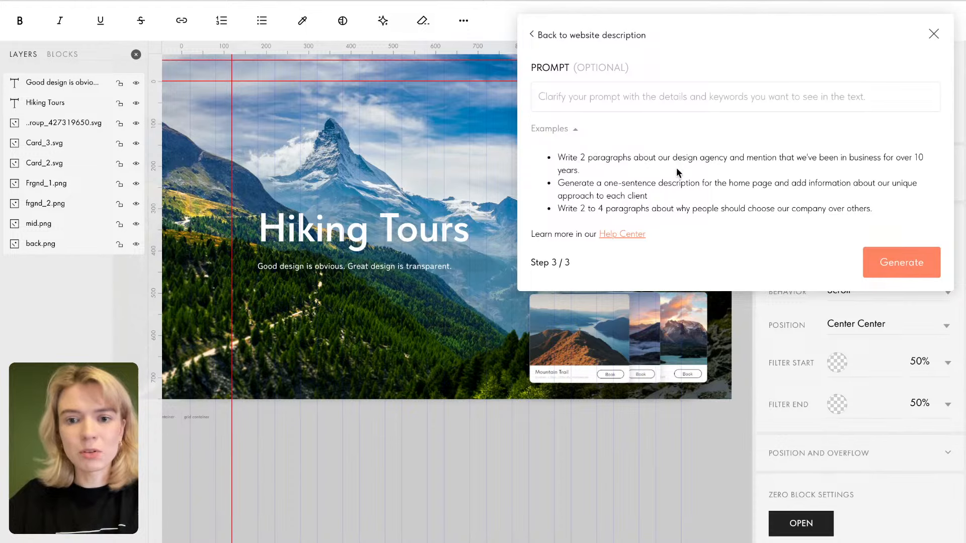
Step: Enter the prompt "Write a paragraph about various hiking trails" and generate the text
{"action": "left_click", "coordinate": [582, 94]}
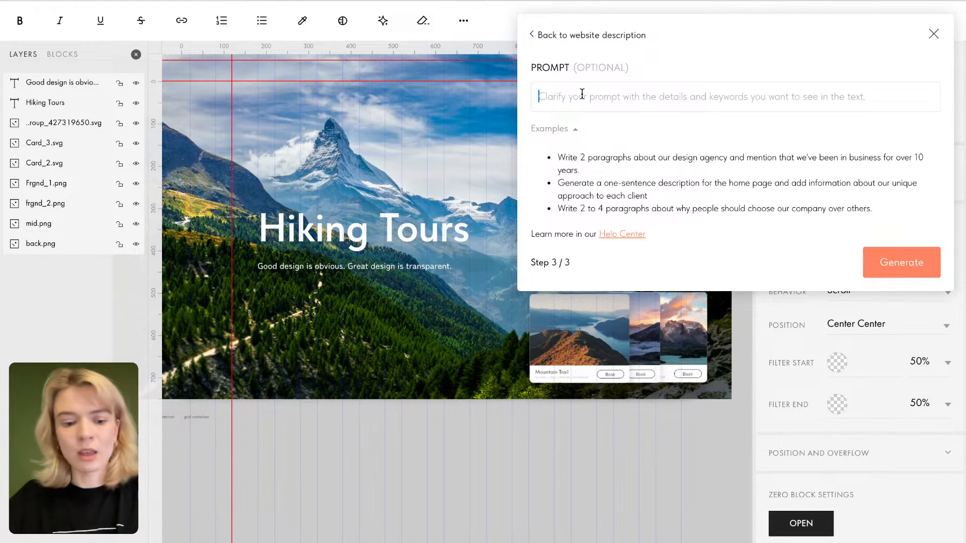
{"action": "type", "text": "Write "}
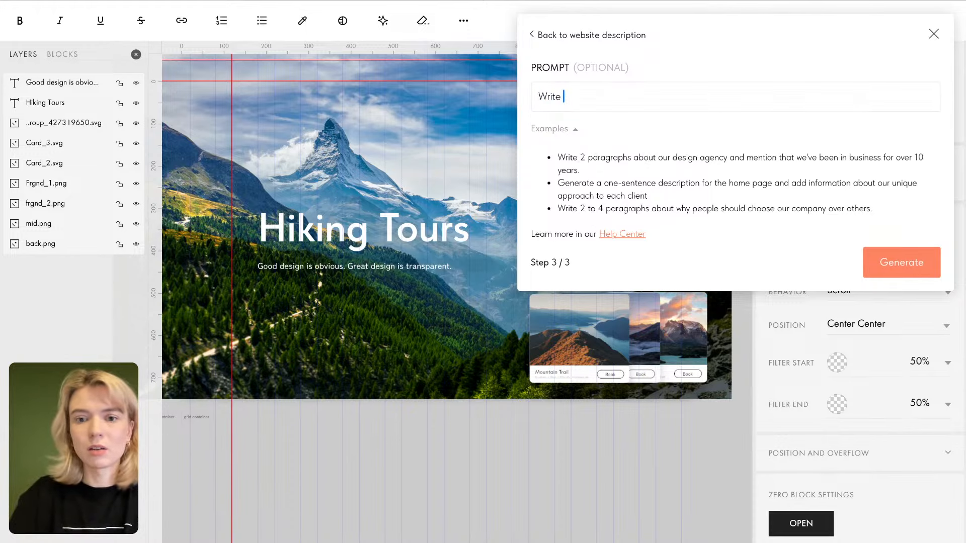
{"action": "type", "text": "a p"}
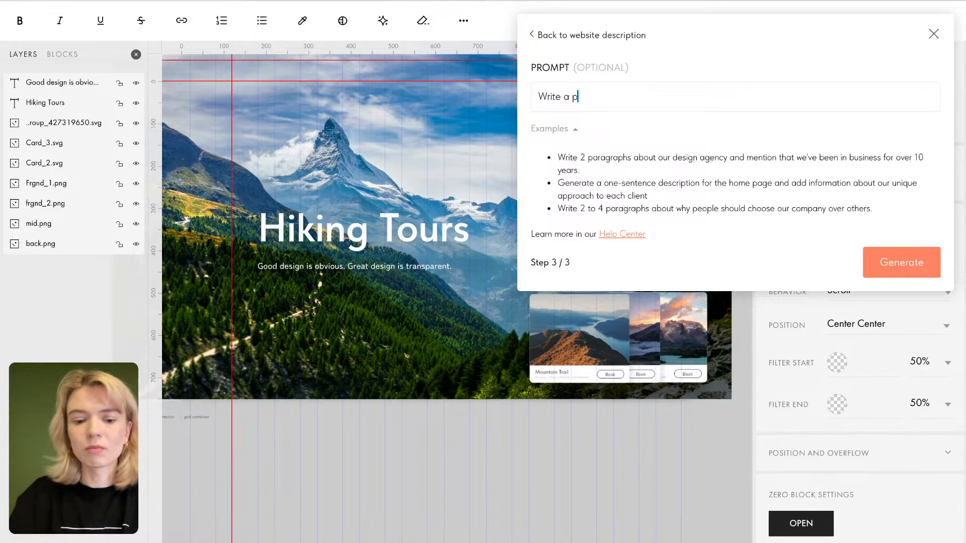
{"action": "type", "text": "aragraph"}
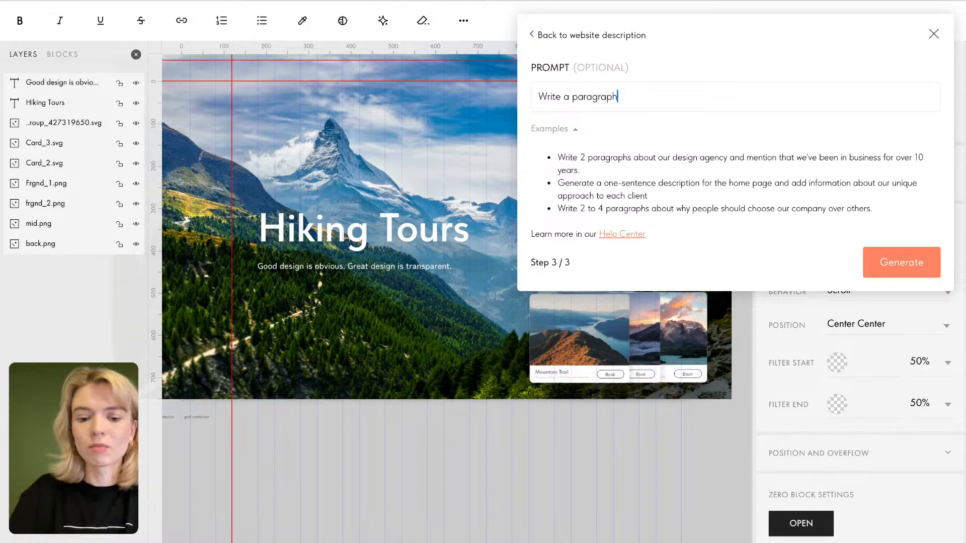
{"action": "type", "text": " about"}
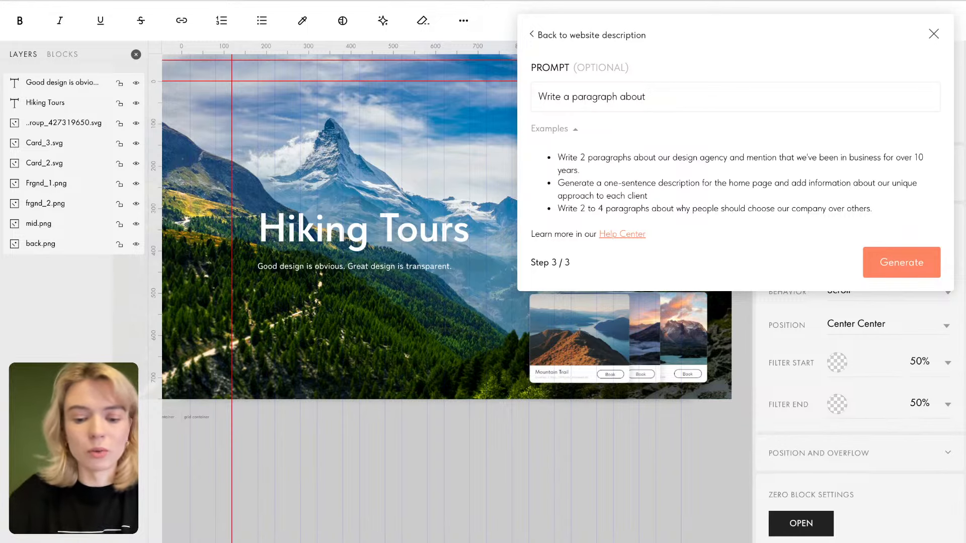
{"action": "type", "text": "various "}
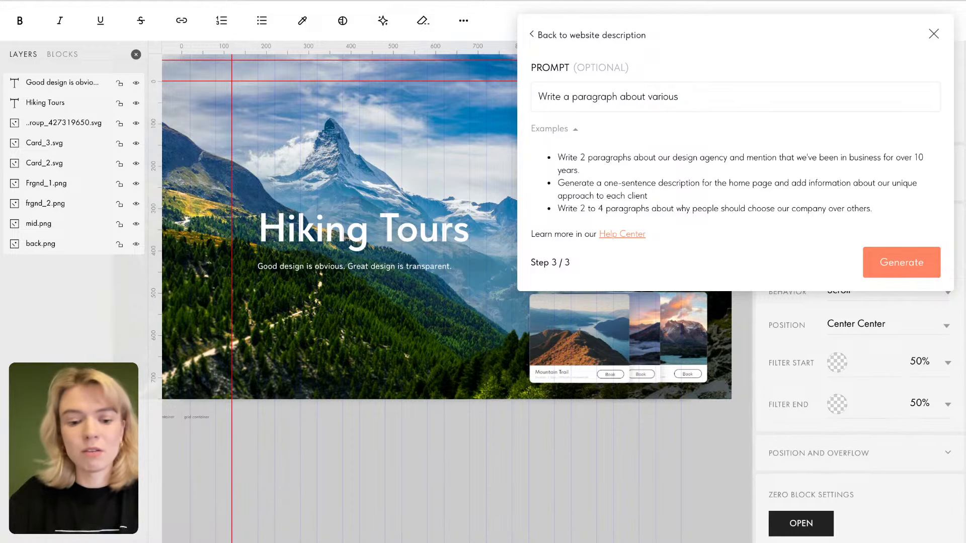
{"action": "type", "text": "hi"}
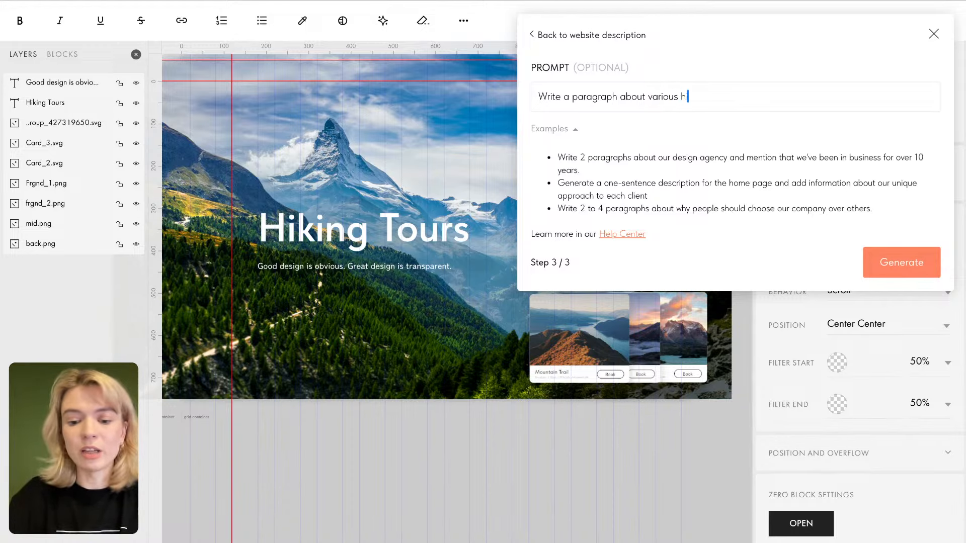
{"action": "type", "text": "king trail"}
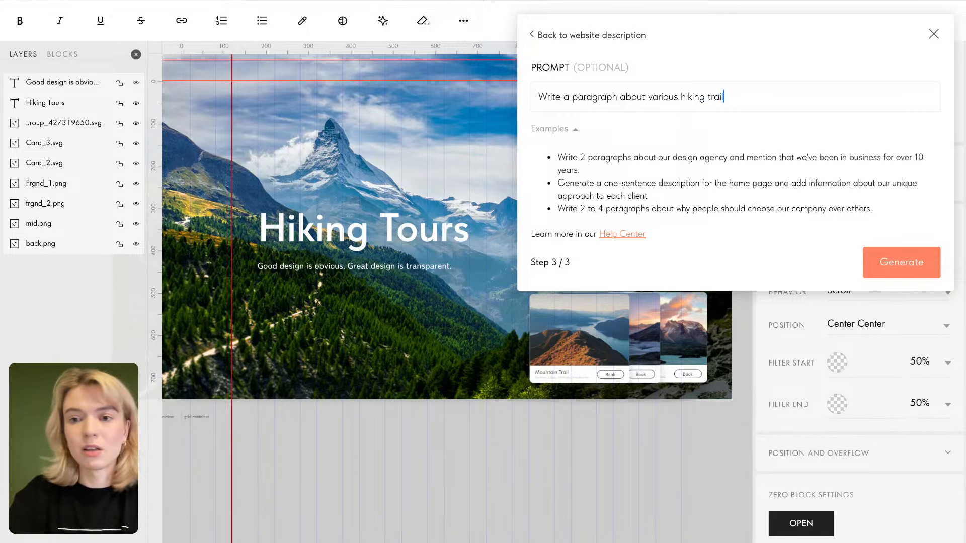
{"action": "type", "text": "s"}
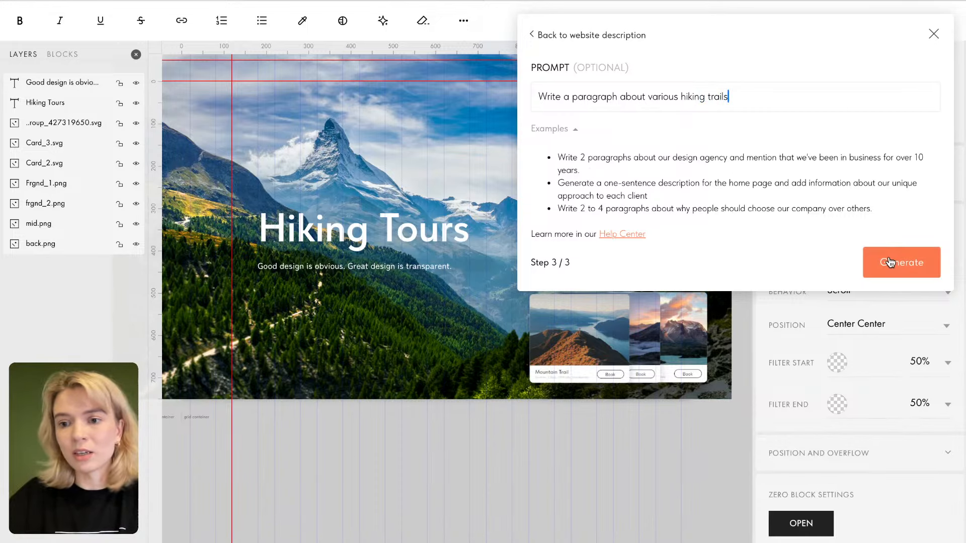
{"action": "left_click", "coordinate": [873, 262]}
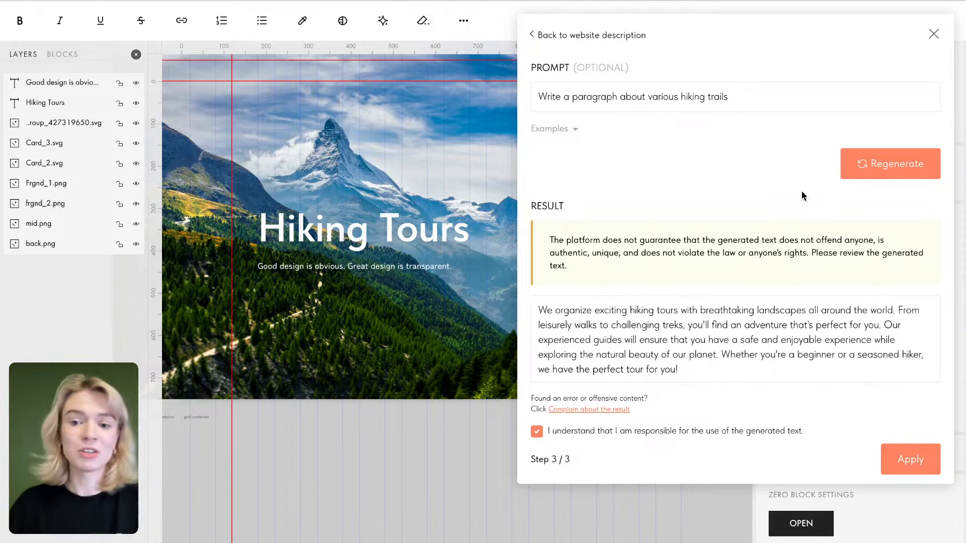
Step: Keep the responsibility acknowledgement for the generated text ticked and apply the paragraph to the supporting text
{"action": "mouse_move", "coordinate": [759, 306]}
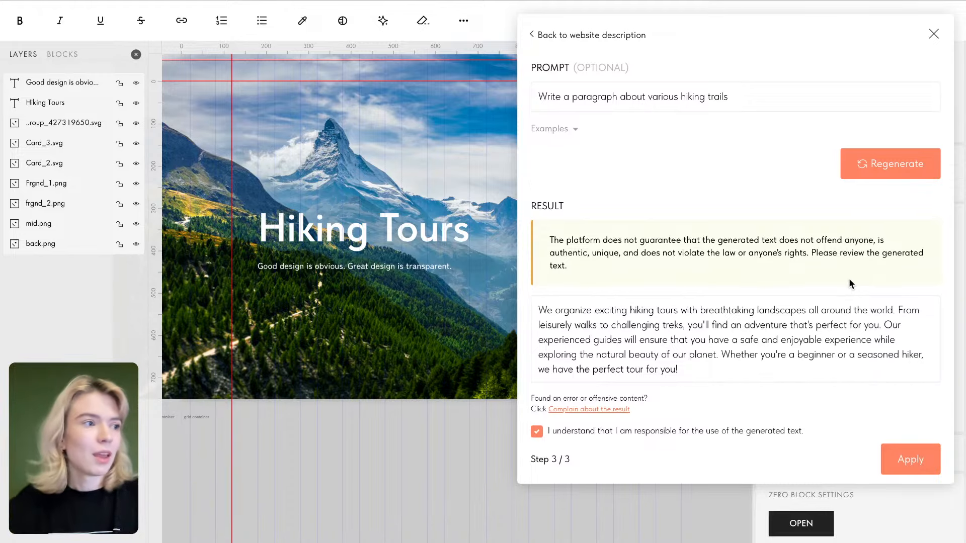
{"action": "mouse_move", "coordinate": [871, 305]}
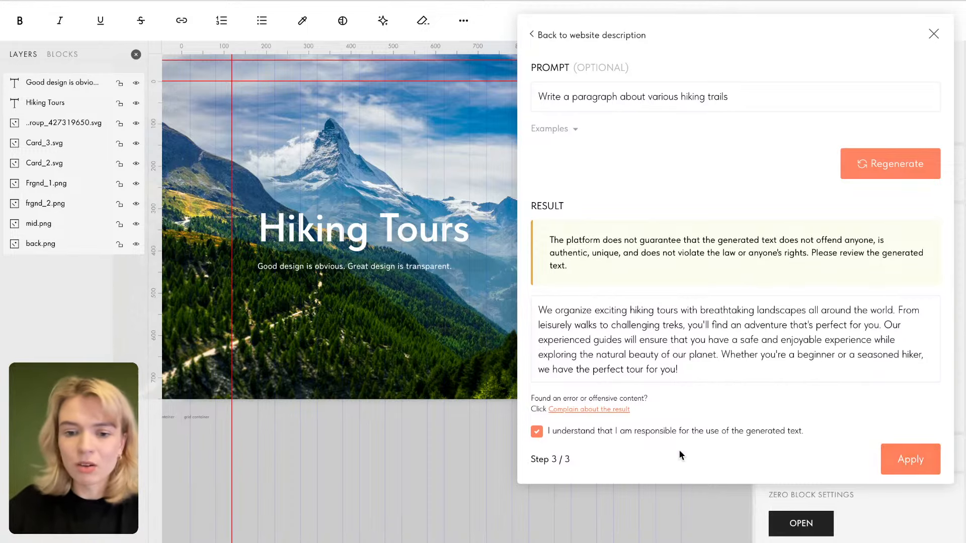
{"action": "left_click", "coordinate": [537, 431]}
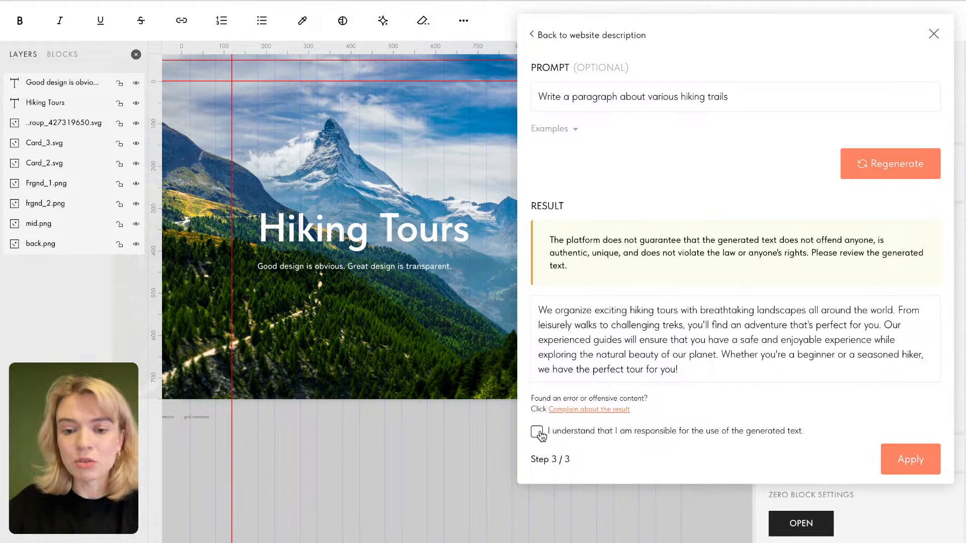
{"action": "left_click", "coordinate": [538, 433]}
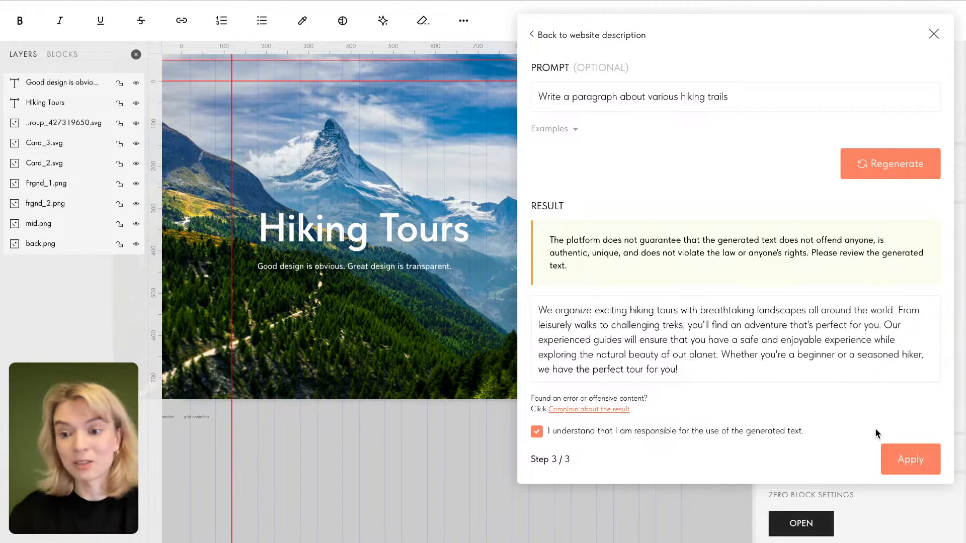
{"action": "left_click", "coordinate": [908, 460]}
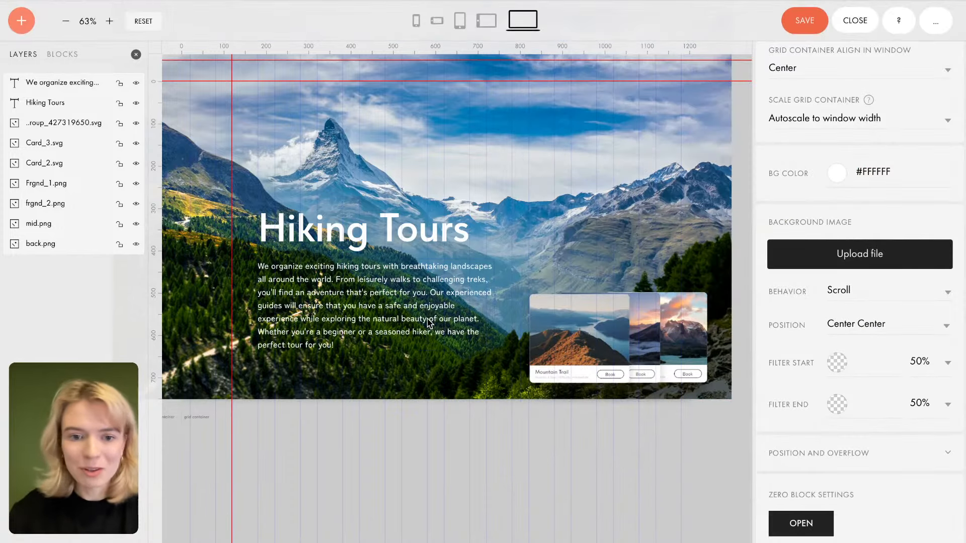
Step: Set the supporting paragraph's line spacing to 1.3 and move the Hiking Tours heading slightly down, closer to the paragraph
{"action": "left_click", "coordinate": [363, 298]}
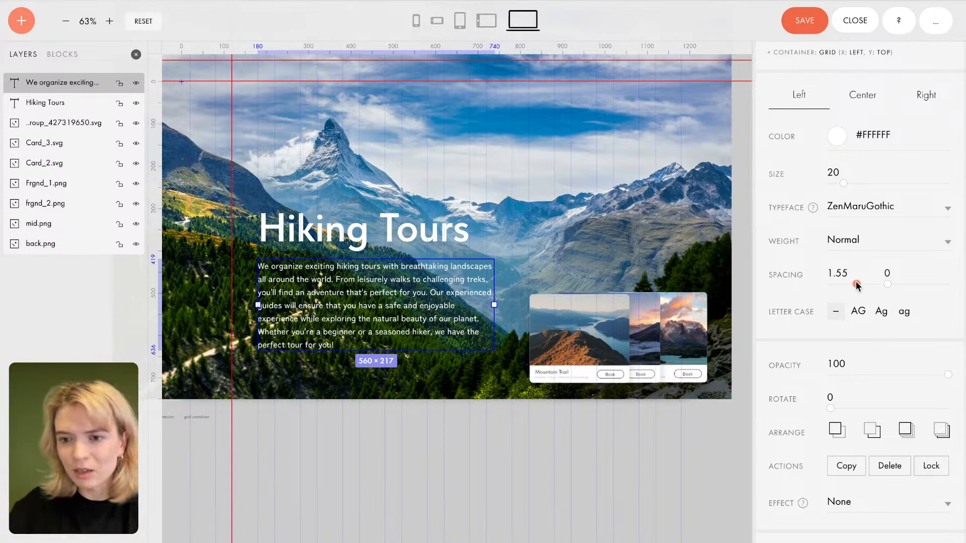
{"action": "left_click_drag", "start_coordinate": [856, 284], "coordinate": [844, 285]}
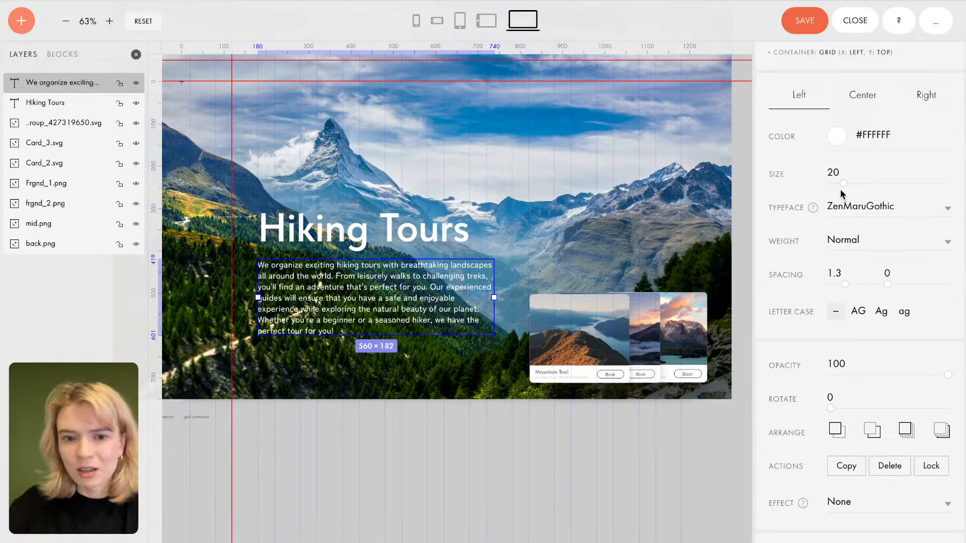
{"action": "left_click", "coordinate": [365, 233]}
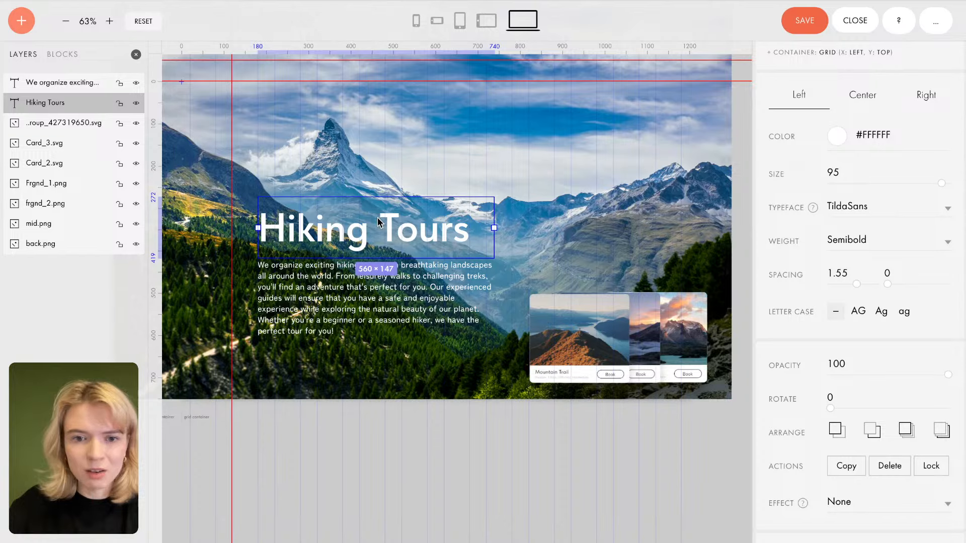
{"action": "left_click_drag", "start_coordinate": [377, 218], "coordinate": [378, 223]}
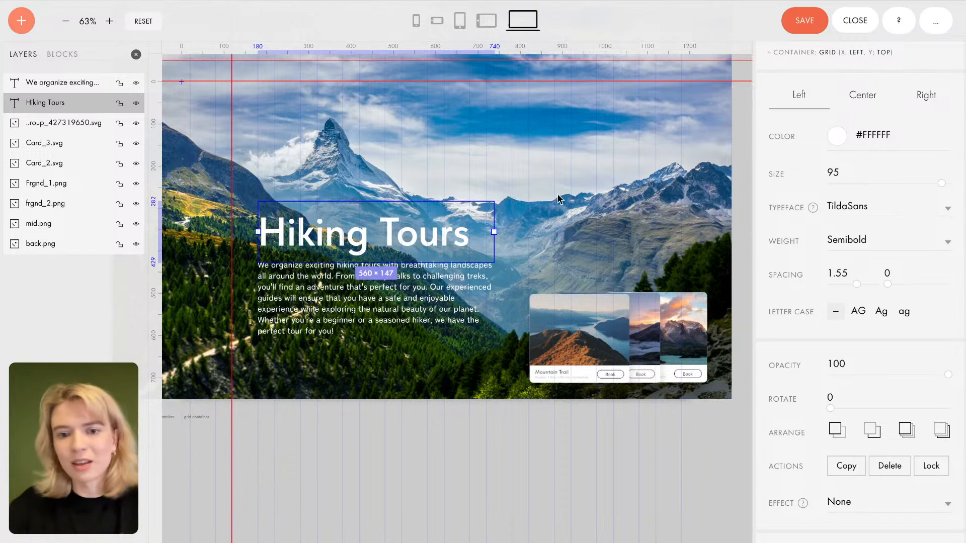
{"action": "double_click", "coordinate": [458, 230]}
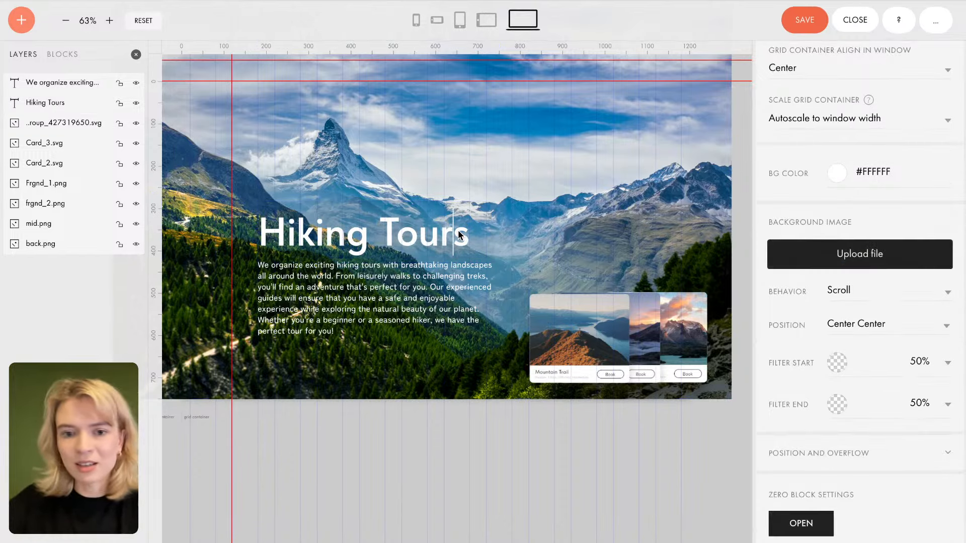
{"action": "left_click", "coordinate": [380, 236]}
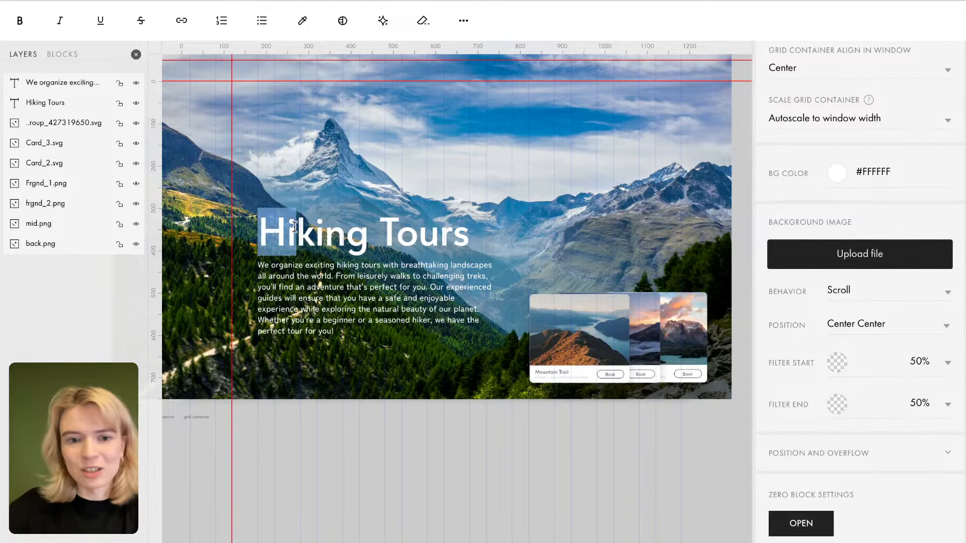
{"action": "left_click", "coordinate": [339, 197]}
Step: Set the Hiking Tours heading's size to 85 and move it down to sit just above the paragraph
{"action": "left_click", "coordinate": [343, 231]}
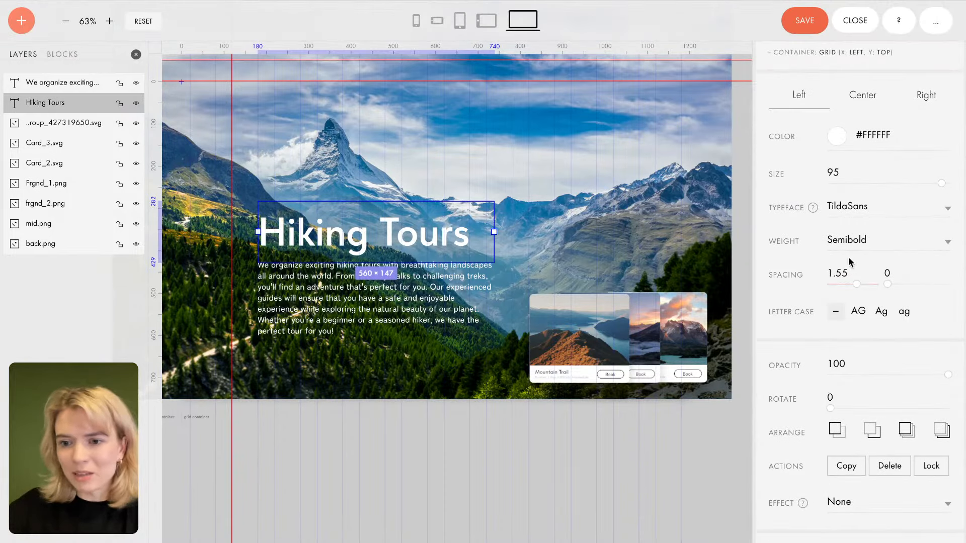
{"action": "left_click", "coordinate": [937, 184]}
{"action": "left_click_drag", "start_coordinate": [936, 184], "coordinate": [928, 185]}
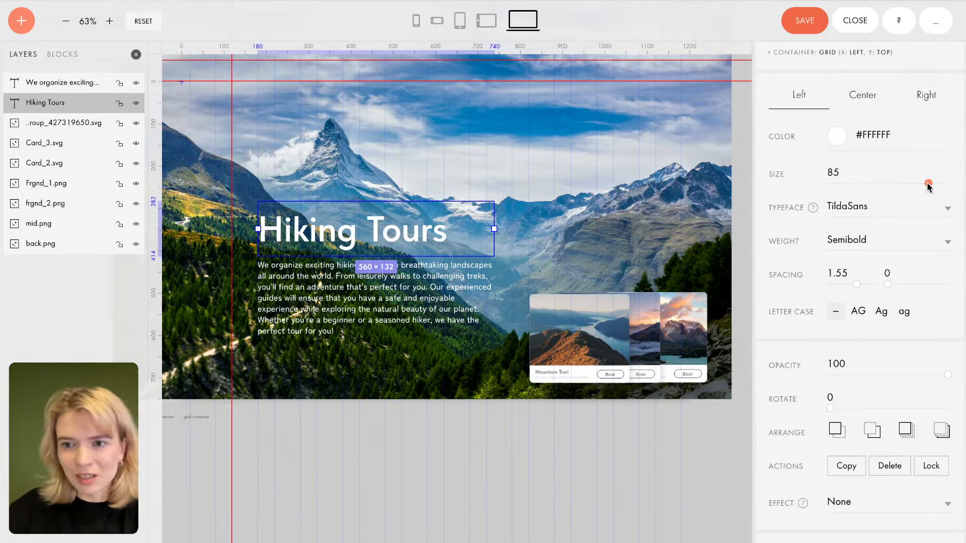
{"action": "left_click", "coordinate": [363, 234]}
{"action": "left_click", "coordinate": [349, 235]}
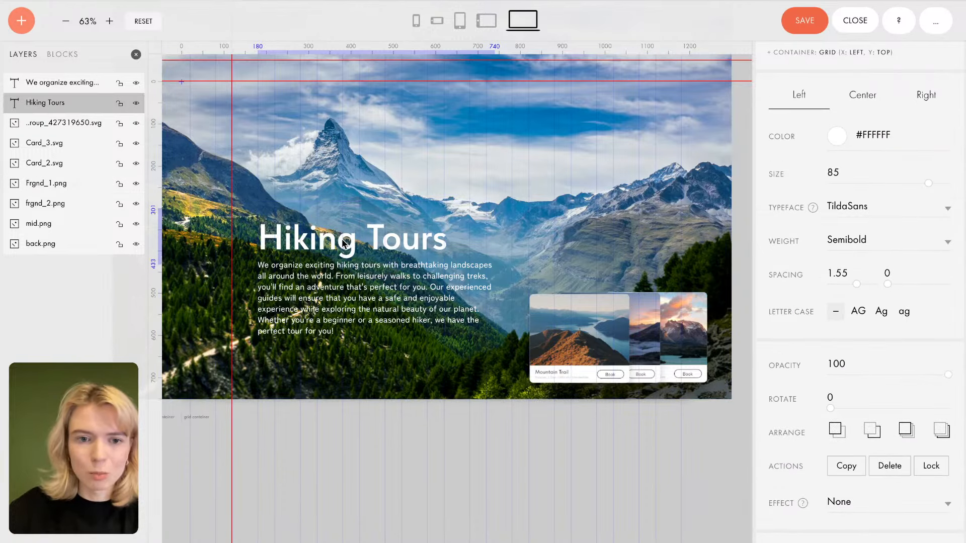
Step: Set the supporting paragraph's font size to 16
{"action": "left_click", "coordinate": [332, 303]}
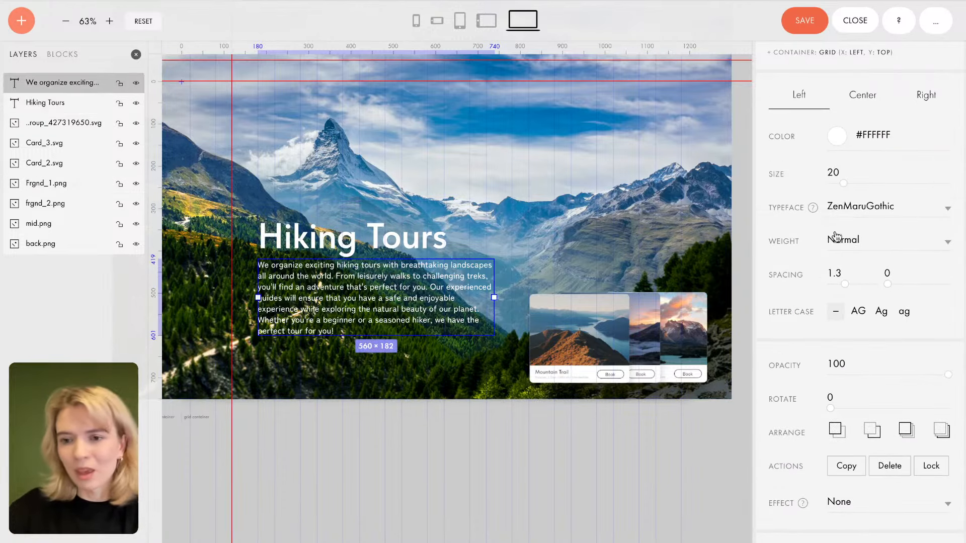
{"action": "double_click", "coordinate": [835, 174]}
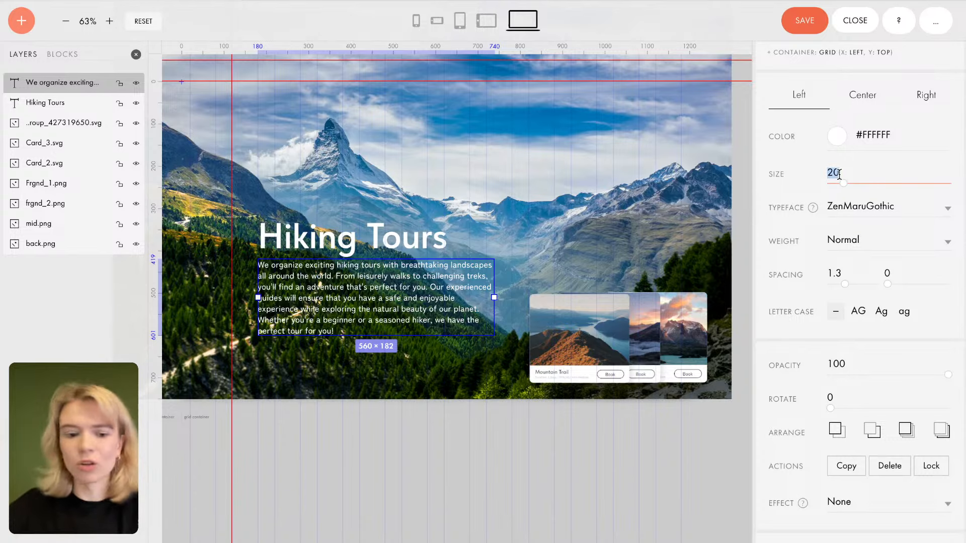
{"action": "type", "text": "16"}
{"action": "key", "text": "Return"}
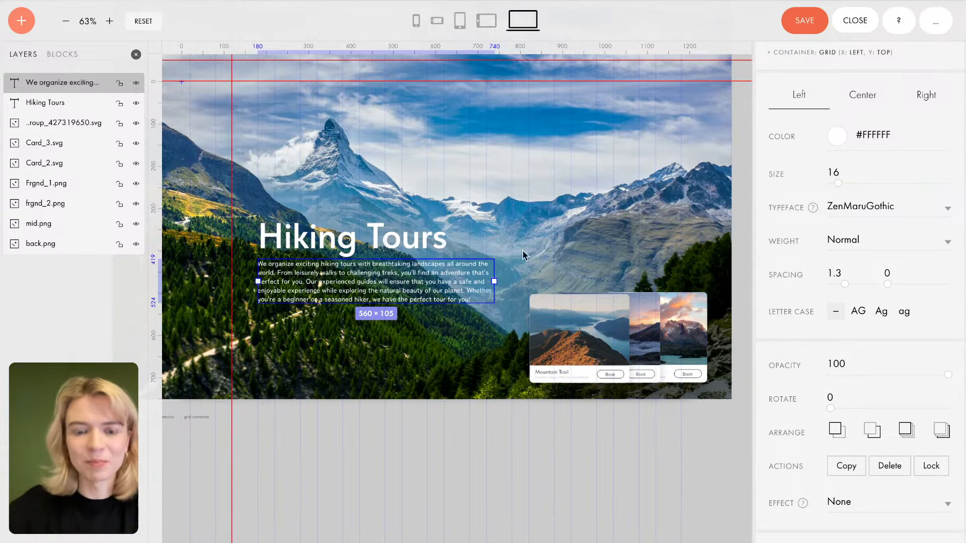
{"action": "double_click", "coordinate": [469, 291]}
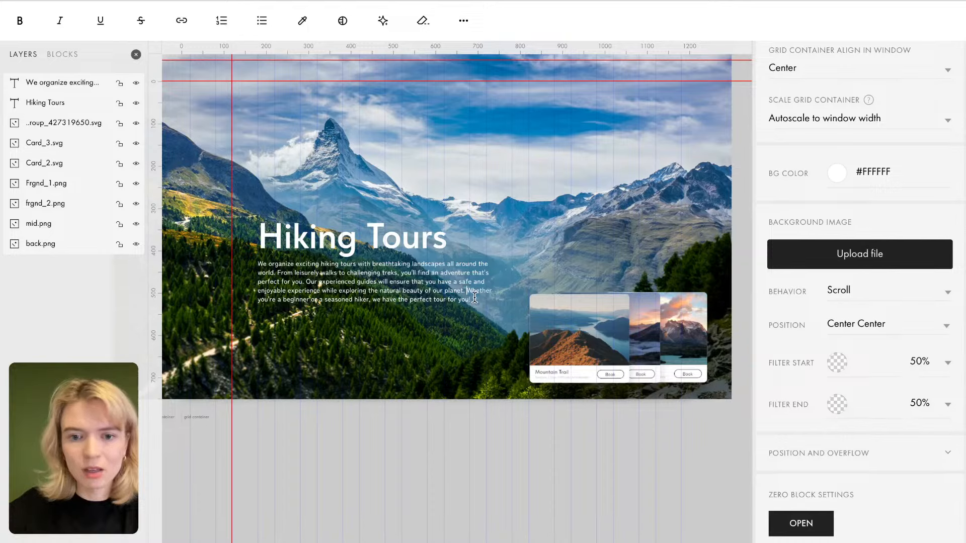
{"action": "left_click", "coordinate": [472, 367]}
{"action": "left_click", "coordinate": [468, 282]}
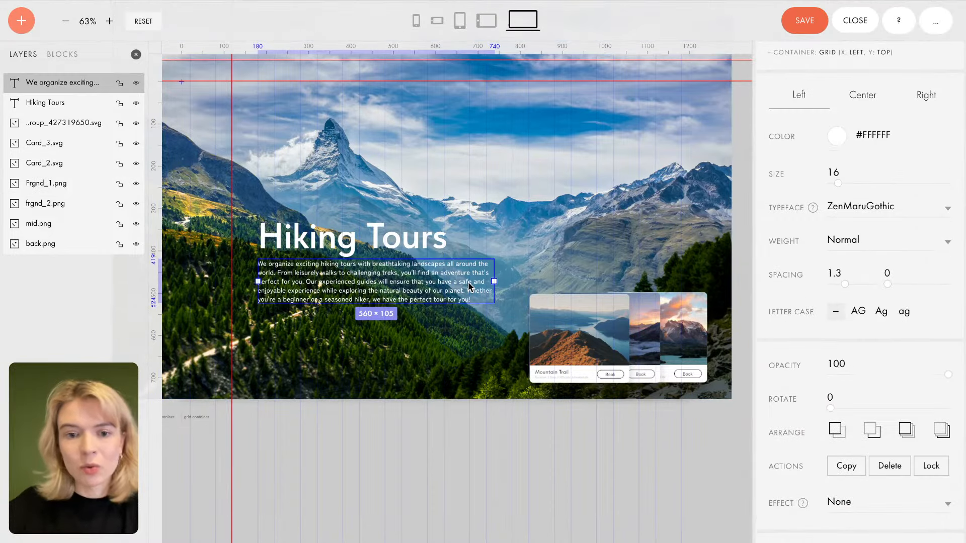
{"action": "left_click", "coordinate": [342, 253]}
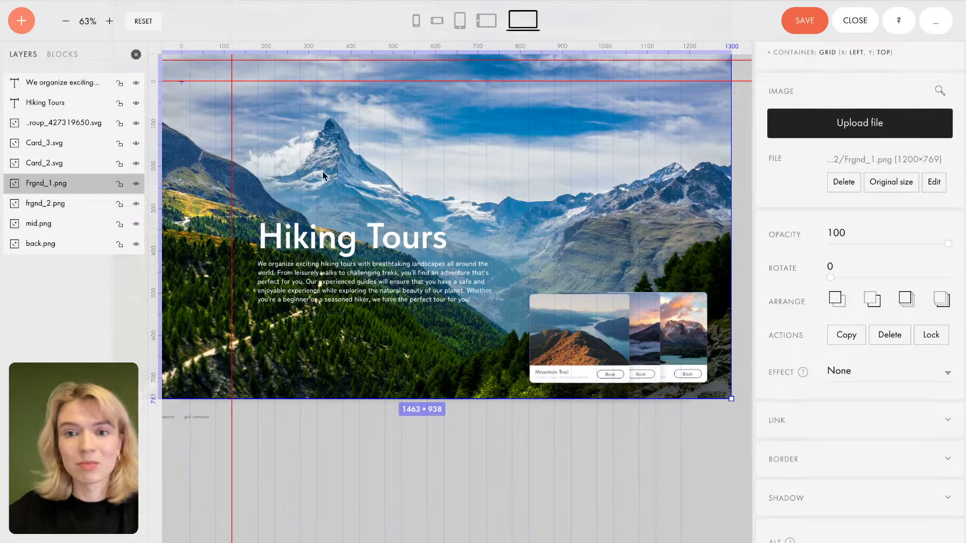
Step: Add a button and place it below the supporting paragraph, aligned with the paragraph's left edge at x 180 and about y 561
{"action": "left_click", "coordinate": [22, 20]}
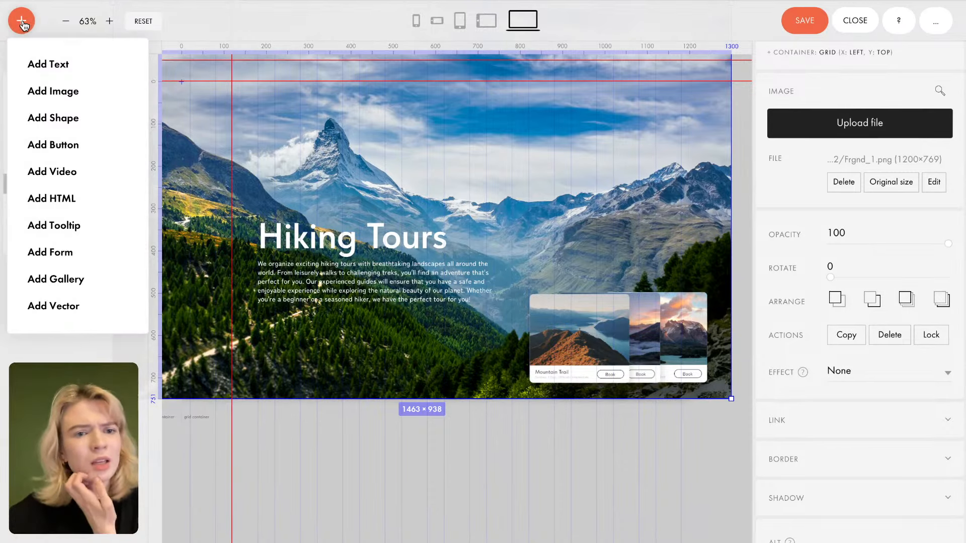
{"action": "left_click", "coordinate": [73, 141]}
{"action": "left_click_drag", "start_coordinate": [267, 107], "coordinate": [335, 336]}
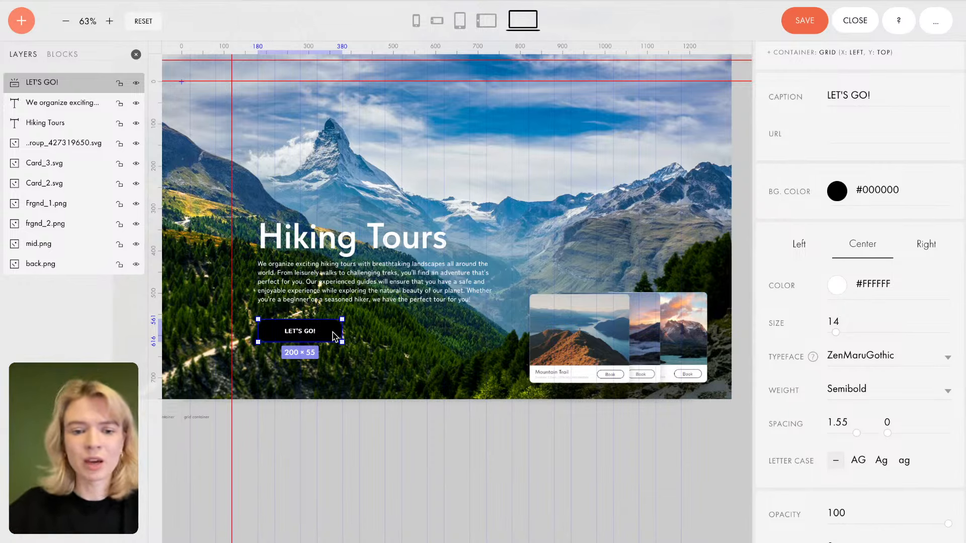
Step: Set the button's background color to the yellow #FFD600 from the colors library
{"action": "left_click", "coordinate": [844, 196]}
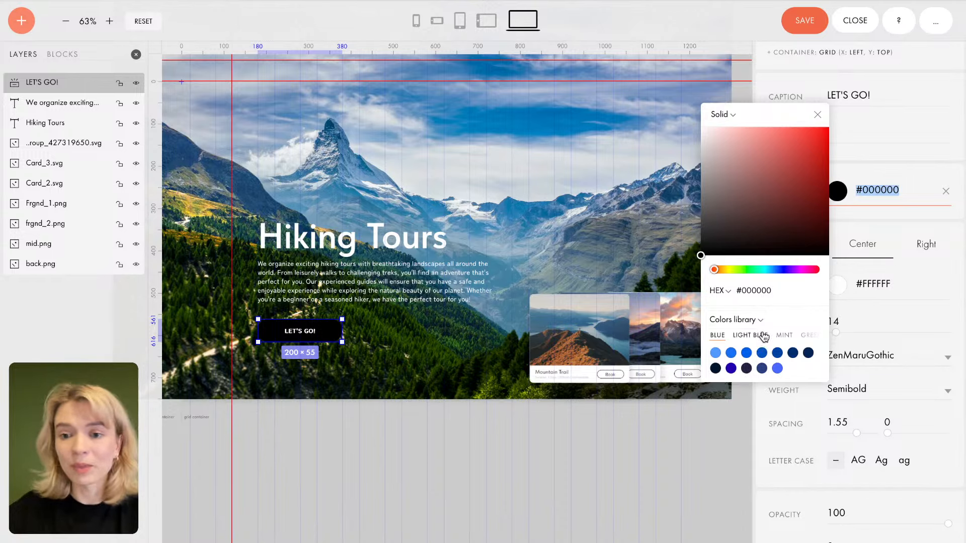
{"action": "left_click", "coordinate": [760, 320]}
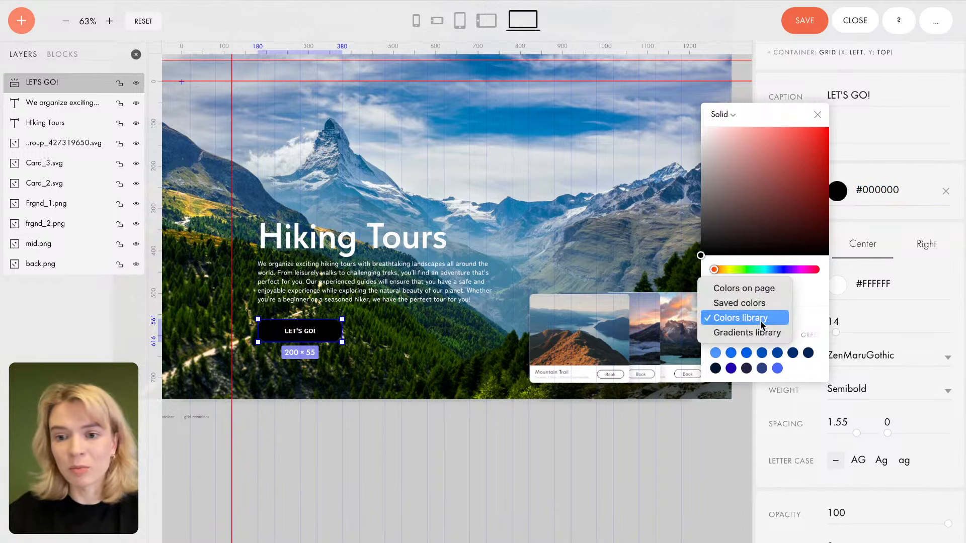
{"action": "left_click", "coordinate": [804, 311]}
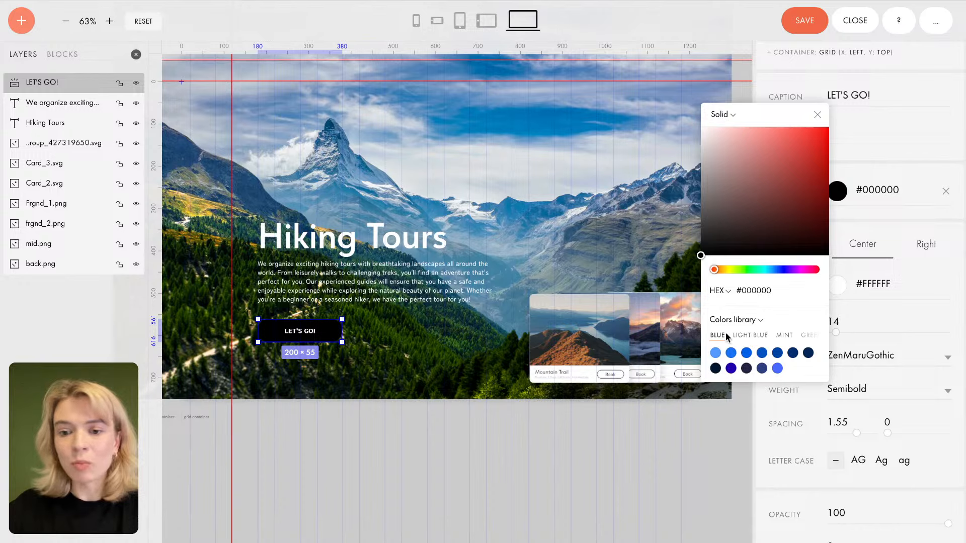
{"action": "left_click", "coordinate": [750, 335]}
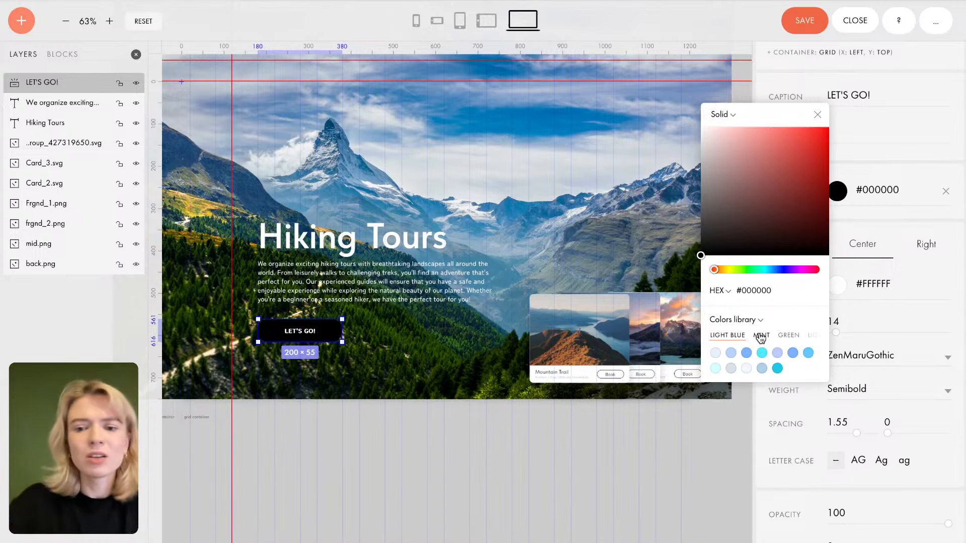
{"action": "left_click", "coordinate": [760, 336]}
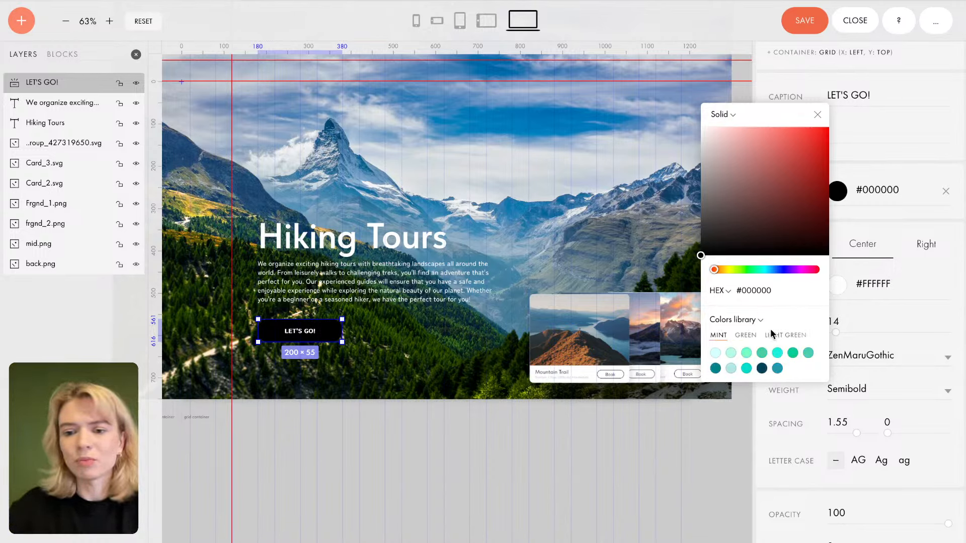
{"action": "left_click", "coordinate": [747, 336]}
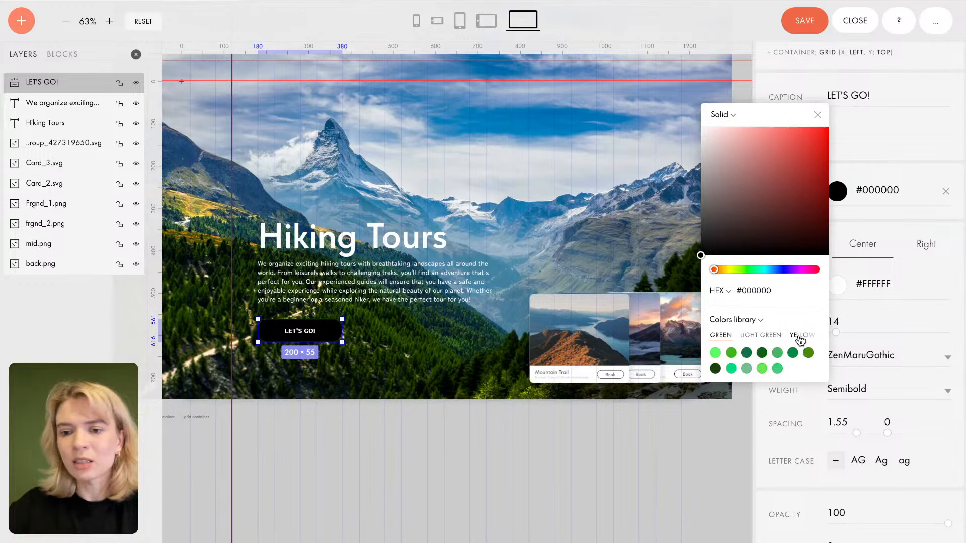
{"action": "left_click", "coordinate": [801, 335]}
{"action": "left_click", "coordinate": [715, 352]}
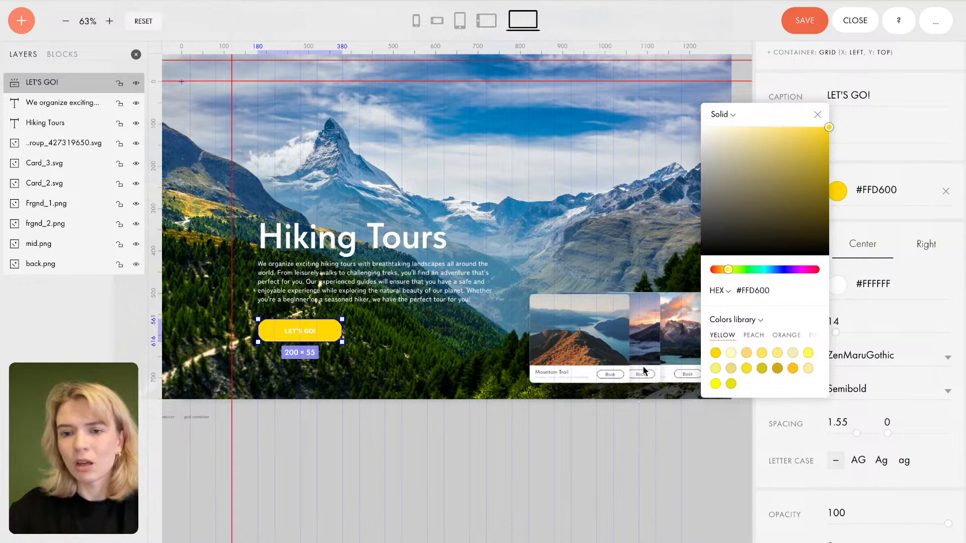
{"action": "double_click", "coordinate": [894, 189]}
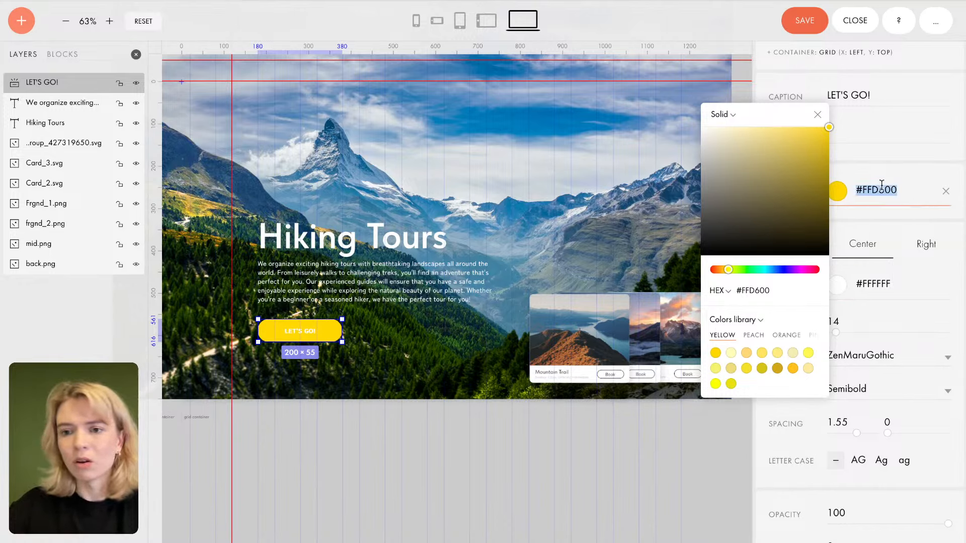
{"action": "left_click", "coordinate": [818, 115]}
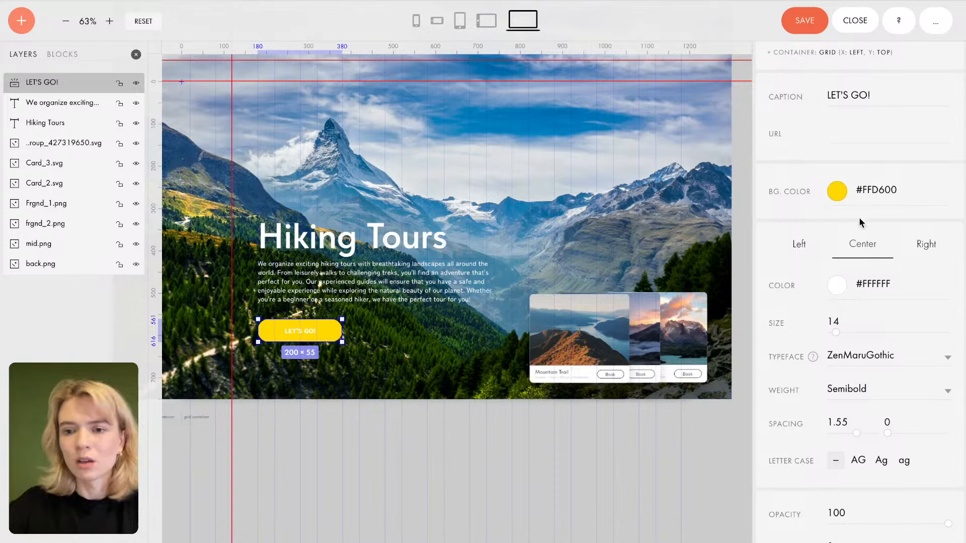
Step: Set the button's text color to black, #000000
{"action": "scroll", "coordinate": [862, 220], "scroll_direction": "up", "scroll_amount": 3}
{"action": "left_click", "coordinate": [837, 346]}
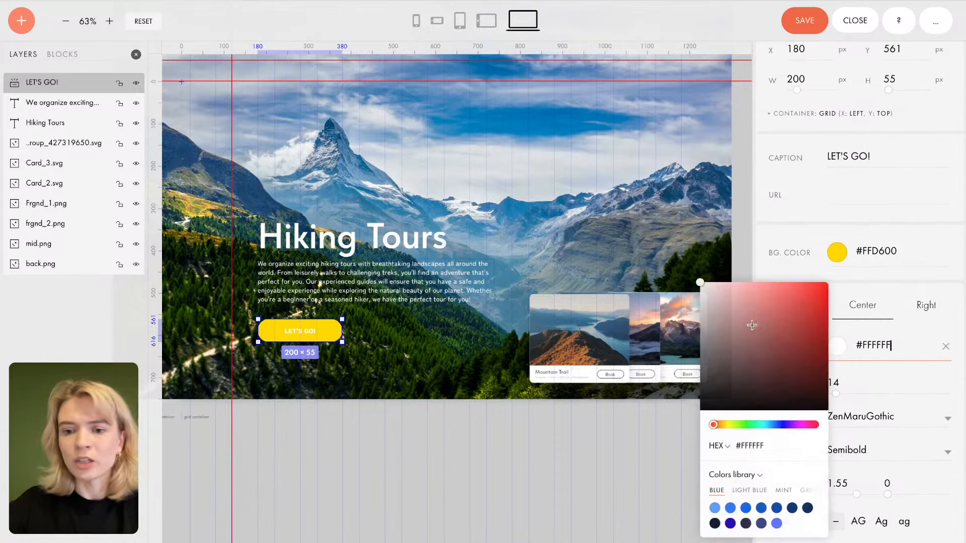
{"action": "left_click", "coordinate": [809, 397]}
{"action": "left_click_drag", "start_coordinate": [809, 398], "coordinate": [874, 431]}
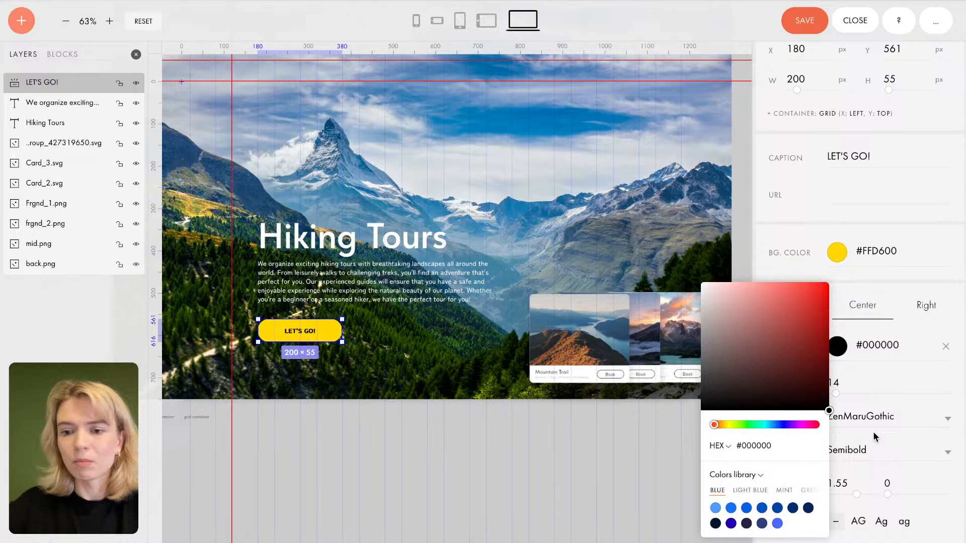
{"action": "left_click", "coordinate": [606, 450]}
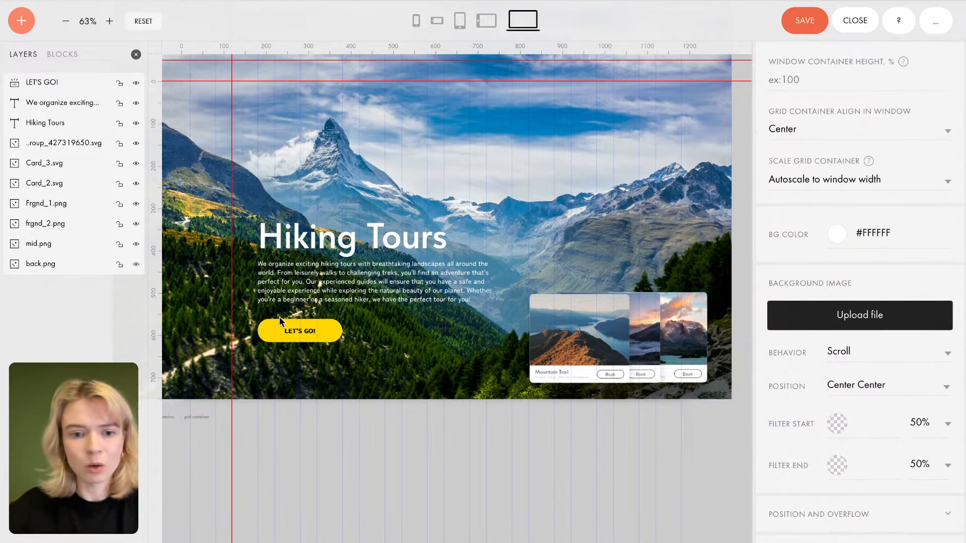
Step: Change the yellow button's caption to "Book tour"
{"action": "left_click", "coordinate": [303, 330]}
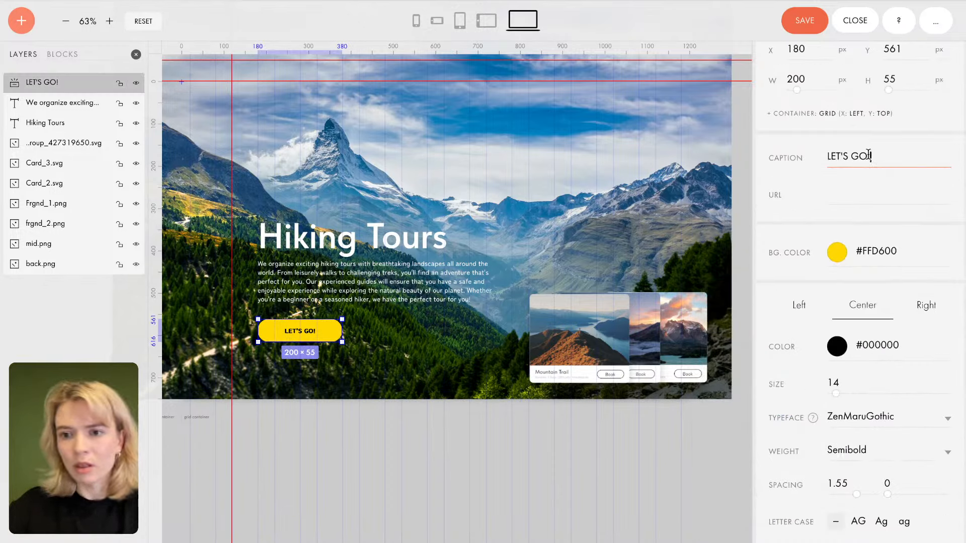
{"action": "left_click_drag", "start_coordinate": [875, 156], "coordinate": [809, 159]}
{"action": "type", "text": "B"}
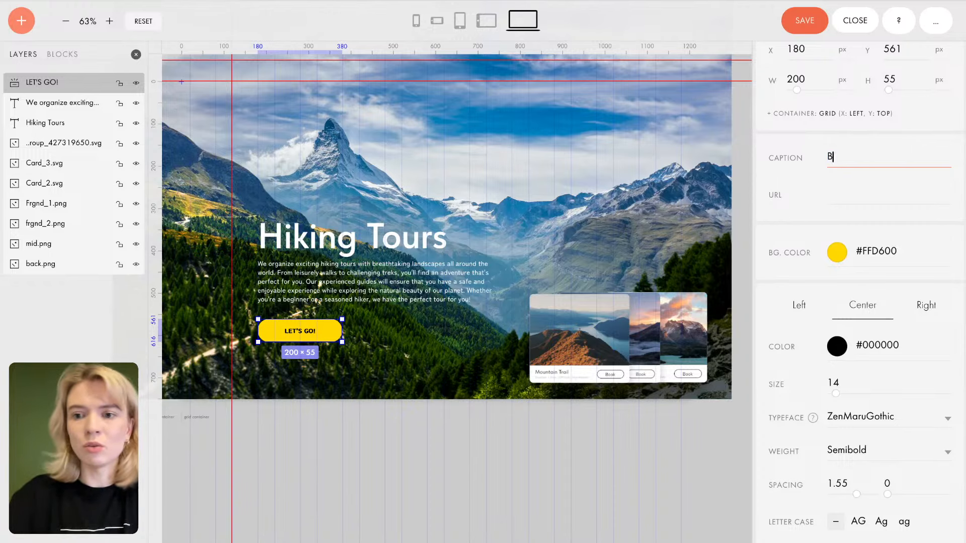
{"action": "type", "text": "ook tour"}
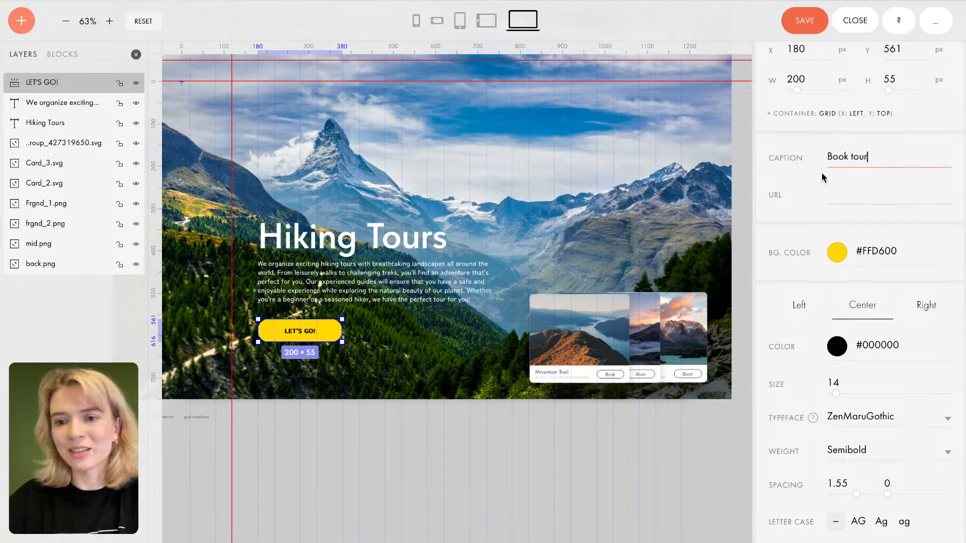
{"action": "left_click", "coordinate": [789, 216]}
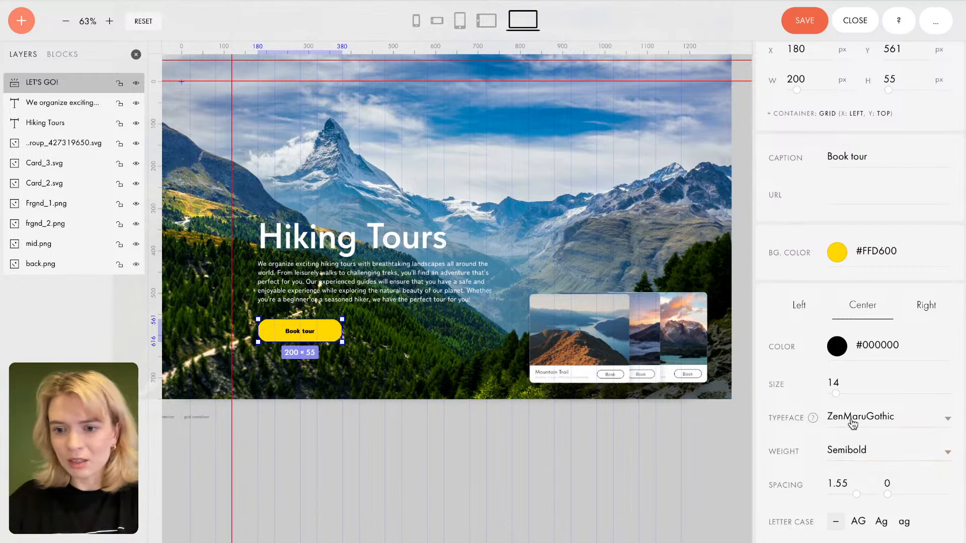
Step: Set the font weight of the "Book tour" button's text to Medium
{"action": "left_click", "coordinate": [851, 452]}
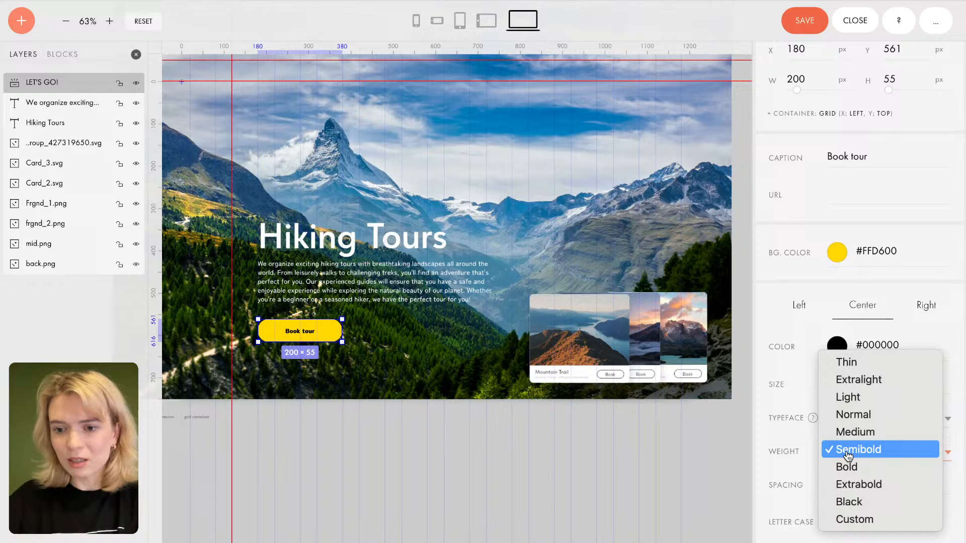
{"action": "left_click", "coordinate": [866, 430]}
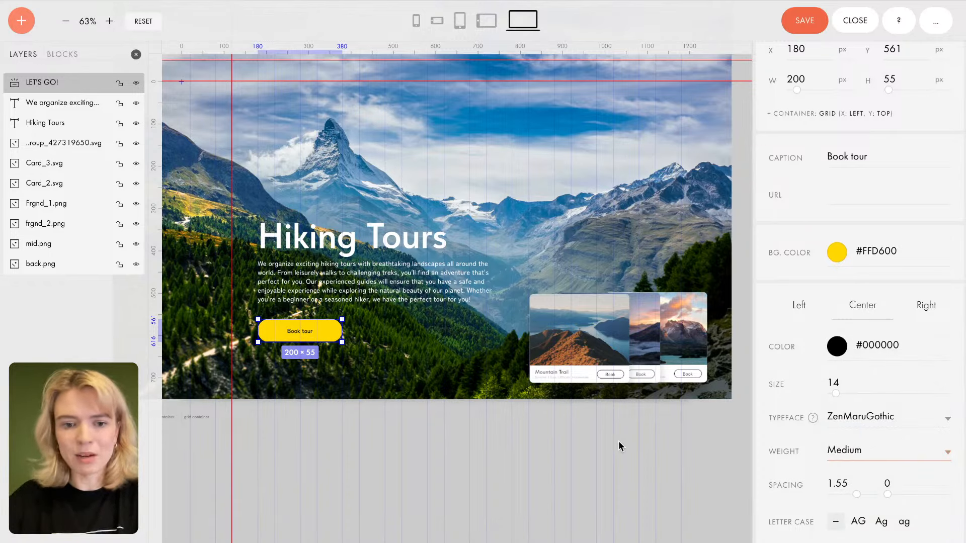
{"action": "left_click", "coordinate": [437, 342]}
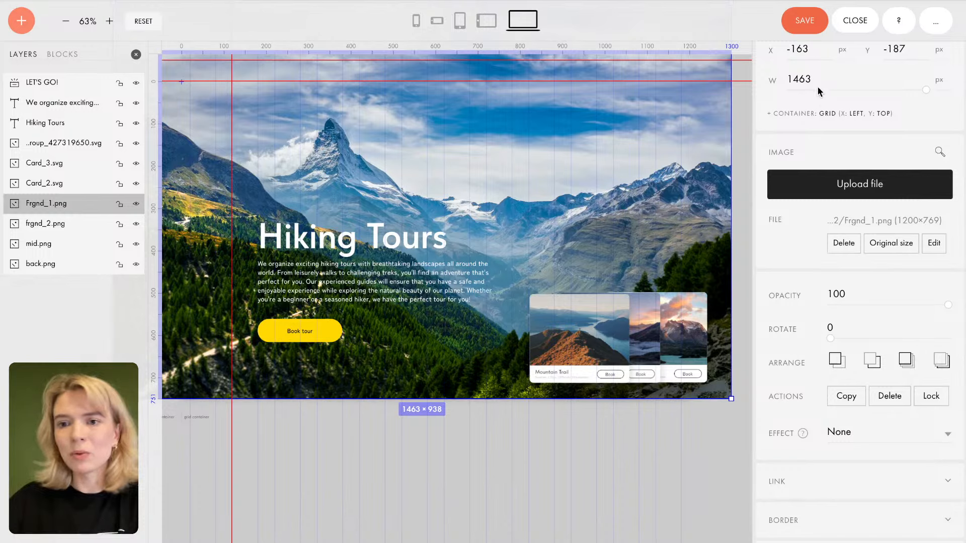
Step: Save the hero block and close the block editor to return to the page
{"action": "left_click", "coordinate": [808, 31]}
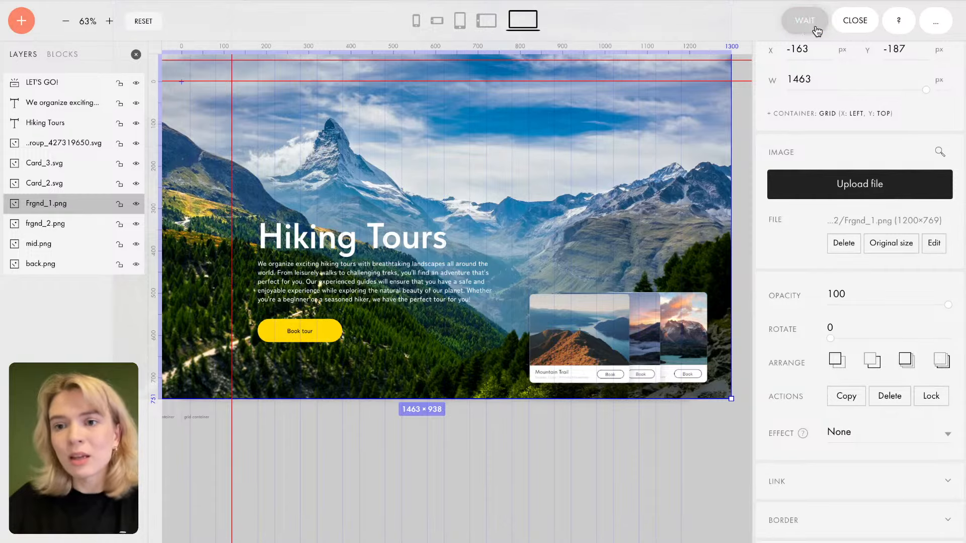
{"action": "left_click", "coordinate": [854, 22]}
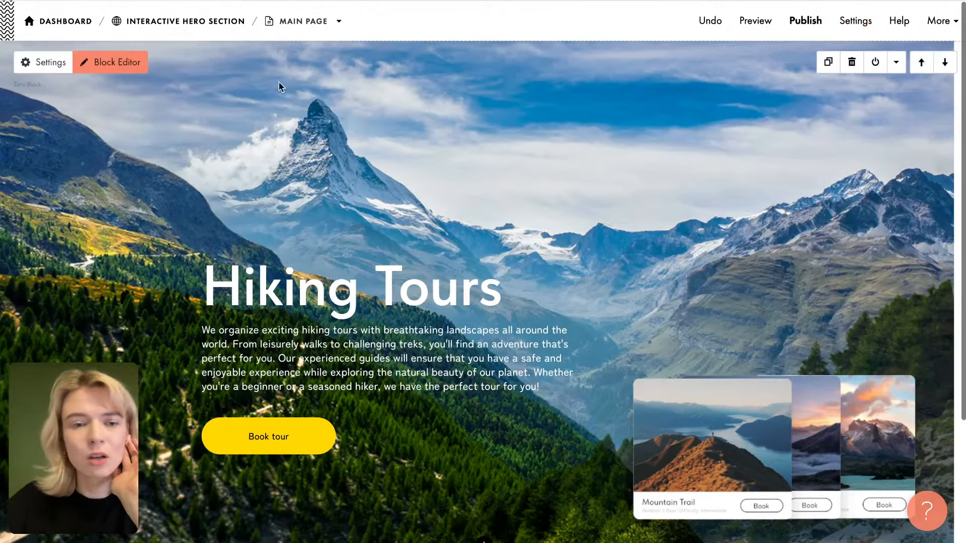
Step: Go to the Interactive Hero Section project's site settings and open the Fonts and Colors section
{"action": "left_click", "coordinate": [215, 27]}
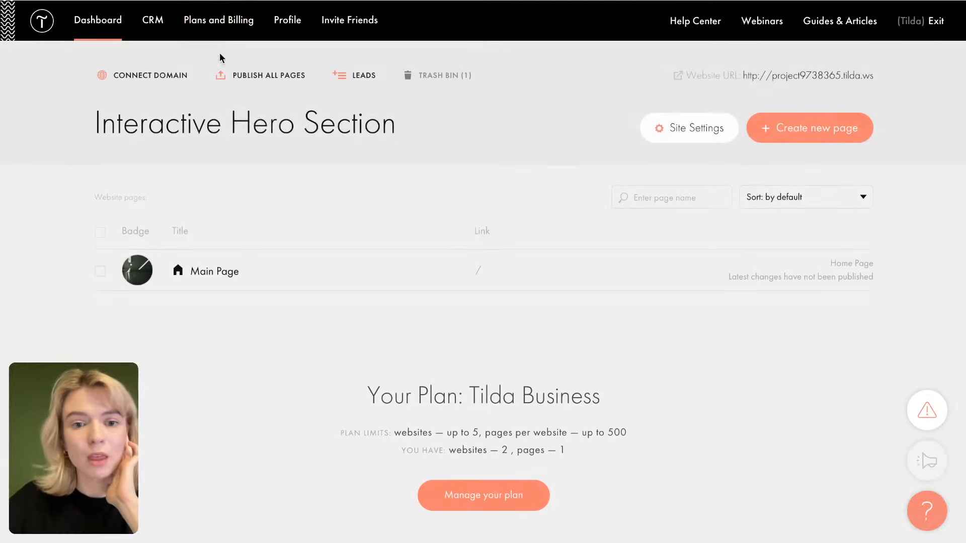
{"action": "left_click", "coordinate": [690, 132]}
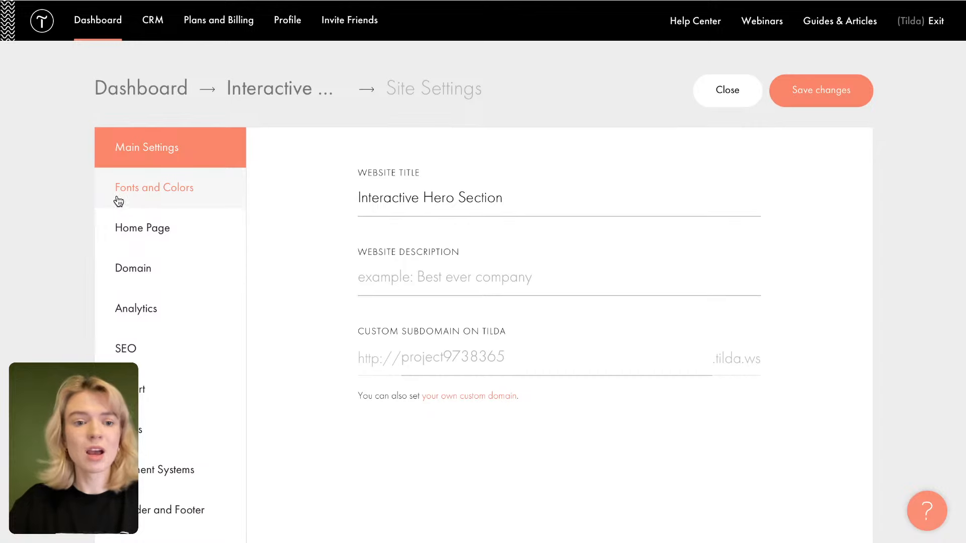
{"action": "left_click", "coordinate": [149, 200]}
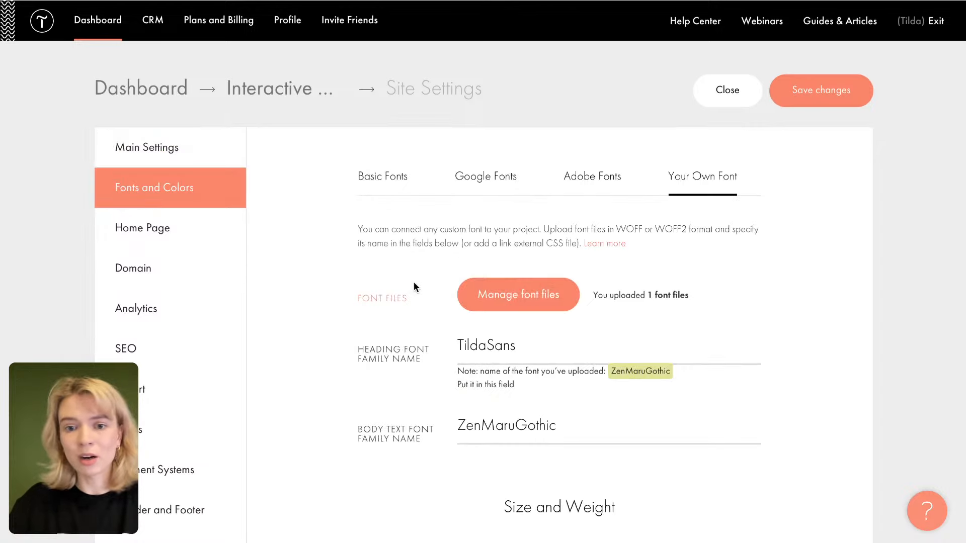
Step: Review the site's font options: Basic Fonts, Google Fonts, Adobe Fonts and Your Own Font, including the heading and body text font fields
{"action": "scroll", "coordinate": [410, 280], "scroll_direction": "down", "scroll_amount": 1}
{"action": "left_click", "coordinate": [381, 127]}
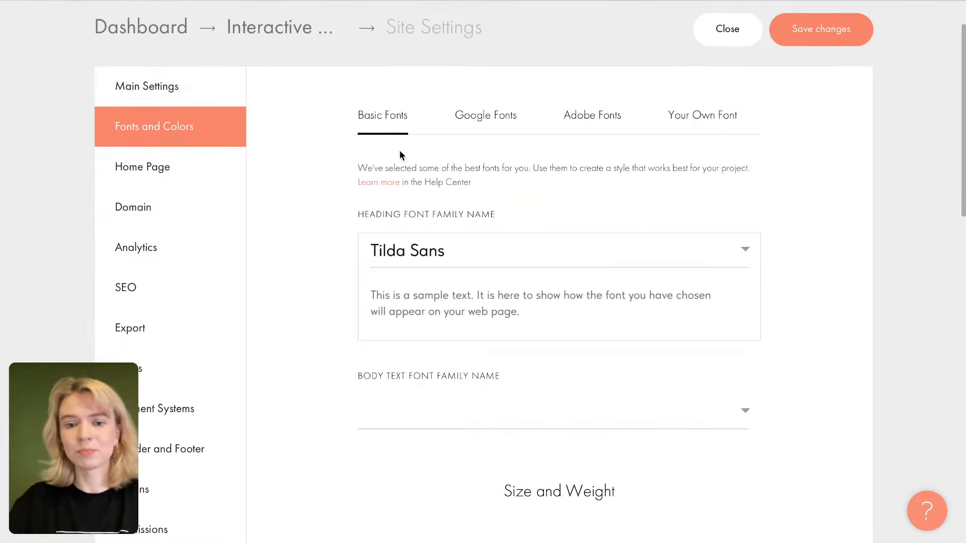
{"action": "scroll", "coordinate": [519, 375], "scroll_direction": "down", "scroll_amount": 1}
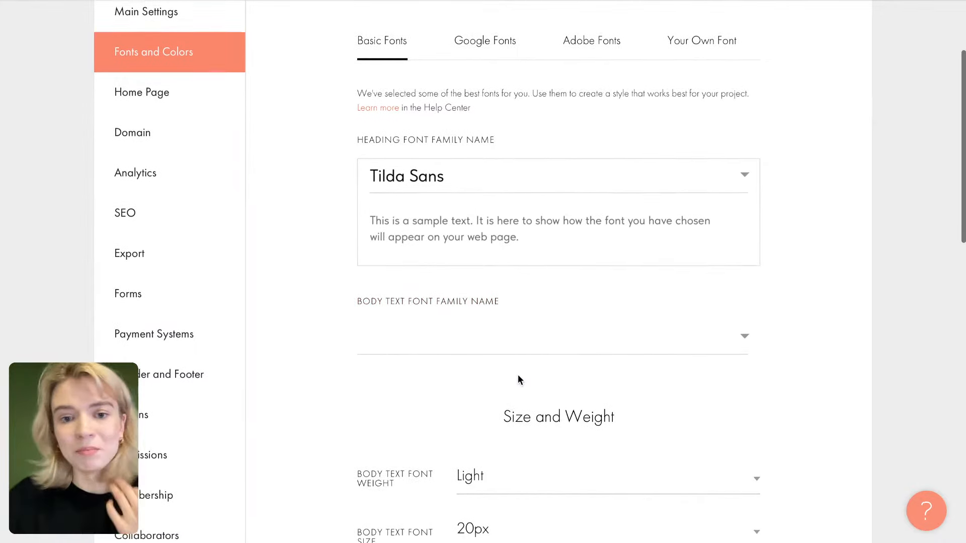
{"action": "scroll", "coordinate": [453, 169], "scroll_direction": "up", "scroll_amount": 1}
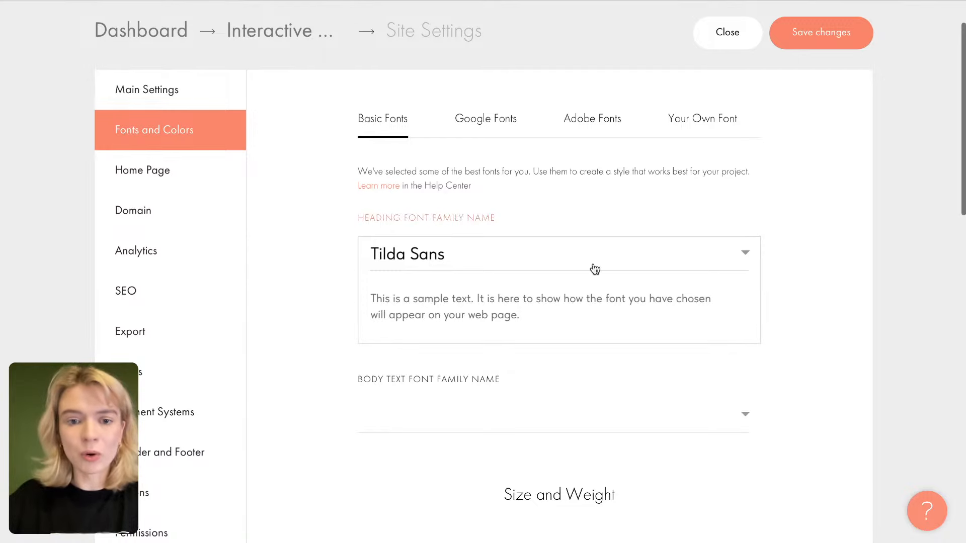
{"action": "scroll", "coordinate": [535, 373], "scroll_direction": "down", "scroll_amount": 1}
{"action": "scroll", "coordinate": [535, 373], "scroll_direction": "up", "scroll_amount": 1}
{"action": "left_click", "coordinate": [535, 378]}
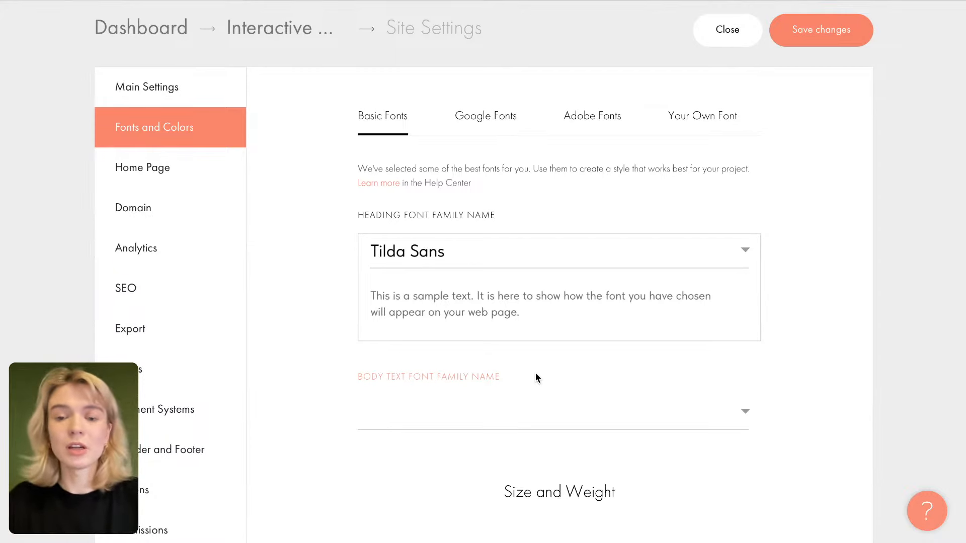
{"action": "left_click", "coordinate": [484, 118]}
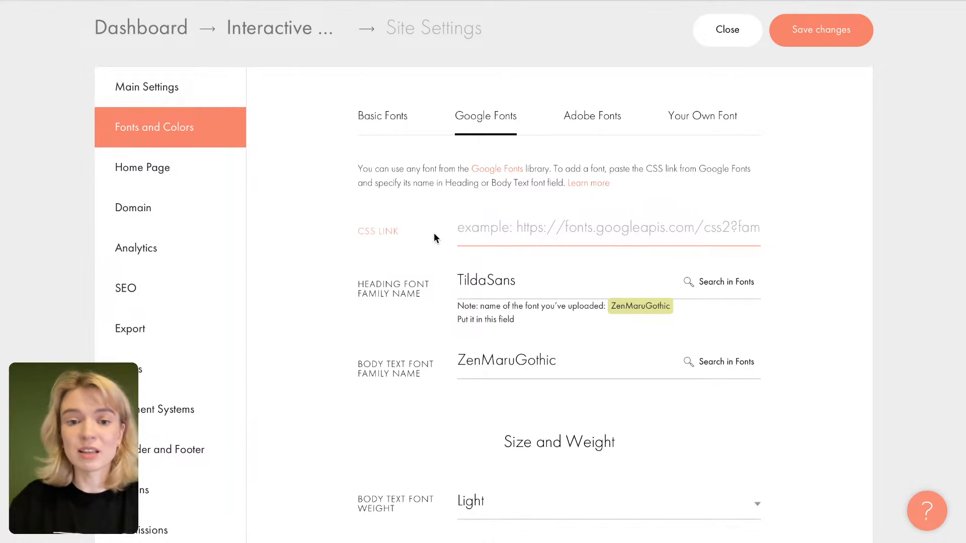
{"action": "left_click", "coordinate": [577, 123]}
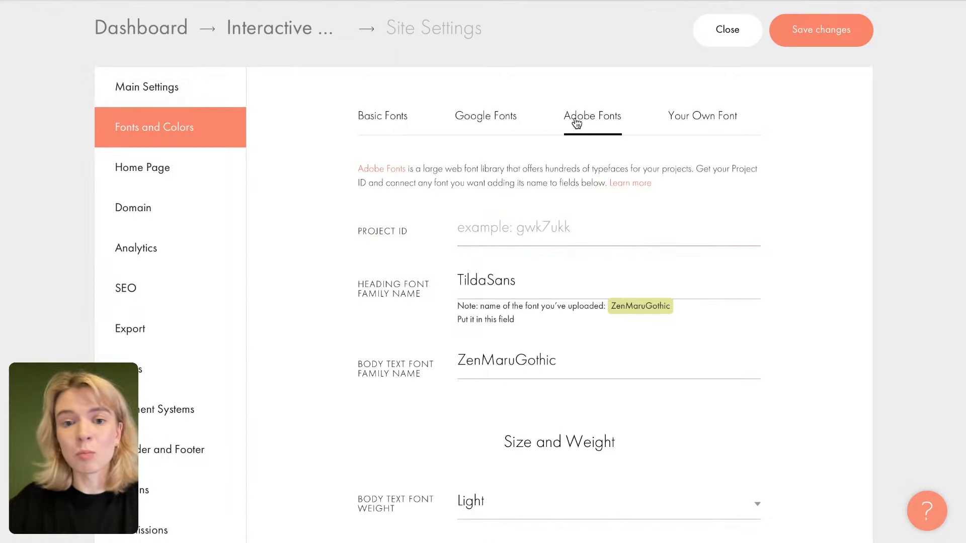
{"action": "left_click", "coordinate": [718, 117]}
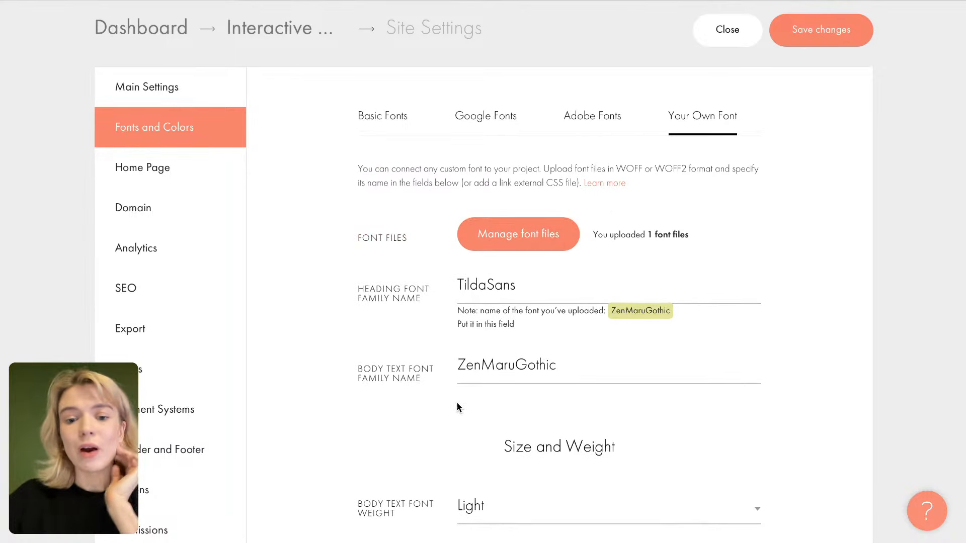
{"action": "left_click", "coordinate": [459, 363]}
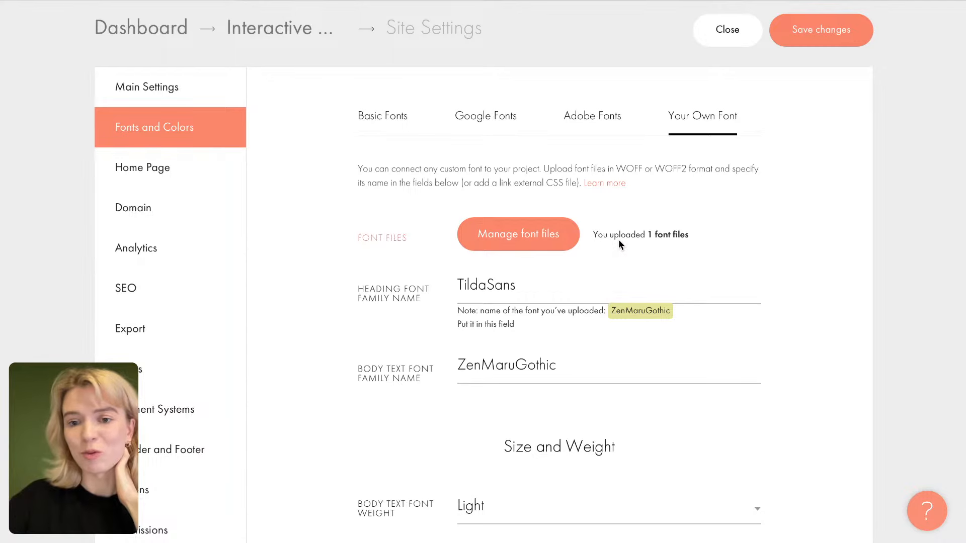
Step: Open the help article about uploading custom fonts and read its instructions on font files
{"action": "left_click", "coordinate": [608, 184]}
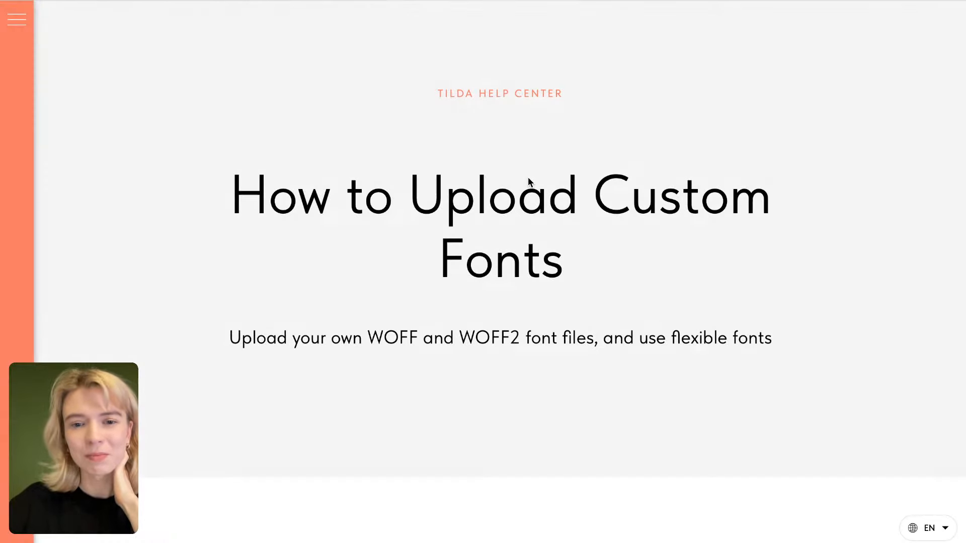
{"action": "scroll", "coordinate": [528, 177], "scroll_direction": "down", "scroll_amount": 3}
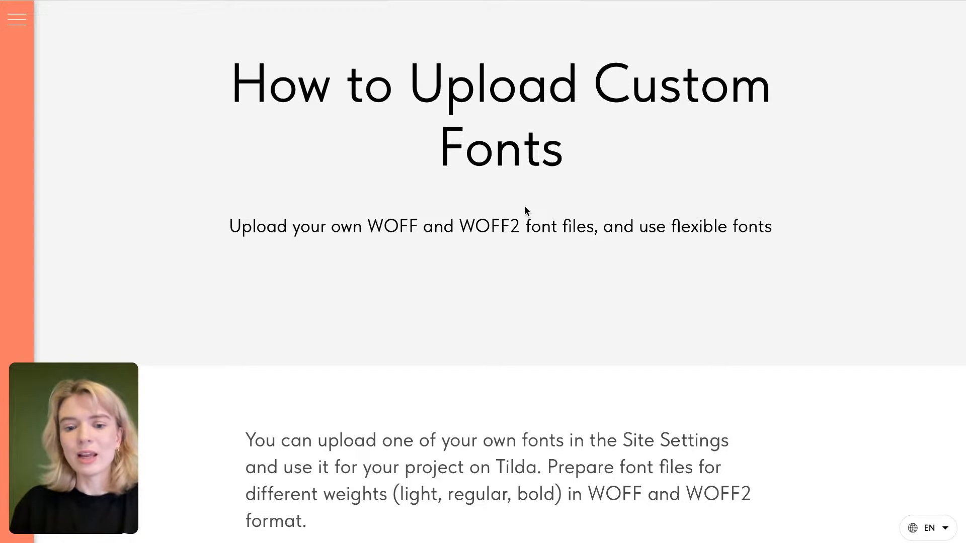
{"action": "scroll", "coordinate": [524, 211], "scroll_direction": "down", "scroll_amount": 4}
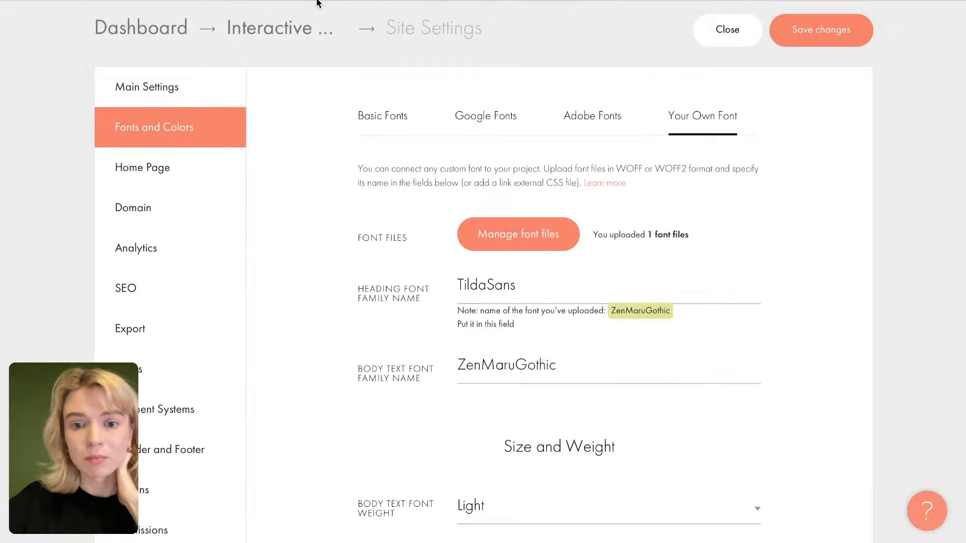
Step: Open the site's custom font file manager and remove the existing Medium weight font file
{"action": "scroll", "coordinate": [524, 254], "scroll_direction": "down", "scroll_amount": 1}
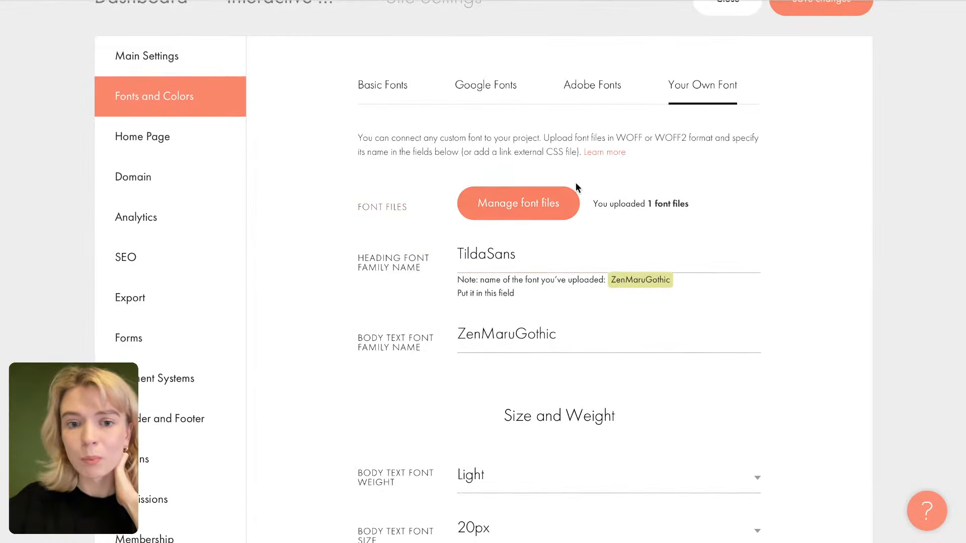
{"action": "left_click", "coordinate": [529, 204]}
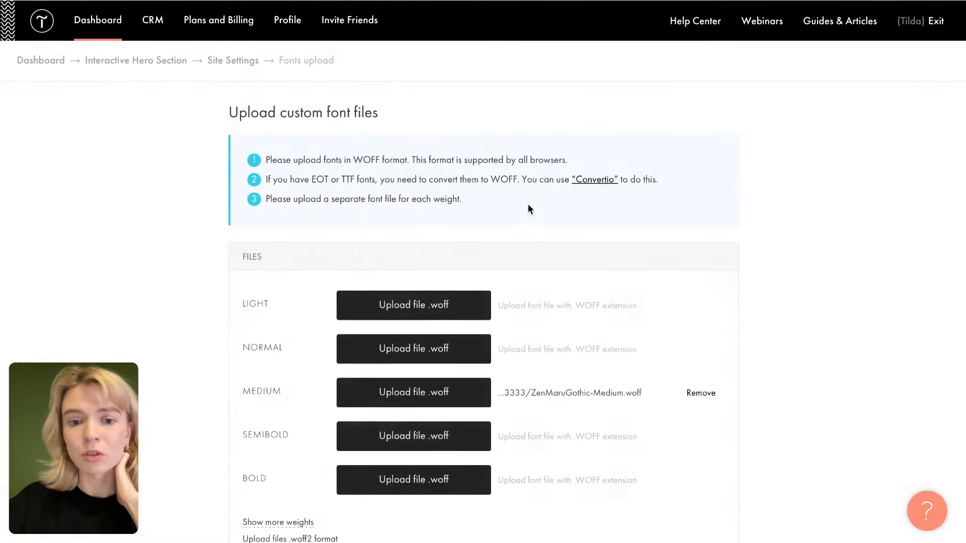
{"action": "scroll", "coordinate": [494, 315], "scroll_direction": "down", "scroll_amount": 2}
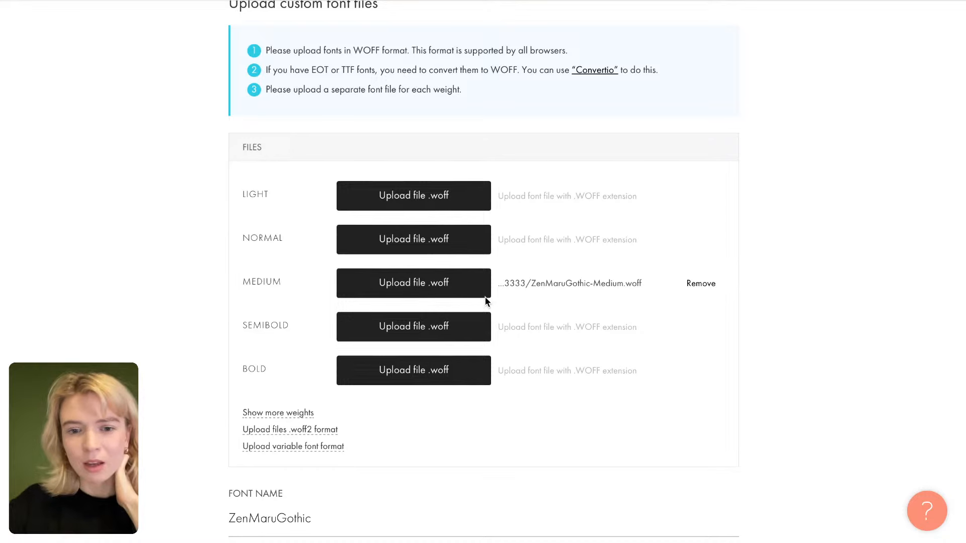
{"action": "left_click", "coordinate": [705, 284]}
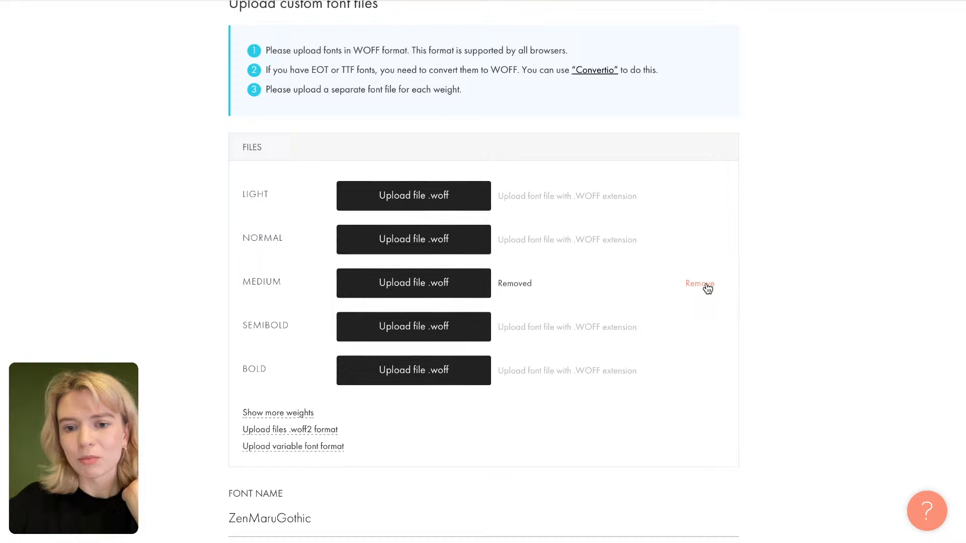
Step: Upload ZenMaruGothic-Medium.woff from the Hero Section folder as the Medium weight font file
{"action": "left_click", "coordinate": [462, 289]}
{"action": "left_click", "coordinate": [459, 285]}
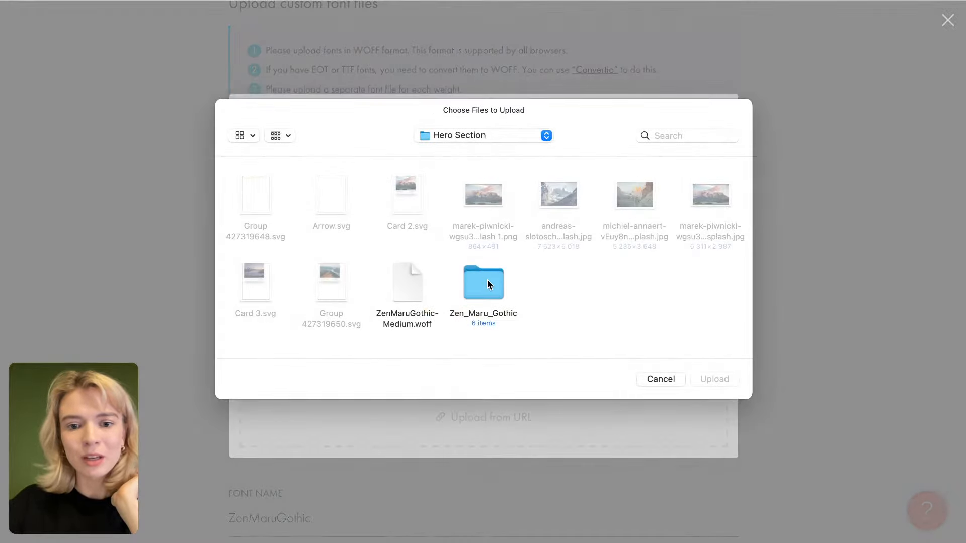
{"action": "left_click", "coordinate": [403, 294]}
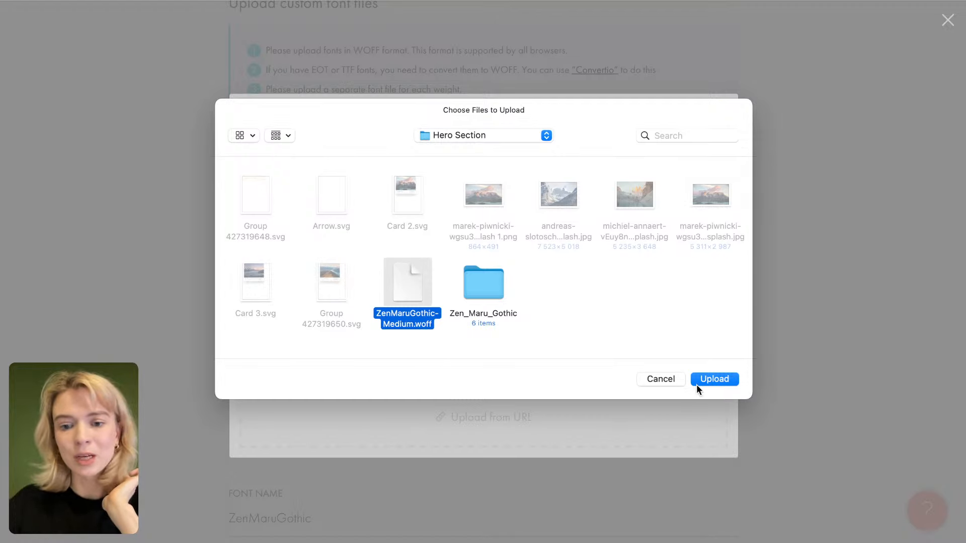
{"action": "left_click", "coordinate": [713, 379]}
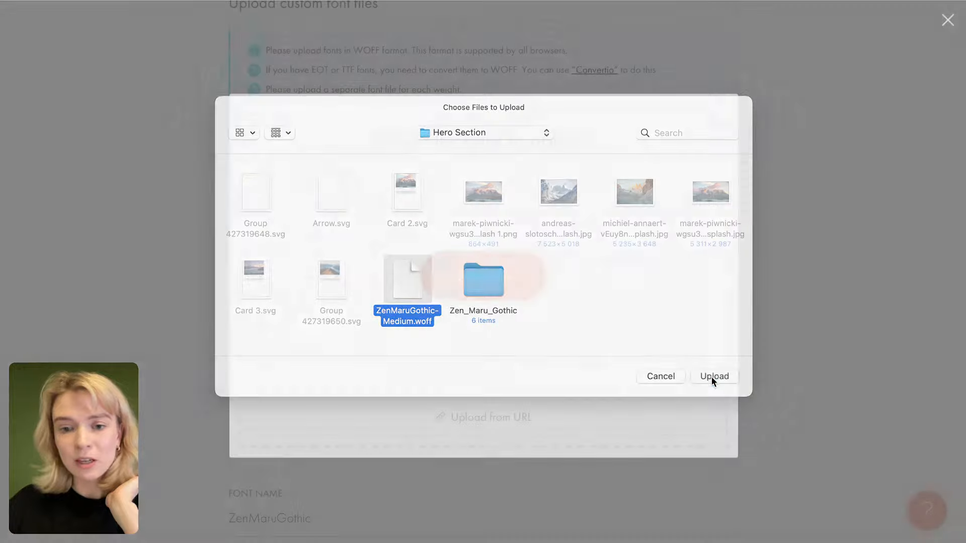
{"action": "scroll", "coordinate": [562, 423], "scroll_direction": "down", "scroll_amount": 1}
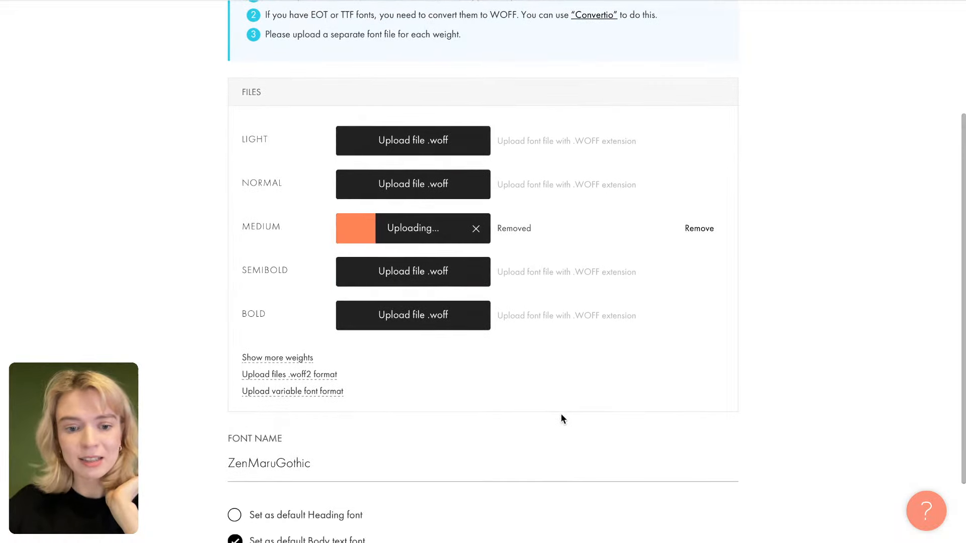
{"action": "scroll", "coordinate": [562, 415], "scroll_direction": "up", "scroll_amount": 1}
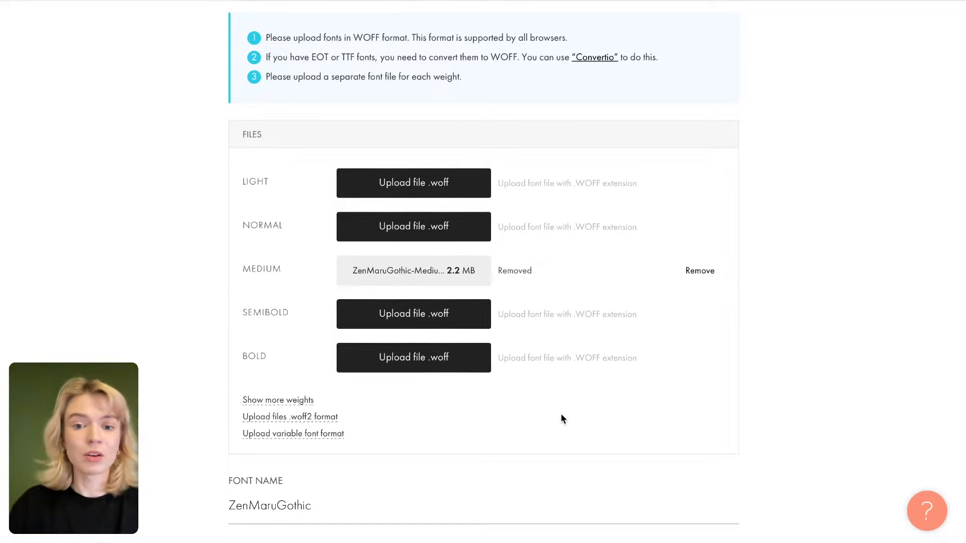
Step: Change the font name to Zen Maru Gothic with spaces between the words and save the font files
{"action": "scroll", "coordinate": [561, 419], "scroll_direction": "down", "scroll_amount": 2}
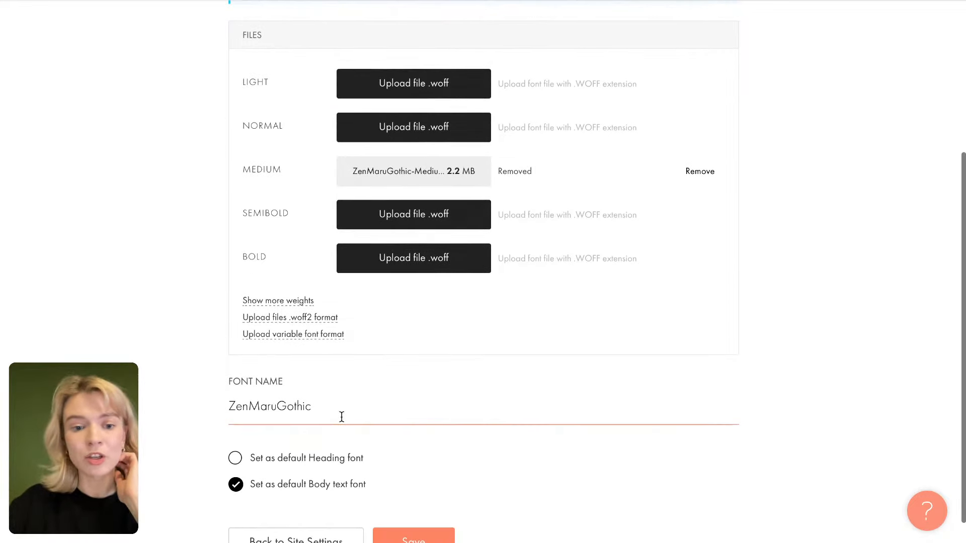
{"action": "left_click", "coordinate": [250, 406]}
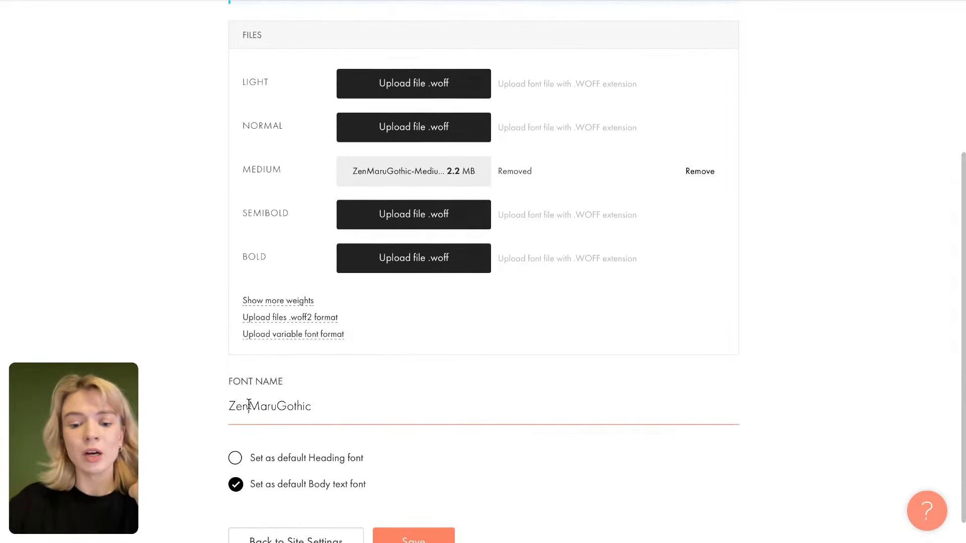
{"action": "left_click", "coordinate": [280, 407]}
{"action": "scroll", "coordinate": [298, 430], "scroll_direction": "down", "scroll_amount": 1}
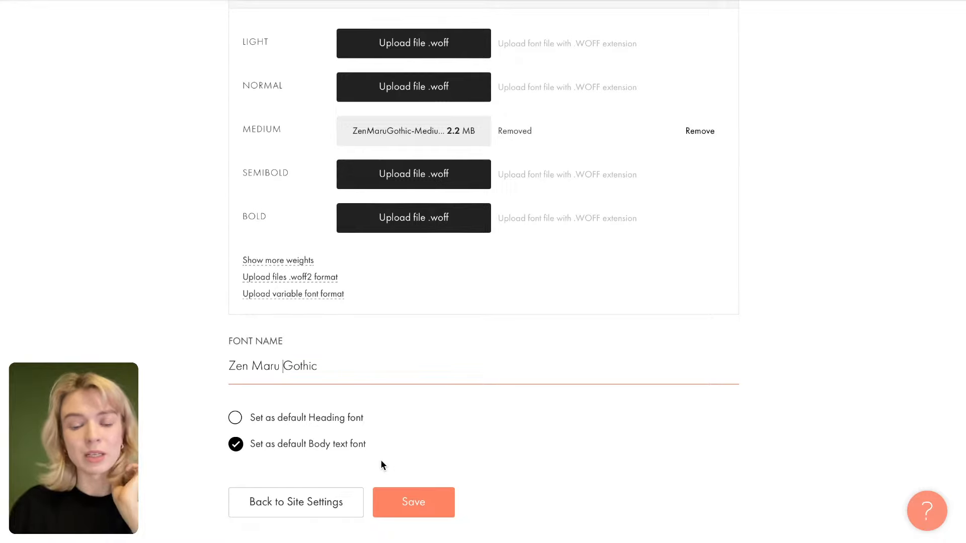
{"action": "left_click", "coordinate": [426, 513]}
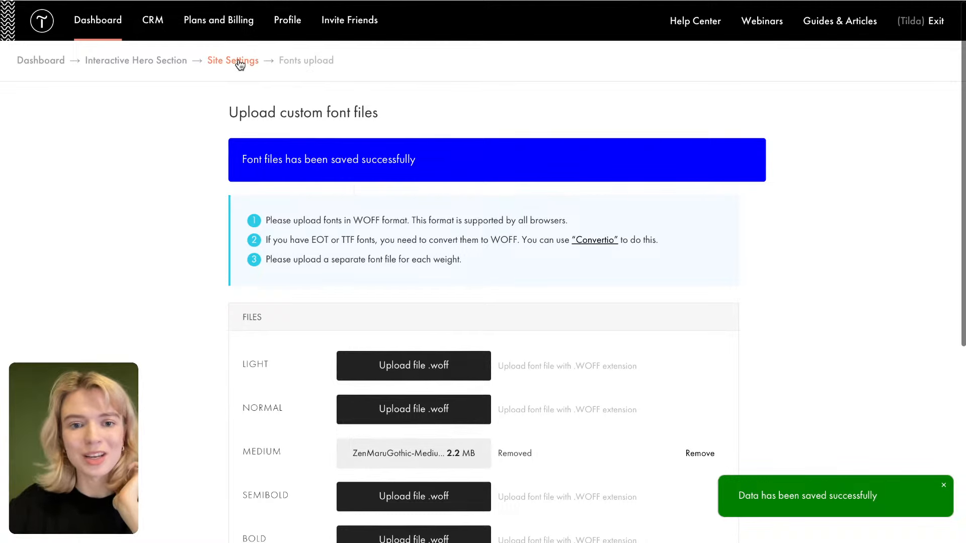
Step: Return to the Interactive Hero Section project, open Main Page and edit its hero block
{"action": "left_click", "coordinate": [172, 61]}
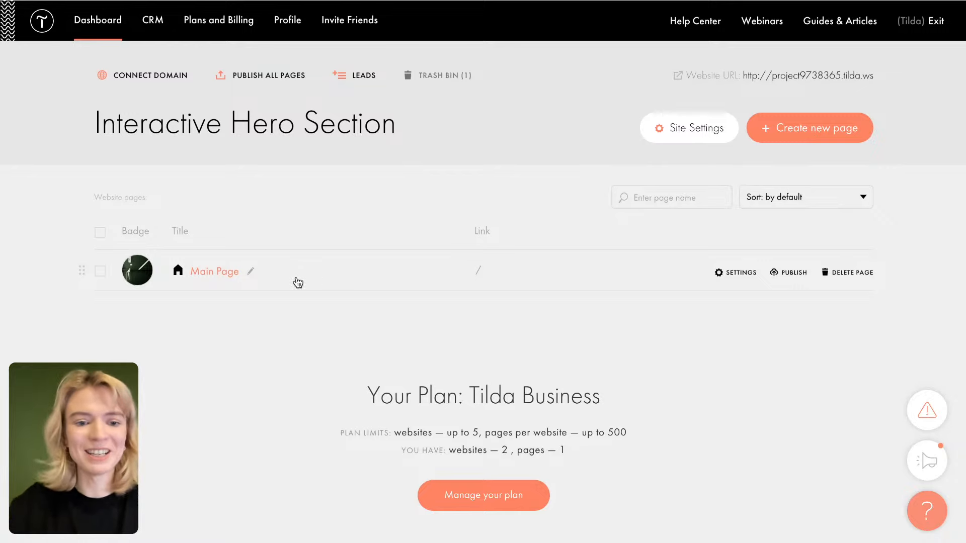
{"action": "left_click", "coordinate": [218, 277]}
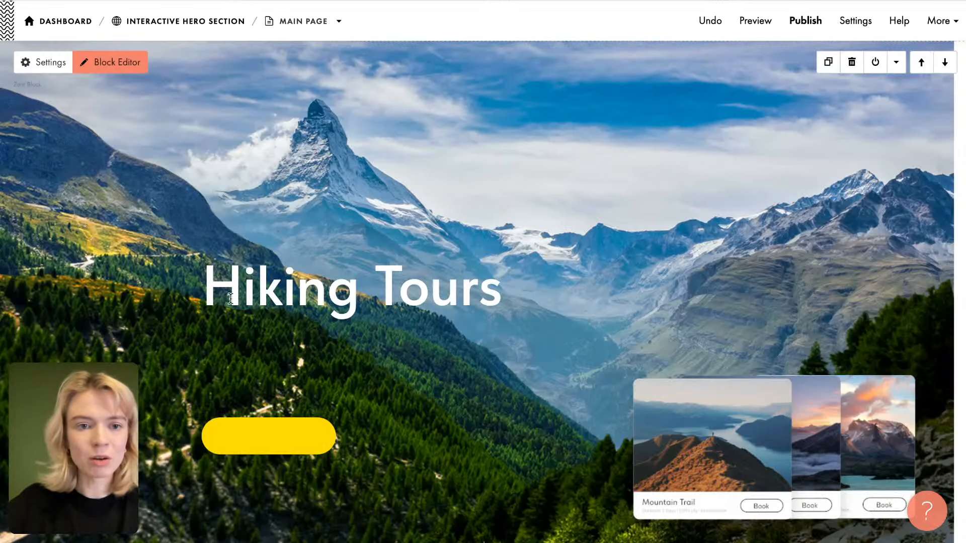
{"action": "left_click", "coordinate": [116, 69]}
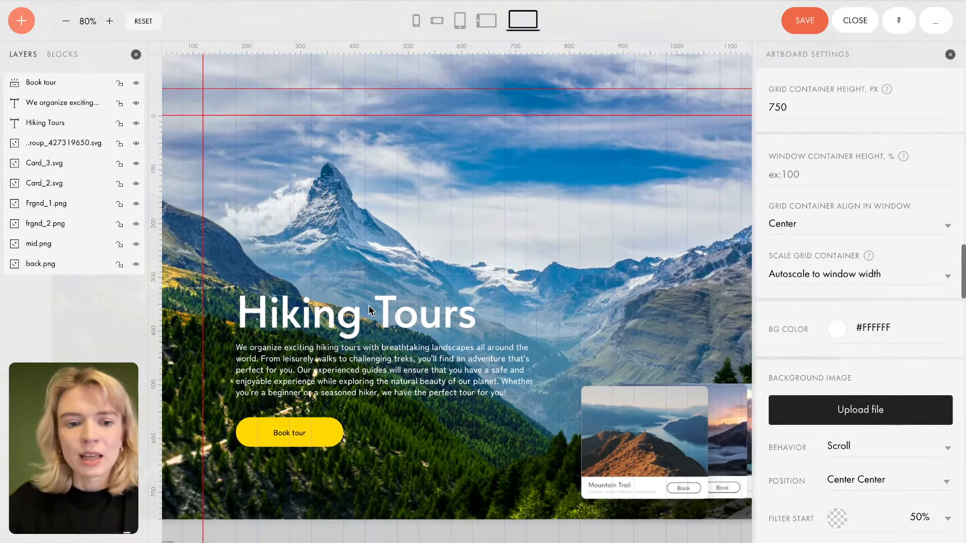
Step: Align the Hiking Tours heading and the paragraph to the left vertical guide, at X 110 and X 118 px
{"action": "left_click_drag", "start_coordinate": [360, 316], "coordinate": [322, 311]}
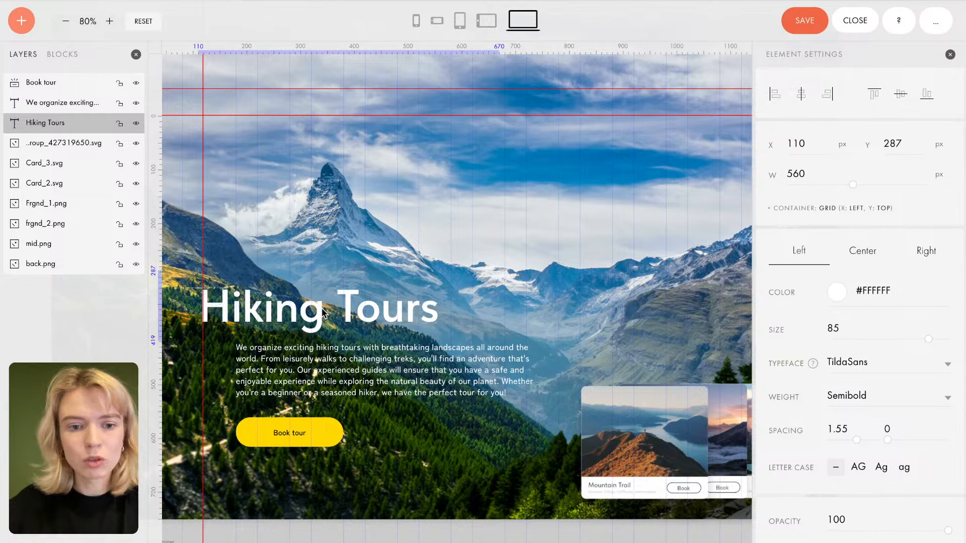
{"action": "left_click", "coordinate": [385, 380]}
{"action": "left_click_drag", "start_coordinate": [385, 380], "coordinate": [351, 378]}
{"action": "double_click", "coordinate": [349, 373]}
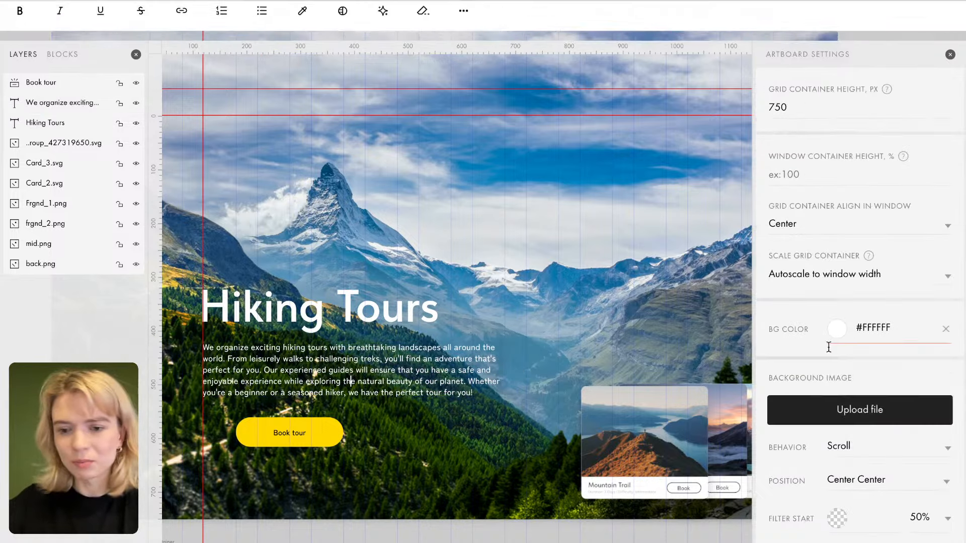
Step: Select the paragraph under the heading and choose ZenMaruGothic as its typeface
{"action": "left_click", "coordinate": [517, 308]}
{"action": "left_click", "coordinate": [441, 371]}
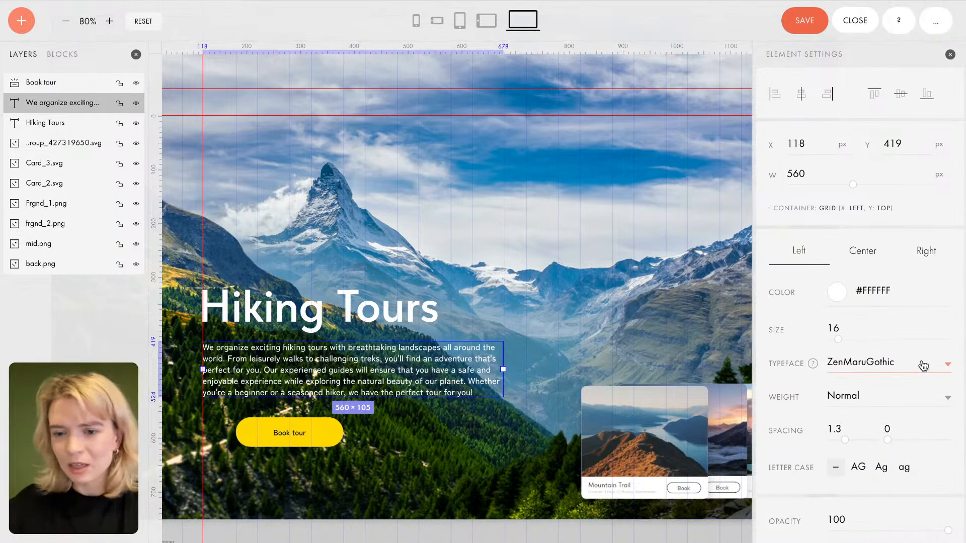
{"action": "left_click", "coordinate": [864, 360]}
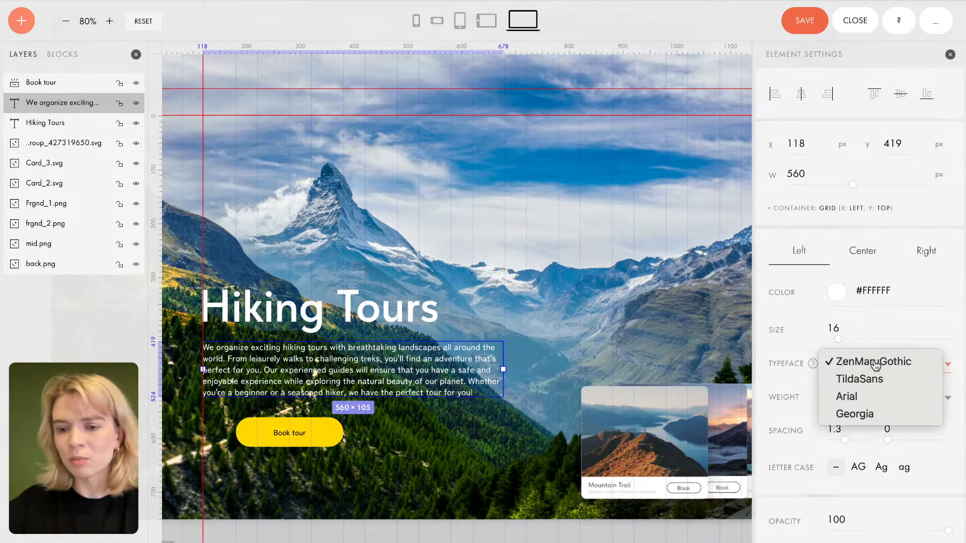
{"action": "left_click", "coordinate": [873, 361]}
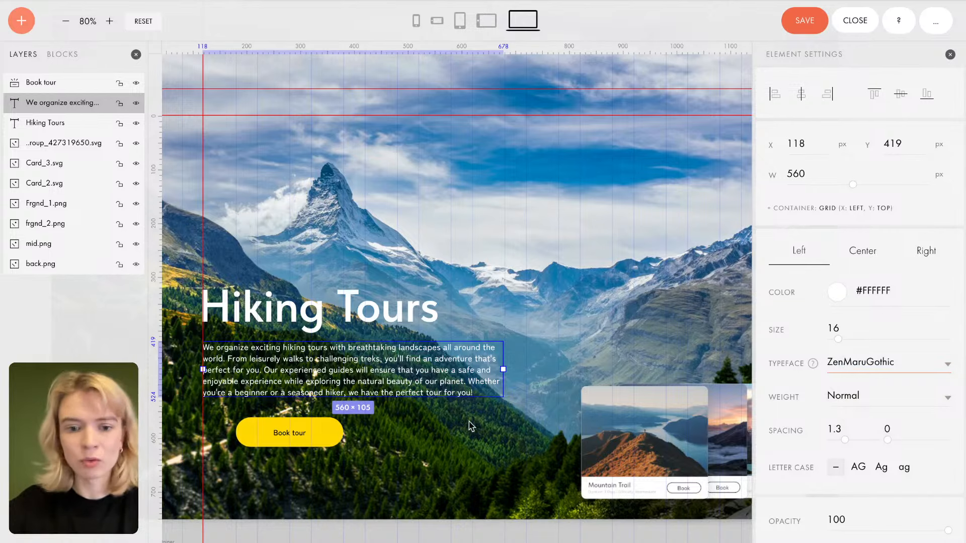
Step: Delete the paragraph's last sentence, which starts with "Whether you're a beginner"
{"action": "double_click", "coordinate": [480, 381]}
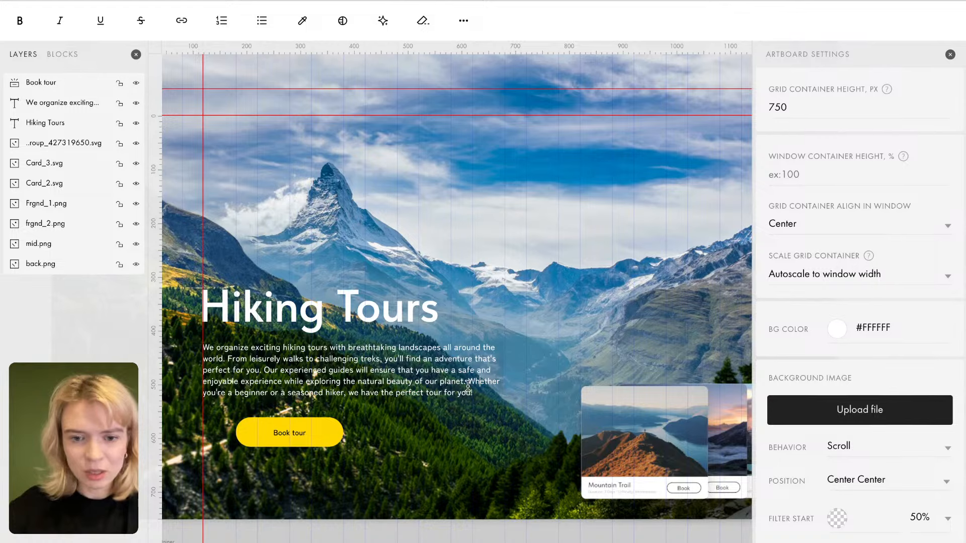
{"action": "left_click_drag", "start_coordinate": [468, 381], "coordinate": [482, 391]}
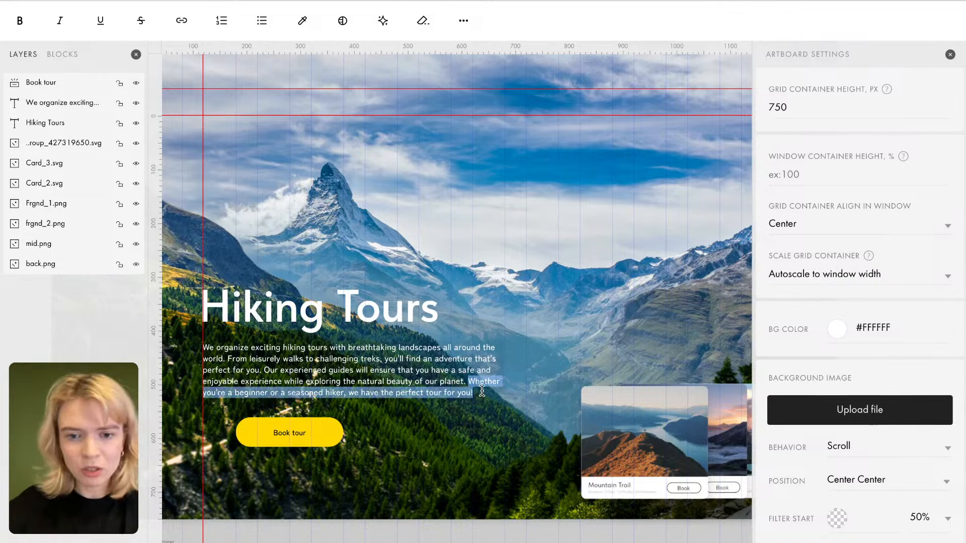
{"action": "key", "text": "BackSpace"}
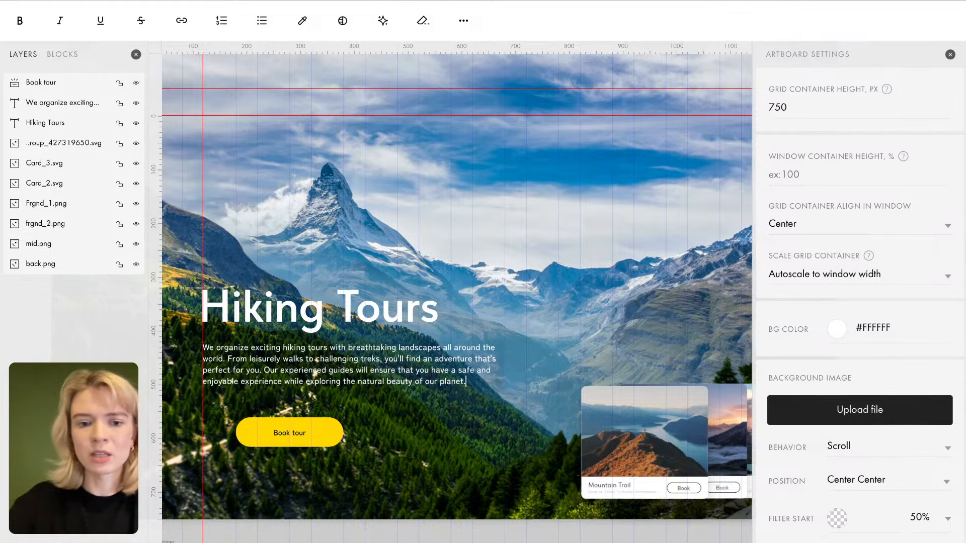
{"action": "left_click", "coordinate": [452, 403]}
Step: Insert a line break in the paragraph after "landscapes all around"
{"action": "double_click", "coordinate": [477, 349]}
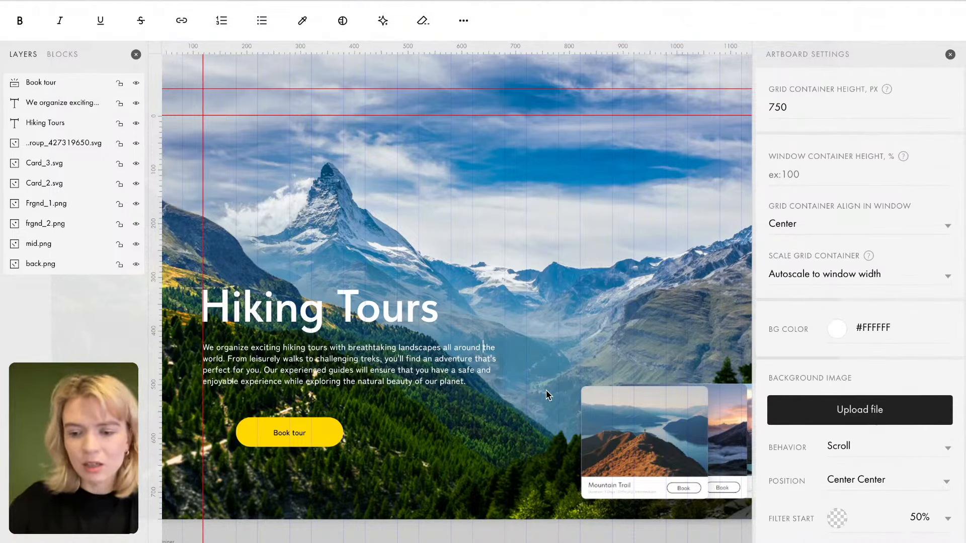
{"action": "key", "text": "shift+Return"}
{"action": "left_click", "coordinate": [446, 407]}
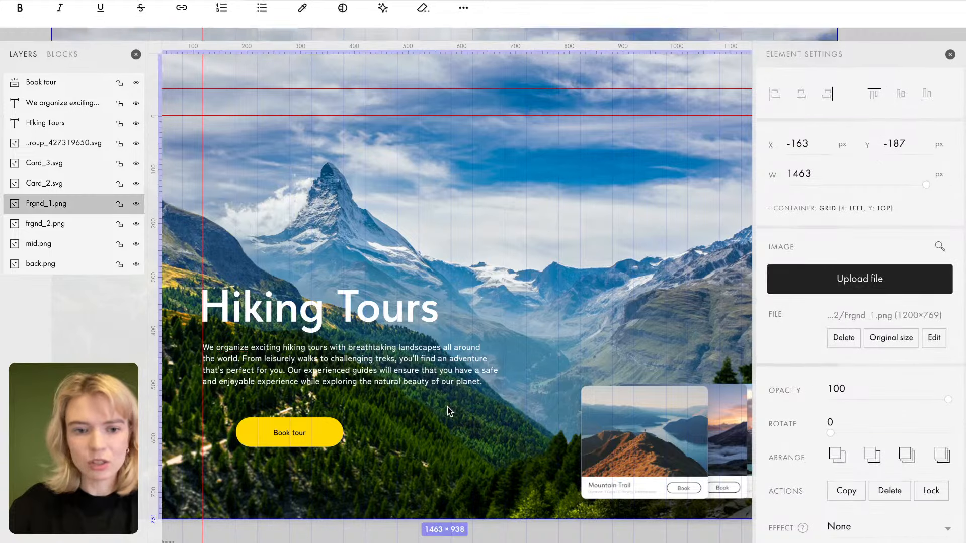
Step: Move the Book tour button to the left guide at X 118, Y 555 px and set its text size to 16
{"action": "left_click_drag", "start_coordinate": [321, 442], "coordinate": [298, 436]}
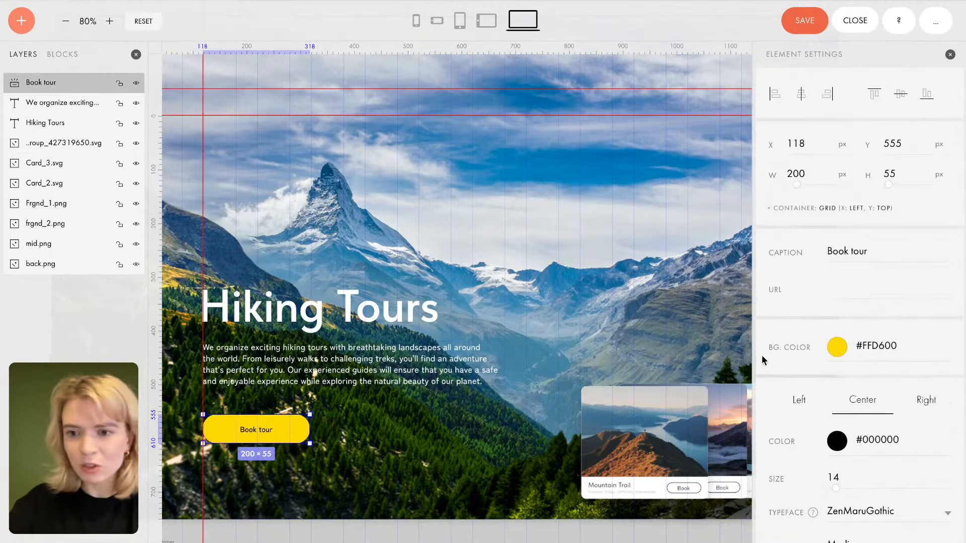
{"action": "left_click_drag", "start_coordinate": [845, 478], "coordinate": [824, 478]}
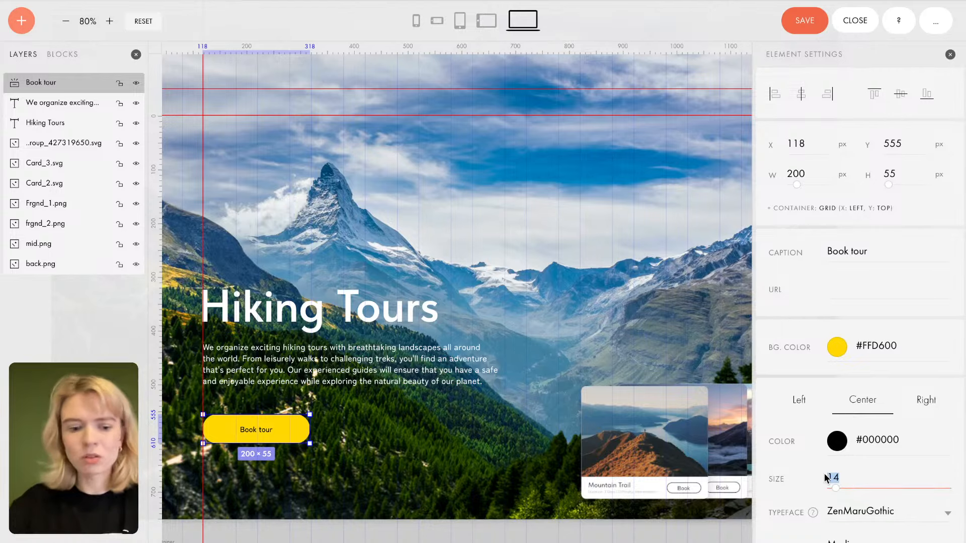
{"action": "type", "text": "16"}
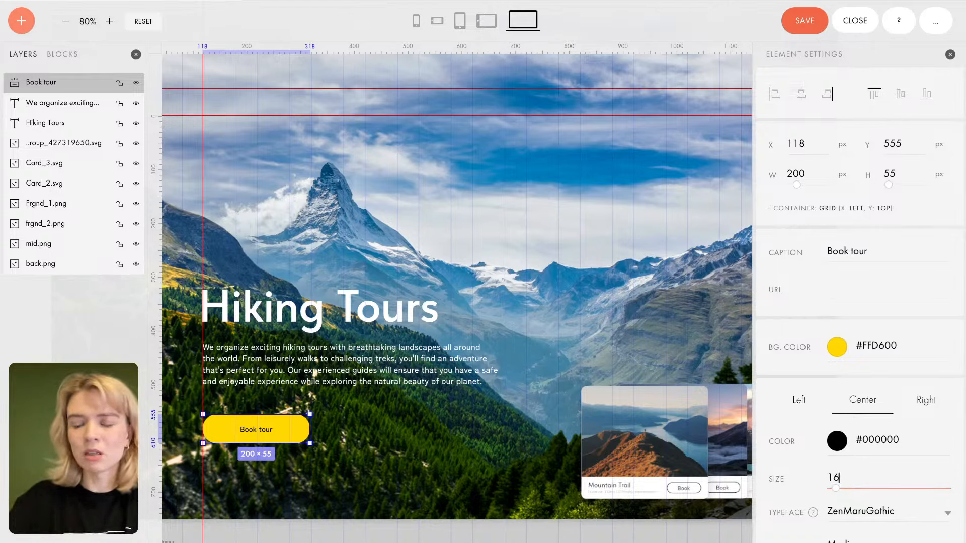
{"action": "key", "text": "Return"}
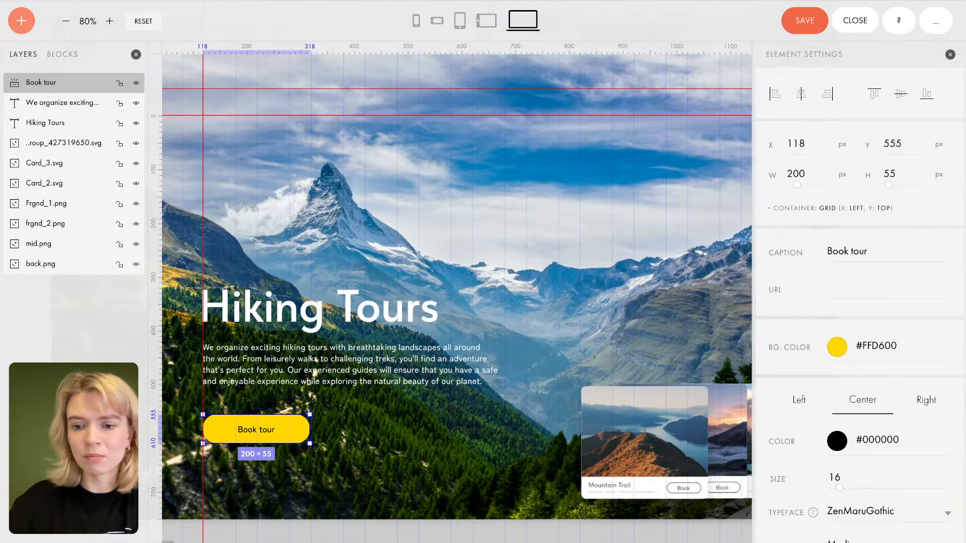
Step: Save the hero block and select the front Mountain Trail tour card
{"action": "scroll", "coordinate": [346, 408], "scroll_direction": "down", "scroll_amount": 2}
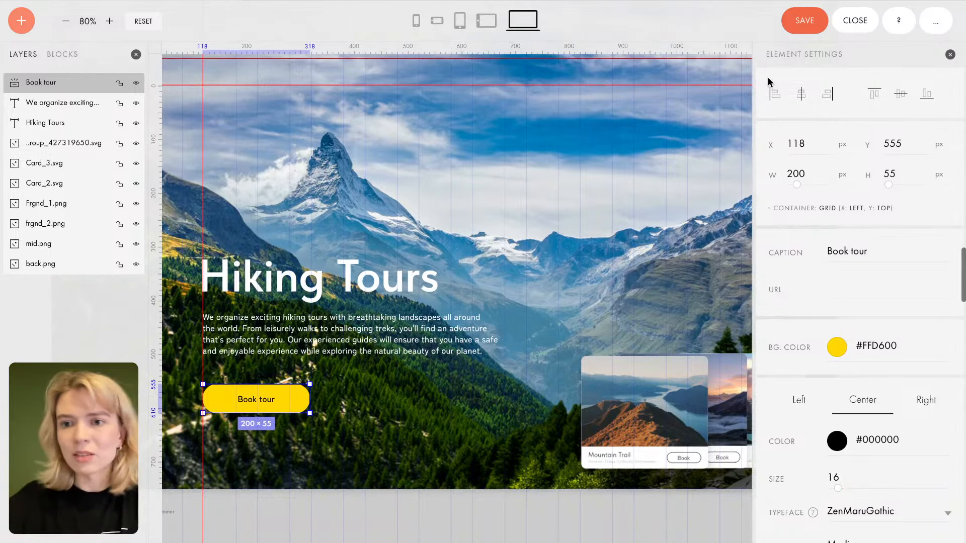
{"action": "left_click", "coordinate": [806, 21]}
{"action": "scroll", "coordinate": [476, 397], "scroll_direction": "right", "scroll_amount": 4}
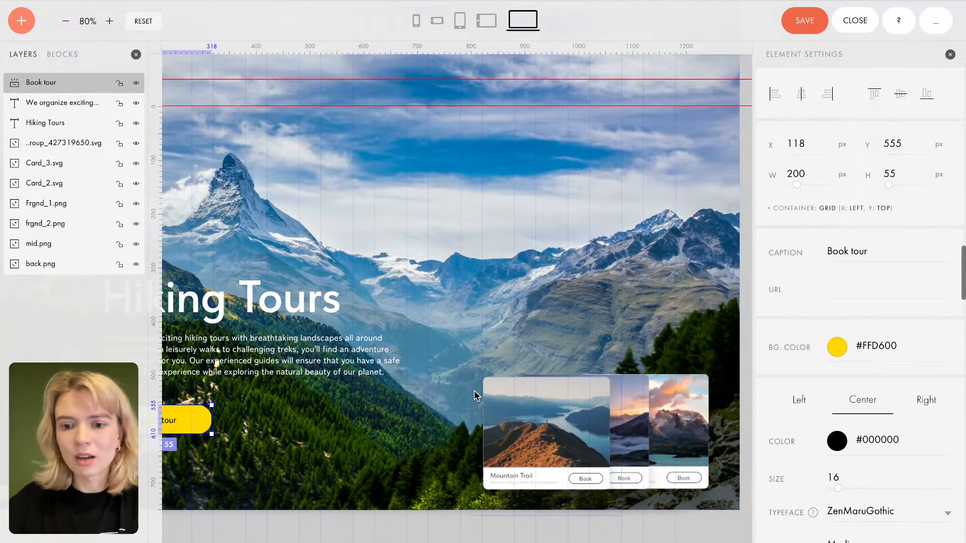
{"action": "left_click", "coordinate": [520, 404]}
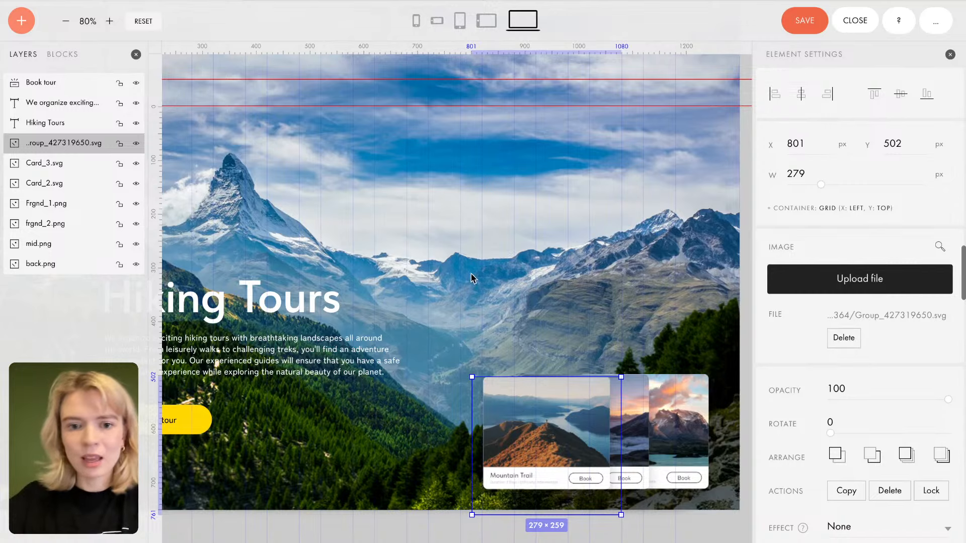
{"action": "scroll", "coordinate": [473, 276], "scroll_direction": "left", "scroll_amount": 2}
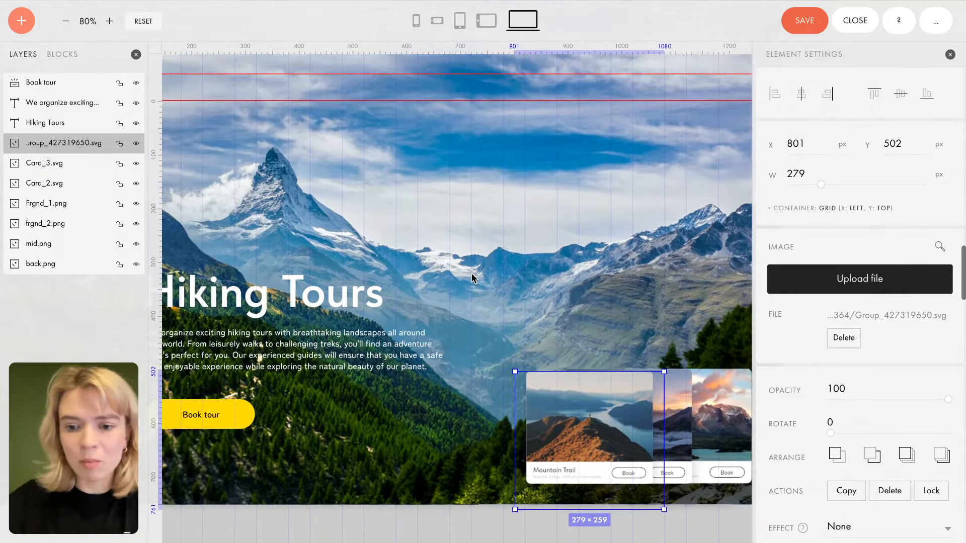
{"action": "left_click_drag", "start_coordinate": [568, 408], "coordinate": [569, 412]}
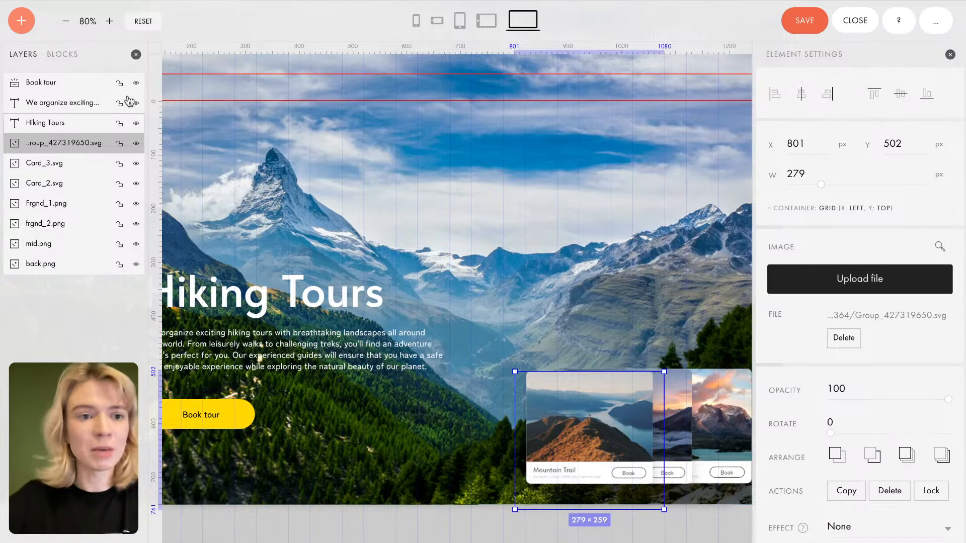
Step: Add a text element to the sky area of the hero block and replace its placeholder text with "Tours"
{"action": "left_click", "coordinate": [23, 23]}
{"action": "left_click", "coordinate": [67, 66]}
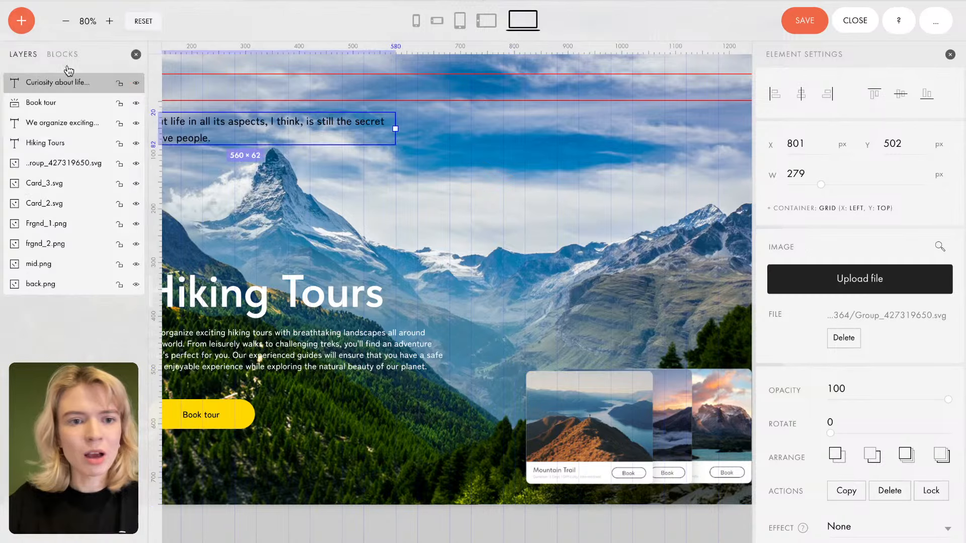
{"action": "left_click_drag", "start_coordinate": [381, 136], "coordinate": [442, 158]}
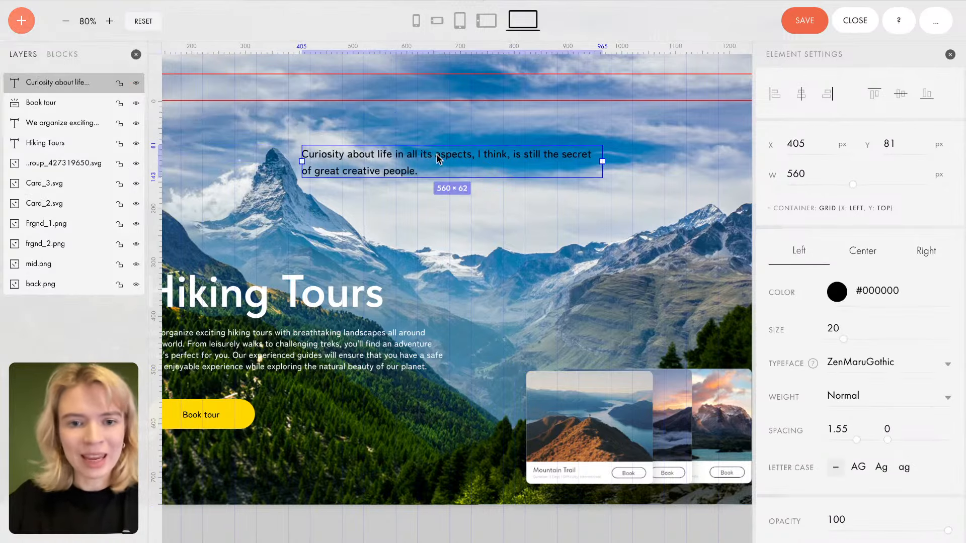
{"action": "double_click", "coordinate": [394, 165]}
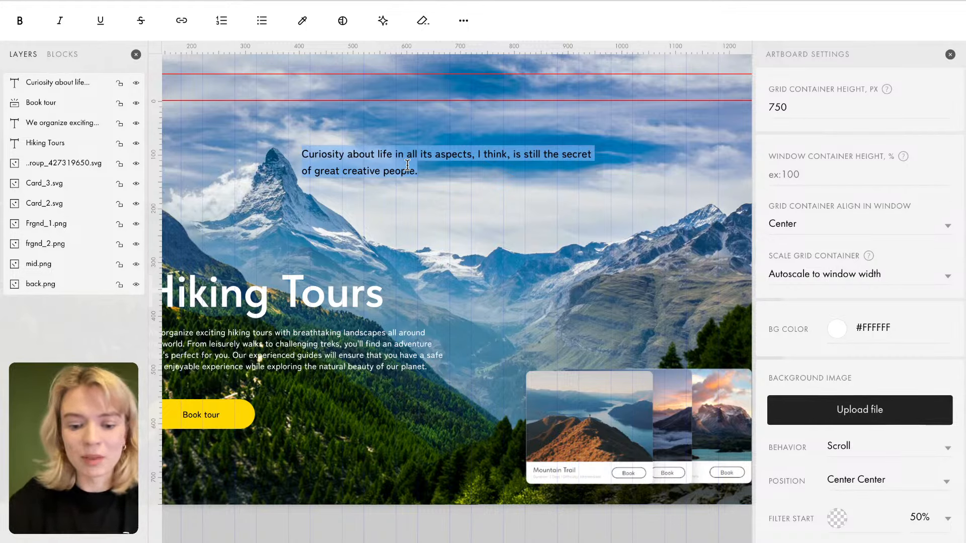
{"action": "type", "text": "Touu"}
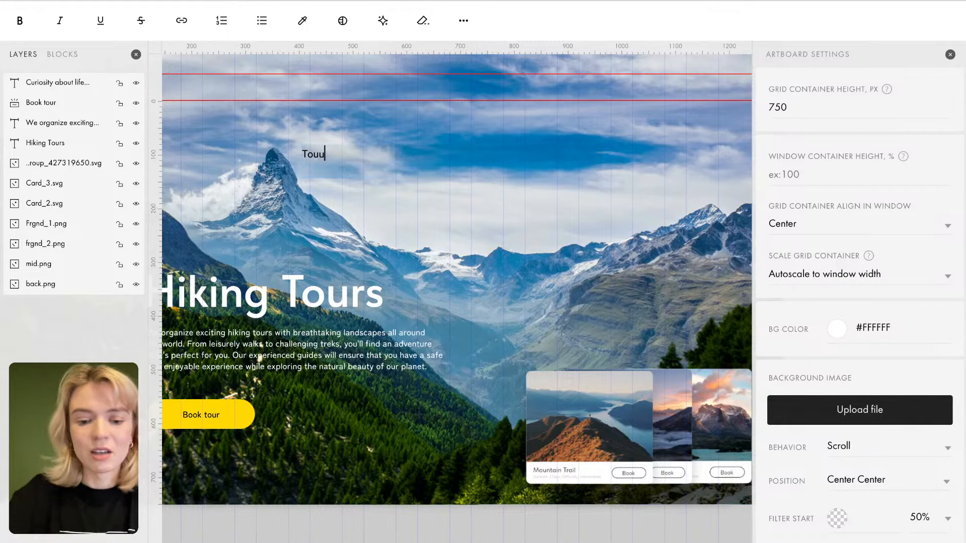
{"action": "key", "text": "BackSpace"}
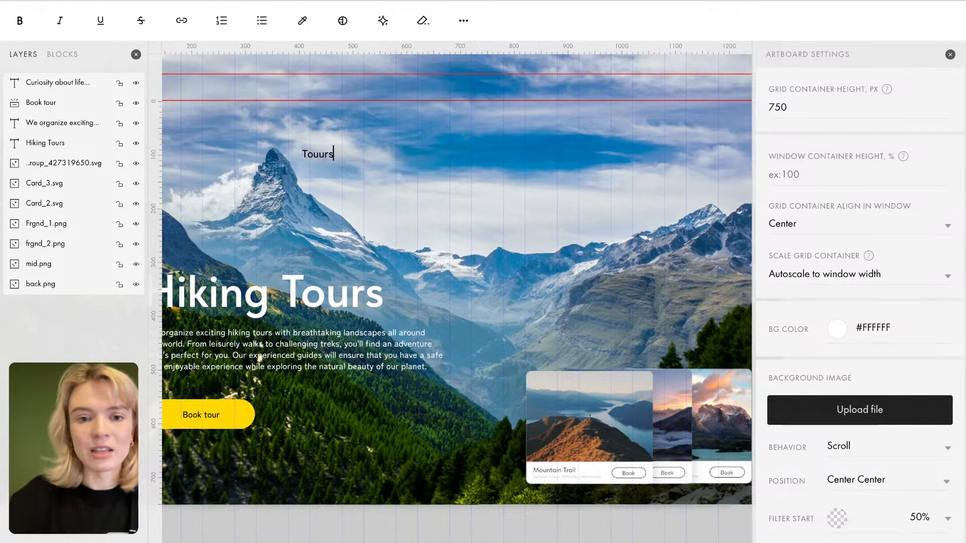
{"action": "type", "text": "r"}
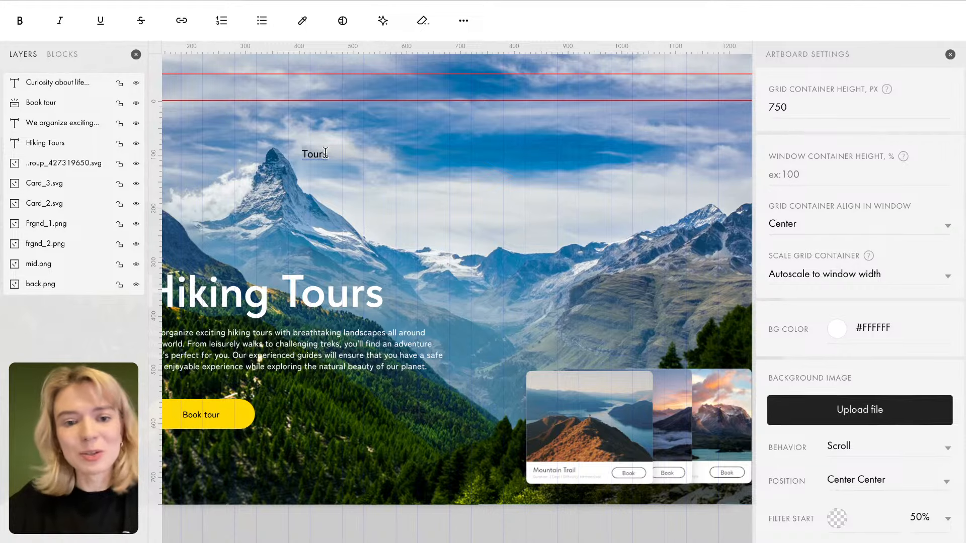
{"action": "left_click", "coordinate": [381, 169]}
Step: Narrow the Tours text box to 59 px wide and move it to X 544, Y 63 px
{"action": "left_click", "coordinate": [323, 156]}
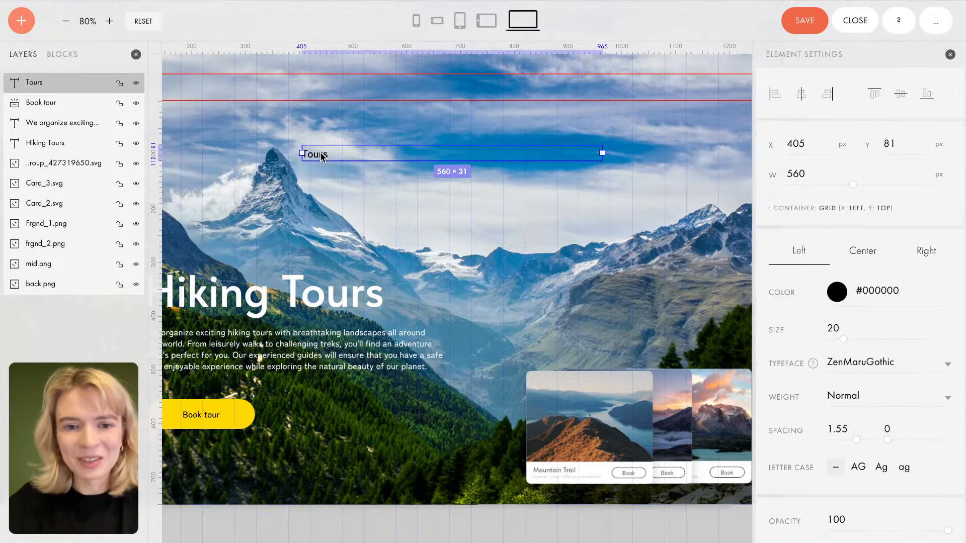
{"action": "left_click", "coordinate": [605, 156]}
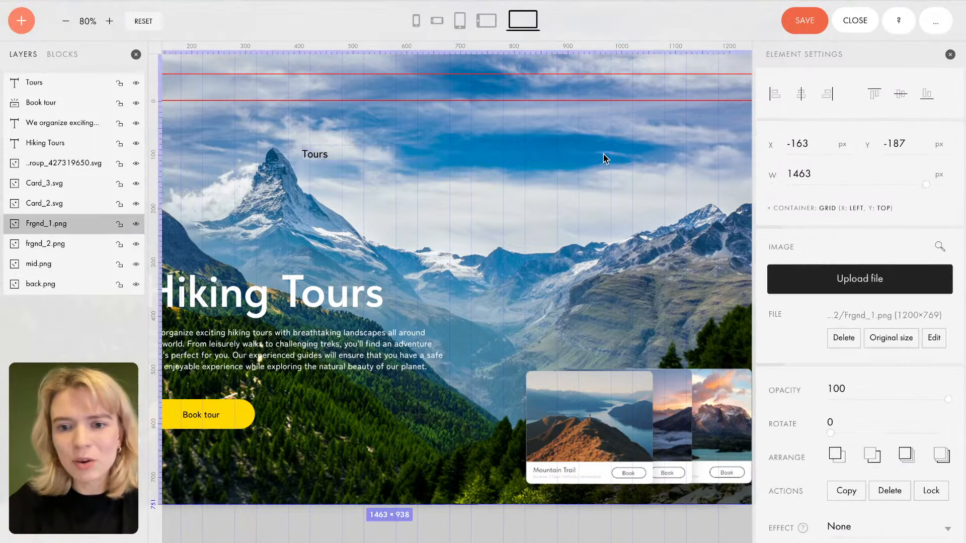
{"action": "left_click", "coordinate": [363, 156]}
{"action": "left_click_drag", "start_coordinate": [600, 155], "coordinate": [394, 146]}
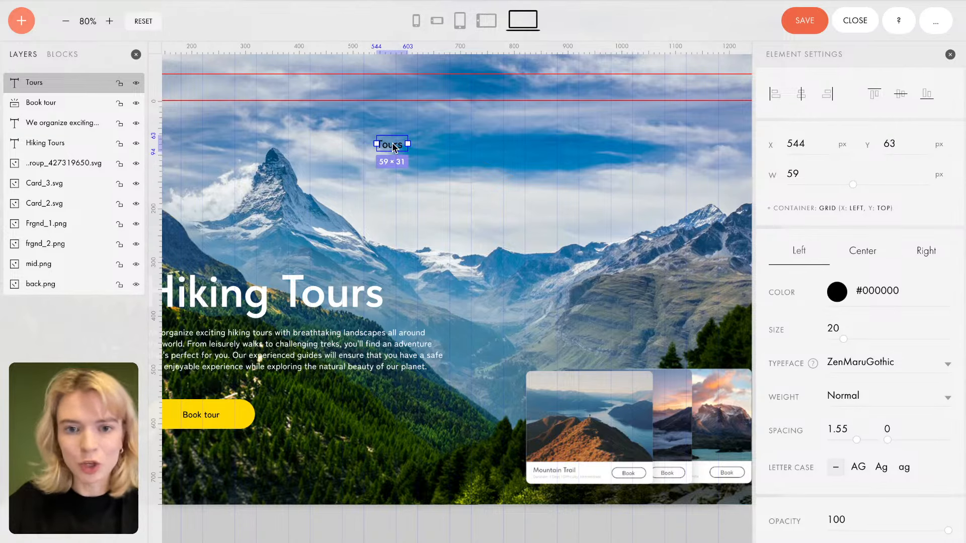
Step: Set the Tours label's font weight to Medium
{"action": "left_click", "coordinate": [860, 400]}
{"action": "left_click", "coordinate": [857, 412]}
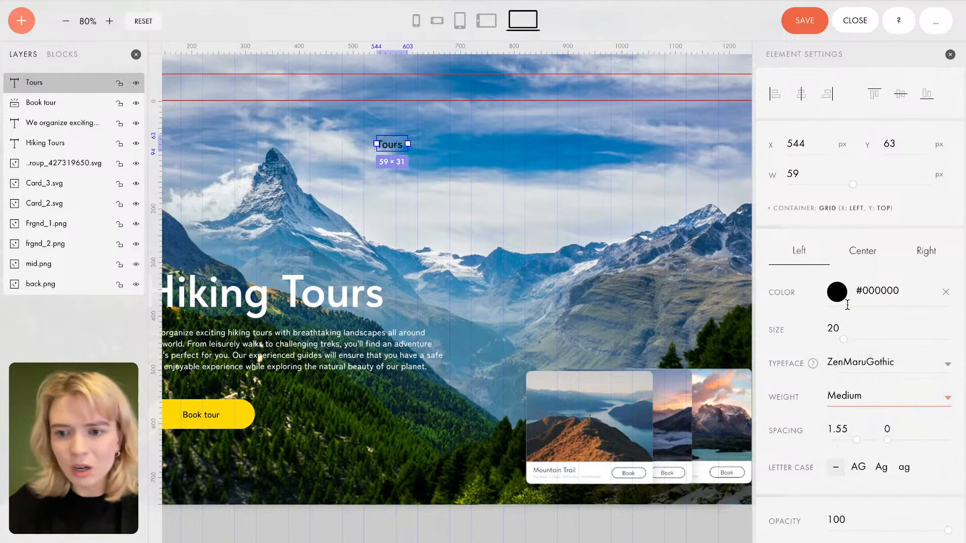
{"action": "left_click", "coordinate": [445, 169]}
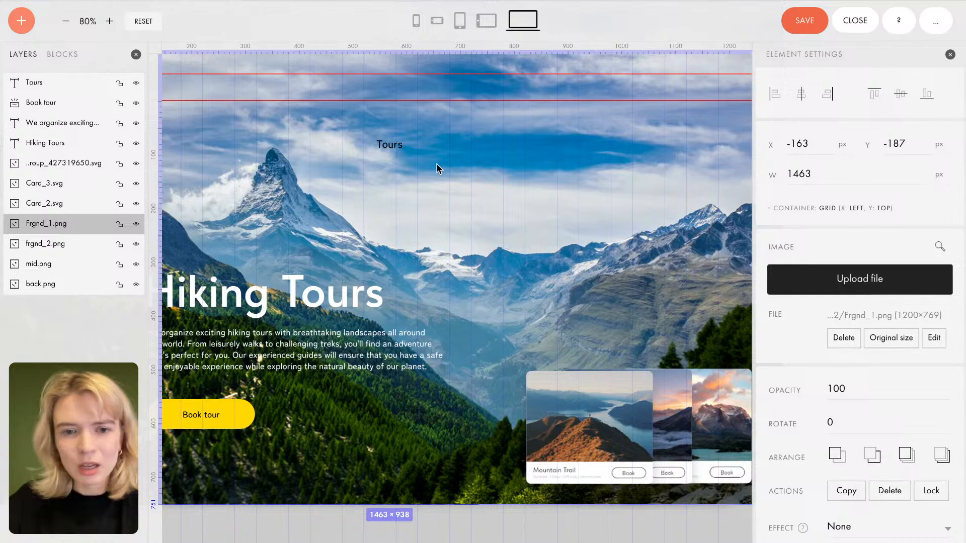
Step: Duplicate the Tours label, place the copy just to its right and open the copy's text for editing
{"action": "left_click", "coordinate": [396, 149]}
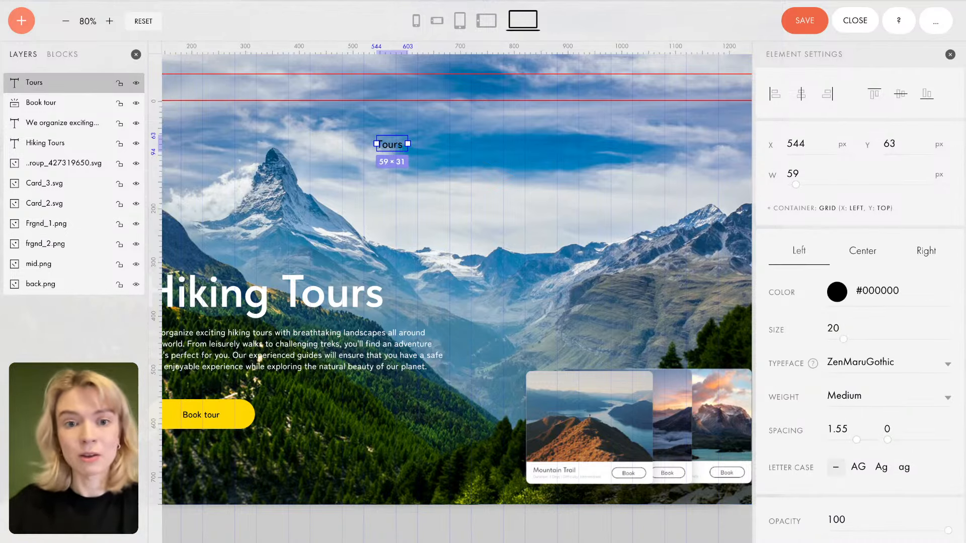
{"action": "key", "text": "ctrl+d"}
{"action": "left_click_drag", "start_coordinate": [396, 150], "coordinate": [433, 148]}
{"action": "double_click", "coordinate": [433, 148]}
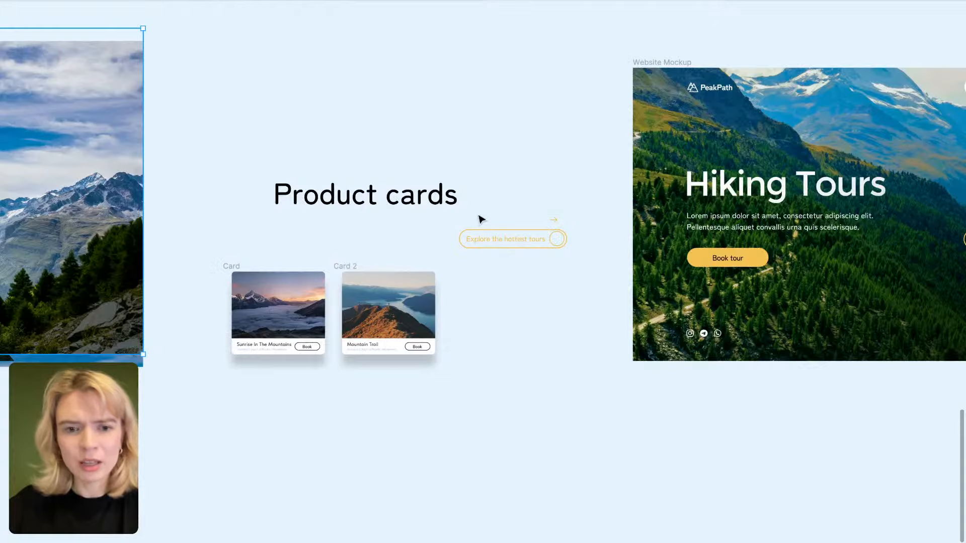
Step: Check the navigation labels in the design file's Website Mockup, and replace the copied Tours label's text with "Blog" in the hero block
{"action": "scroll", "coordinate": [477, 214], "scroll_direction": "left", "scroll_amount": 2}
{"action": "scroll", "coordinate": [477, 215], "scroll_direction": "right", "scroll_amount": 9}
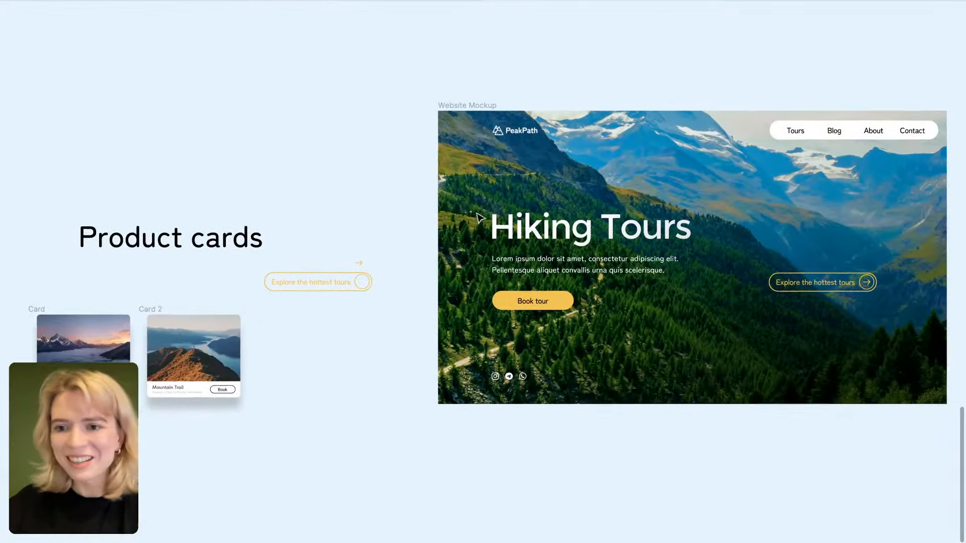
{"action": "scroll", "coordinate": [478, 217], "scroll_direction": "down", "scroll_amount": 2}
{"action": "scroll", "coordinate": [478, 217], "scroll_direction": "right", "scroll_amount": 3}
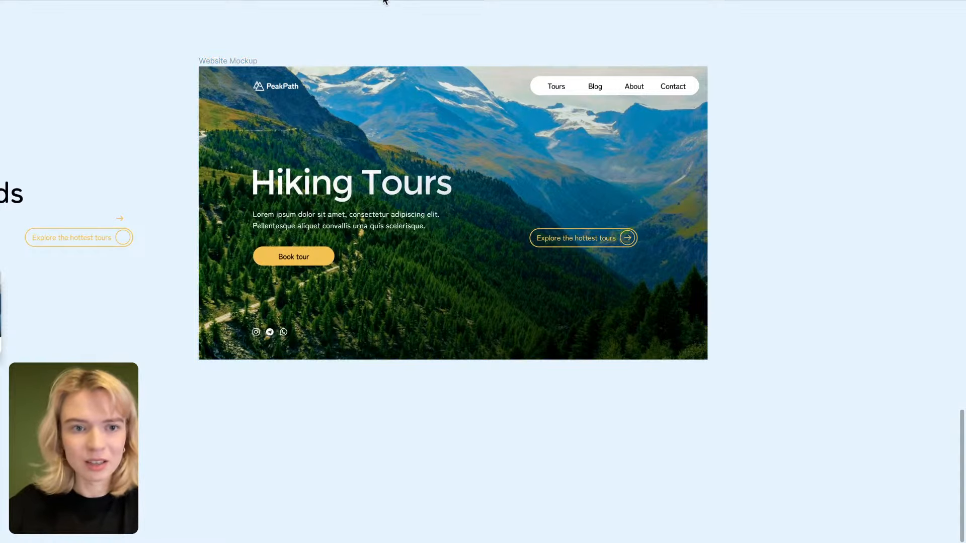
{"action": "left_click", "coordinate": [101, 1]}
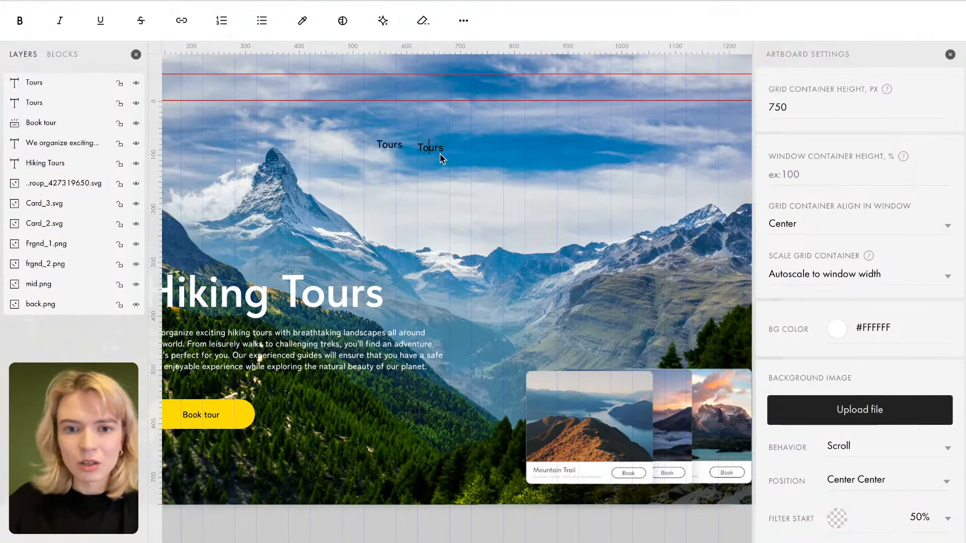
{"action": "left_click_drag", "start_coordinate": [444, 148], "coordinate": [418, 148]}
{"action": "key", "text": "BackSpace"}
{"action": "type", "text": "Blog"}
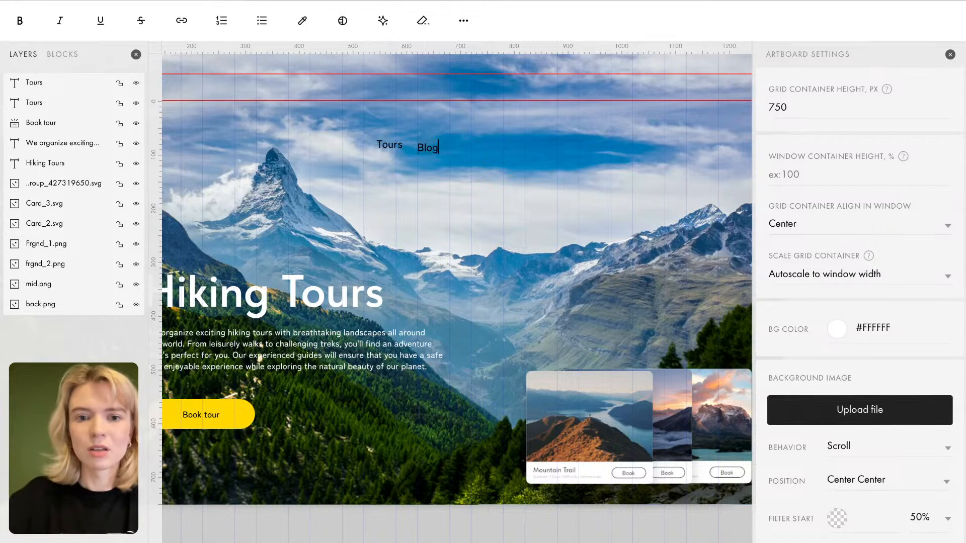
{"action": "left_click", "coordinate": [437, 162]}
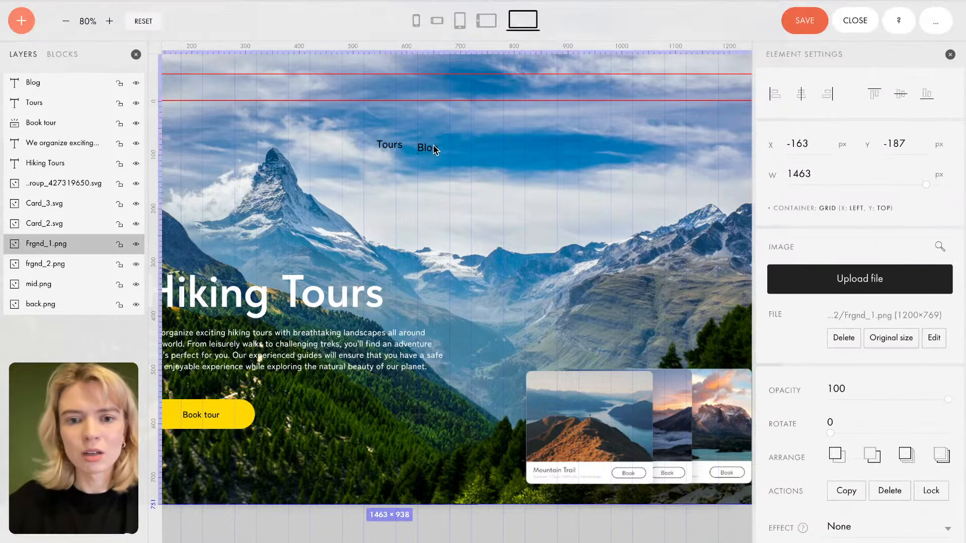
Step: Align the Blog label with the Tours label and place a duplicate of it farther right
{"action": "left_click", "coordinate": [430, 148]}
{"action": "left_click", "coordinate": [433, 161]}
{"action": "left_click_drag", "start_coordinate": [428, 148], "coordinate": [482, 153]}
{"action": "key", "text": "ctrl+d"}
{"action": "double_click", "coordinate": [481, 150]}
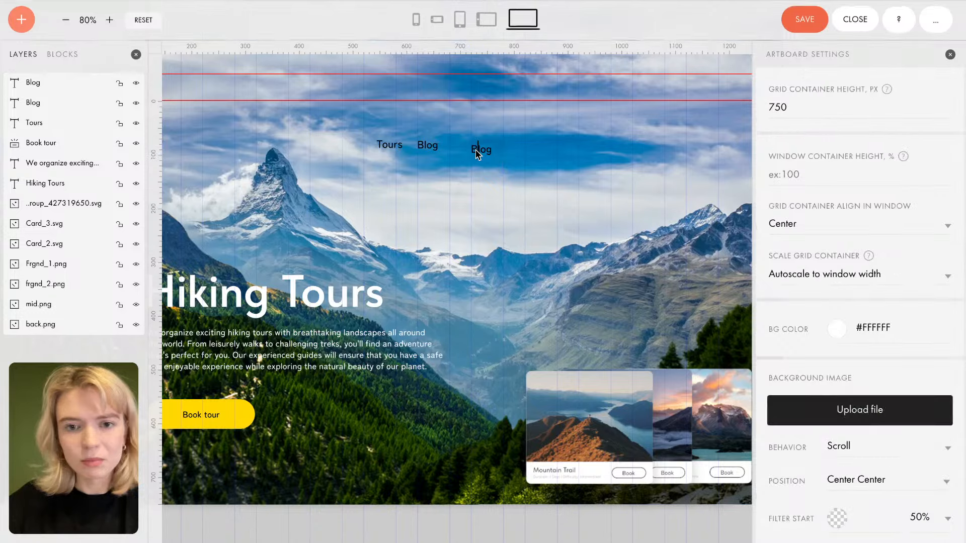
Step: Replace the duplicated Blog label's text with "About"
{"action": "type", "text": "aAbo"}
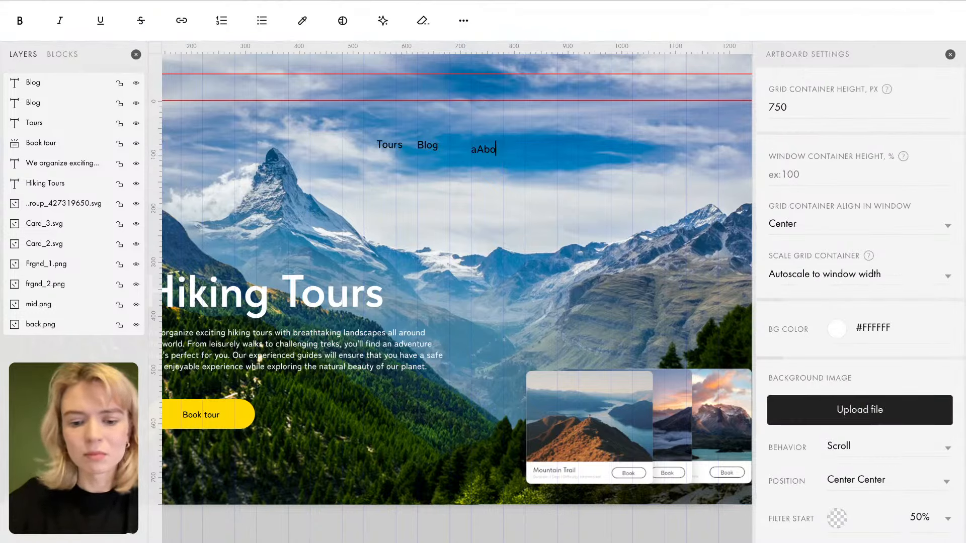
{"action": "type", "text": "u"}
{"action": "key", "text": "BackSpace"}
{"action": "key", "text": "BackSpace"}
{"action": "key", "text": "BackSpace"}
{"action": "key", "text": "BackSpace"}
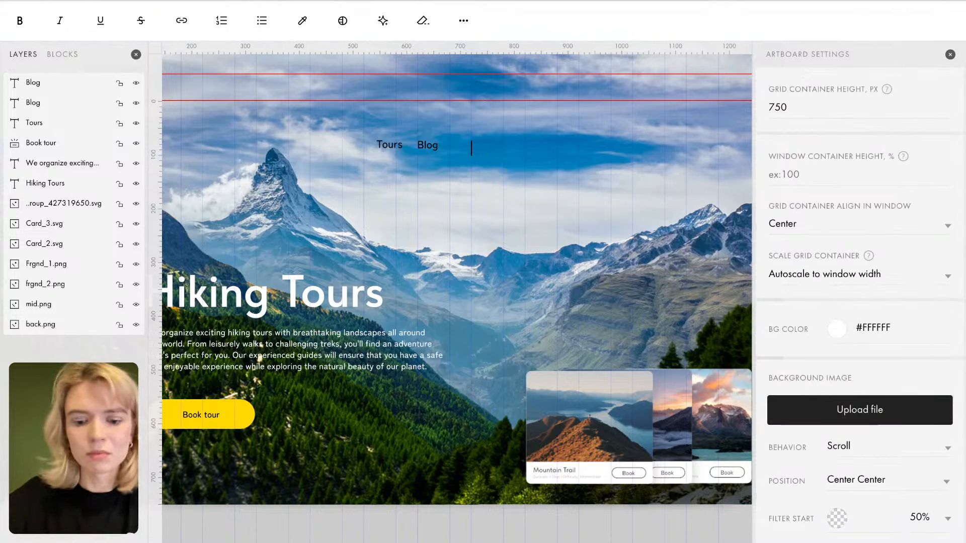
{"action": "type", "text": "About"}
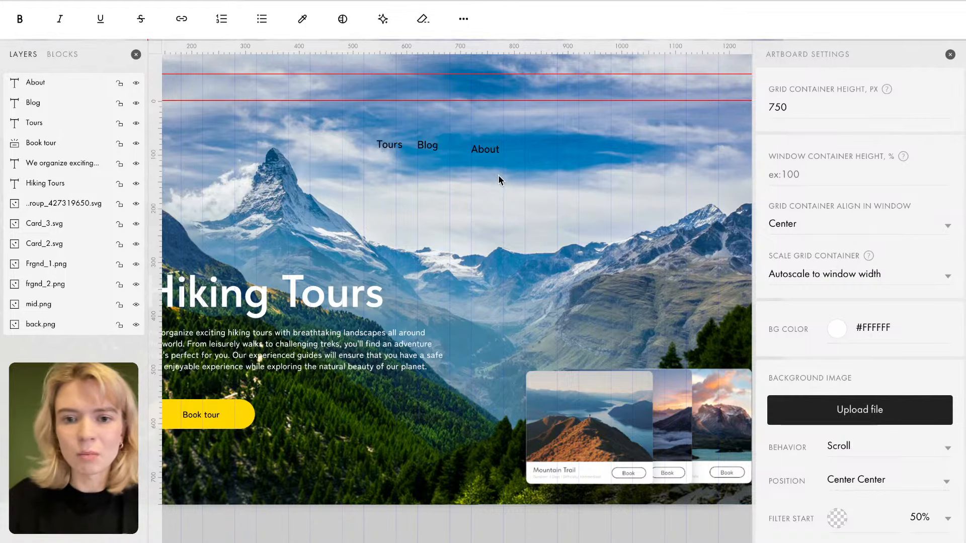
{"action": "left_click", "coordinate": [498, 175]}
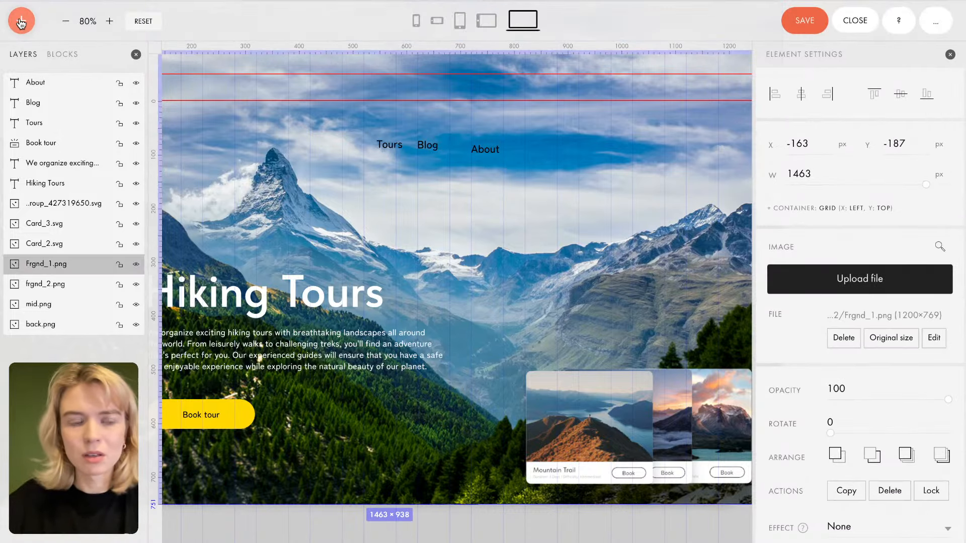
Step: Copy the About label, place the copy at X 820, Y 82 px and change its text to "Contact"
{"action": "left_click", "coordinate": [493, 153]}
{"action": "key", "text": "ctrl+c"}
{"action": "key", "text": "ctrl+v"}
{"action": "left_click_drag", "start_coordinate": [493, 156], "coordinate": [542, 157]}
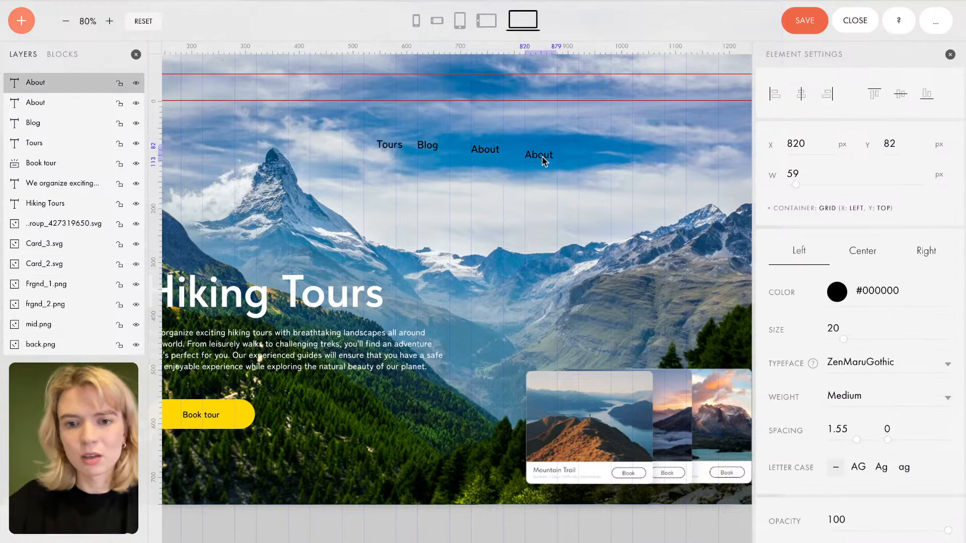
{"action": "double_click", "coordinate": [542, 156]}
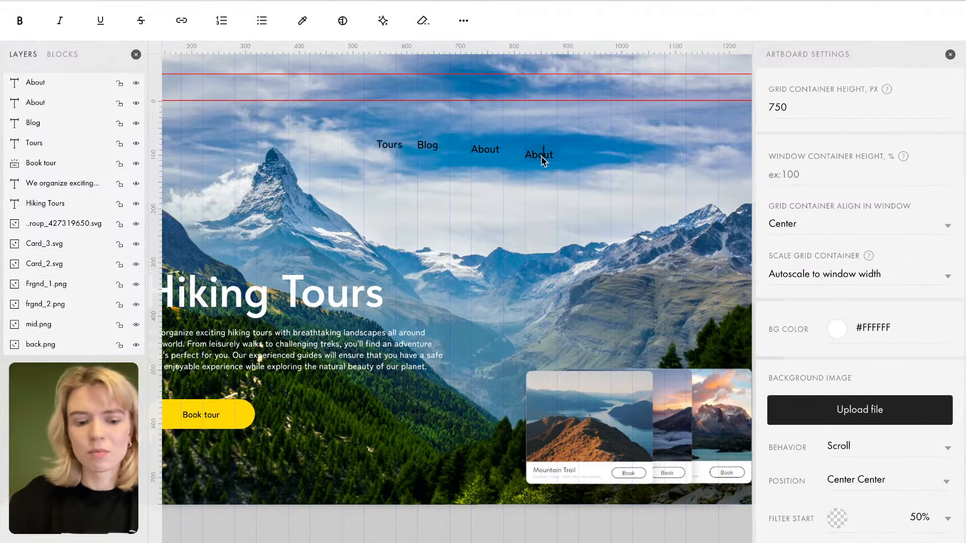
{"action": "double_click", "coordinate": [543, 155]}
{"action": "type", "text": "Conta"}
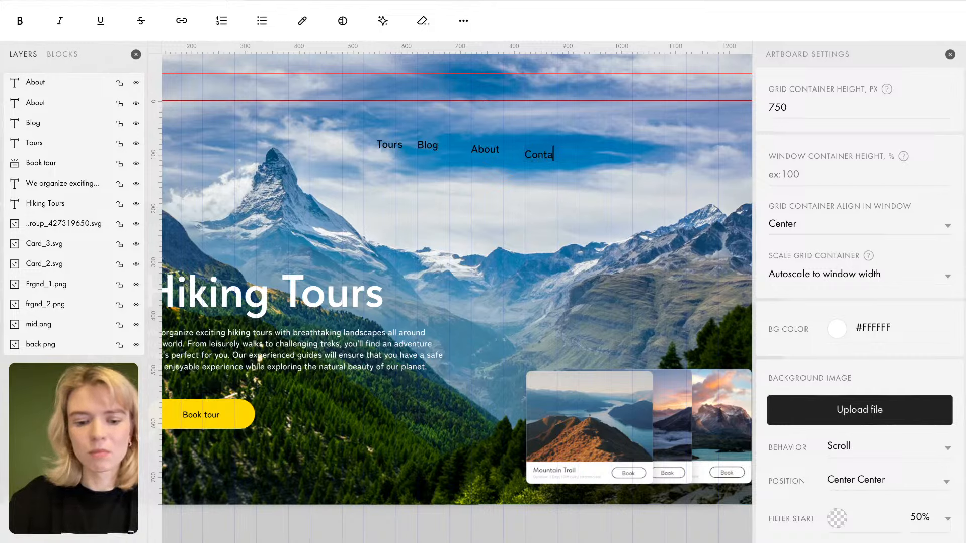
{"action": "type", "text": "ct"}
{"action": "left_click", "coordinate": [546, 180]}
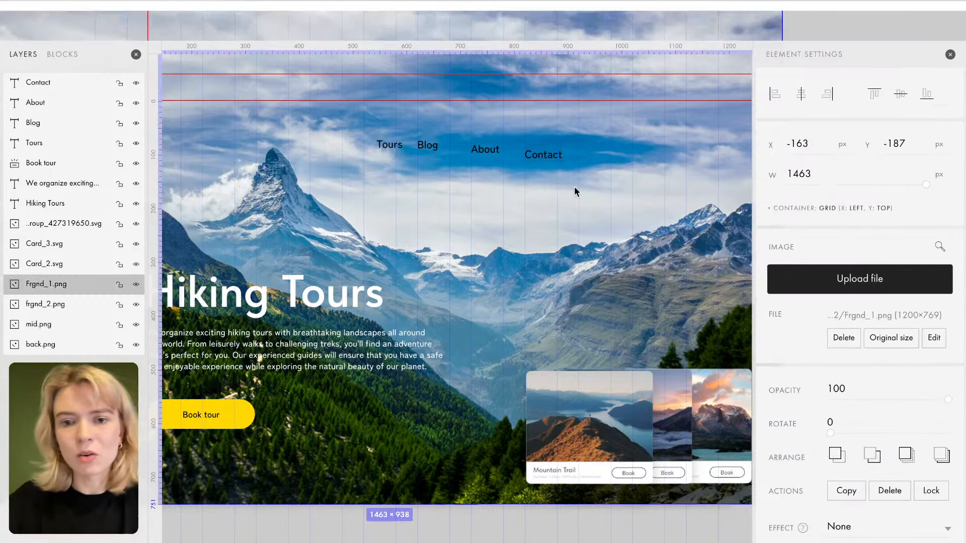
Step: Line up the navigation labels: shift Blog closer to Tours, About to X 680, Y 63 px and Contact to X 750, Y 65 px
{"action": "left_click", "coordinate": [431, 151]}
{"action": "left_click_drag", "start_coordinate": [486, 154], "coordinate": [469, 152]}
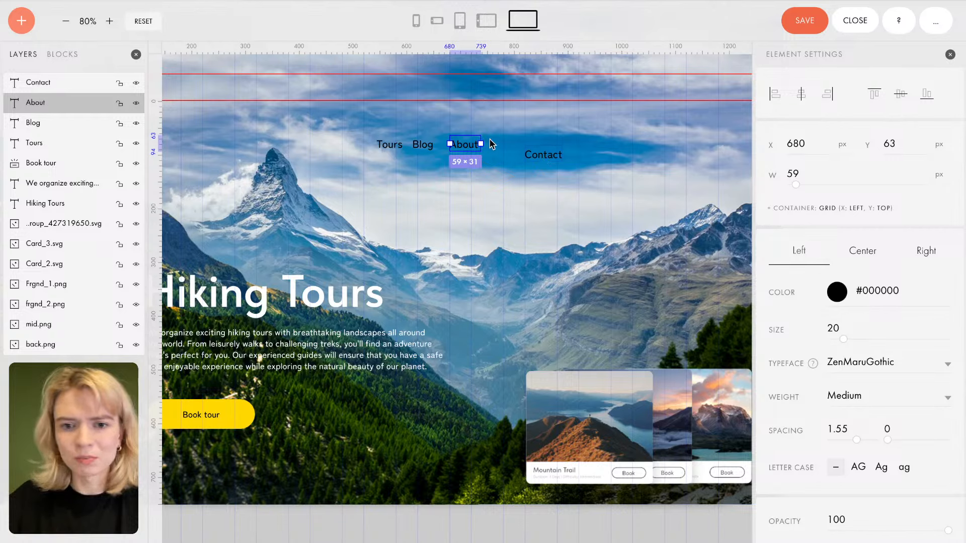
{"action": "left_click", "coordinate": [540, 153]}
{"action": "left_click_drag", "start_coordinate": [539, 153], "coordinate": [509, 146]}
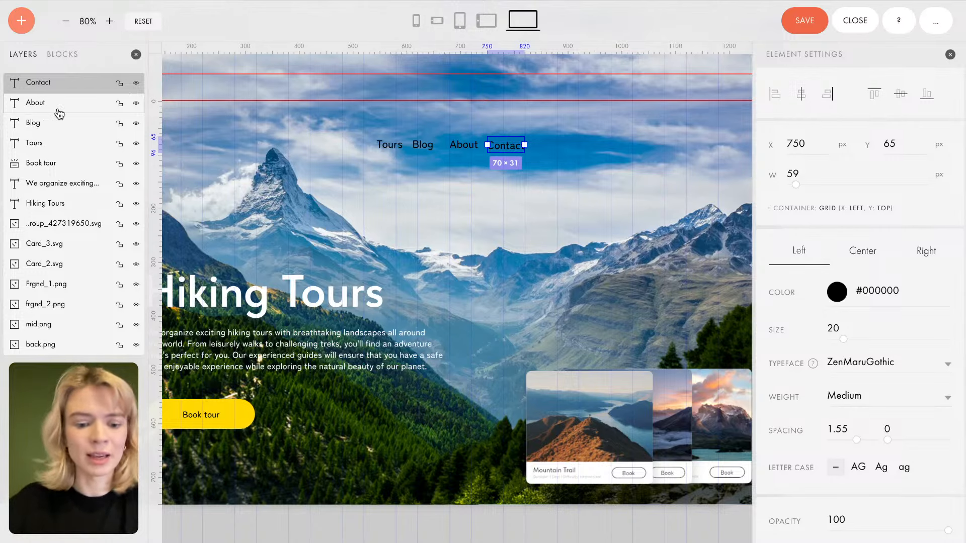
Step: Group the Tours, Blog, About and Contact labels together
{"action": "left_click", "coordinate": [76, 111]}
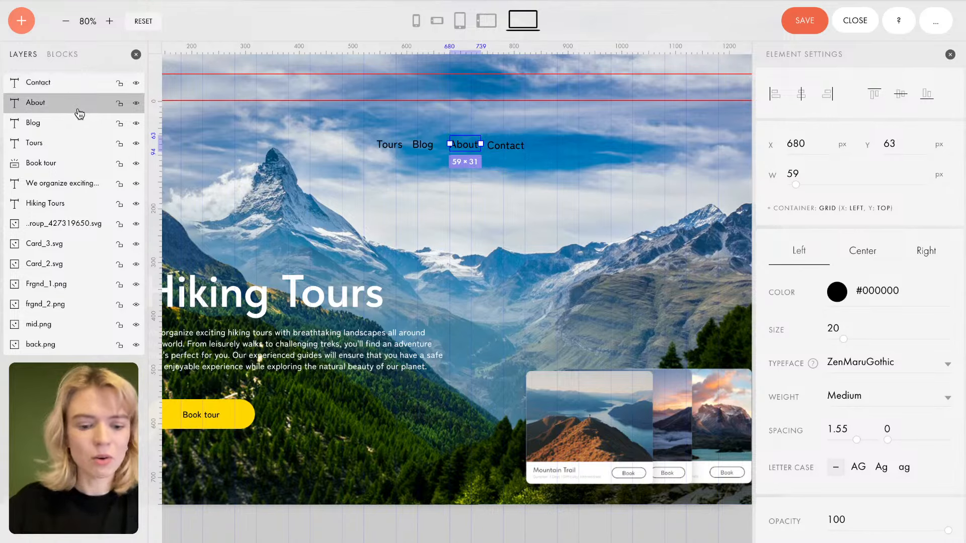
{"action": "left_click", "coordinate": [74, 121], "text": "shift"}
{"action": "left_click", "coordinate": [75, 144], "text": "shift"}
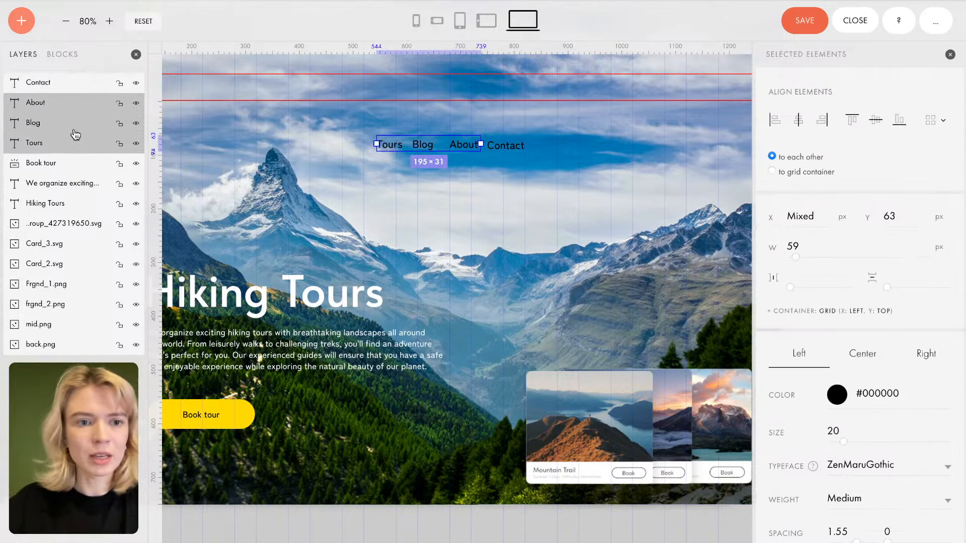
{"action": "left_click", "coordinate": [78, 85], "text": "shift"}
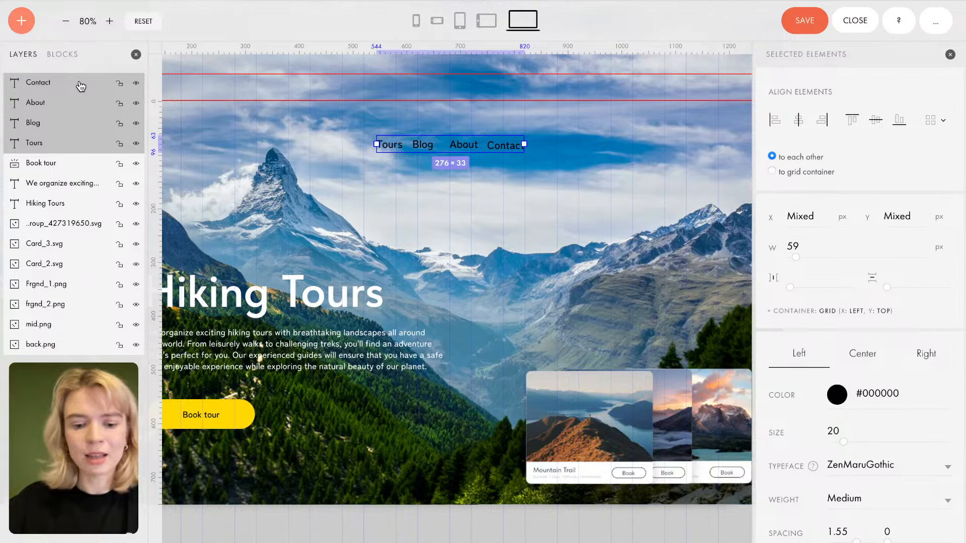
{"action": "key", "text": "ctrl+g"}
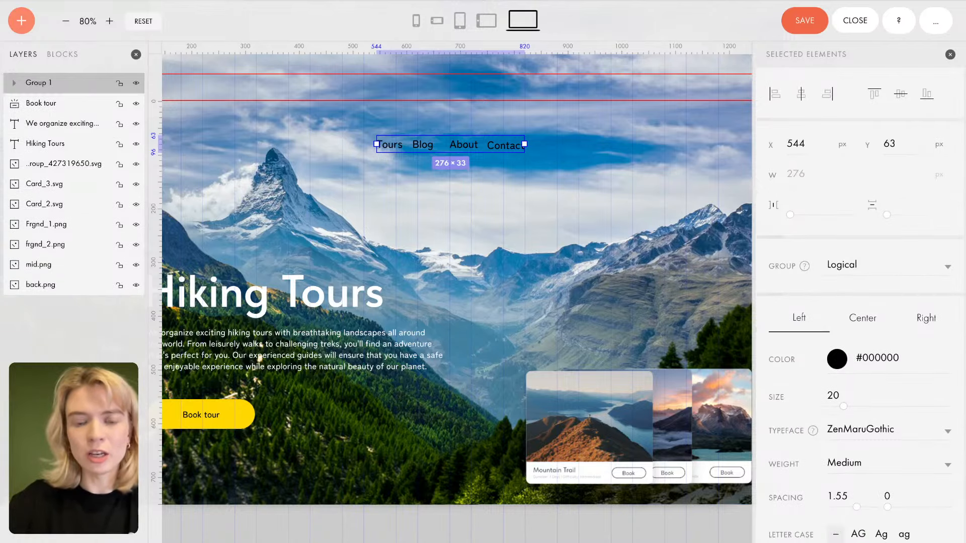
{"action": "right_click", "coordinate": [472, 156]}
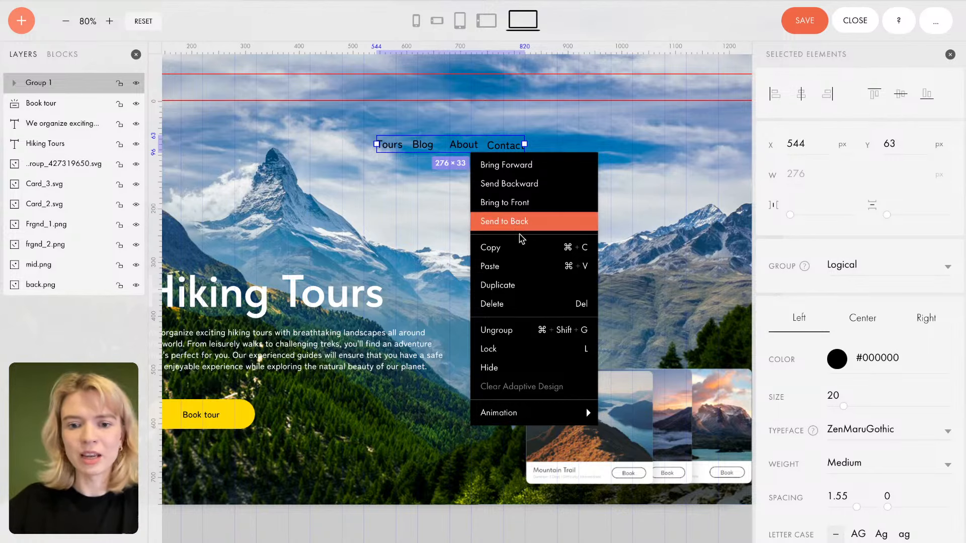
{"action": "left_click", "coordinate": [414, 205]}
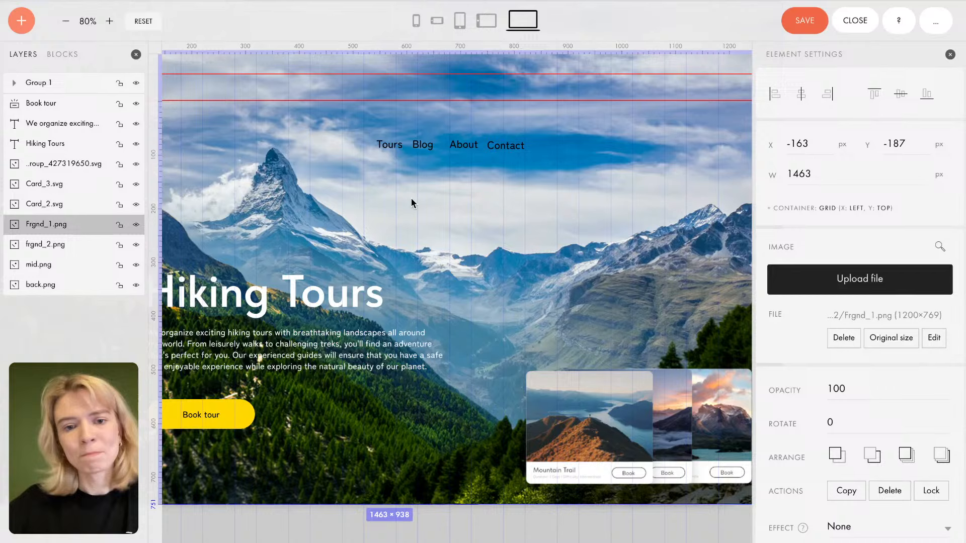
Step: Change the navigation menu group's type to Object (Beta)
{"action": "left_click", "coordinate": [427, 147]}
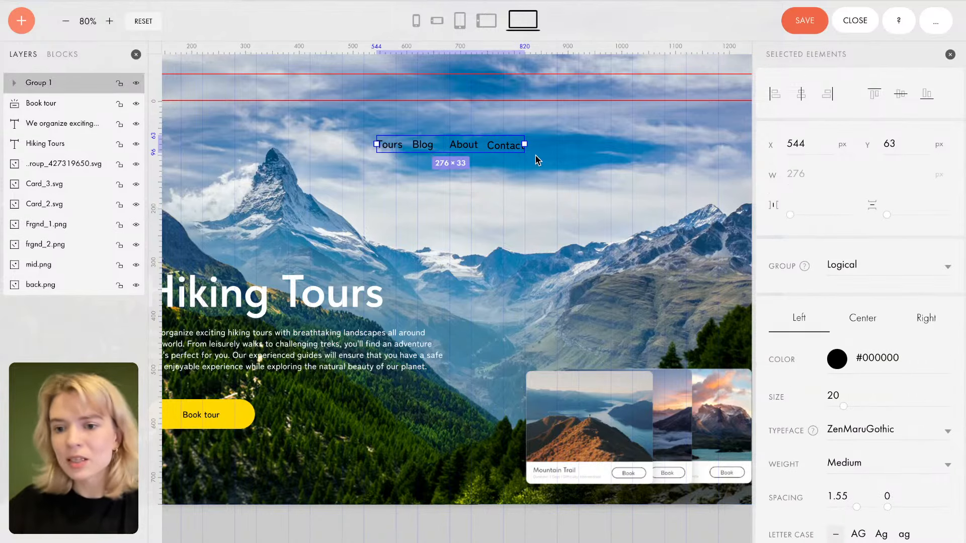
{"action": "left_click", "coordinate": [895, 263]}
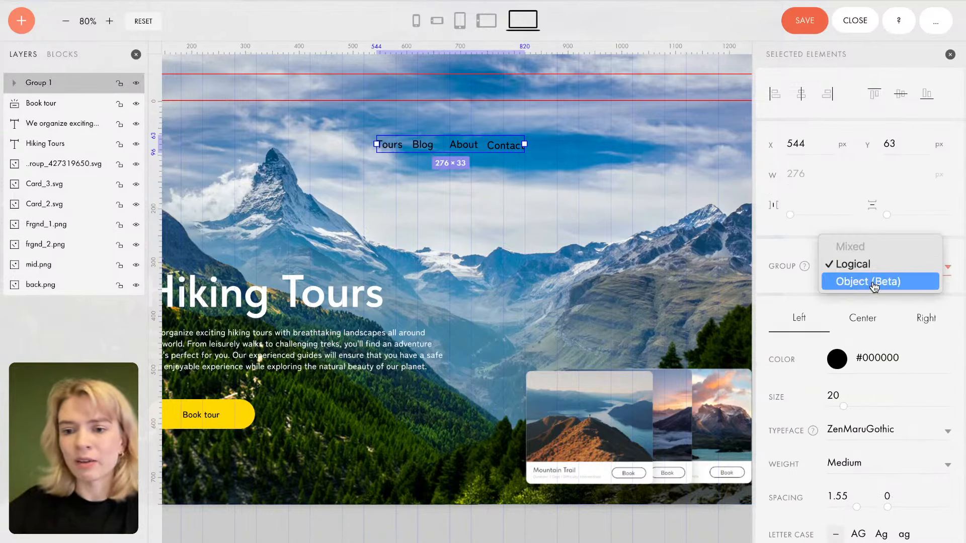
{"action": "left_click", "coordinate": [874, 283]}
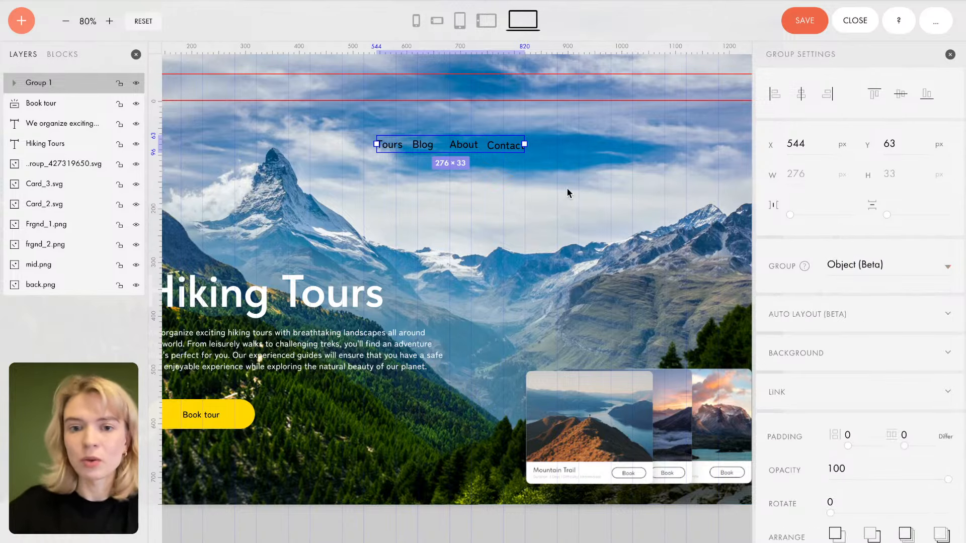
Step: Set the auto layout flex of the navigation group to Auto
{"action": "left_click", "coordinate": [844, 312]}
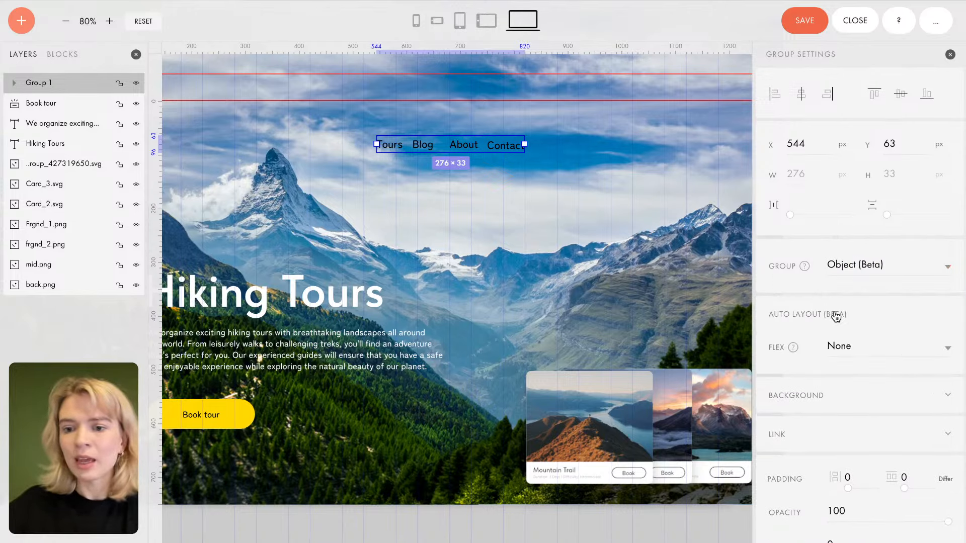
{"action": "left_click", "coordinate": [870, 348]}
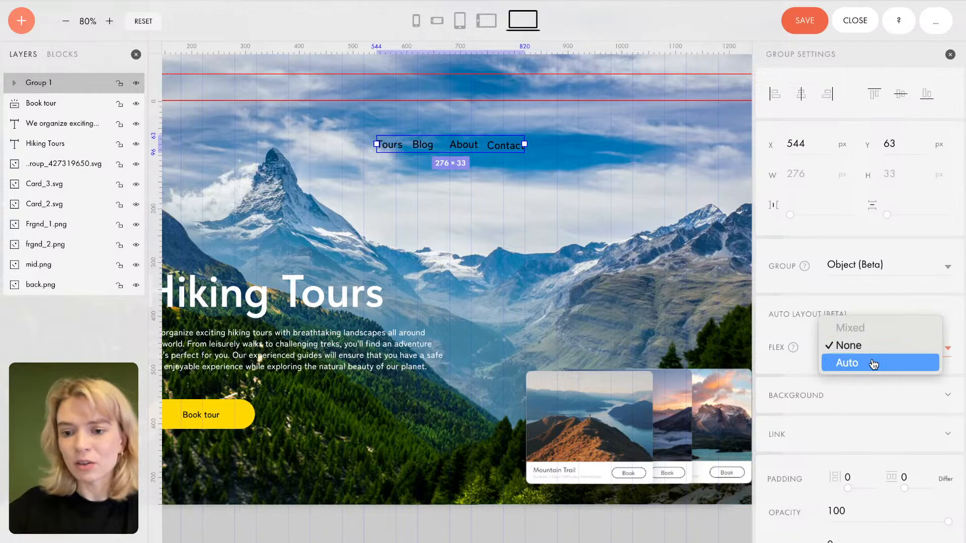
{"action": "left_click", "coordinate": [874, 363]}
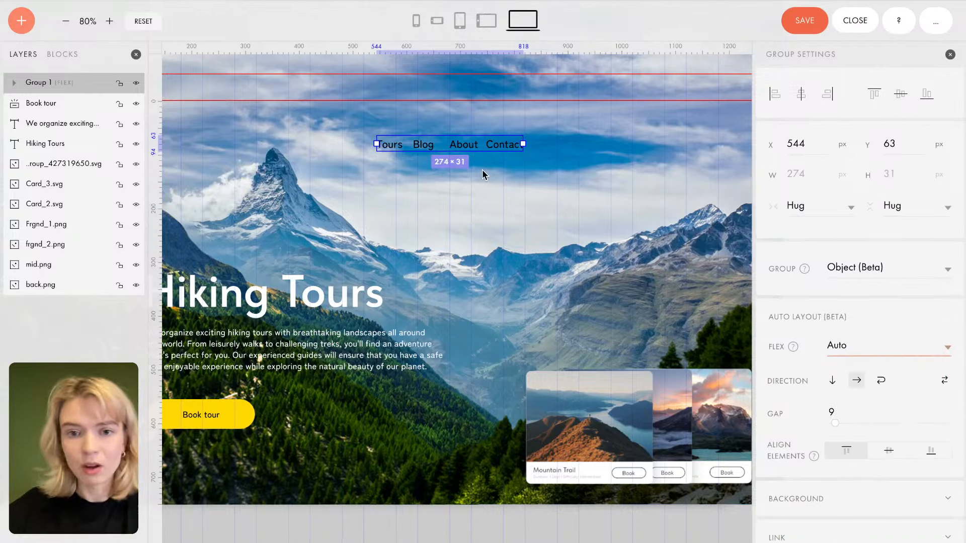
{"action": "scroll", "coordinate": [572, 288], "scroll_direction": "down", "scroll_amount": 1}
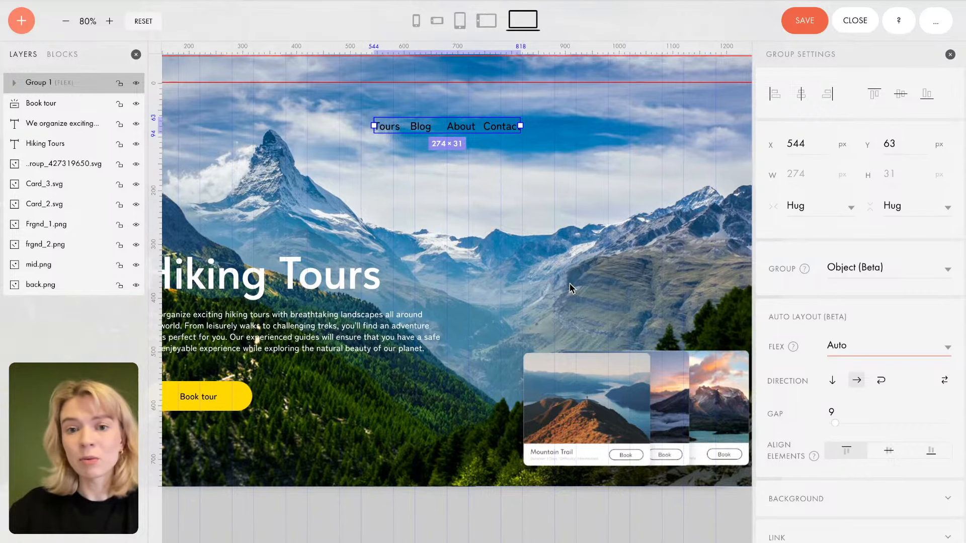
{"action": "scroll", "coordinate": [571, 288], "scroll_direction": "up", "scroll_amount": 1}
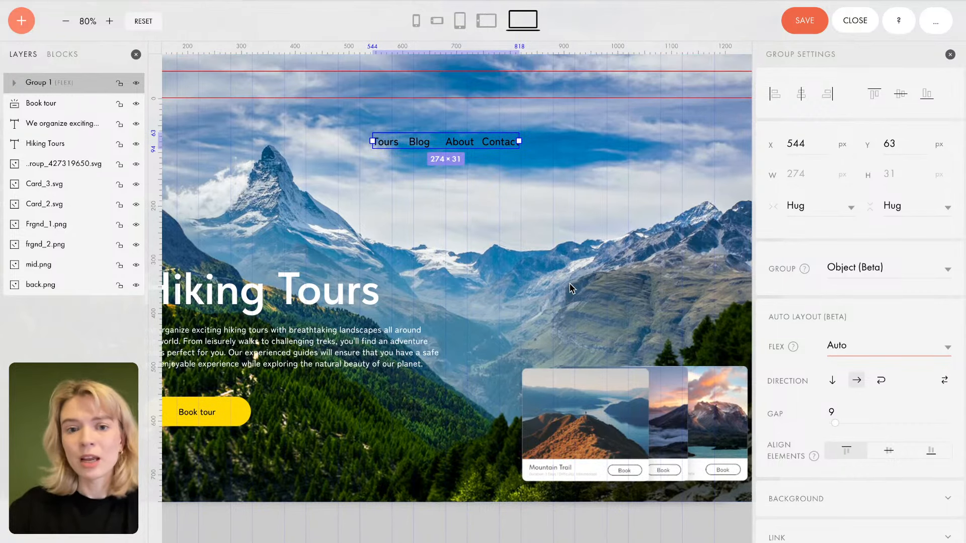
Step: Try the vertical direction on the navigation group, move it to X 638, Y 60 px and return it to the horizontal direction
{"action": "left_click", "coordinate": [833, 384]}
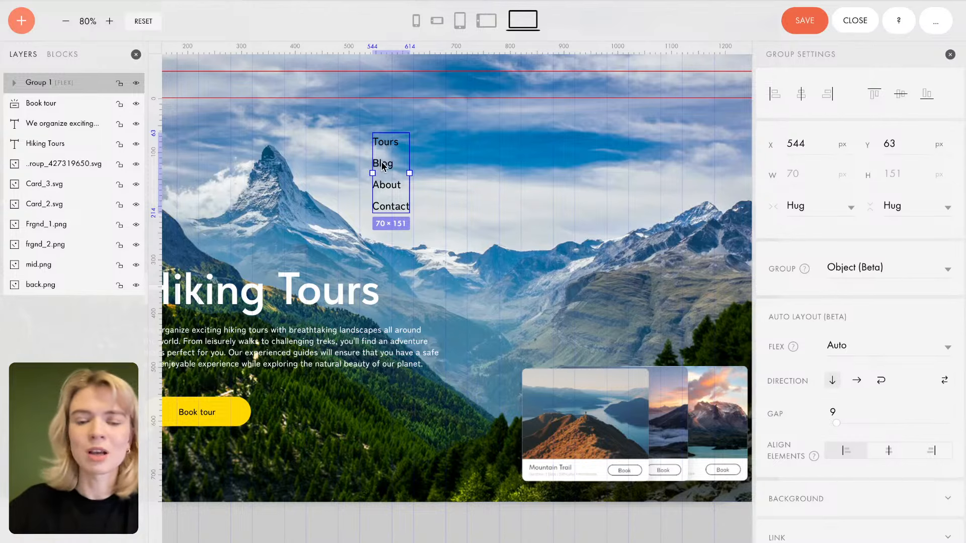
{"action": "left_click_drag", "start_coordinate": [389, 166], "coordinate": [439, 164]}
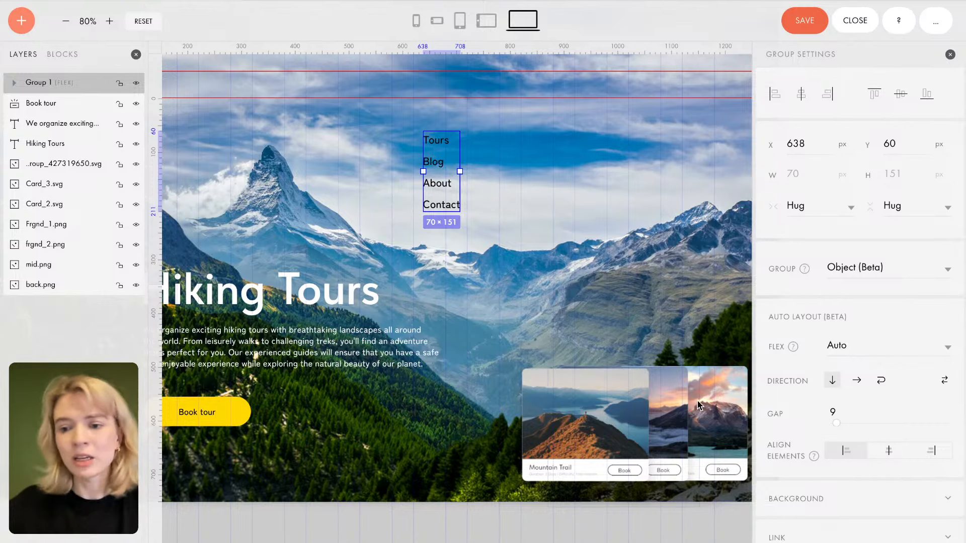
{"action": "left_click", "coordinate": [857, 381]}
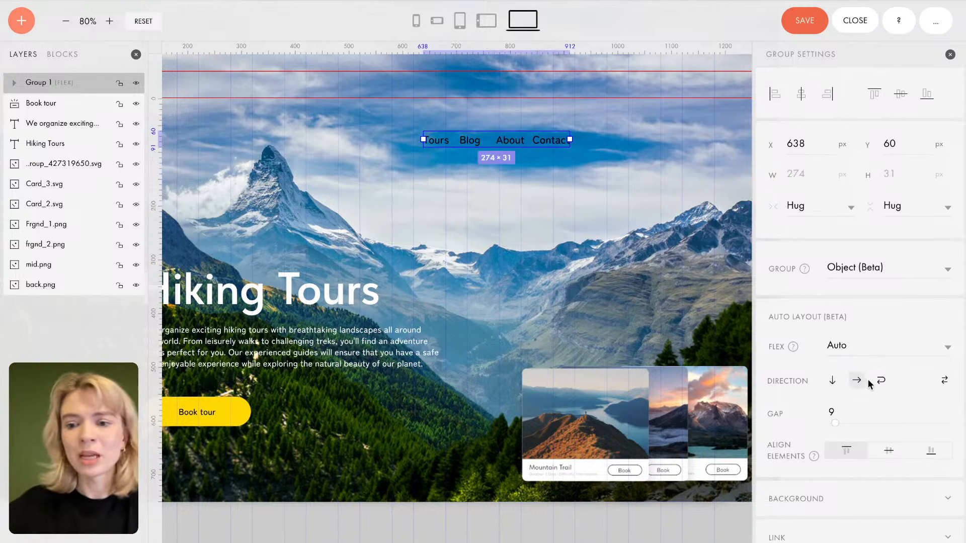
Step: Switch the navigation group to the wrap direction at 287 px wide and move it to X 645, Y 57 px
{"action": "left_click", "coordinate": [886, 385]}
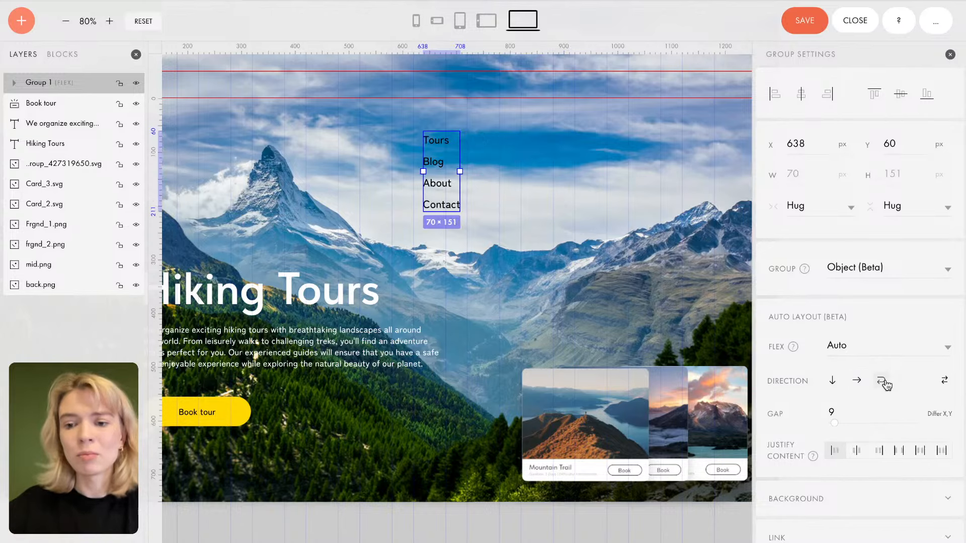
{"action": "left_click_drag", "start_coordinate": [461, 172], "coordinate": [504, 138]}
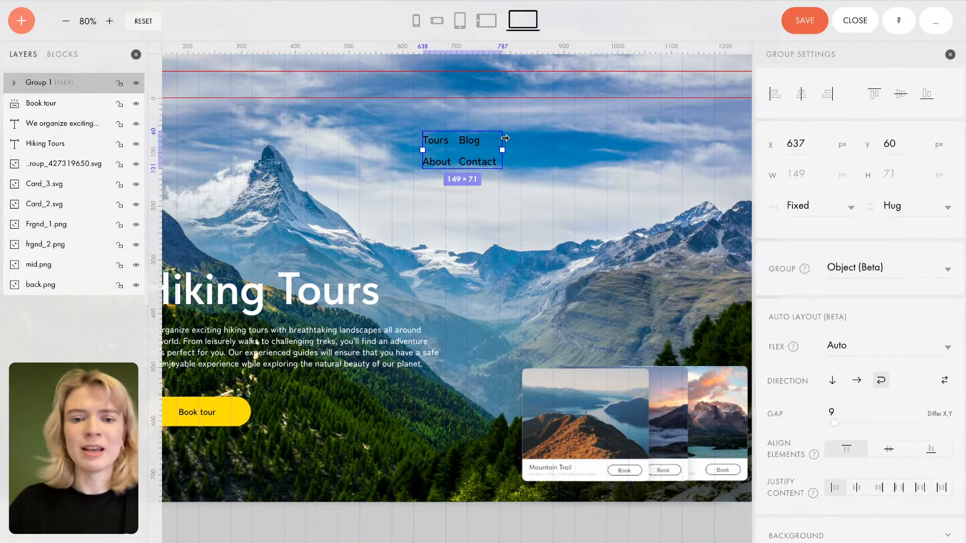
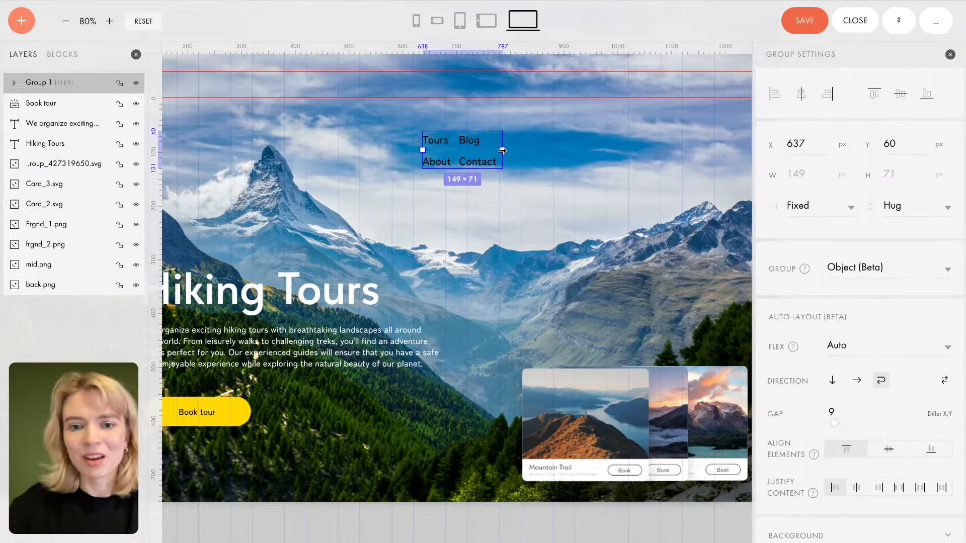
{"action": "left_click_drag", "start_coordinate": [502, 150], "coordinate": [534, 131]}
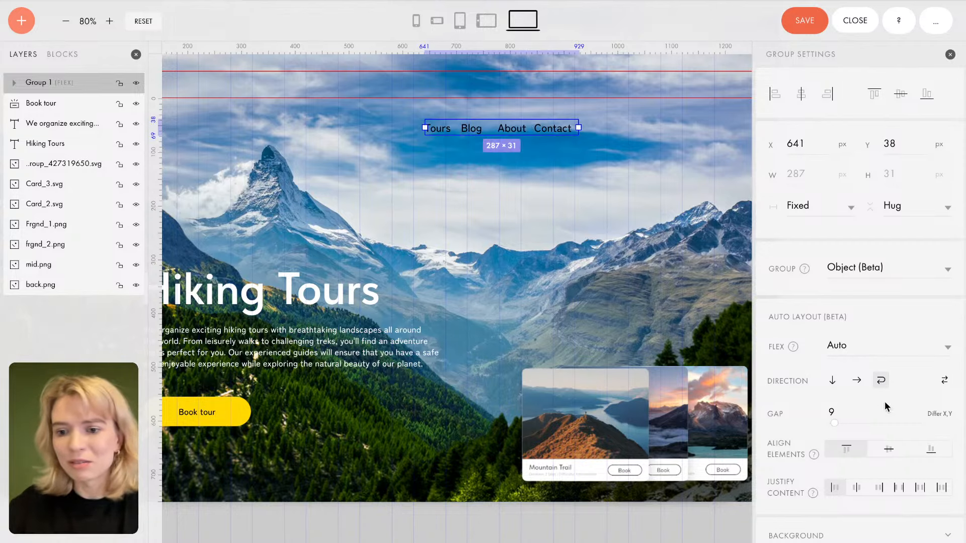
{"action": "scroll", "coordinate": [885, 406], "scroll_direction": "down", "scroll_amount": 2}
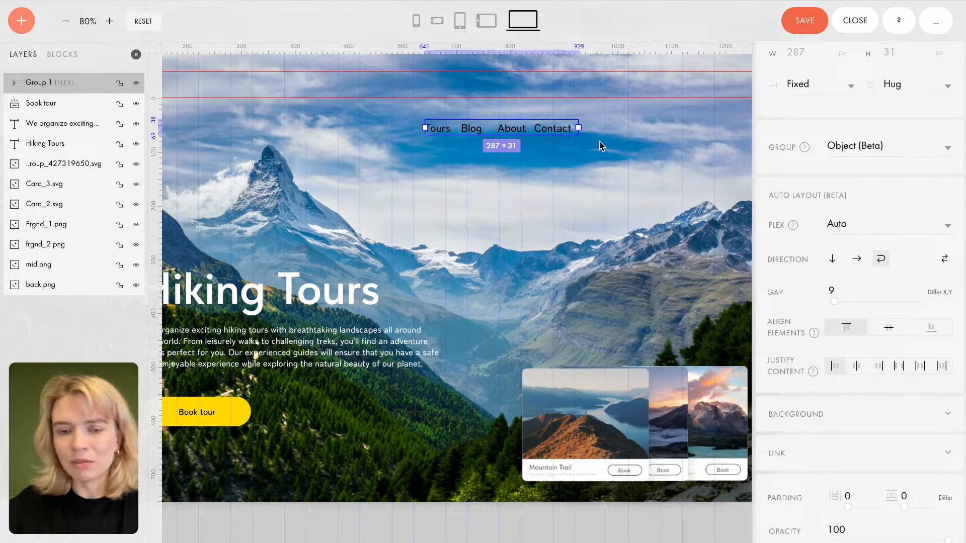
{"action": "left_click_drag", "start_coordinate": [559, 130], "coordinate": [564, 145]}
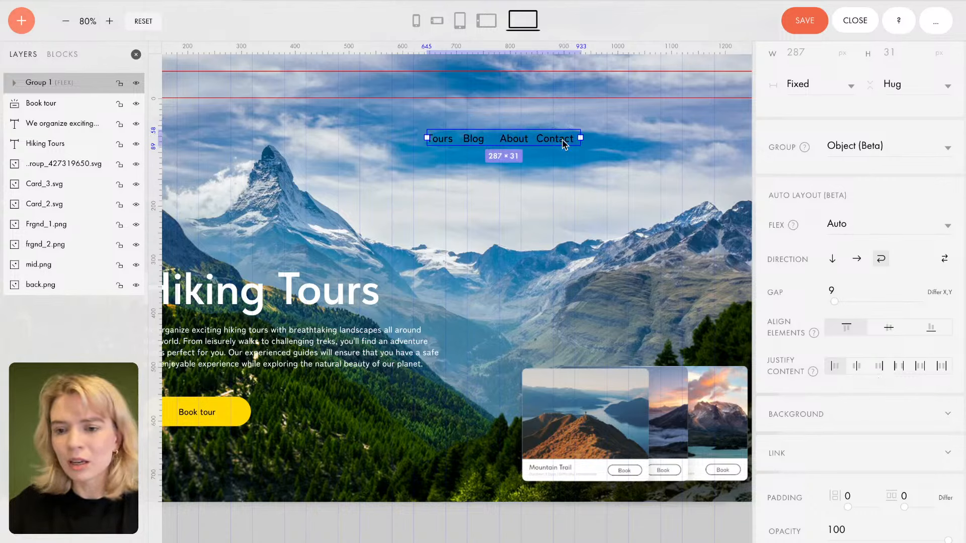
Step: Lay out the navigation labels horizontally with a gap of 20 and set the group's width to Hug
{"action": "left_click", "coordinate": [857, 260]}
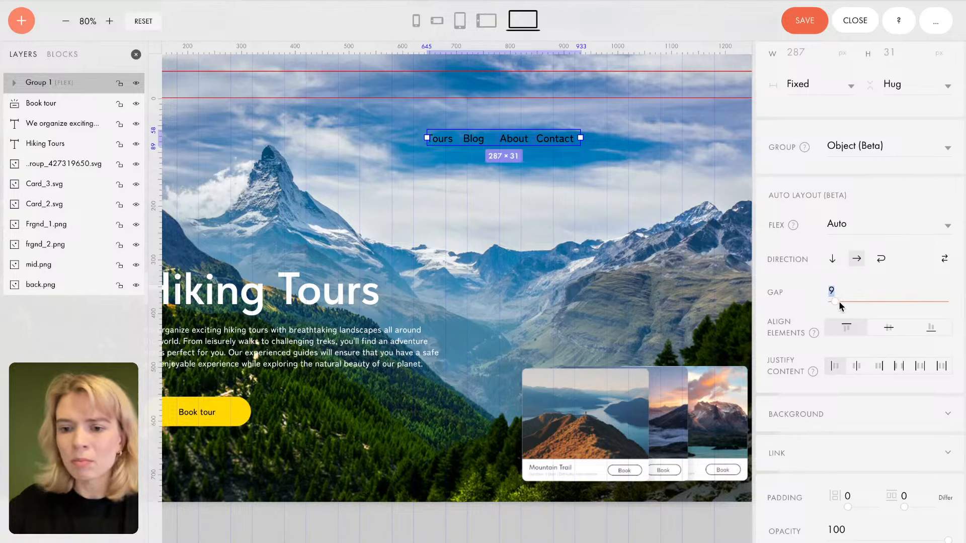
{"action": "left_click_drag", "start_coordinate": [841, 304], "coordinate": [839, 304]}
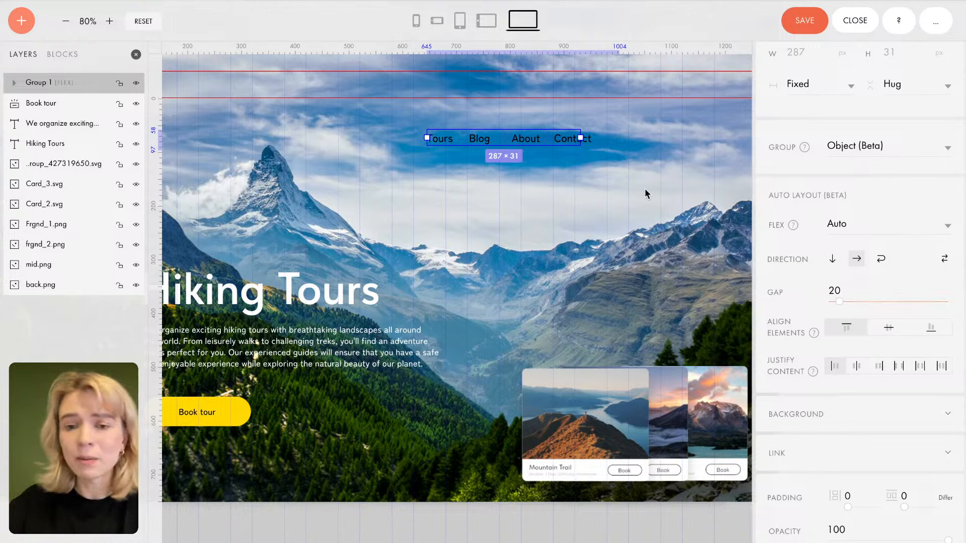
{"action": "left_click_drag", "start_coordinate": [582, 138], "coordinate": [598, 138]}
{"action": "left_click", "coordinate": [810, 90]}
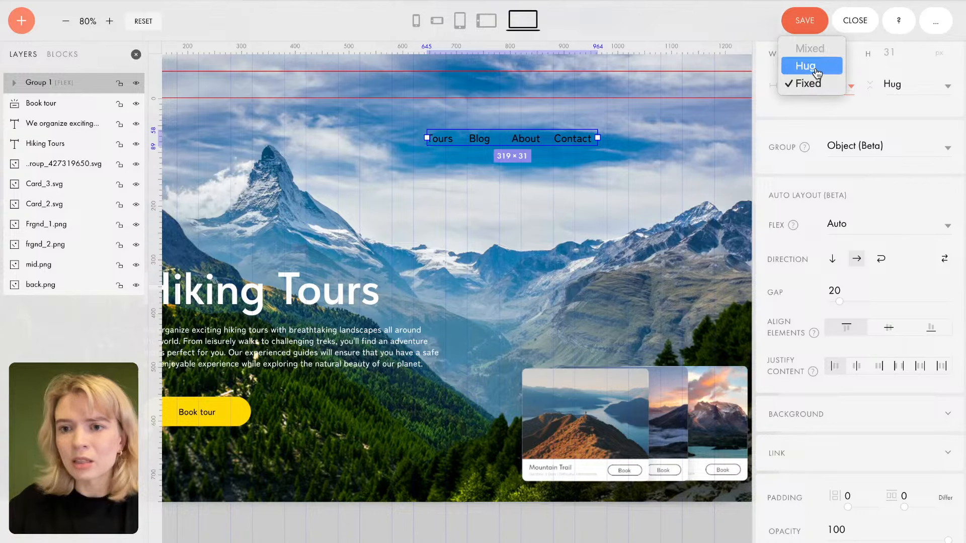
{"action": "left_click", "coordinate": [805, 66]}
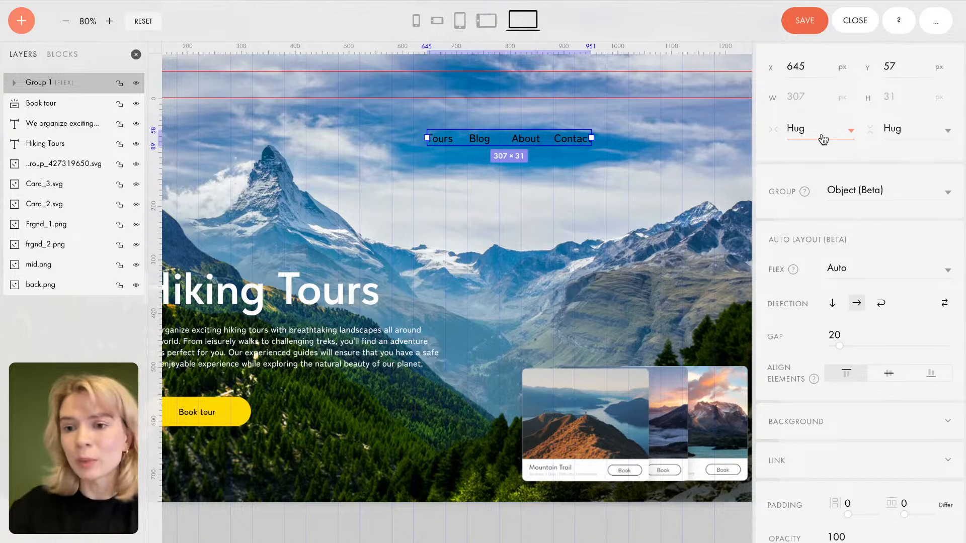
Step: Give the navigation group a solid white #FFFFFF background
{"action": "scroll", "coordinate": [829, 247], "scroll_direction": "down", "scroll_amount": 2}
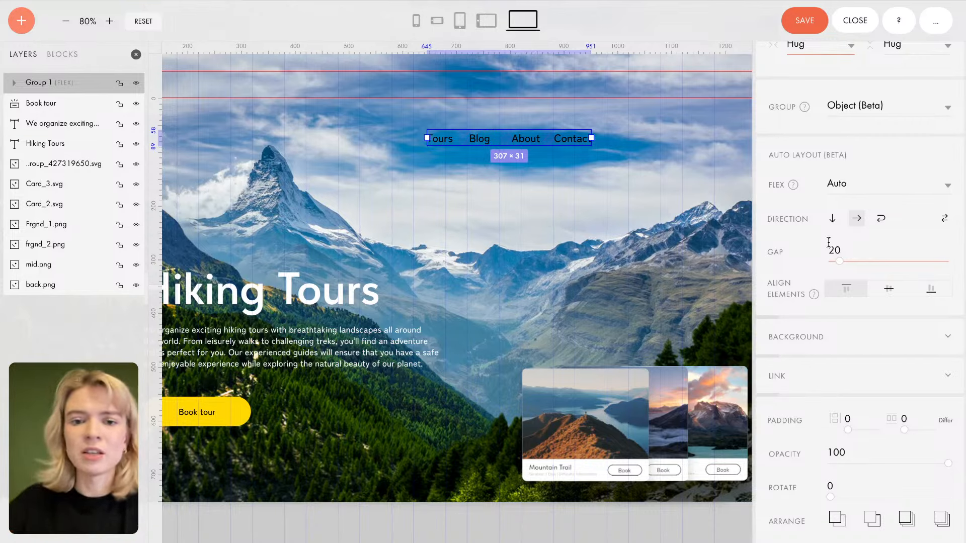
{"action": "left_click", "coordinate": [847, 341]}
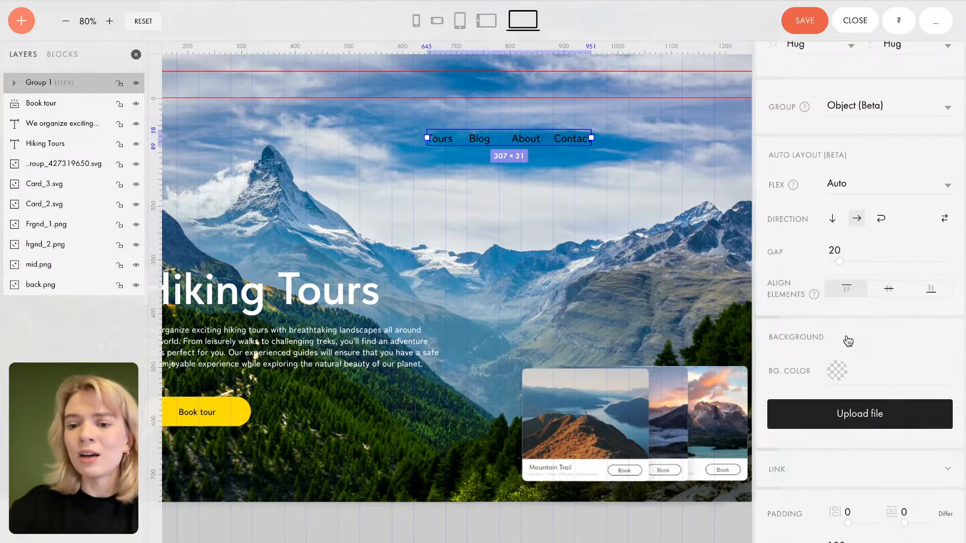
{"action": "scroll", "coordinate": [846, 352], "scroll_direction": "down", "scroll_amount": 1}
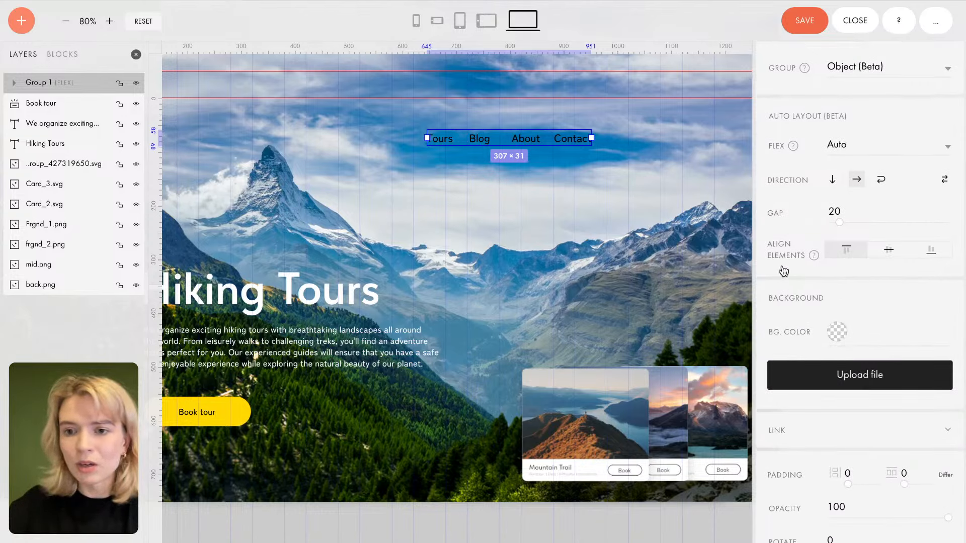
{"action": "left_click", "coordinate": [835, 329]}
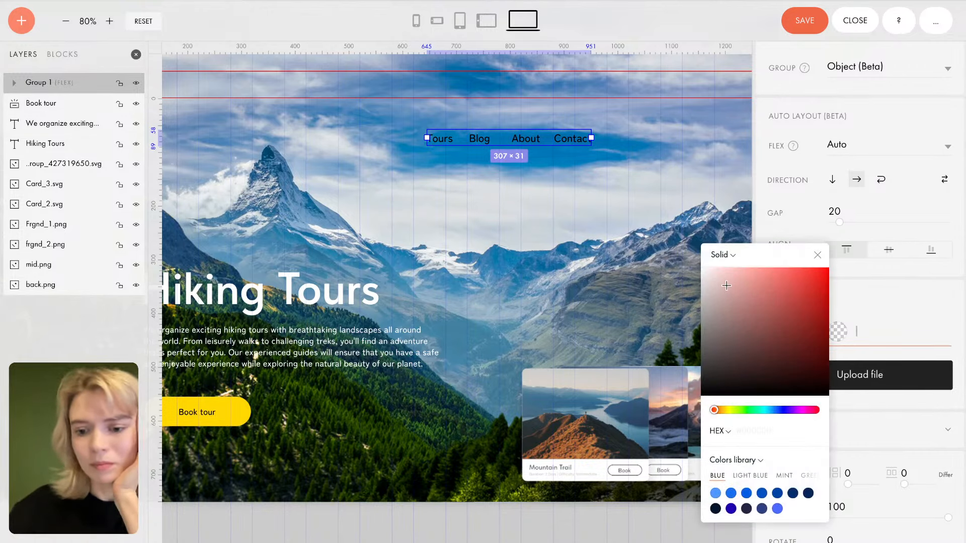
{"action": "left_click_drag", "start_coordinate": [727, 290], "coordinate": [667, 249]}
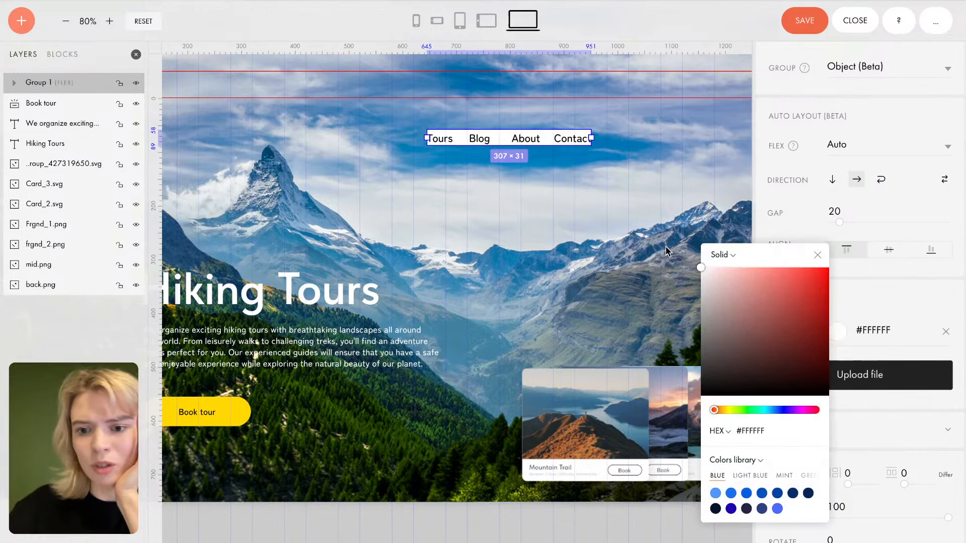
{"action": "left_click", "coordinate": [818, 255]}
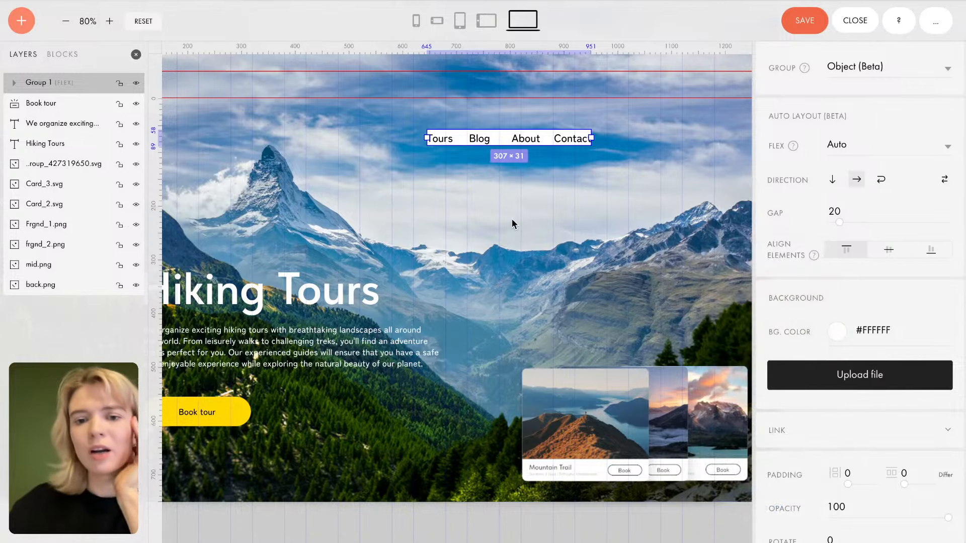
Step: Add a period at the end of the Contact label's text and inspect the white background's edge up close
{"action": "left_click", "coordinate": [574, 141]}
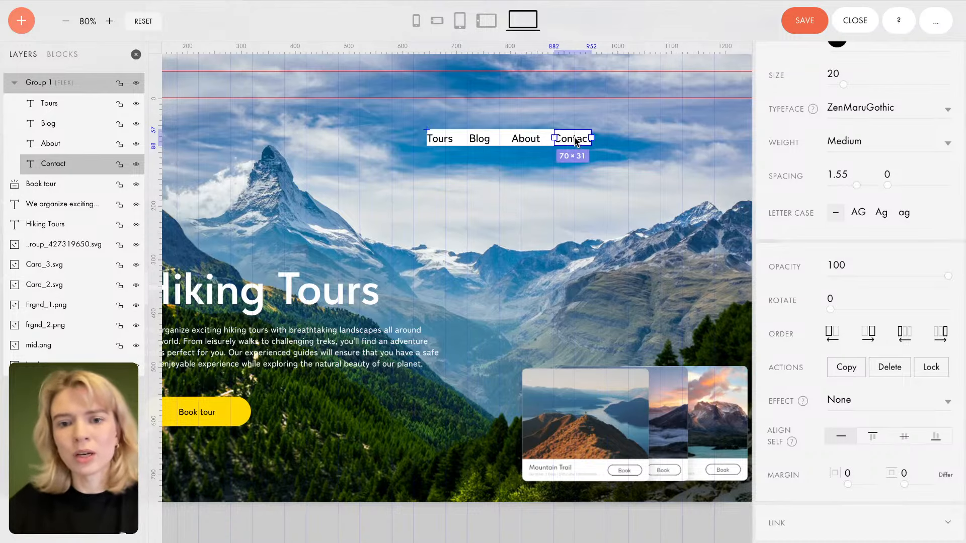
{"action": "double_click", "coordinate": [574, 141]}
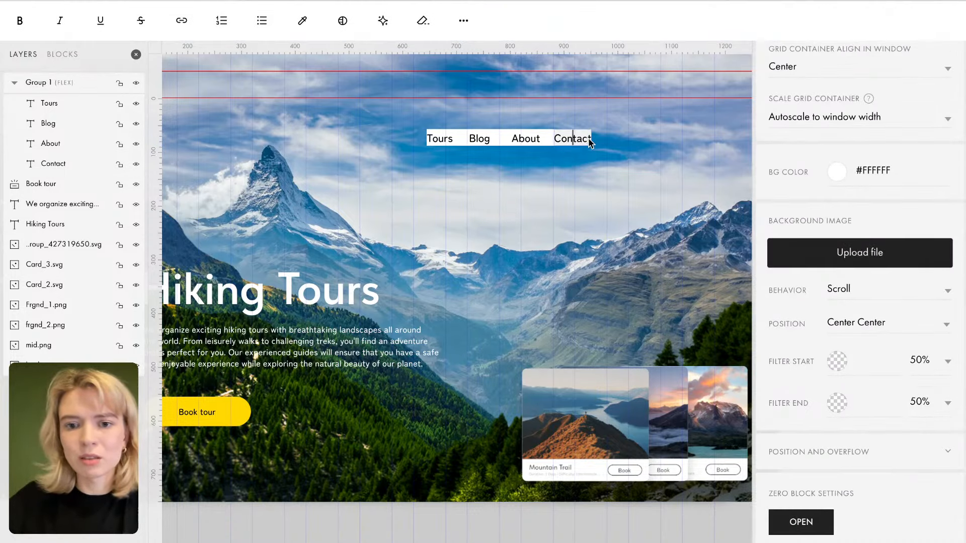
{"action": "double_click", "coordinate": [567, 137]}
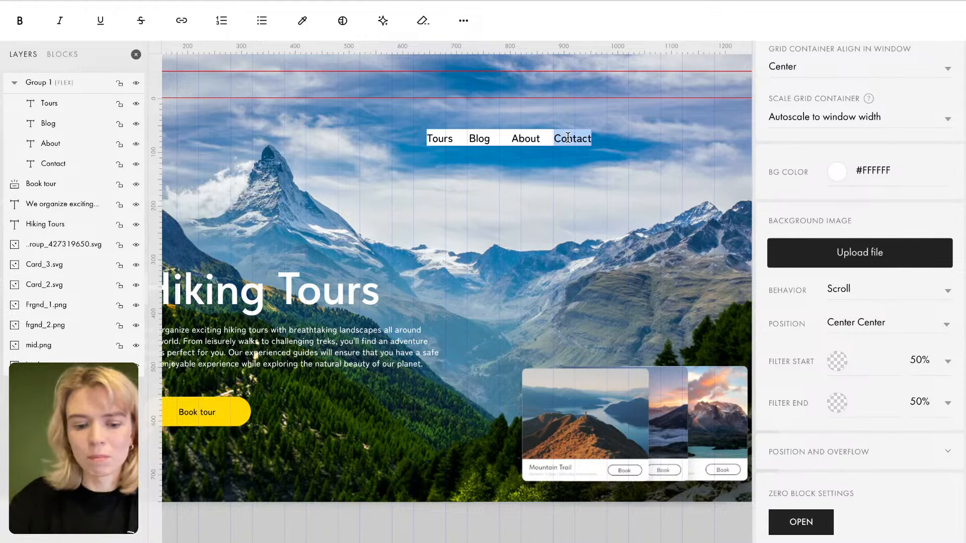
{"action": "key", "text": "Right"}
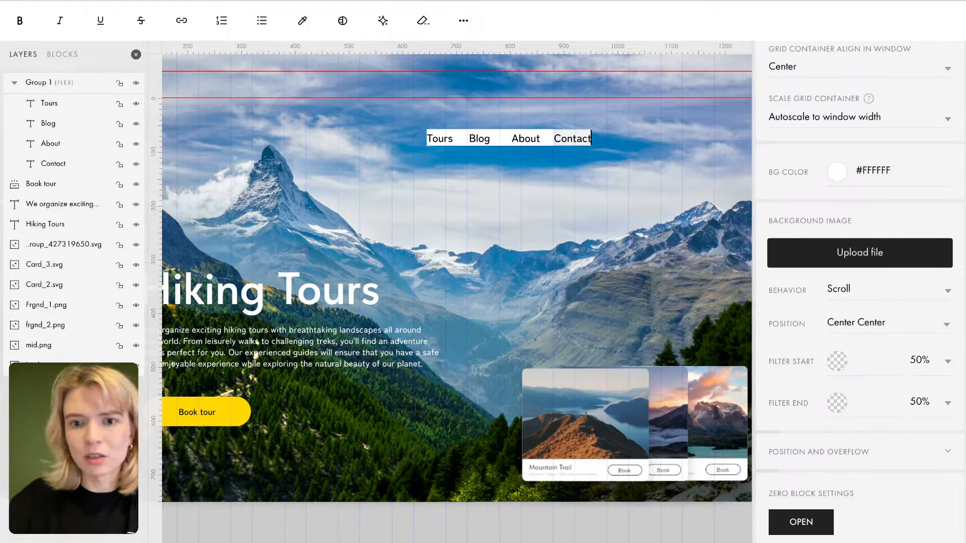
{"action": "type", "text": "."}
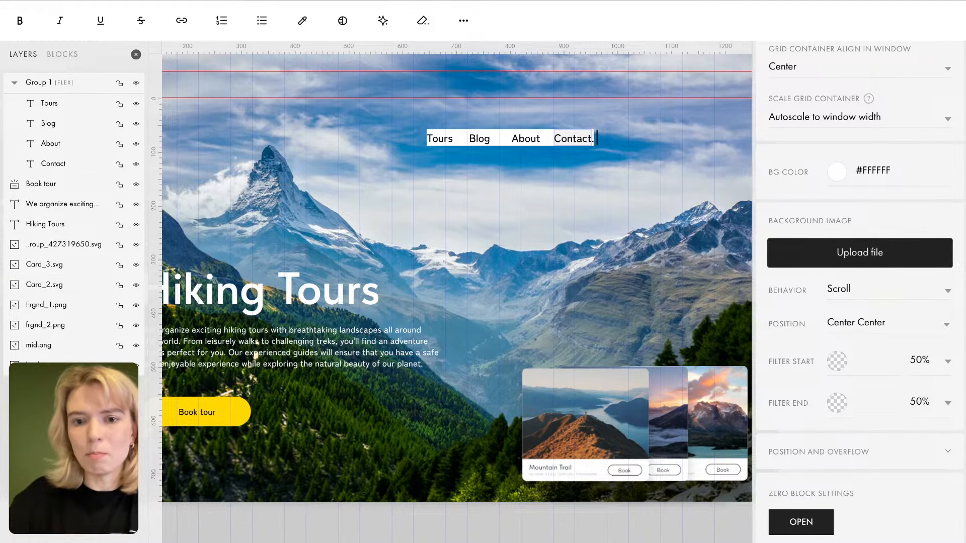
{"action": "double_click", "coordinate": [583, 139]}
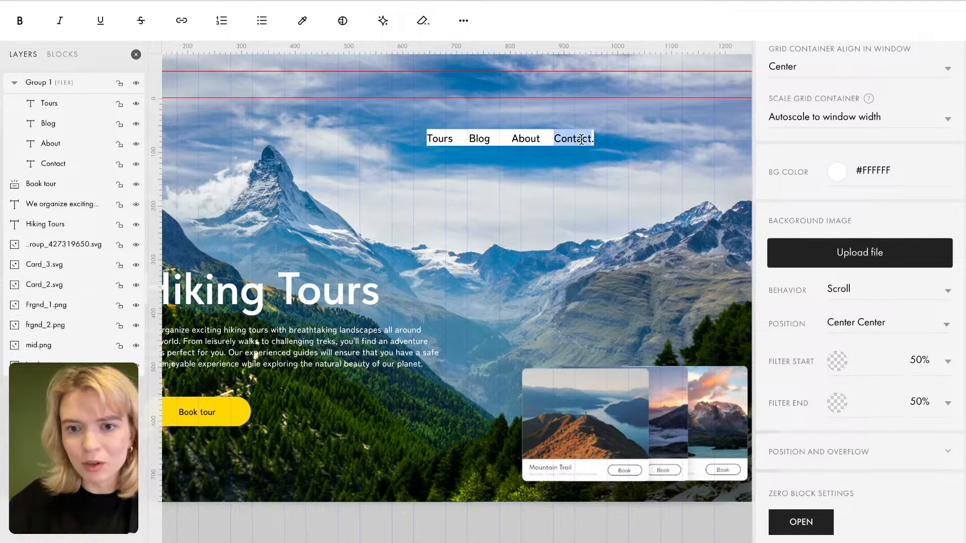
{"action": "scroll", "coordinate": [582, 140], "scroll_direction": "up", "scroll_amount": 3}
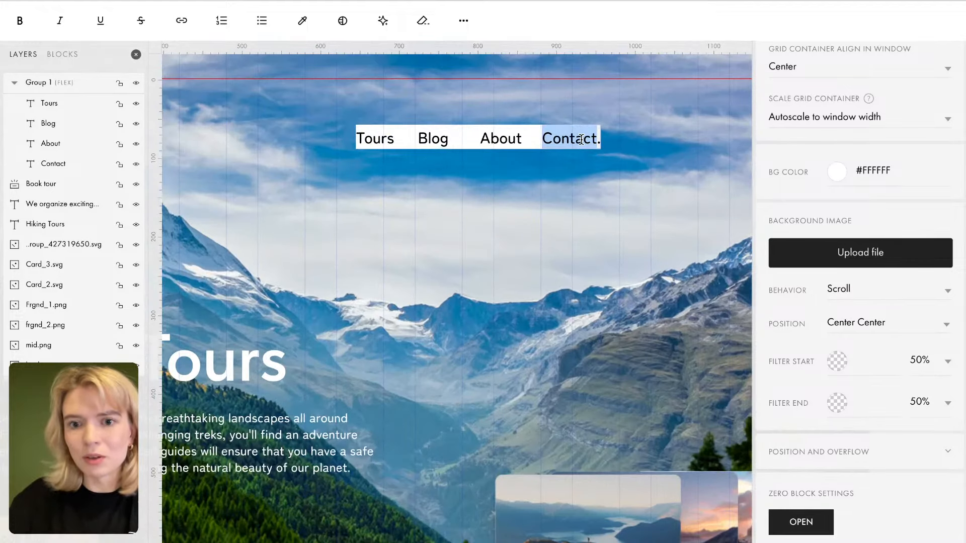
{"action": "left_click", "coordinate": [581, 140]}
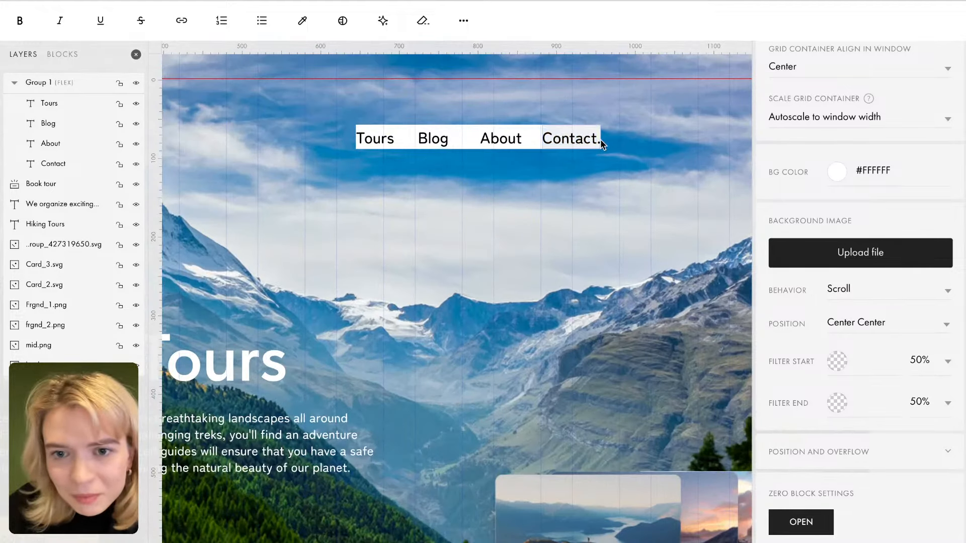
Step: Remove the period from the end of the Contact label's text
{"action": "double_click", "coordinate": [591, 140]}
{"action": "key", "text": "Right"}
{"action": "key", "text": "Right"}
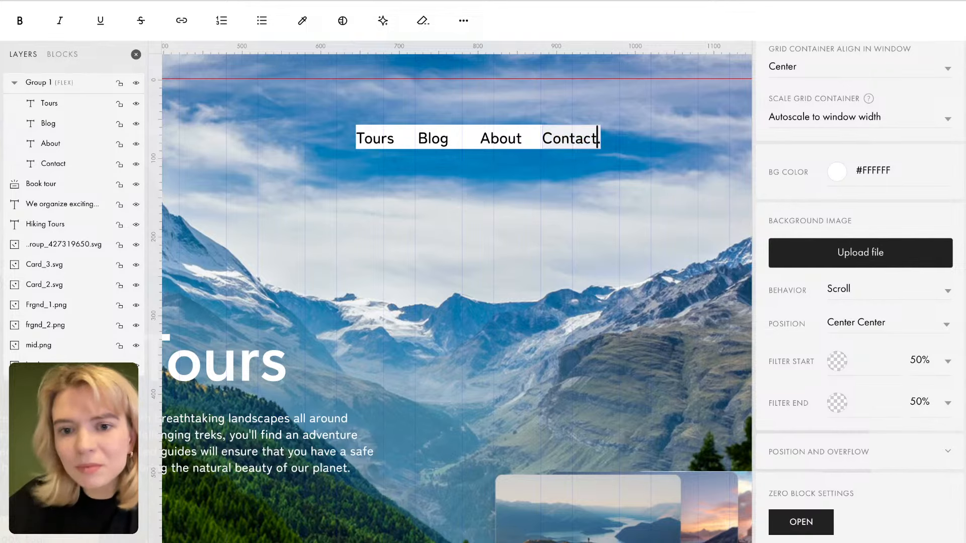
{"action": "key", "text": "BackSpace"}
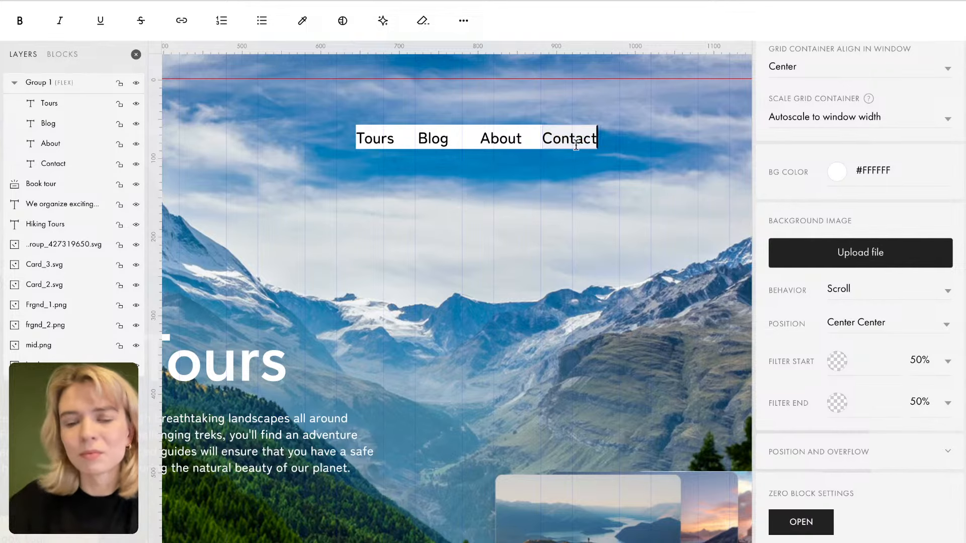
{"action": "left_click", "coordinate": [478, 186]}
{"action": "scroll", "coordinate": [470, 138], "scroll_direction": "down", "scroll_amount": 2}
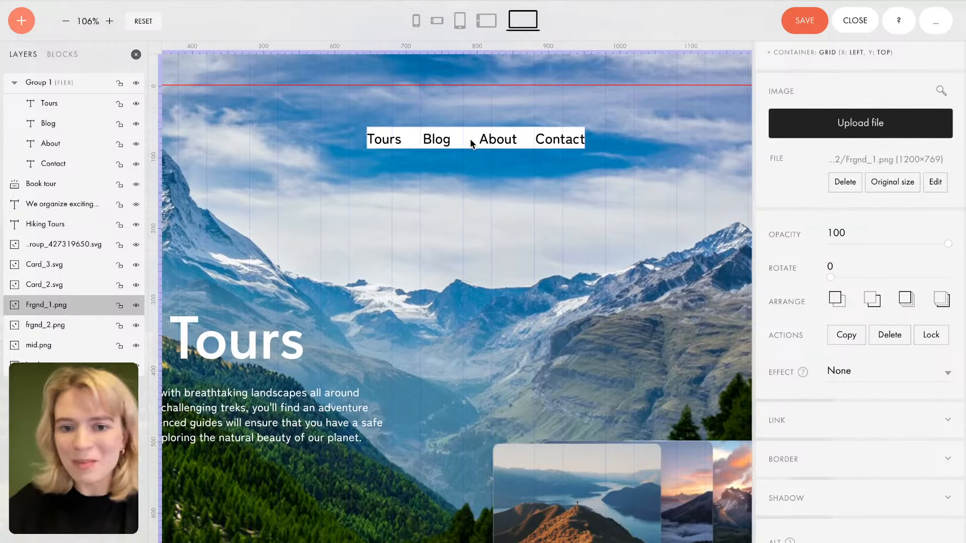
Step: Set the navigation group's padding to 30 horizontally and 10 vertically
{"action": "left_click", "coordinate": [470, 138]}
{"action": "scroll", "coordinate": [812, 382], "scroll_direction": "down", "scroll_amount": 3}
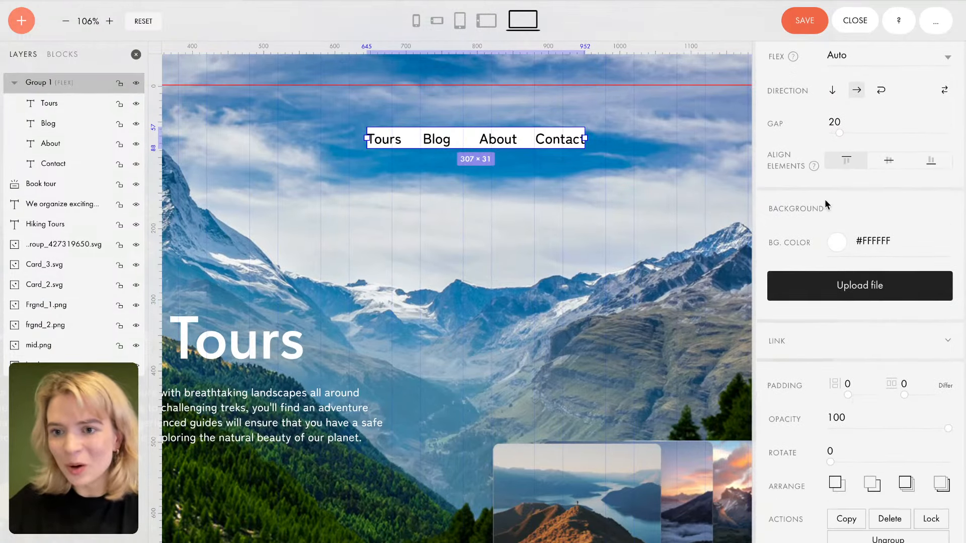
{"action": "scroll", "coordinate": [826, 199], "scroll_direction": "up", "scroll_amount": 2}
{"action": "scroll", "coordinate": [825, 203], "scroll_direction": "up", "scroll_amount": 2}
{"action": "scroll", "coordinate": [826, 204], "scroll_direction": "down", "scroll_amount": 4}
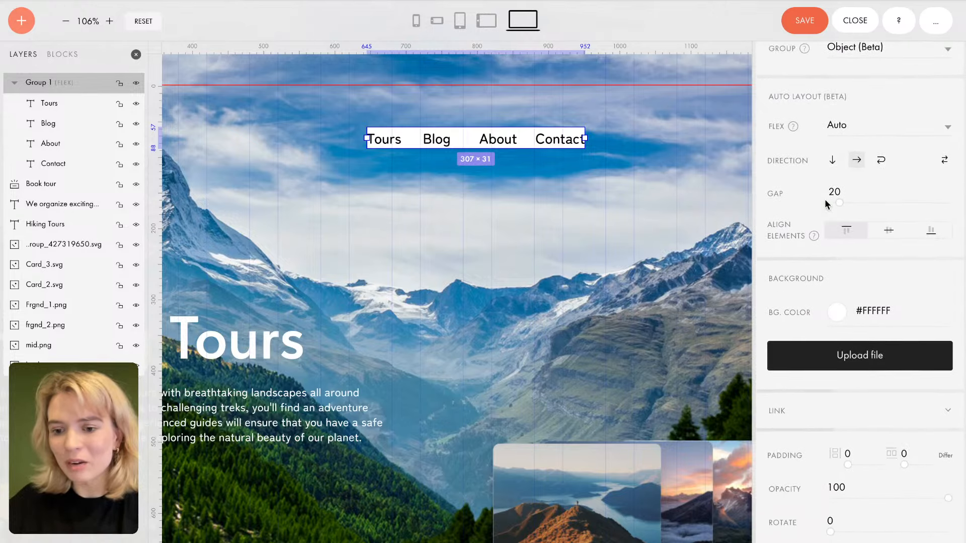
{"action": "left_click_drag", "start_coordinate": [851, 404], "coordinate": [861, 404]}
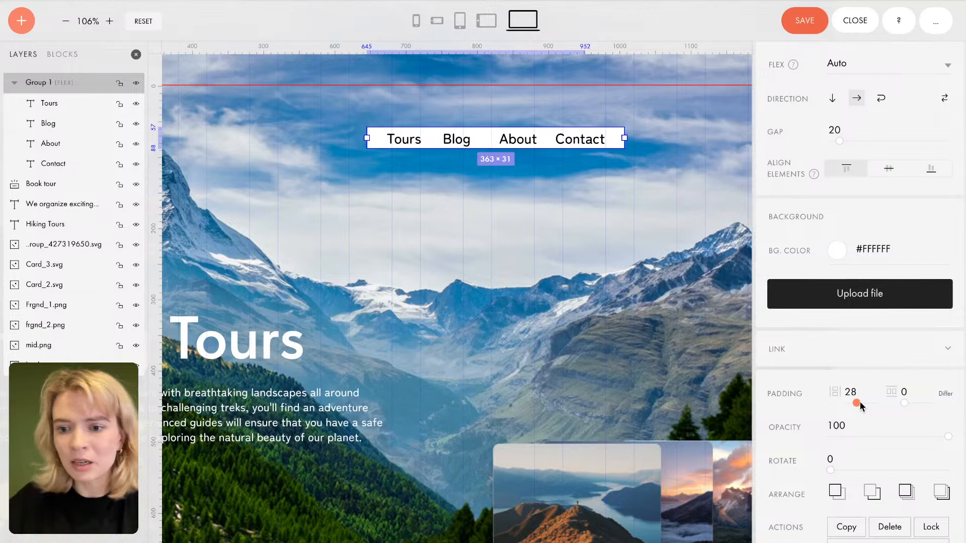
{"action": "double_click", "coordinate": [860, 394]}
{"action": "type", "text": "30"}
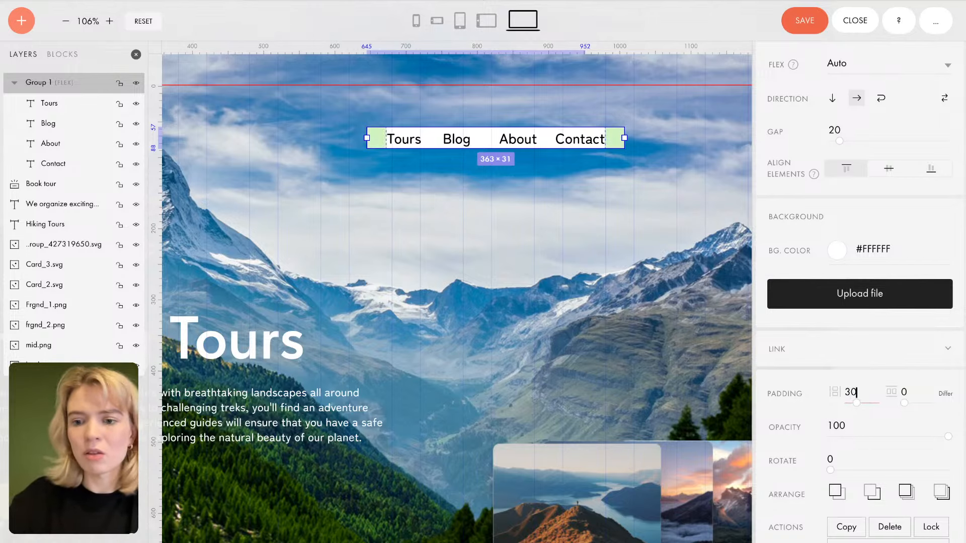
{"action": "double_click", "coordinate": [912, 390]}
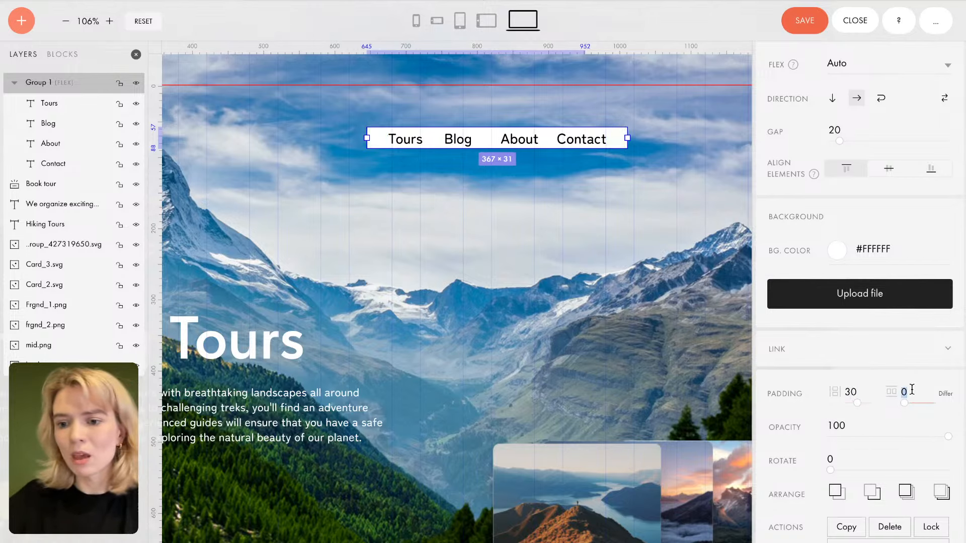
{"action": "type", "text": "10"}
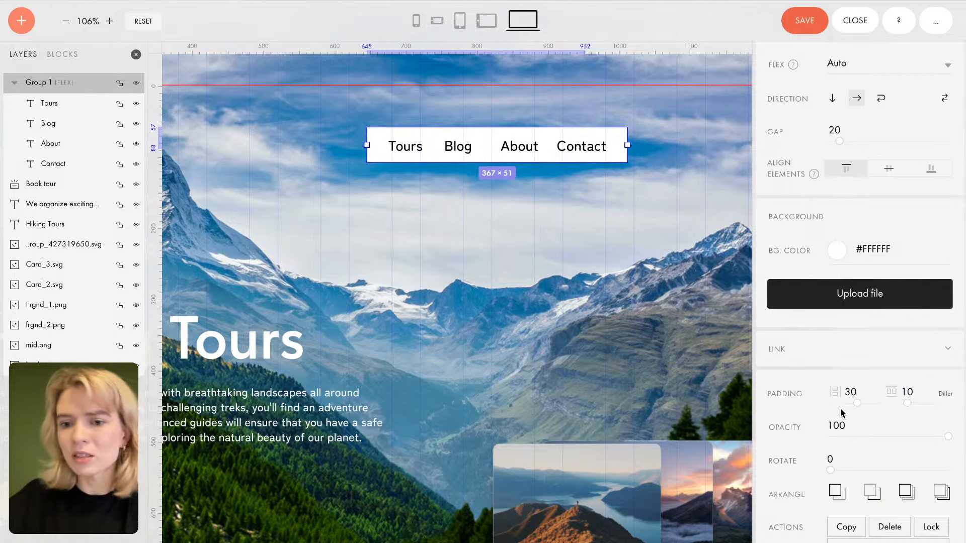
Step: Round the navigation group's corners with a border radius of 100
{"action": "scroll", "coordinate": [859, 436], "scroll_direction": "down", "scroll_amount": 4}
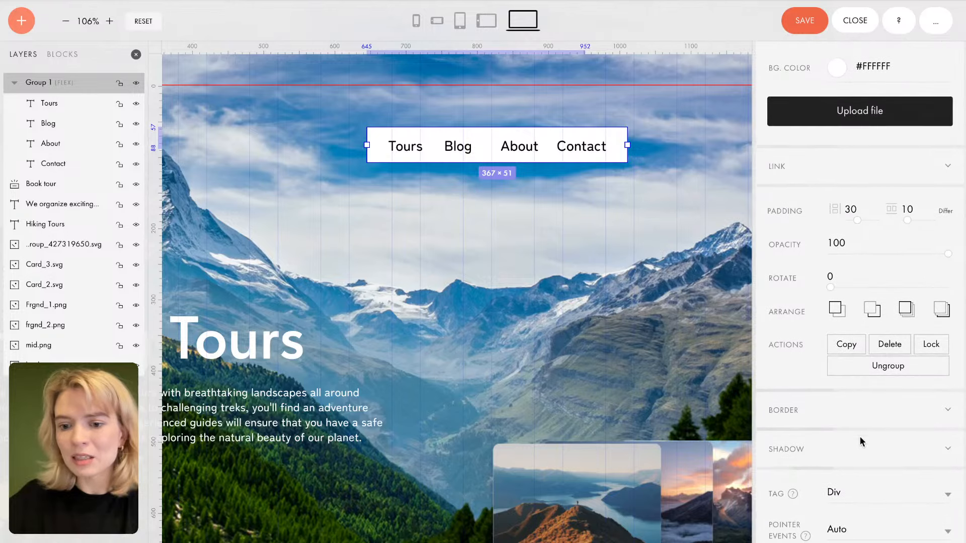
{"action": "left_click", "coordinate": [820, 418]}
{"action": "scroll", "coordinate": [820, 418], "scroll_direction": "down", "scroll_amount": 3}
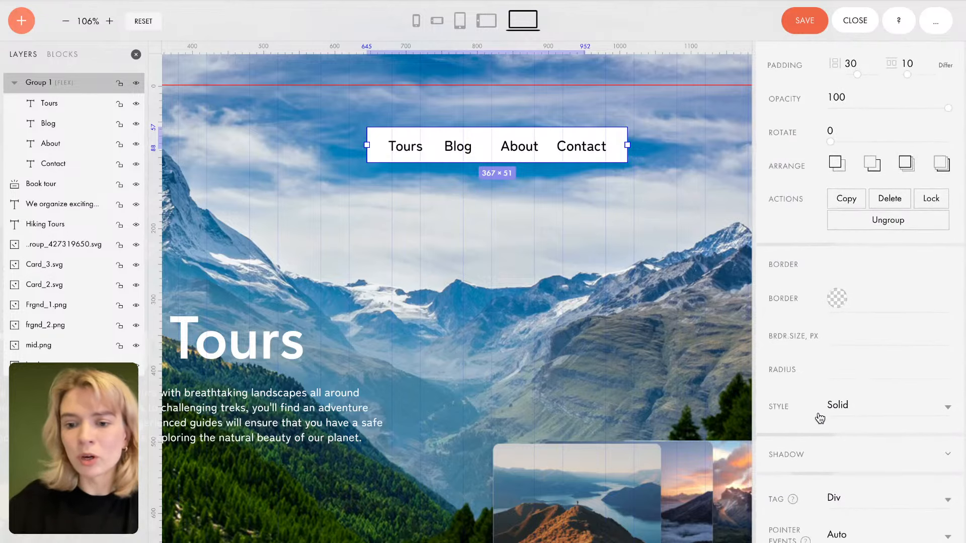
{"action": "left_click", "coordinate": [847, 373]}
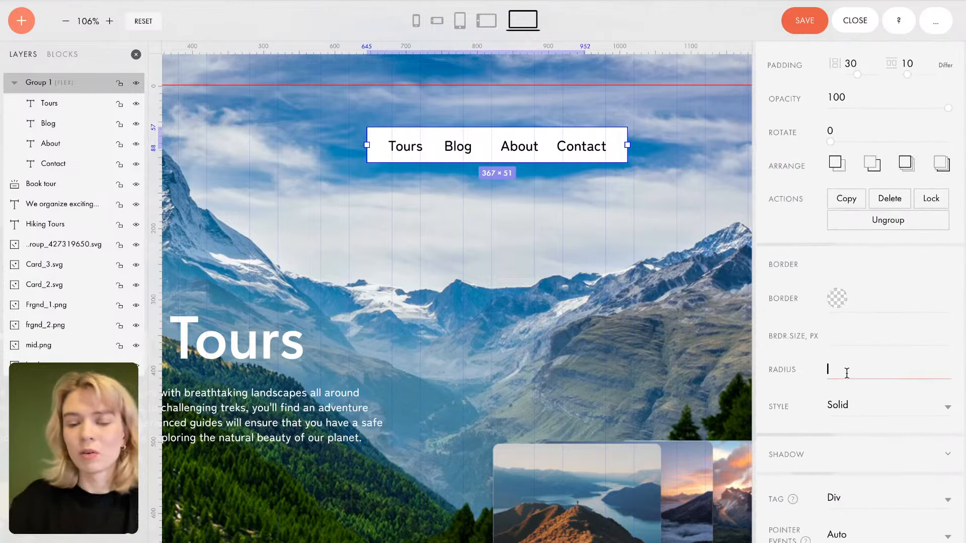
{"action": "type", "text": "100"}
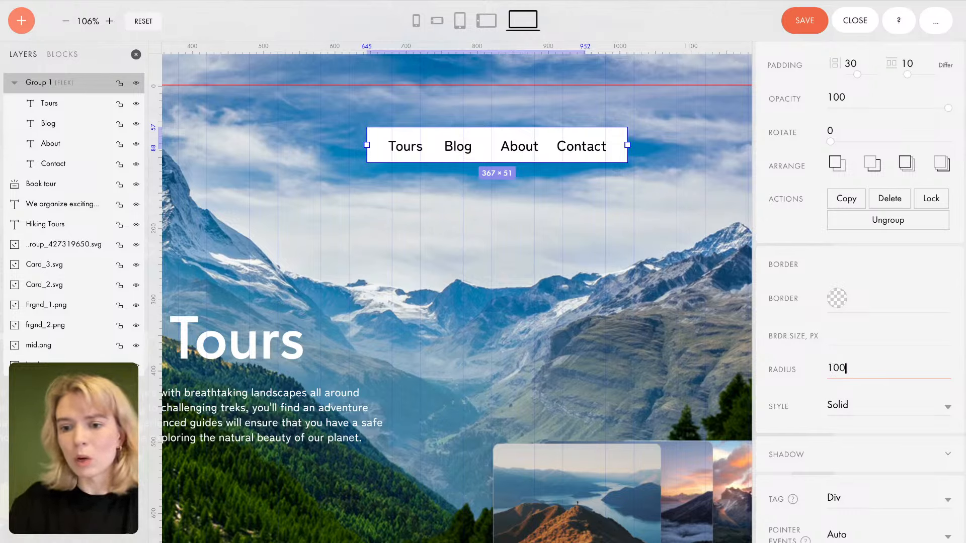
{"action": "key", "text": "Return"}
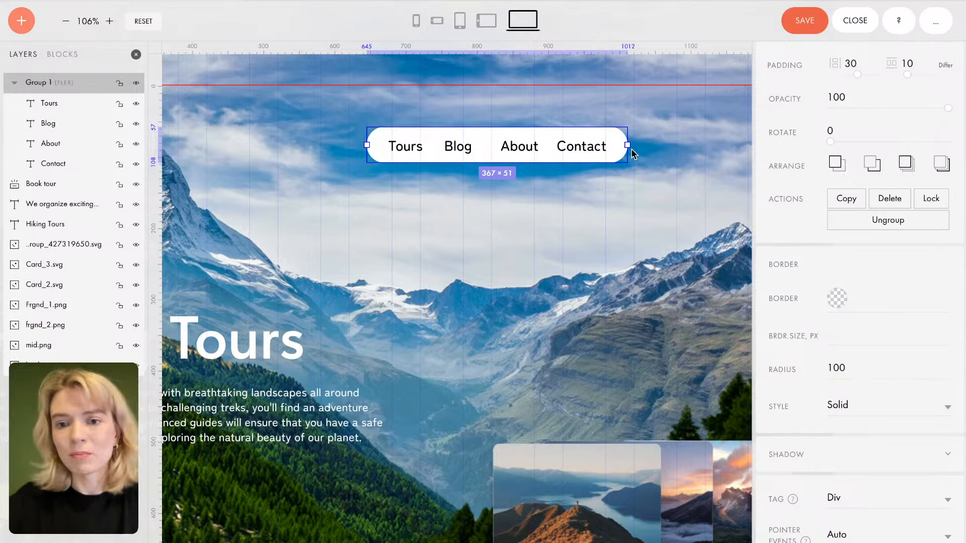
Step: Move the navigation group to the upper right of the hero section at X 880, Y 13 px
{"action": "mouse_move", "coordinate": [538, 156]}
{"action": "left_mouse_down"}
{"action": "mouse_move", "coordinate": [649, 126]}
{"action": "mouse_move", "coordinate": [651, 113]}
{"action": "left_mouse_up"}
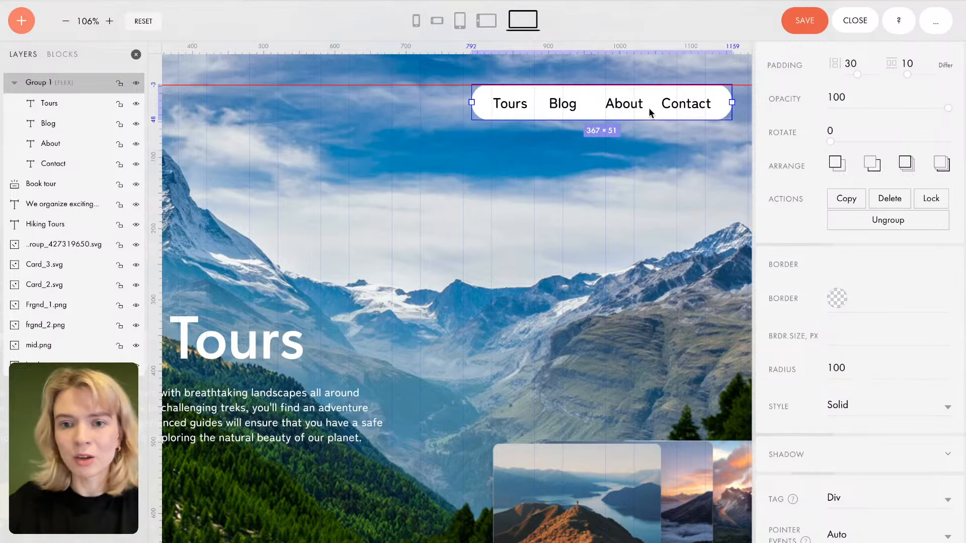
{"action": "scroll", "coordinate": [604, 174], "scroll_direction": "right", "scroll_amount": 2}
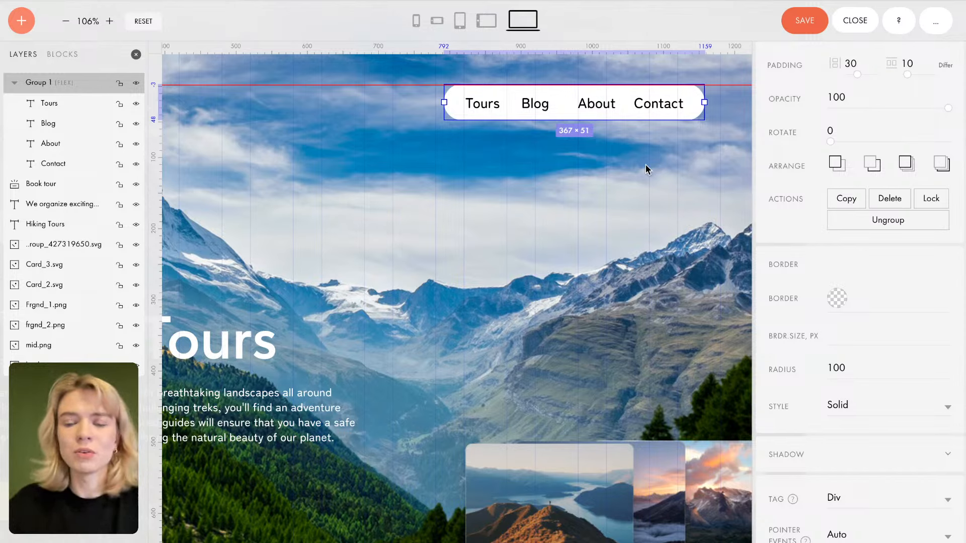
{"action": "left_click_drag", "start_coordinate": [642, 107], "coordinate": [634, 109]}
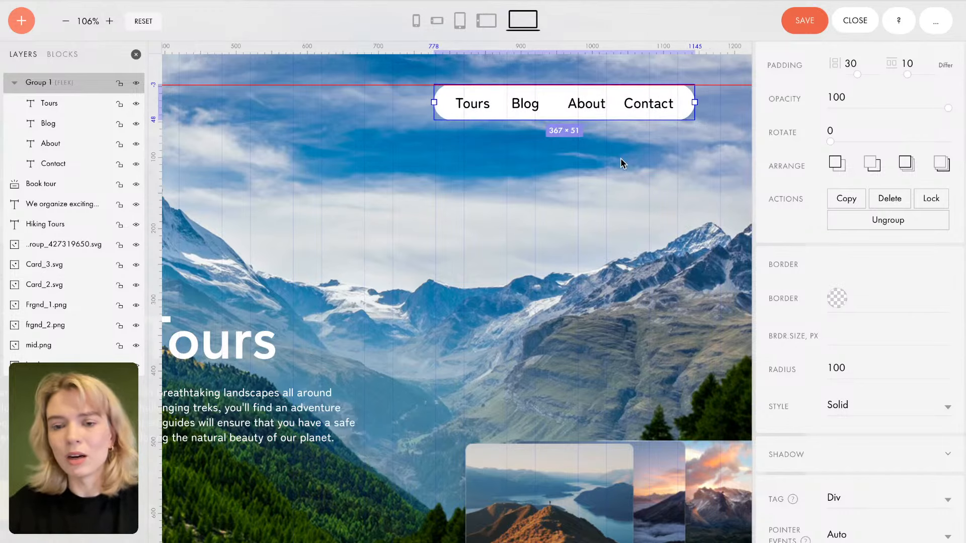
{"action": "scroll", "coordinate": [621, 158], "scroll_direction": "down", "scroll_amount": 3}
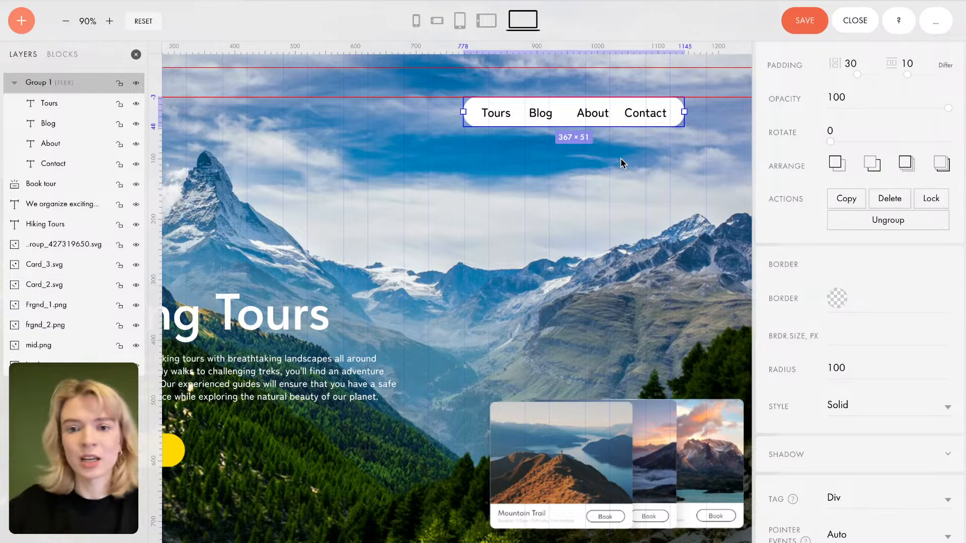
{"action": "left_click_drag", "start_coordinate": [608, 121], "coordinate": [668, 132]}
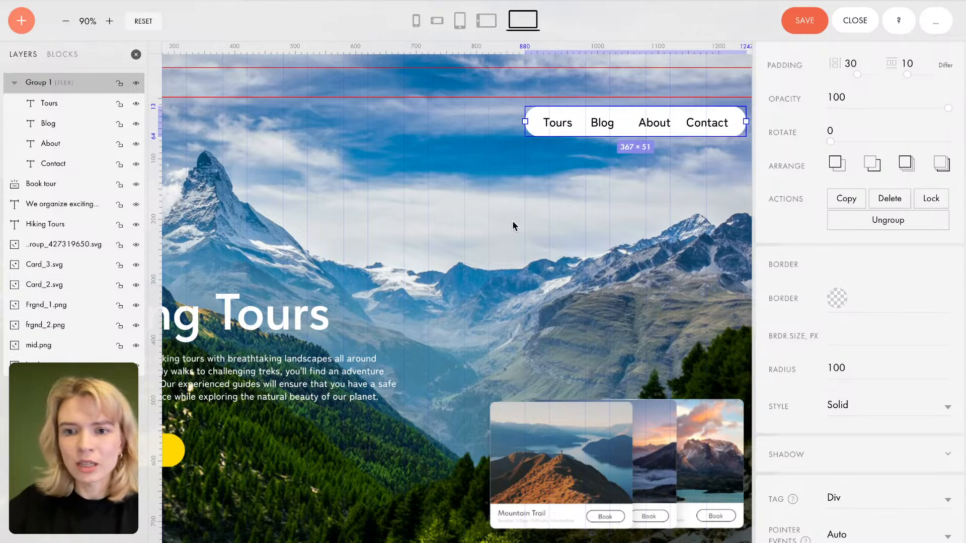
{"action": "scroll", "coordinate": [463, 263], "scroll_direction": "down", "scroll_amount": 3}
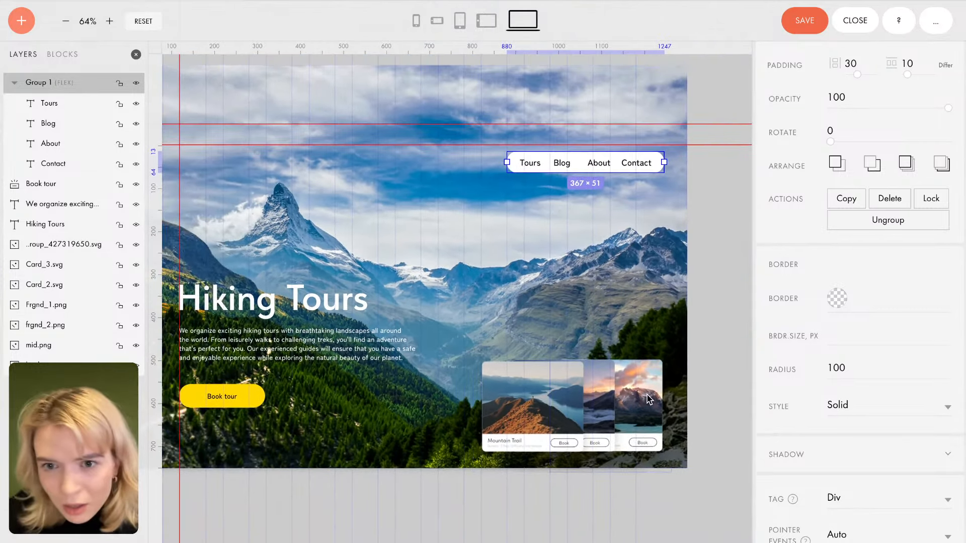
Step: Shift the front tour card to X 720 px and the rearmost card leftward, and move the navigation group to X 819, Y 18 px
{"action": "left_click", "coordinate": [648, 397]}
{"action": "left_click_drag", "start_coordinate": [541, 396], "coordinate": [506, 396]}
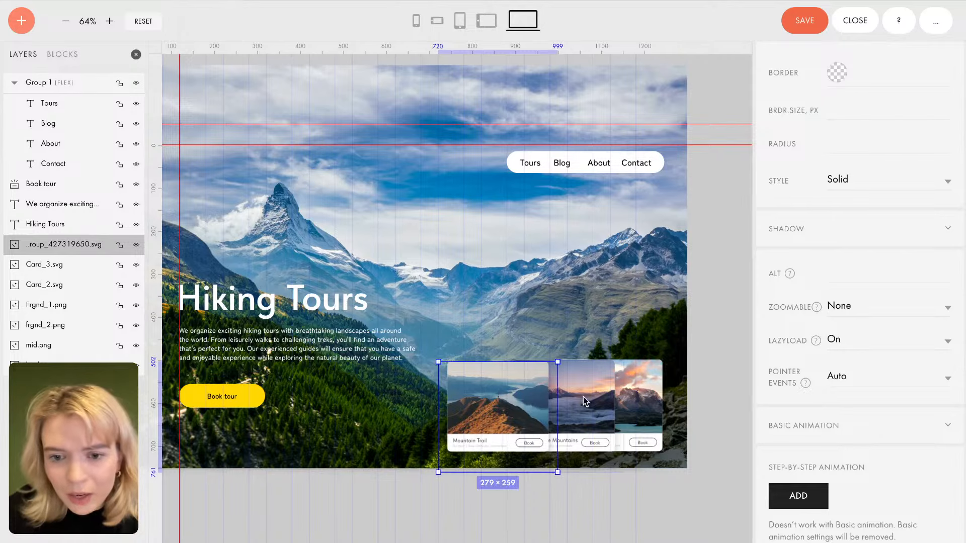
{"action": "left_click_drag", "start_coordinate": [622, 396], "coordinate": [597, 397]}
{"action": "left_click", "coordinate": [619, 177]}
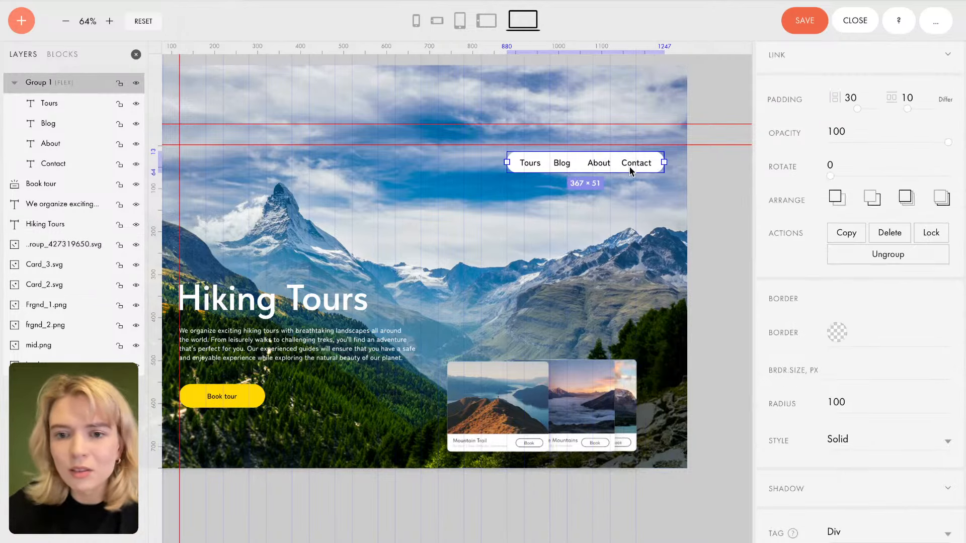
{"action": "left_click_drag", "start_coordinate": [620, 171], "coordinate": [597, 172]}
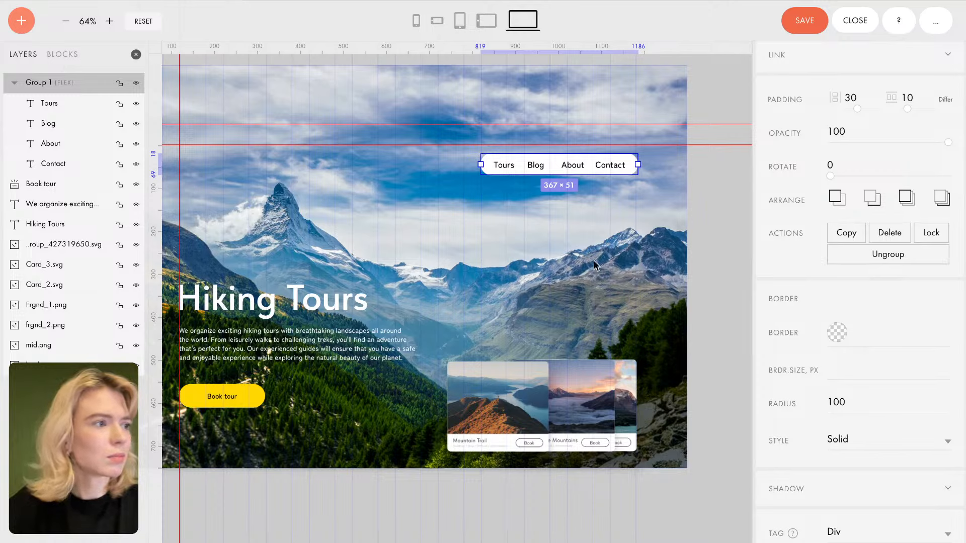
Step: Spread the three tour cards leftward into an overlapping row, with Card_3 at X 780 and Card_2 at X 920
{"action": "left_click", "coordinate": [516, 409]}
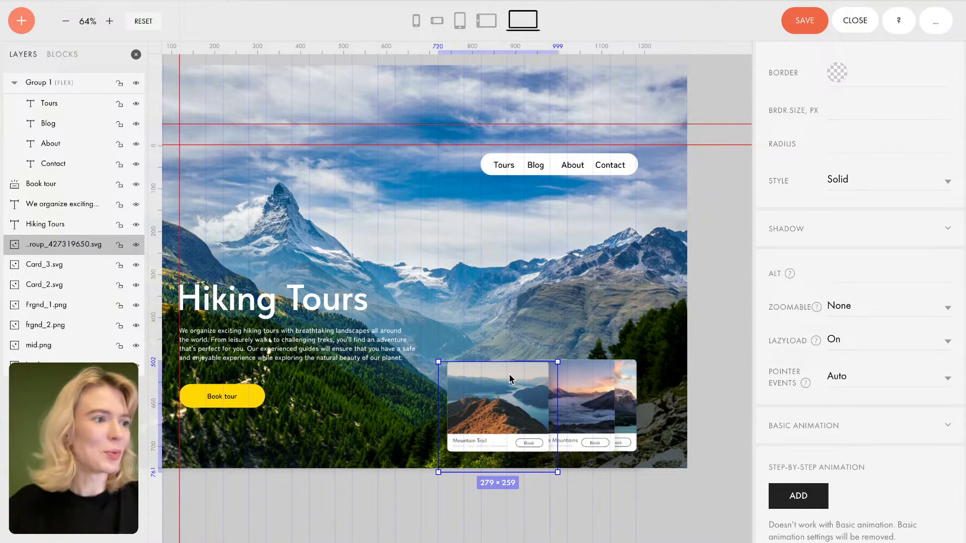
{"action": "left_click_drag", "start_coordinate": [510, 375], "coordinate": [476, 376]}
{"action": "left_click_drag", "start_coordinate": [564, 376], "coordinate": [520, 376]}
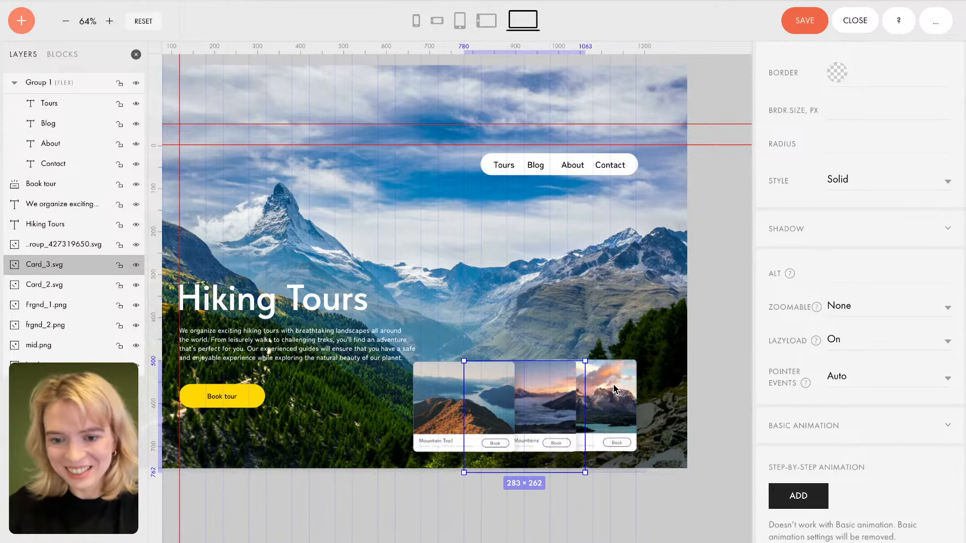
{"action": "left_click", "coordinate": [613, 386]}
{"action": "left_click_drag", "start_coordinate": [608, 386], "coordinate": [606, 385]}
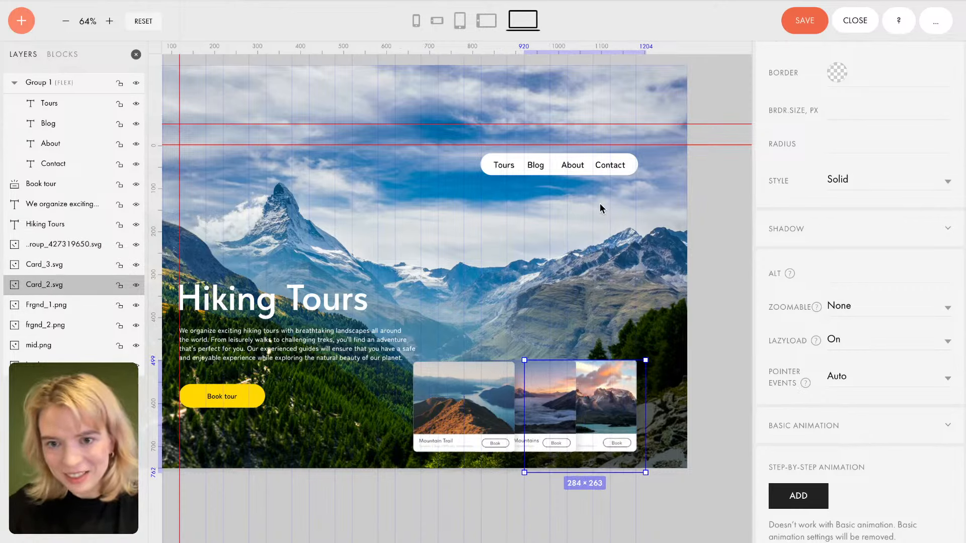
Step: Move the navigation menu group up to Y 15 and place a vertical guide along its right edge
{"action": "left_click", "coordinate": [624, 169]}
{"action": "left_click_drag", "start_coordinate": [624, 169], "coordinate": [632, 170]}
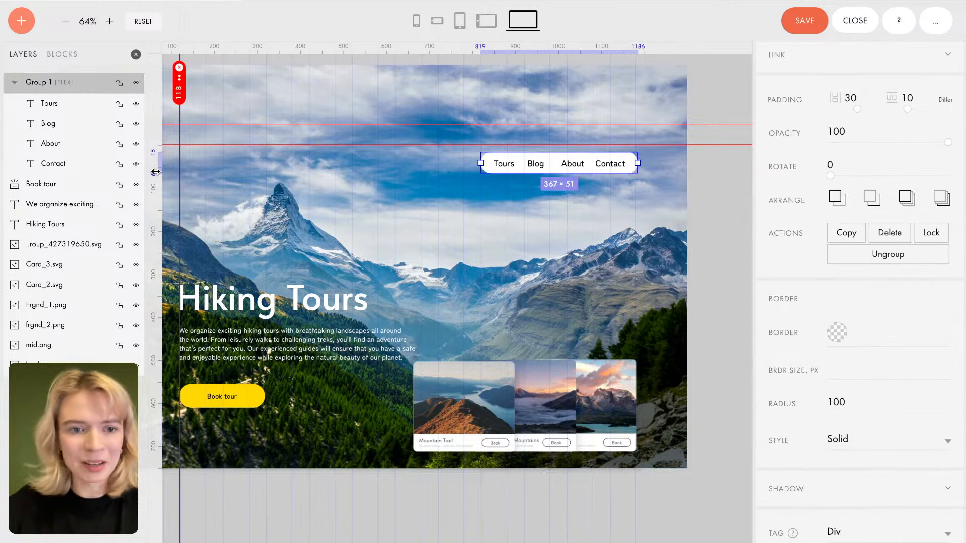
{"action": "left_click_drag", "start_coordinate": [156, 174], "coordinate": [638, 178]}
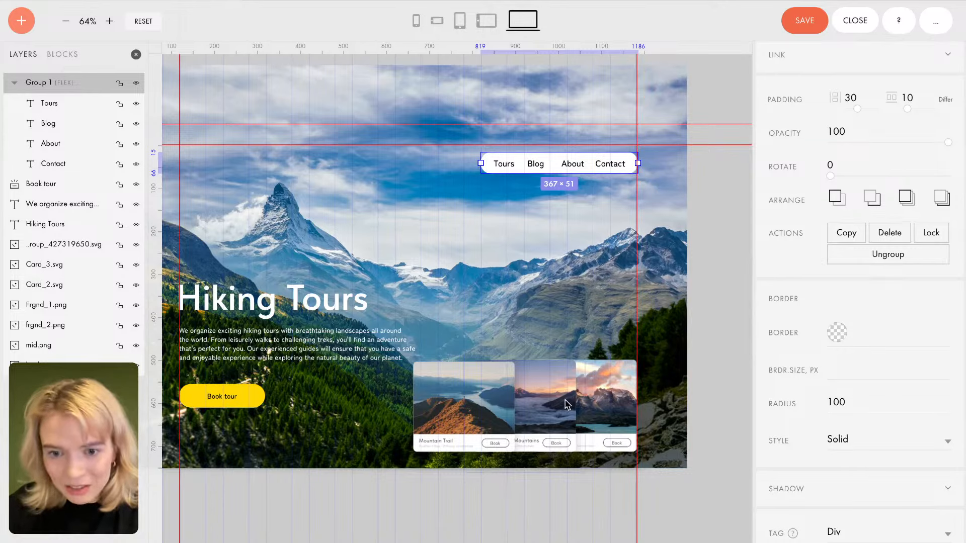
Step: Restack the cards with Card_3 at X 880 and the Mountain Trail card at X 820, and save the block
{"action": "left_click_drag", "start_coordinate": [559, 405], "coordinate": [603, 404]}
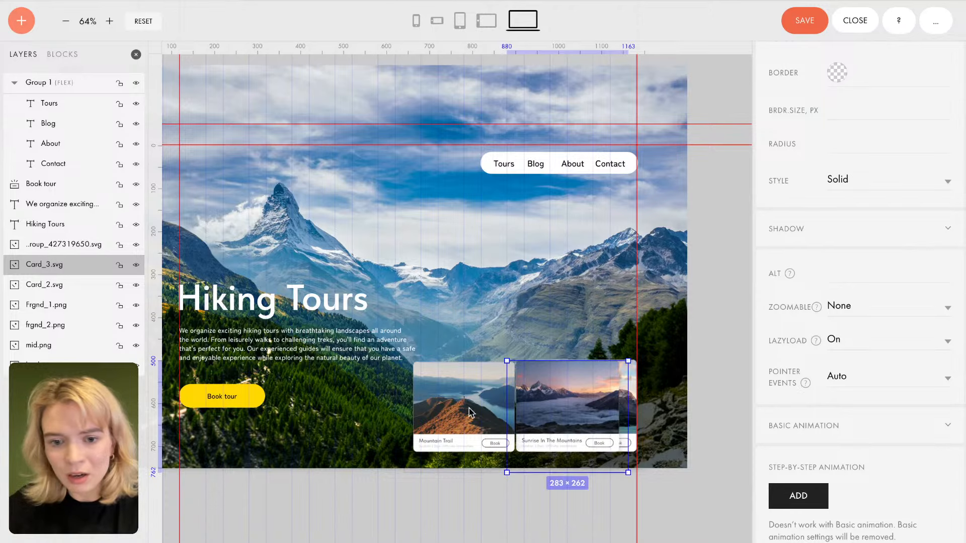
{"action": "left_click_drag", "start_coordinate": [459, 409], "coordinate": [537, 408]}
{"action": "scroll", "coordinate": [537, 408], "scroll_direction": "up", "scroll_amount": 5}
{"action": "scroll", "coordinate": [537, 407], "scroll_direction": "down", "scroll_amount": 4}
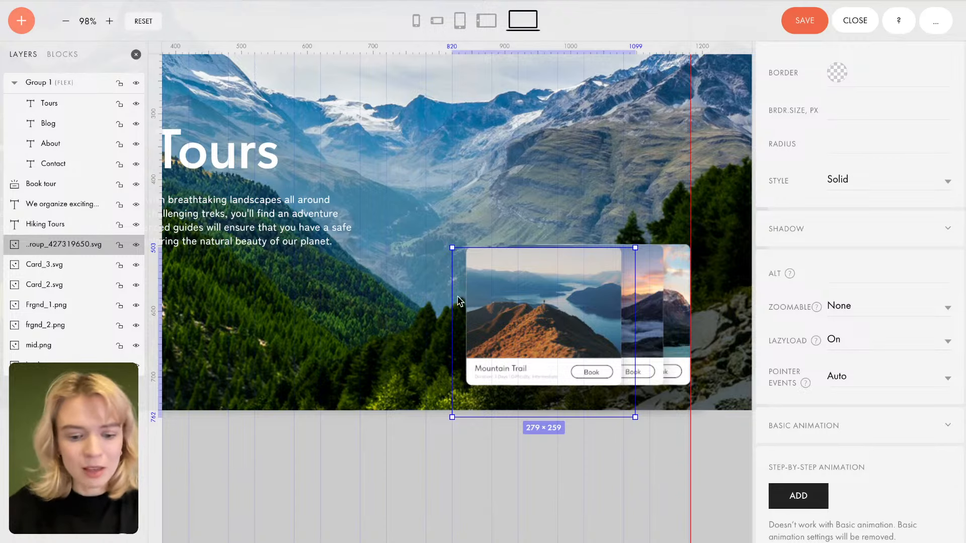
{"action": "left_click", "coordinate": [793, 20]}
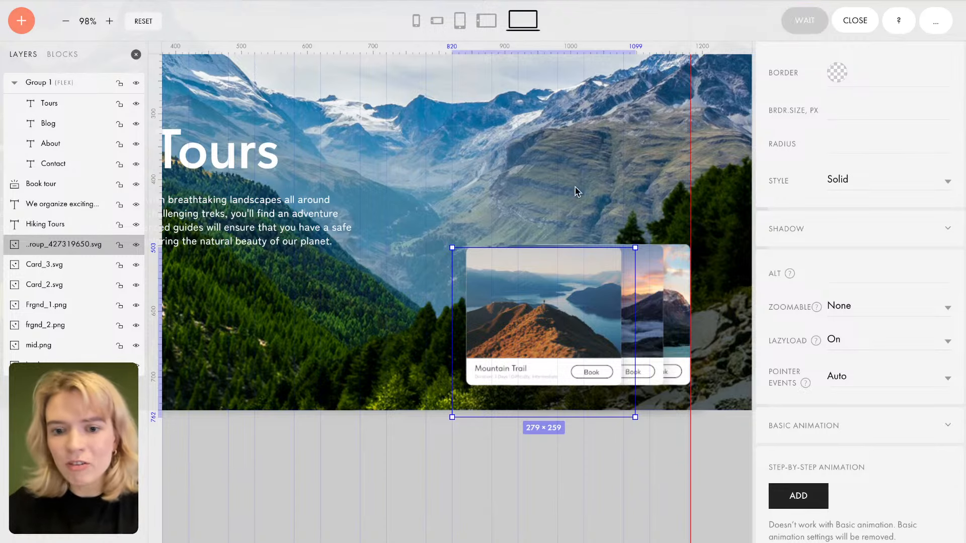
Step: Shift the Mountain Trail card left to X 780
{"action": "scroll", "coordinate": [851, 237], "scroll_direction": "up", "scroll_amount": 8}
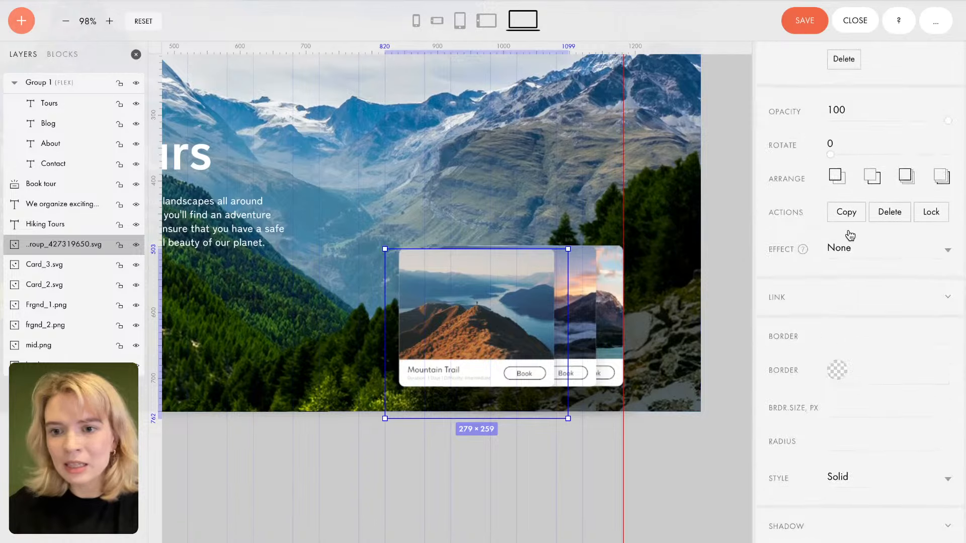
{"action": "left_click_drag", "start_coordinate": [493, 298], "coordinate": [481, 299]}
{"action": "left_click", "coordinate": [572, 287]}
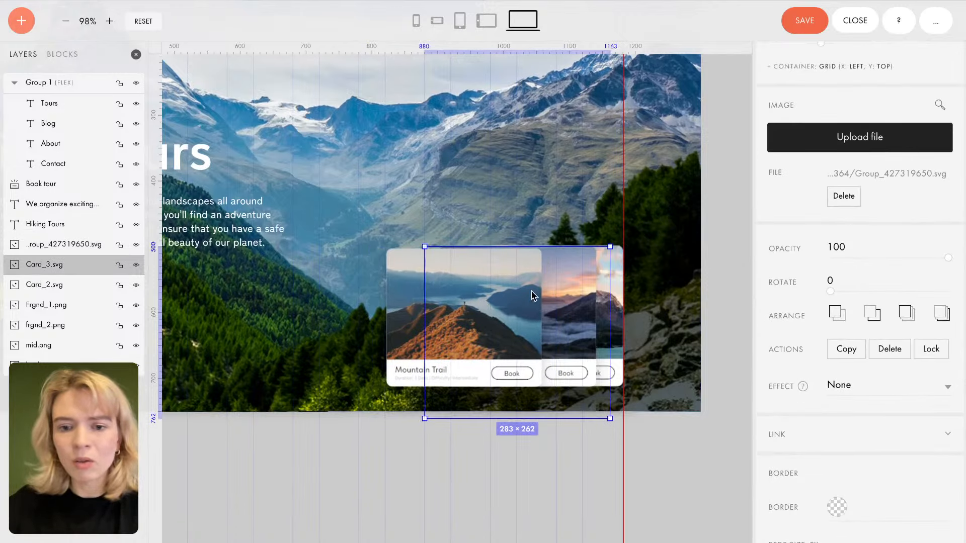
{"action": "left_click", "coordinate": [494, 298]}
{"action": "left_click_drag", "start_coordinate": [467, 286], "coordinate": [454, 287]}
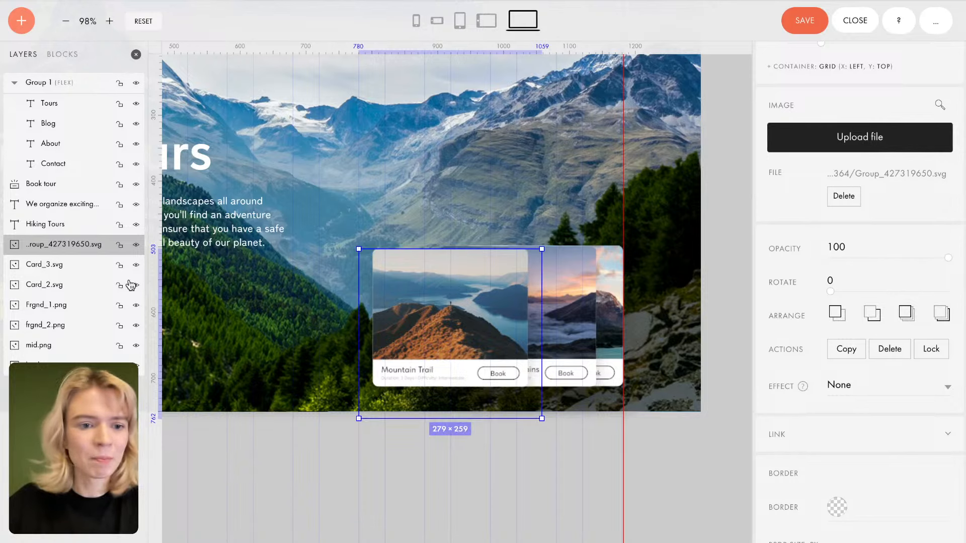
Step: Set the Mountain Trail card's width to 270 px and move it to X 650, Y 512
{"action": "left_click", "coordinate": [74, 267]}
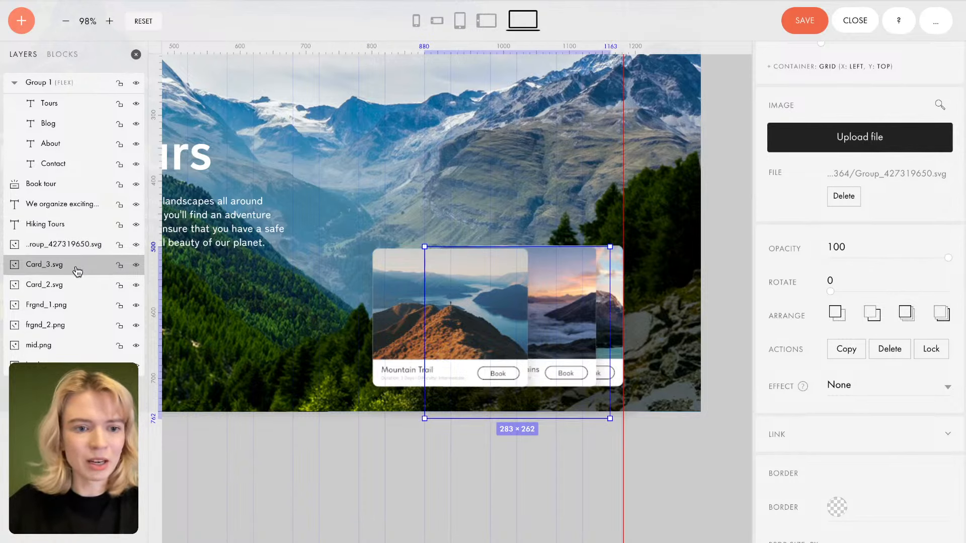
{"action": "left_click", "coordinate": [79, 286]}
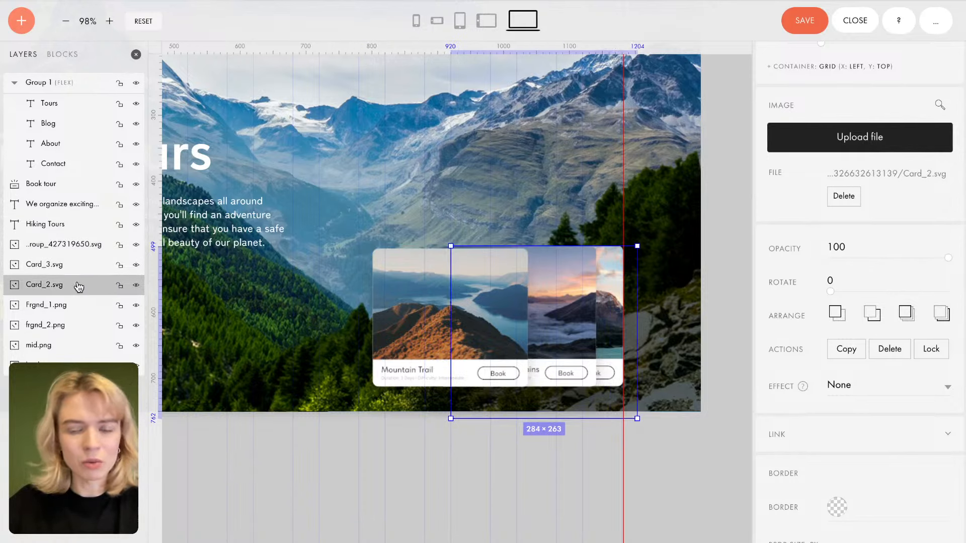
{"action": "left_click", "coordinate": [382, 310]}
{"action": "scroll", "coordinate": [833, 196], "scroll_direction": "up", "scroll_amount": 3}
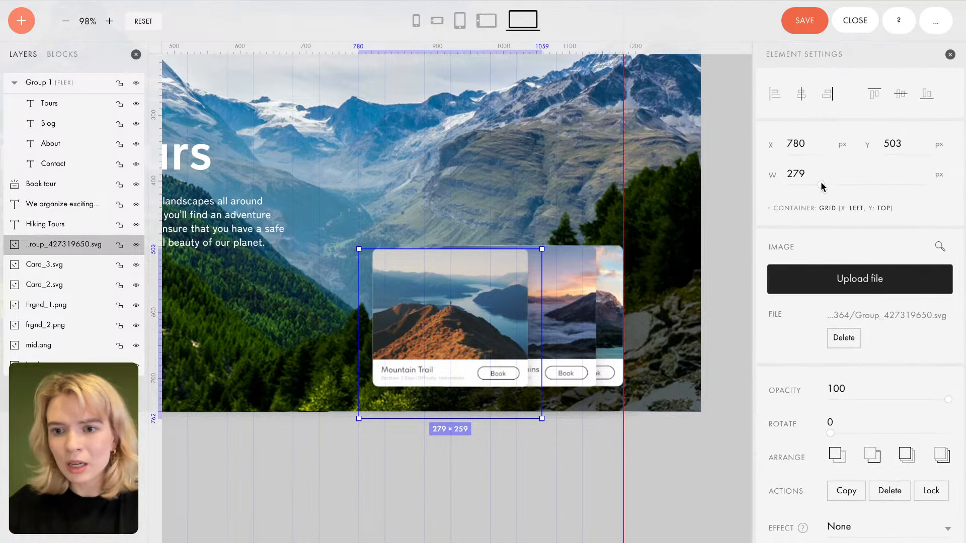
{"action": "left_click_drag", "start_coordinate": [817, 174], "coordinate": [774, 179]}
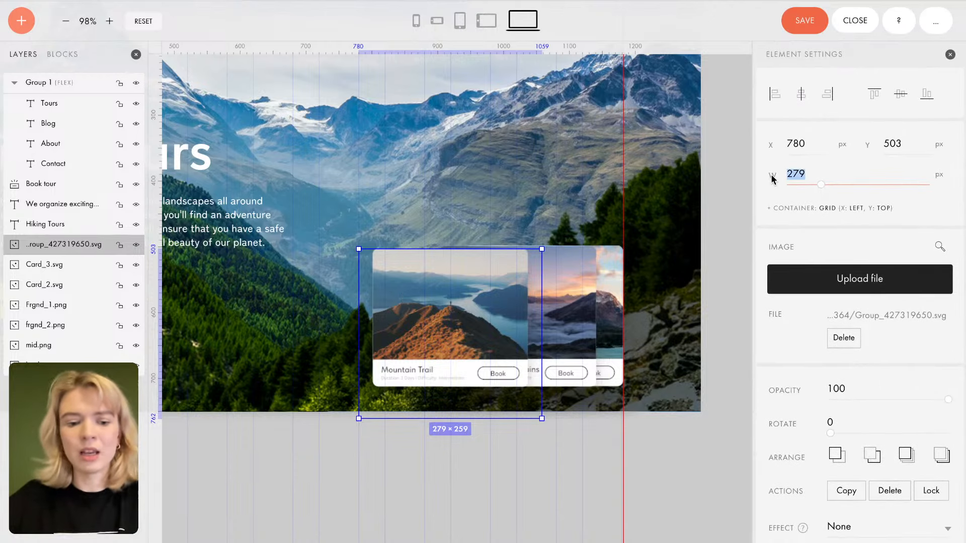
{"action": "type", "text": "1"}
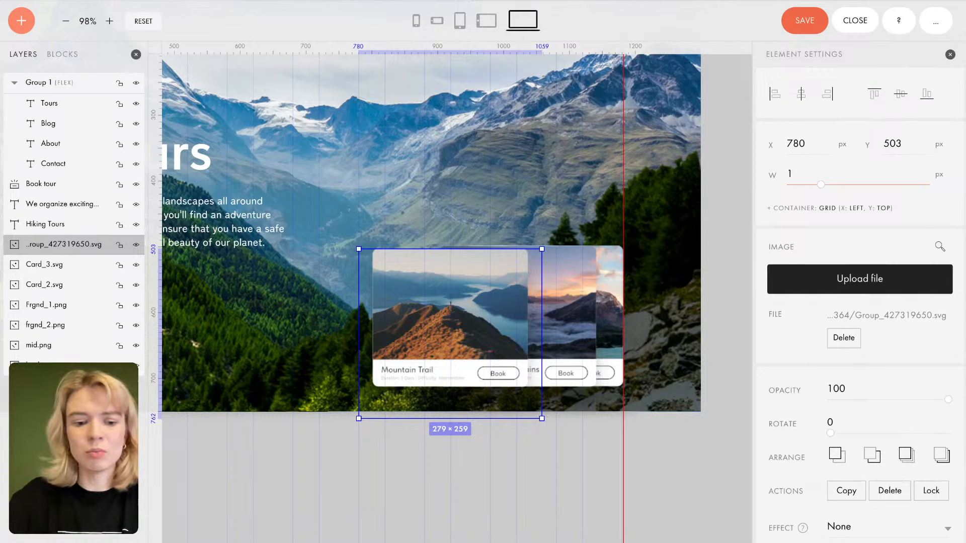
{"action": "key", "text": "BackSpace"}
{"action": "type", "text": "27"}
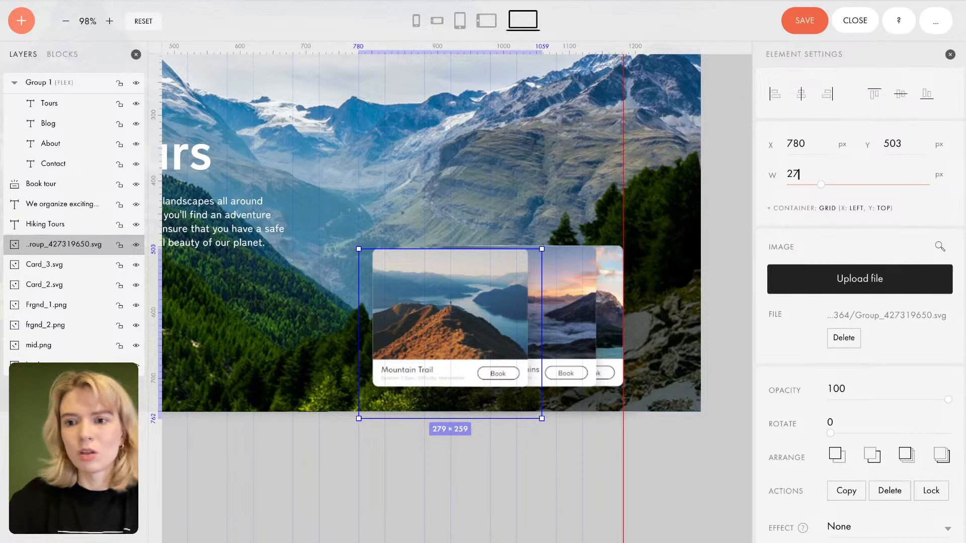
{"action": "type", "text": "0"}
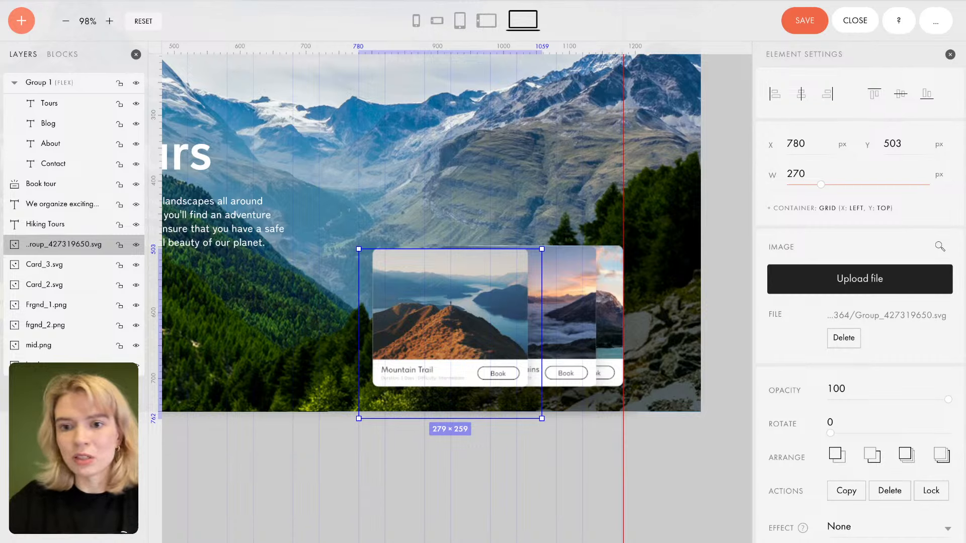
{"action": "key", "text": "Return"}
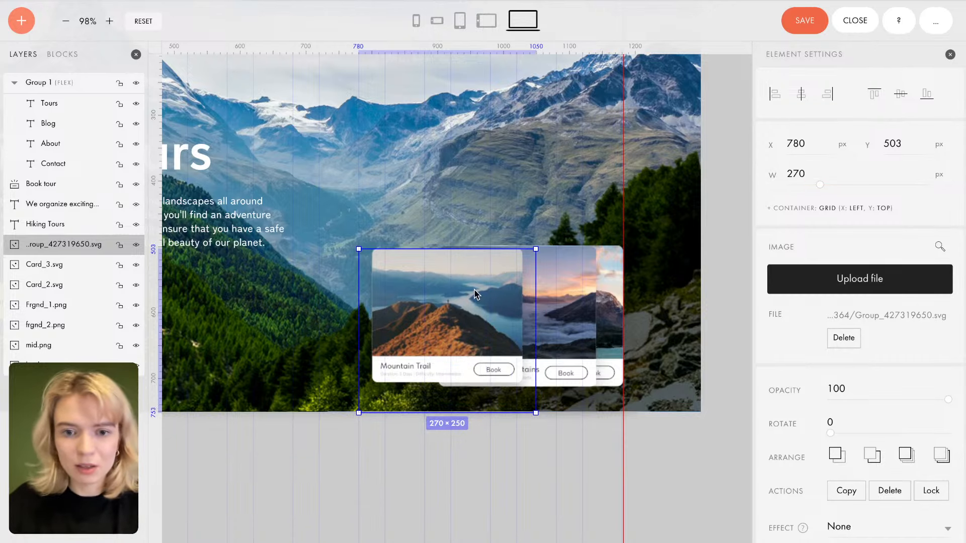
{"action": "left_click_drag", "start_coordinate": [474, 289], "coordinate": [397, 302]}
Step: Set the Sunrise In The Mountains card's width to 270 px and shift it left, level with the Mountain Trail card
{"action": "left_click", "coordinate": [484, 302]}
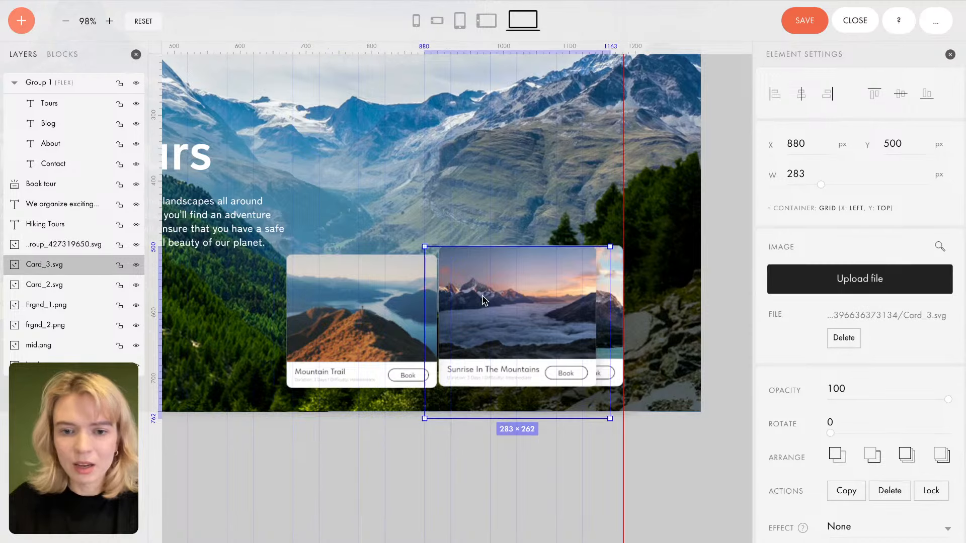
{"action": "double_click", "coordinate": [808, 174]}
{"action": "key", "text": "BackSpace"}
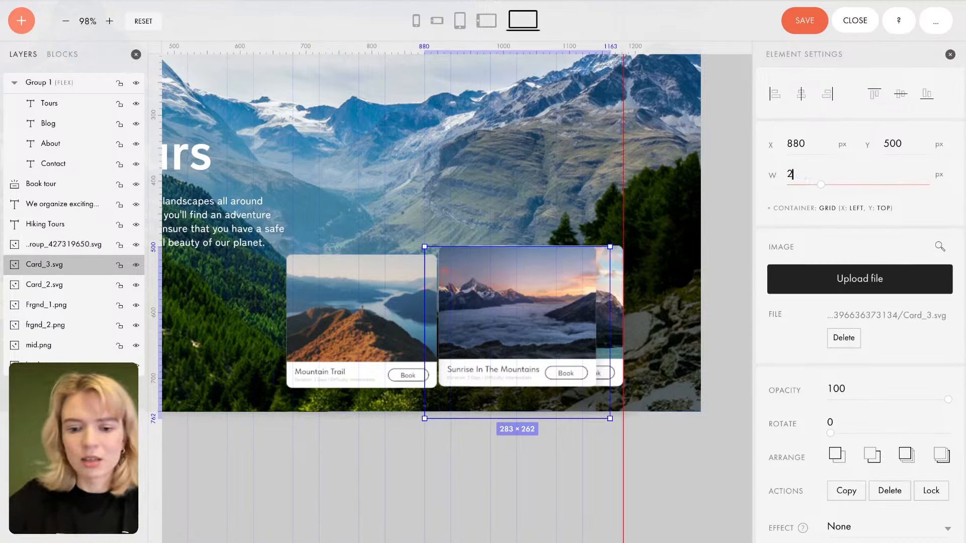
{"action": "type", "text": "270"}
{"action": "key", "text": "Return"}
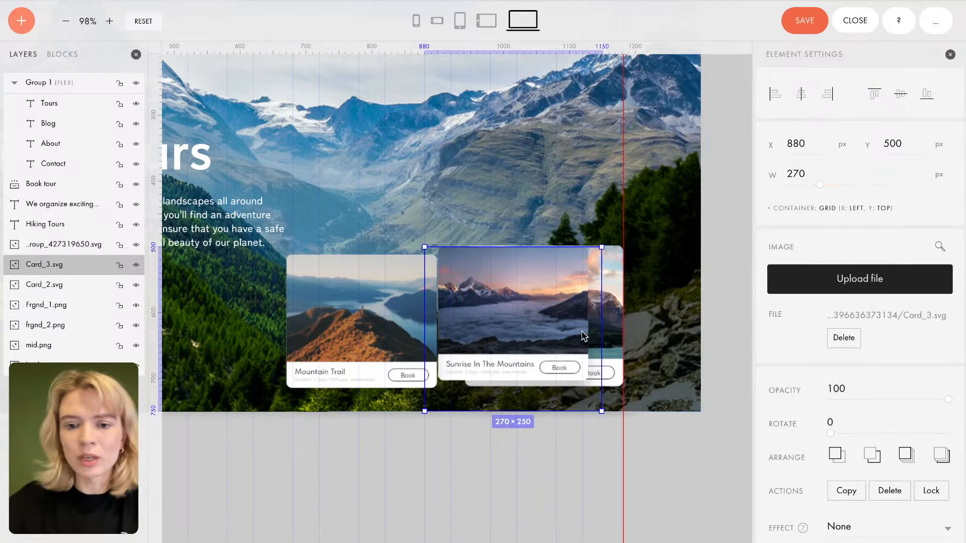
{"action": "left_click_drag", "start_coordinate": [533, 332], "coordinate": [457, 333]}
Step: Set the Hidden Trails card's width to 270 px and move it against the right guide at X 934, Y 512
{"action": "left_click", "coordinate": [535, 319]}
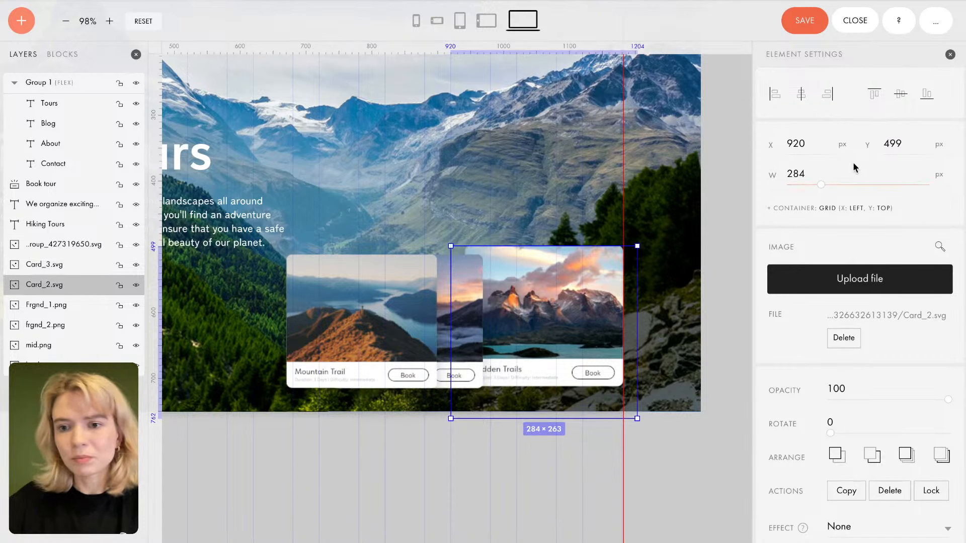
{"action": "left_click", "coordinate": [808, 171]}
{"action": "left_click_drag", "start_coordinate": [808, 171], "coordinate": [777, 171]}
{"action": "type", "text": "270"}
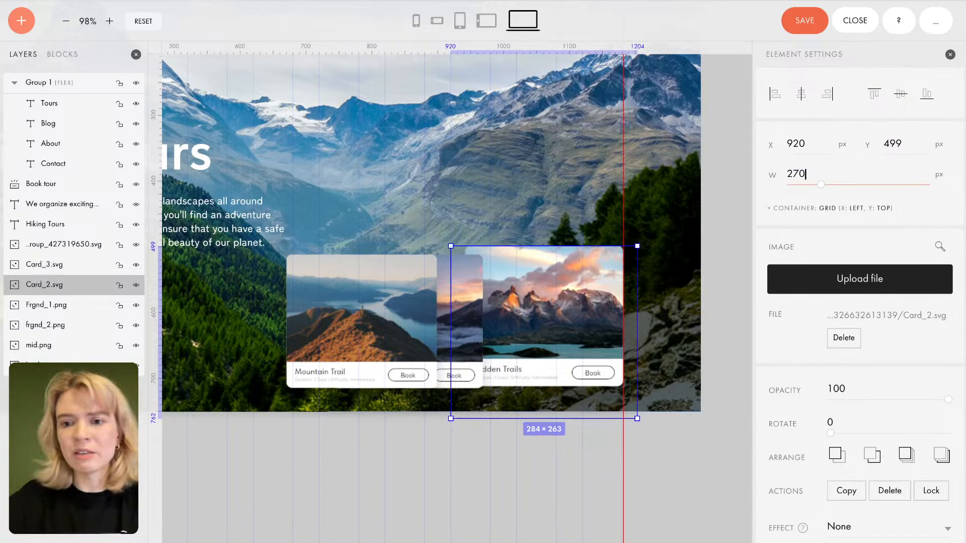
{"action": "key", "text": "Return"}
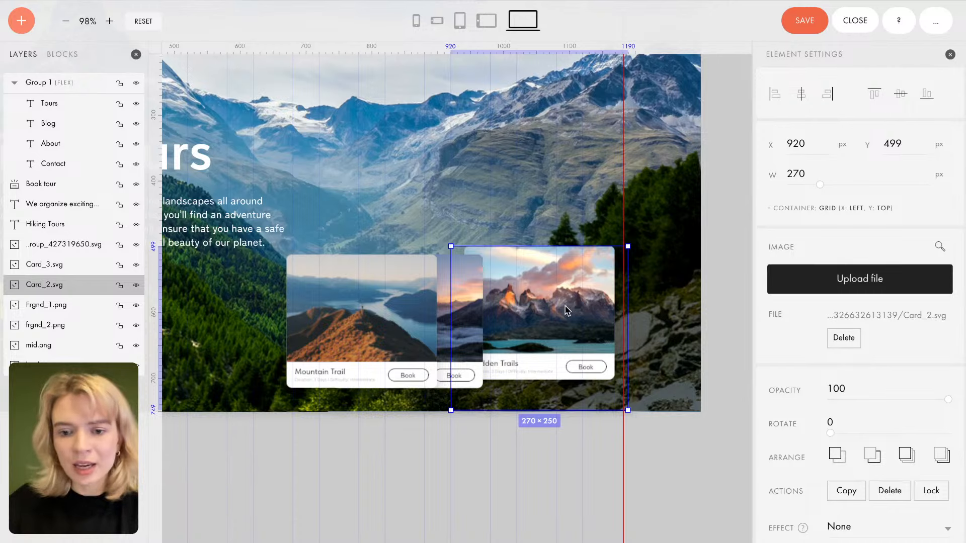
{"action": "left_click_drag", "start_coordinate": [568, 311], "coordinate": [574, 315]}
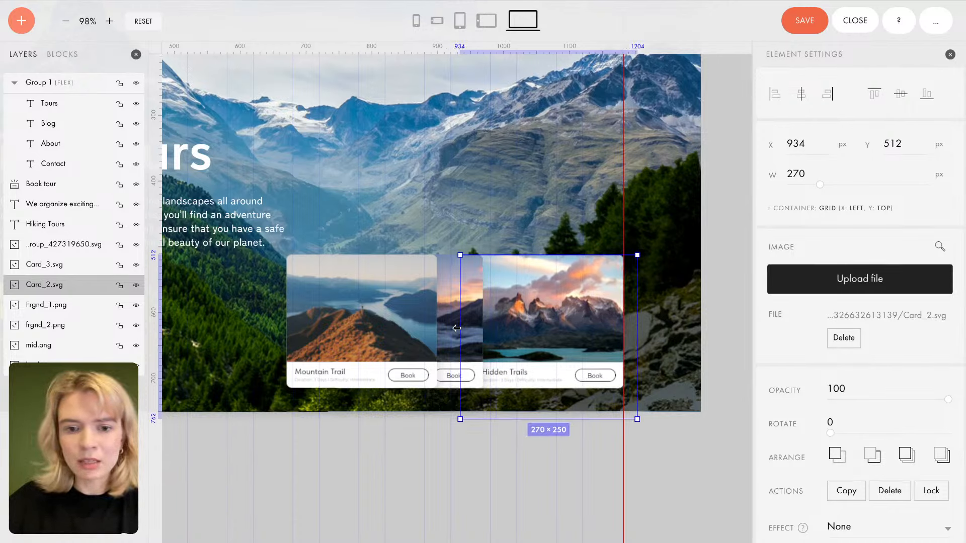
Step: Restack the cards at Y 512, with the Sunrise In The Mountains card at X 880 and the Mountain Trail card at X 832
{"action": "left_click_drag", "start_coordinate": [451, 332], "coordinate": [560, 331]}
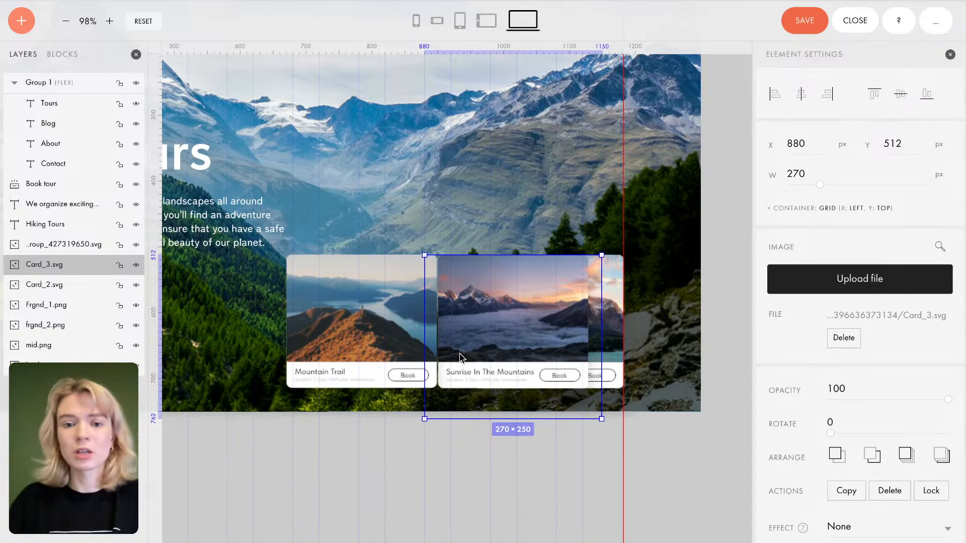
{"action": "left_click", "coordinate": [352, 315]}
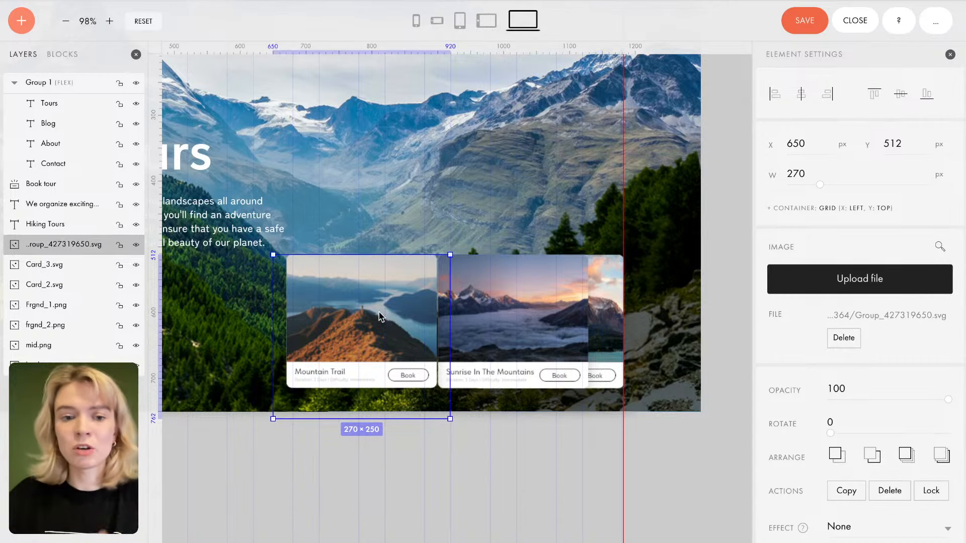
{"action": "left_click_drag", "start_coordinate": [397, 318], "coordinate": [514, 313]}
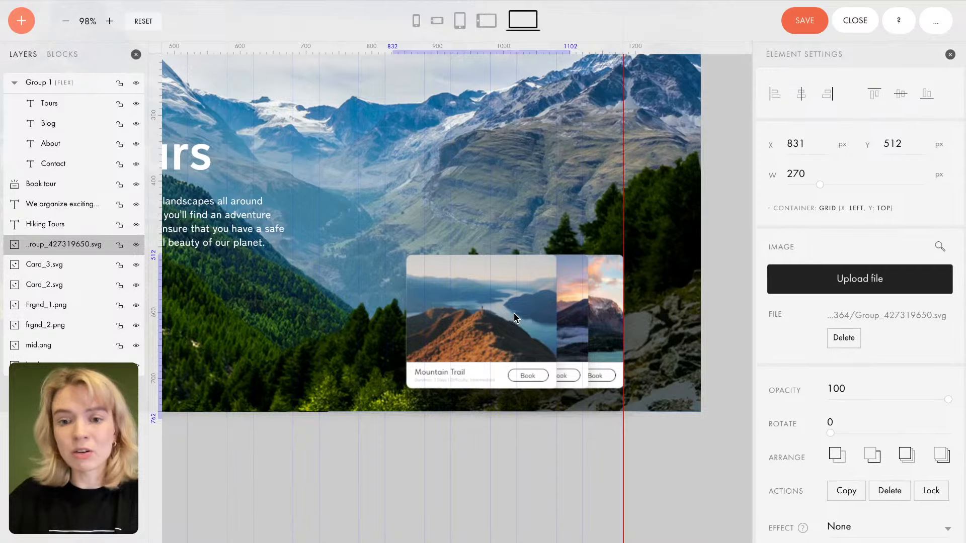
Step: Examine the whole hero section, including the foreground image and the restacked tour cards
{"action": "scroll", "coordinate": [362, 279], "scroll_direction": "down", "scroll_amount": 3}
{"action": "scroll", "coordinate": [361, 279], "scroll_direction": "down", "scroll_amount": 1}
{"action": "scroll", "coordinate": [362, 280], "scroll_direction": "left", "scroll_amount": 3}
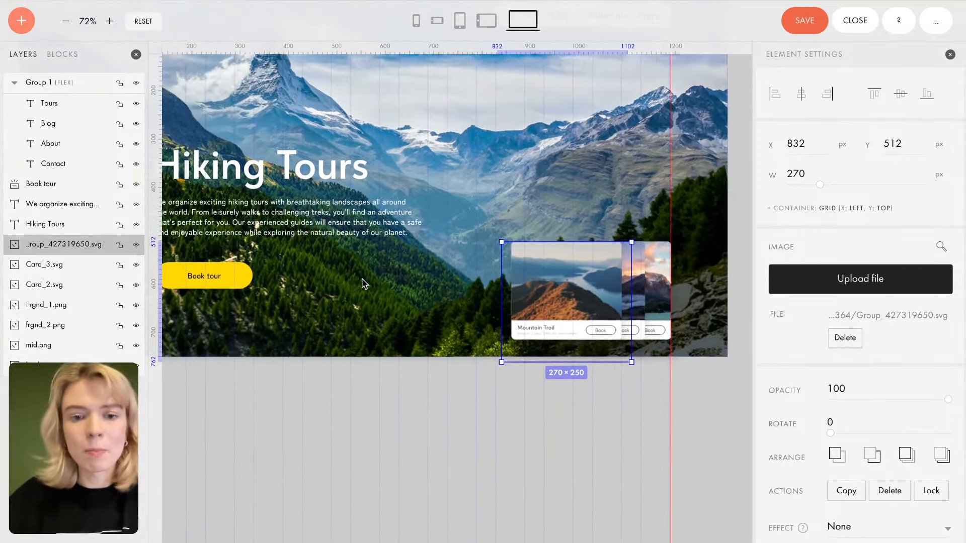
{"action": "scroll", "coordinate": [362, 280], "scroll_direction": "up", "scroll_amount": 1}
{"action": "scroll", "coordinate": [364, 284], "scroll_direction": "left", "scroll_amount": 2}
{"action": "scroll", "coordinate": [364, 284], "scroll_direction": "up", "scroll_amount": 2}
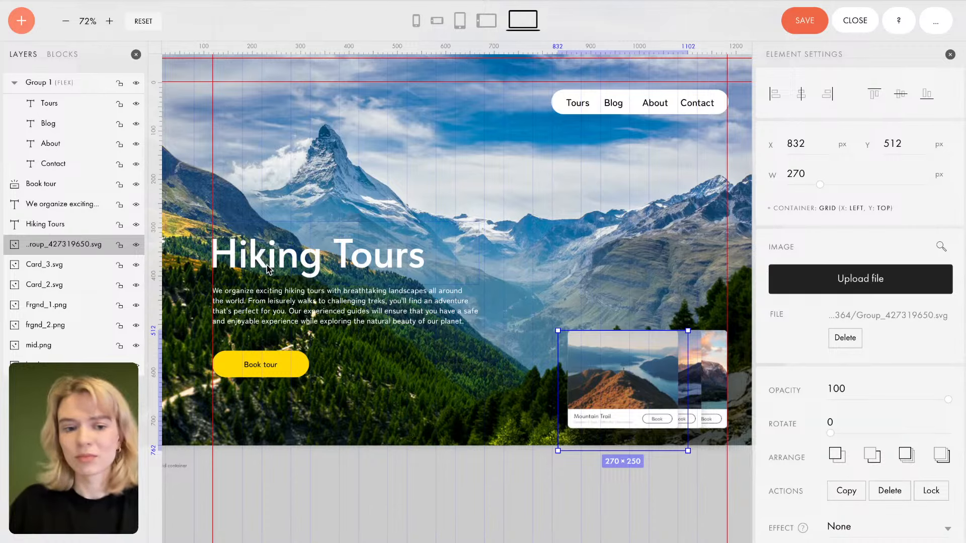
{"action": "left_click", "coordinate": [531, 320]}
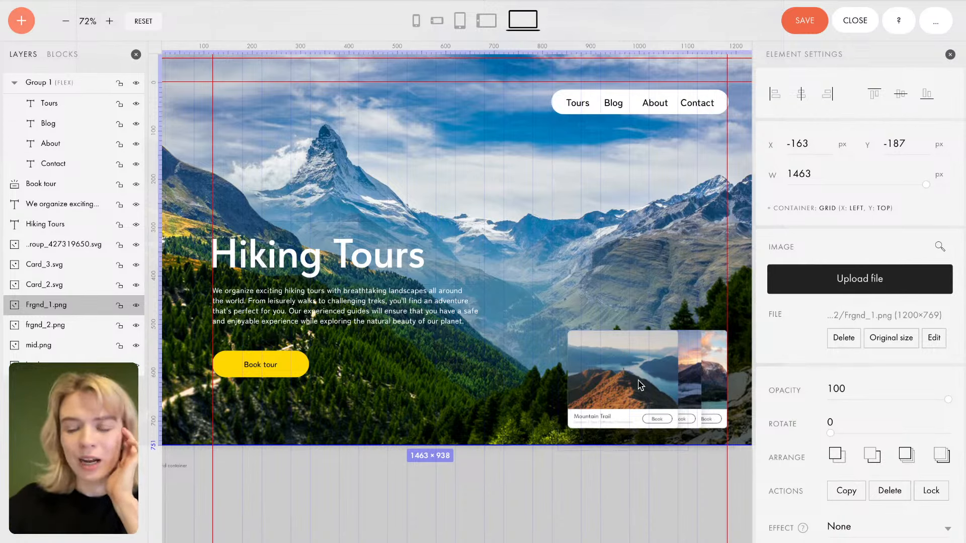
{"action": "left_click", "coordinate": [601, 365]}
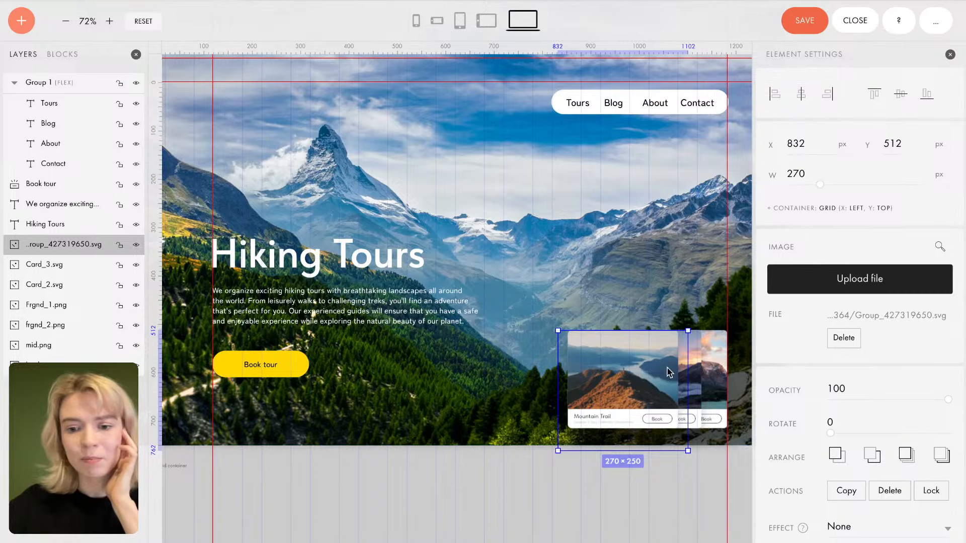
Step: Add a 200 × 200 image placeholder at X 780, Y 248, above the tour cards
{"action": "left_click", "coordinate": [22, 21]}
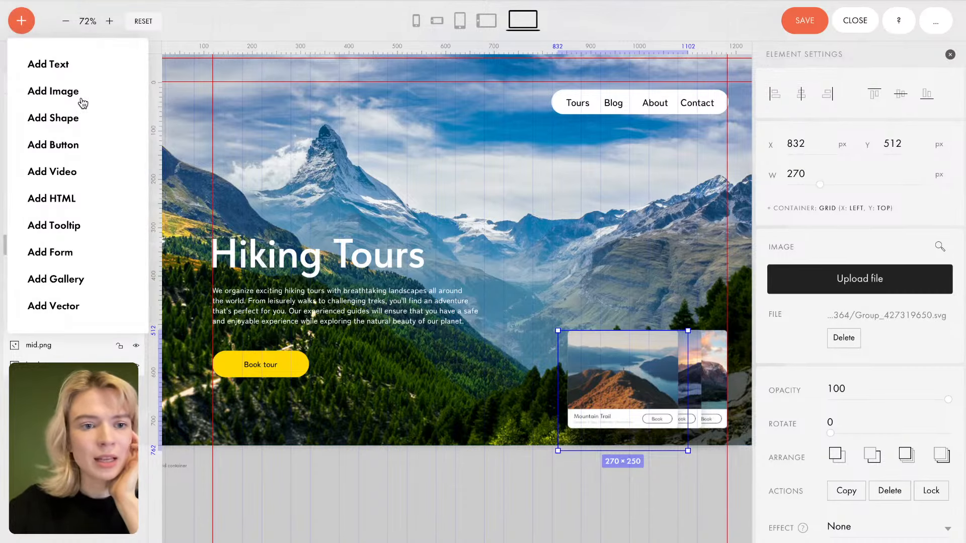
{"action": "left_click", "coordinate": [80, 94]}
{"action": "left_click_drag", "start_coordinate": [227, 130], "coordinate": [592, 233]}
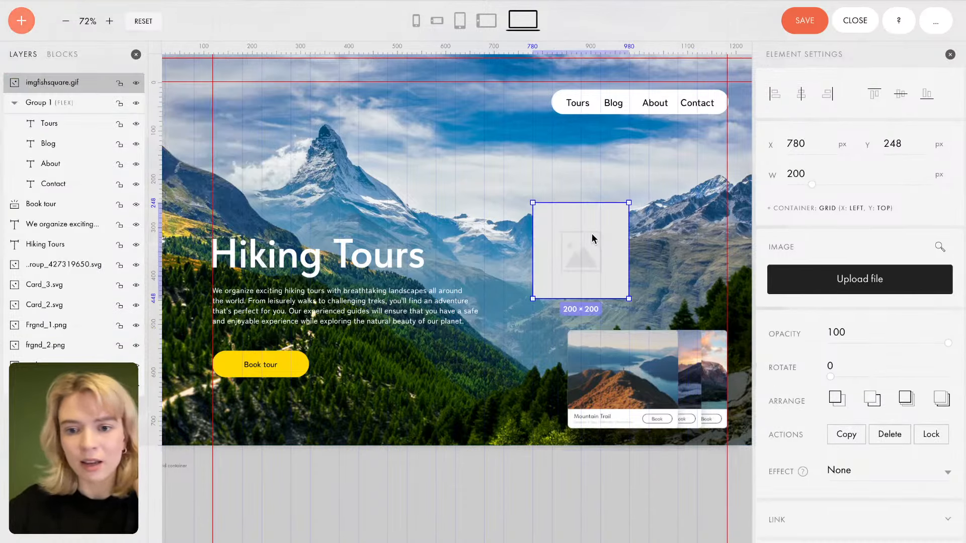
Step: Upload Group 427319648.svg from the Hero Section folder into the new image placeholder
{"action": "left_click", "coordinate": [835, 280]}
{"action": "left_click", "coordinate": [482, 266]}
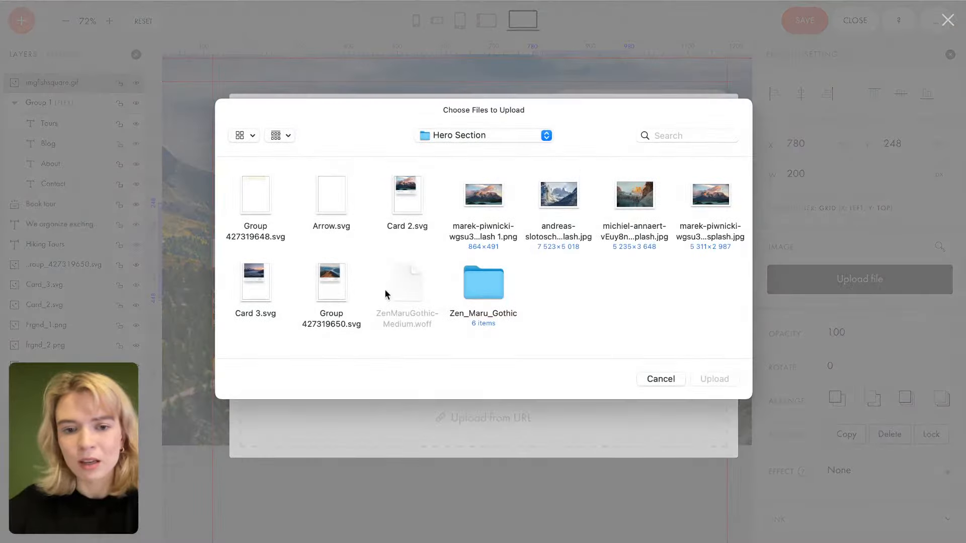
{"action": "left_click", "coordinate": [258, 190]}
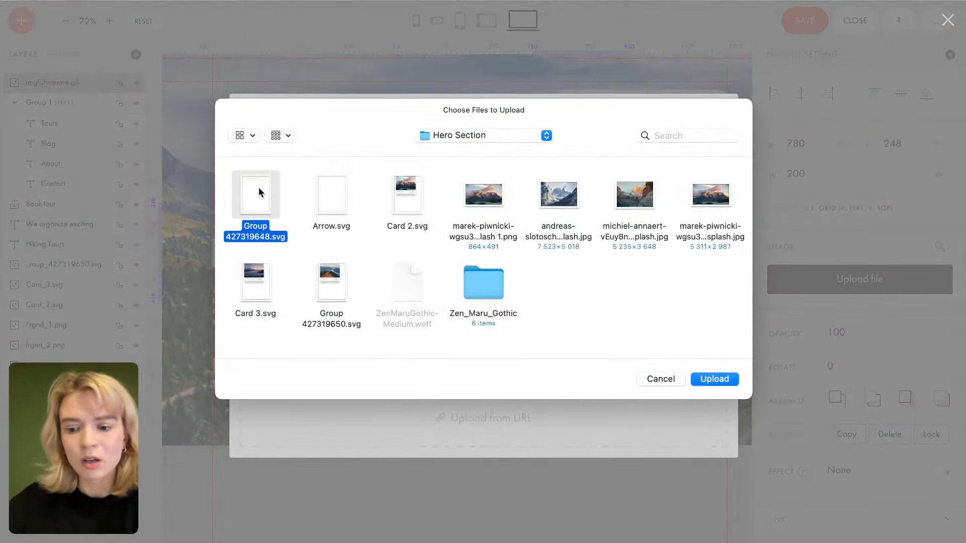
{"action": "key", "text": "Return"}
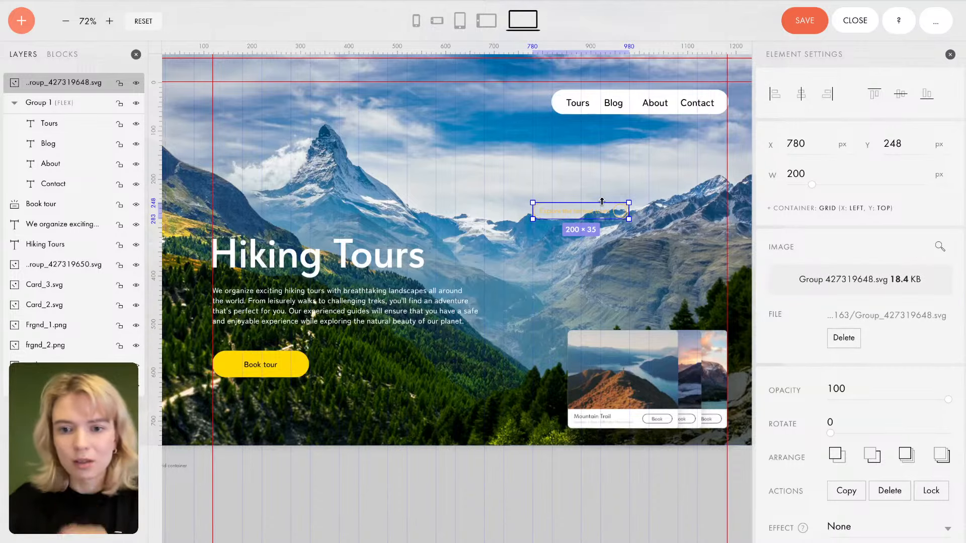
Step: Place the "Explore the hottest tours" graphic at X 853, Y 461, lined up with the edge of the tour cards below
{"action": "left_click_drag", "start_coordinate": [604, 212], "coordinate": [644, 320]}
{"action": "left_click", "coordinate": [642, 271]}
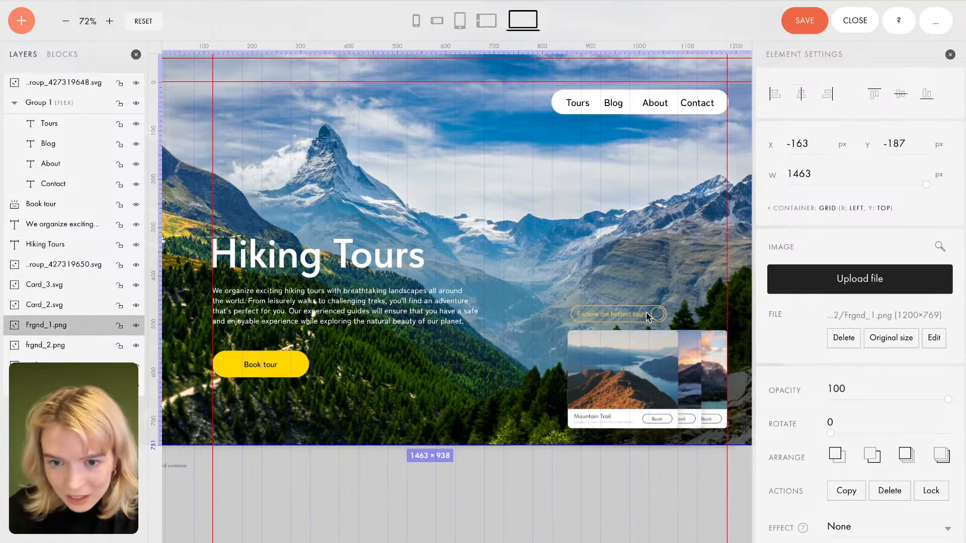
{"action": "left_click", "coordinate": [648, 317]}
{"action": "scroll", "coordinate": [648, 317], "scroll_direction": "up", "scroll_amount": 2}
{"action": "left_click", "coordinate": [636, 276]}
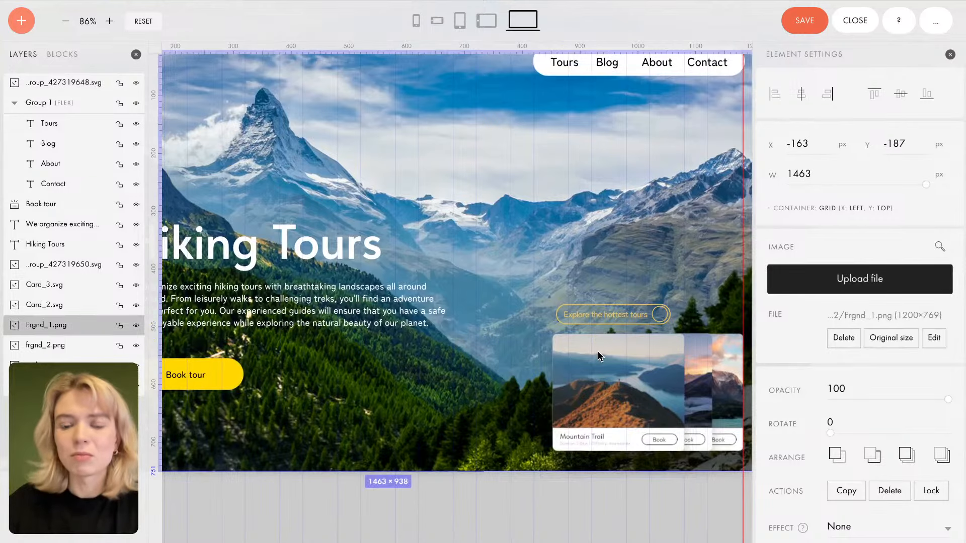
{"action": "scroll", "coordinate": [638, 276], "scroll_direction": "up", "scroll_amount": 1}
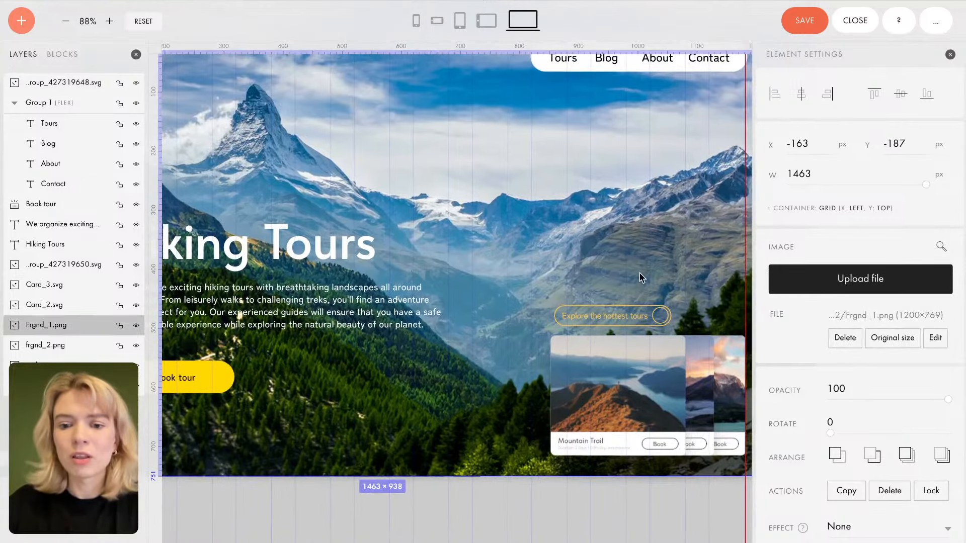
{"action": "left_click", "coordinate": [644, 314]}
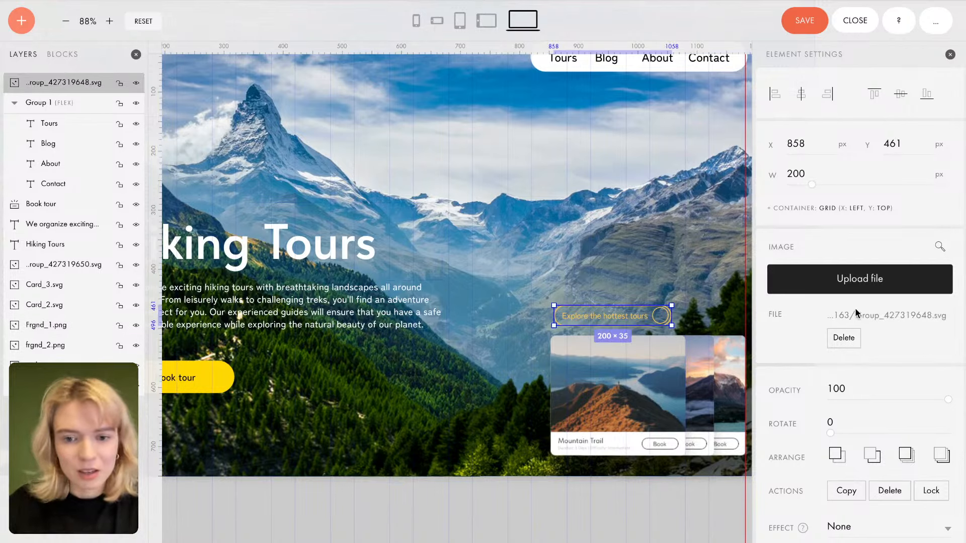
{"action": "left_click_drag", "start_coordinate": [662, 320], "coordinate": [627, 318]}
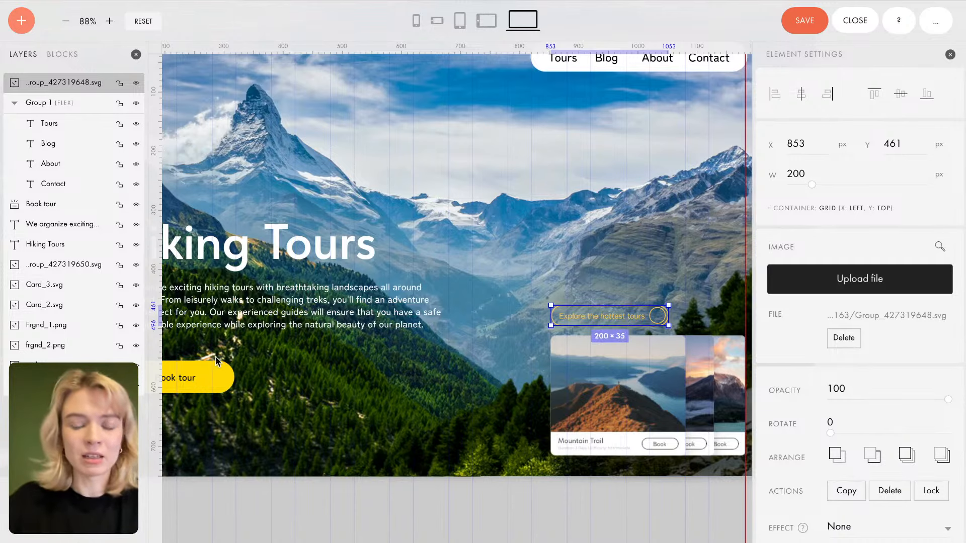
Step: Add another 200 px wide image above the tour cards at X 945, Y 261 and upload Arrow.svg into it
{"action": "scroll", "coordinate": [295, 371], "scroll_direction": "down", "scroll_amount": 3}
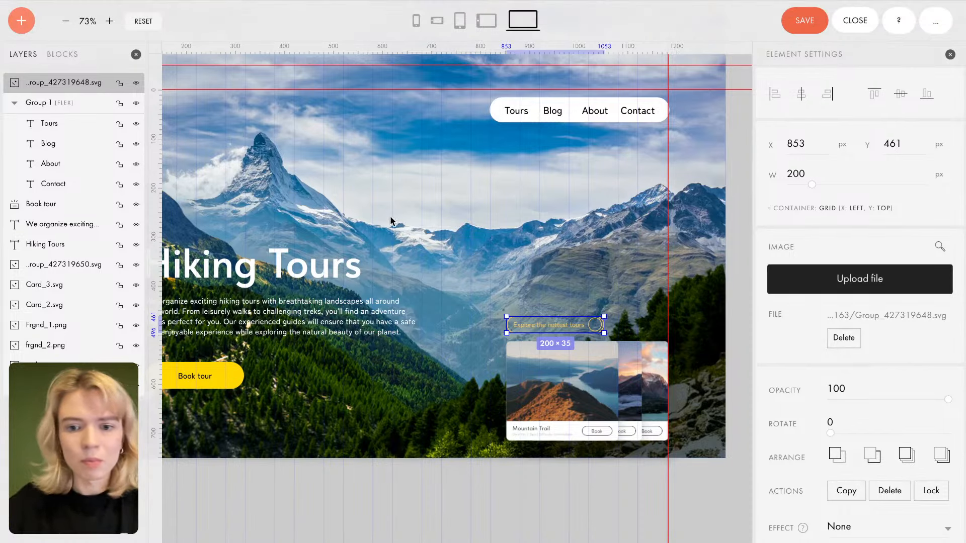
{"action": "scroll", "coordinate": [611, 352], "scroll_direction": "up", "scroll_amount": 5}
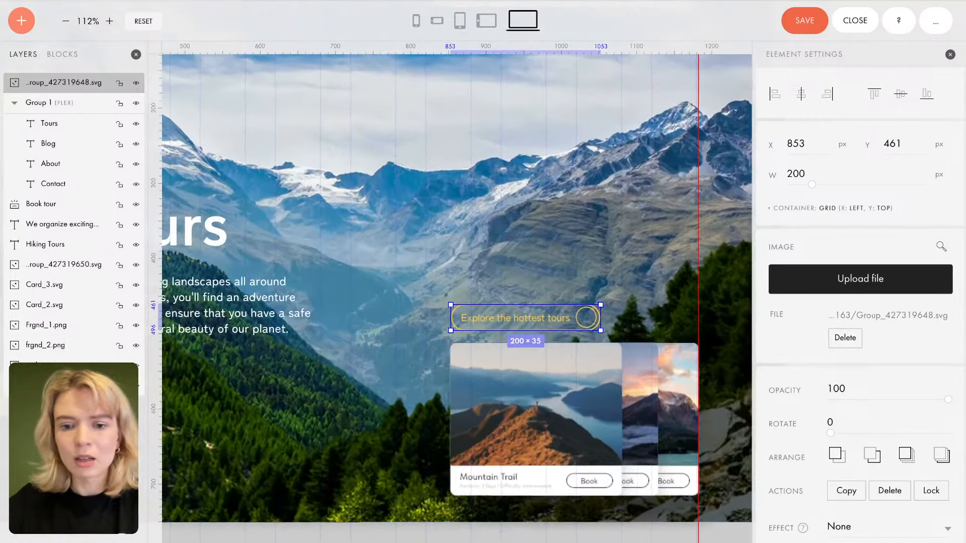
{"action": "scroll", "coordinate": [610, 392], "scroll_direction": "up", "scroll_amount": 2}
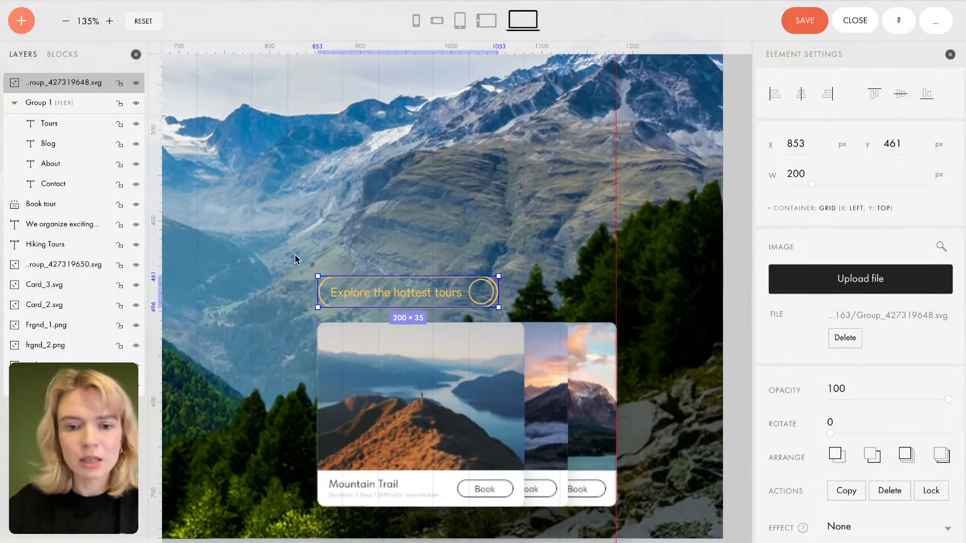
{"action": "left_click", "coordinate": [22, 21]}
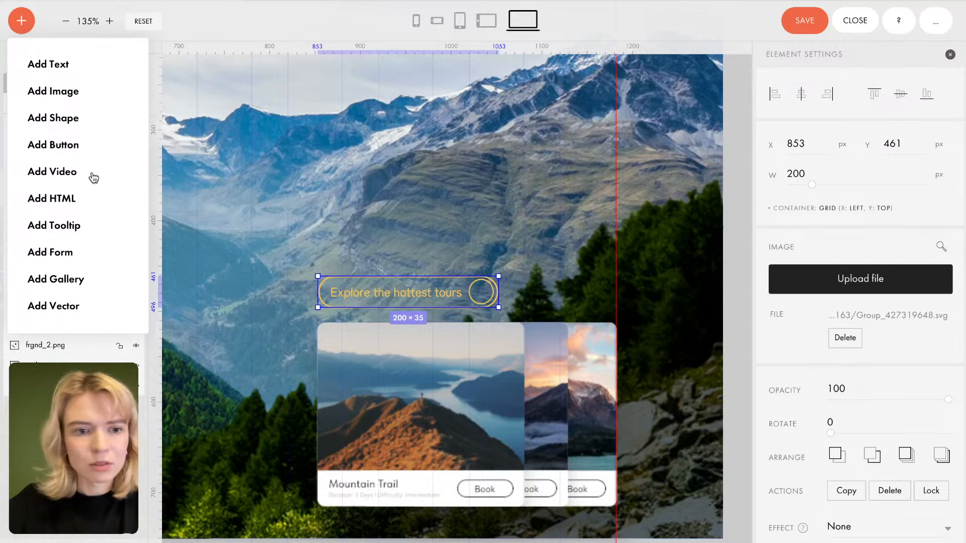
{"action": "left_click", "coordinate": [74, 92]}
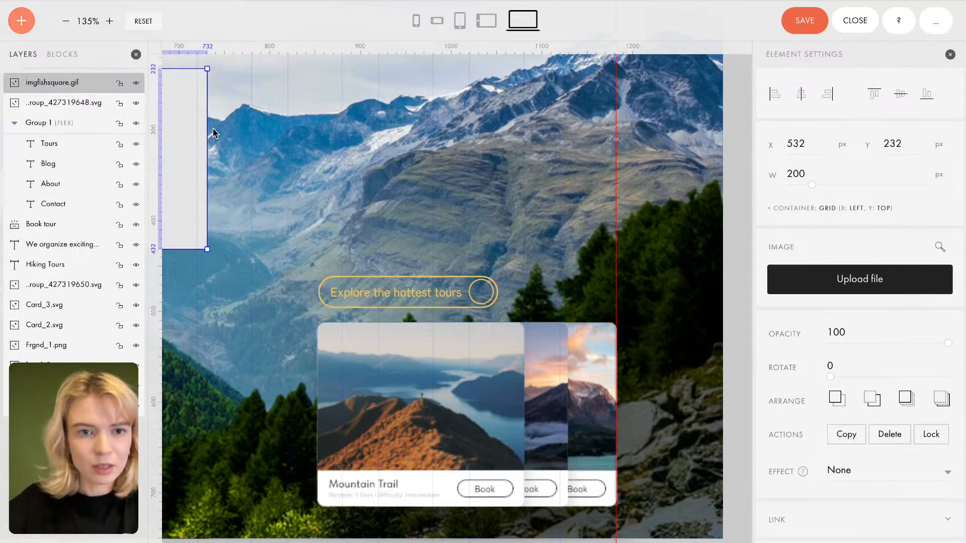
{"action": "left_click", "coordinate": [871, 287]}
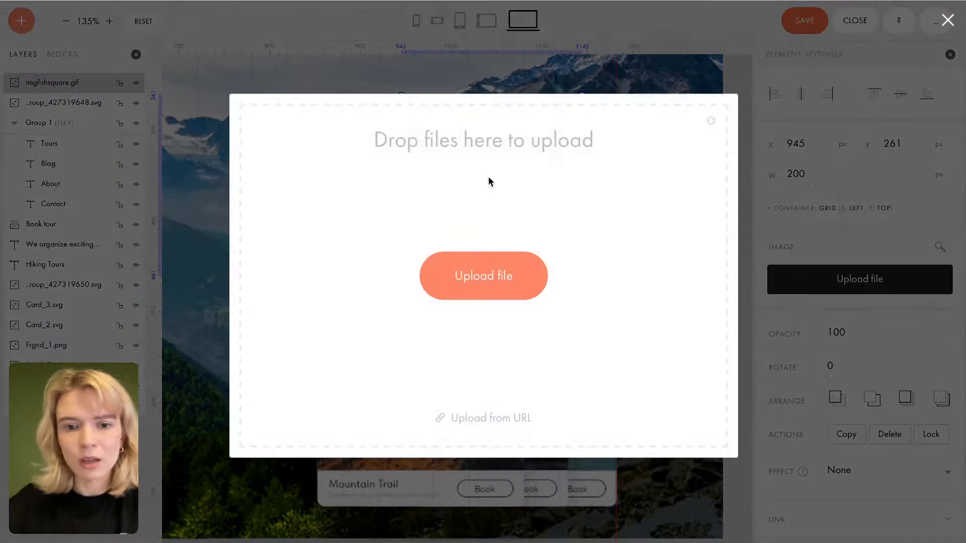
{"action": "left_click", "coordinate": [479, 281]}
{"action": "double_click", "coordinate": [334, 201]}
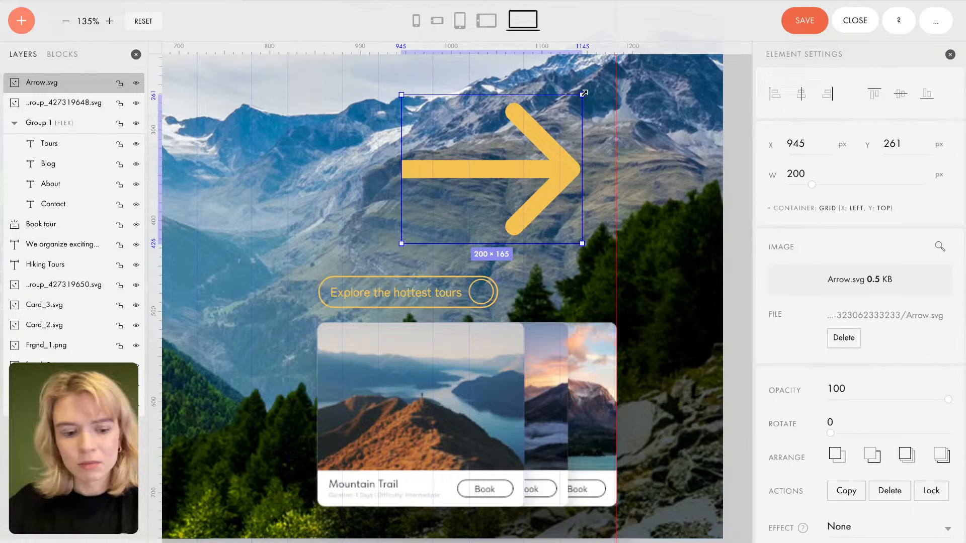
Step: Shrink the arrow to 23 px wide and position it at X 1020, Y 469 over the circle in the "Explore the hottest tours" graphic
{"action": "left_click_drag", "start_coordinate": [583, 93], "coordinate": [469, 299]}
{"action": "scroll", "coordinate": [469, 299], "scroll_direction": "up", "scroll_amount": 5}
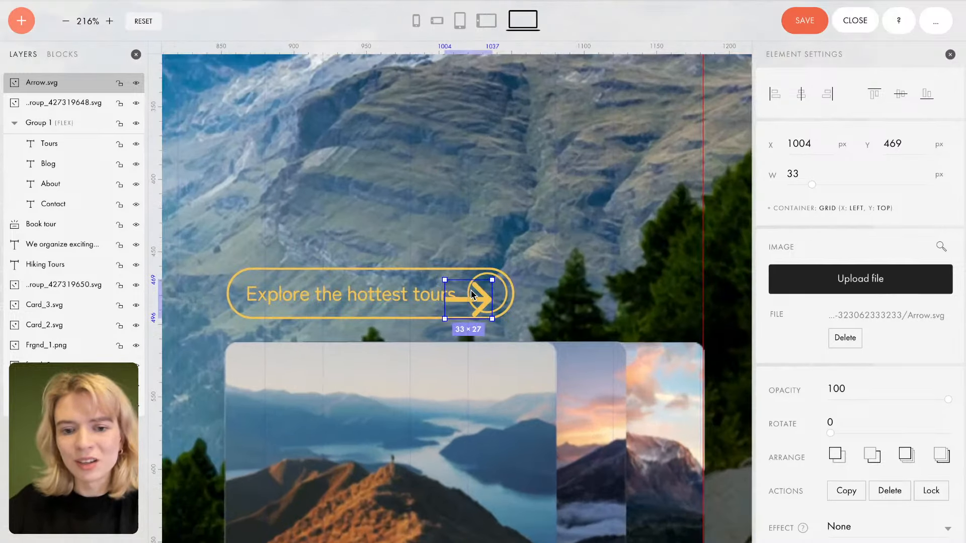
{"action": "scroll", "coordinate": [471, 294], "scroll_direction": "up", "scroll_amount": 2}
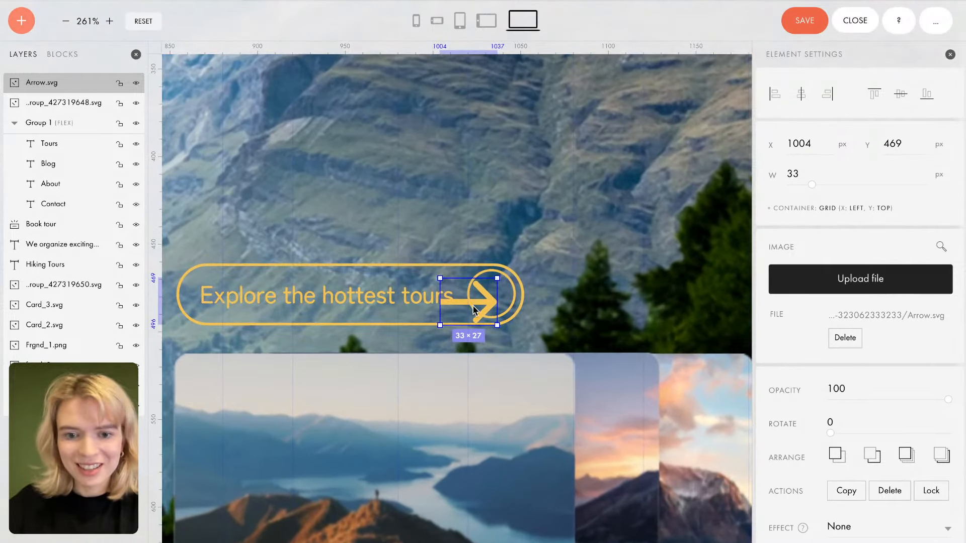
{"action": "left_click_drag", "start_coordinate": [453, 279], "coordinate": [502, 299]}
{"action": "scroll", "coordinate": [502, 299], "scroll_direction": "up", "scroll_amount": 2}
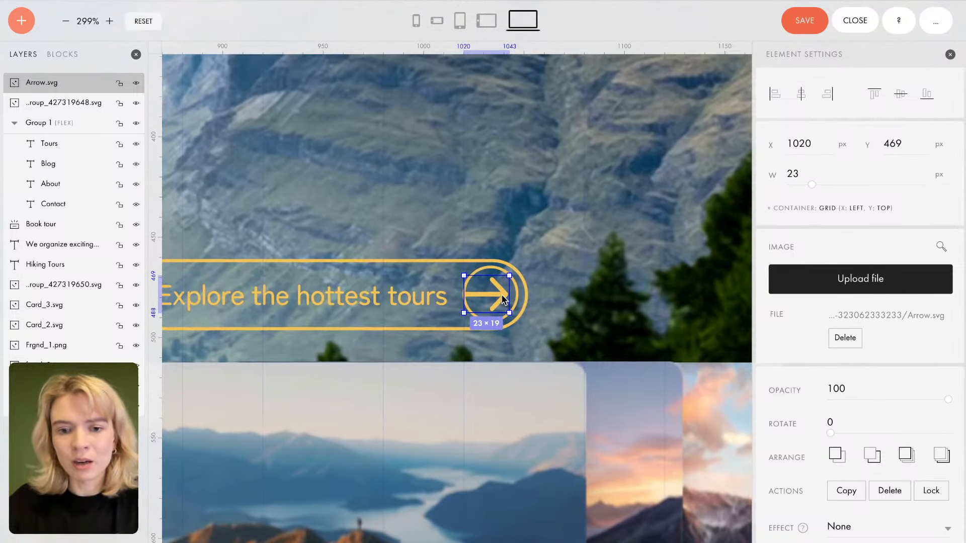
Step: Reduce the arrow to a width of 17 px, with its corner at X 1024, Y 473 inside the circle
{"action": "left_click", "coordinate": [494, 291], "text": "shift"}
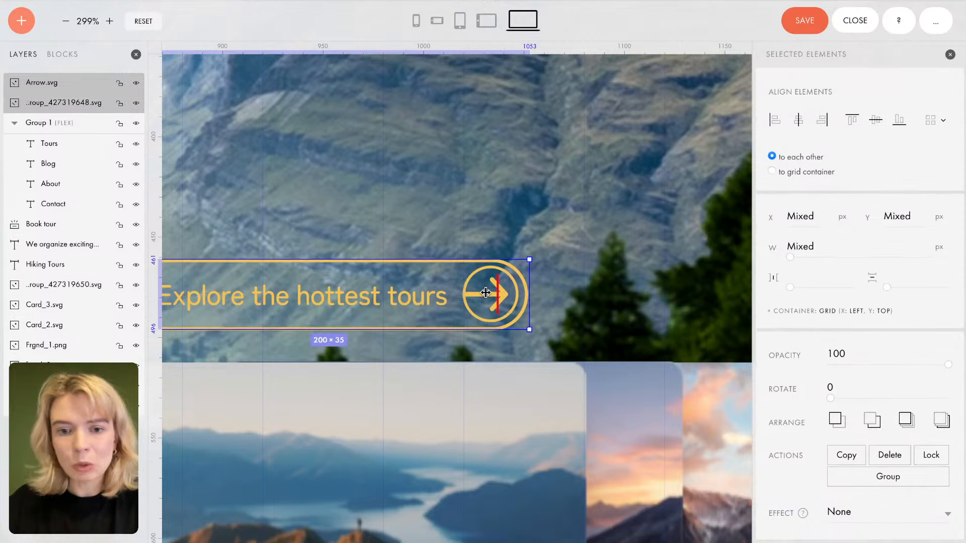
{"action": "left_click", "coordinate": [486, 296]}
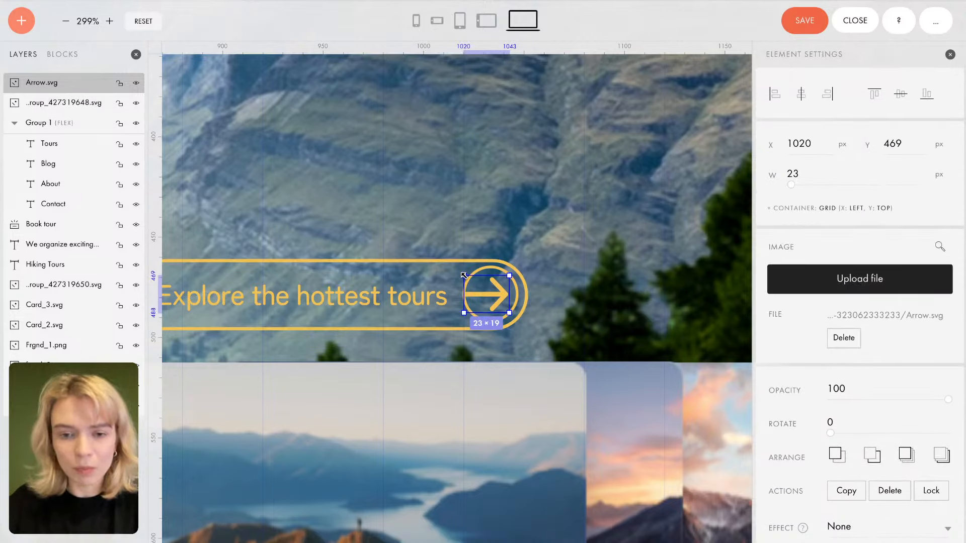
{"action": "left_click_drag", "start_coordinate": [463, 275], "coordinate": [468, 277]}
{"action": "left_click_drag", "start_coordinate": [479, 280], "coordinate": [479, 283]}
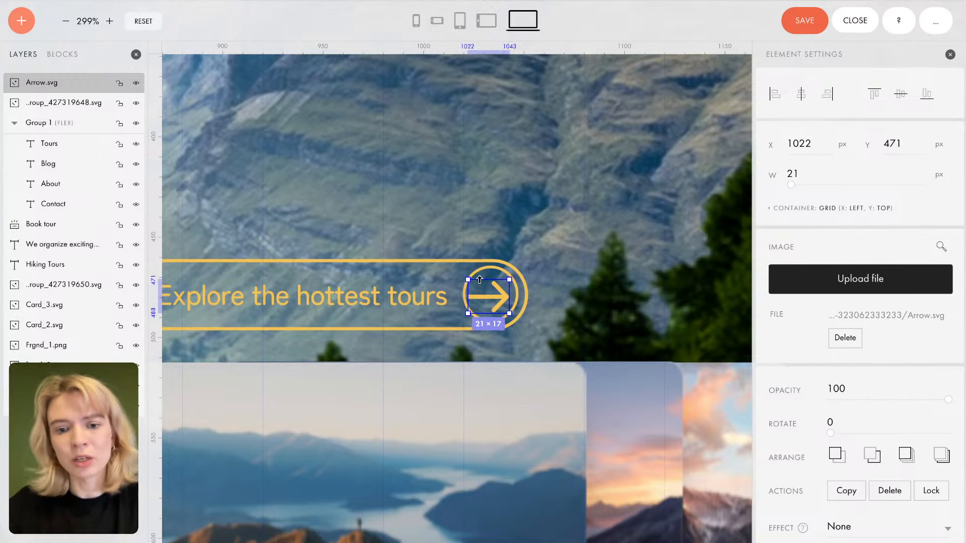
{"action": "left_click_drag", "start_coordinate": [467, 281], "coordinate": [472, 284]}
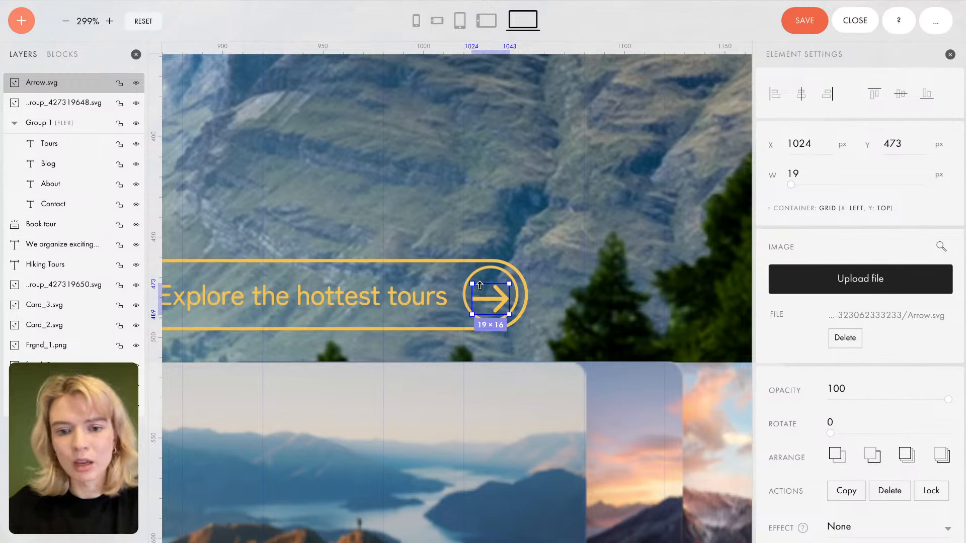
{"action": "left_click", "coordinate": [808, 177]}
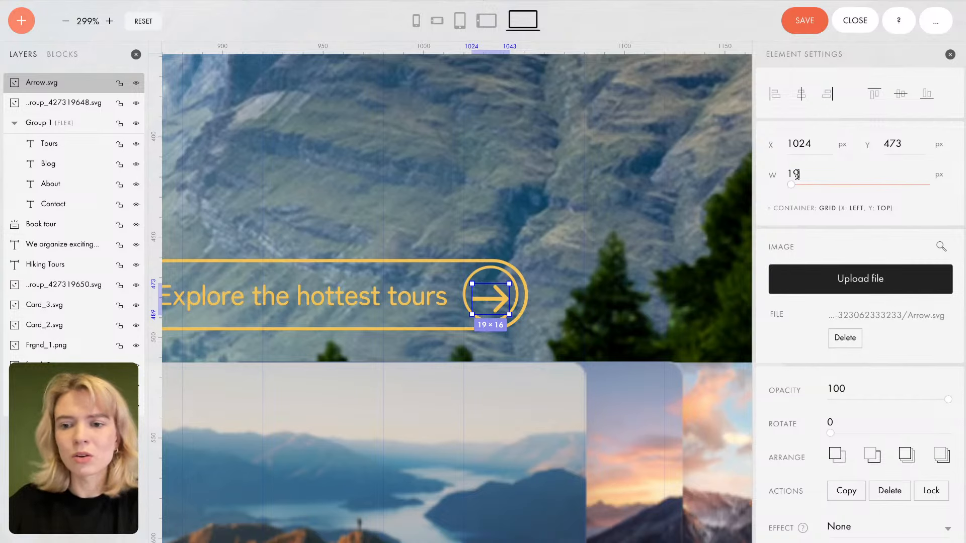
{"action": "type", "text": "17"}
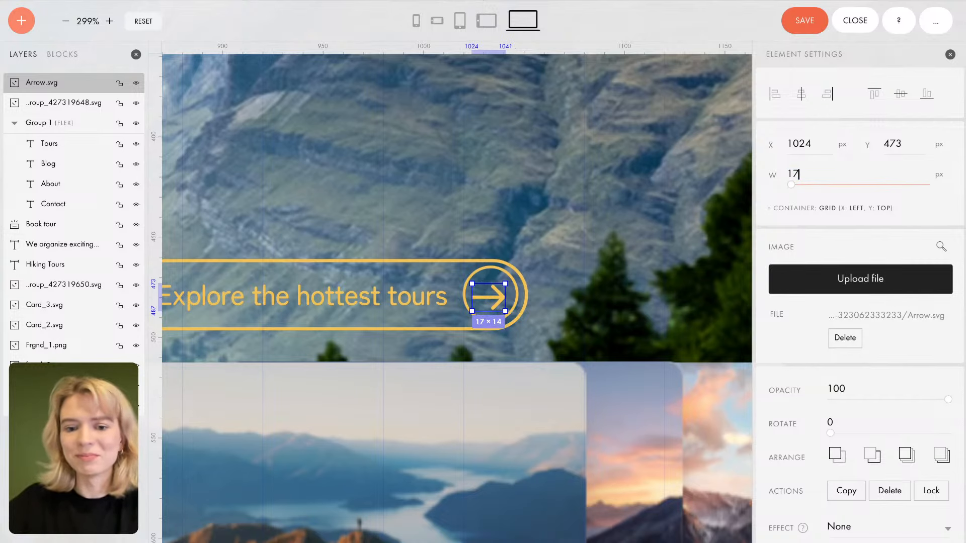
{"action": "left_click", "coordinate": [548, 291]}
Step: Nudge the arrow to X 1025, Y 471 to centre it in the circle
{"action": "left_click", "coordinate": [497, 298]}
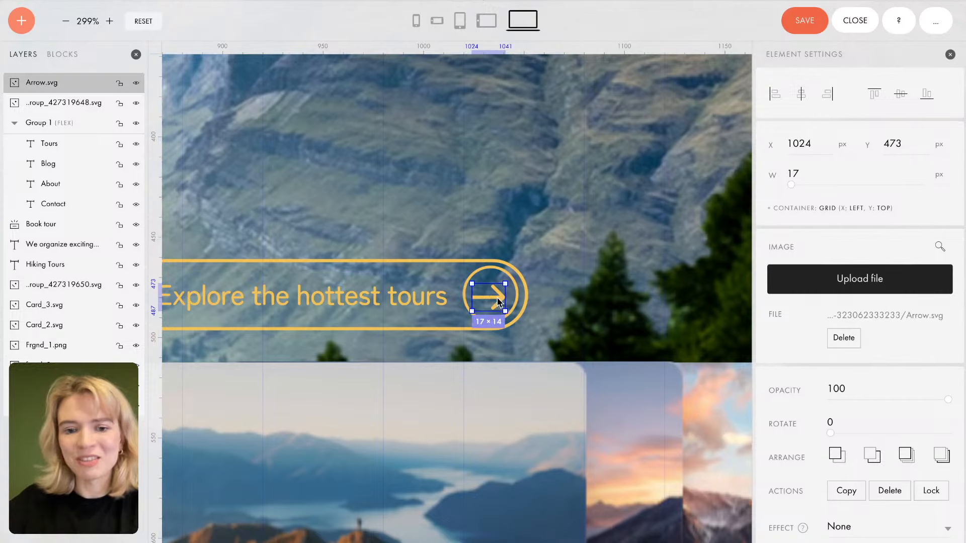
{"action": "key", "text": "Up"}
{"action": "key", "text": "Up"}
{"action": "key", "text": "Up"}
{"action": "key", "text": "Down"}
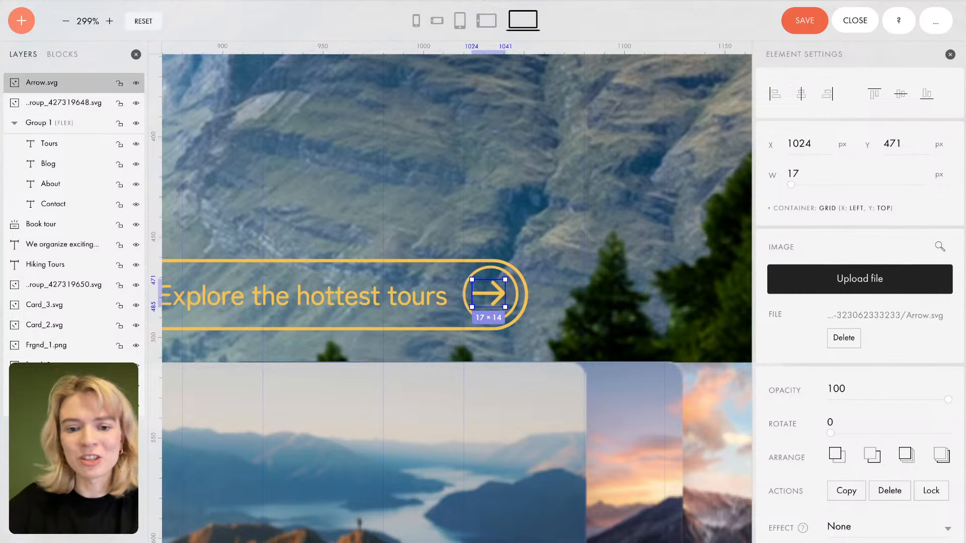
{"action": "key", "text": "Right"}
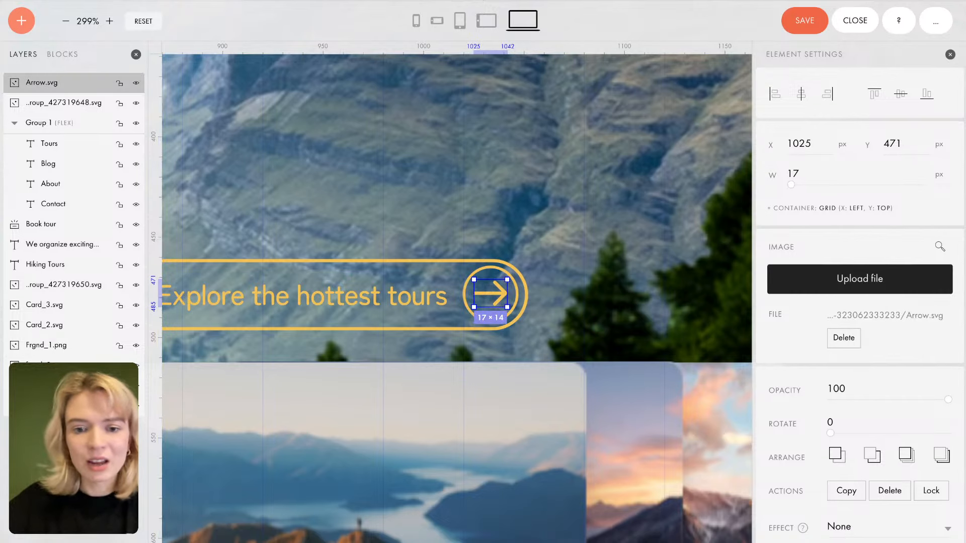
Step: Check the arrow against the "Explore the hottest tours" graphic and save the hero section
{"action": "left_click", "coordinate": [537, 211]}
{"action": "scroll", "coordinate": [537, 211], "scroll_direction": "down", "scroll_amount": 2}
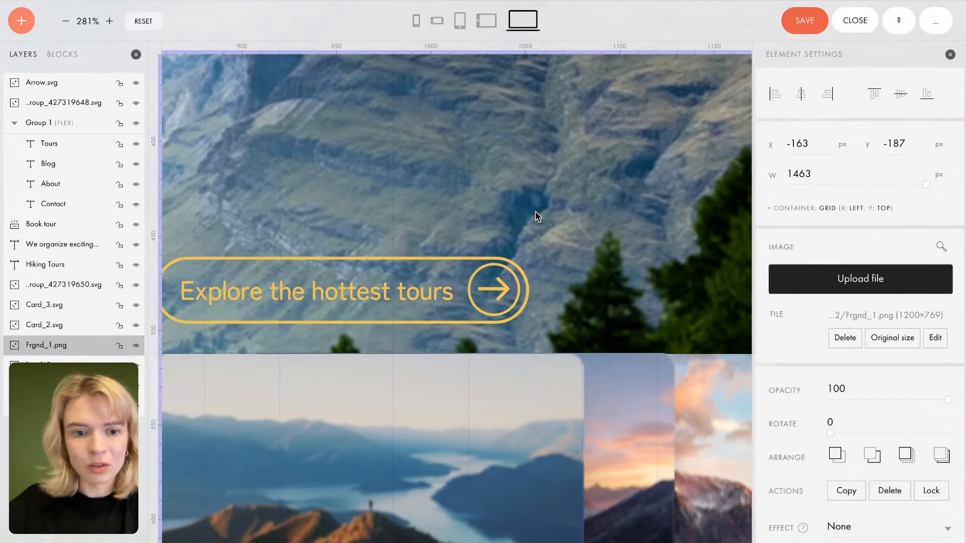
{"action": "left_click", "coordinate": [468, 302]}
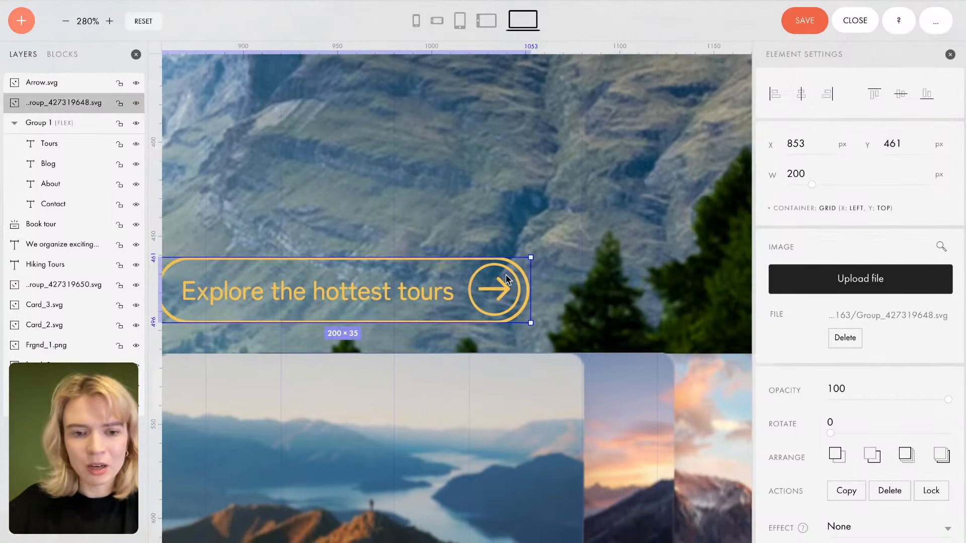
{"action": "scroll", "coordinate": [472, 300], "scroll_direction": "down", "scroll_amount": 2}
{"action": "scroll", "coordinate": [285, 413], "scroll_direction": "down", "scroll_amount": 4}
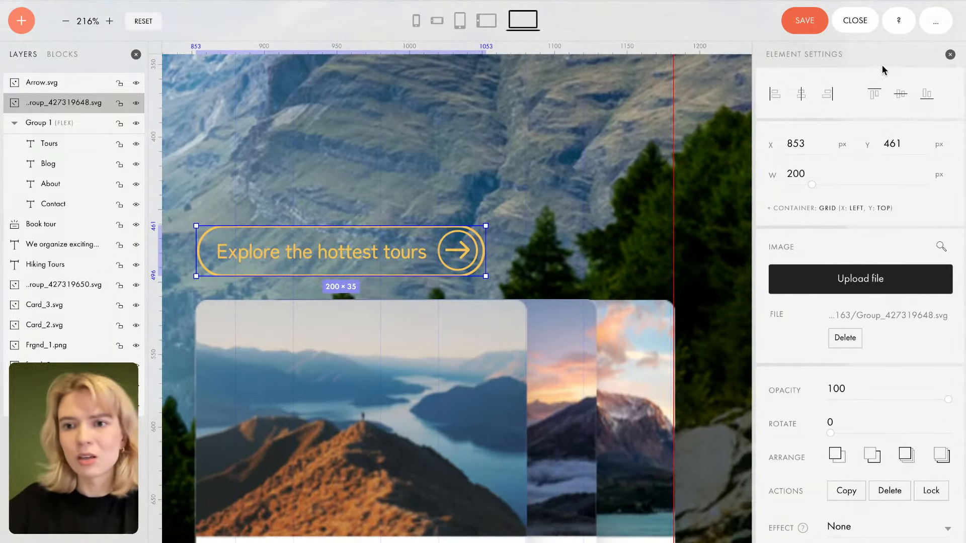
{"action": "left_click", "coordinate": [805, 30]}
Step: Examine the full hero section, from the menu and heading to the tour cards and the arrow graphic above them
{"action": "left_click", "coordinate": [546, 263]}
{"action": "scroll", "coordinate": [547, 264], "scroll_direction": "down", "scroll_amount": 1}
{"action": "scroll", "coordinate": [546, 264], "scroll_direction": "down", "scroll_amount": 1}
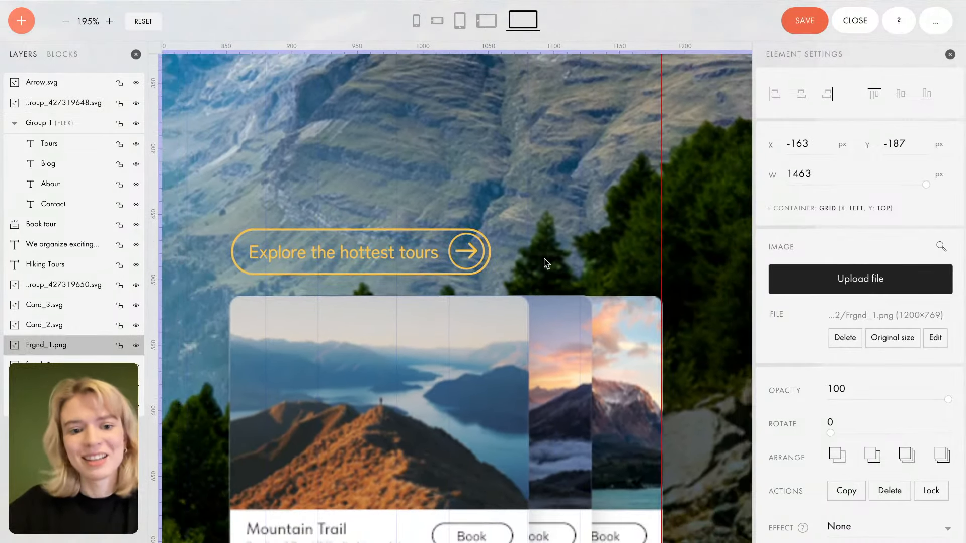
{"action": "scroll", "coordinate": [546, 263], "scroll_direction": "down", "scroll_amount": 10}
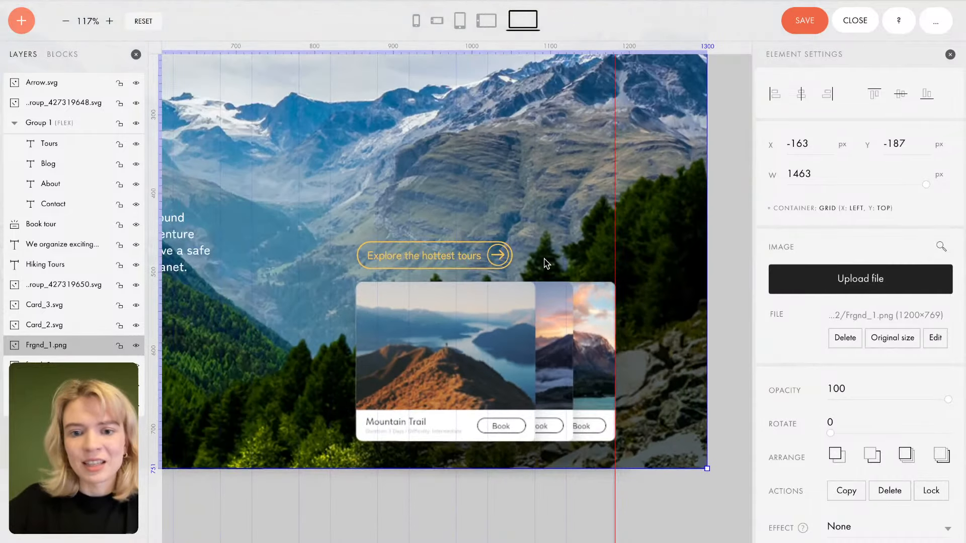
{"action": "scroll", "coordinate": [546, 263], "scroll_direction": "down", "scroll_amount": 1}
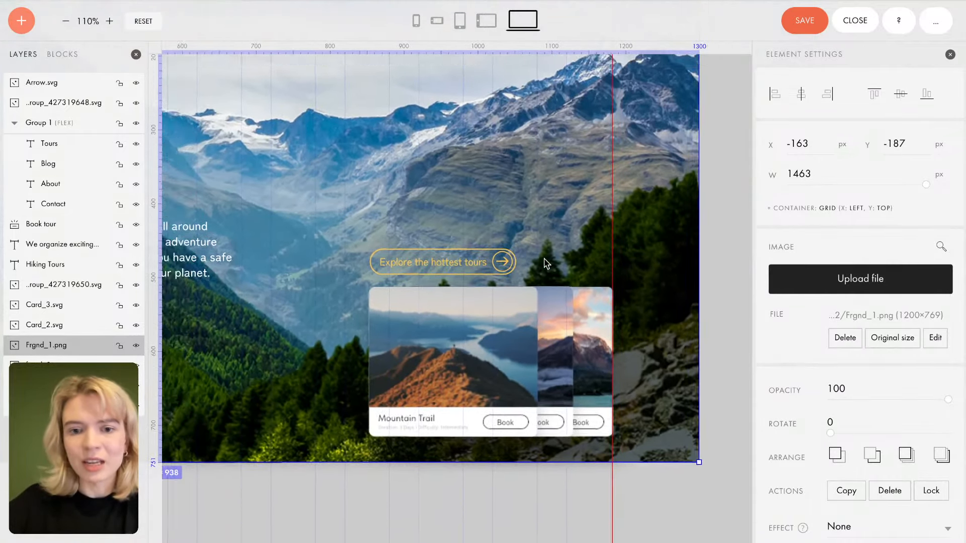
{"action": "scroll", "coordinate": [546, 262], "scroll_direction": "down", "scroll_amount": 5}
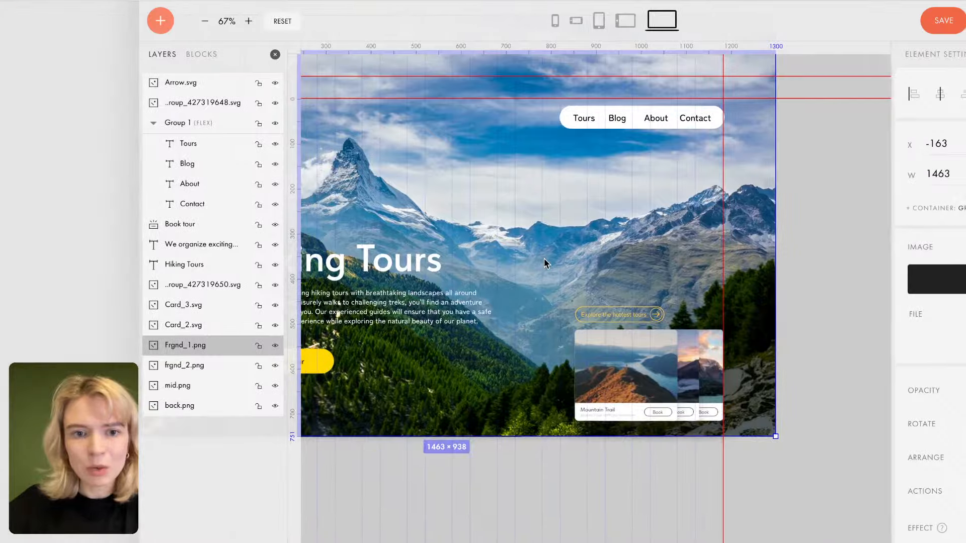
{"action": "scroll", "coordinate": [544, 258], "scroll_direction": "down", "scroll_amount": 2}
{"action": "scroll", "coordinate": [545, 258], "scroll_direction": "left", "scroll_amount": 2}
{"action": "scroll", "coordinate": [544, 258], "scroll_direction": "up", "scroll_amount": 1}
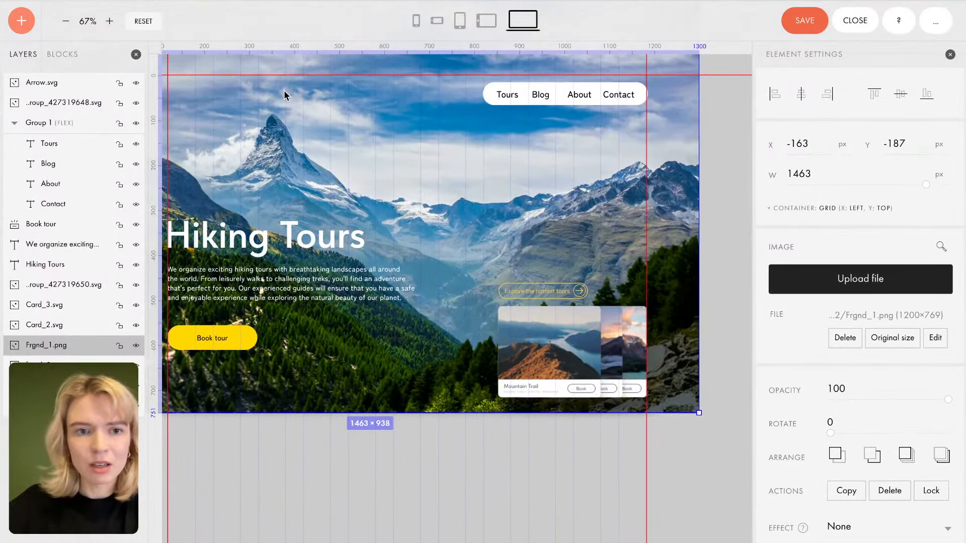
Step: Add a text element reading "PeakPath" over the sky area of the hero section
{"action": "scroll", "coordinate": [285, 96], "scroll_direction": "up", "scroll_amount": 1}
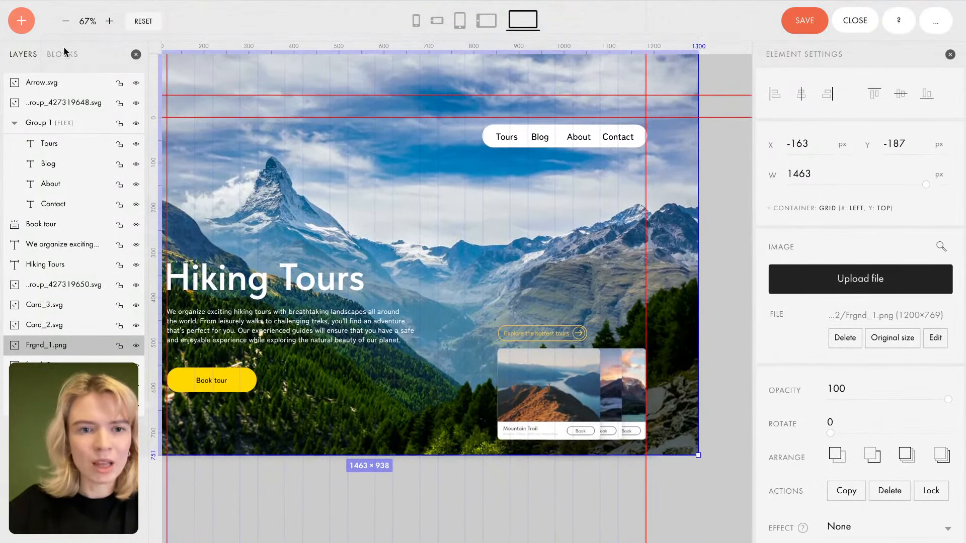
{"action": "left_click", "coordinate": [21, 21]}
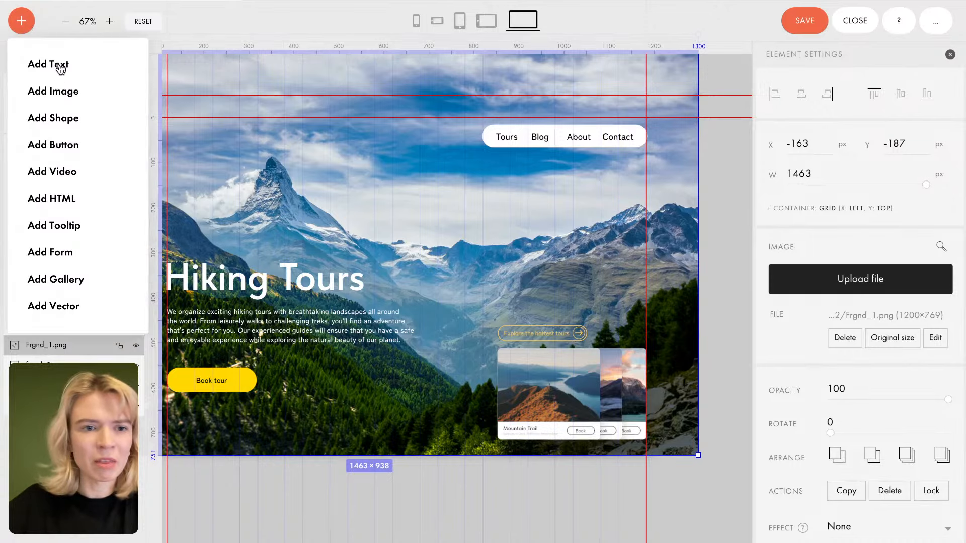
{"action": "left_click", "coordinate": [61, 69]}
{"action": "left_click_drag", "start_coordinate": [290, 146], "coordinate": [375, 189]}
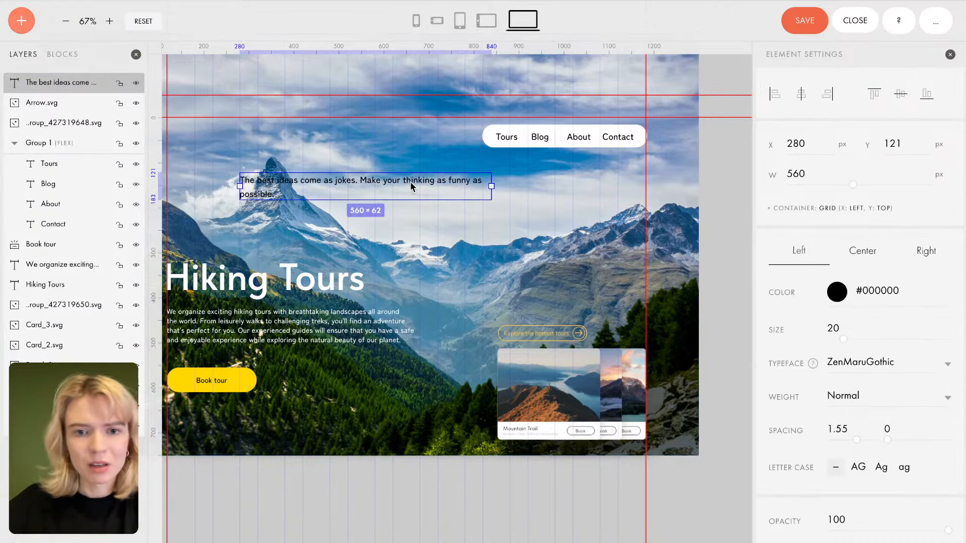
{"action": "double_click", "coordinate": [403, 188]}
{"action": "type", "text": "P"}
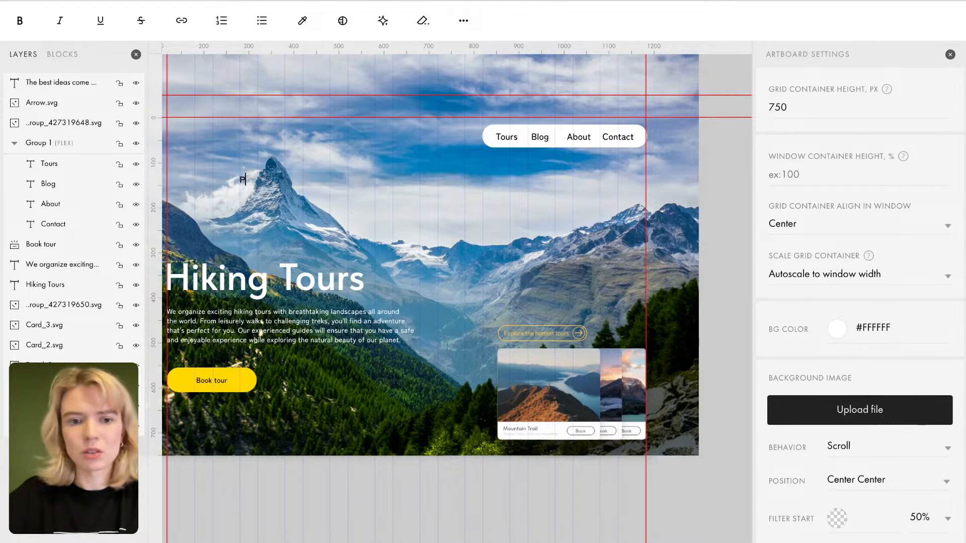
{"action": "type", "text": "eakPatg"}
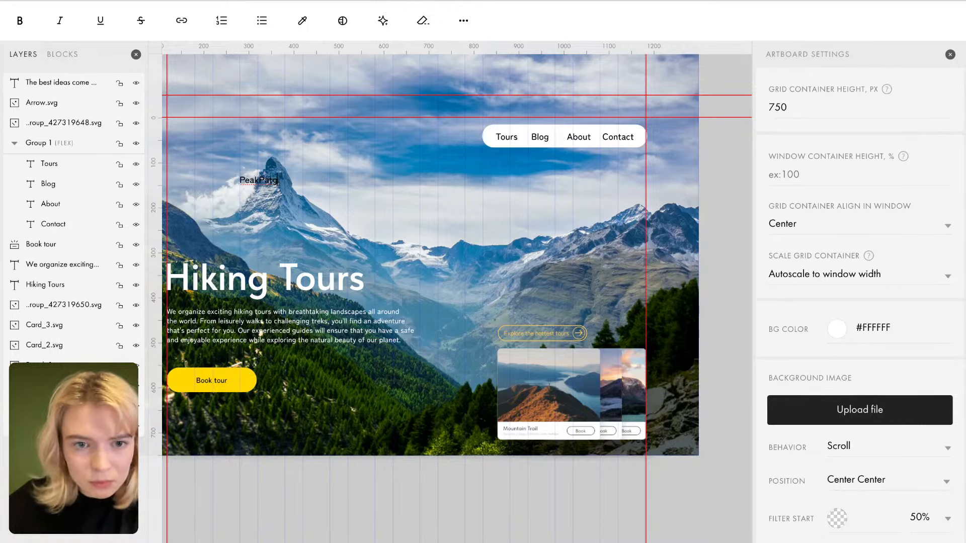
{"action": "key", "text": "BackSpace"}
{"action": "type", "text": "h"}
{"action": "key", "text": "super+a"}
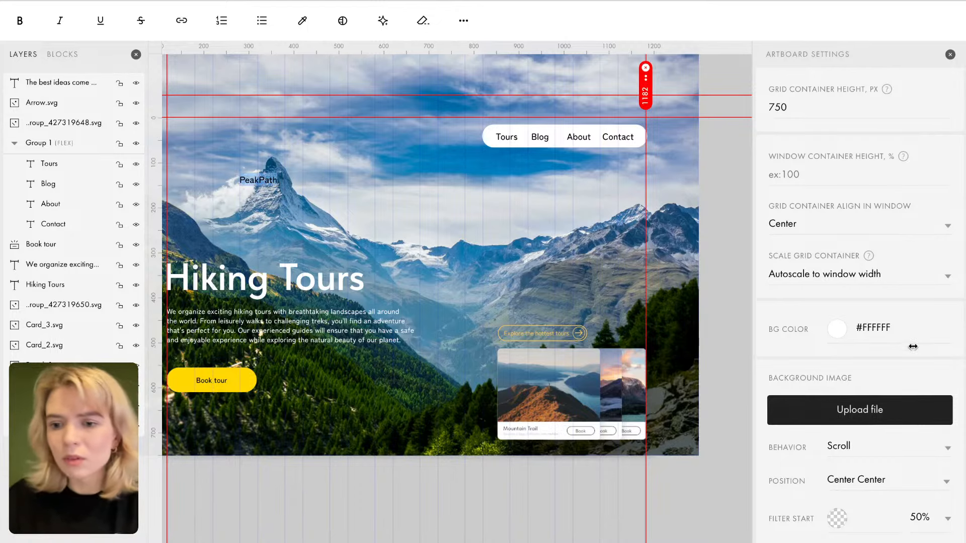
{"action": "left_click", "coordinate": [337, 194]}
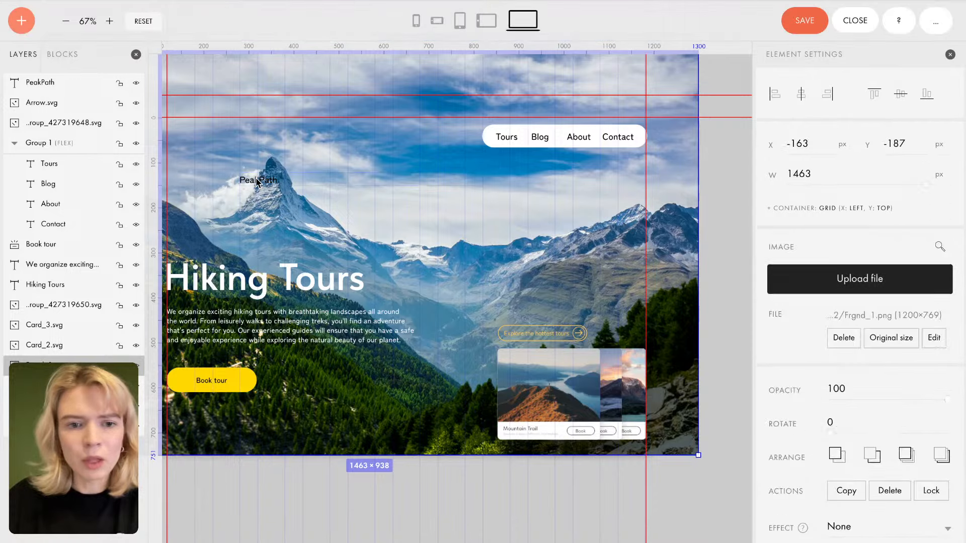
Step: Set the PeakPath text to size 31 and colour it white (#FFFFFF)
{"action": "left_click", "coordinate": [260, 180]}
{"action": "left_click_drag", "start_coordinate": [843, 340], "coordinate": [859, 340]}
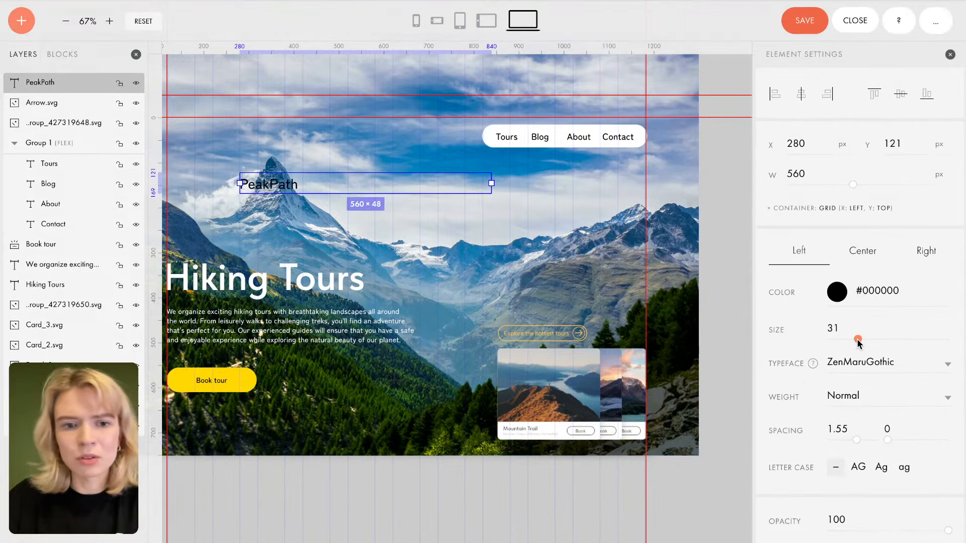
{"action": "left_click", "coordinate": [837, 292]}
{"action": "left_click", "coordinate": [737, 277]}
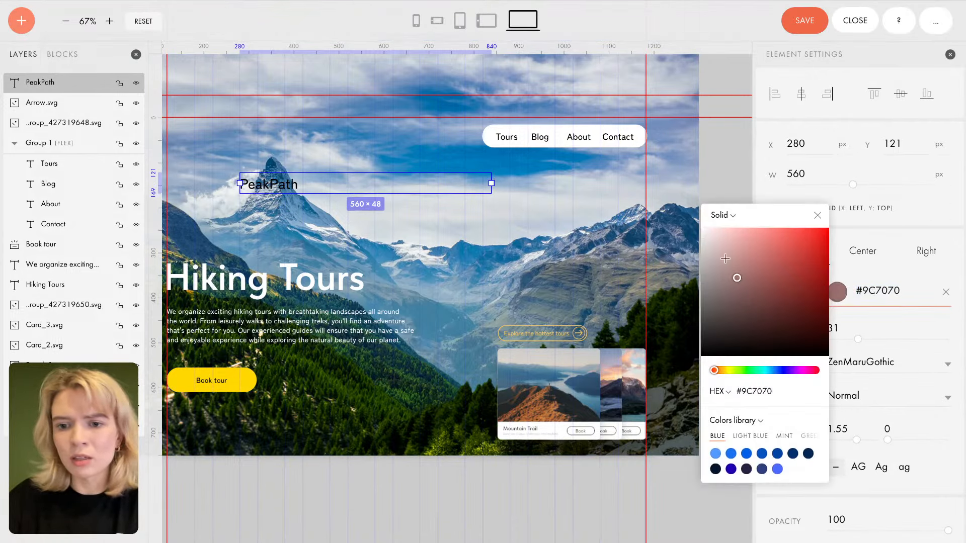
{"action": "left_click_drag", "start_coordinate": [819, 290], "coordinate": [666, 207]}
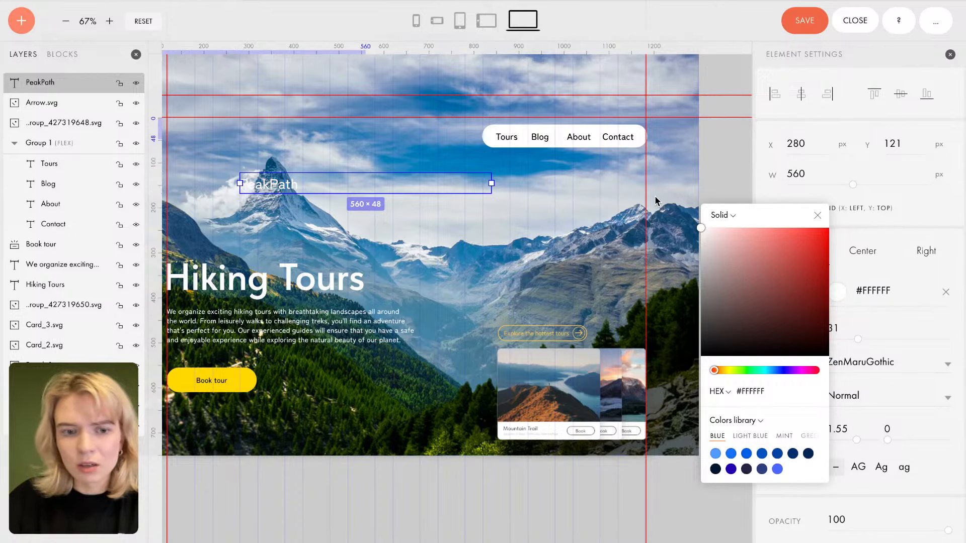
{"action": "left_click", "coordinate": [817, 215]}
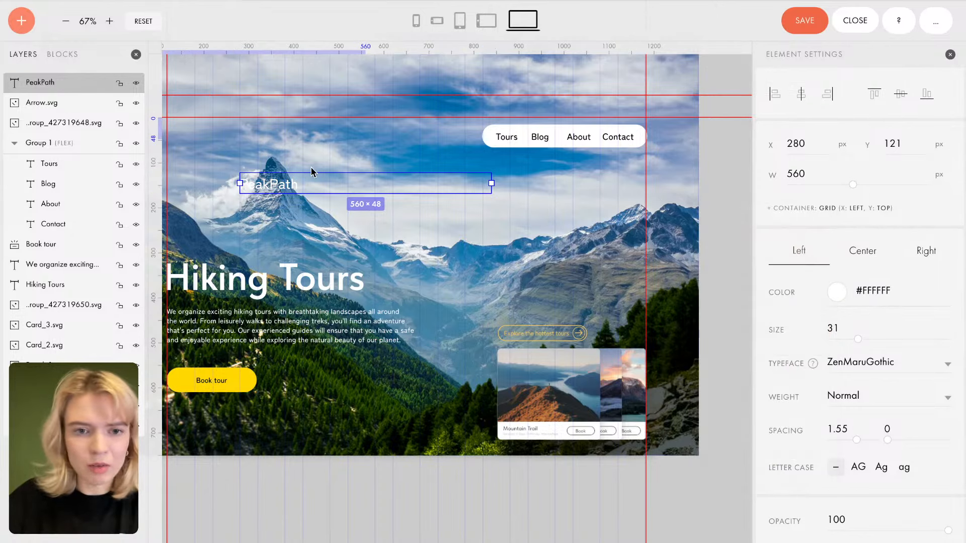
Step: Place the PeakPath title on the left guide at X 118, Y 16, and align the menu group at X 816, Y 14
{"action": "left_click_drag", "start_coordinate": [284, 191], "coordinate": [221, 141]}
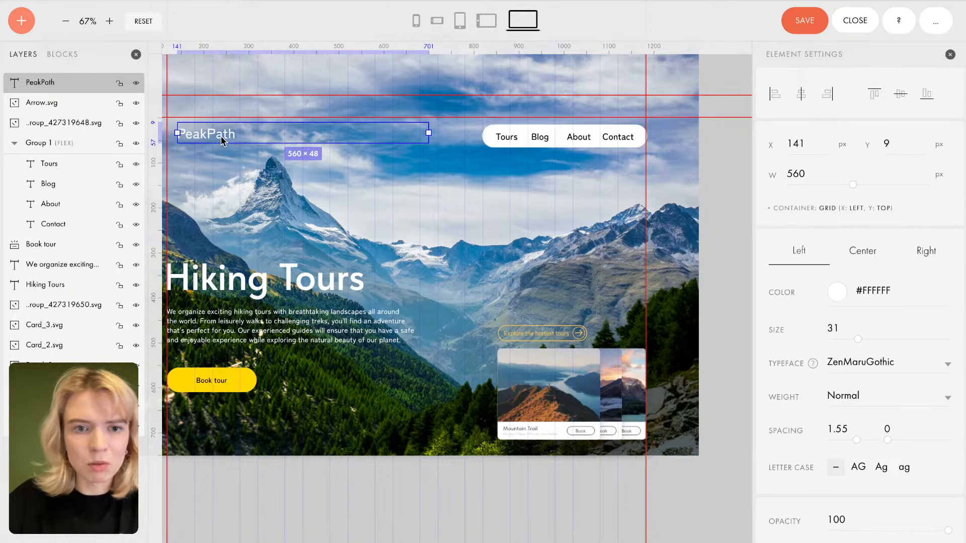
{"action": "left_click", "coordinate": [497, 149]}
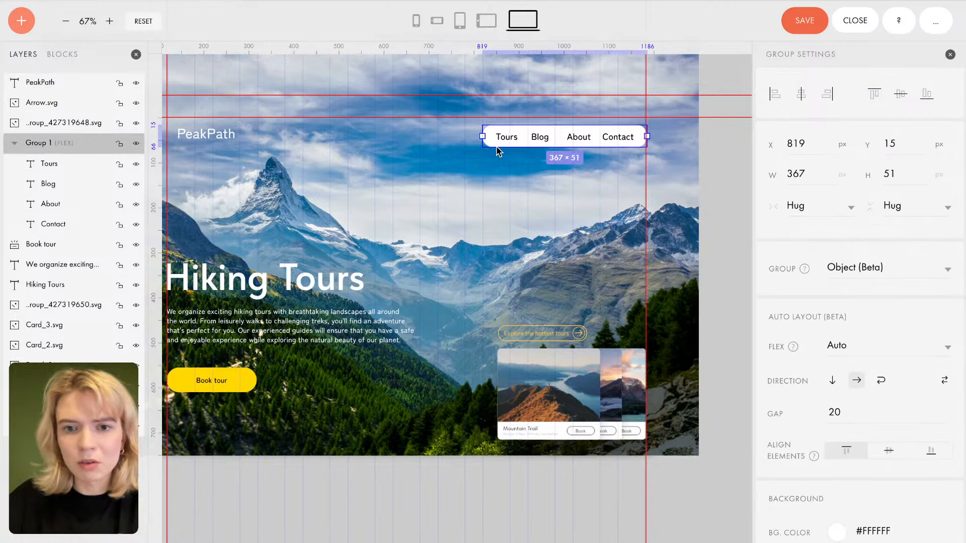
{"action": "mouse_move", "coordinate": [492, 148]}
{"action": "left_mouse_down"}
{"action": "mouse_move", "coordinate": [481, 146]}
{"action": "mouse_move", "coordinate": [490, 147]}
{"action": "left_mouse_up"}
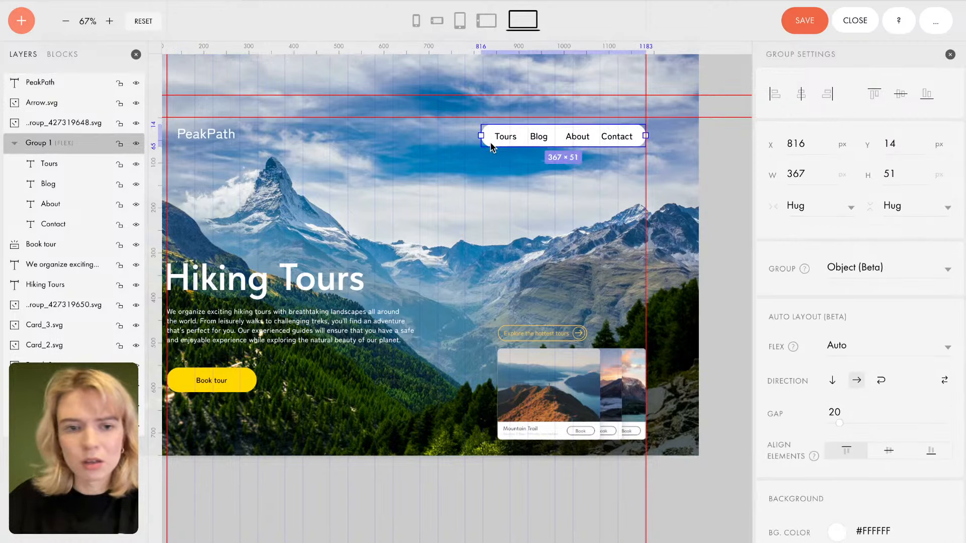
{"action": "left_click_drag", "start_coordinate": [210, 138], "coordinate": [199, 138]}
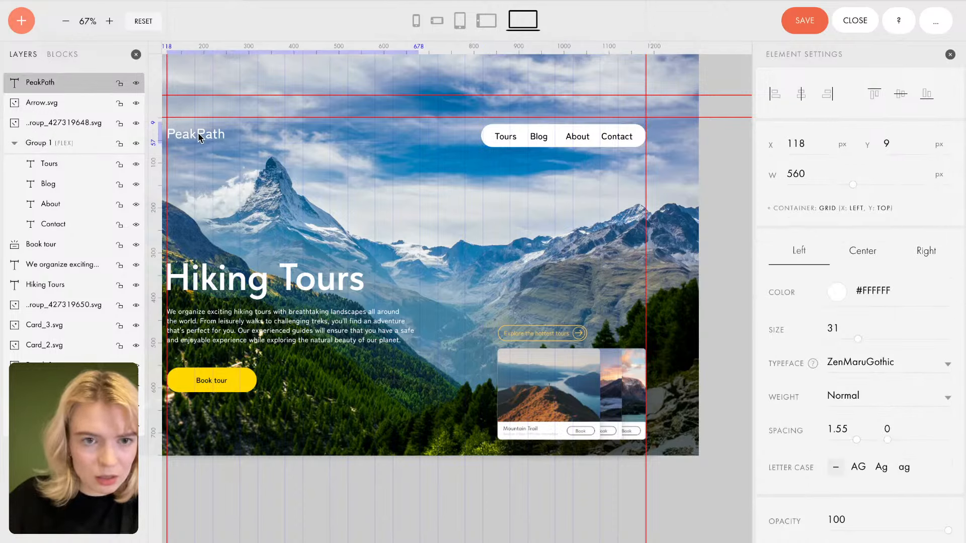
{"action": "left_click", "coordinate": [359, 188]}
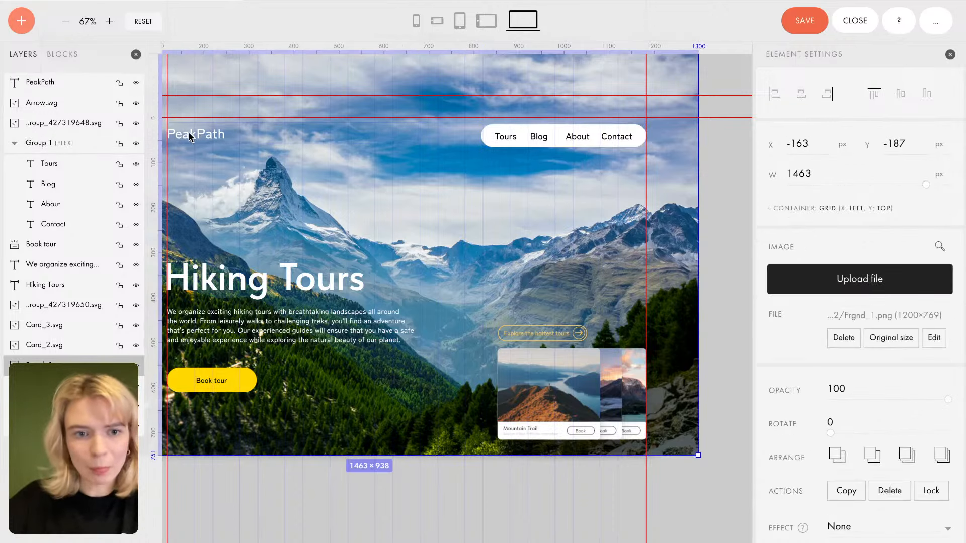
{"action": "left_click_drag", "start_coordinate": [192, 140], "coordinate": [192, 143]}
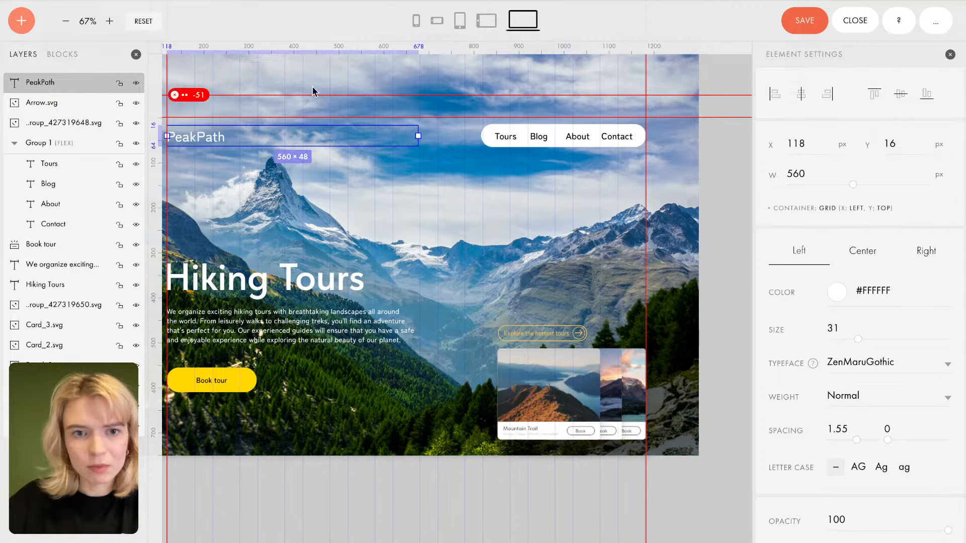
Step: Add a horizontal guide across the menu row and hide the sky and mountain background images
{"action": "left_click", "coordinate": [304, 60]}
{"action": "left_click_drag", "start_coordinate": [304, 48], "coordinate": [319, 138]}
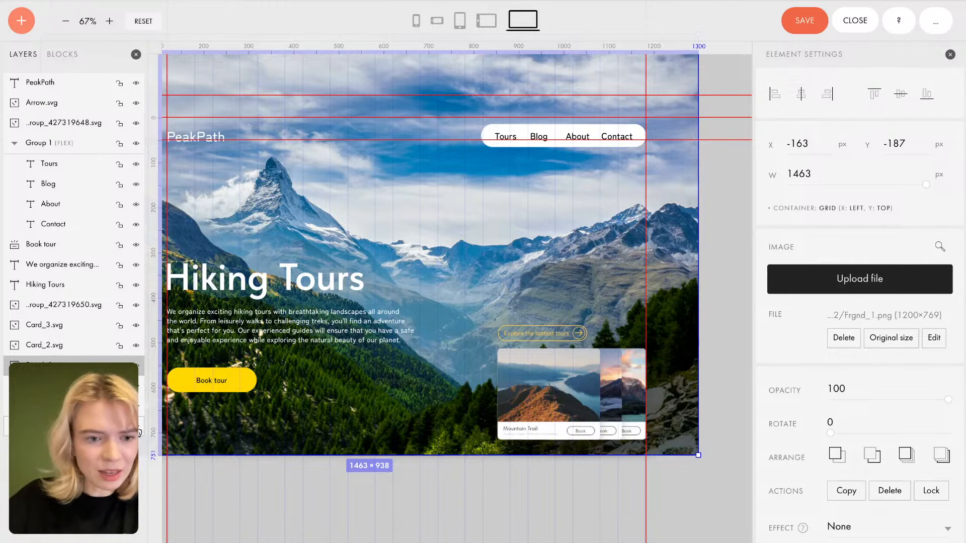
{"action": "key", "text": "Delete"}
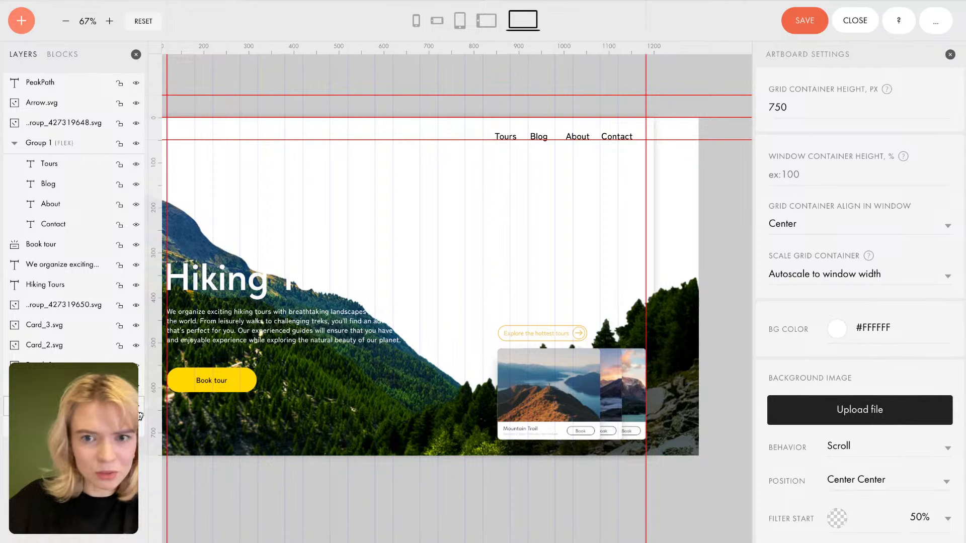
Step: Lower the menu group to Y 26 and move the horizontal guide beneath its labels to 62
{"action": "left_click", "coordinate": [524, 135]}
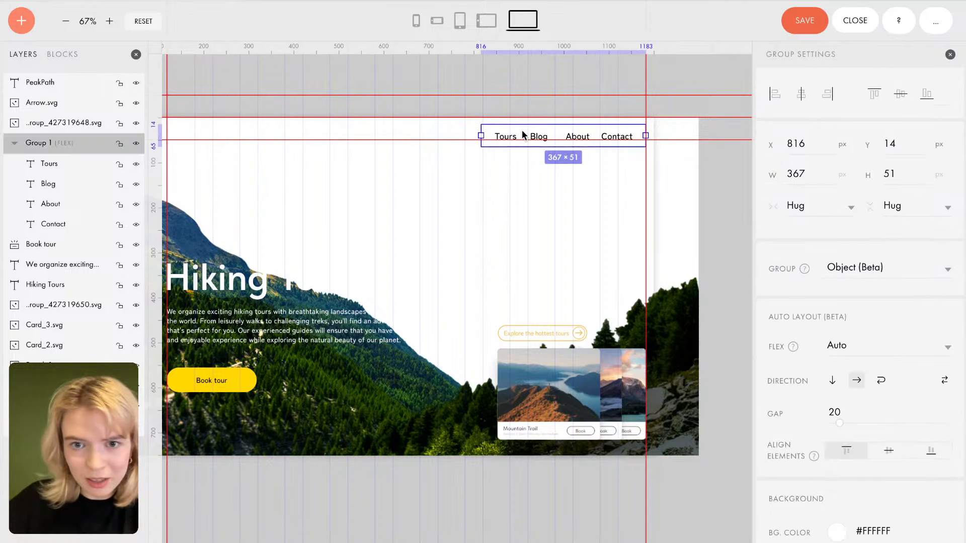
{"action": "left_click_drag", "start_coordinate": [523, 135], "coordinate": [523, 137]}
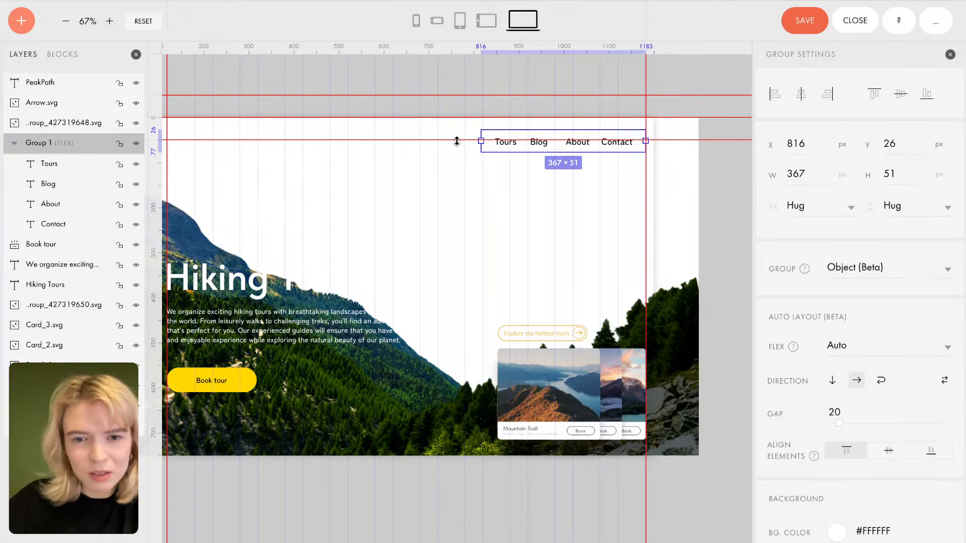
{"action": "left_click_drag", "start_coordinate": [457, 142], "coordinate": [458, 148]}
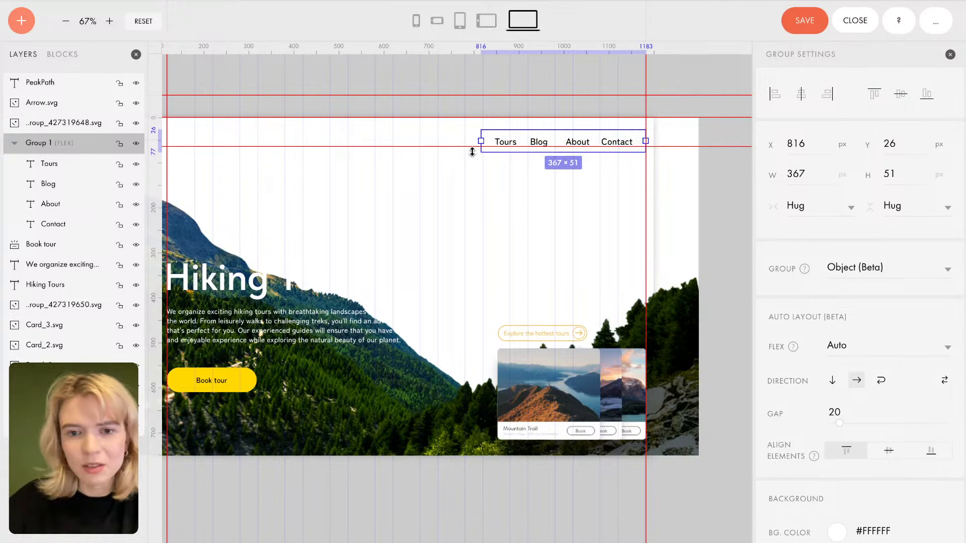
{"action": "left_click", "coordinate": [424, 160]}
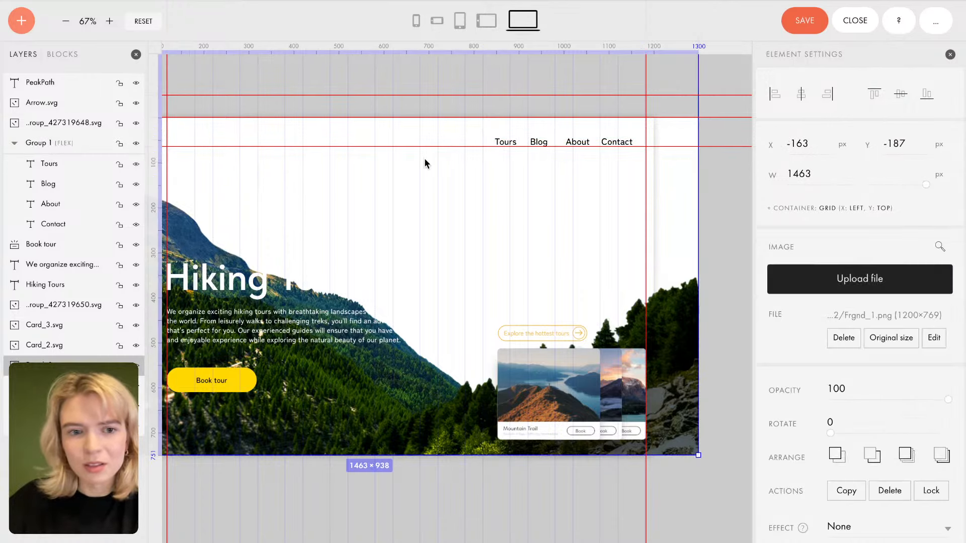
Step: Lower the PeakPath title to Y 34 so it lines up with the horizontal guide
{"action": "left_click", "coordinate": [200, 137]}
{"action": "mouse_move", "coordinate": [199, 141]}
{"action": "left_mouse_down"}
{"action": "mouse_move", "coordinate": [200, 149]}
{"action": "mouse_move", "coordinate": [200, 139]}
{"action": "left_mouse_up"}
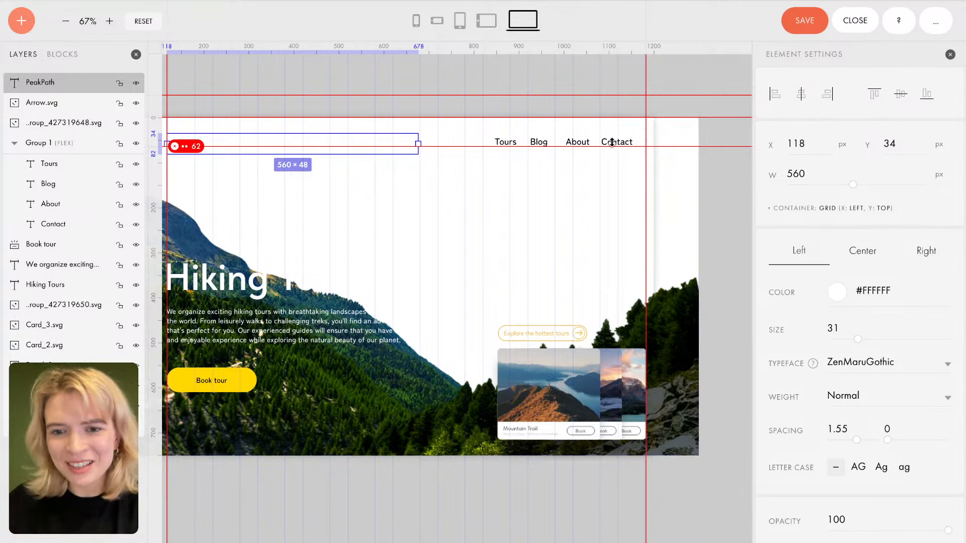
{"action": "left_click", "coordinate": [590, 145]}
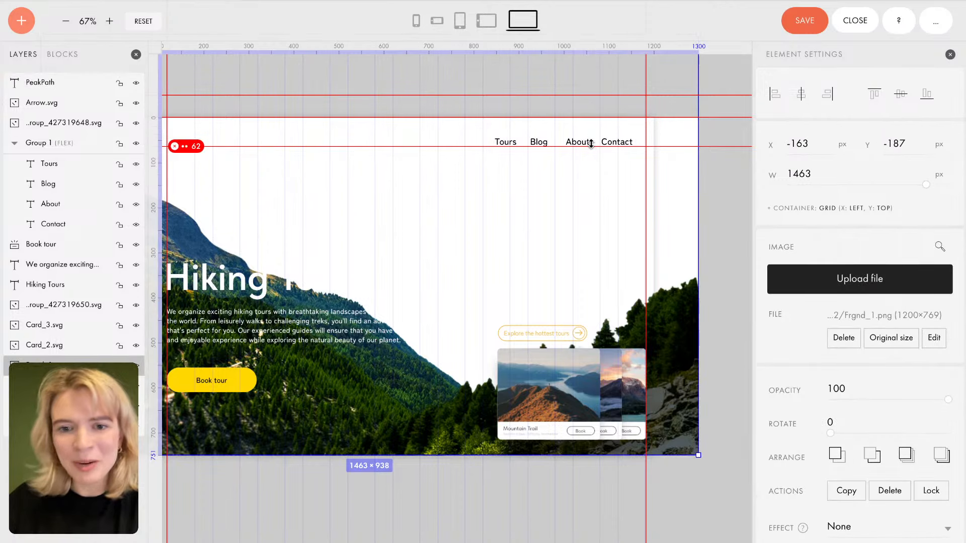
Step: Shift the menu group inward from the right guide to X 782, Y 29
{"action": "left_click", "coordinate": [505, 143]}
{"action": "mouse_move", "coordinate": [519, 141]}
{"action": "left_mouse_down"}
{"action": "mouse_move", "coordinate": [510, 140]}
{"action": "mouse_move", "coordinate": [520, 113]}
{"action": "mouse_move", "coordinate": [513, 93]}
{"action": "mouse_move", "coordinate": [510, 131]}
{"action": "mouse_move", "coordinate": [468, 140]}
{"action": "mouse_move", "coordinate": [509, 139]}
{"action": "left_mouse_up"}
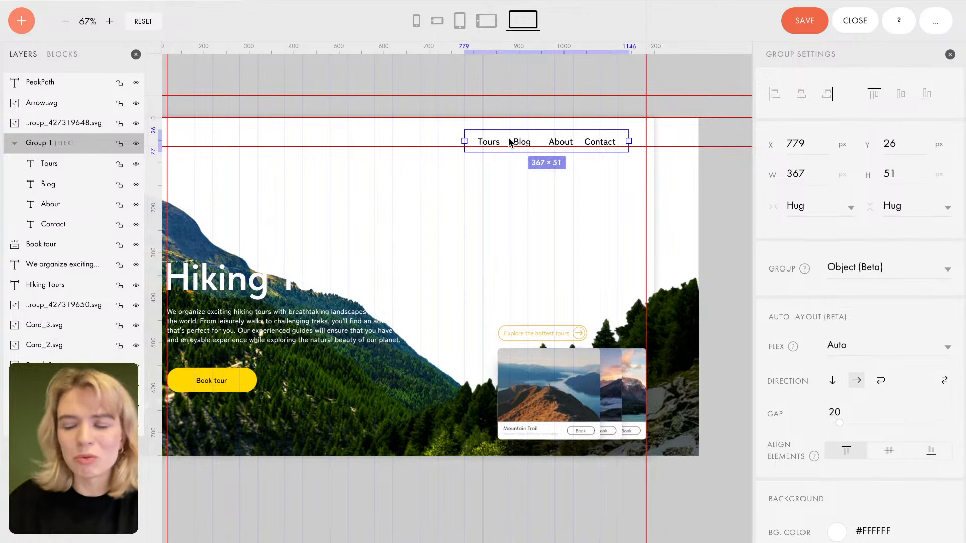
{"action": "key", "text": "Right"}
{"action": "key", "text": "Down"}
{"action": "key", "text": "Down"}
{"action": "key", "text": "Down"}
{"action": "key", "text": "Right"}
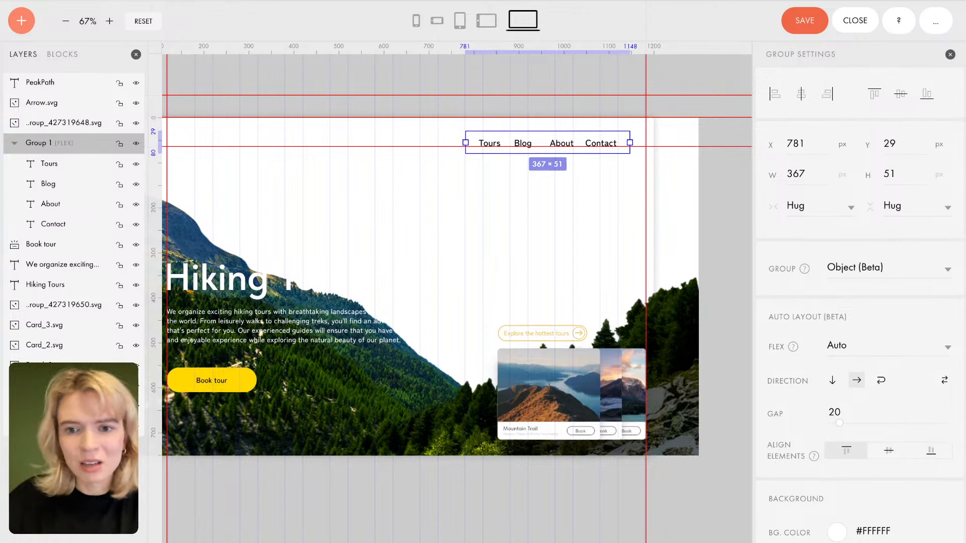
{"action": "key", "text": "Right"}
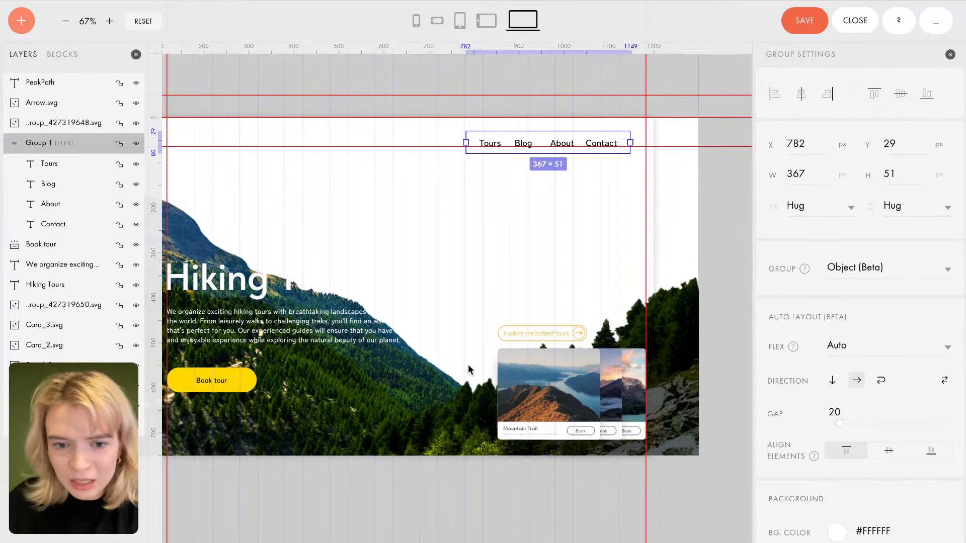
Step: Restack the tour cards farther left, with Card_3 at X 820, Y 513 and the Mountain Trail card at X 766, Y 513
{"action": "left_click", "coordinate": [458, 351]}
{"action": "left_click", "coordinate": [523, 371]}
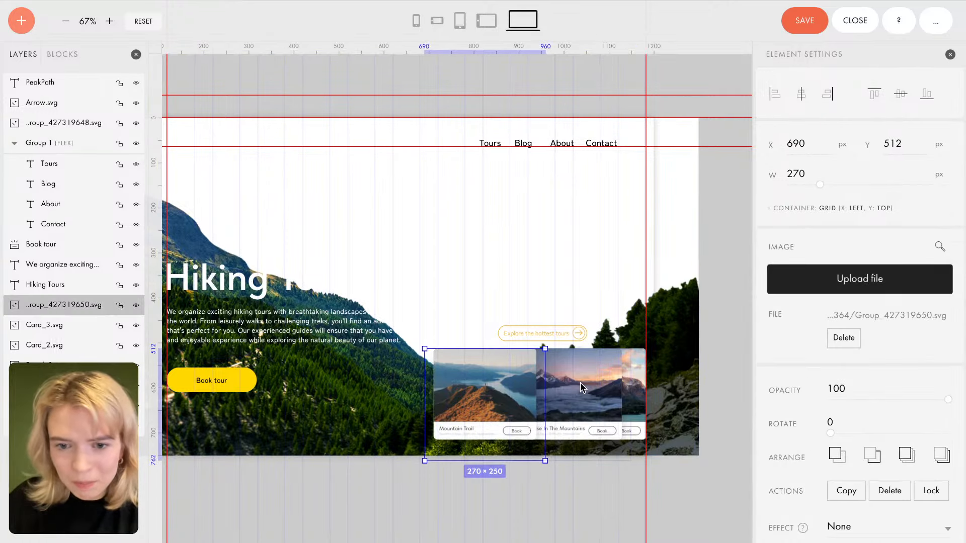
{"action": "left_click_drag", "start_coordinate": [521, 382], "coordinate": [522, 383]}
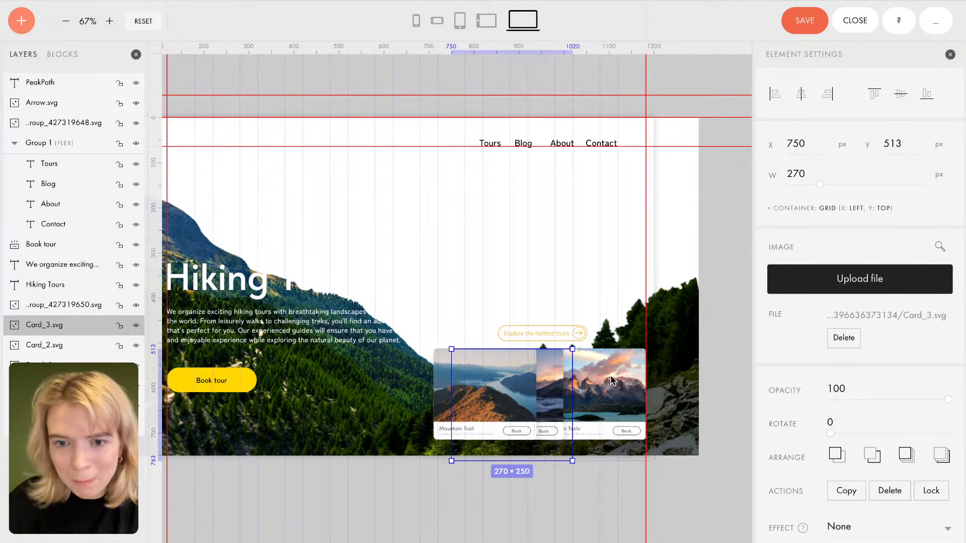
{"action": "left_click_drag", "start_coordinate": [611, 375], "coordinate": [589, 403]}
{"action": "left_click", "coordinate": [557, 403]}
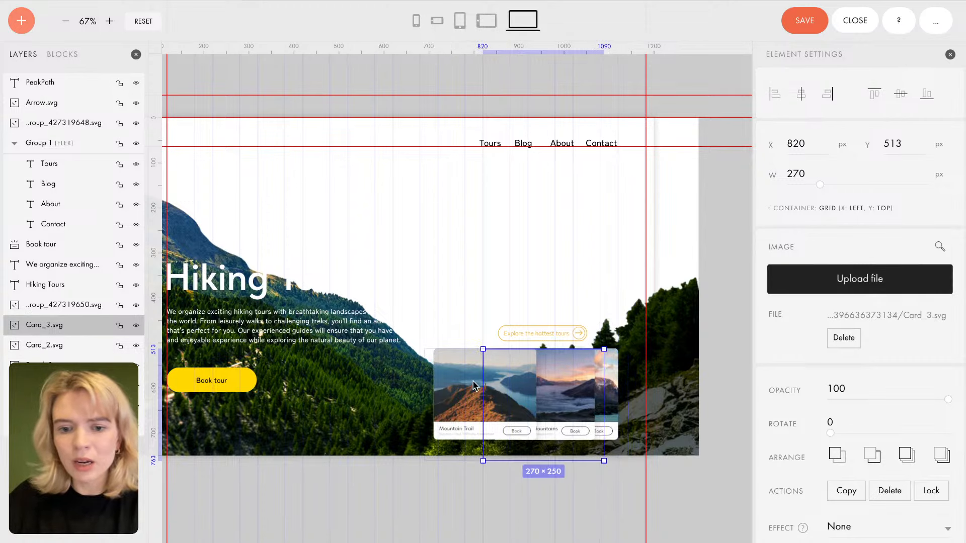
{"action": "left_click_drag", "start_coordinate": [470, 386], "coordinate": [505, 386]}
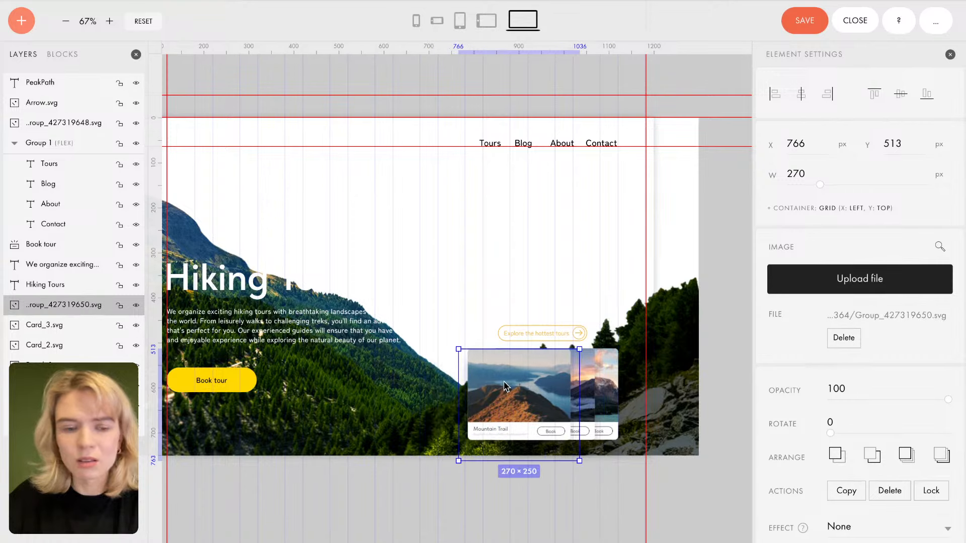
Step: Raise the description text under the Hiking Tours title to X 118, Y 409
{"action": "left_click", "coordinate": [336, 279]}
{"action": "left_click", "coordinate": [335, 335]}
{"action": "left_click_drag", "start_coordinate": [337, 330], "coordinate": [337, 326]}
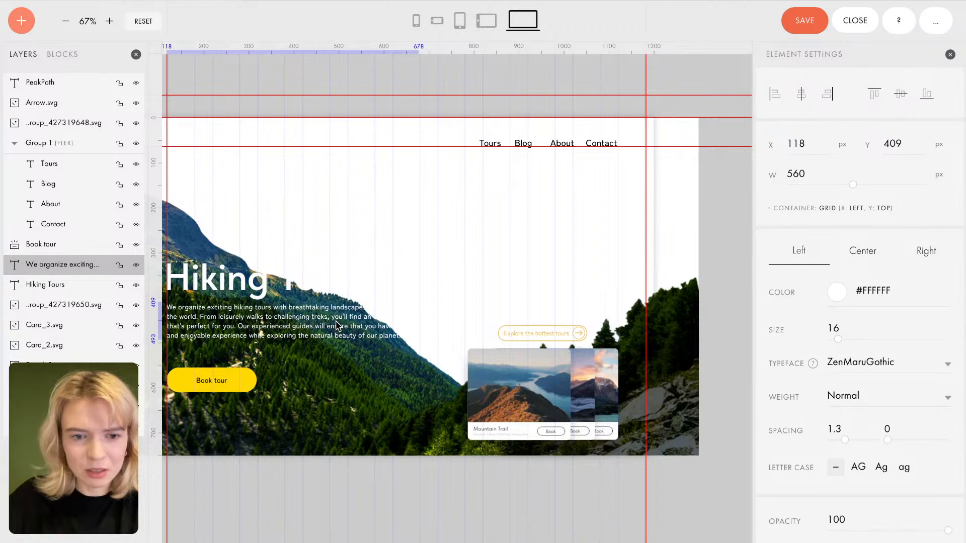
Step: Delete the description's last sentence, starting "Our experienced guides", and raise the Book tour button to X 118, Y 501
{"action": "double_click", "coordinate": [242, 322]}
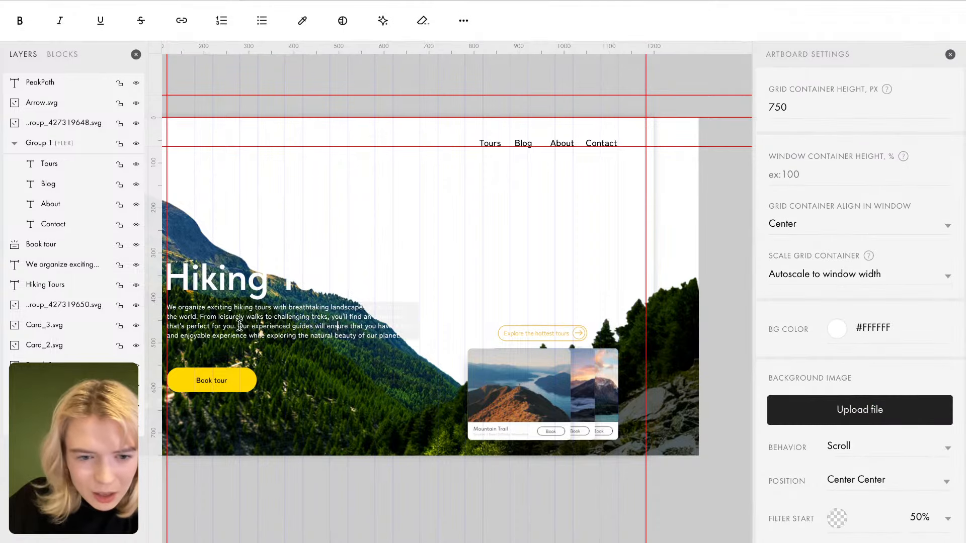
{"action": "left_click_drag", "start_coordinate": [240, 326], "coordinate": [412, 335]}
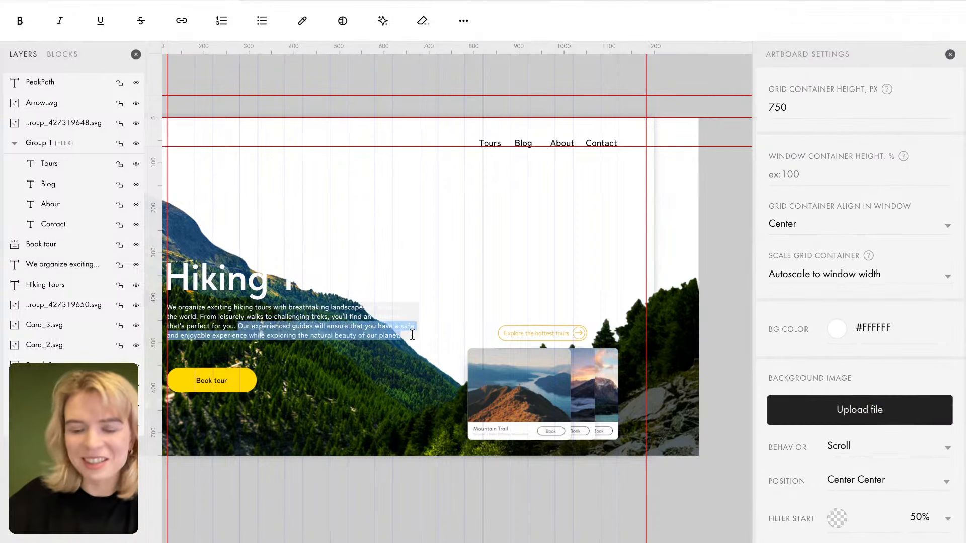
{"action": "key", "text": "BackSpace"}
{"action": "left_click", "coordinate": [300, 431]}
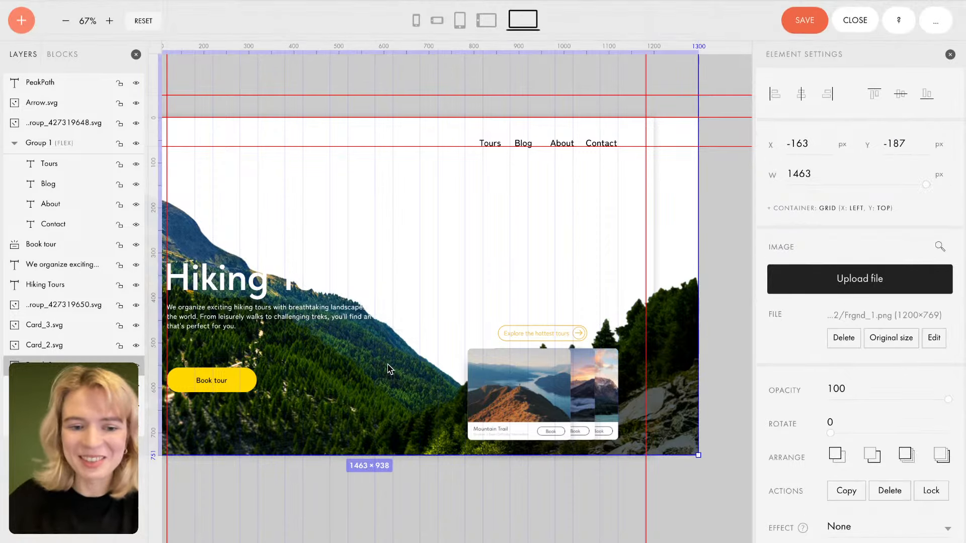
{"action": "left_click_drag", "start_coordinate": [246, 381], "coordinate": [245, 358]}
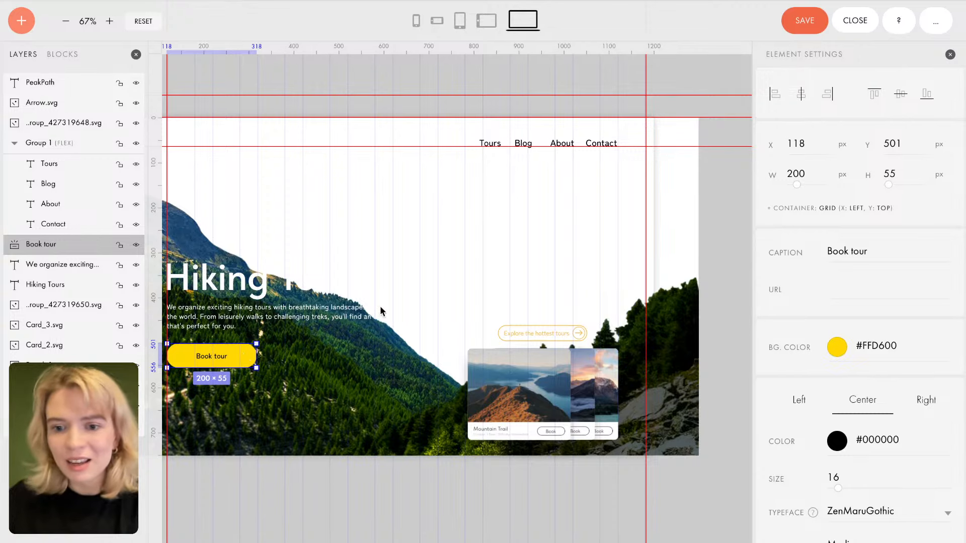
Step: Make the hidden back.png mountain background visible again
{"action": "left_click", "coordinate": [684, 338]}
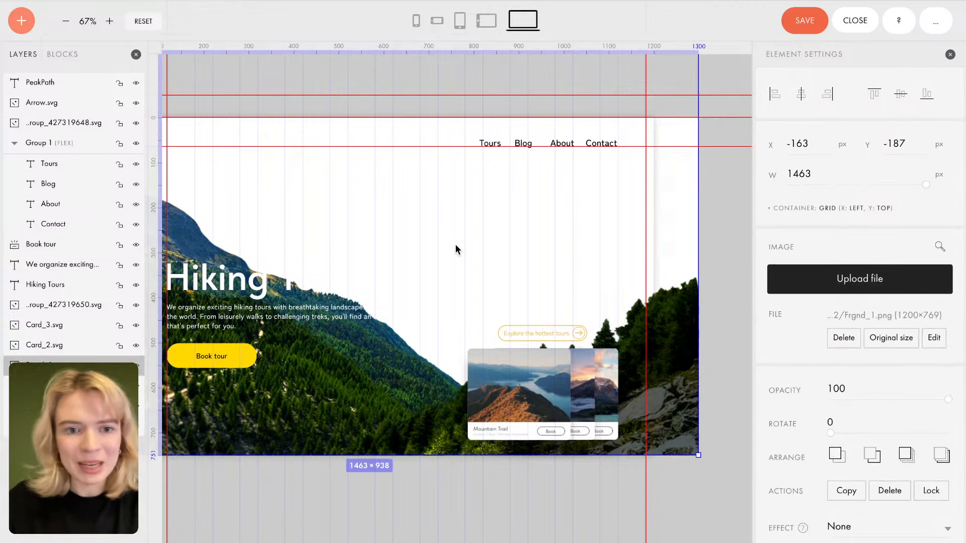
{"action": "left_click", "coordinate": [192, 144]}
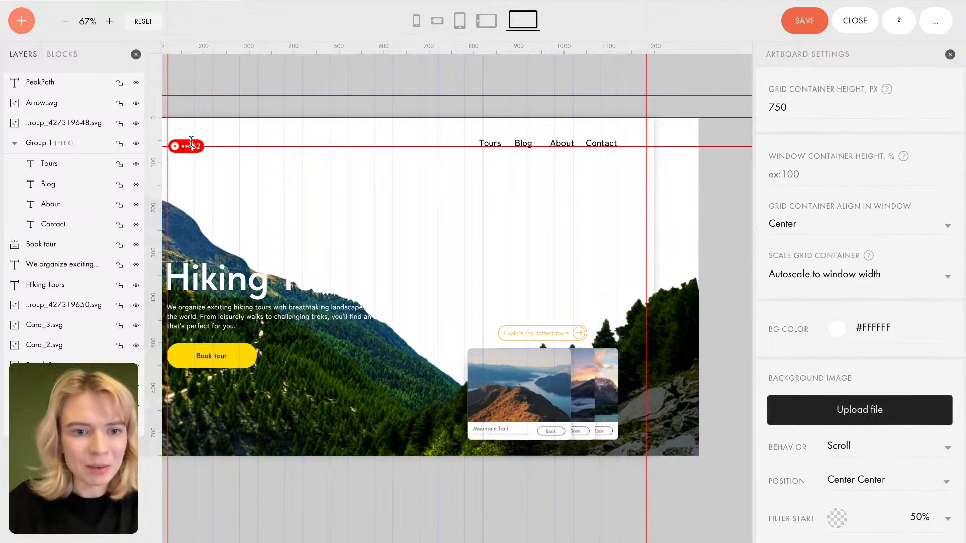
{"action": "left_click", "coordinate": [207, 180]}
{"action": "left_click", "coordinate": [140, 429]}
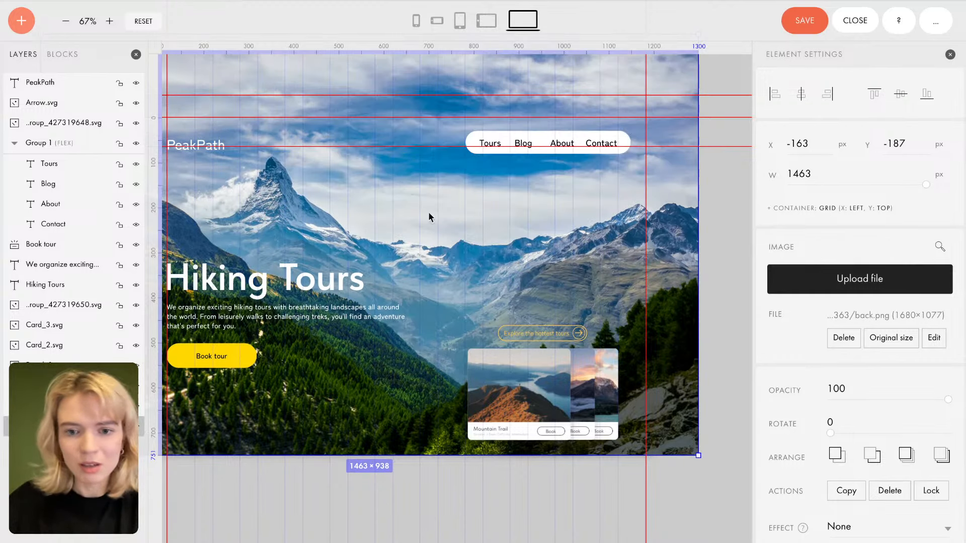
Step: Move the "Explore the hottest tours" graphic to X 780, Y 461 and place its arrow back inside the circle
{"action": "left_click", "coordinate": [573, 340]}
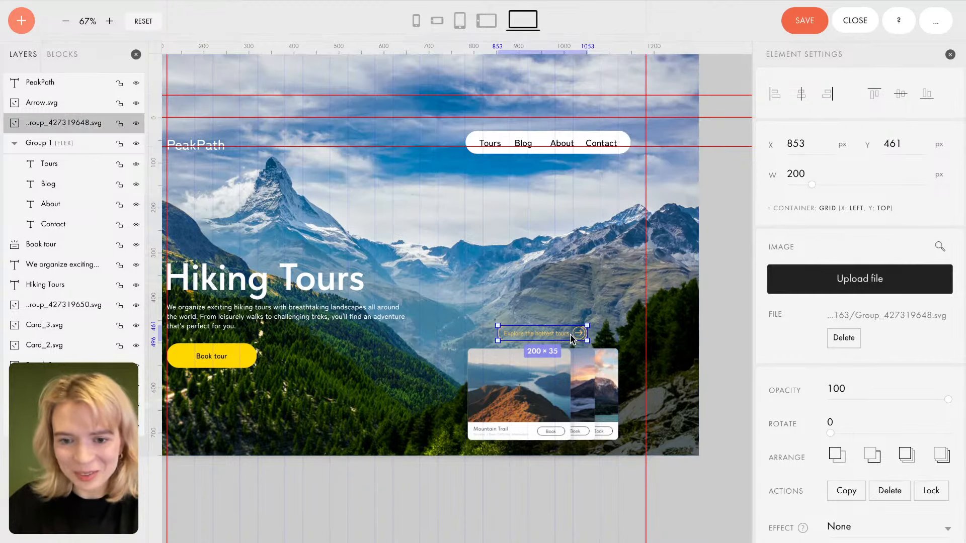
{"action": "left_click_drag", "start_coordinate": [571, 337], "coordinate": [538, 337]}
{"action": "left_click", "coordinate": [581, 334]}
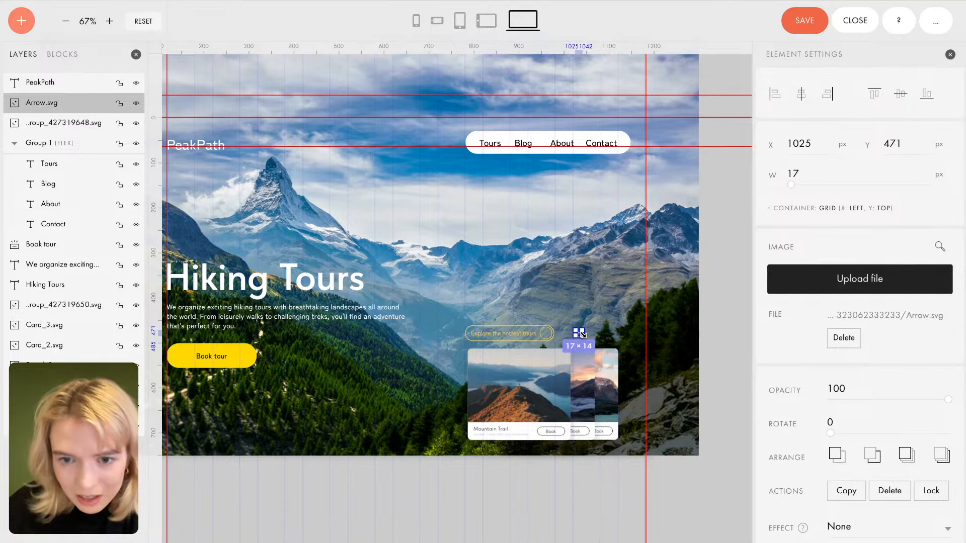
{"action": "scroll", "coordinate": [577, 332], "scroll_direction": "up", "scroll_amount": 5}
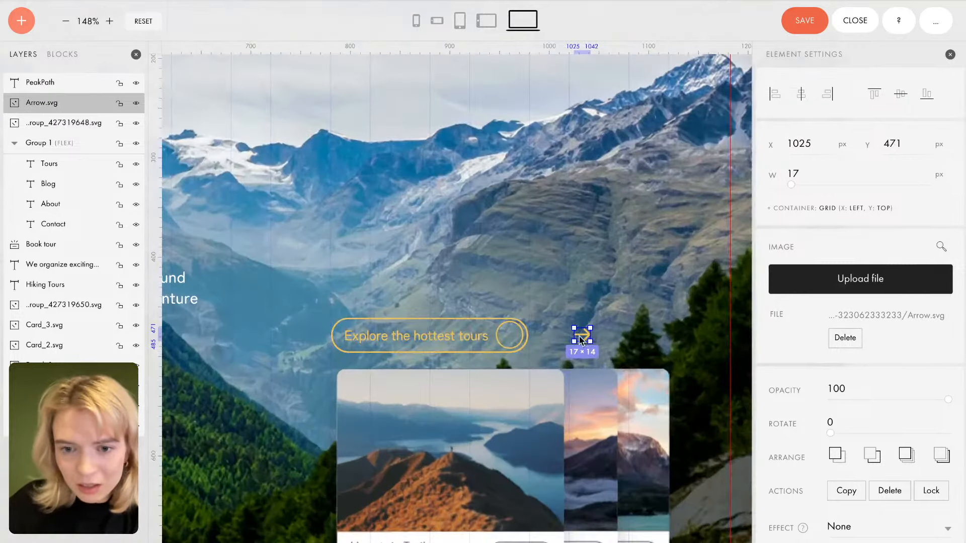
{"action": "left_click_drag", "start_coordinate": [582, 339], "coordinate": [512, 342]}
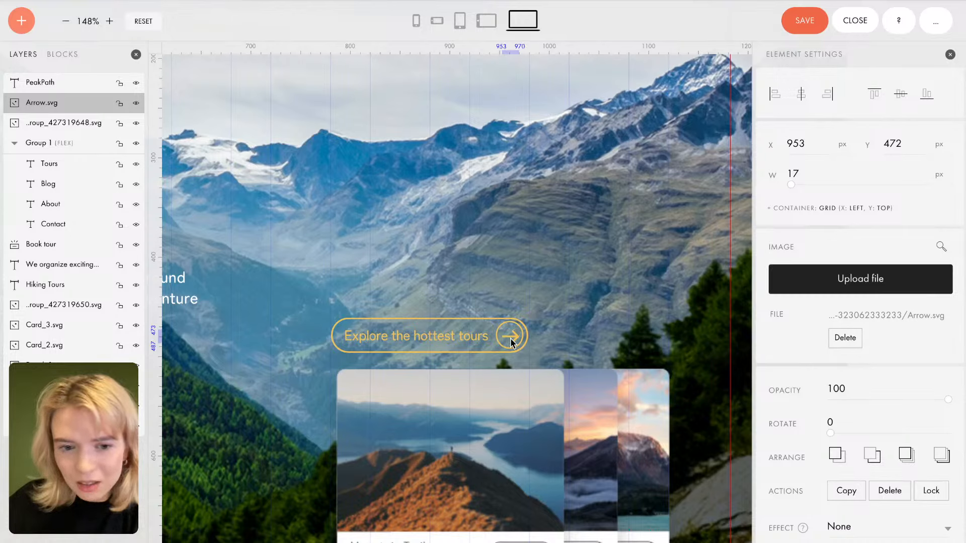
Step: Add a vertical guide at the Mountain Trail card's left edge and align the "Explore the hottest tours" graphic to it at X 787
{"action": "left_click", "coordinate": [416, 338]}
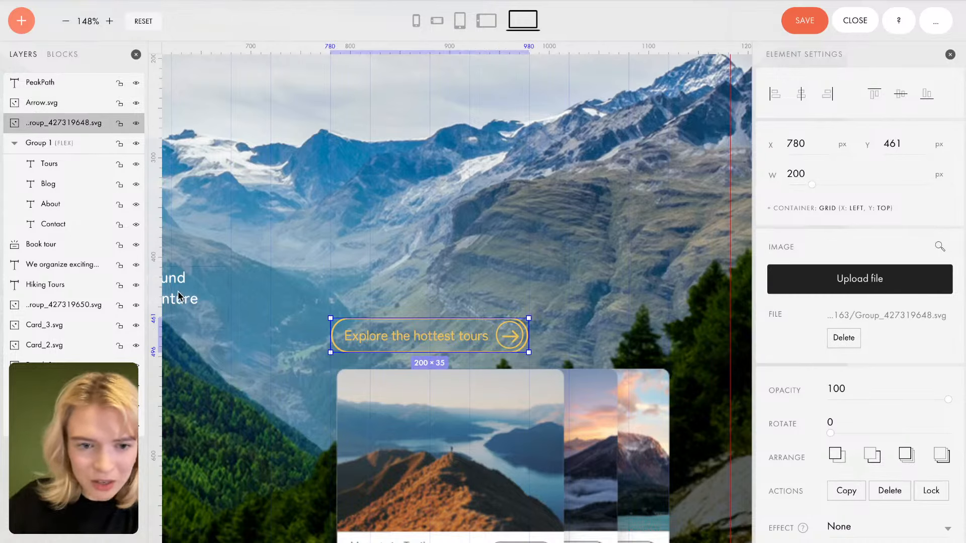
{"action": "left_click_drag", "start_coordinate": [156, 282], "coordinate": [336, 286]}
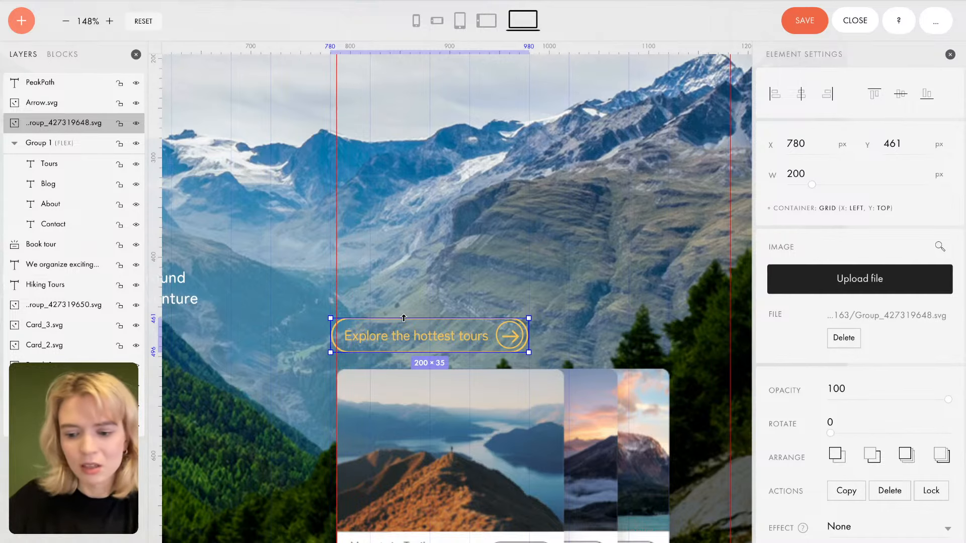
{"action": "key", "text": "Right"}
{"action": "key", "text": "Right"}
{"action": "key", "text": "Right"}
{"action": "key", "text": "Right"}
{"action": "key", "text": "Right"}
{"action": "key", "text": "Right"}
{"action": "key", "text": "Right"}
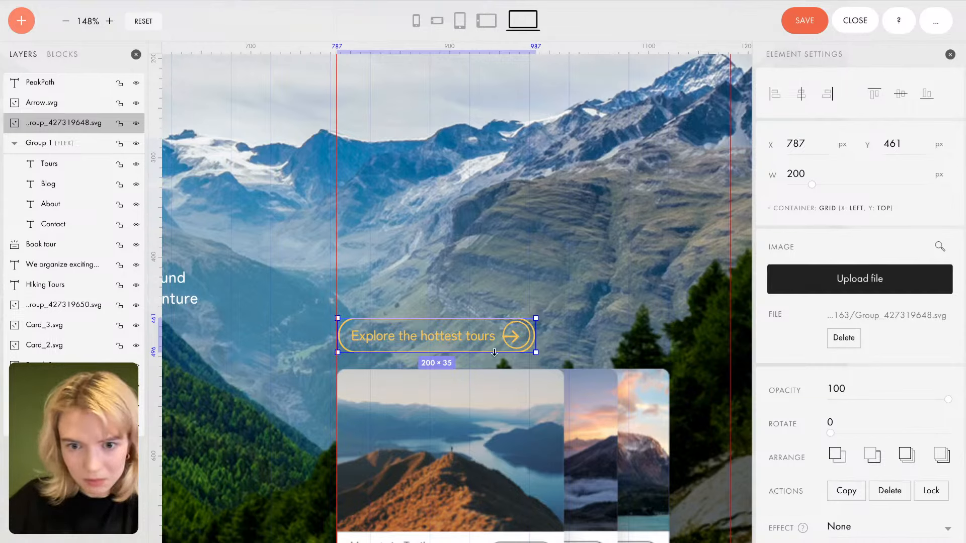
Step: Center the arrow inside the circle of the "Explore the hottest tours" graphic at X 958, Y 472
{"action": "left_click", "coordinate": [515, 338]}
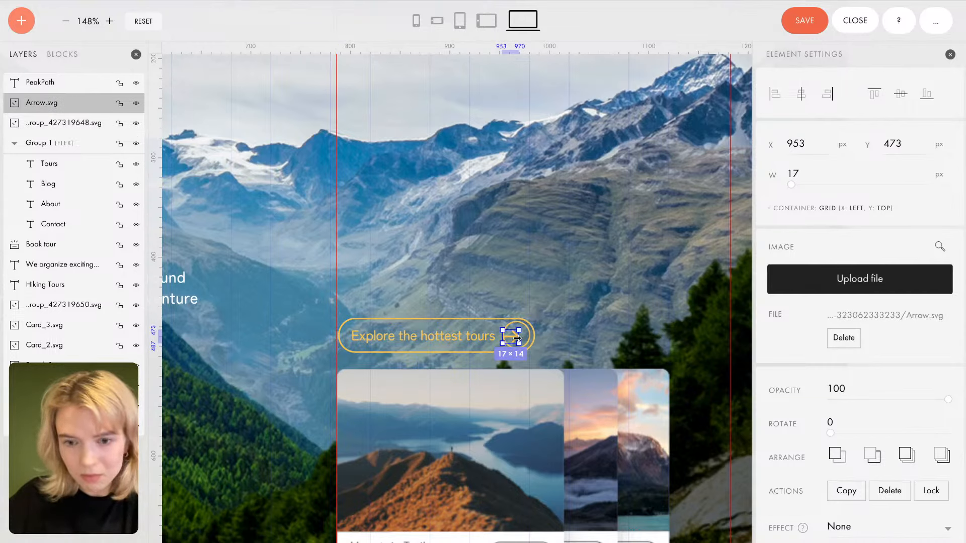
{"action": "key", "text": "Right"}
{"action": "key", "text": "Right"}
{"action": "key", "text": "Right"}
{"action": "key", "text": "Right"}
{"action": "key", "text": "Right"}
{"action": "key", "text": "Right"}
{"action": "key", "text": "Up"}
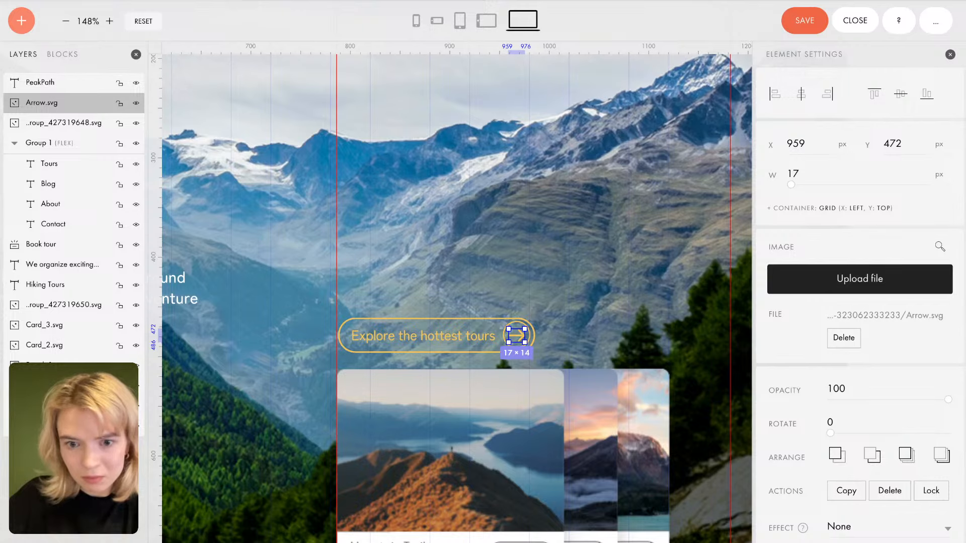
{"action": "left_click", "coordinate": [565, 269]}
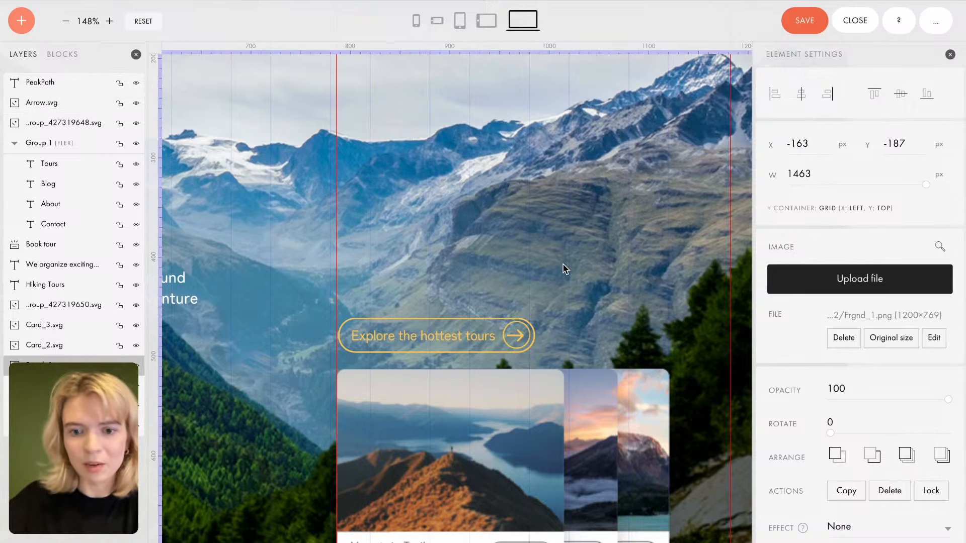
{"action": "scroll", "coordinate": [565, 270], "scroll_direction": "down", "scroll_amount": 2}
{"action": "left_click", "coordinate": [521, 333]}
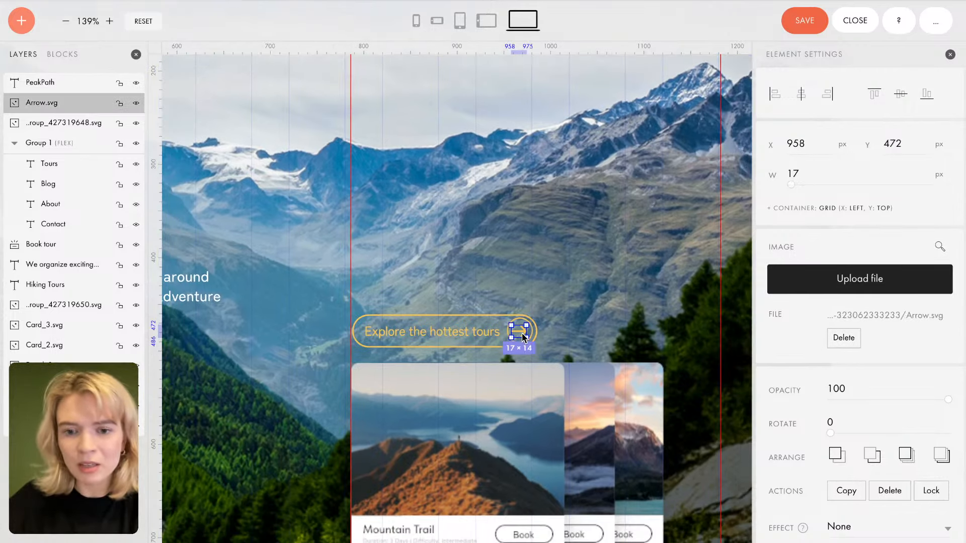
{"action": "left_click", "coordinate": [542, 247]}
{"action": "scroll", "coordinate": [542, 248], "scroll_direction": "down", "scroll_amount": 4}
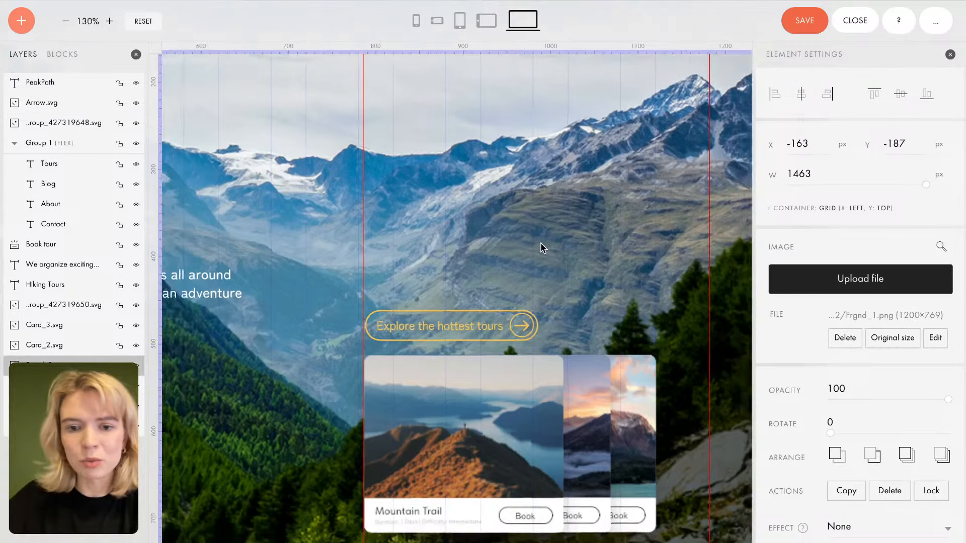
Step: Save the page and check the composition of the whole hero section
{"action": "left_click", "coordinate": [818, 23]}
{"action": "scroll", "coordinate": [474, 395], "scroll_direction": "down", "scroll_amount": 1}
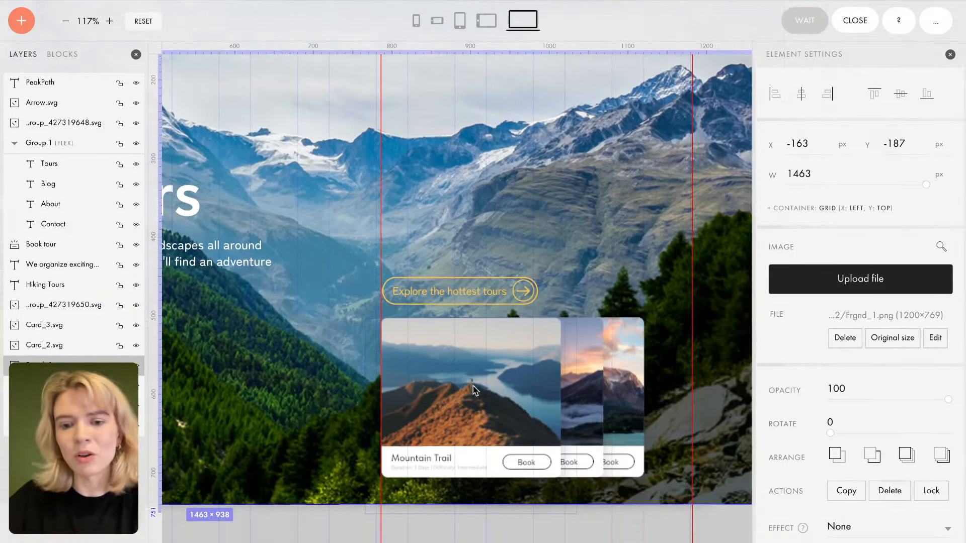
{"action": "scroll", "coordinate": [474, 392], "scroll_direction": "down", "scroll_amount": 4}
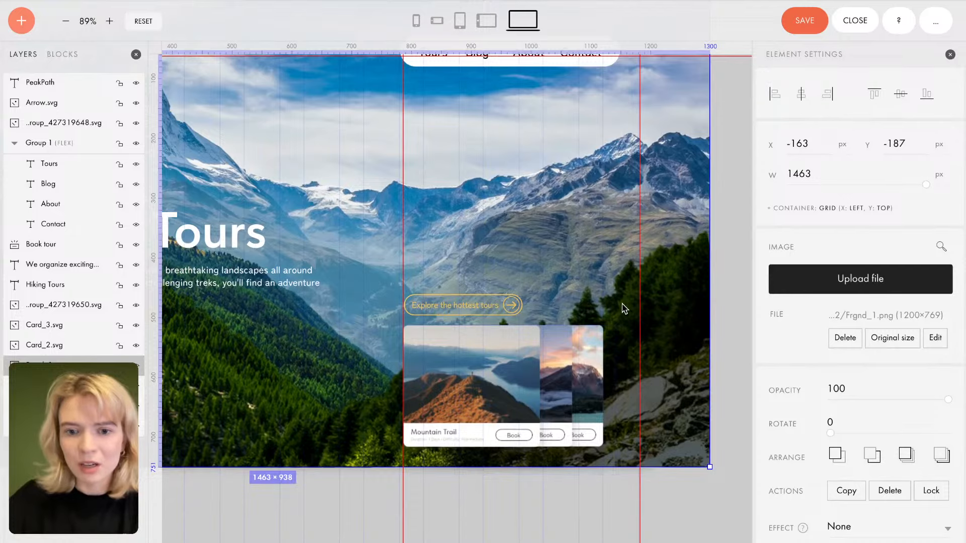
{"action": "scroll", "coordinate": [500, 314], "scroll_direction": "down", "scroll_amount": 4}
{"action": "scroll", "coordinate": [500, 318], "scroll_direction": "up", "scroll_amount": 2}
{"action": "scroll", "coordinate": [499, 318], "scroll_direction": "down", "scroll_amount": 2}
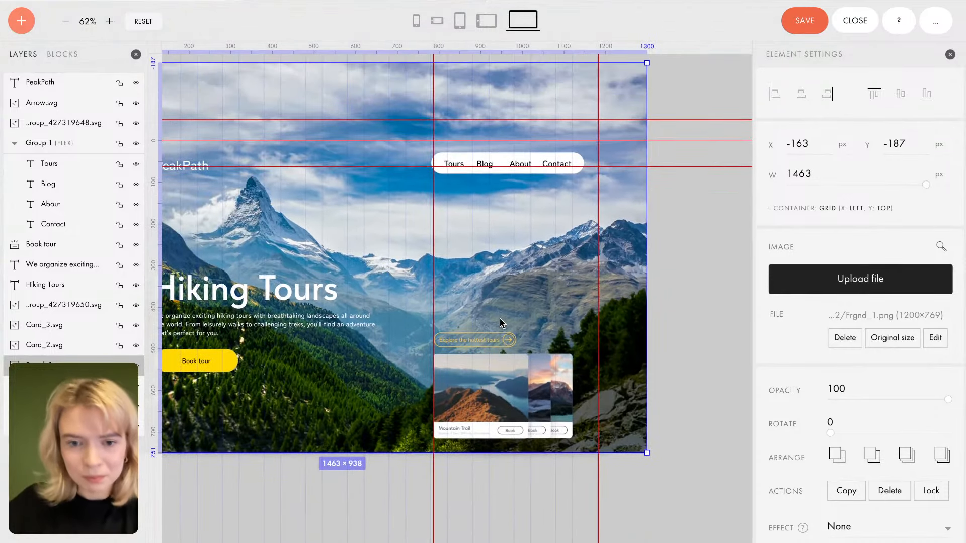
{"action": "scroll", "coordinate": [500, 318], "scroll_direction": "left", "scroll_amount": 2}
{"action": "scroll", "coordinate": [500, 319], "scroll_direction": "right", "scroll_amount": 1}
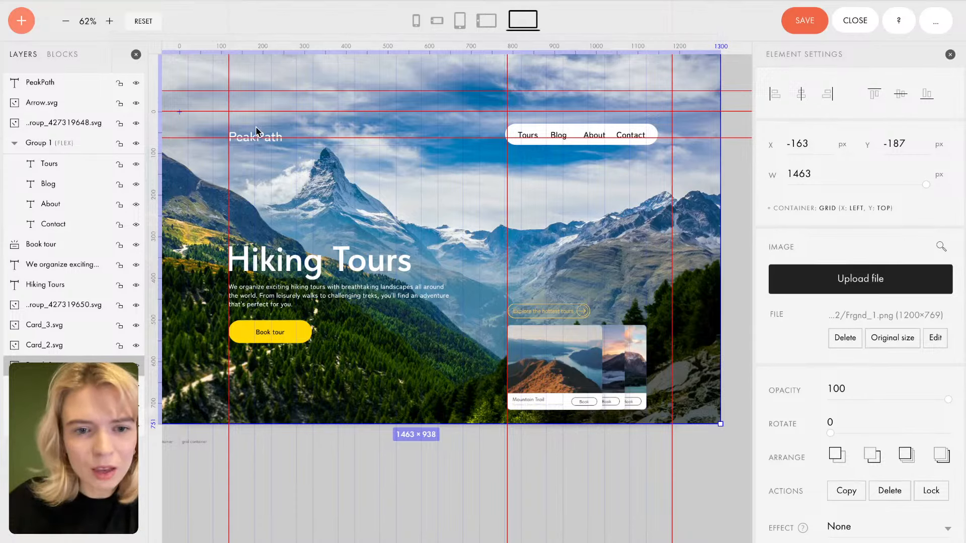
Step: Shift the Frgnd_1.png foreground image up to Y -199
{"action": "key", "text": "Up"}
{"action": "key", "text": "Up"}
{"action": "key", "text": "Up"}
{"action": "key", "text": "Up"}
{"action": "key", "text": "Up"}
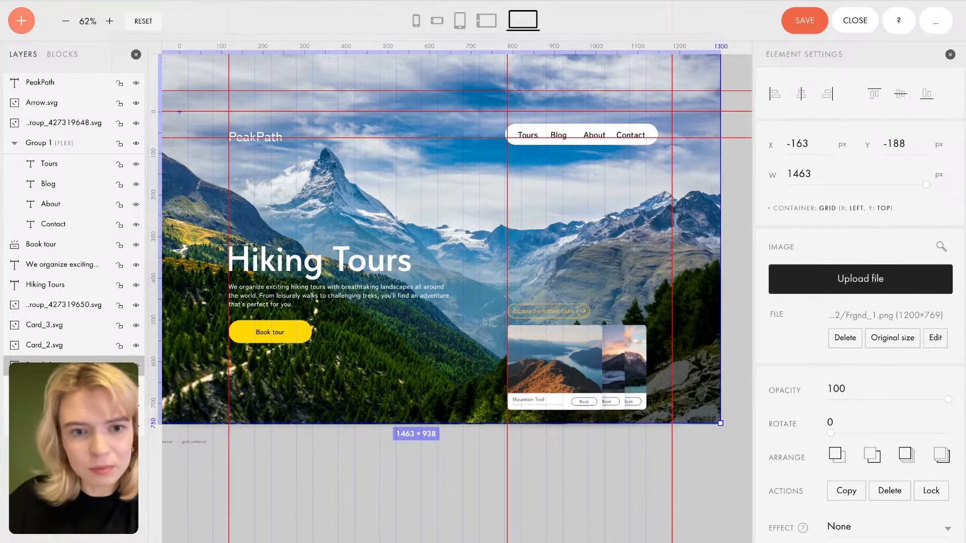
{"action": "key", "text": "Up"}
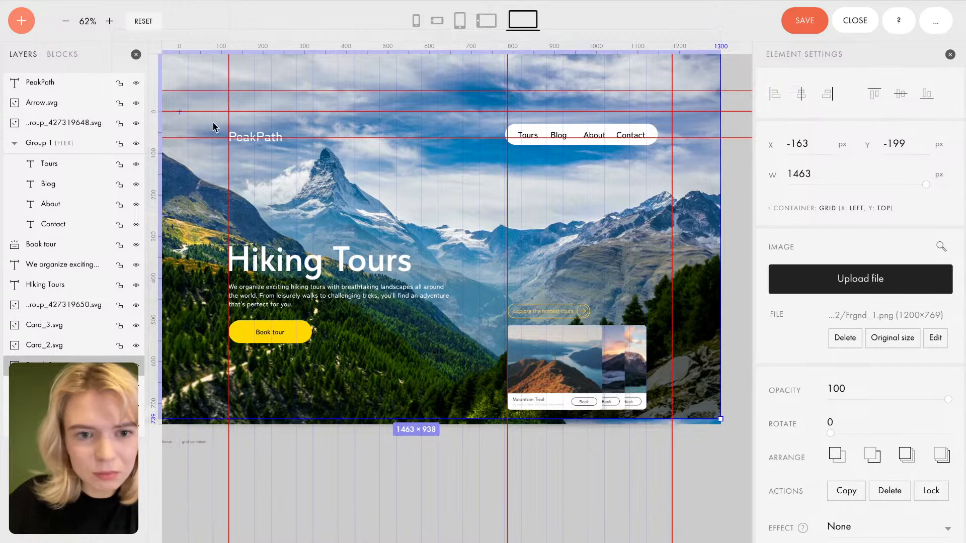
Step: Raise the PeakPath title to Y 25 and save the page
{"action": "scroll", "coordinate": [243, 145], "scroll_direction": "up", "scroll_amount": 5}
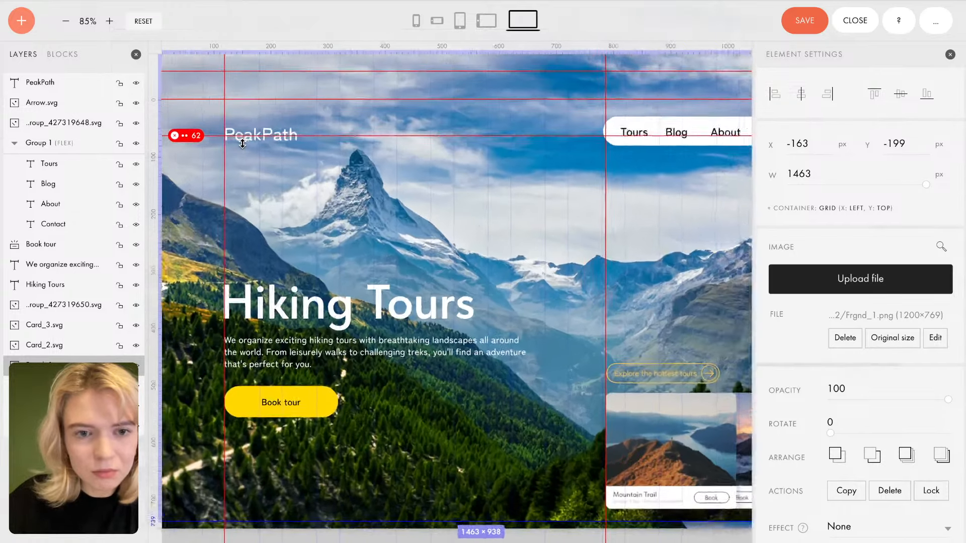
{"action": "left_click", "coordinate": [249, 144]}
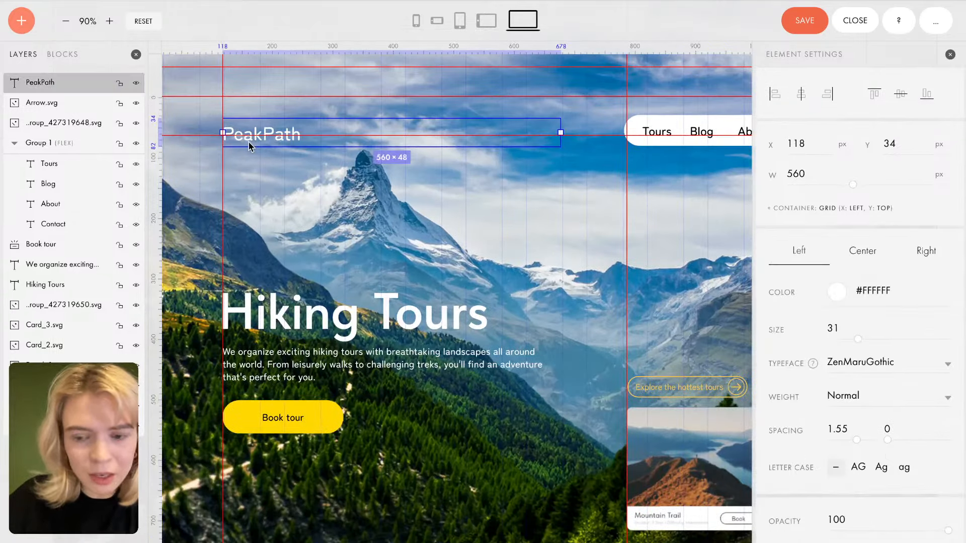
{"action": "key", "text": "Up"}
{"action": "key", "text": "Up"}
{"action": "key", "text": "Up"}
{"action": "key", "text": "Up"}
{"action": "key", "text": "Up"}
{"action": "key", "text": "Up"}
{"action": "key", "text": "Up"}
{"action": "key", "text": "Up"}
{"action": "key", "text": "Up"}
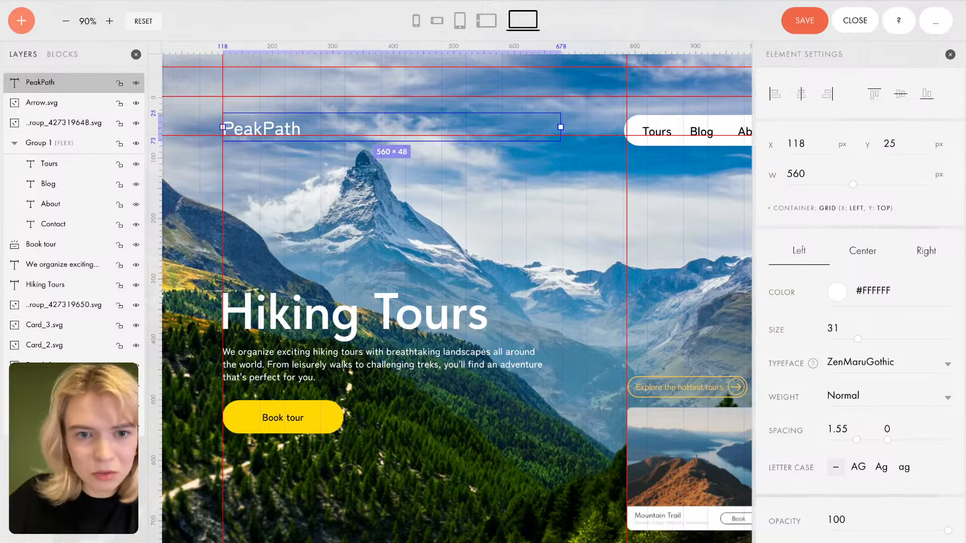
{"action": "scroll", "coordinate": [276, 185], "scroll_direction": "down", "scroll_amount": 5}
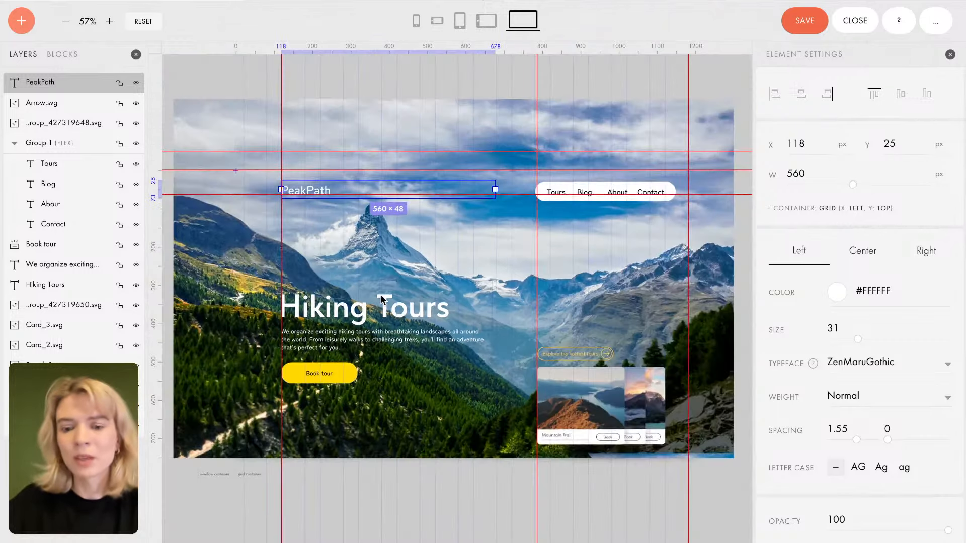
{"action": "scroll", "coordinate": [717, 100], "scroll_direction": "right", "scroll_amount": 2}
{"action": "left_click", "coordinate": [799, 20]}
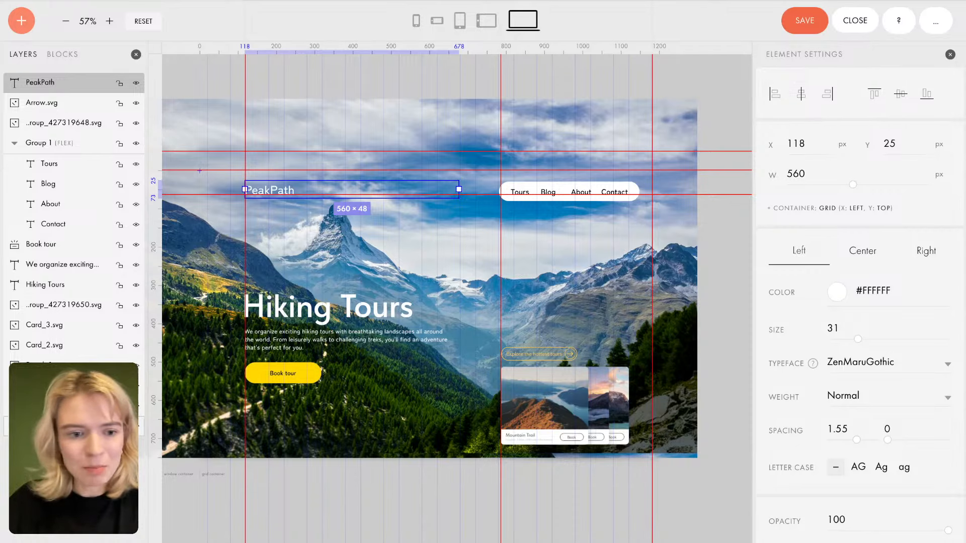
Step: Hide and reshow the back.png background image to check how the mountain layers overlap
{"action": "left_click", "coordinate": [136, 427]}
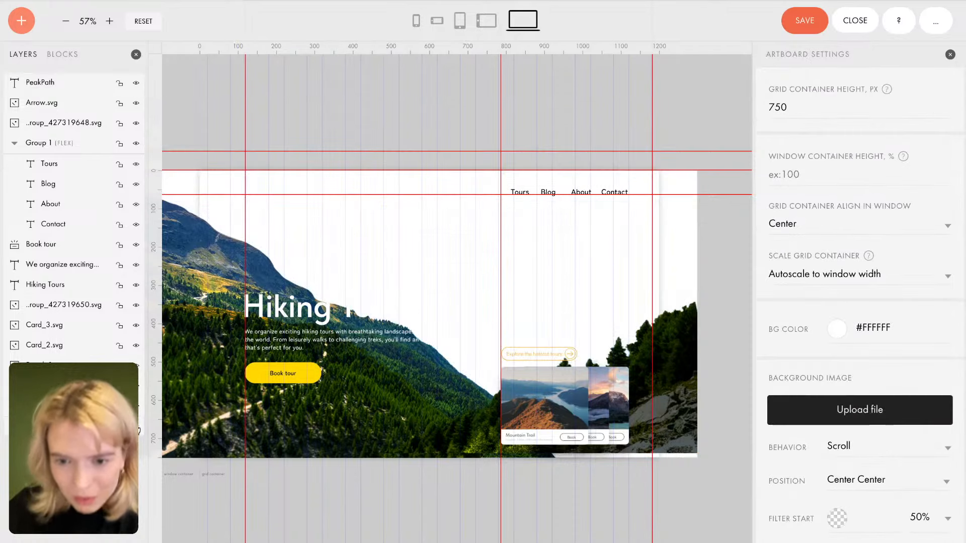
{"action": "left_click", "coordinate": [136, 427]}
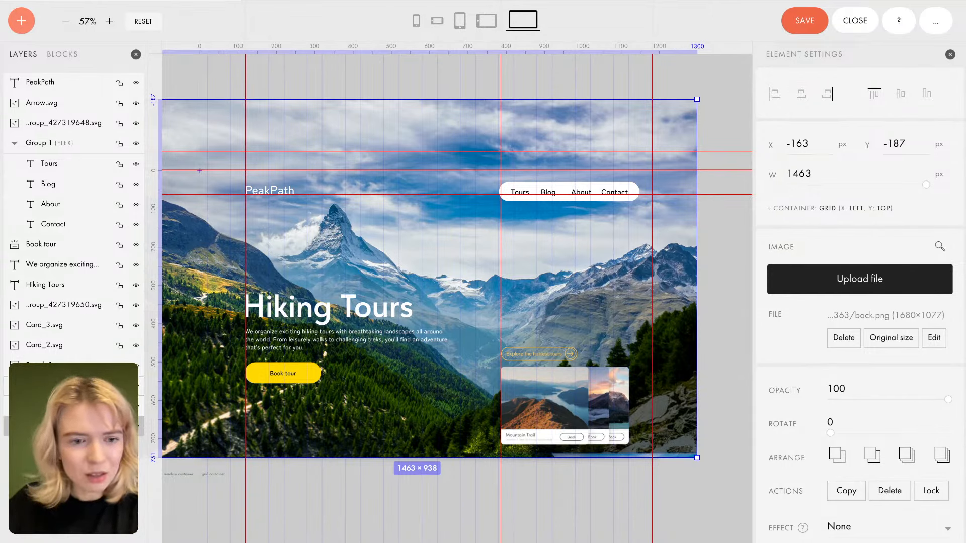
{"action": "left_click", "coordinate": [71, 362]}
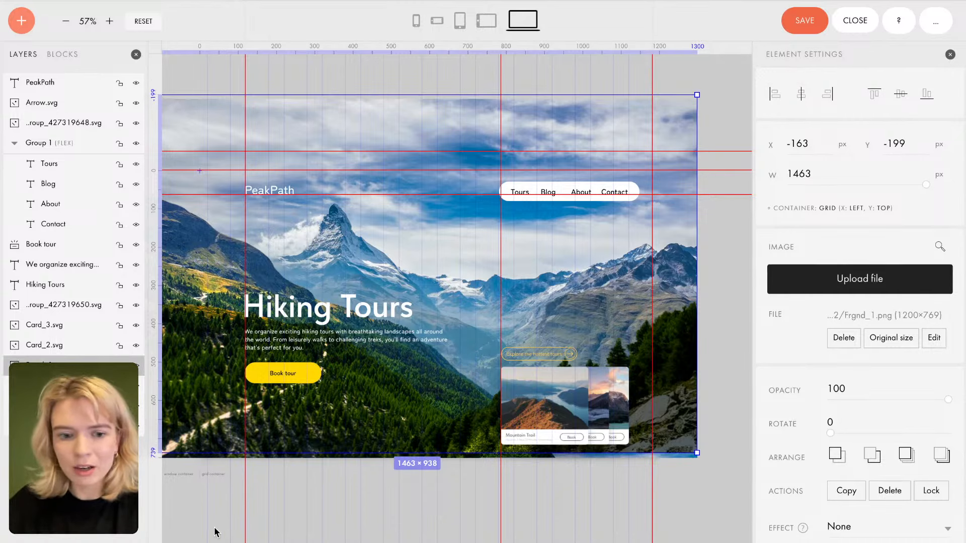
{"action": "right_click", "coordinate": [185, 442]}
{"action": "left_click", "coordinate": [173, 470]}
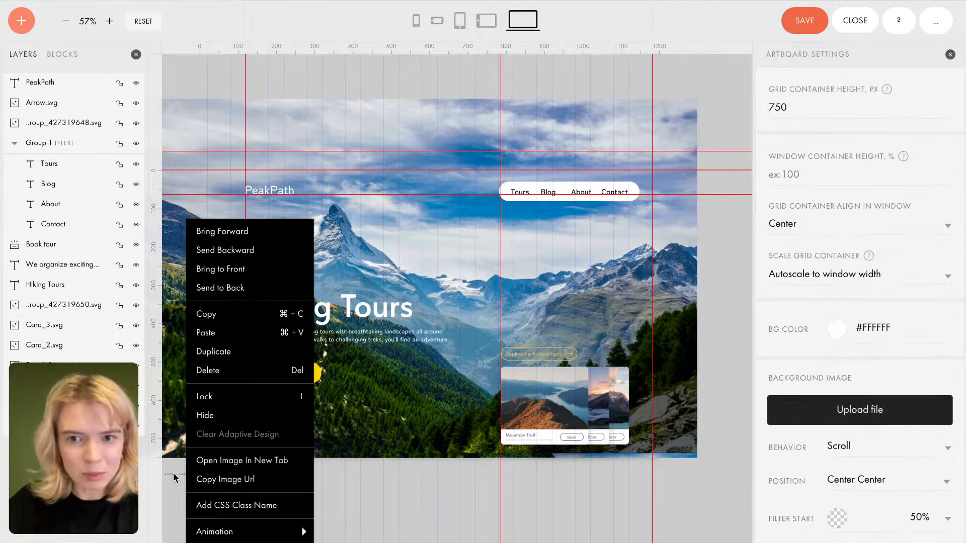
Step: Enlarge the Frgnd_1.png foreground image to 1537 px wide and place it at X -277, Y -235
{"action": "left_click", "coordinate": [679, 369]}
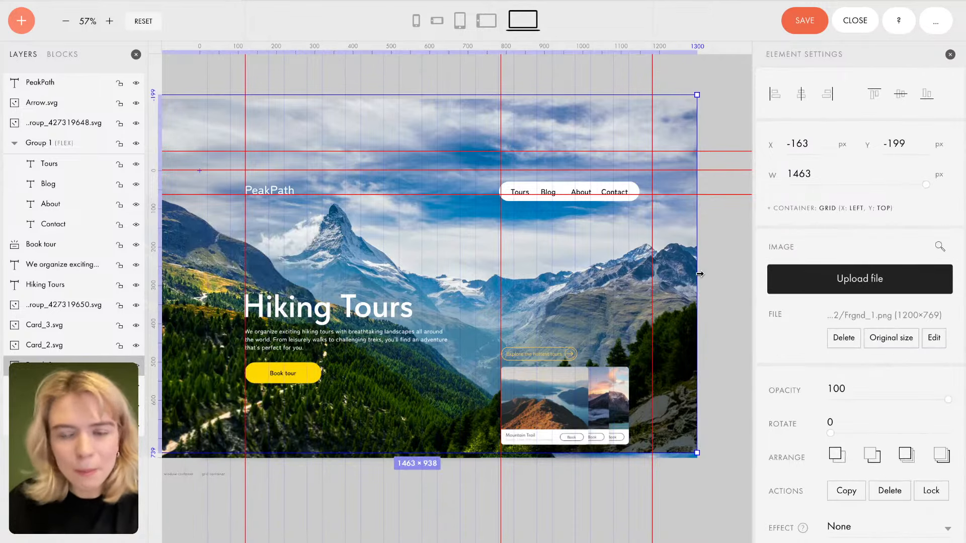
{"action": "left_click_drag", "start_coordinate": [699, 93], "coordinate": [725, 76]}
{"action": "left_click_drag", "start_coordinate": [708, 379], "coordinate": [664, 384]}
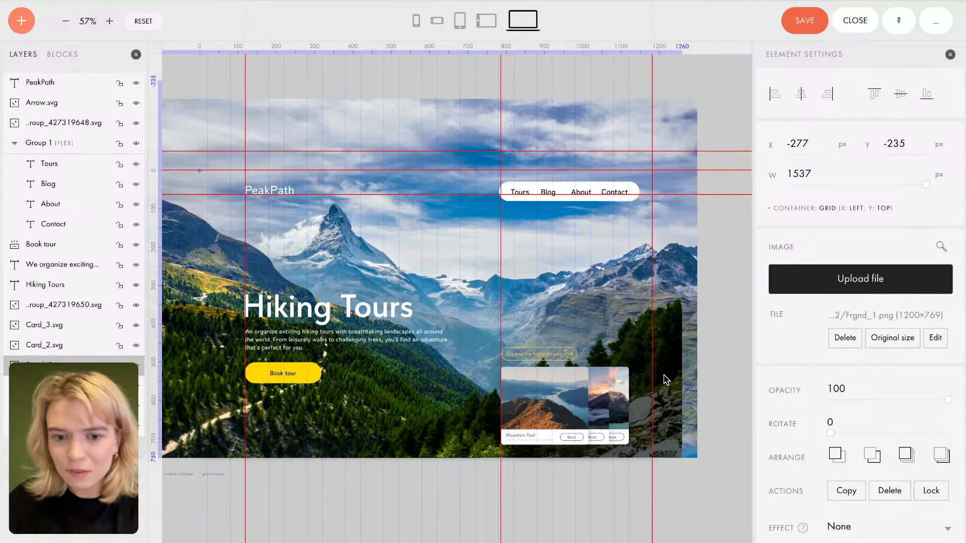
{"action": "mouse_move", "coordinate": [681, 73]}
{"action": "left_mouse_down"}
{"action": "mouse_move", "coordinate": [716, 40]}
{"action": "mouse_move", "coordinate": [683, 74]}
{"action": "left_mouse_up"}
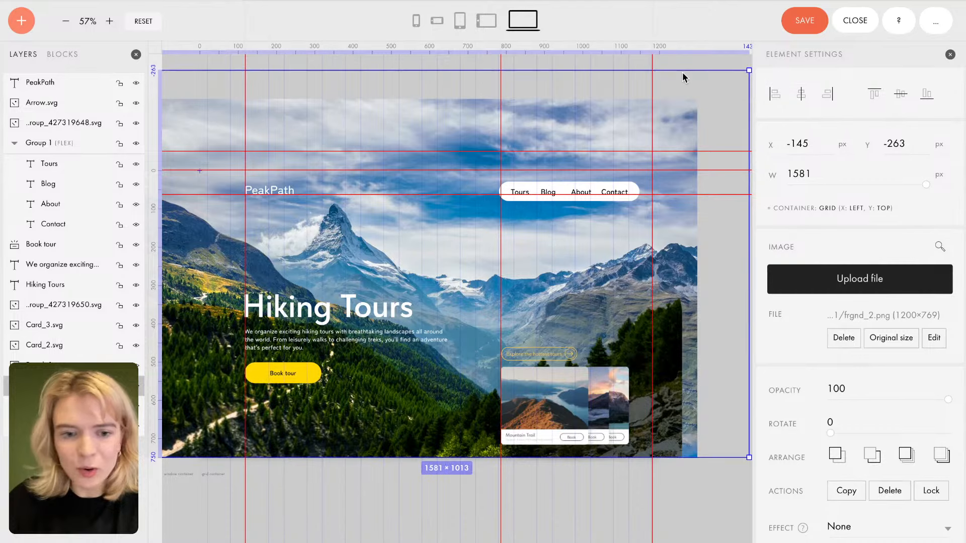
{"action": "left_click", "coordinate": [136, 386]}
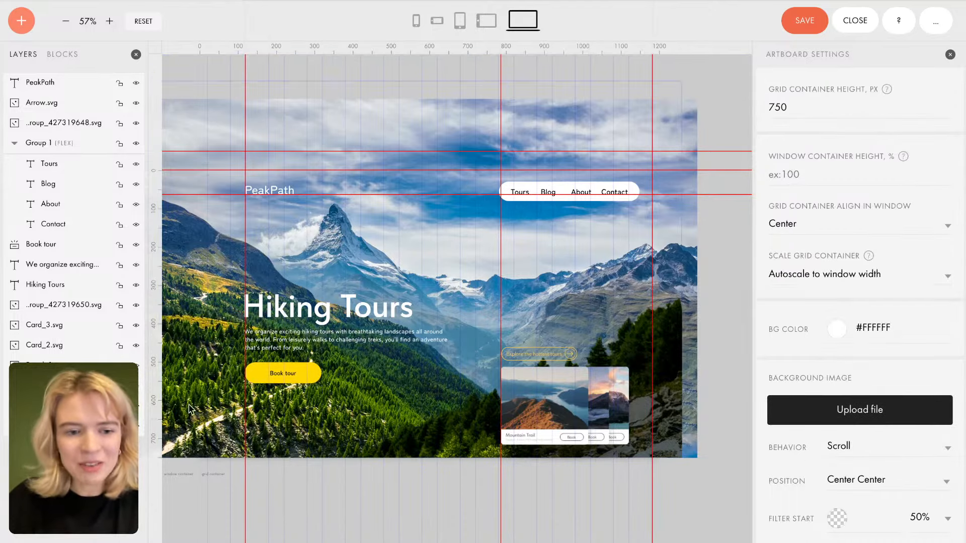
Step: Enlarge the Frgnd_1.png image further to 2045 px wide and position it at X -745, Y -561
{"action": "left_click", "coordinate": [76, 366]}
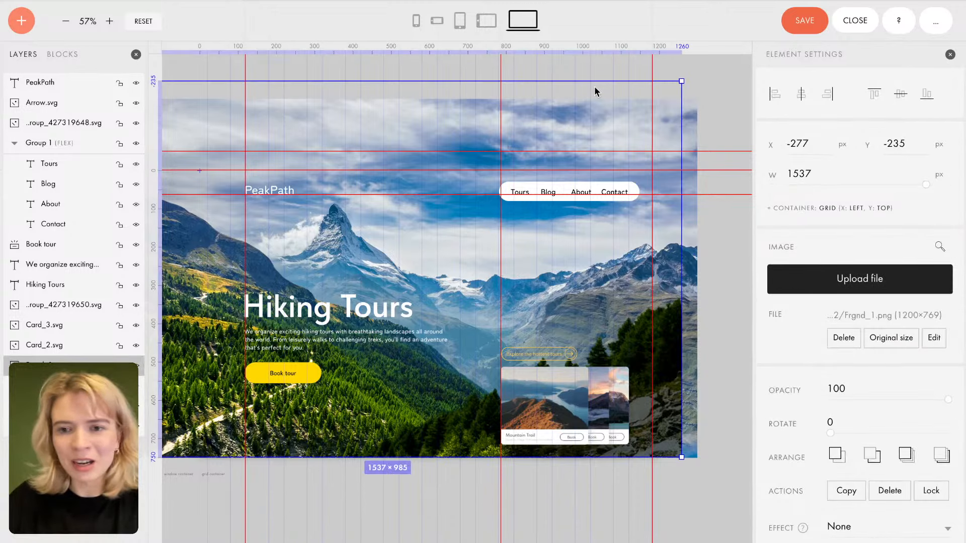
{"action": "left_click_drag", "start_coordinate": [682, 80], "coordinate": [736, 45]}
{"action": "left_click_drag", "start_coordinate": [684, 379], "coordinate": [639, 381]}
{"action": "scroll", "coordinate": [666, 116], "scroll_direction": "down", "scroll_amount": 5}
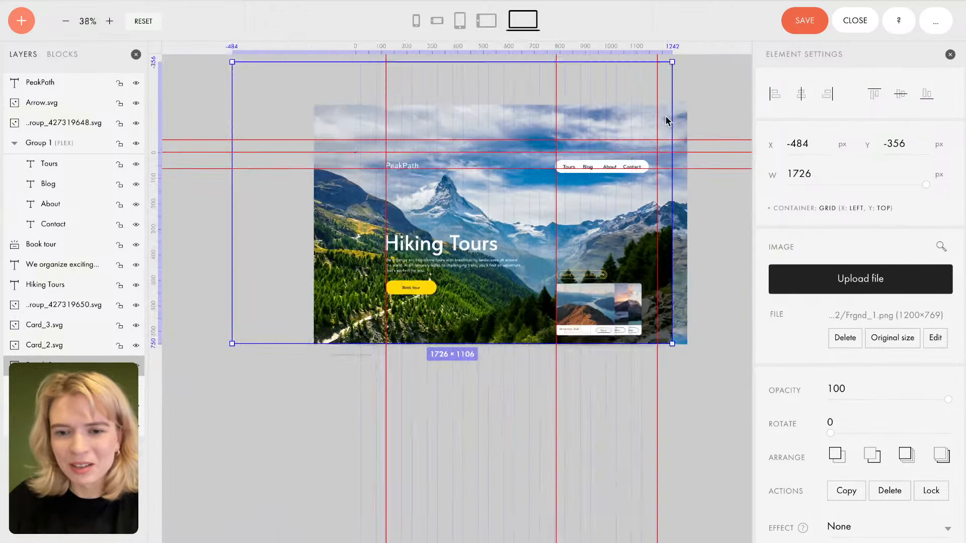
{"action": "left_click_drag", "start_coordinate": [672, 73], "coordinate": [717, 44]}
{"action": "left_click_drag", "start_coordinate": [696, 233], "coordinate": [659, 231]}
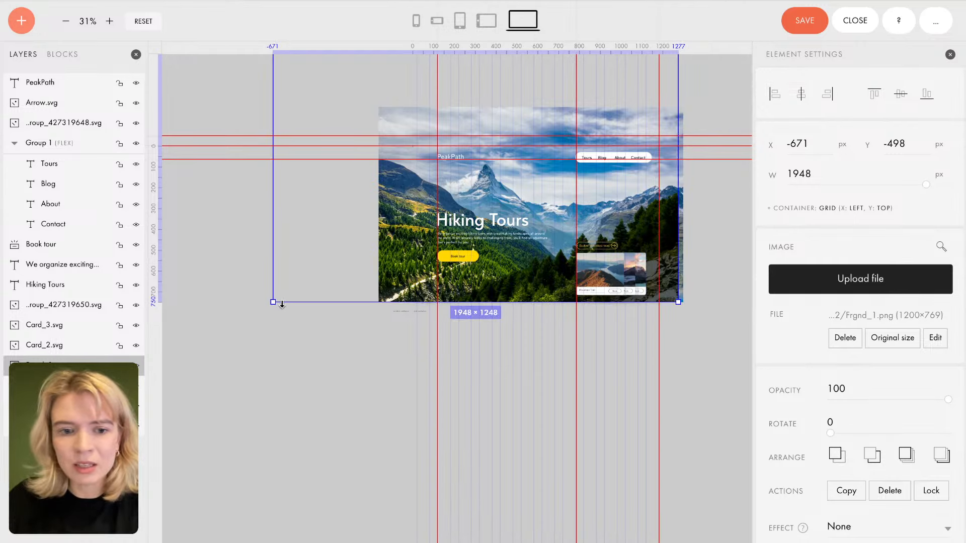
{"action": "left_click_drag", "start_coordinate": [273, 302], "coordinate": [253, 315]}
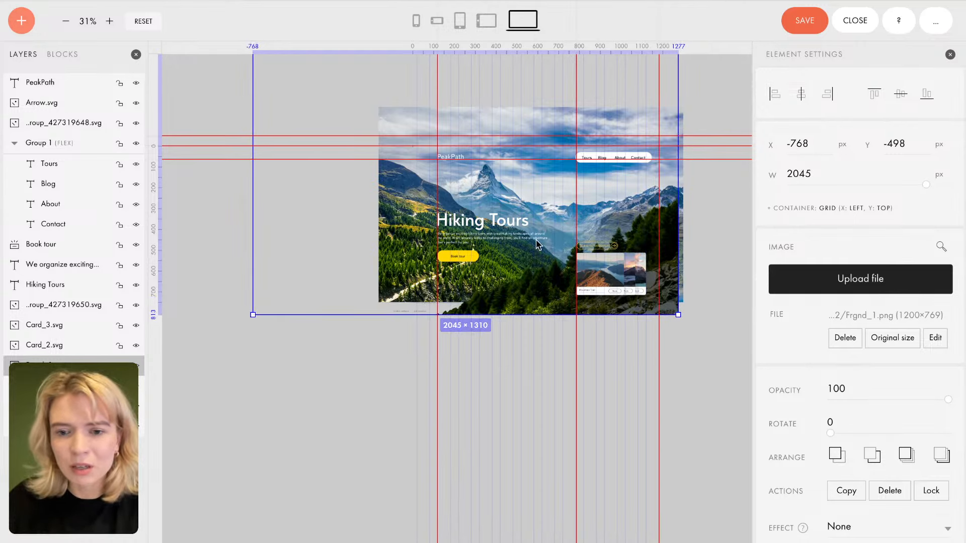
{"action": "left_click_drag", "start_coordinate": [643, 237], "coordinate": [643, 223]}
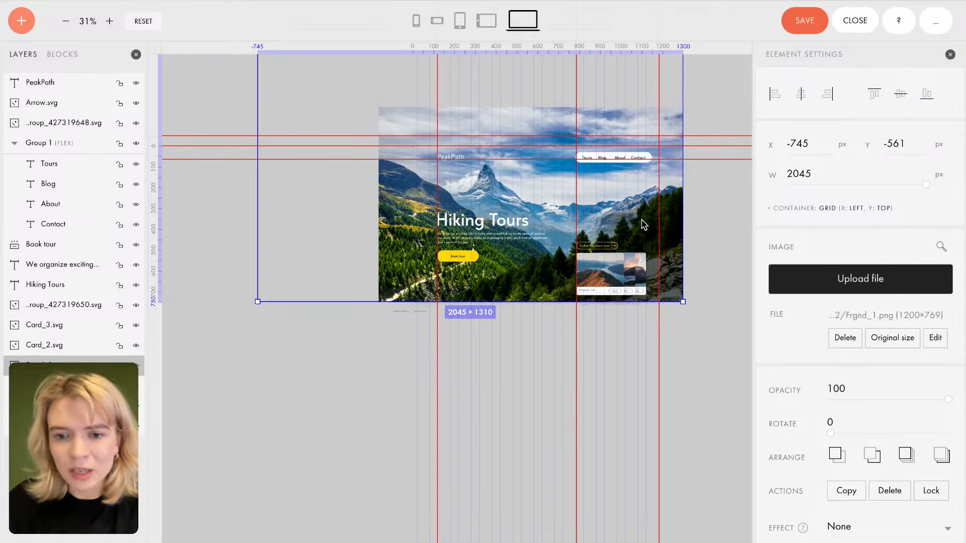
Step: Move the rightmost vertical guide to the outer edge of the tour cards and align the menu's right end with it
{"action": "scroll", "coordinate": [629, 252], "scroll_direction": "up", "scroll_amount": 5}
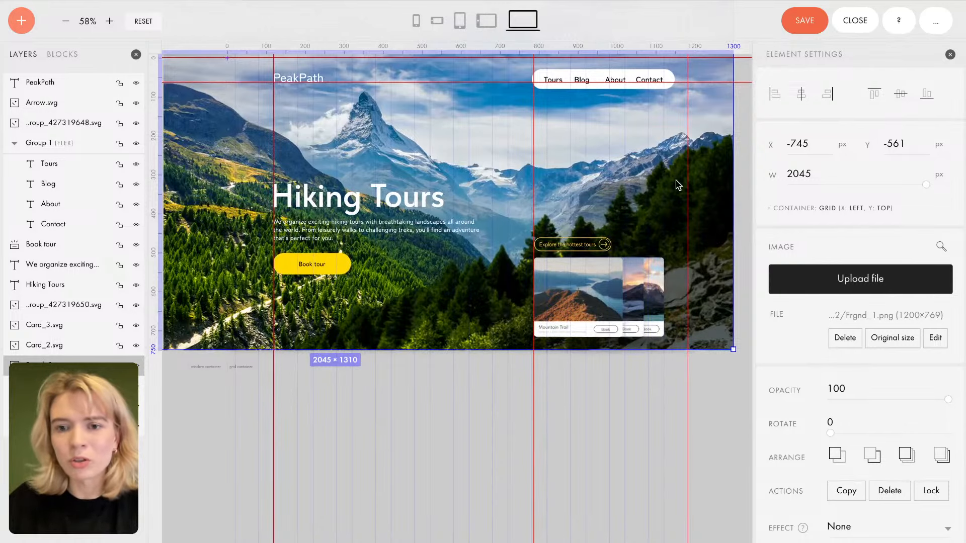
{"action": "mouse_move", "coordinate": [689, 192]}
{"action": "left_click_drag", "start_coordinate": [689, 190], "coordinate": [666, 186]}
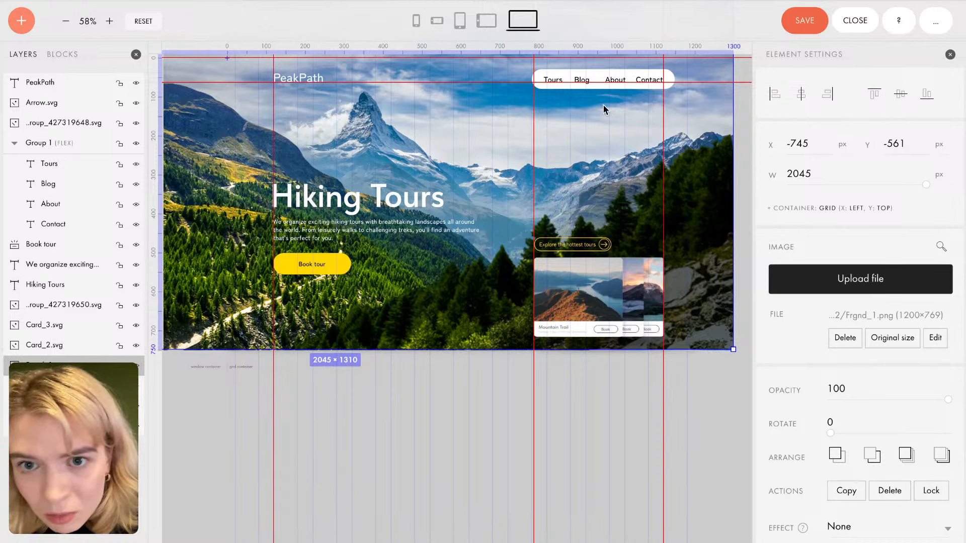
{"action": "mouse_move", "coordinate": [601, 89]}
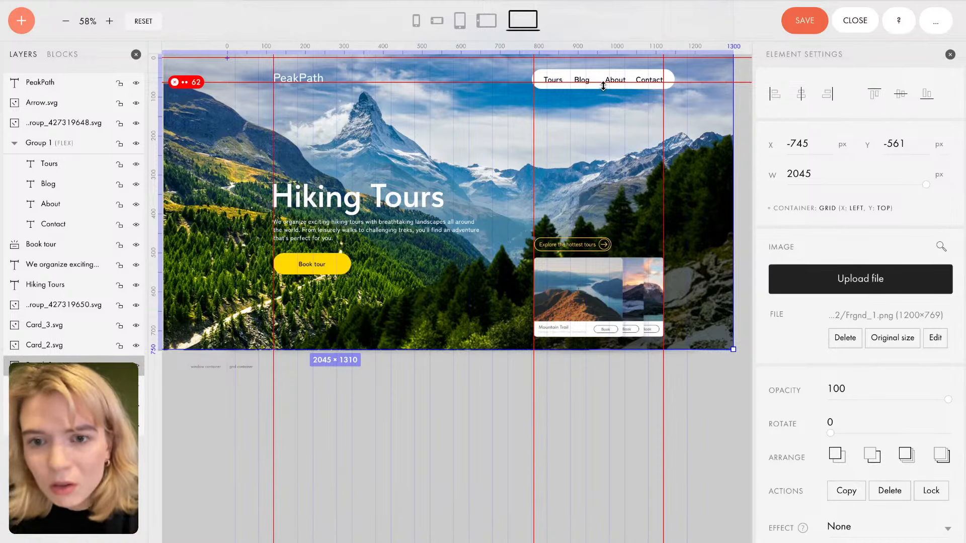
{"action": "left_click_drag", "start_coordinate": [596, 75], "coordinate": [585, 74]}
{"action": "left_click", "coordinate": [585, 412]}
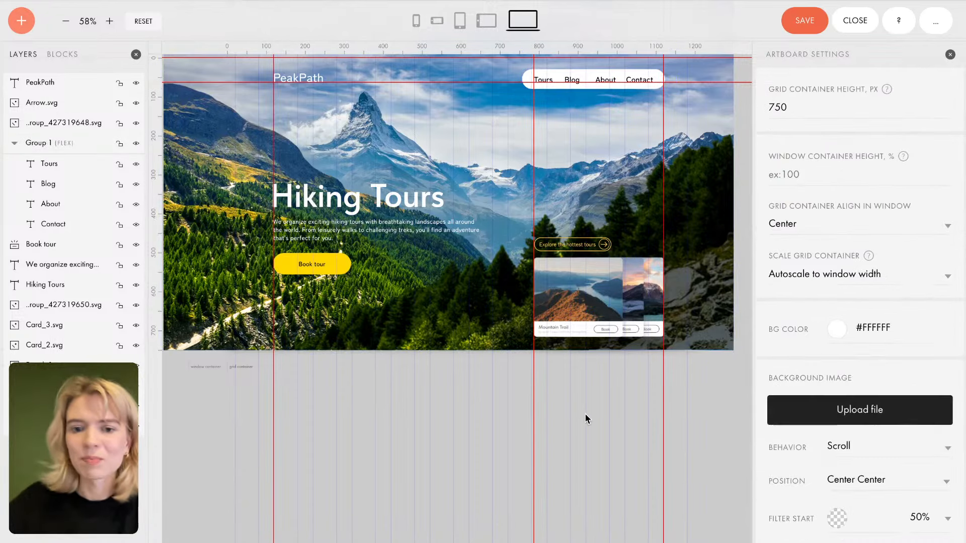
Step: Save the page and inspect the three stacked tour cards one by one
{"action": "left_click", "coordinate": [561, 341]}
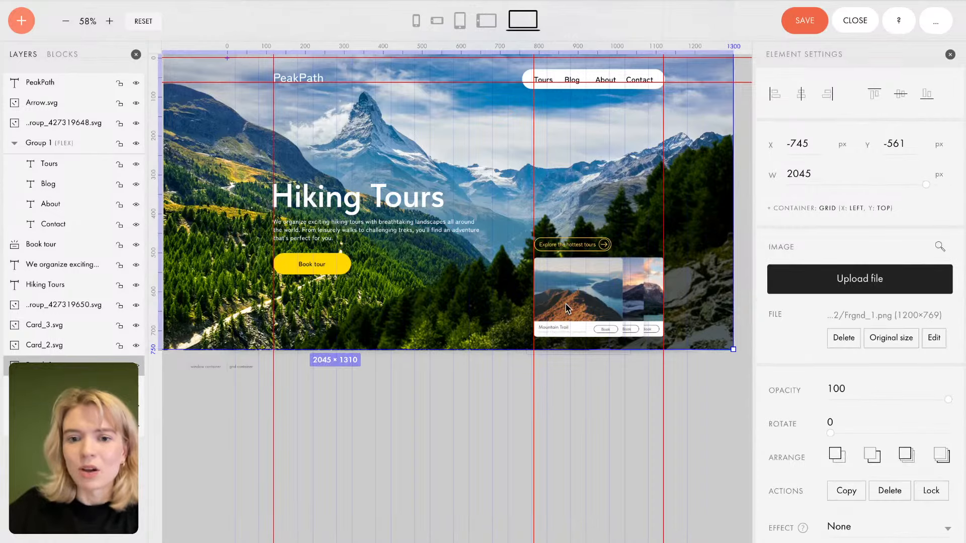
{"action": "left_click", "coordinate": [567, 308]}
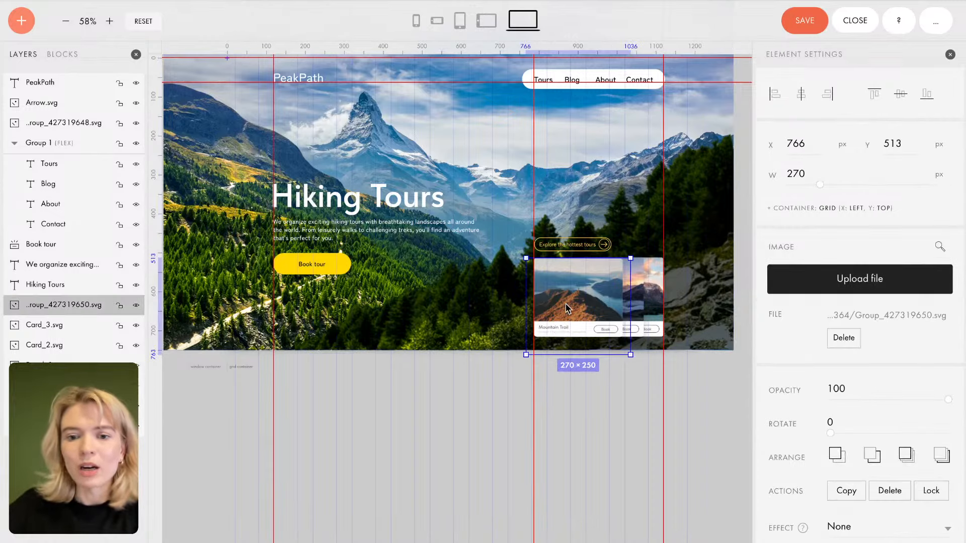
{"action": "left_click", "coordinate": [805, 20]}
{"action": "scroll", "coordinate": [628, 249], "scroll_direction": "up", "scroll_amount": 3}
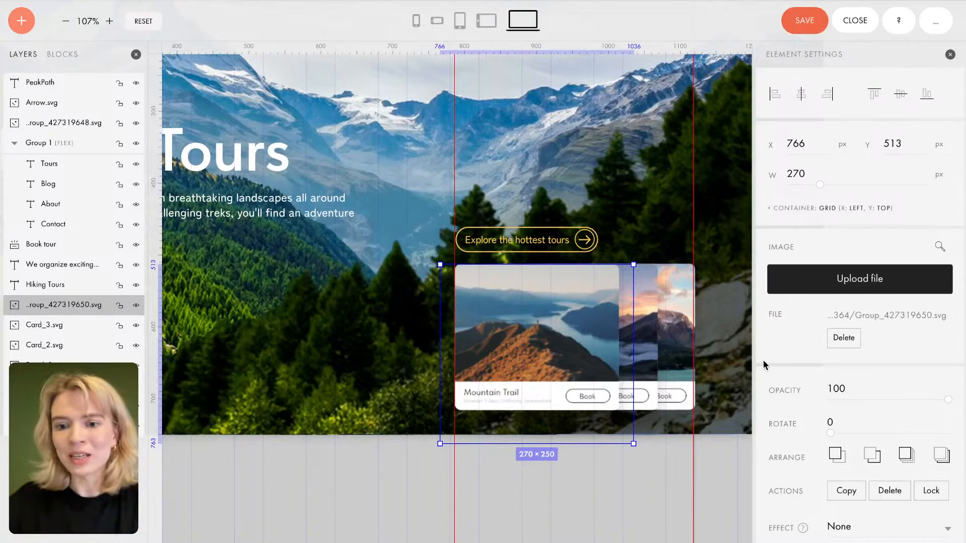
{"action": "scroll", "coordinate": [766, 366], "scroll_direction": "down", "scroll_amount": 1}
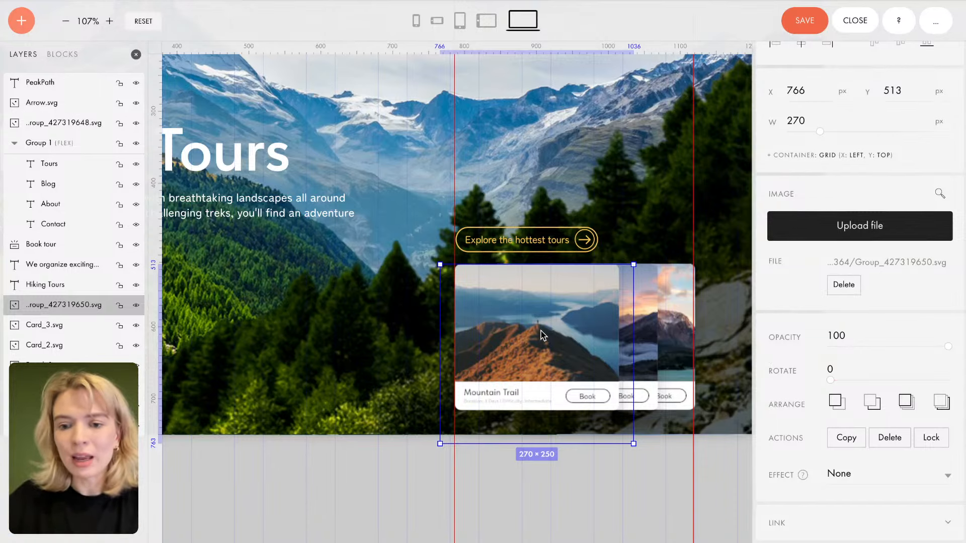
{"action": "scroll", "coordinate": [542, 336], "scroll_direction": "down", "scroll_amount": 2}
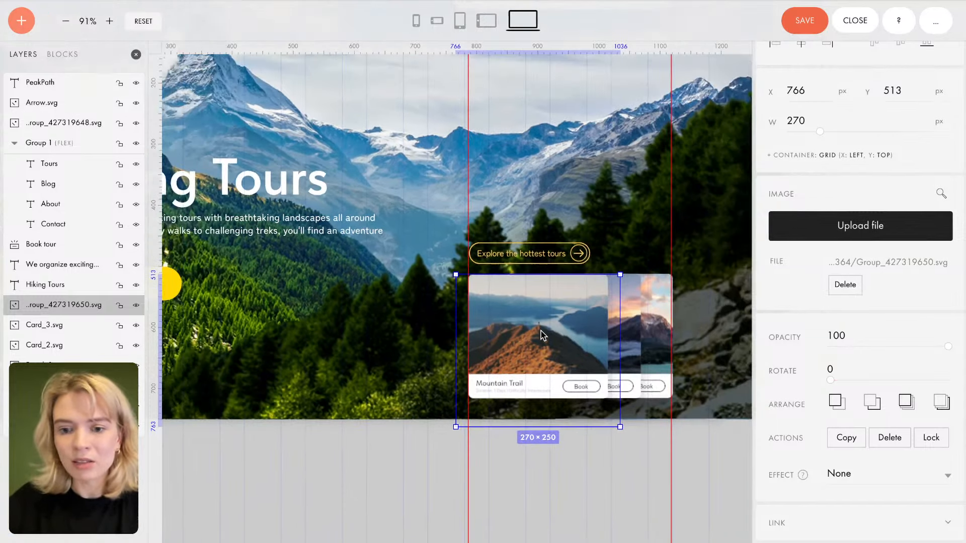
{"action": "left_click", "coordinate": [654, 328]}
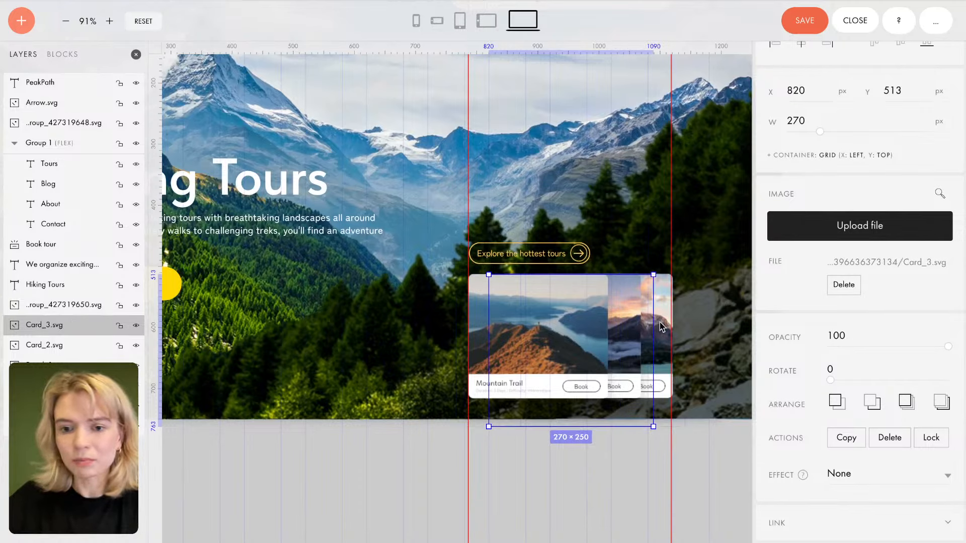
{"action": "left_click", "coordinate": [662, 386]}
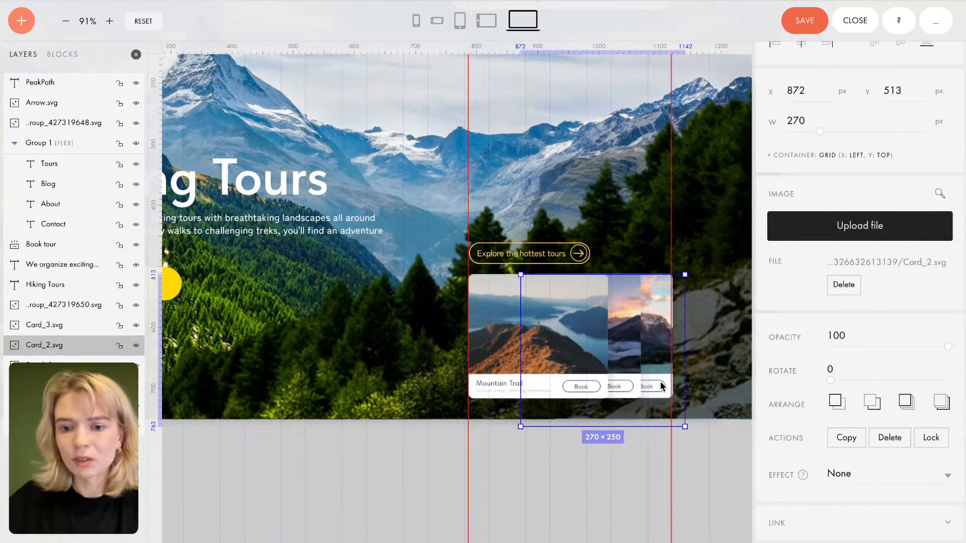
Step: Add a step-by-step animation to the Mountain Trail card and set its event to on Click
{"action": "left_click", "coordinate": [498, 346]}
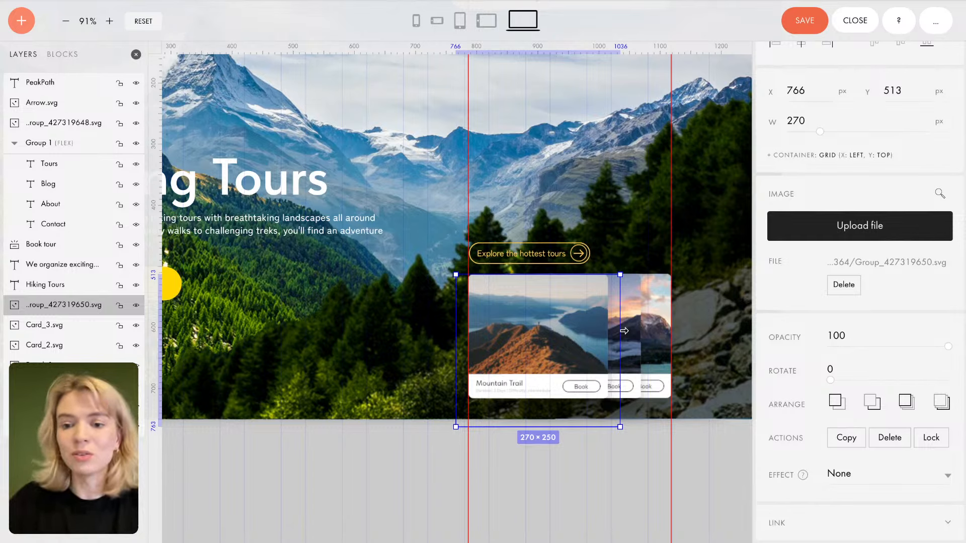
{"action": "scroll", "coordinate": [833, 358], "scroll_direction": "down", "scroll_amount": 10}
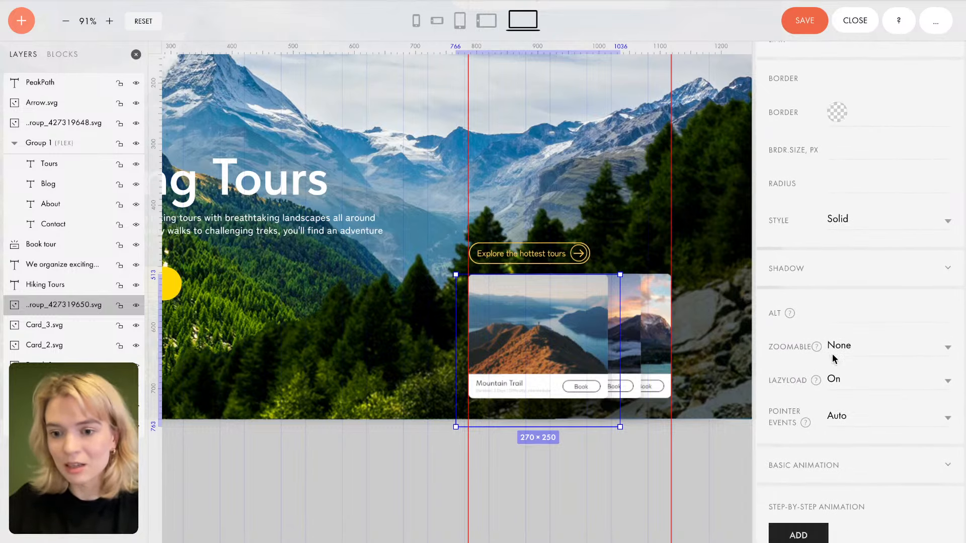
{"action": "scroll", "coordinate": [832, 358], "scroll_direction": "down", "scroll_amount": 1}
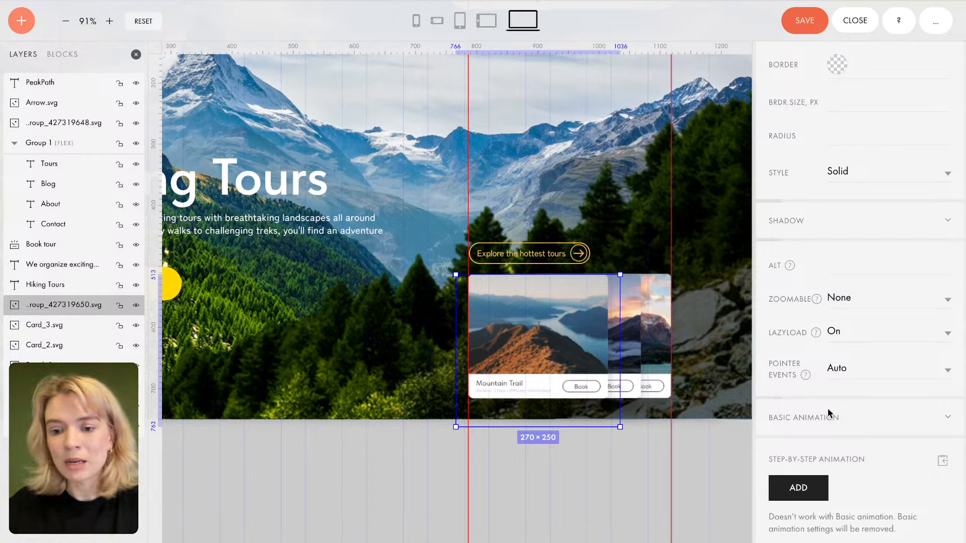
{"action": "scroll", "coordinate": [823, 433], "scroll_direction": "up", "scroll_amount": 10}
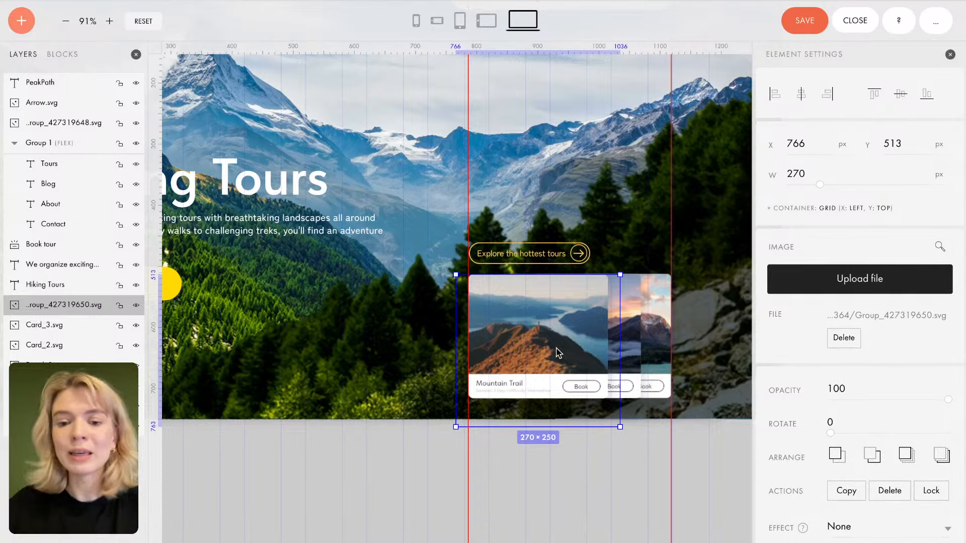
{"action": "scroll", "coordinate": [809, 374], "scroll_direction": "down", "scroll_amount": 1}
{"action": "scroll", "coordinate": [809, 374], "scroll_direction": "down", "scroll_amount": 15}
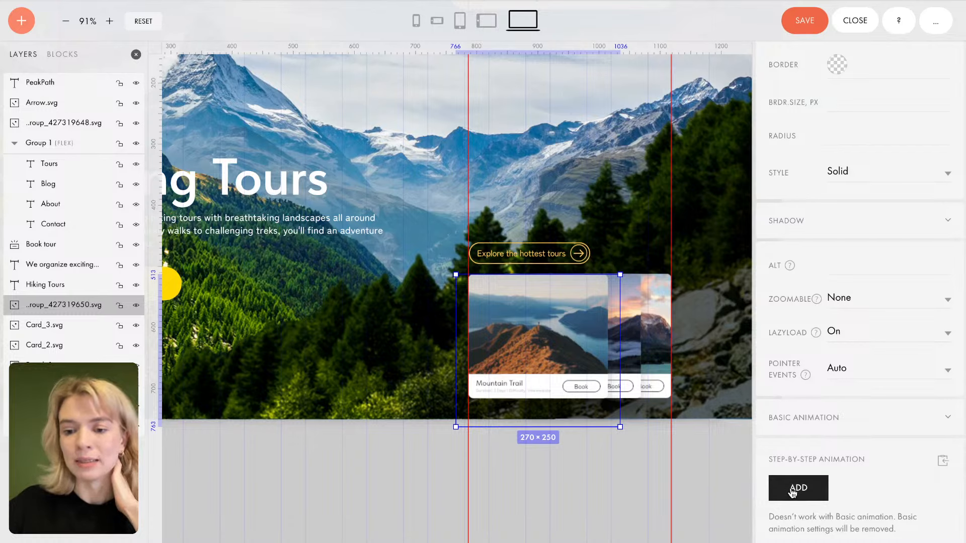
{"action": "left_click", "coordinate": [798, 490]}
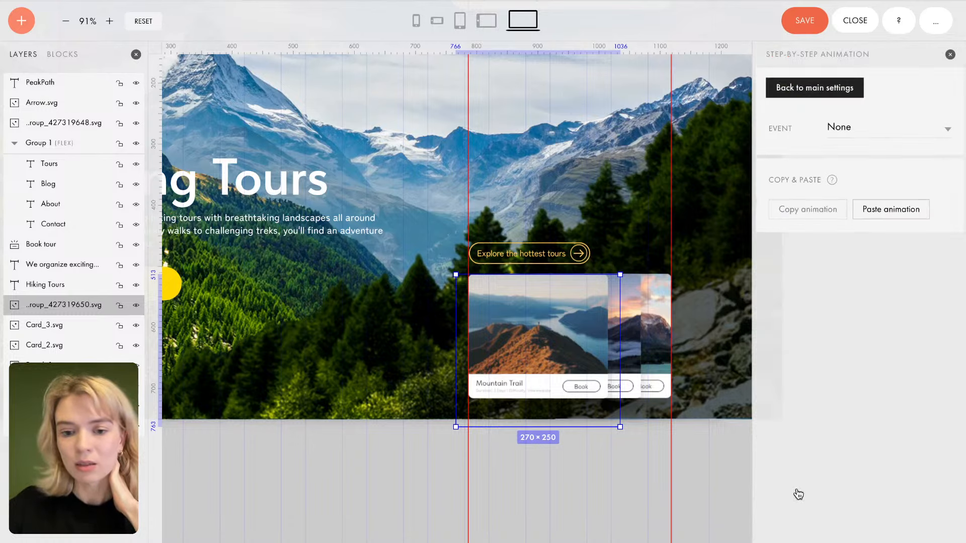
{"action": "left_click", "coordinate": [872, 134]}
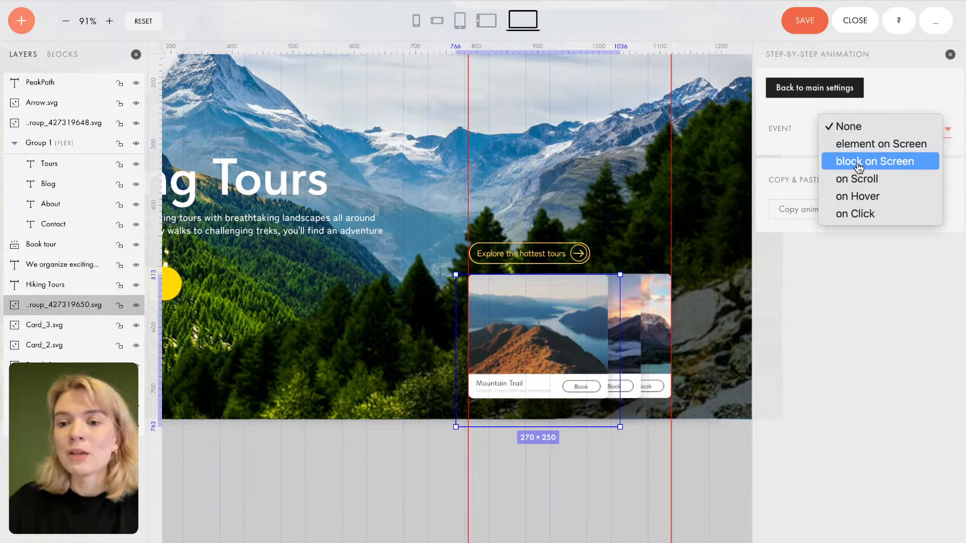
{"action": "left_click", "coordinate": [884, 215]}
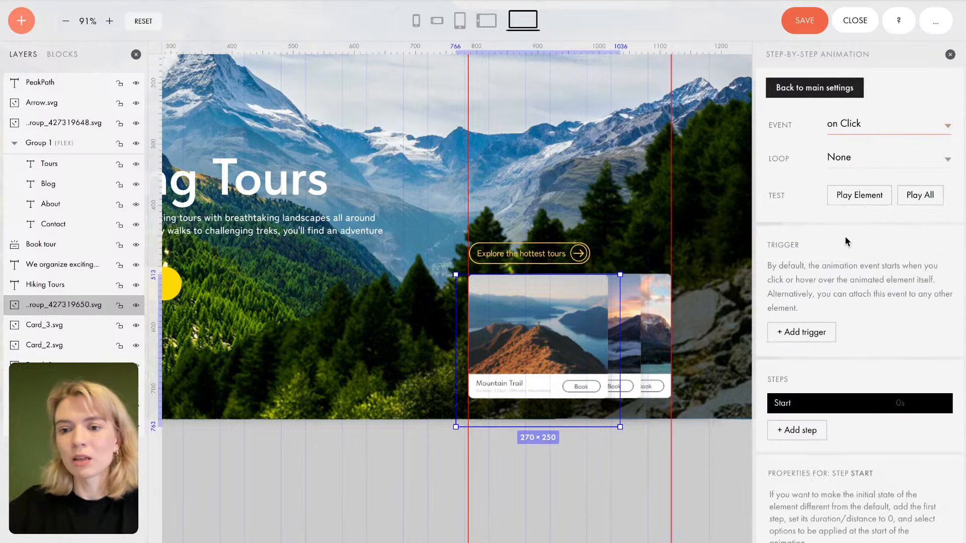
Step: Review the loop options of the Mountain Trail card's animation, keeping None, and look over its trigger and step settings
{"action": "scroll", "coordinate": [851, 236], "scroll_direction": "down", "scroll_amount": 1}
{"action": "scroll", "coordinate": [850, 237], "scroll_direction": "up", "scroll_amount": 1}
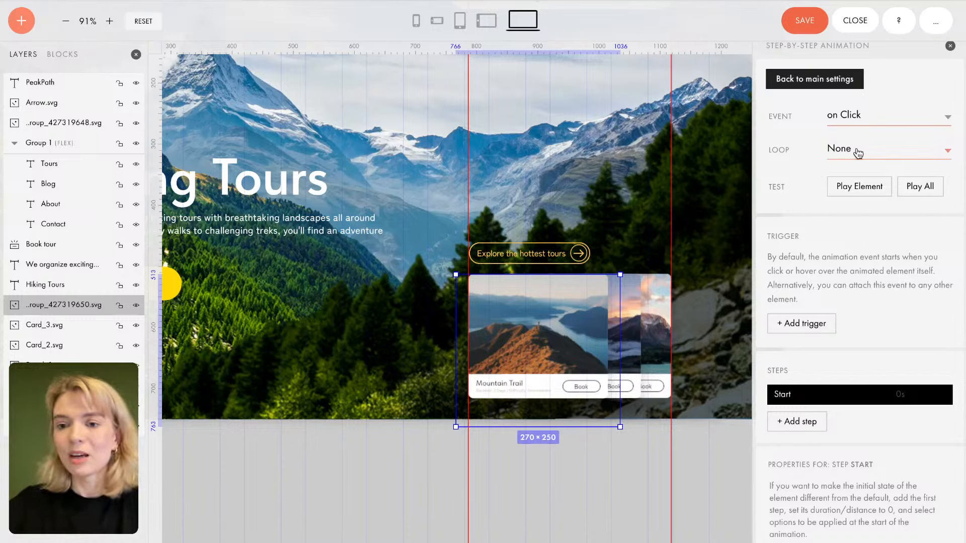
{"action": "left_click", "coordinate": [844, 156]}
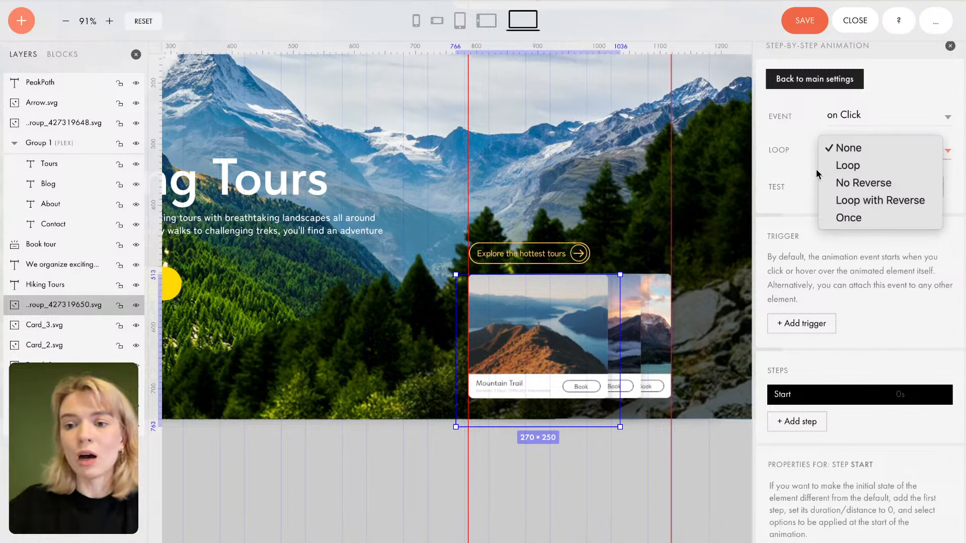
{"action": "left_click", "coordinate": [810, 187]}
{"action": "scroll", "coordinate": [814, 216], "scroll_direction": "down", "scroll_amount": 2}
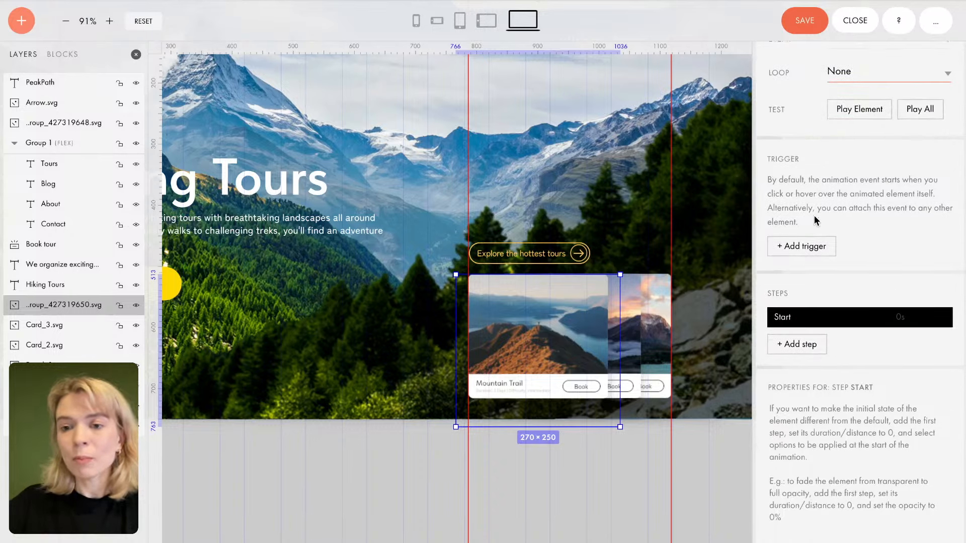
Step: Set the "Explore the hottest tours" button as the trigger for the Mountain Trail card's click animation
{"action": "left_click", "coordinate": [808, 245]}
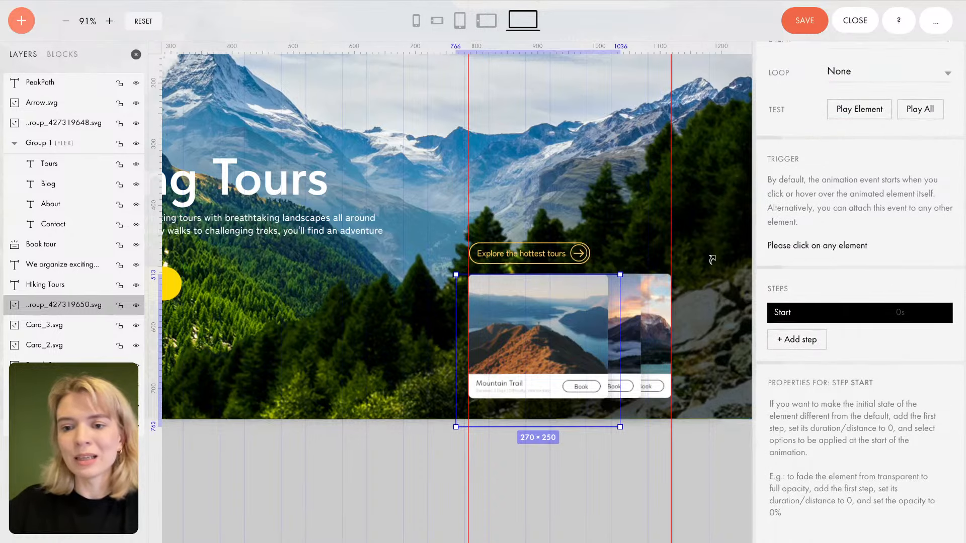
{"action": "left_click", "coordinate": [549, 252]}
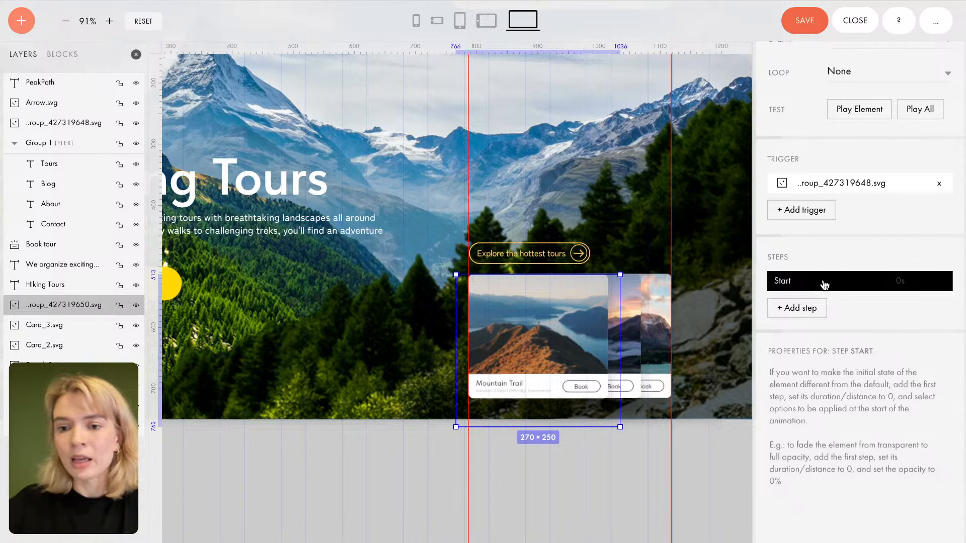
{"action": "scroll", "coordinate": [825, 285], "scroll_direction": "down", "scroll_amount": 1}
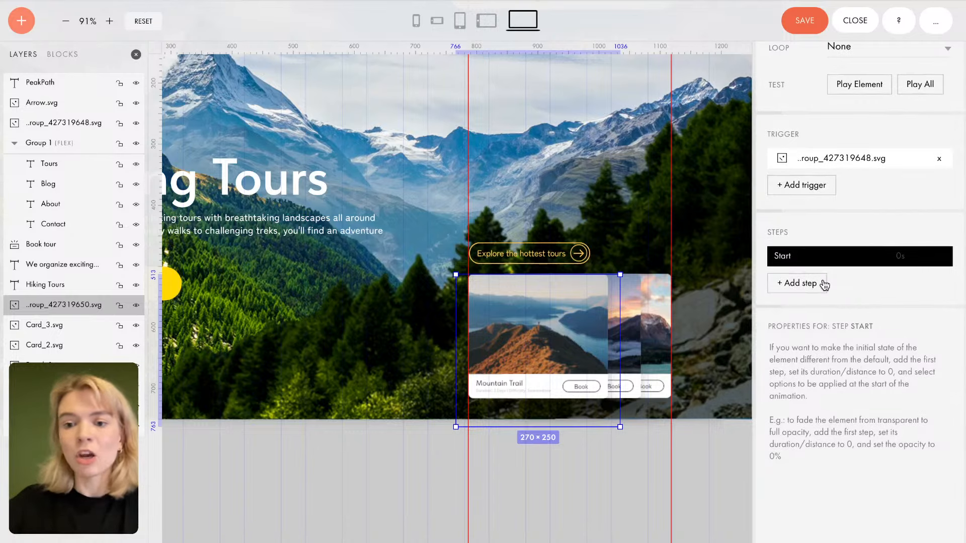
Step: Add a 0.3 s step to the Mountain Trail card's animation, moving the card to an offset of X -404 px, Y -3 px
{"action": "left_click", "coordinate": [789, 287]}
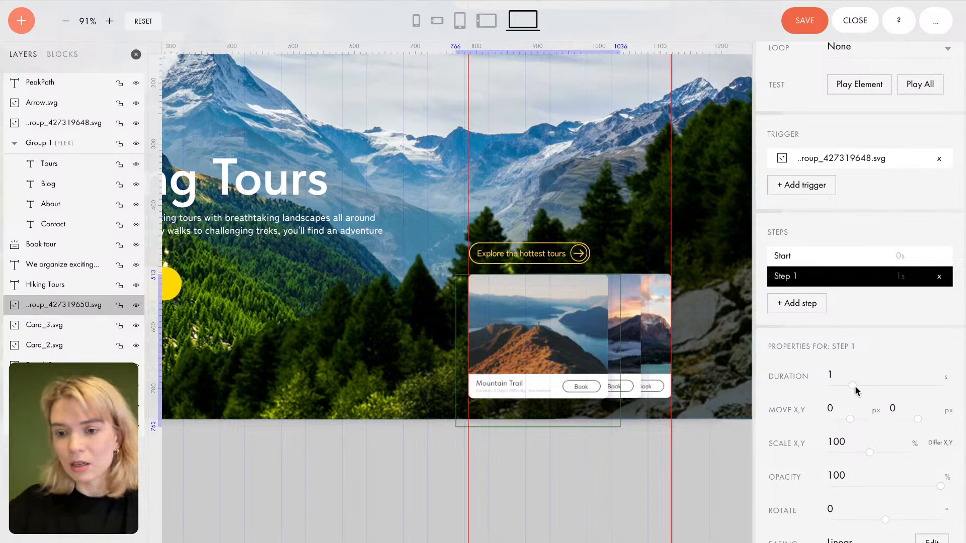
{"action": "left_click_drag", "start_coordinate": [850, 385], "coordinate": [842, 387]}
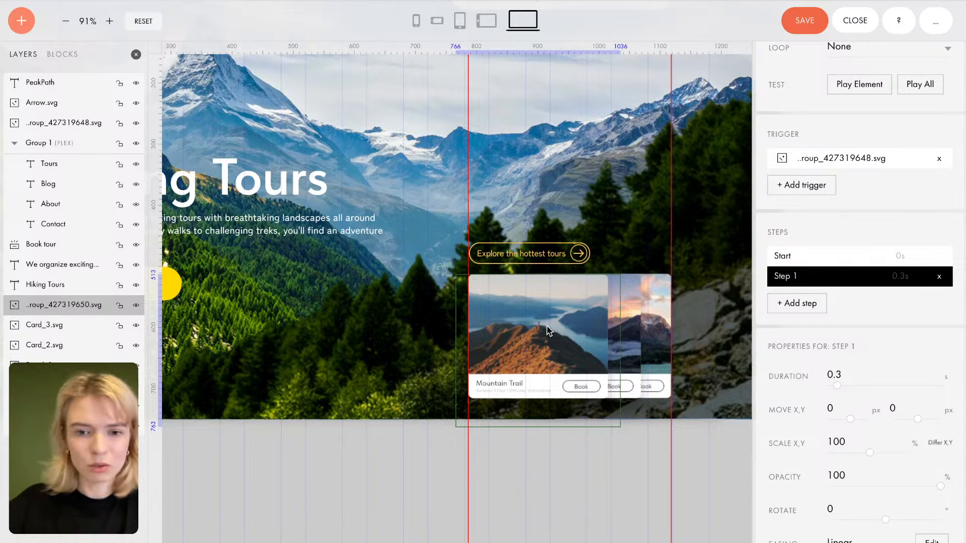
{"action": "left_click_drag", "start_coordinate": [549, 330], "coordinate": [304, 328]}
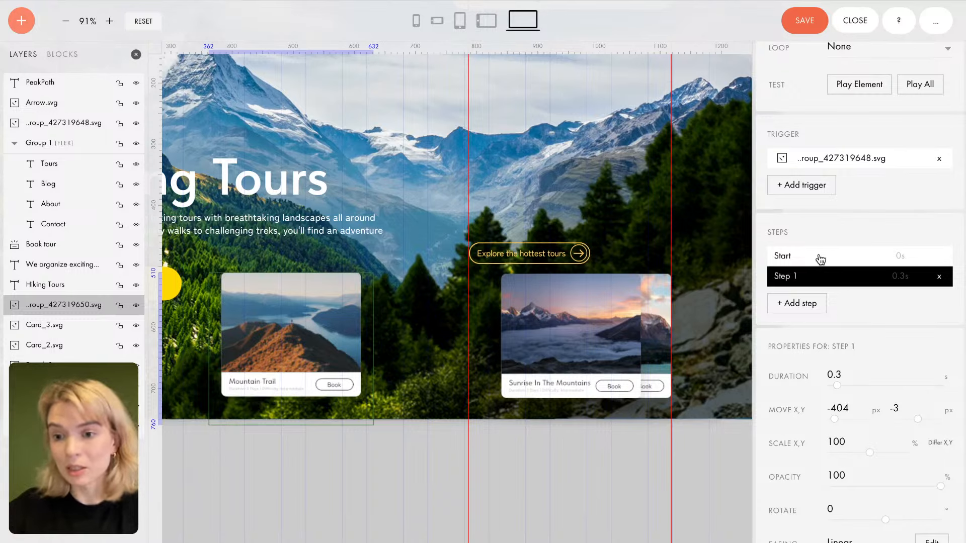
{"action": "scroll", "coordinate": [821, 259], "scroll_direction": "down", "scroll_amount": 1}
{"action": "scroll", "coordinate": [820, 259], "scroll_direction": "down", "scroll_amount": 2}
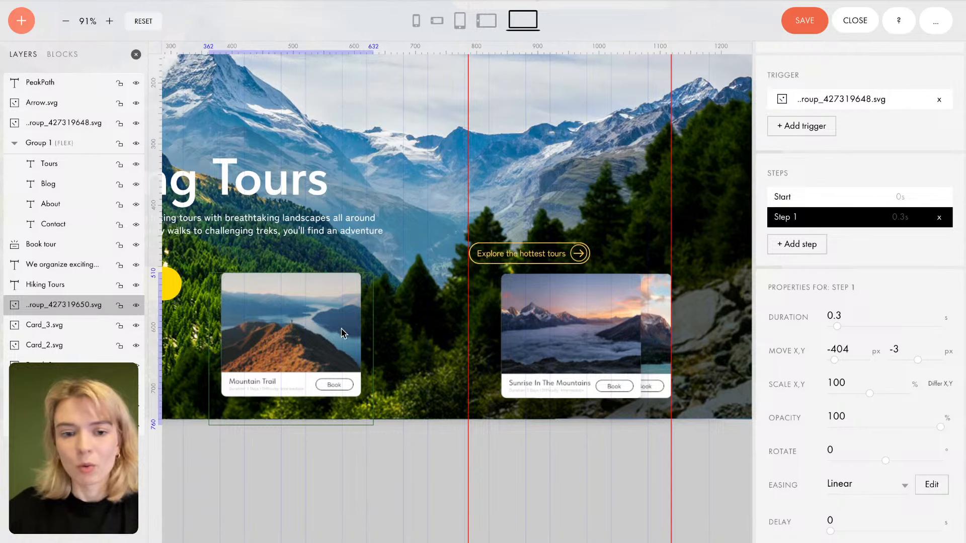
Step: Place vertical guides at the left and right edges of the shifted Mountain Trail card, and save the page
{"action": "left_click_drag", "start_coordinate": [157, 194], "coordinate": [221, 196]}
{"action": "left_click_drag", "start_coordinate": [156, 204], "coordinate": [362, 199]}
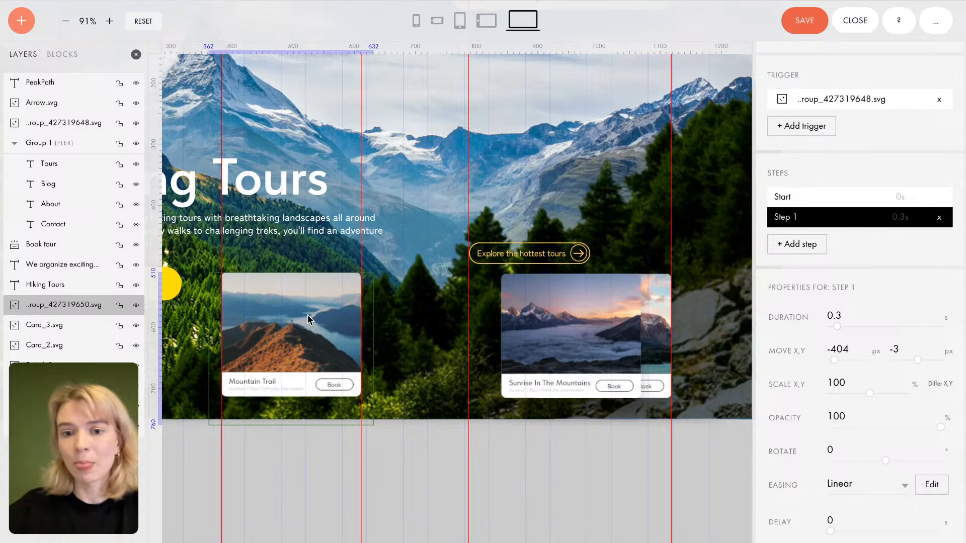
{"action": "left_click", "coordinate": [804, 29]}
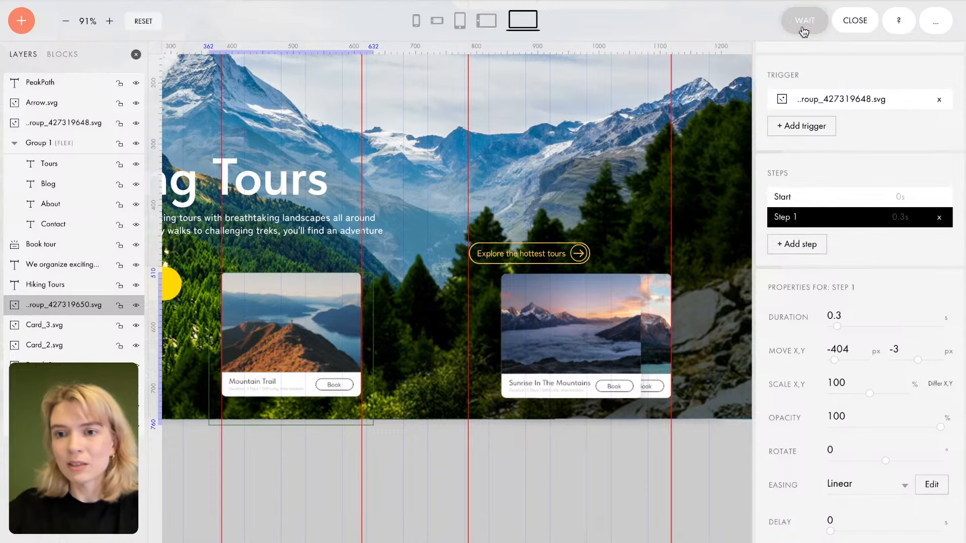
{"action": "left_click", "coordinate": [854, 22]}
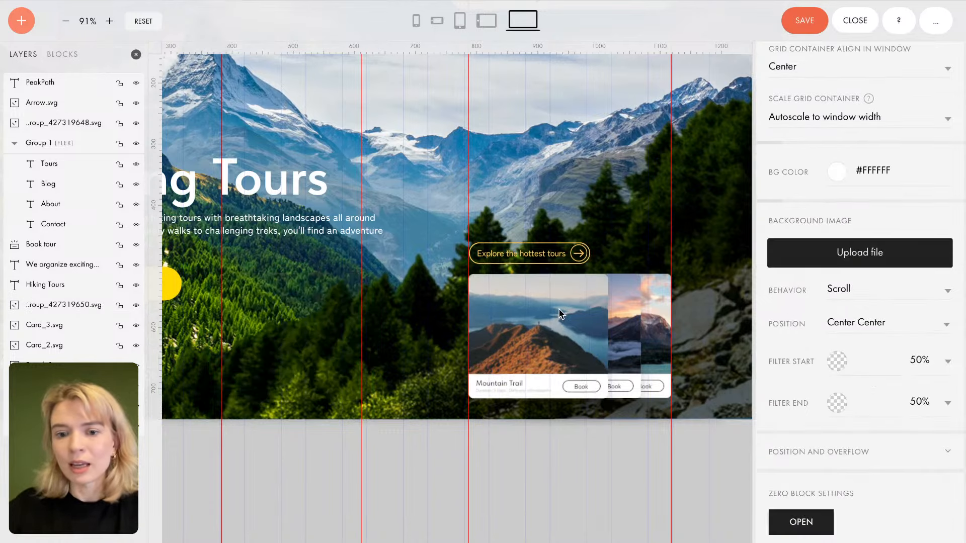
Step: Hide the Mountain Trail card, select the Sunrise In The Mountains card and add a vertical guide a small gap right of the Mountain Trail guides
{"action": "left_click", "coordinate": [633, 302]}
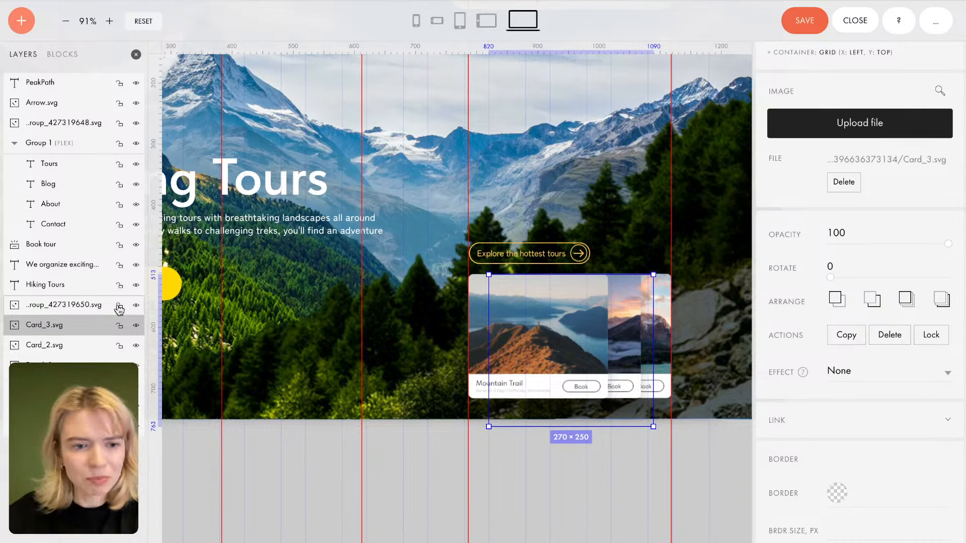
{"action": "left_click", "coordinate": [481, 347]}
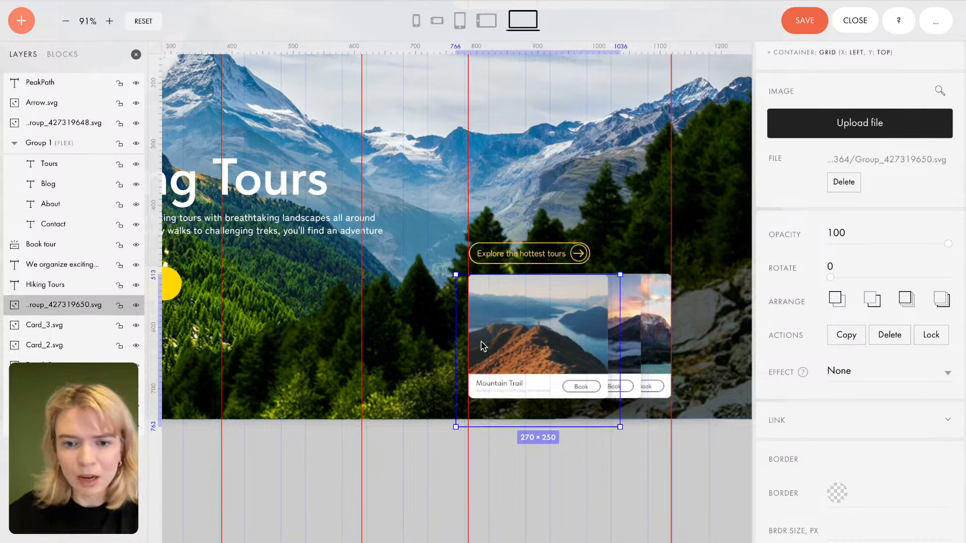
{"action": "left_click", "coordinate": [136, 304]}
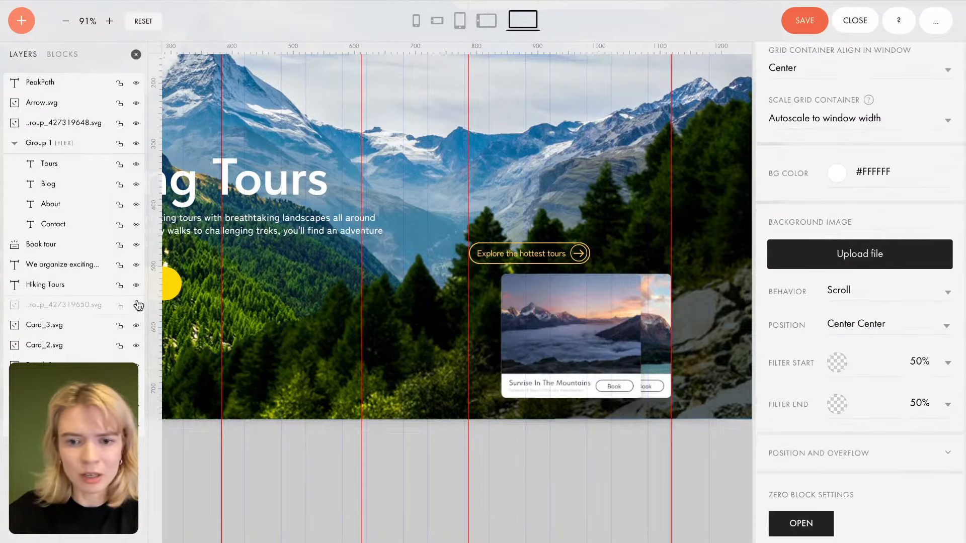
{"action": "left_click", "coordinate": [568, 312]}
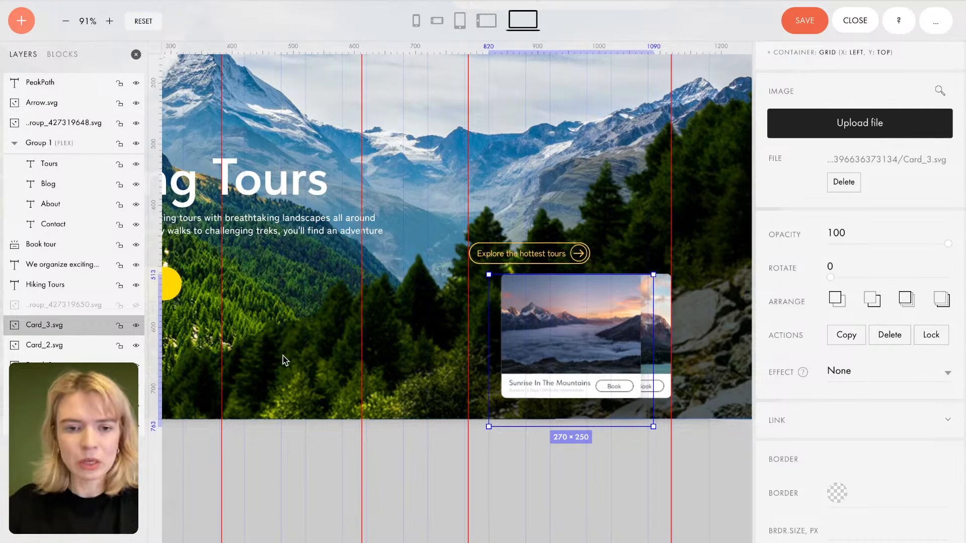
{"action": "mouse_move", "coordinate": [158, 267]}
{"action": "left_mouse_down"}
{"action": "mouse_move", "coordinate": [392, 254]}
{"action": "mouse_move", "coordinate": [378, 253]}
{"action": "left_mouse_up"}
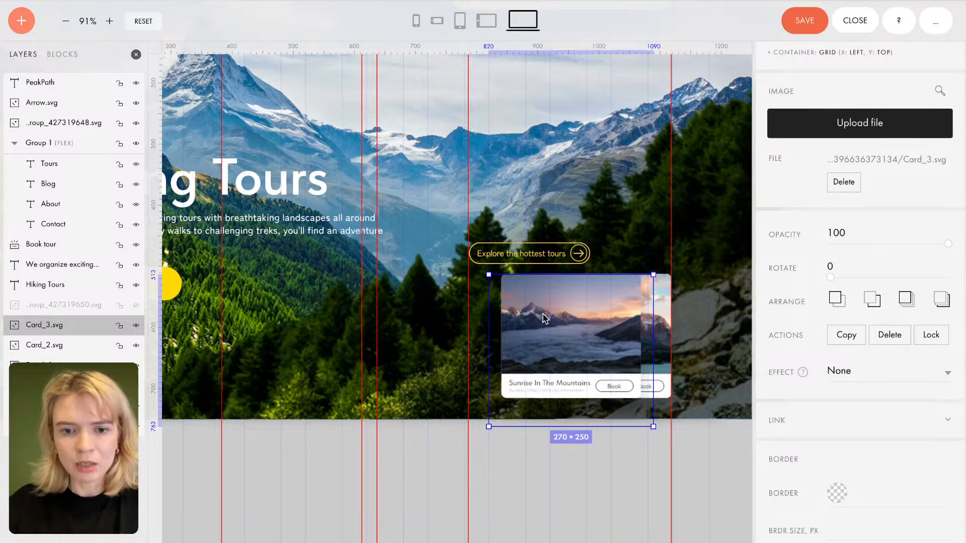
Step: Nudge the Sunrise In The Mountains card so its frame starts at X 825, Y 512
{"action": "mouse_move", "coordinate": [543, 317]}
{"action": "left_mouse_down"}
{"action": "mouse_move", "coordinate": [418, 318]}
{"action": "mouse_move", "coordinate": [519, 305]}
{"action": "mouse_move", "coordinate": [545, 318]}
{"action": "left_mouse_up"}
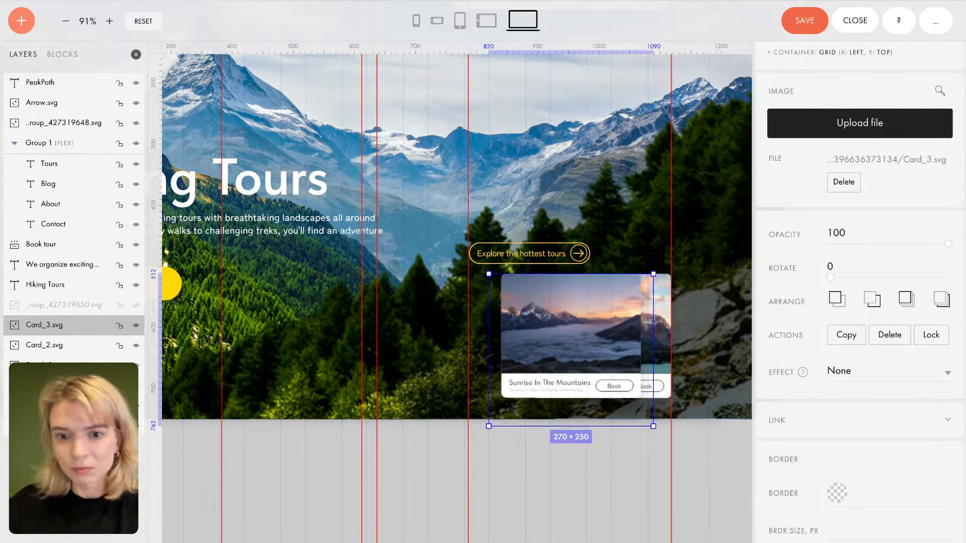
{"action": "key", "text": "Up"}
{"action": "key", "text": "Down"}
{"action": "key", "text": "Down"}
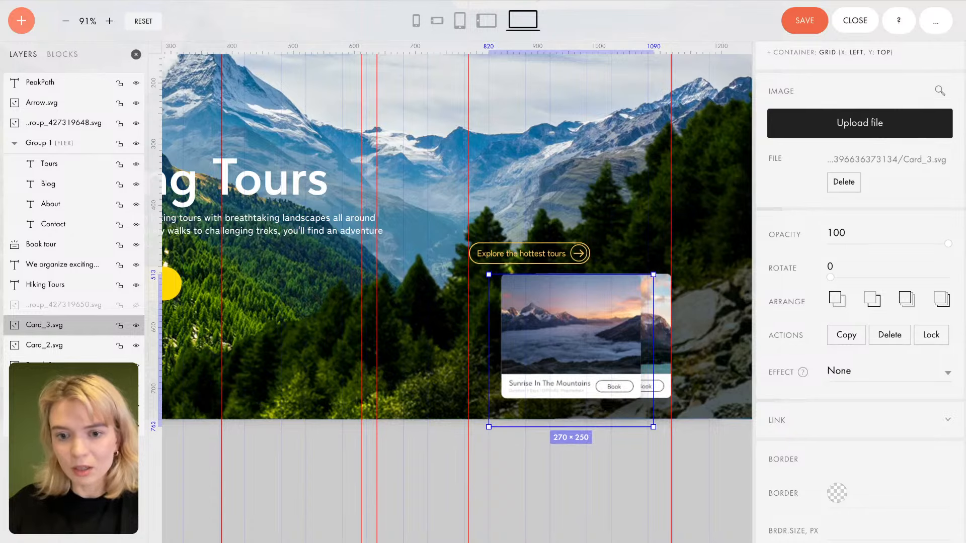
{"action": "key", "text": "Up"}
{"action": "key", "text": "Up"}
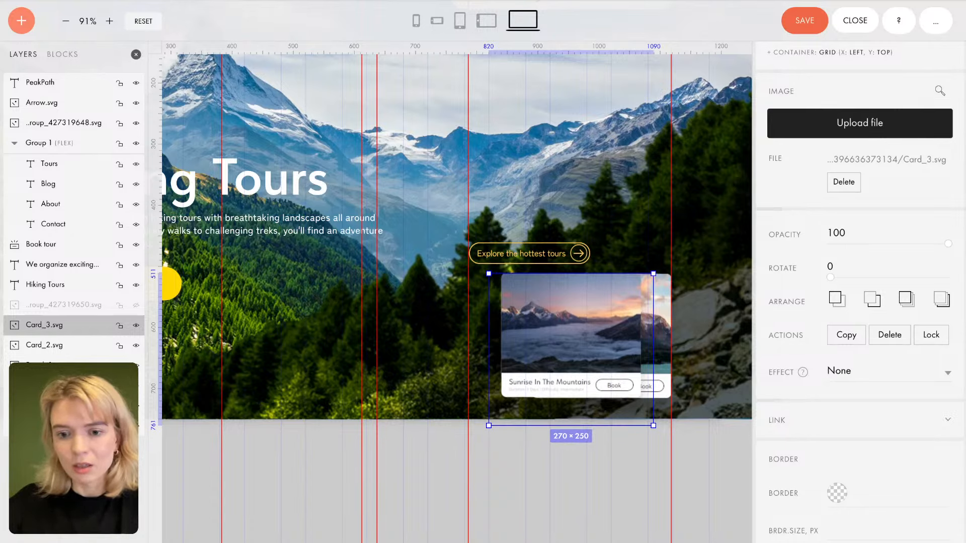
{"action": "key", "text": "Down"}
{"action": "key", "text": "Right"}
{"action": "key", "text": "Right"}
{"action": "key", "text": "Right"}
{"action": "key", "text": "Right"}
{"action": "key", "text": "Right"}
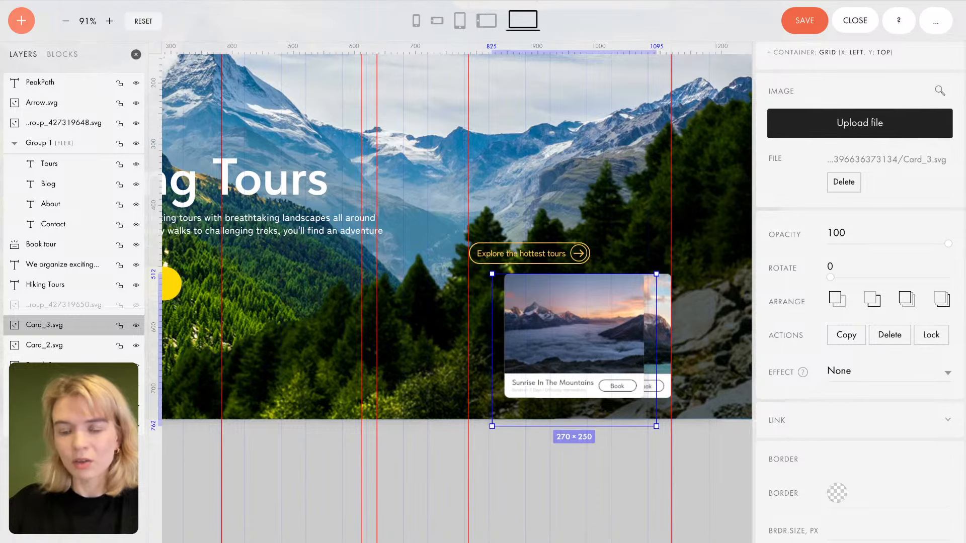
Step: Add an on Click step-by-step animation to the Sunrise In The Mountains card, triggered by the "Explore the hottest tours" button
{"action": "scroll", "coordinate": [805, 288], "scroll_direction": "down", "scroll_amount": 10}
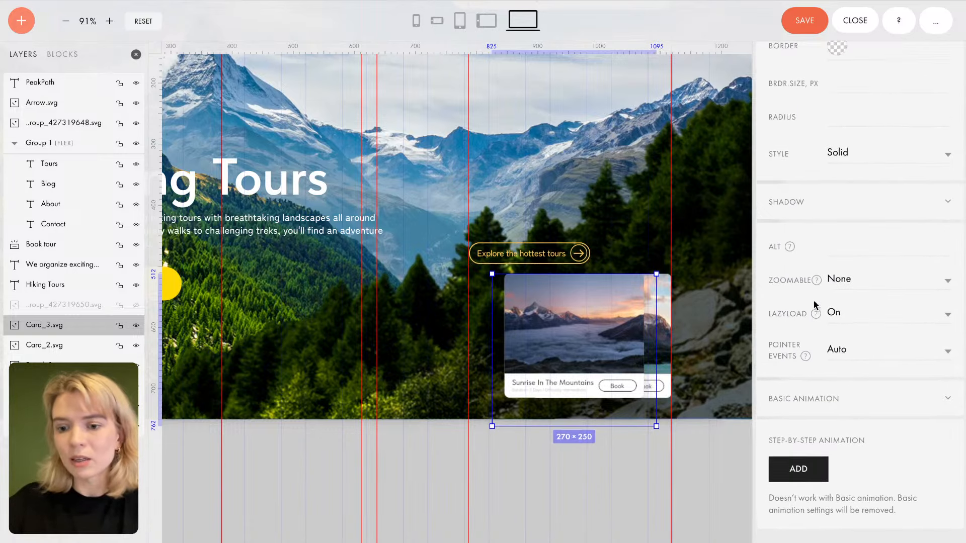
{"action": "left_click", "coordinate": [796, 487]}
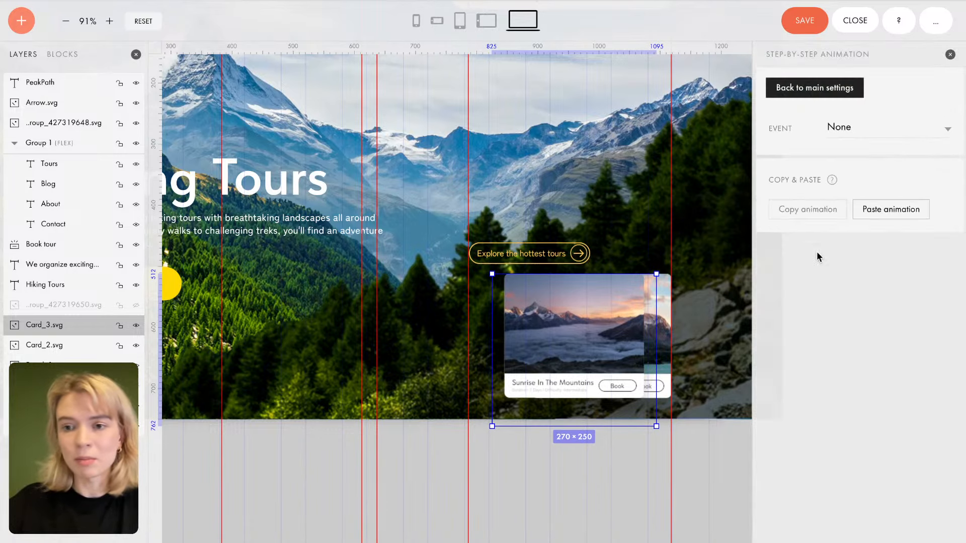
{"action": "left_click", "coordinate": [863, 132]}
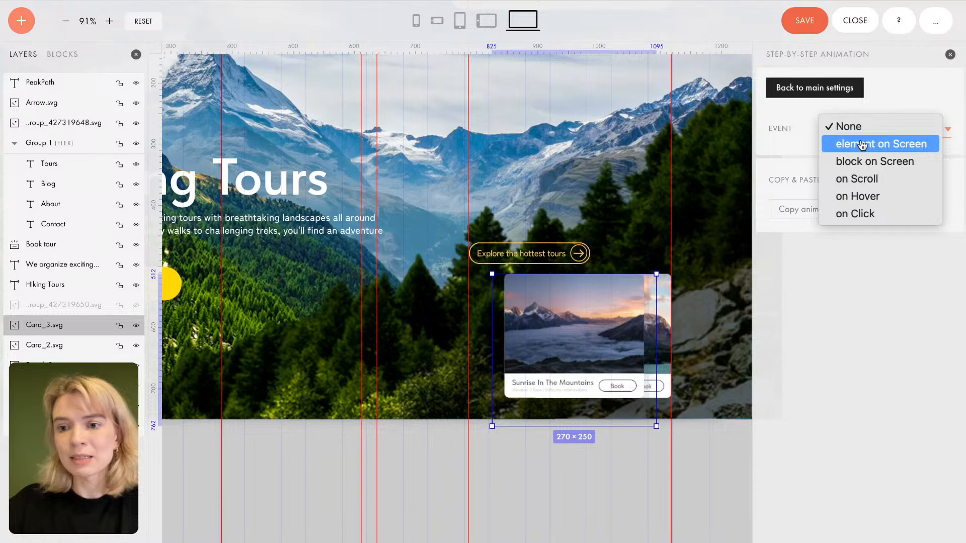
{"action": "left_click", "coordinate": [874, 213]}
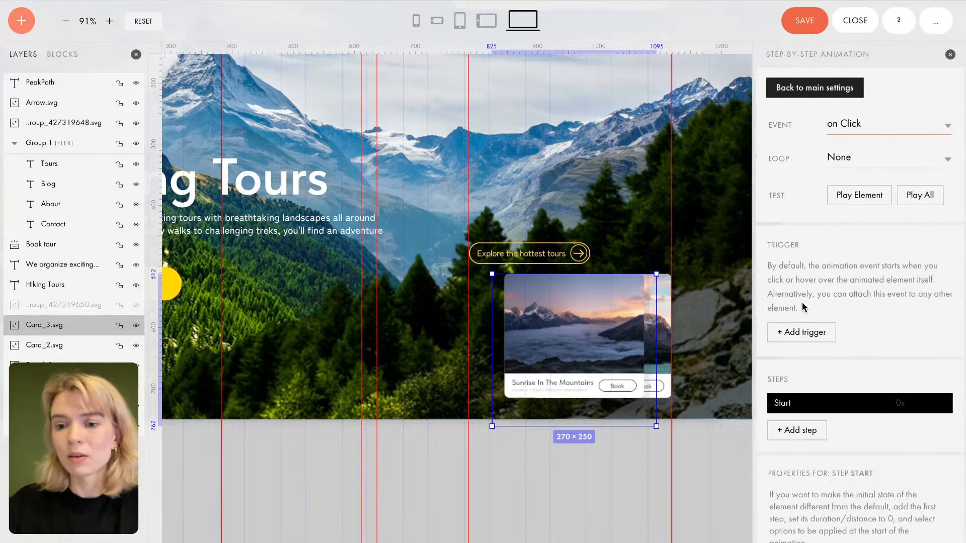
{"action": "left_click", "coordinate": [802, 332]}
{"action": "left_click", "coordinate": [552, 254]}
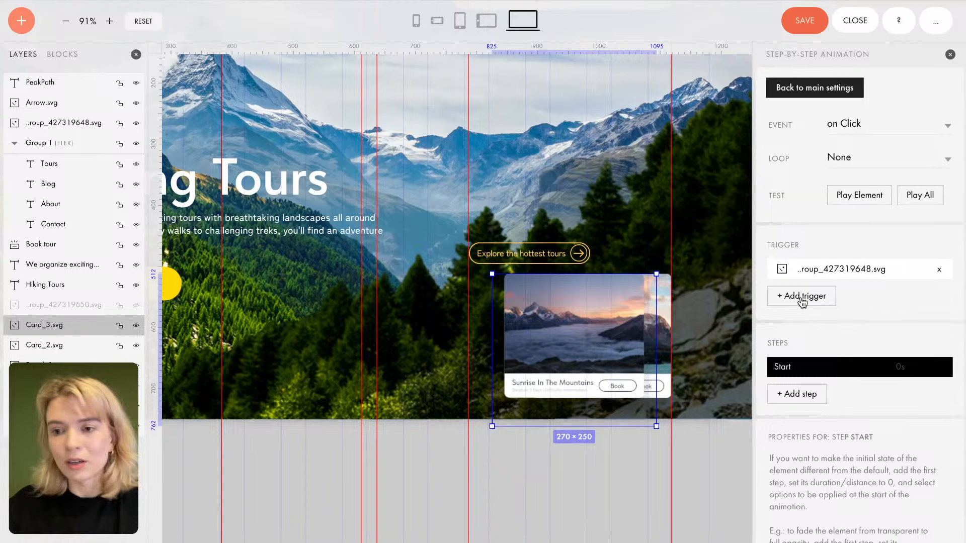
Step: Add a step to the Sunrise In The Mountains card's animation and set its duration to 0.3 s
{"action": "scroll", "coordinate": [871, 291], "scroll_direction": "down", "scroll_amount": 1}
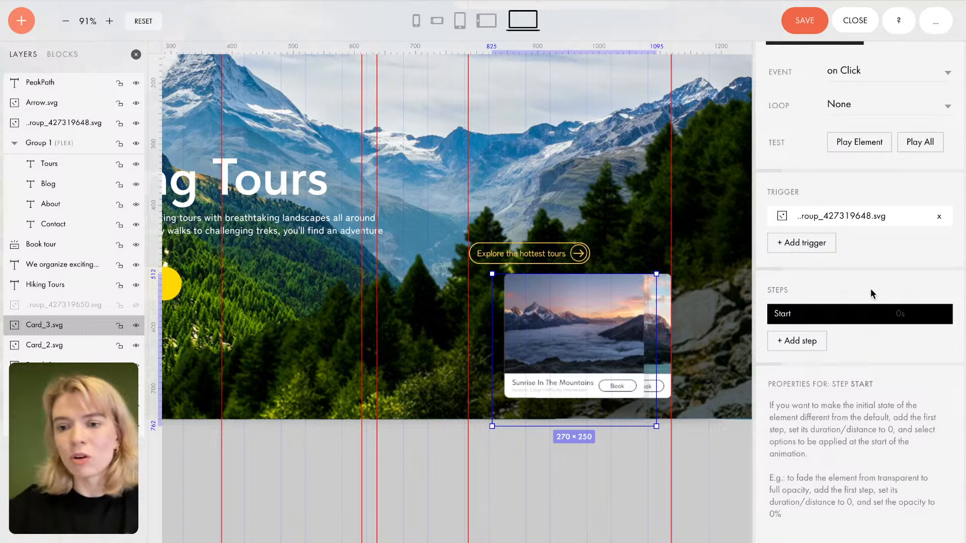
{"action": "left_click", "coordinate": [788, 341]}
{"action": "scroll", "coordinate": [811, 375], "scroll_direction": "down", "scroll_amount": 2}
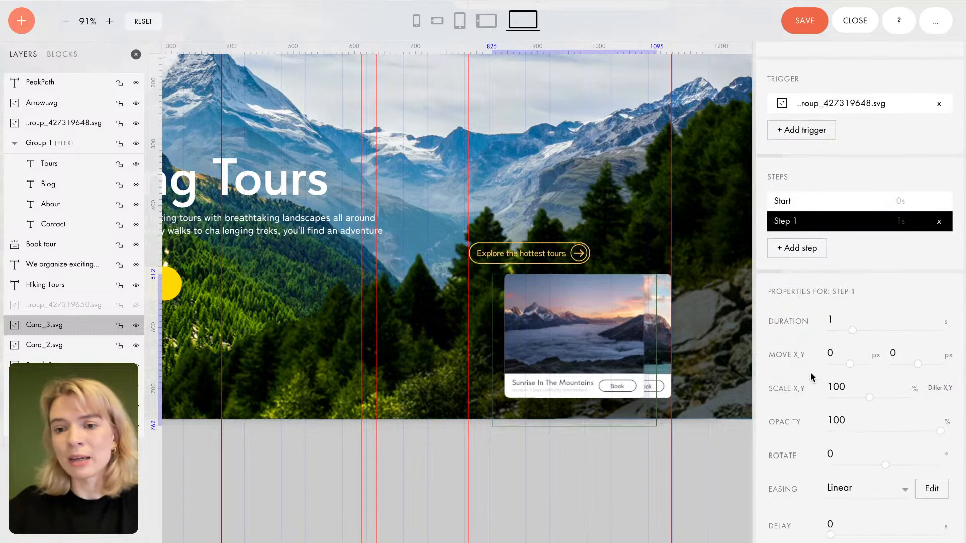
{"action": "scroll", "coordinate": [900, 362], "scroll_direction": "down", "scroll_amount": 1}
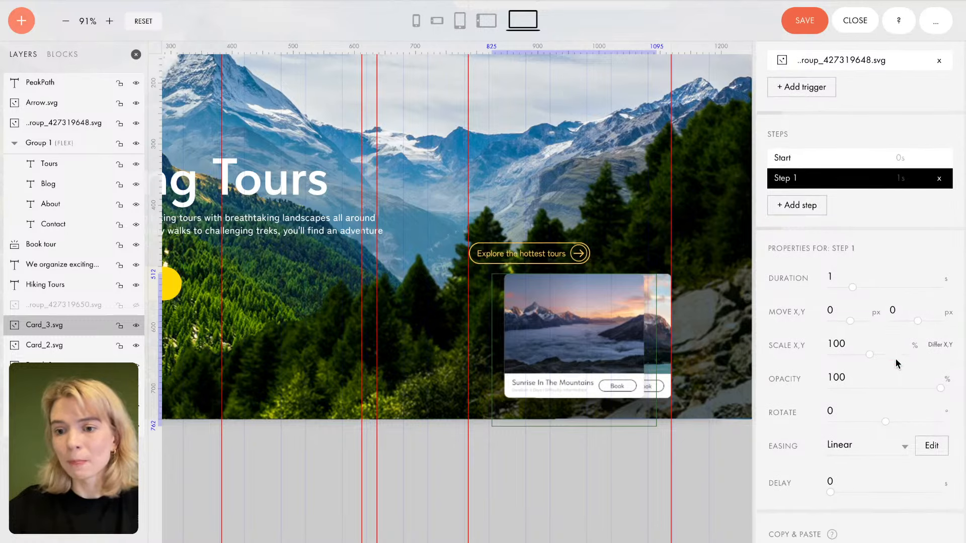
{"action": "left_click_drag", "start_coordinate": [850, 290], "coordinate": [839, 292]}
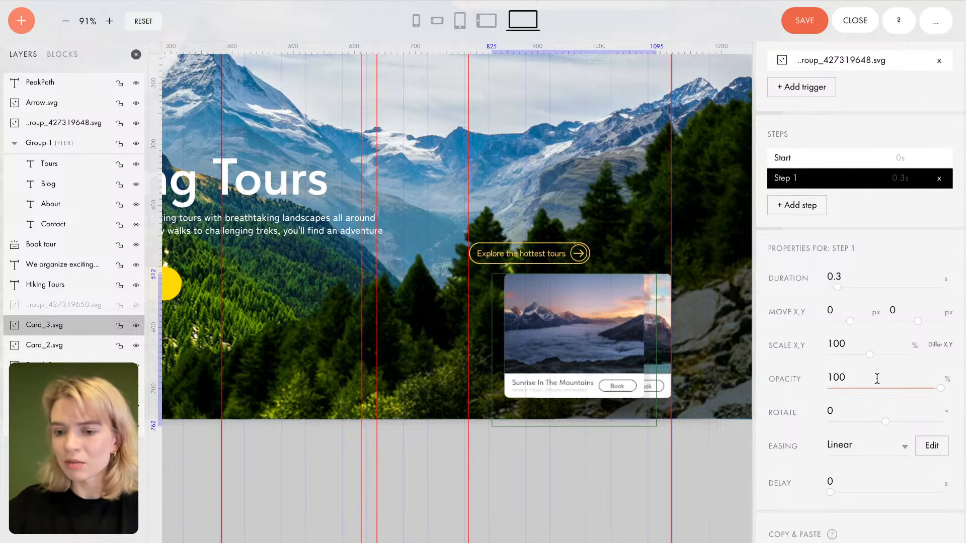
Step: Set the step's horizontal move for the Sunrise In The Mountains card to -210 px, lining it up with the new guide
{"action": "scroll", "coordinate": [875, 377], "scroll_direction": "down", "scroll_amount": 1}
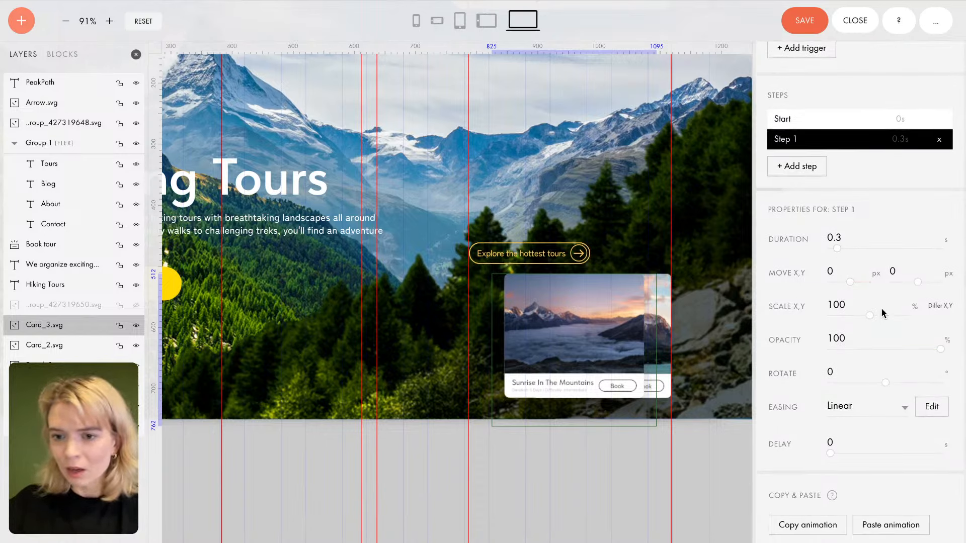
{"action": "left_click_drag", "start_coordinate": [850, 283], "coordinate": [841, 284]}
{"action": "double_click", "coordinate": [839, 270]}
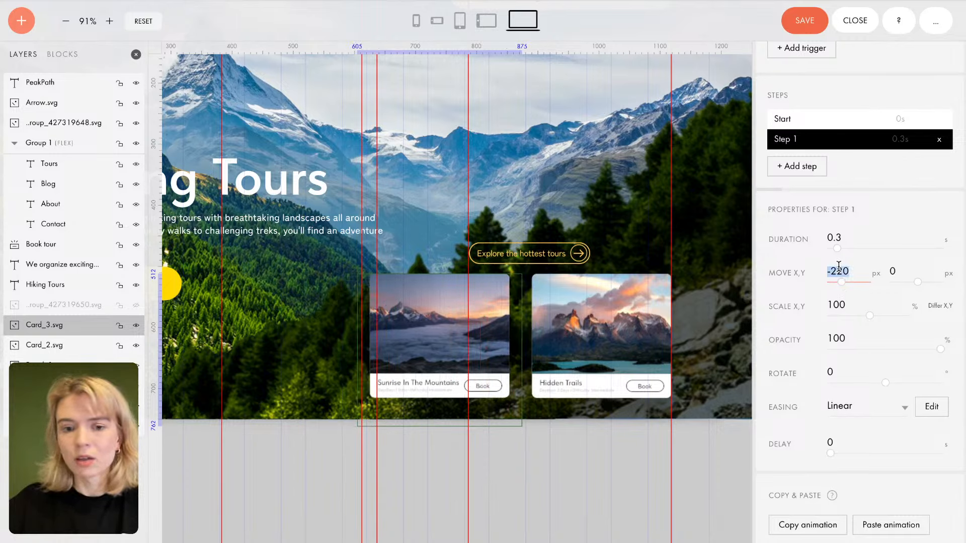
{"action": "type", "text": "-210"}
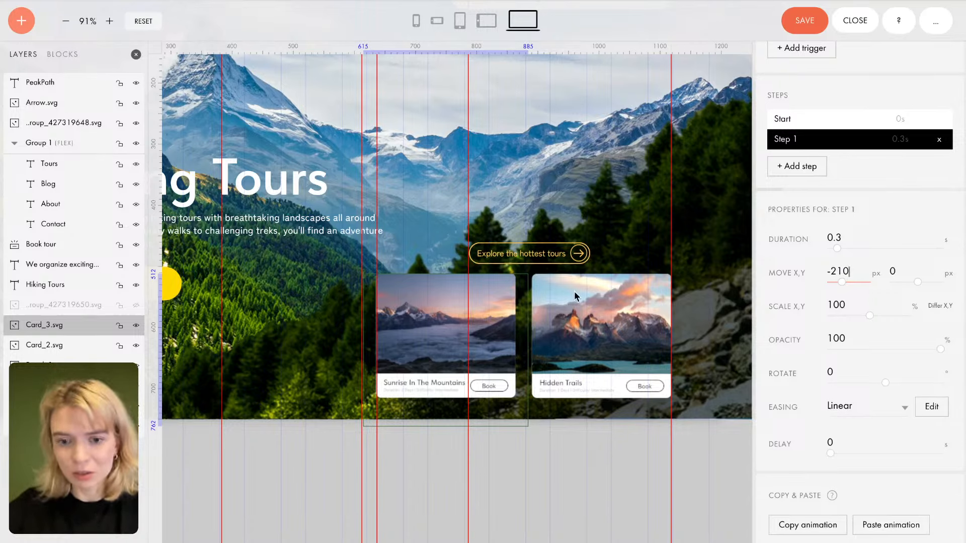
Step: Check the lower-edge alignment of the two visible tour cards with a temporary horizontal guide at 715, and save the page
{"action": "left_click_drag", "start_coordinate": [438, 156], "coordinate": [490, 399]}
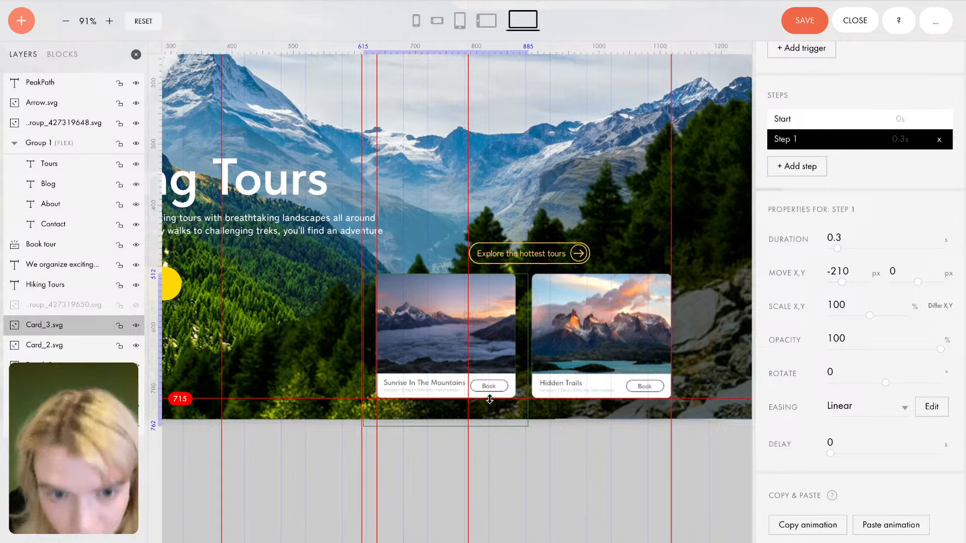
{"action": "left_click_drag", "start_coordinate": [490, 399], "coordinate": [490, 399]}
{"action": "scroll", "coordinate": [447, 340], "scroll_direction": "up", "scroll_amount": 2}
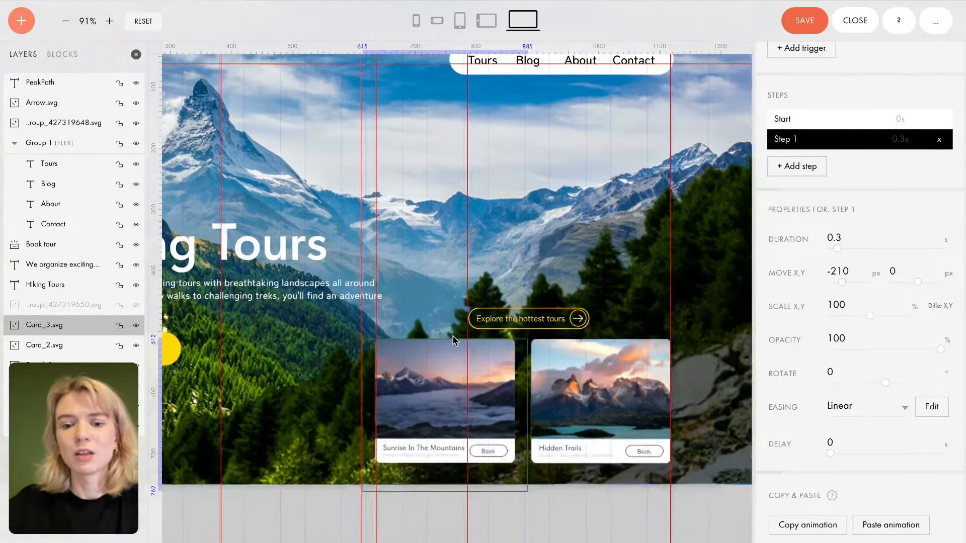
{"action": "left_click", "coordinate": [804, 23]}
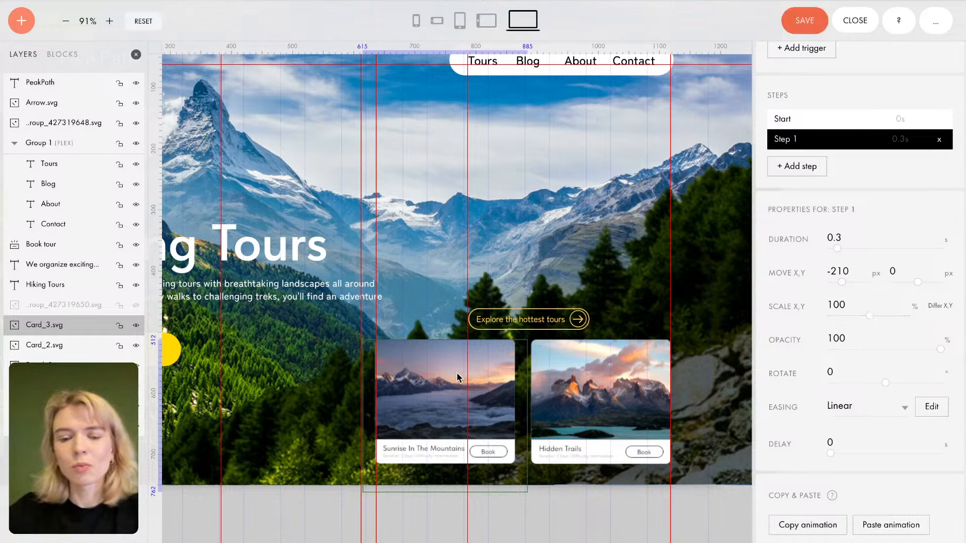
Step: Try an Ease Out easing on the Sunrise In The Mountains card's step, reshaping its curve to cubic-bezier(0, 0, 0.2, 1)
{"action": "left_click", "coordinate": [865, 414]}
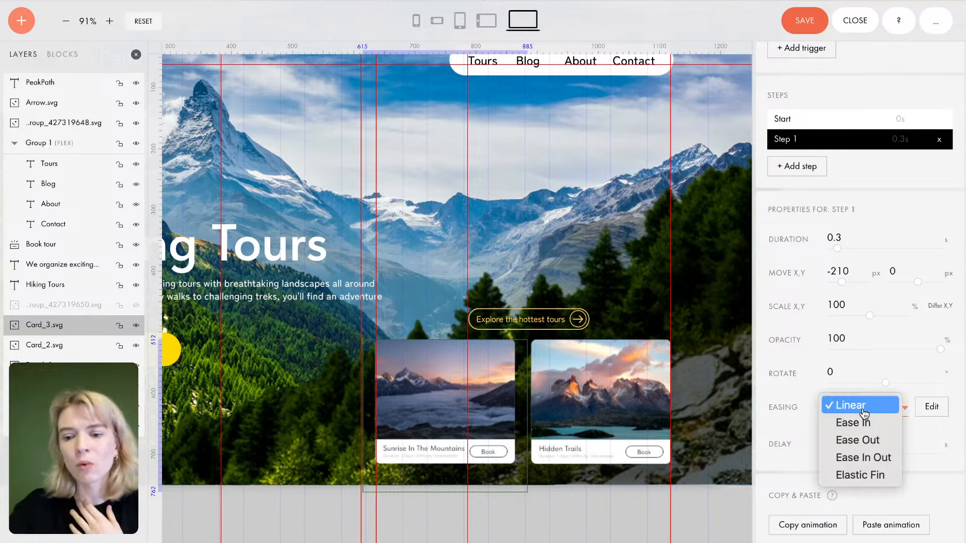
{"action": "left_click", "coordinate": [869, 441]}
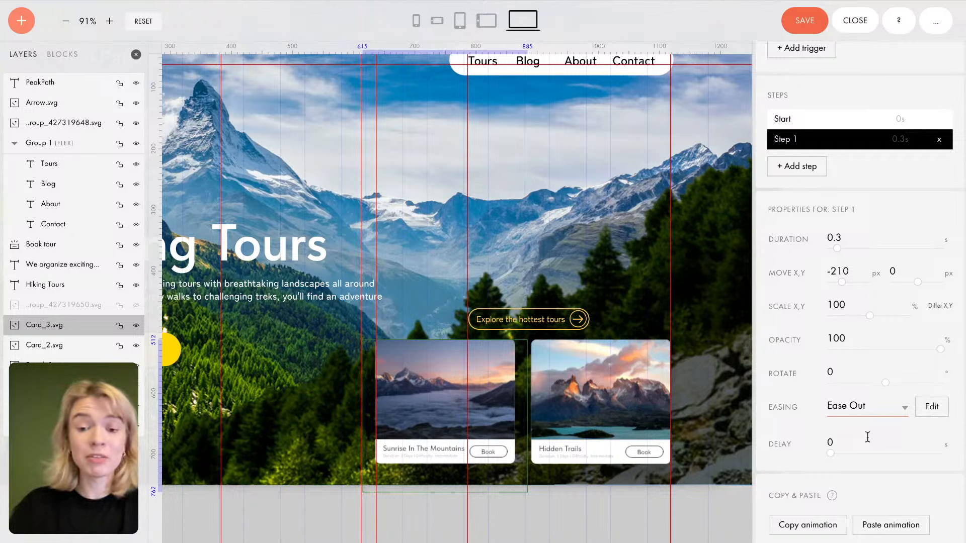
{"action": "left_click", "coordinate": [932, 408]}
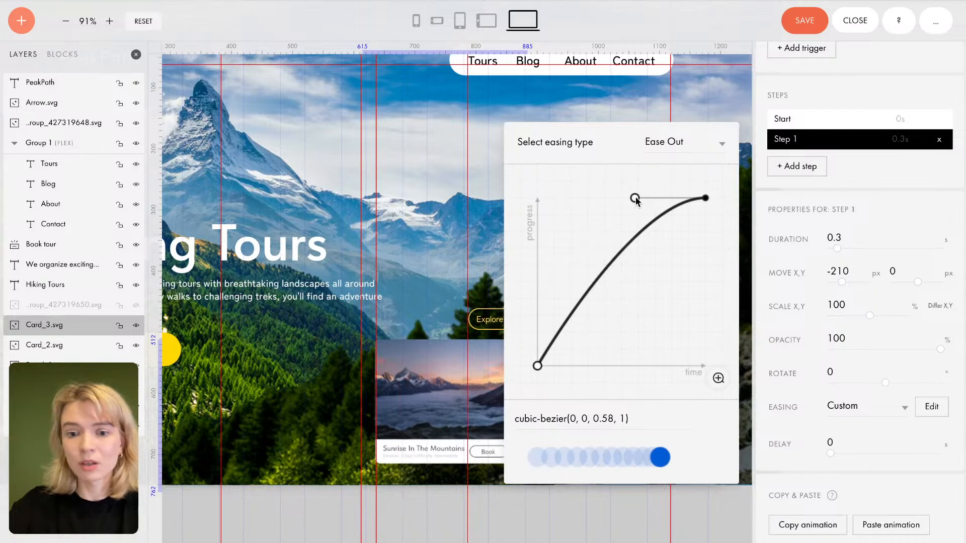
{"action": "left_click", "coordinate": [623, 458]}
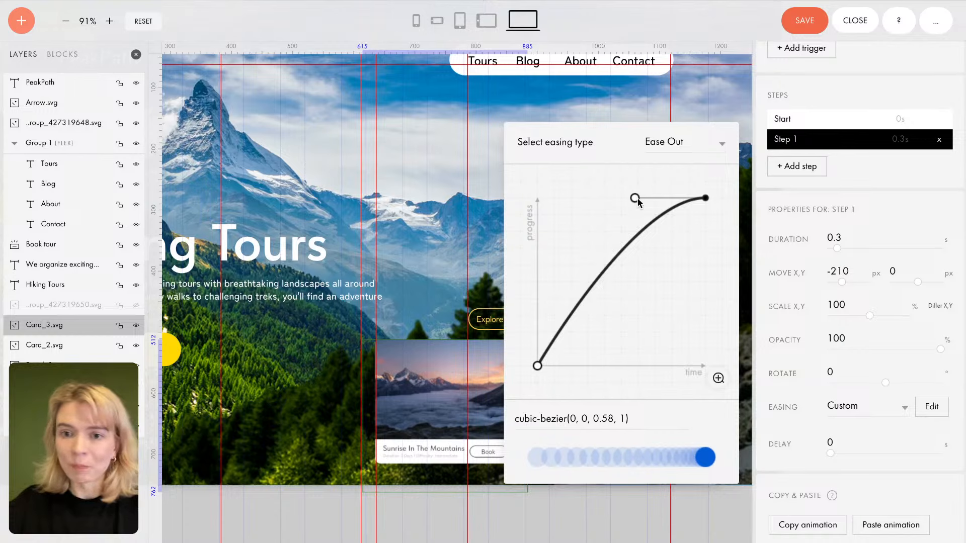
{"action": "left_click_drag", "start_coordinate": [636, 199], "coordinate": [571, 198]}
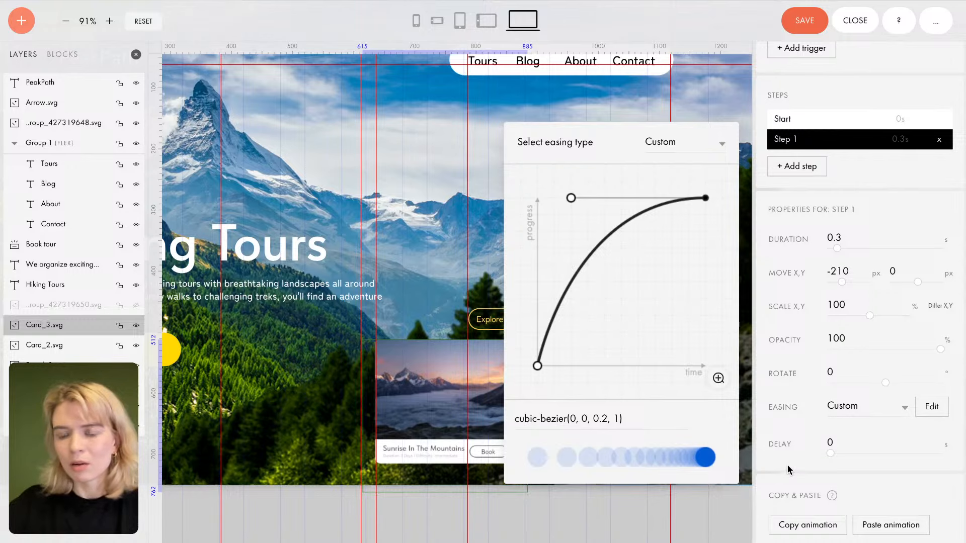
Step: Set the easing of the Sunrise In The Mountains card's step to Ease In and its horizontal move to -210 px
{"action": "left_click", "coordinate": [856, 409]}
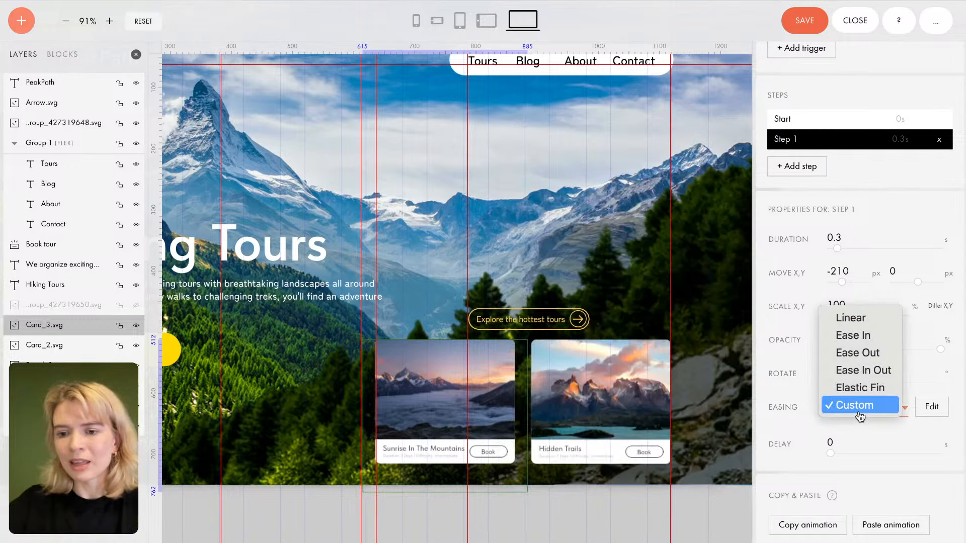
{"action": "left_click", "coordinate": [860, 338]}
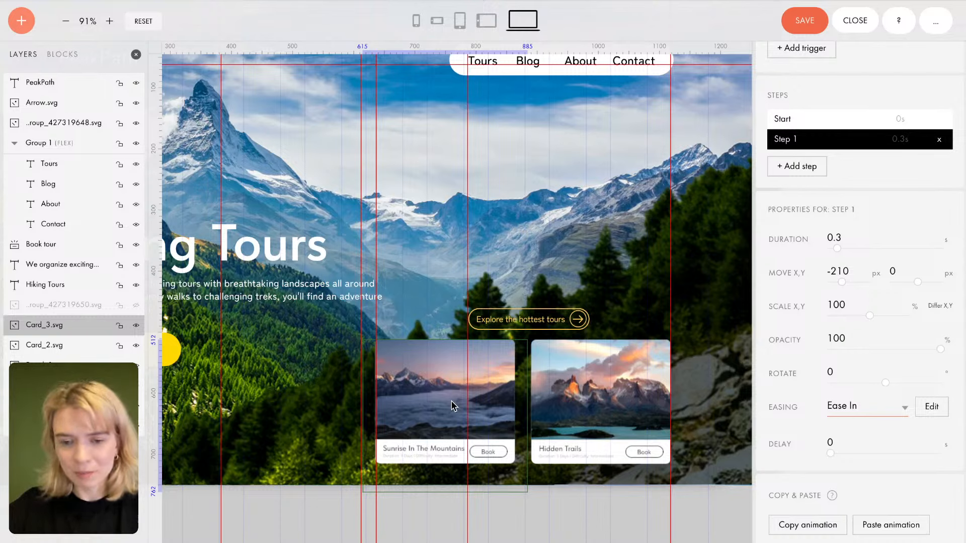
{"action": "double_click", "coordinate": [843, 273]}
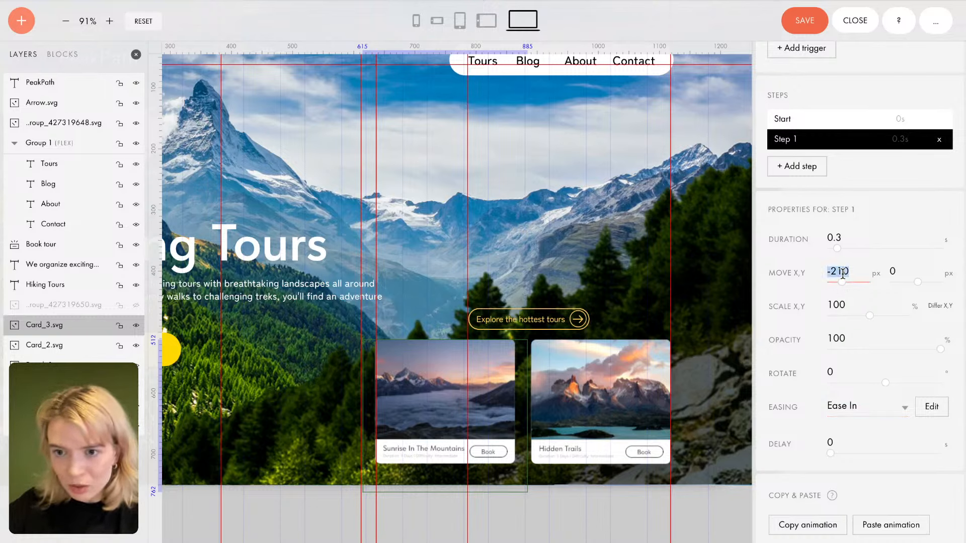
{"action": "type", "text": "-220"}
{"action": "key", "text": "Up"}
{"action": "key", "text": "Up"}
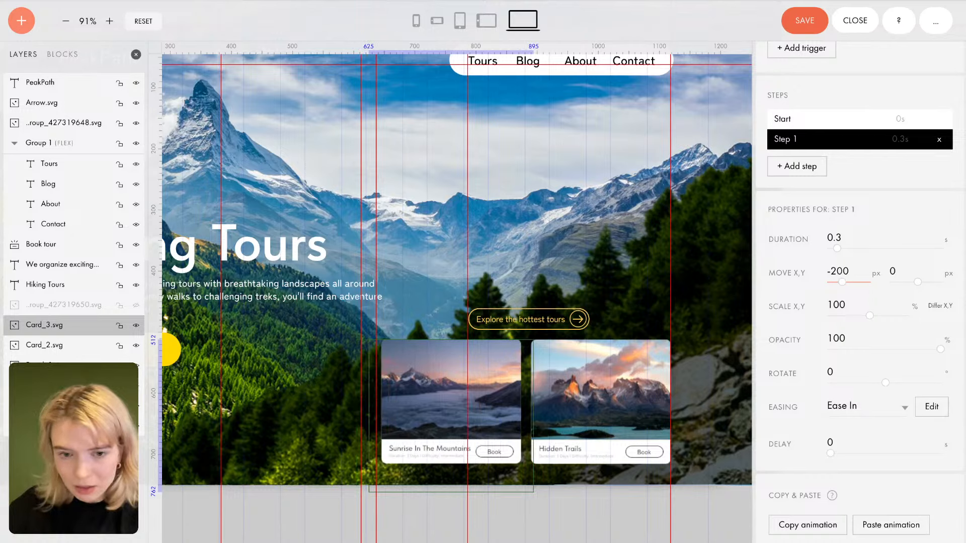
{"action": "key", "text": "Down"}
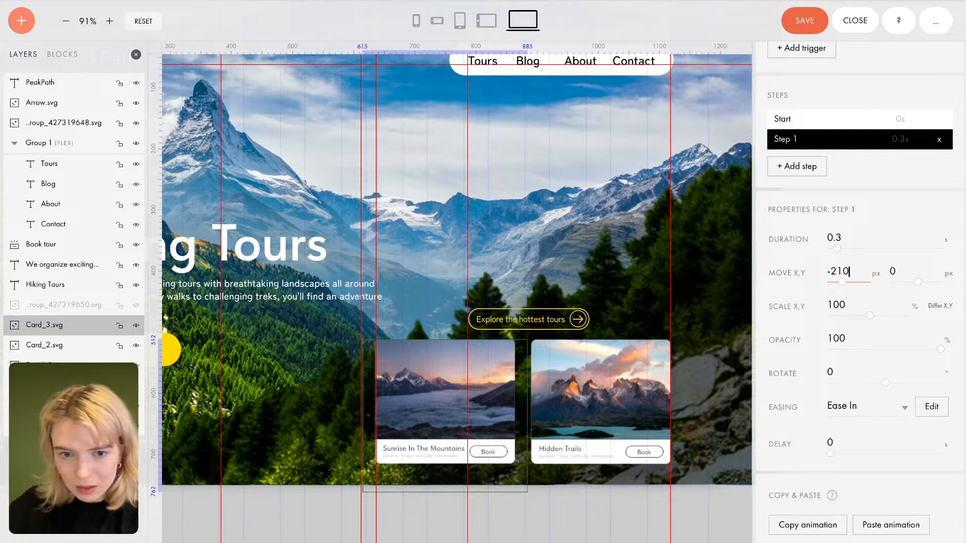
Step: Save the block and close its editor to review the hero section on the page
{"action": "left_click", "coordinate": [812, 25]}
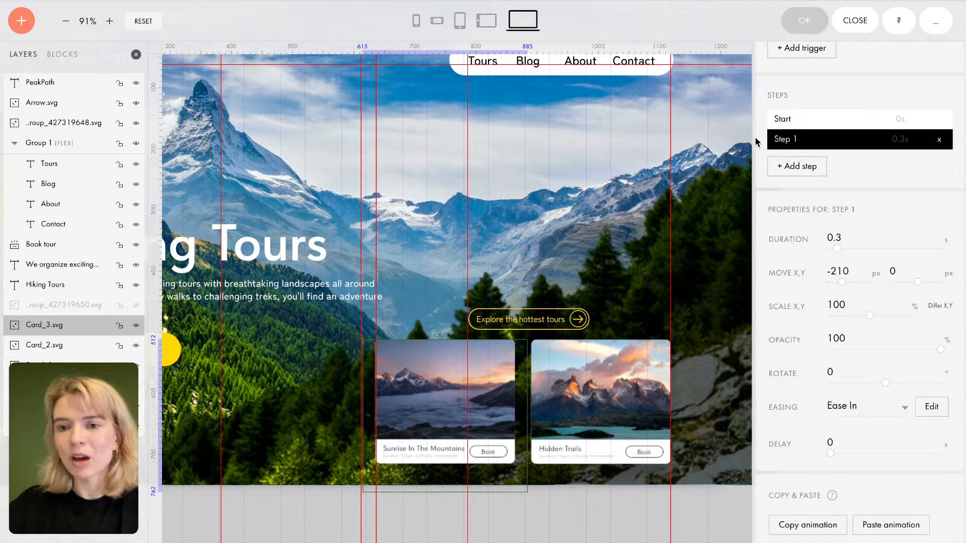
{"action": "left_click", "coordinate": [860, 29]}
{"action": "scroll", "coordinate": [436, 427], "scroll_direction": "down", "scroll_amount": 1}
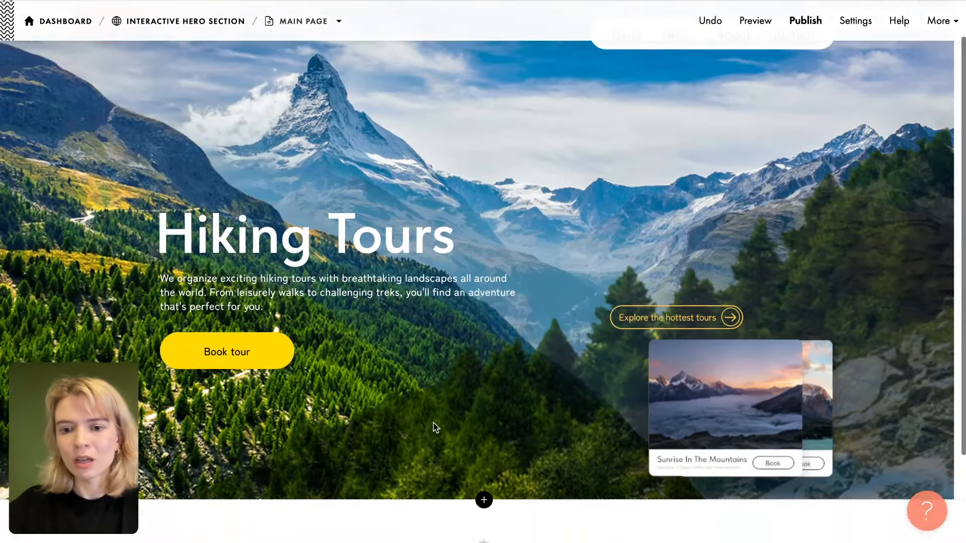
{"action": "scroll", "coordinate": [436, 428], "scroll_direction": "up", "scroll_amount": 1}
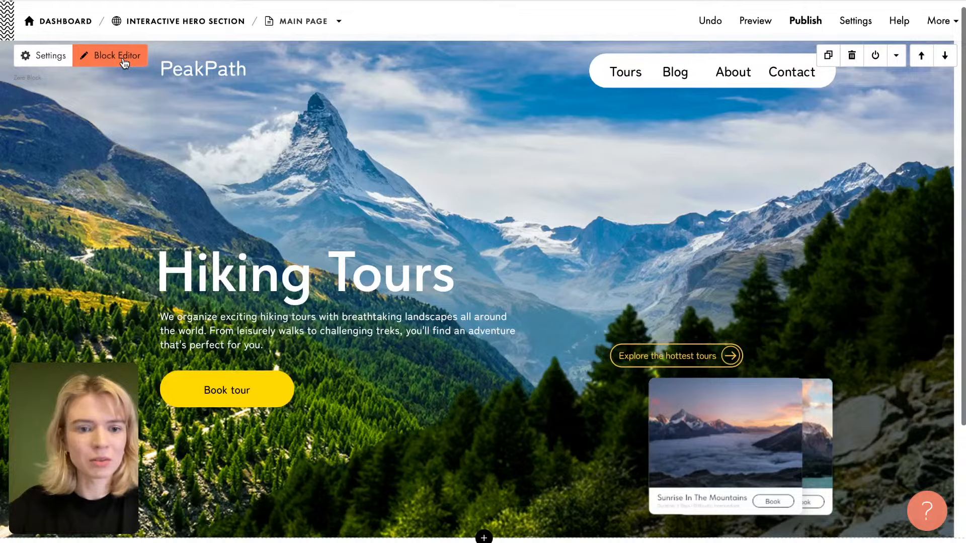
Step: Reopen the hero in the Block Editor and make the hidden Mountain Trail card layer visible
{"action": "left_click", "coordinate": [123, 61]}
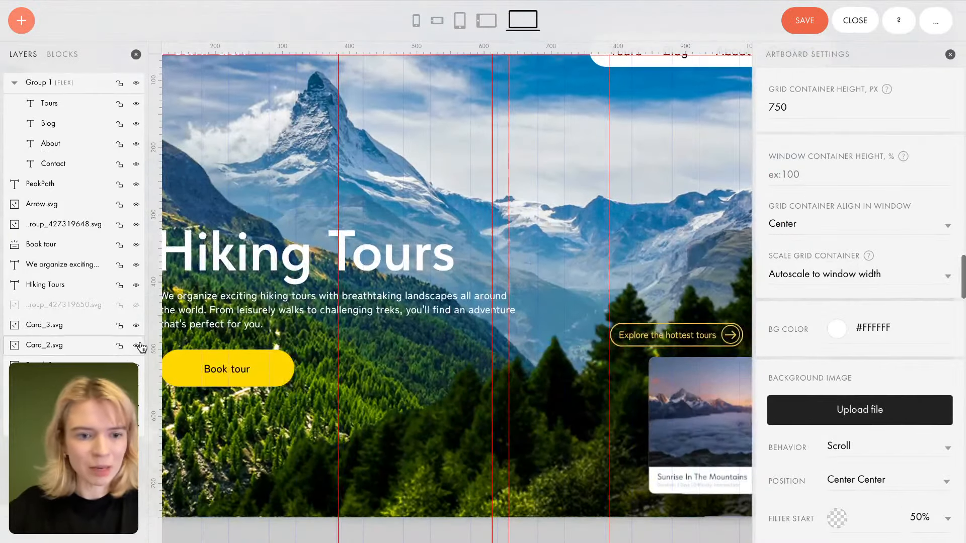
{"action": "left_click", "coordinate": [141, 389]}
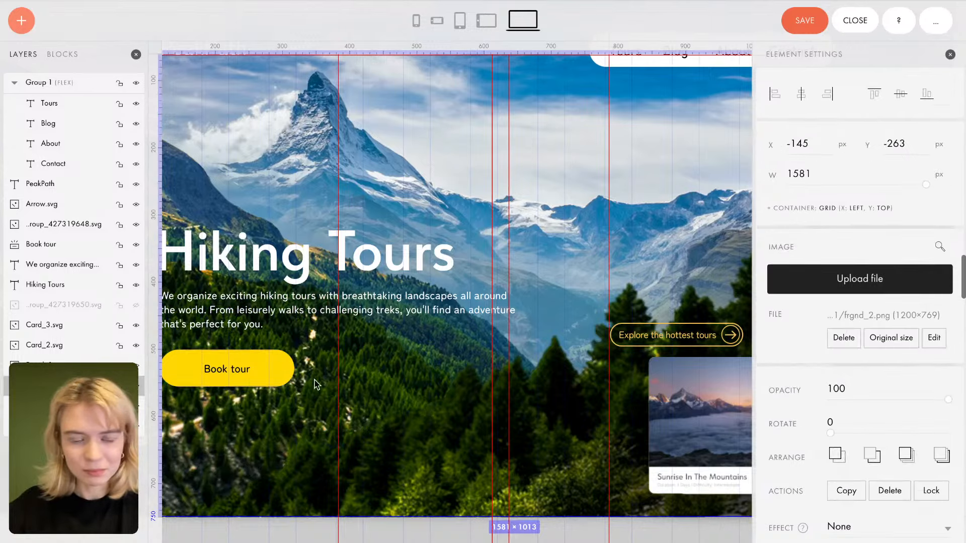
{"action": "left_click", "coordinate": [130, 309]}
{"action": "scroll", "coordinate": [406, 356], "scroll_direction": "right", "scroll_amount": 1}
{"action": "scroll", "coordinate": [405, 356], "scroll_direction": "down", "scroll_amount": 5}
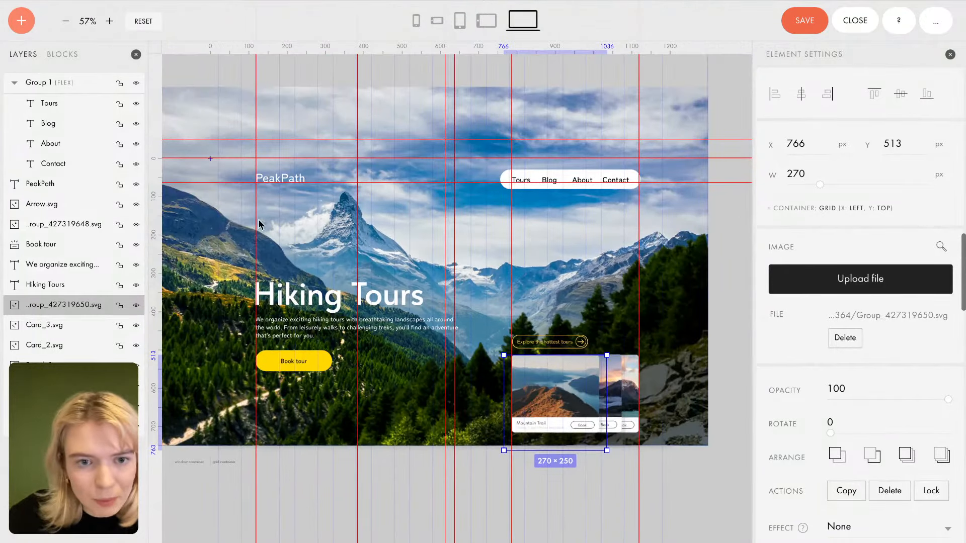
Step: With the sky and mountain background image hidden, add a vertical guide at 0 and move the guide at 118 to about 76
{"action": "left_click", "coordinate": [136, 428]}
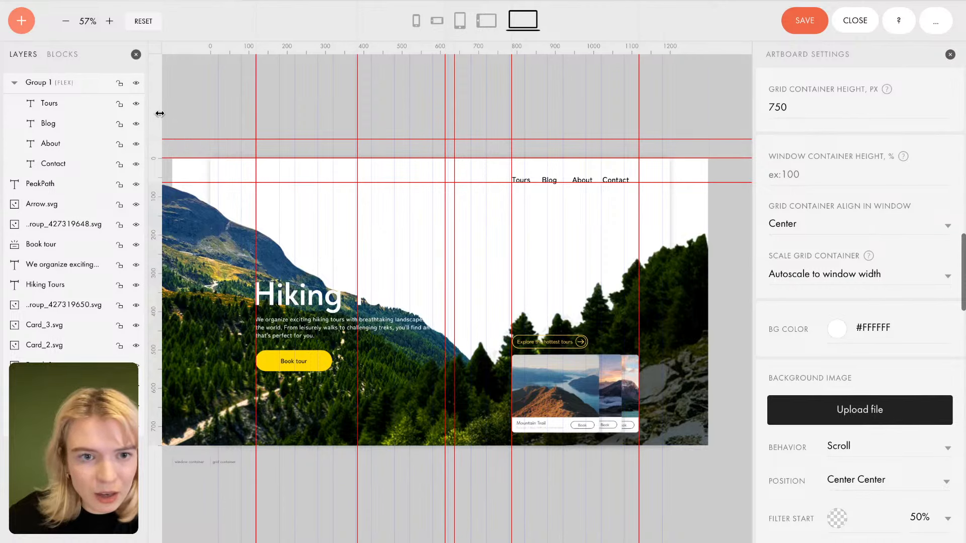
{"action": "left_click_drag", "start_coordinate": [159, 114], "coordinate": [210, 119]}
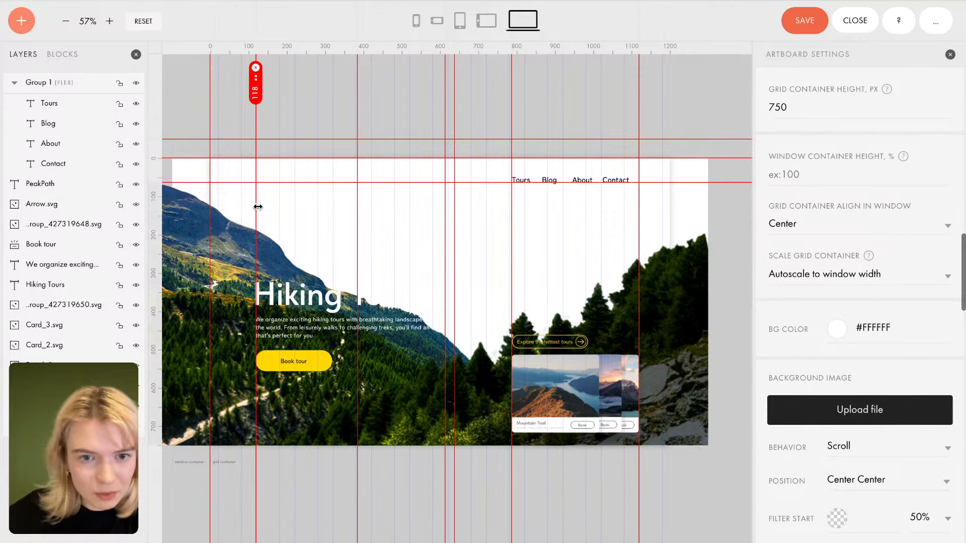
{"action": "left_click_drag", "start_coordinate": [257, 208], "coordinate": [242, 206]}
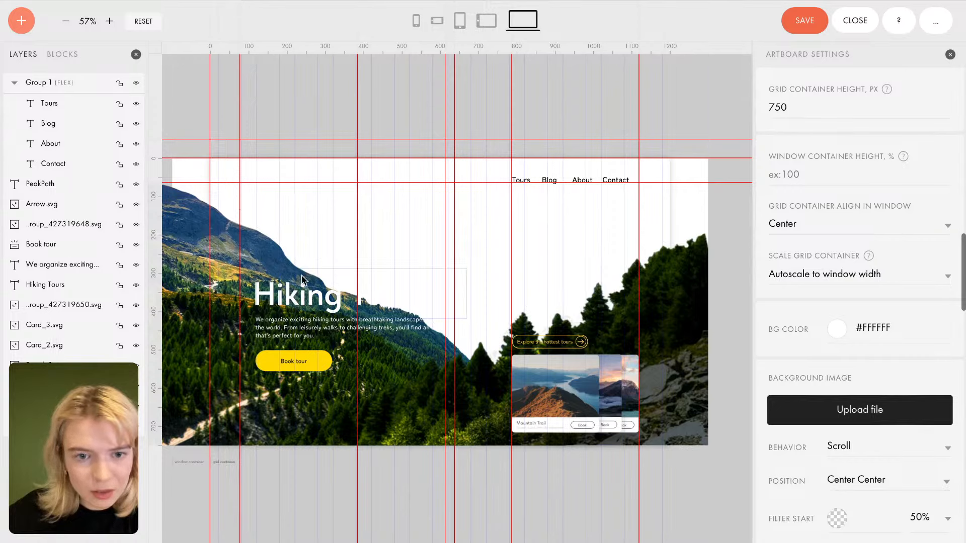
Step: Move the Hiking Tours heading to X 67 so its lettering lines up with the repositioned margin guide
{"action": "left_click_drag", "start_coordinate": [293, 302], "coordinate": [274, 301]}
{"action": "key", "text": "Right"}
{"action": "key", "text": "Right"}
{"action": "key", "text": "Right"}
{"action": "key", "text": "Right"}
{"action": "key", "text": "Right"}
{"action": "key", "text": "Right"}
{"action": "key", "text": "Right"}
{"action": "key", "text": "Right"}
{"action": "key", "text": "Right"}
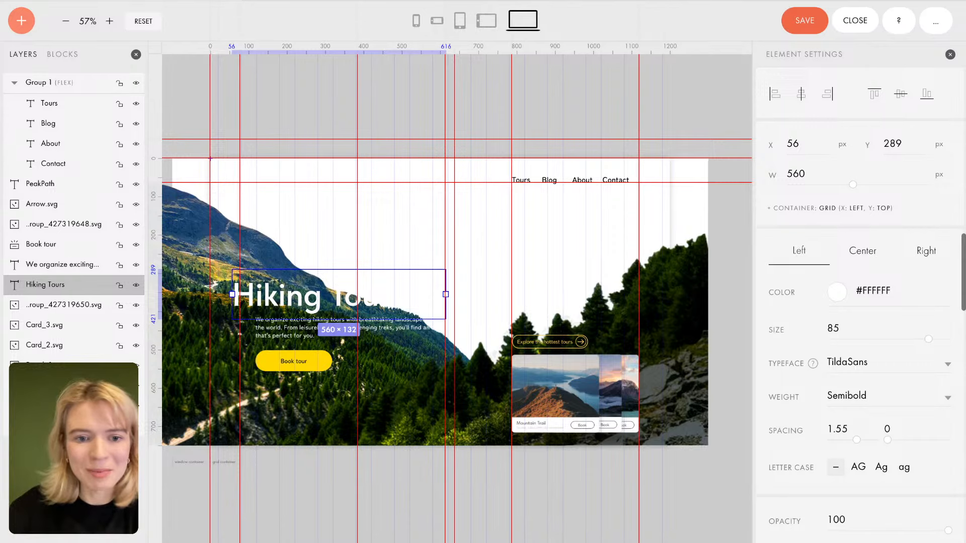
{"action": "key", "text": "Right"}
{"action": "key", "text": "Right"}
{"action": "key", "text": "Right"}
{"action": "key", "text": "Right"}
{"action": "key", "text": "Right"}
{"action": "key", "text": "Right"}
{"action": "key", "text": "Right"}
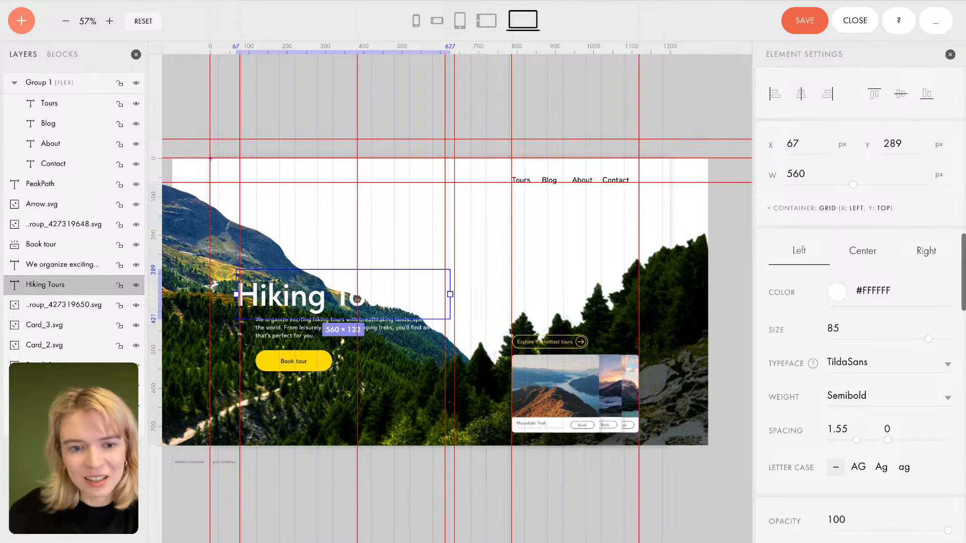
Step: Align the description paragraph and the Book tour button with the margin guide, at X 79 and X 76
{"action": "left_click", "coordinate": [290, 336]}
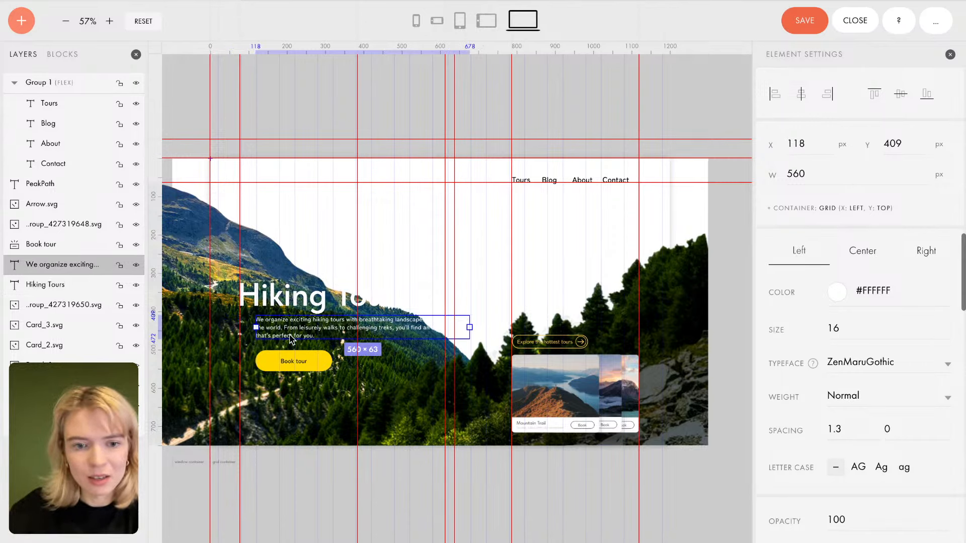
{"action": "left_click_drag", "start_coordinate": [292, 338], "coordinate": [281, 338]}
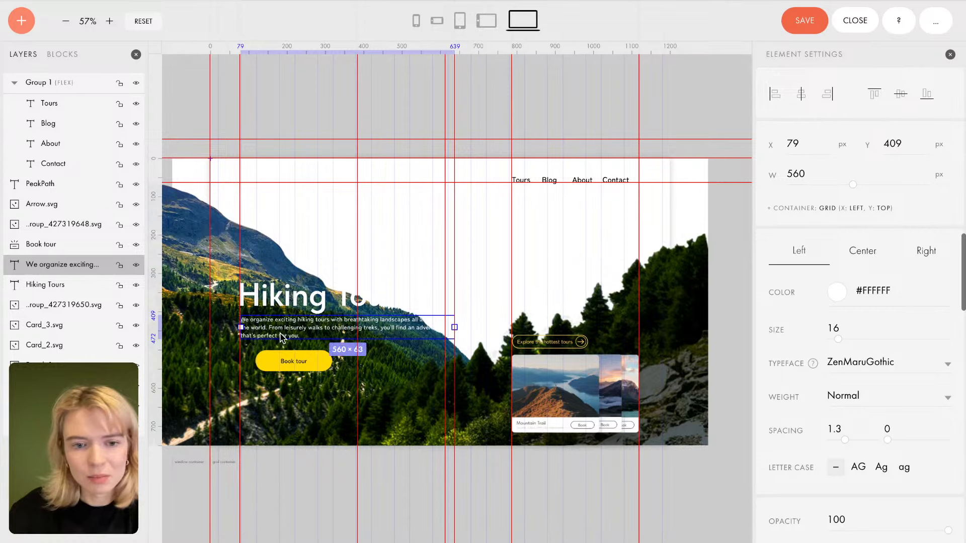
{"action": "left_click", "coordinate": [322, 370]}
{"action": "left_click_drag", "start_coordinate": [324, 367], "coordinate": [308, 367]}
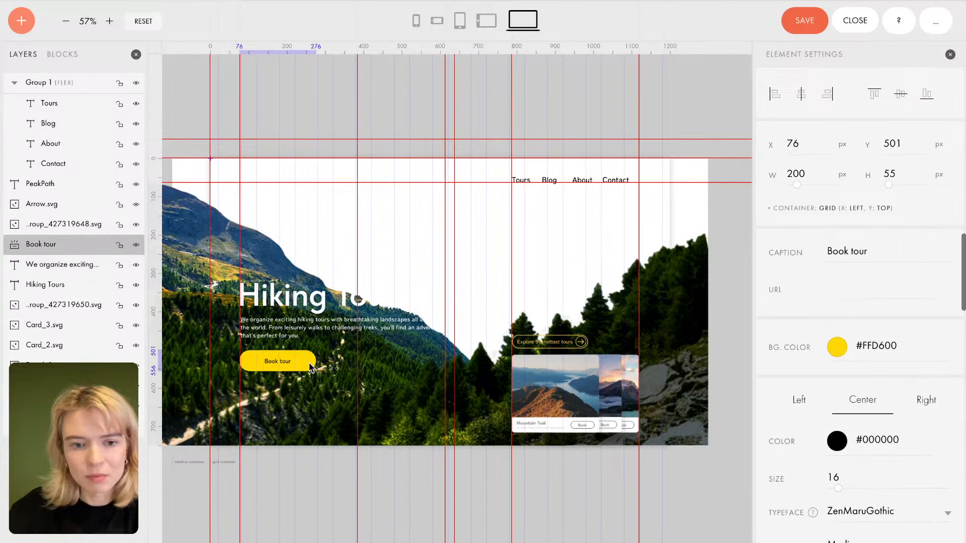
Step: Show the background image again and move the PeakPath logo text to X 79, Y 24
{"action": "left_click", "coordinate": [137, 428]}
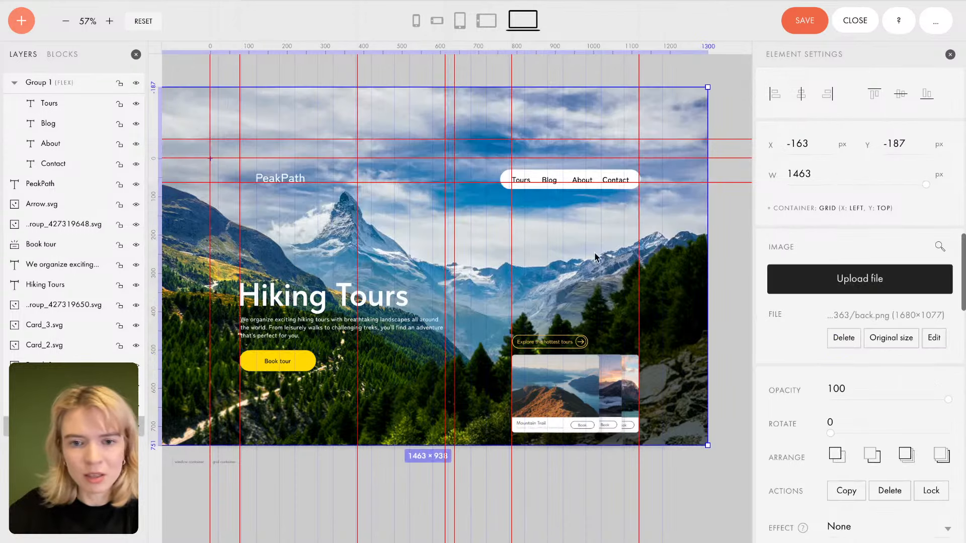
{"action": "left_click", "coordinate": [286, 173]}
{"action": "left_click_drag", "start_coordinate": [286, 173], "coordinate": [275, 176]}
{"action": "key", "text": "Down"}
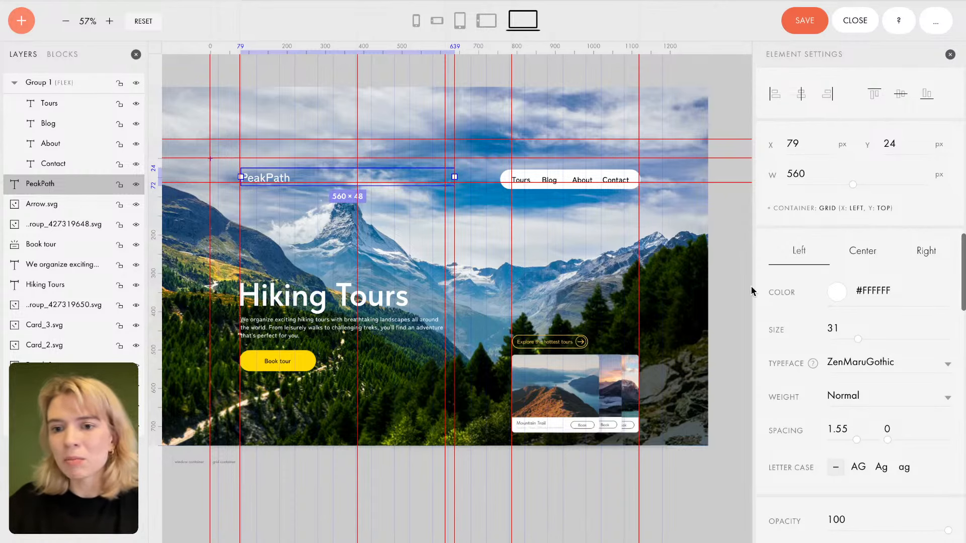
Step: Examine the foreground forest image's container, axis and effect settings, plus the artboard's alignment and scaling settings
{"action": "left_click", "coordinate": [582, 101]}
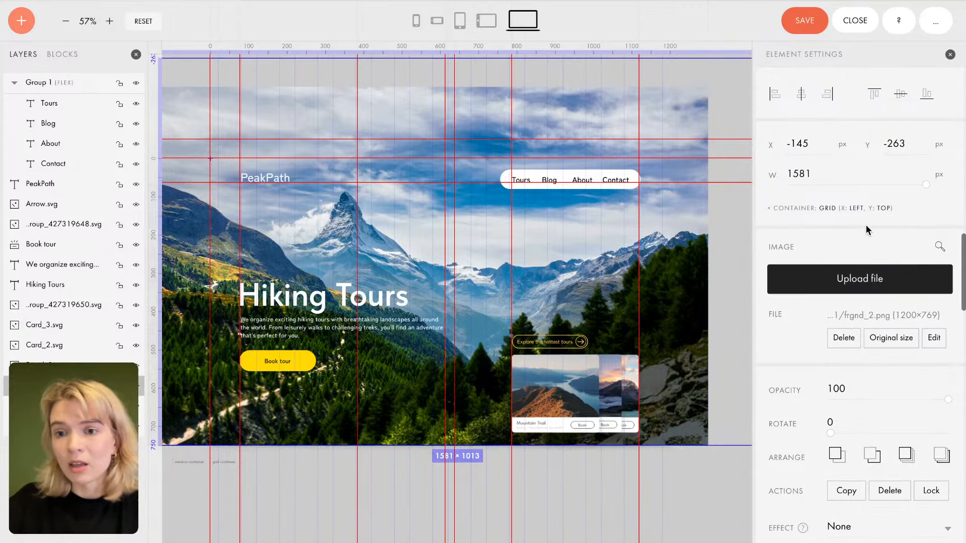
{"action": "scroll", "coordinate": [650, 143], "scroll_direction": "up", "scroll_amount": 3}
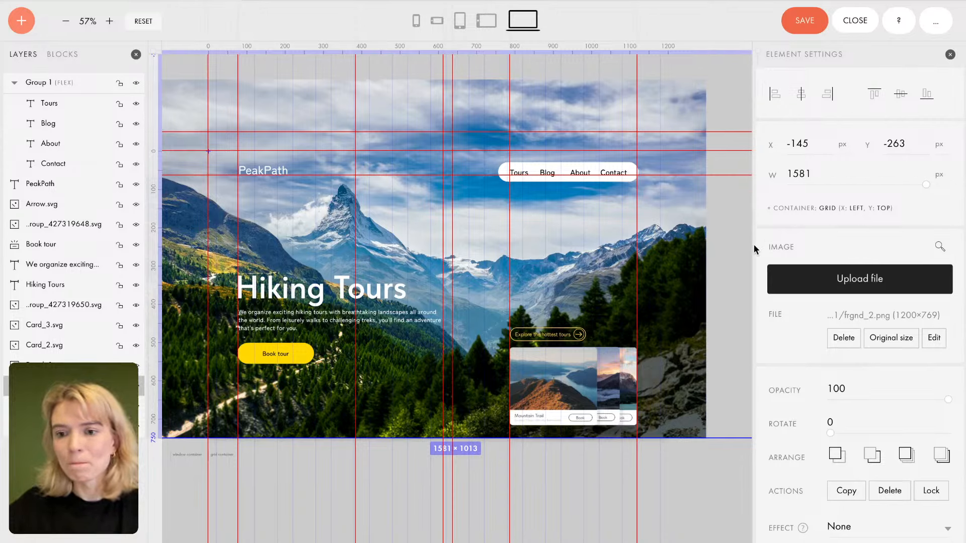
{"action": "left_click", "coordinate": [800, 209]}
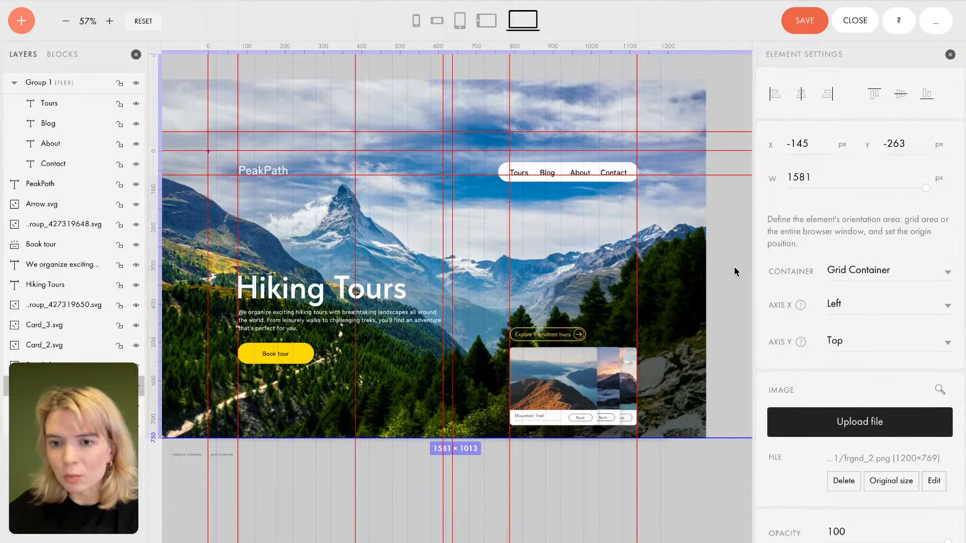
{"action": "scroll", "coordinate": [832, 232], "scroll_direction": "down", "scroll_amount": 5}
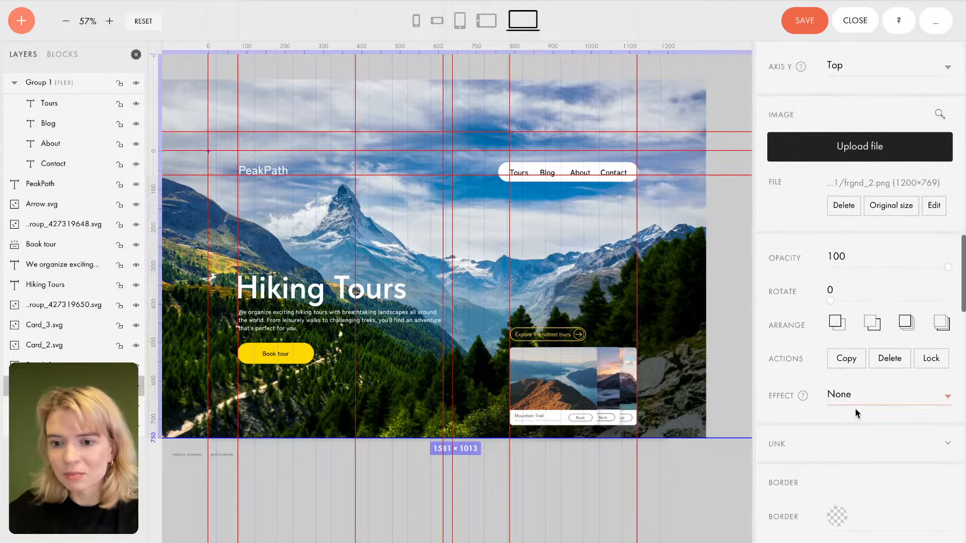
{"action": "scroll", "coordinate": [850, 413], "scroll_direction": "down", "scroll_amount": 2}
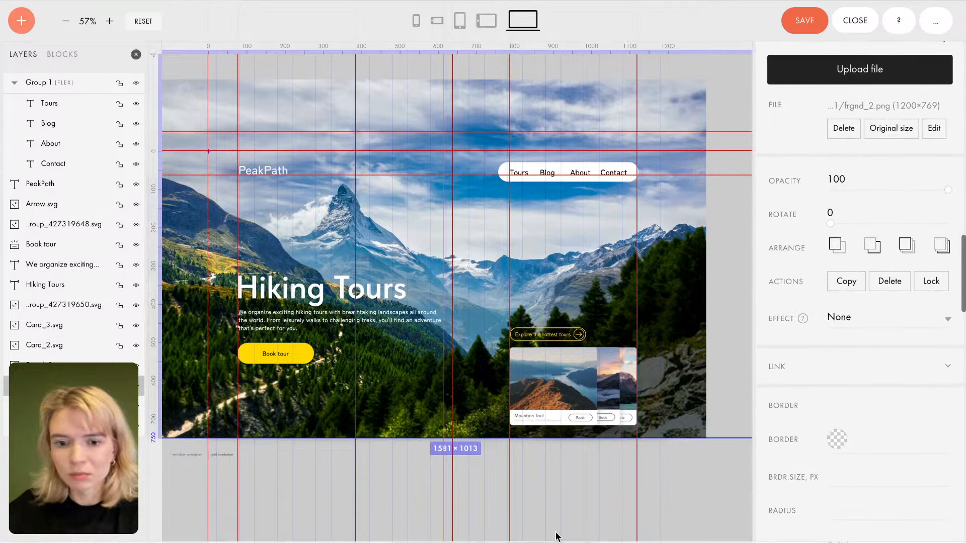
{"action": "left_click", "coordinate": [545, 473]}
{"action": "scroll", "coordinate": [859, 208], "scroll_direction": "up", "scroll_amount": 1}
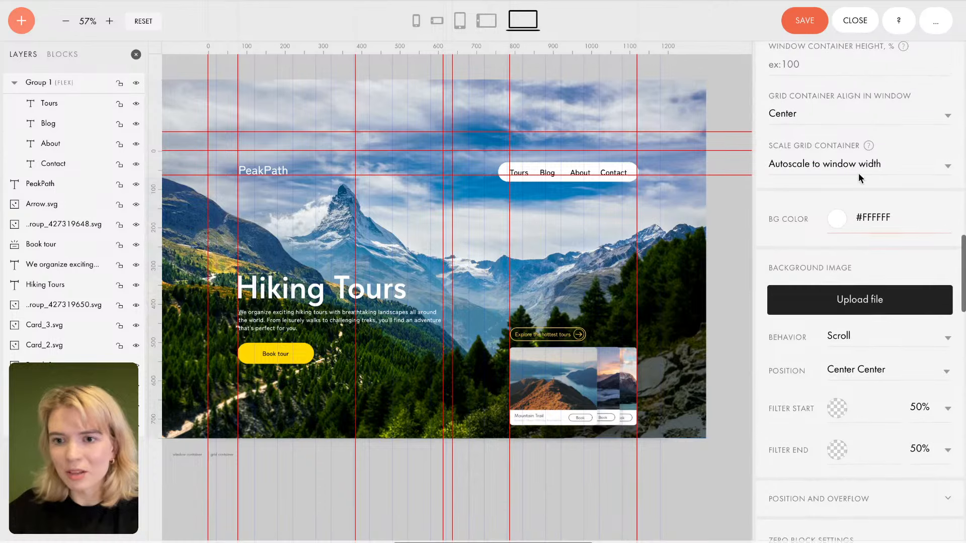
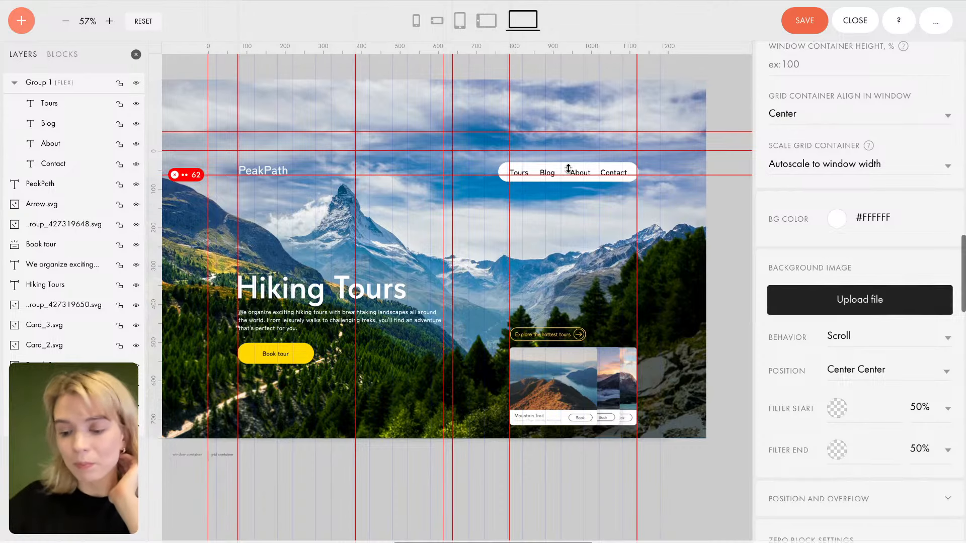
Step: Nudge the navigation menu group horizontally to X 755
{"action": "left_click", "coordinate": [564, 165]}
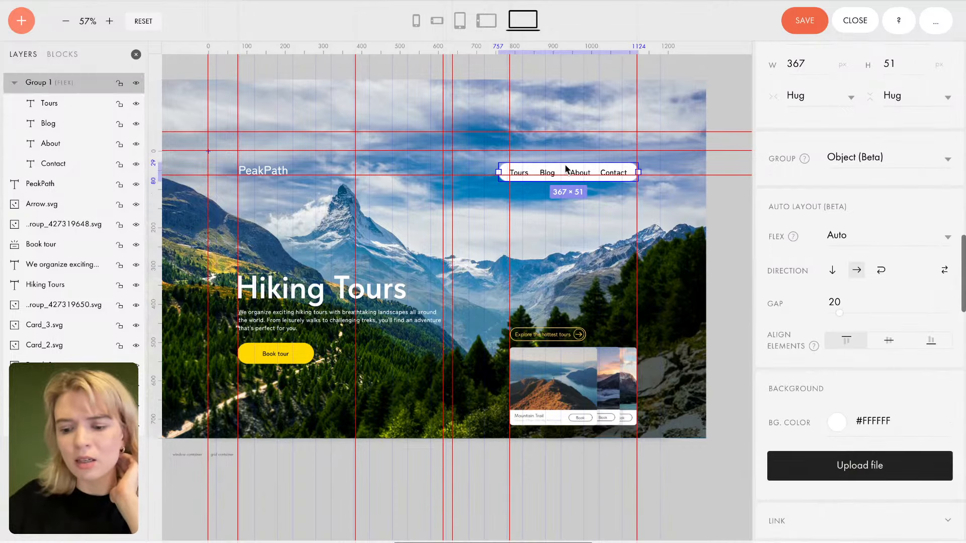
{"action": "key", "text": "Left"}
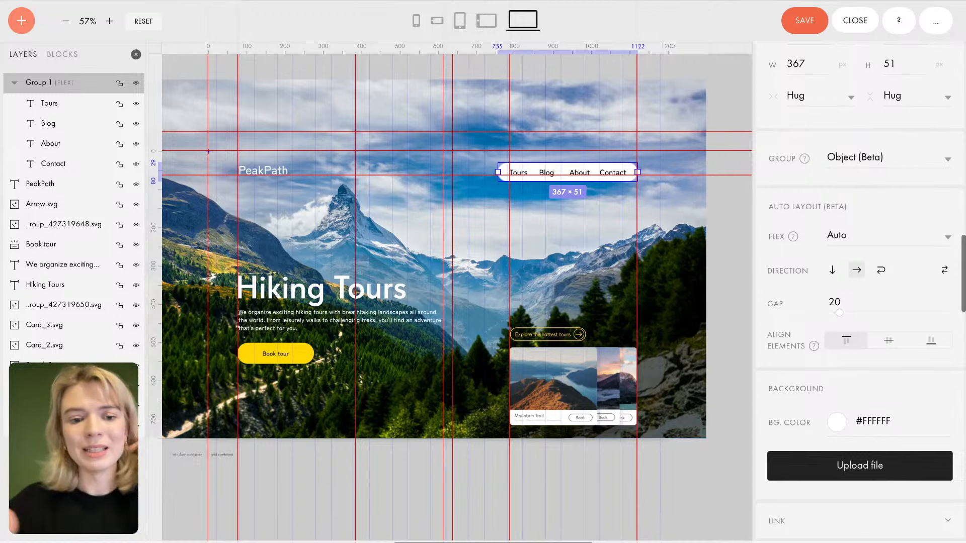
Step: Save and close the hero block, and publish the page under the suggested tilda.ws address
{"action": "left_click", "coordinate": [264, 318]}
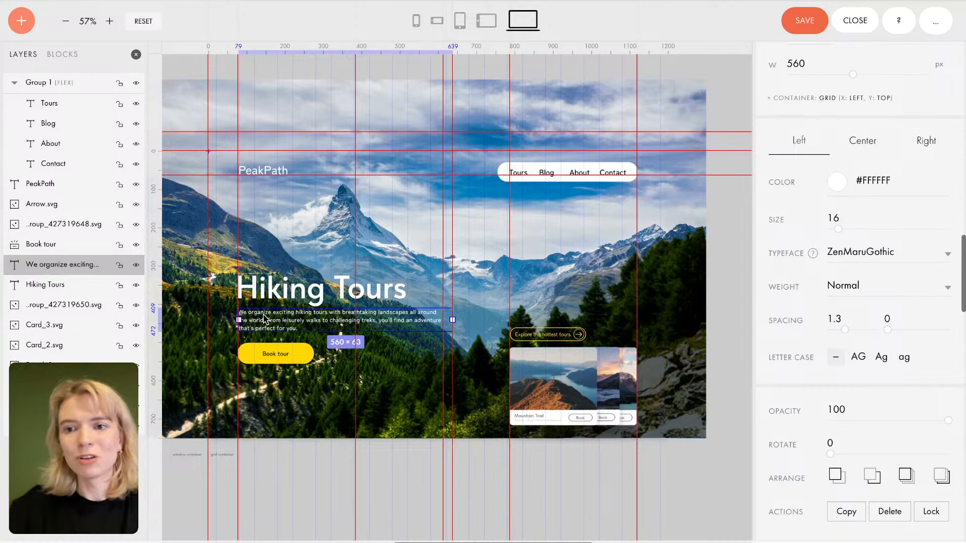
{"action": "left_click", "coordinate": [805, 16]}
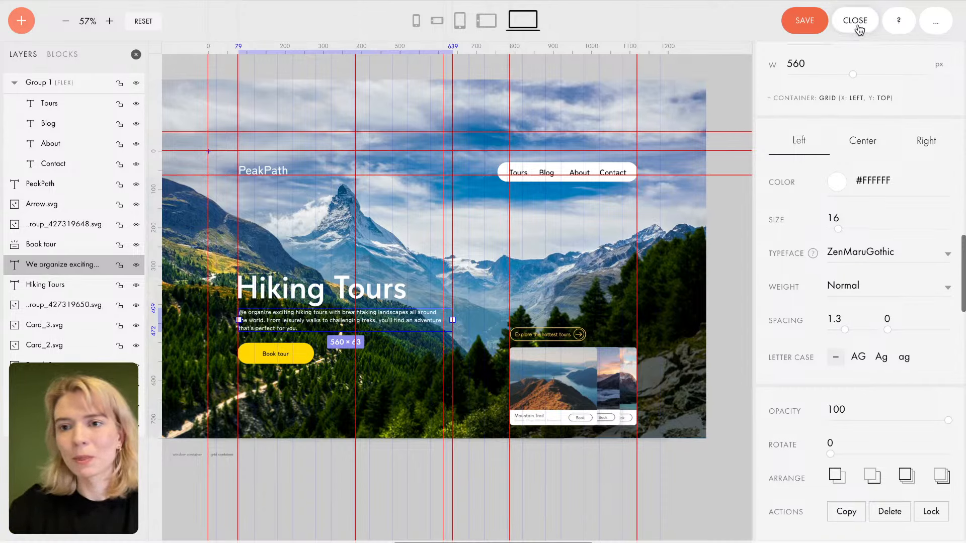
{"action": "left_click", "coordinate": [816, 22]}
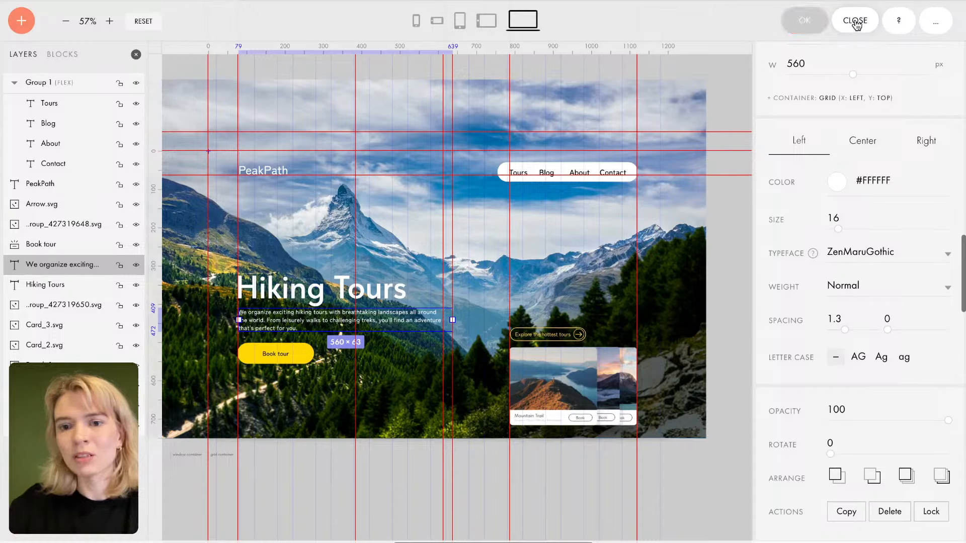
{"action": "left_click", "coordinate": [856, 23]}
{"action": "left_click", "coordinate": [805, 22]}
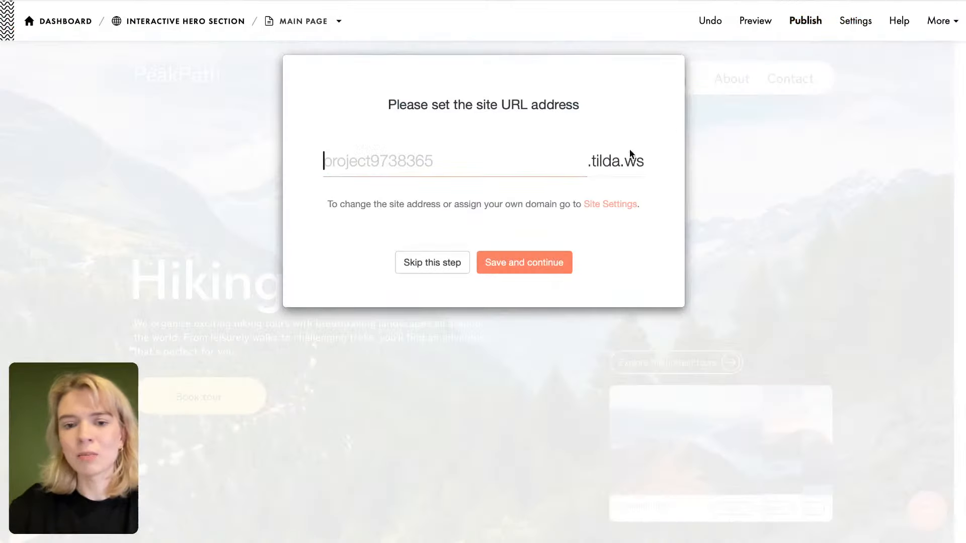
{"action": "left_click", "coordinate": [538, 258]}
Step: Open the published page and examine how the hero's text, menu and tour cards fit within the browser window
{"action": "left_click", "coordinate": [495, 226]}
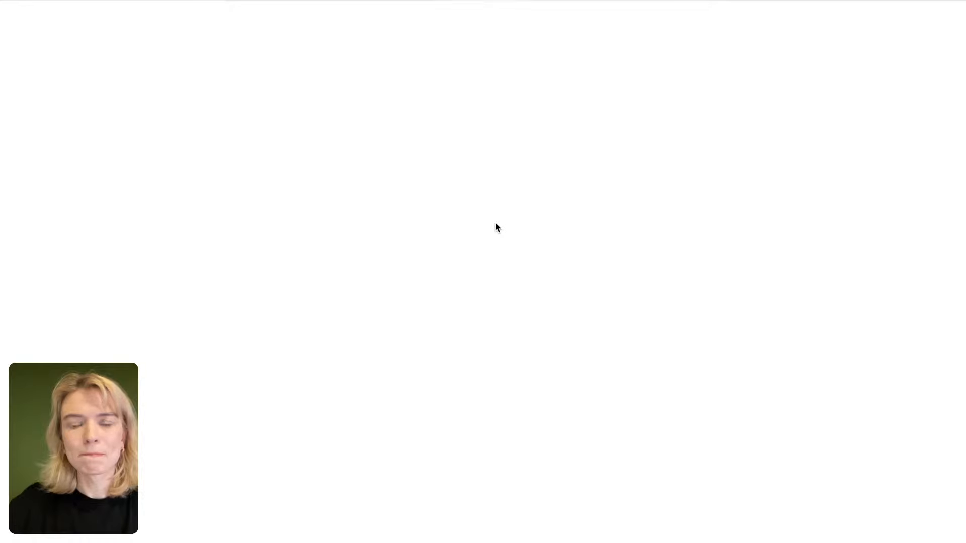
{"action": "scroll", "coordinate": [469, 285], "scroll_direction": "down", "scroll_amount": 1}
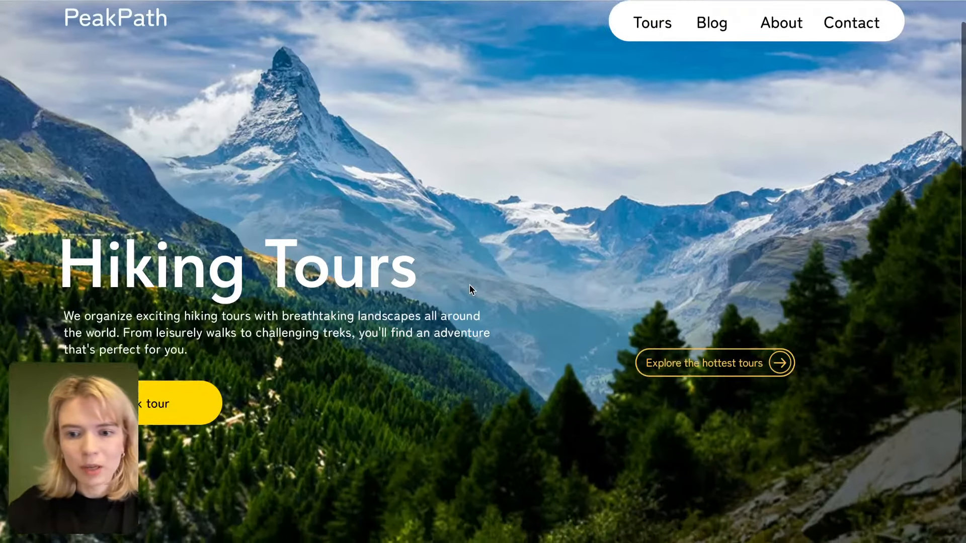
{"action": "scroll", "coordinate": [469, 285], "scroll_direction": "down", "scroll_amount": 1}
{"action": "scroll", "coordinate": [470, 285], "scroll_direction": "up", "scroll_amount": 2}
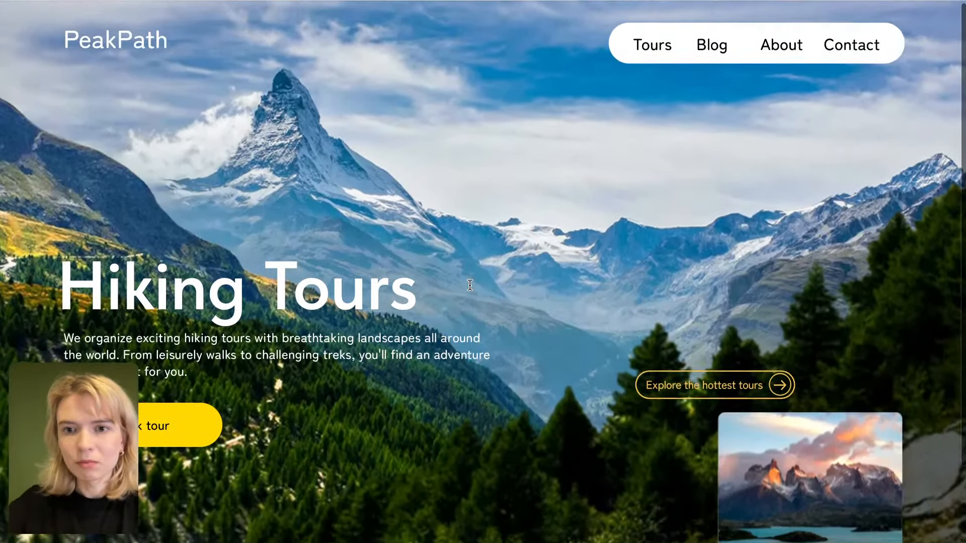
{"action": "scroll", "coordinate": [469, 285], "scroll_direction": "down", "scroll_amount": 2}
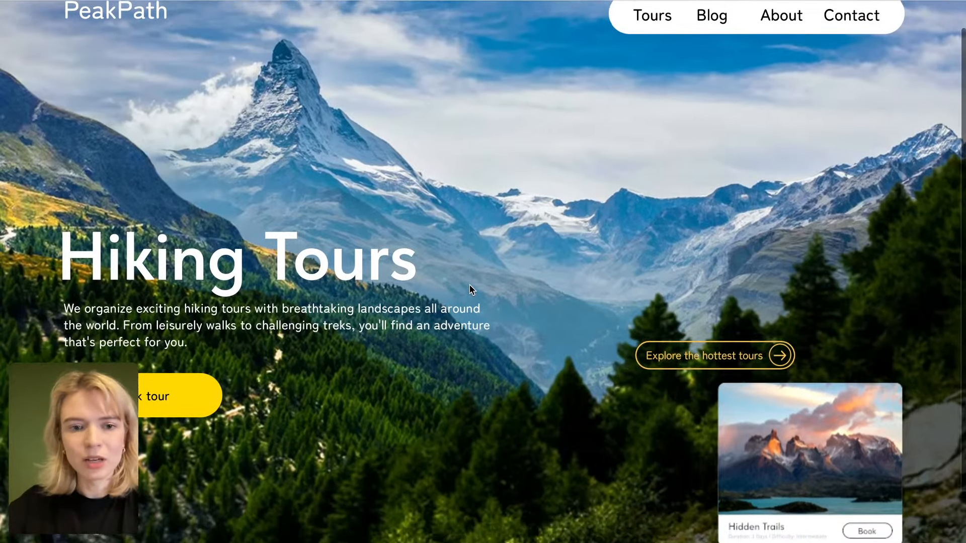
{"action": "scroll", "coordinate": [469, 289], "scroll_direction": "up", "scroll_amount": 1}
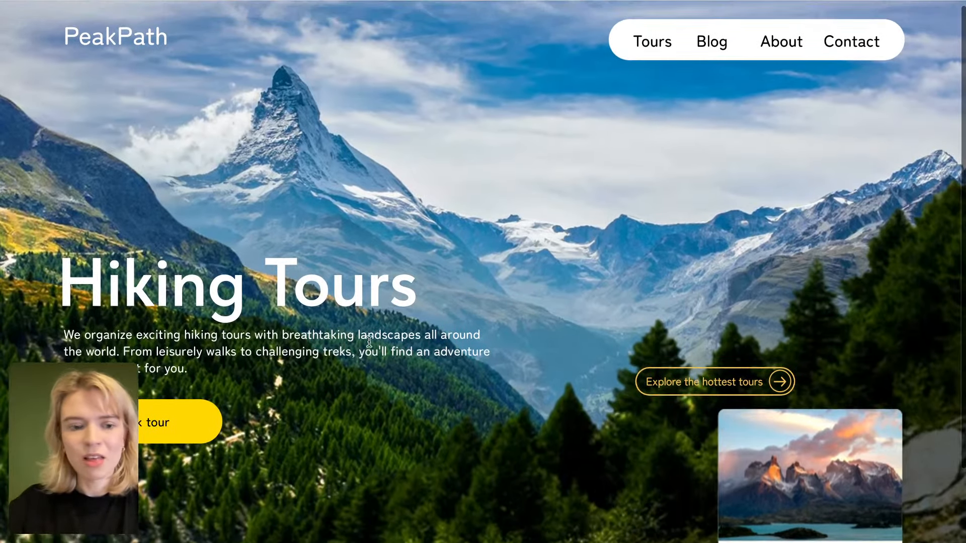
{"action": "scroll", "coordinate": [750, 462], "scroll_direction": "down", "scroll_amount": 1}
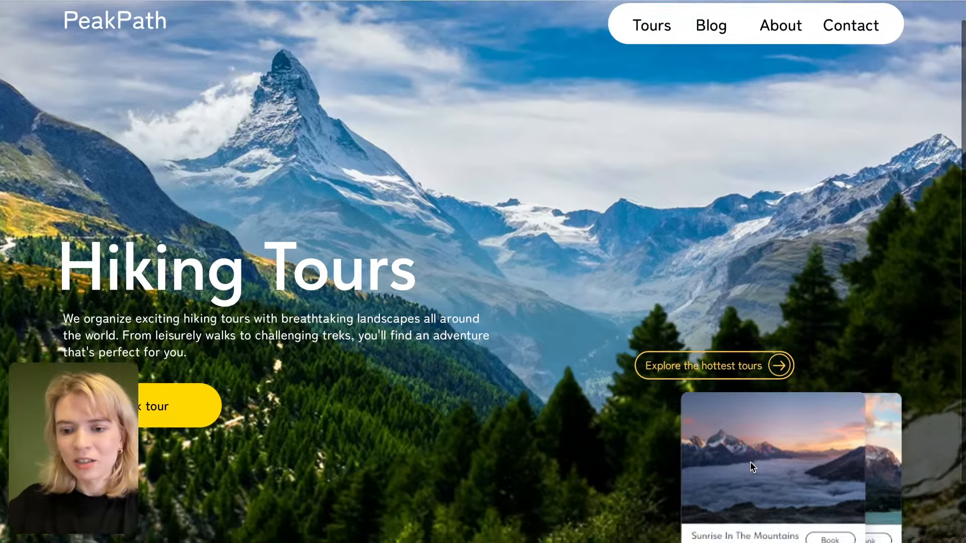
{"action": "scroll", "coordinate": [750, 462], "scroll_direction": "up", "scroll_amount": 1}
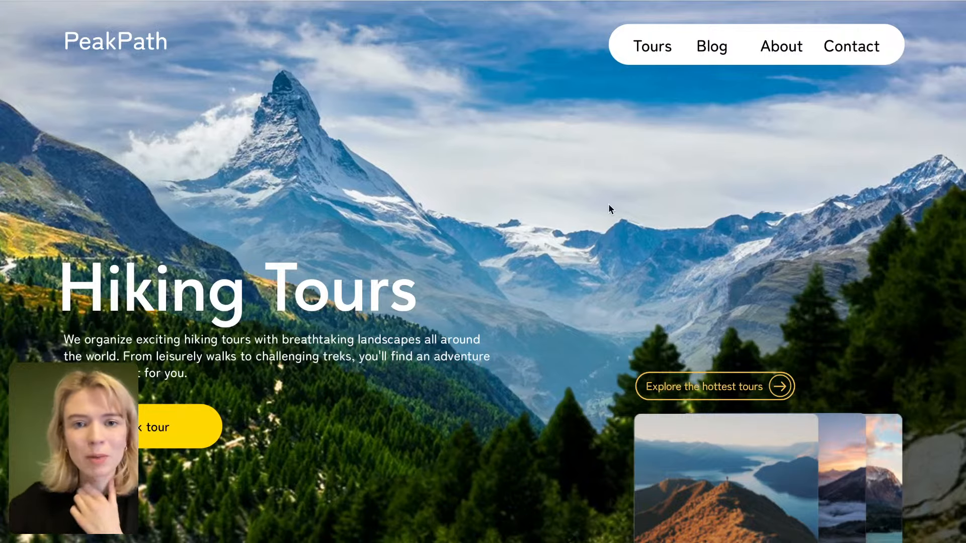
Step: Return to the page editor, dismiss the publishing dialog and reopen the hero block for editing
{"action": "left_click", "coordinate": [400, 0]}
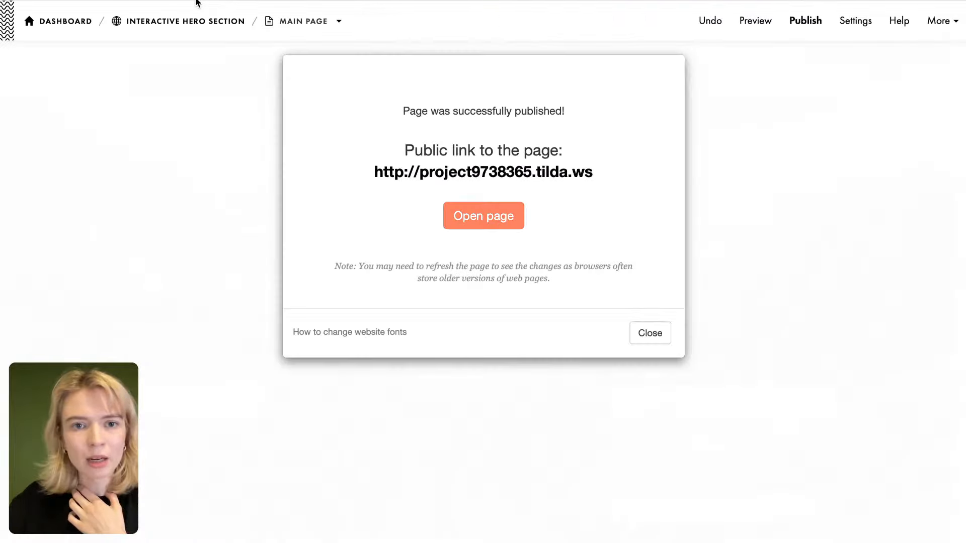
{"action": "left_click", "coordinate": [651, 338]}
{"action": "mouse_move", "coordinate": [381, 316]}
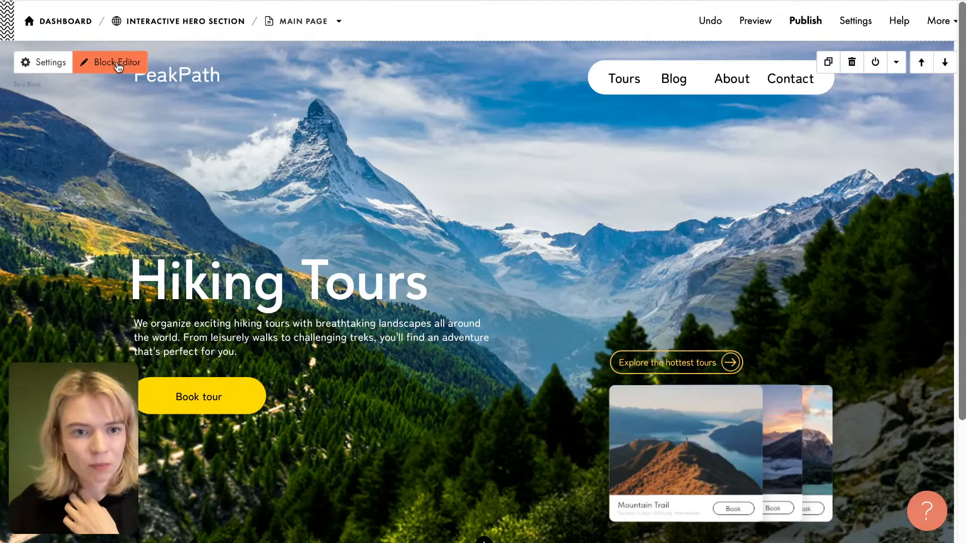
{"action": "left_click", "coordinate": [117, 66]}
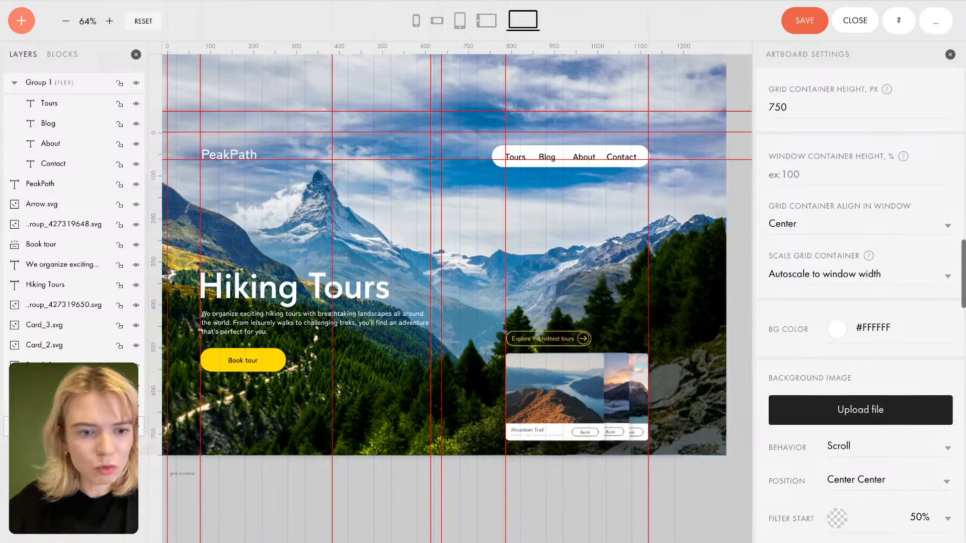
Step: Select the foreground and background landscape image layers together and nudge them slightly, with the foreground forest image at X -747, Y -562
{"action": "left_click", "coordinate": [71, 426]}
{"action": "left_click", "coordinate": [71, 406]}
{"action": "left_click", "coordinate": [71, 385]}
{"action": "left_click", "coordinate": [71, 366]}
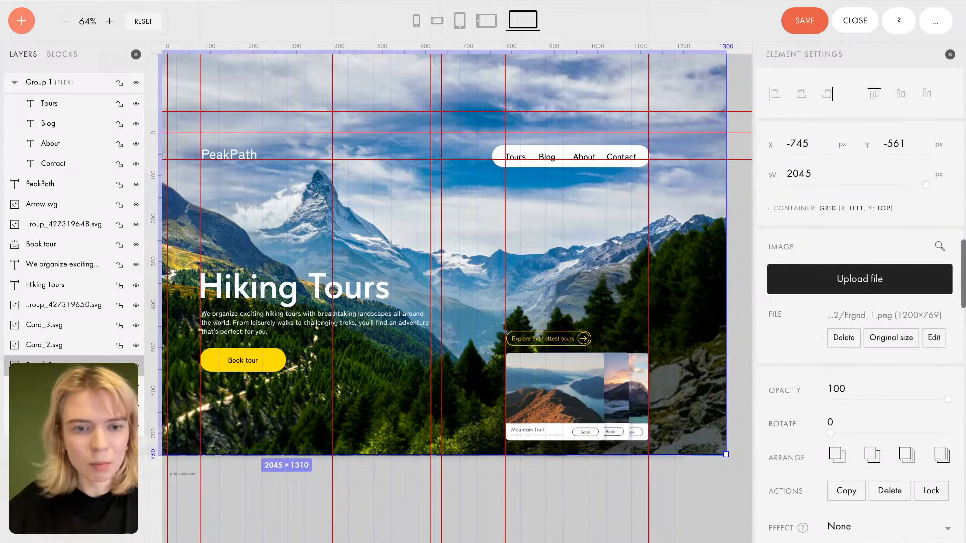
{"action": "mouse_move", "coordinate": [390, 224]}
{"action": "left_mouse_down"}
{"action": "mouse_move", "coordinate": [385, 197]}
{"action": "mouse_move", "coordinate": [389, 231]}
{"action": "left_mouse_up"}
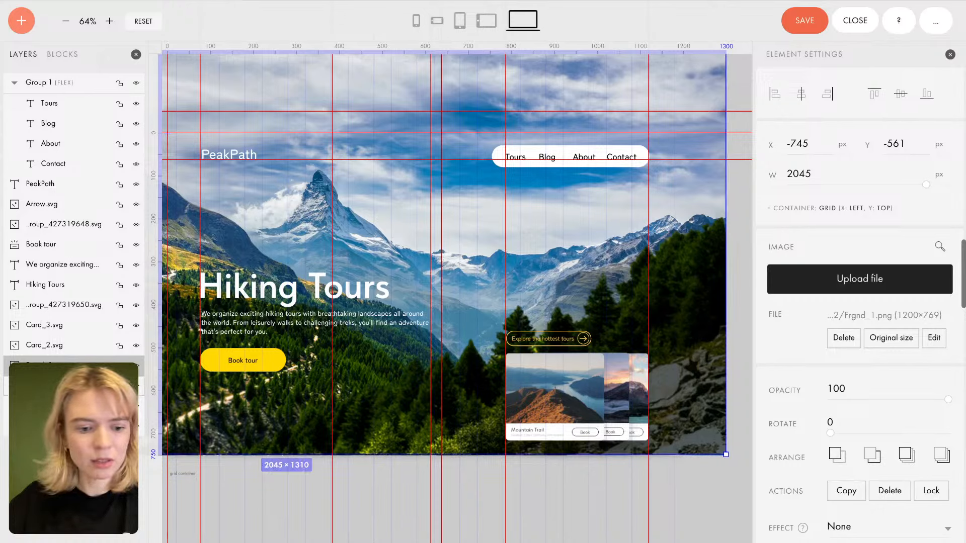
{"action": "left_click", "coordinate": [70, 385], "text": "shift"}
{"action": "left_click", "coordinate": [71, 406], "text": "shift"}
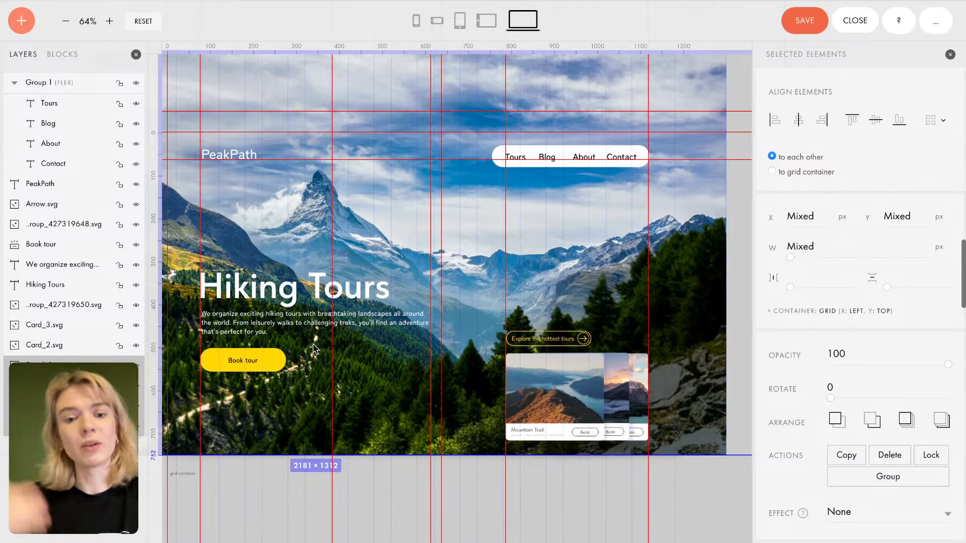
{"action": "mouse_move", "coordinate": [326, 247]}
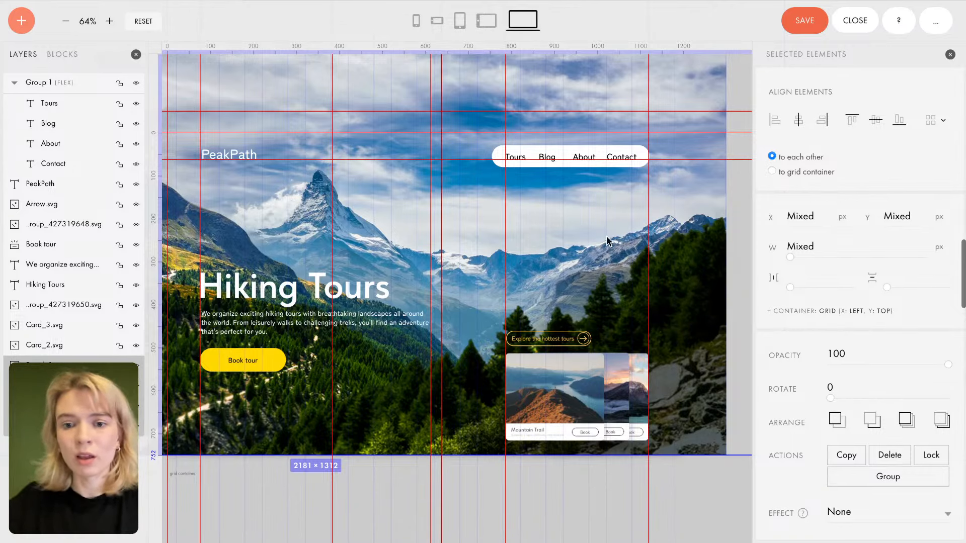
{"action": "mouse_move", "coordinate": [606, 234]}
{"action": "left_mouse_down"}
{"action": "mouse_move", "coordinate": [606, 209]}
{"action": "mouse_move", "coordinate": [605, 233]}
{"action": "left_mouse_up"}
{"action": "scroll", "coordinate": [669, 181], "scroll_direction": "down", "scroll_amount": 2}
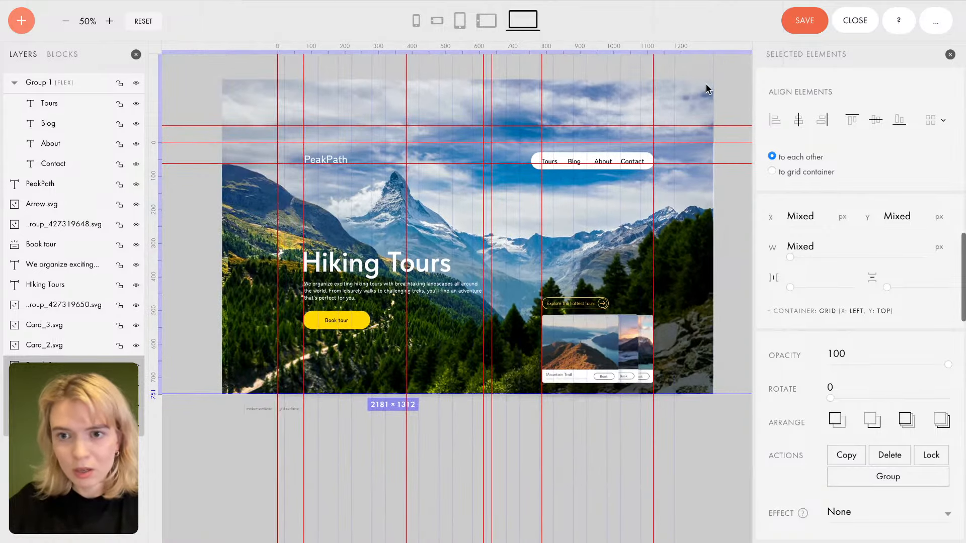
{"action": "scroll", "coordinate": [707, 90], "scroll_direction": "down", "scroll_amount": 1}
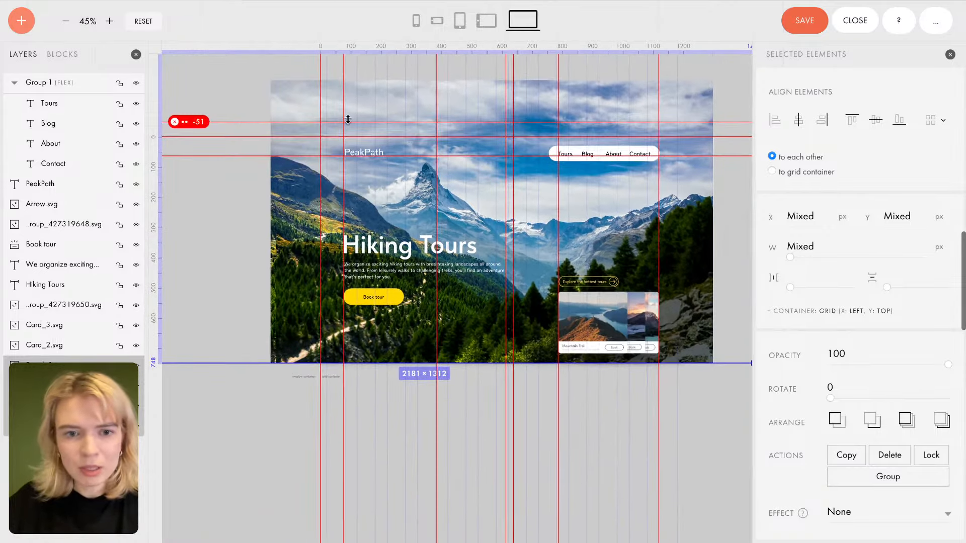
{"action": "key", "text": "ctrl+g"}
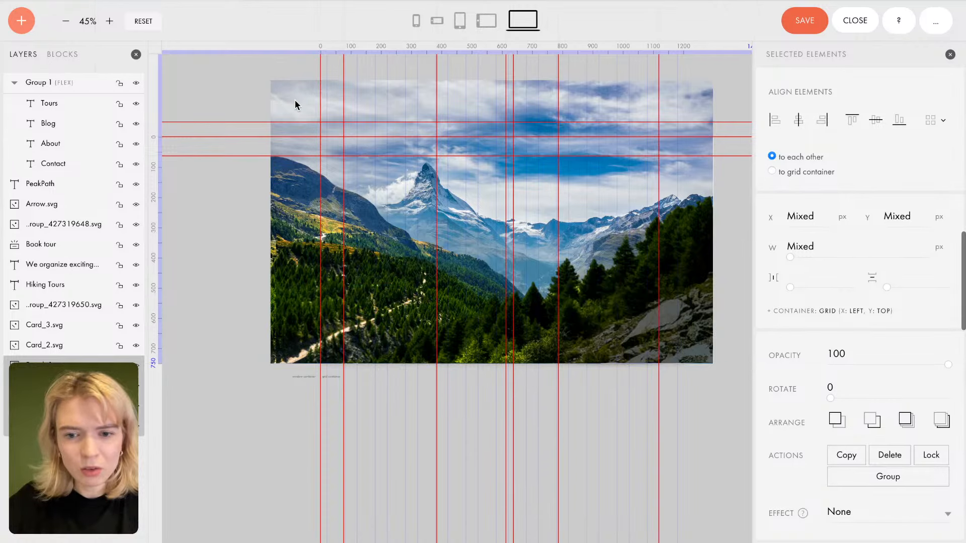
{"action": "key", "text": "ctrl+z"}
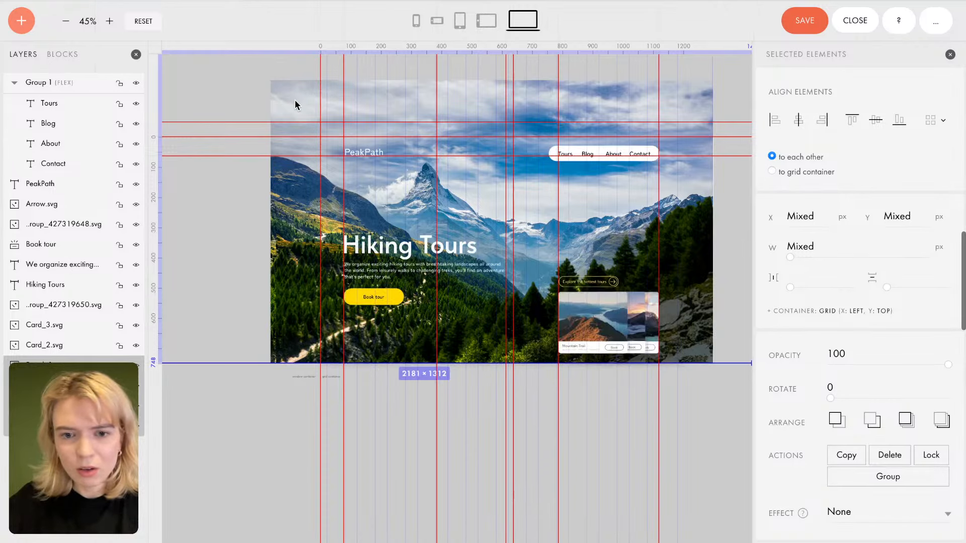
{"action": "left_click", "coordinate": [392, 400]}
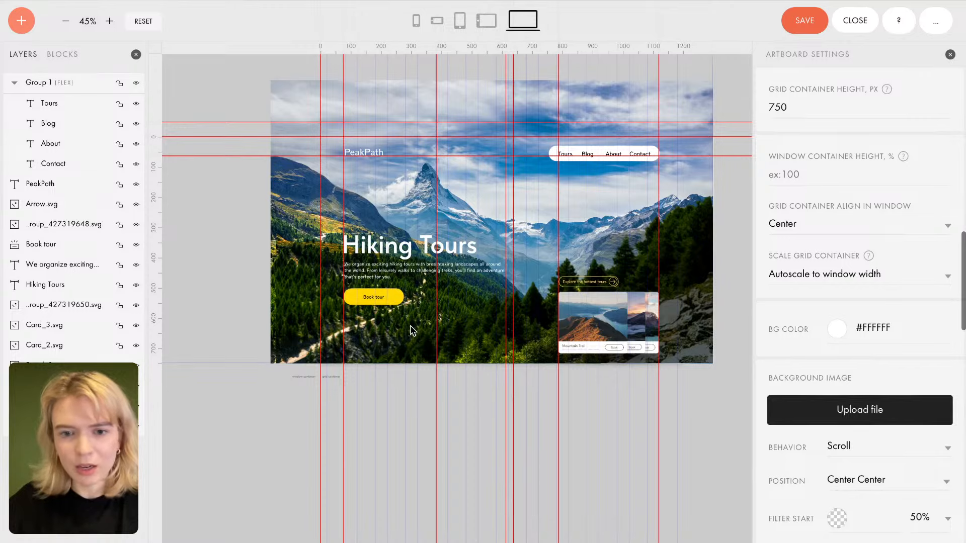
Step: Tighten the hero text block by moving the Hiking Tours heading to Y 236, the description to Y 368 and the Book tour button to Y 482
{"action": "scroll", "coordinate": [413, 330], "scroll_direction": "up", "scroll_amount": 3}
{"action": "mouse_move", "coordinate": [393, 217]}
{"action": "left_mouse_down"}
{"action": "mouse_move", "coordinate": [381, 200]}
{"action": "mouse_move", "coordinate": [390, 201]}
{"action": "left_mouse_up"}
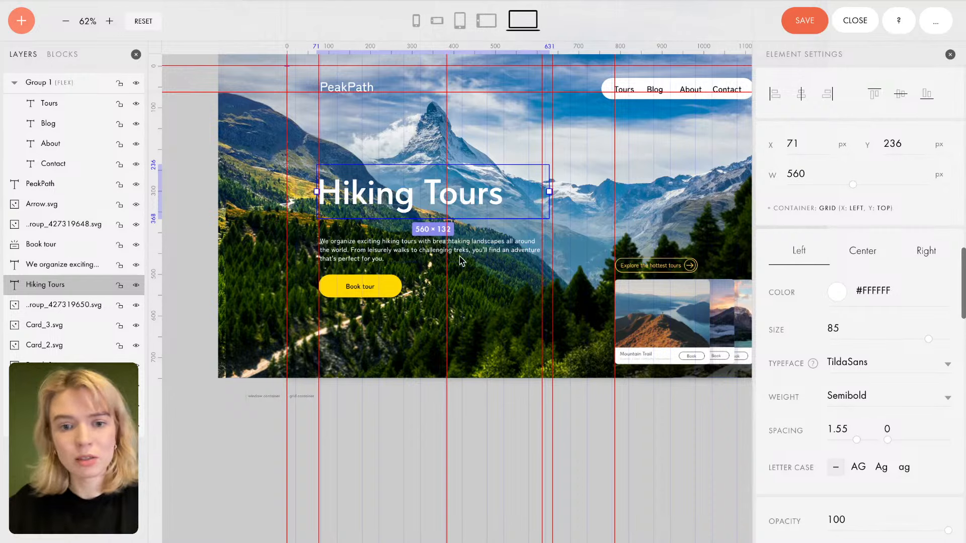
{"action": "left_click", "coordinate": [391, 251]}
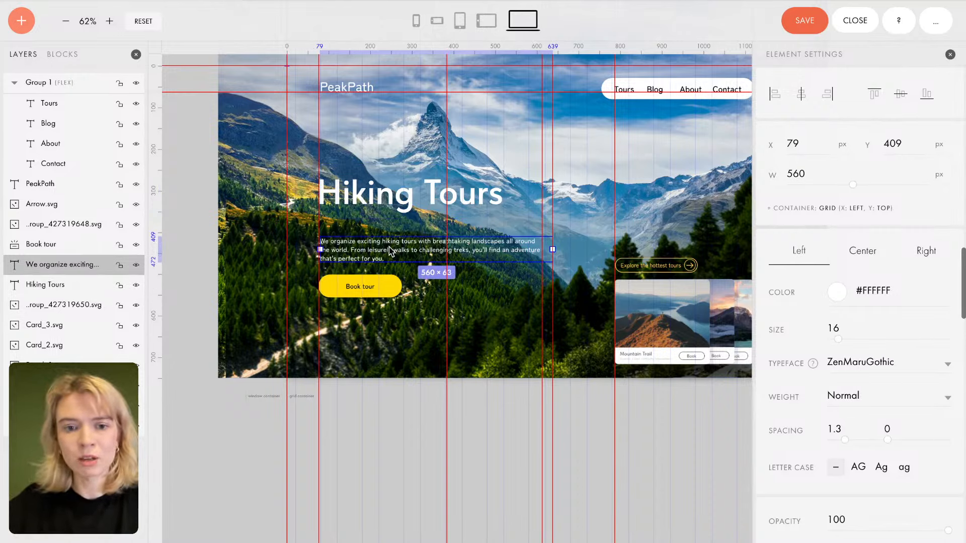
{"action": "left_click_drag", "start_coordinate": [391, 250], "coordinate": [388, 237]}
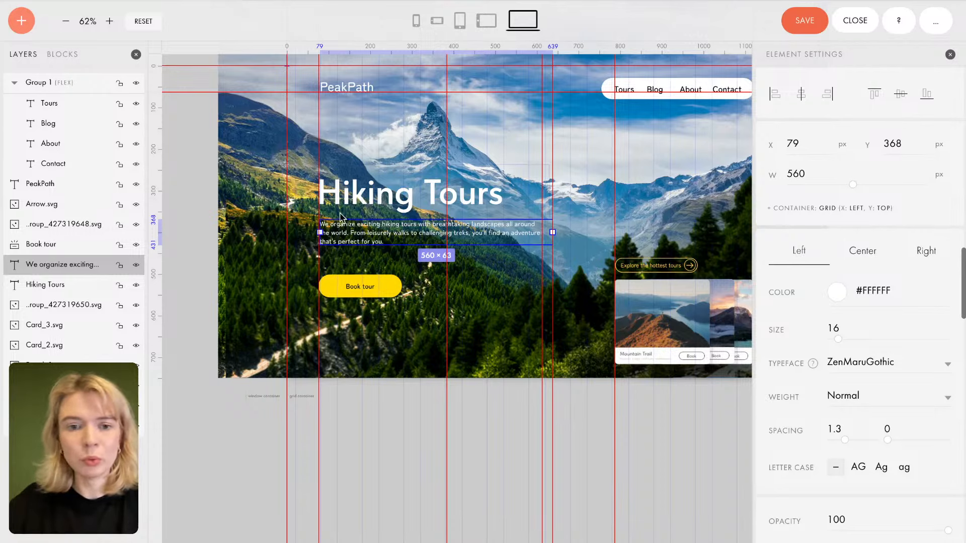
{"action": "left_click_drag", "start_coordinate": [356, 235], "coordinate": [356, 233]}
{"action": "left_click", "coordinate": [333, 291]}
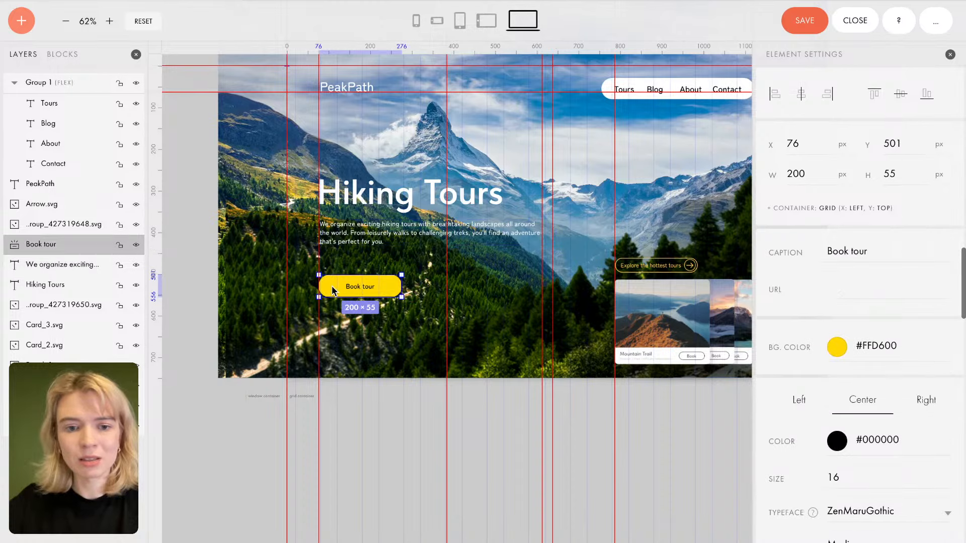
{"action": "left_click_drag", "start_coordinate": [332, 287], "coordinate": [331, 282]}
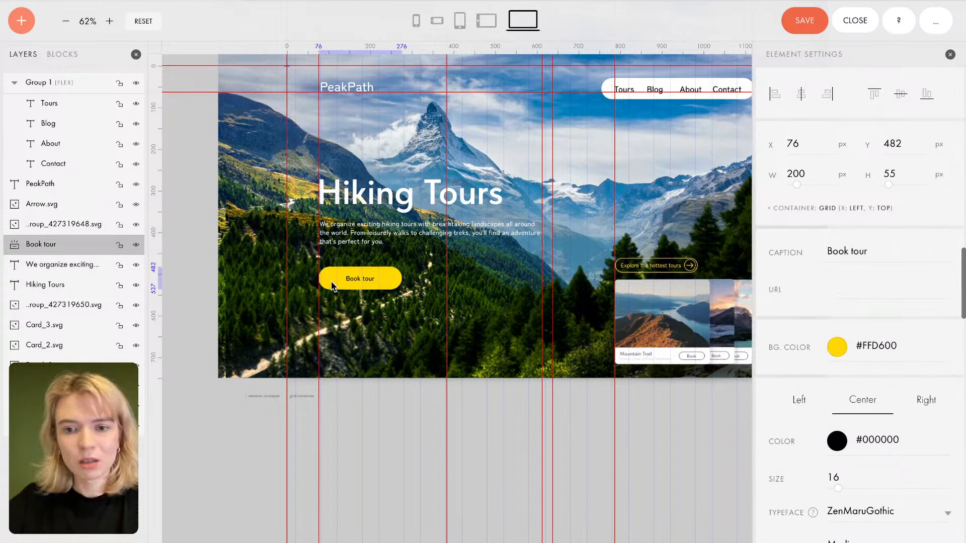
Step: Select the three tour cards with the Explore the hottest tours label and its arrow, and move them up together to X 765, Y 428
{"action": "left_click", "coordinate": [643, 306]}
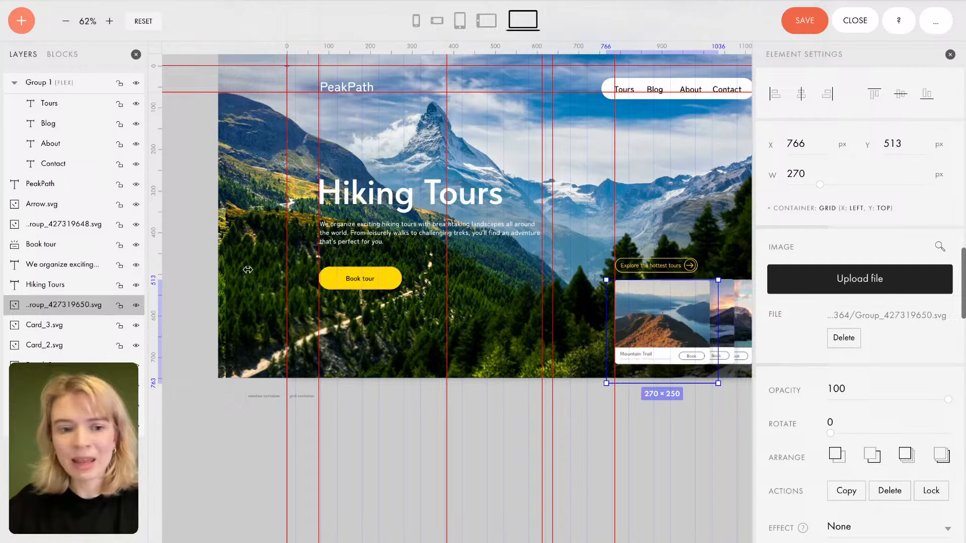
{"action": "left_click", "coordinate": [89, 333]}
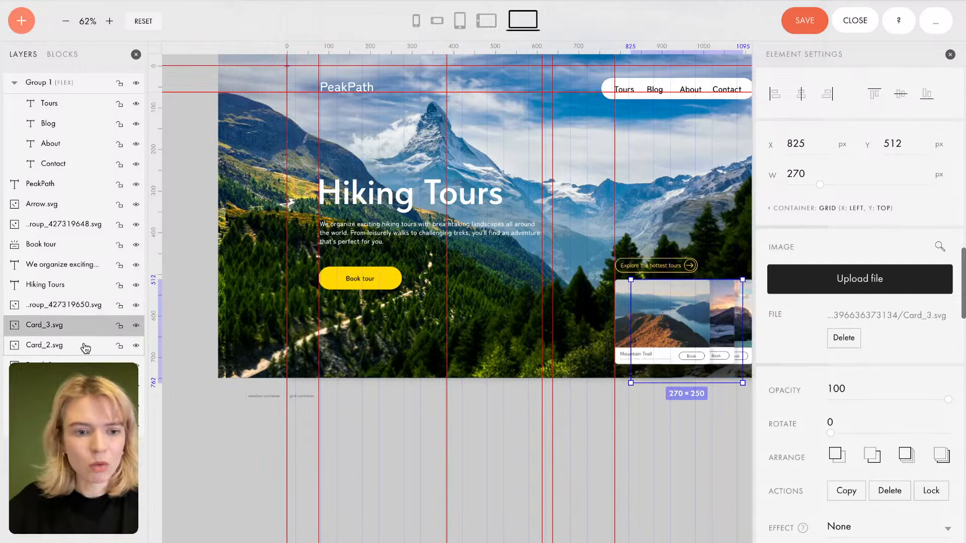
{"action": "left_click", "coordinate": [86, 347], "text": "shift"}
{"action": "left_click", "coordinate": [86, 305], "text": "shift"}
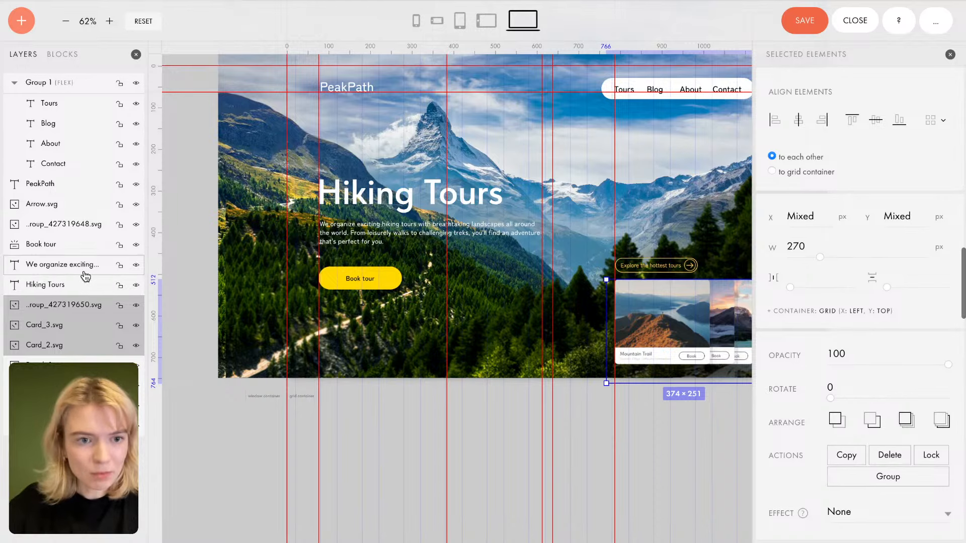
{"action": "left_click", "coordinate": [79, 215], "text": "shift"}
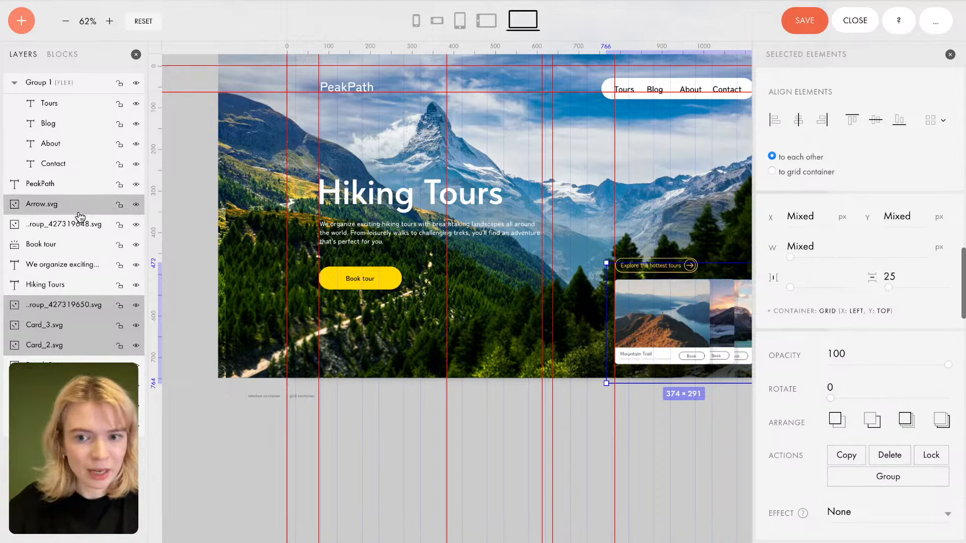
{"action": "left_click", "coordinate": [80, 219], "text": "shift"}
{"action": "mouse_move", "coordinate": [632, 305]}
{"action": "left_mouse_down"}
{"action": "mouse_move", "coordinate": [631, 297]}
{"action": "mouse_move", "coordinate": [595, 303]}
{"action": "mouse_move", "coordinate": [632, 302]}
{"action": "left_mouse_up"}
{"action": "scroll", "coordinate": [630, 299], "scroll_direction": "right", "scroll_amount": 3}
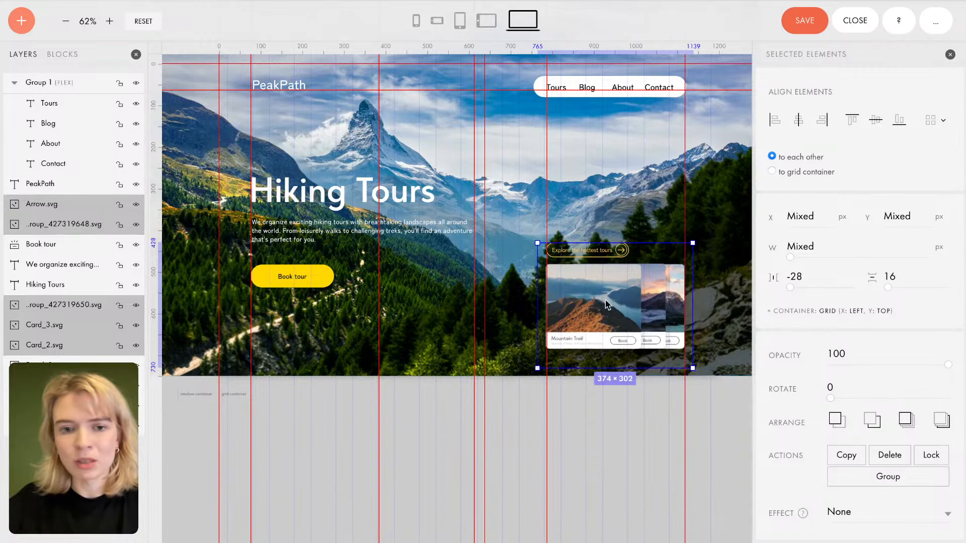
Step: Move the Hiking Tours heading up to X 71, Y 221
{"action": "left_click", "coordinate": [310, 232]}
{"action": "left_click", "coordinate": [435, 342]}
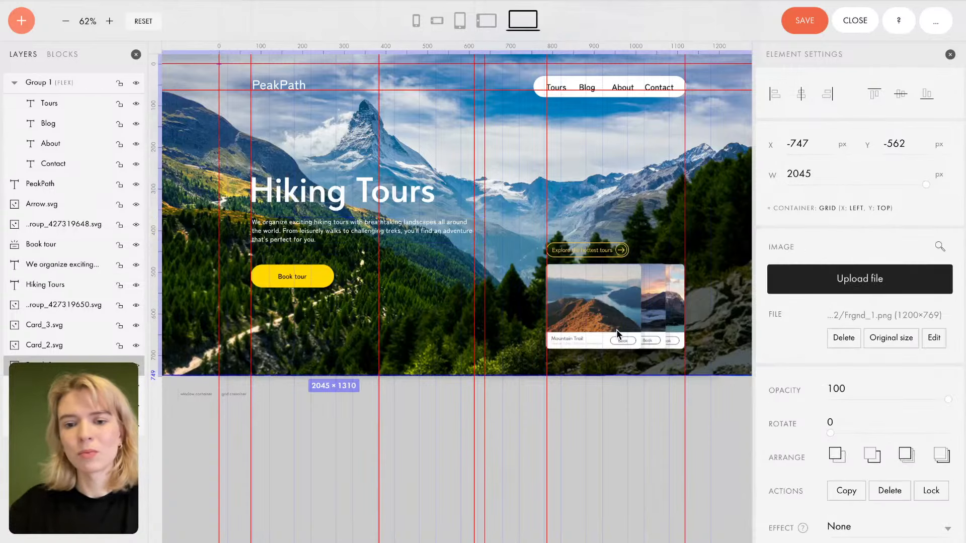
{"action": "left_click", "coordinate": [309, 204]}
{"action": "left_click_drag", "start_coordinate": [307, 196], "coordinate": [297, 189]}
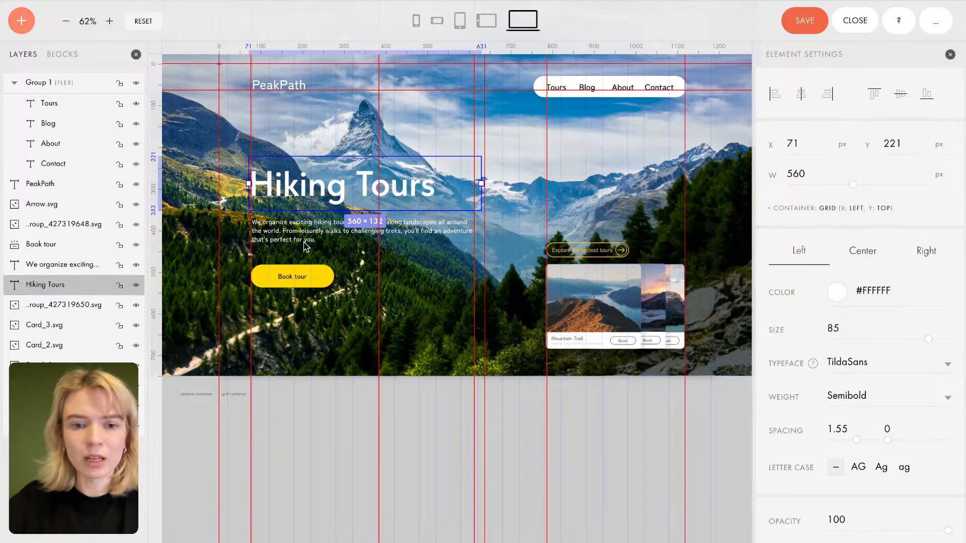
Step: Move the hero description up to X 79, Y 353 and the Book tour button up to Y 466
{"action": "left_click", "coordinate": [329, 246]}
{"action": "left_click_drag", "start_coordinate": [295, 234], "coordinate": [296, 226]}
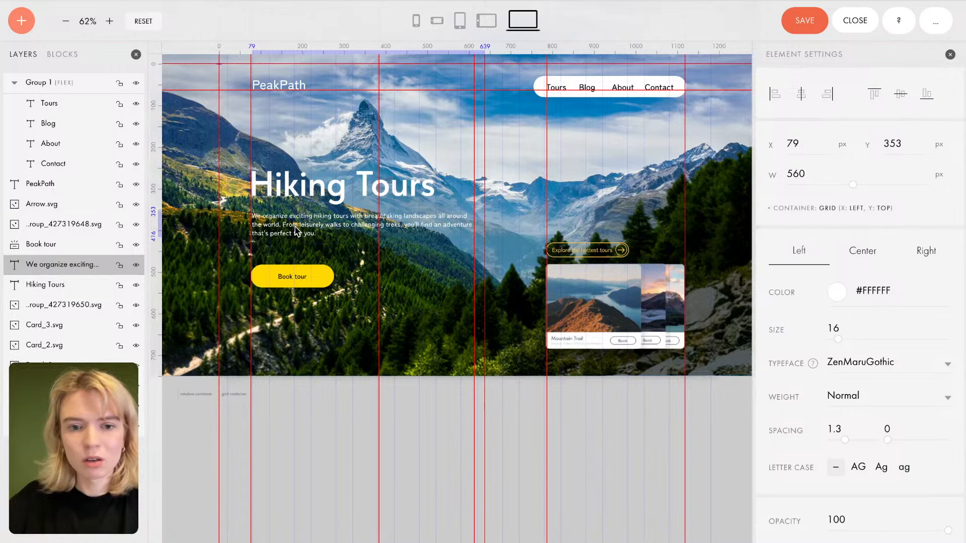
{"action": "left_click", "coordinate": [274, 281]}
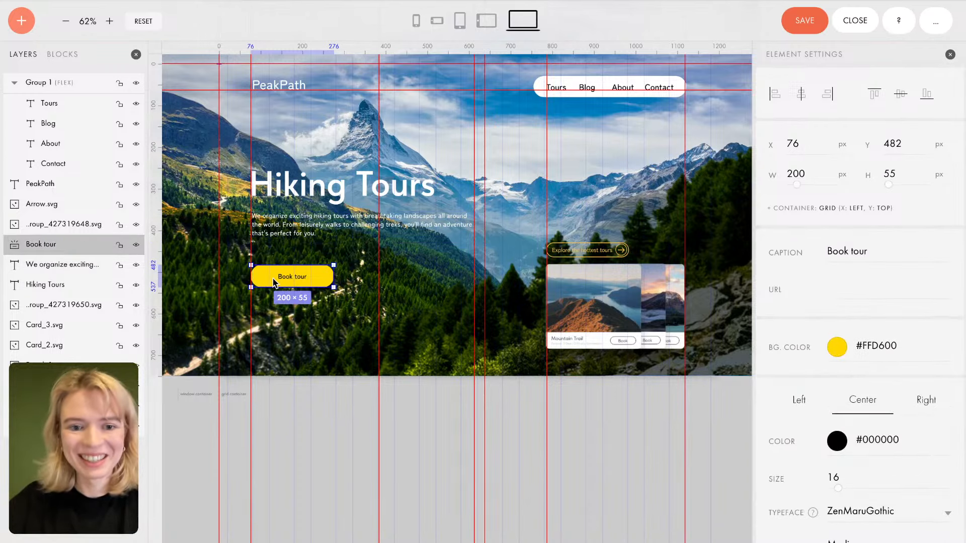
{"action": "left_click_drag", "start_coordinate": [268, 280], "coordinate": [269, 274]}
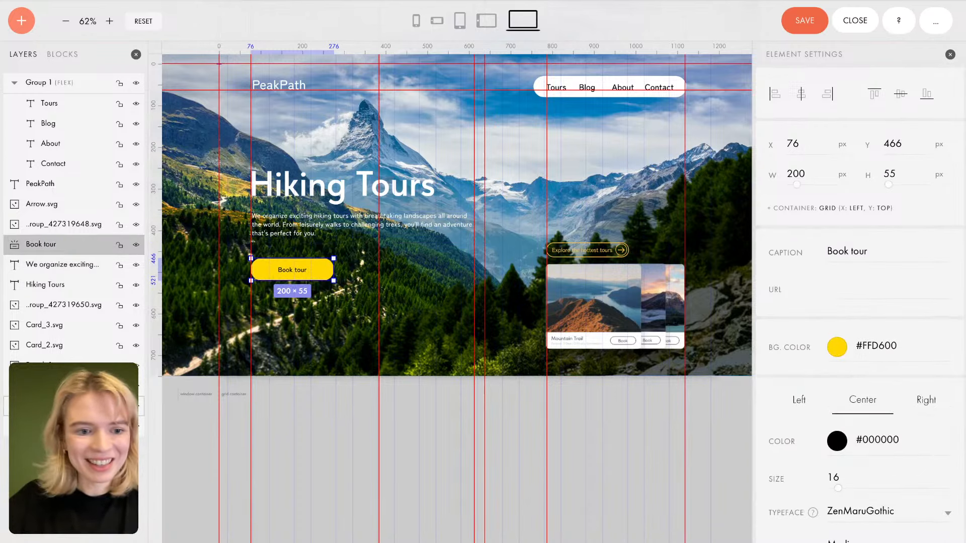
Step: Enlarge the frgnd_2.png forest image to a width of 1696 px, keeping its lower edge at the bottom of the hero
{"action": "left_click", "coordinate": [295, 302]}
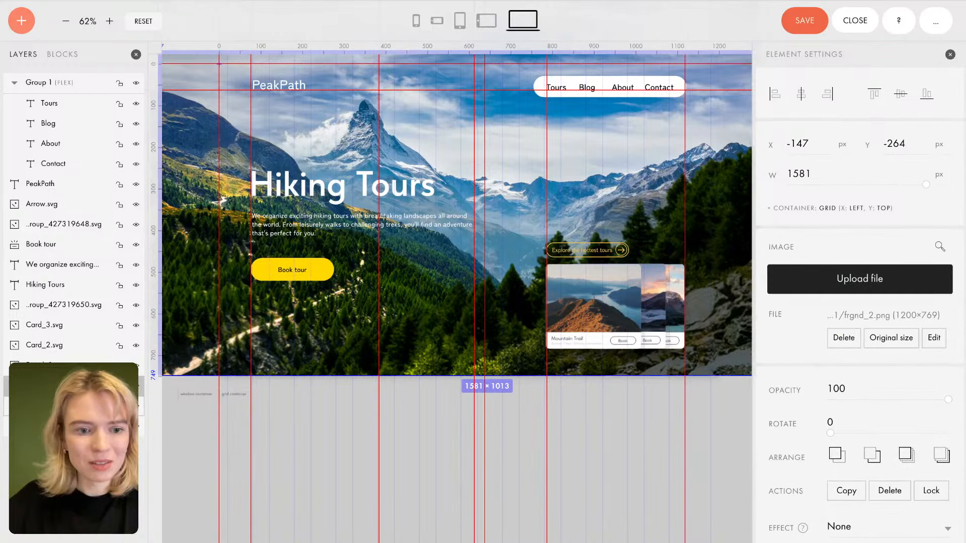
{"action": "left_click", "coordinate": [121, 406]}
{"action": "left_click_drag", "start_coordinate": [184, 212], "coordinate": [184, 199]}
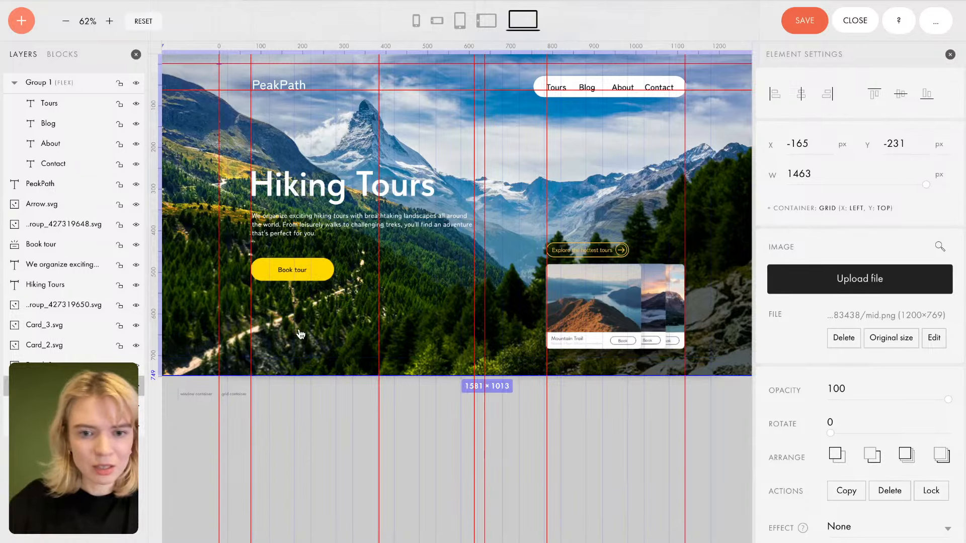
{"action": "left_click", "coordinate": [341, 349]}
{"action": "scroll", "coordinate": [343, 347], "scroll_direction": "down", "scroll_amount": 5}
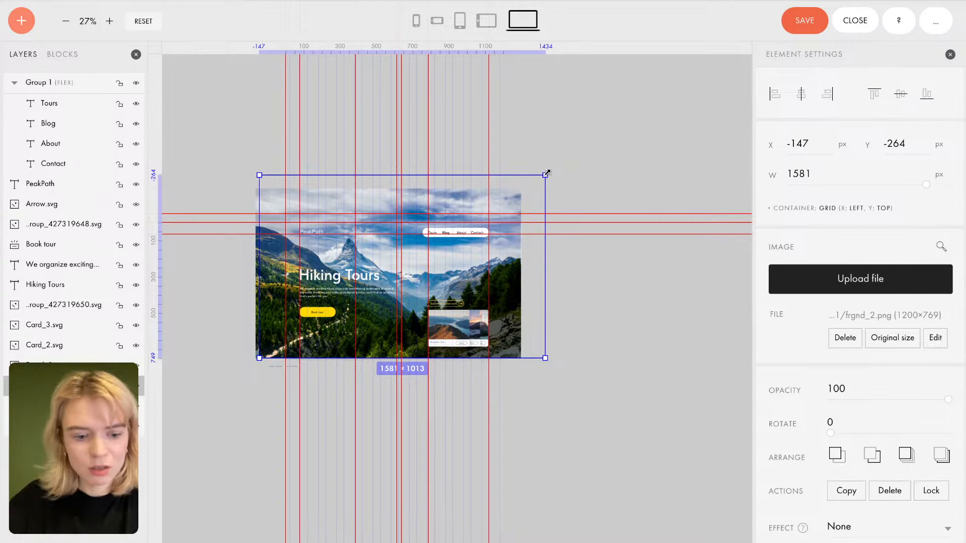
{"action": "left_click_drag", "start_coordinate": [550, 175], "coordinate": [568, 161]}
{"action": "scroll", "coordinate": [320, 337], "scroll_direction": "up", "scroll_amount": 5}
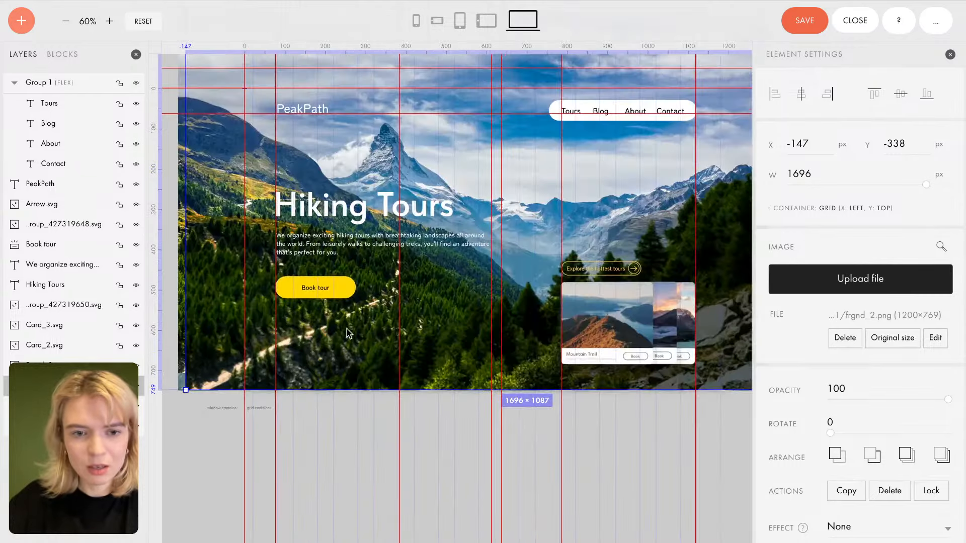
Step: Move the frgnd_2.png forest image to X -165, Y -337, temporarily hiding the Frgnd_1.png layer in front of it
{"action": "left_click", "coordinate": [343, 335]}
{"action": "mouse_move", "coordinate": [343, 335]}
{"action": "left_mouse_down"}
{"action": "mouse_move", "coordinate": [352, 333]}
{"action": "mouse_move", "coordinate": [335, 349]}
{"action": "left_mouse_up"}
{"action": "left_click", "coordinate": [136, 365]}
{"action": "left_click", "coordinate": [318, 357]}
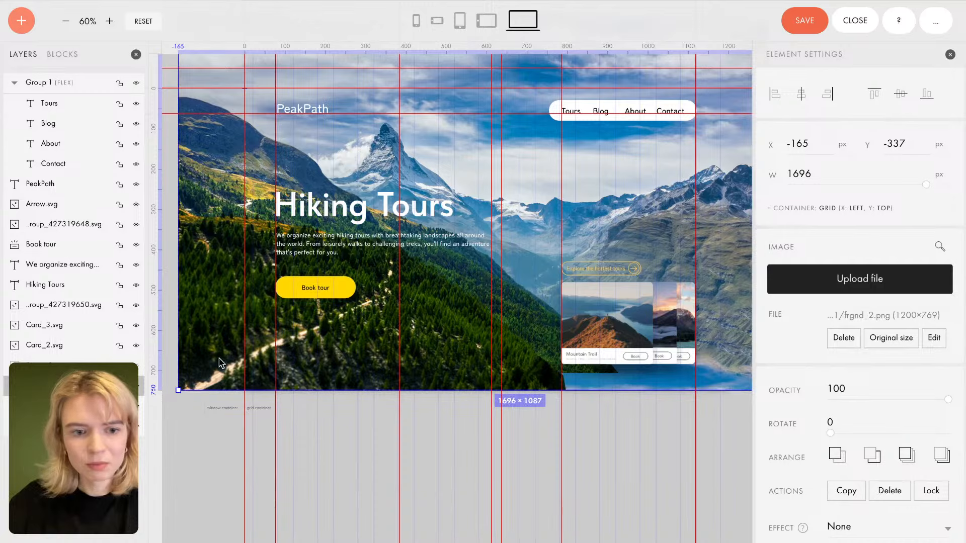
{"action": "left_click", "coordinate": [136, 366]}
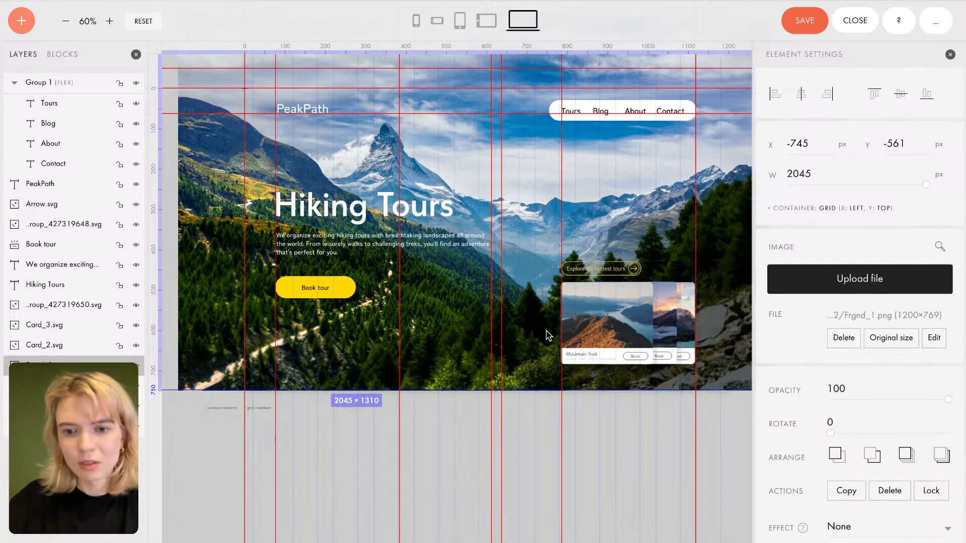
Step: Enlarge the Frgnd_1.png foreground image to a width of 2374 px and place it at X -1056, Y -771
{"action": "scroll", "coordinate": [414, 310], "scroll_direction": "down", "scroll_amount": 5}
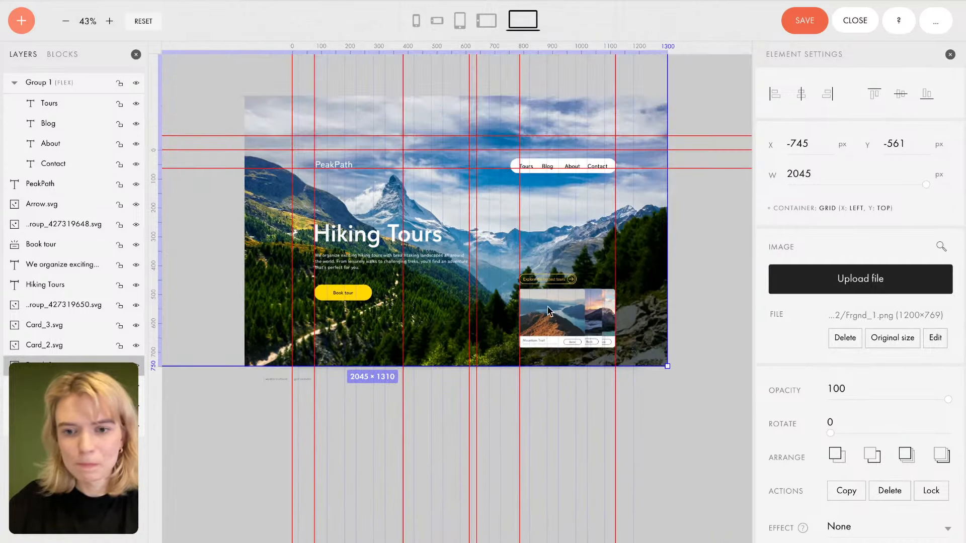
{"action": "scroll", "coordinate": [673, 189], "scroll_direction": "down", "scroll_amount": 2}
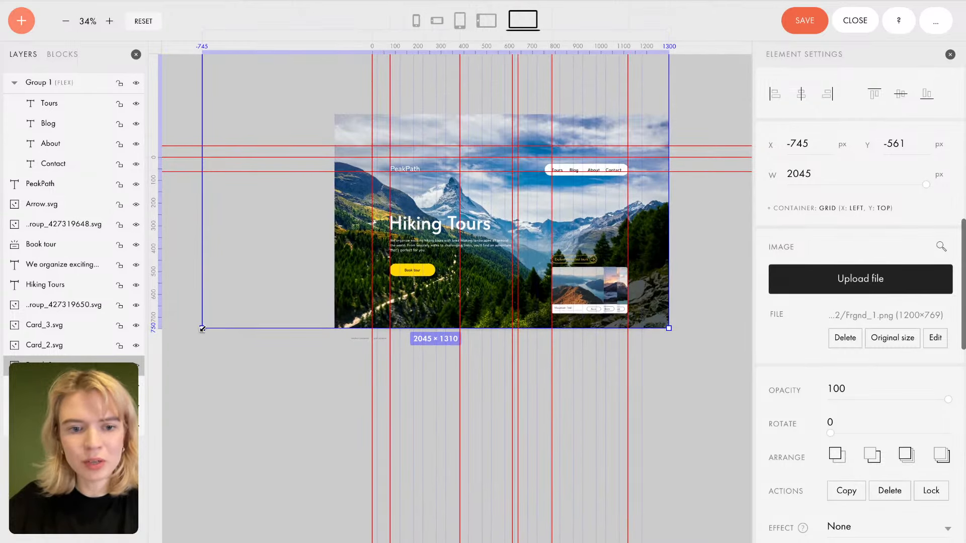
{"action": "left_click_drag", "start_coordinate": [202, 328], "coordinate": [127, 376]}
{"action": "left_click_drag", "start_coordinate": [634, 327], "coordinate": [669, 282]}
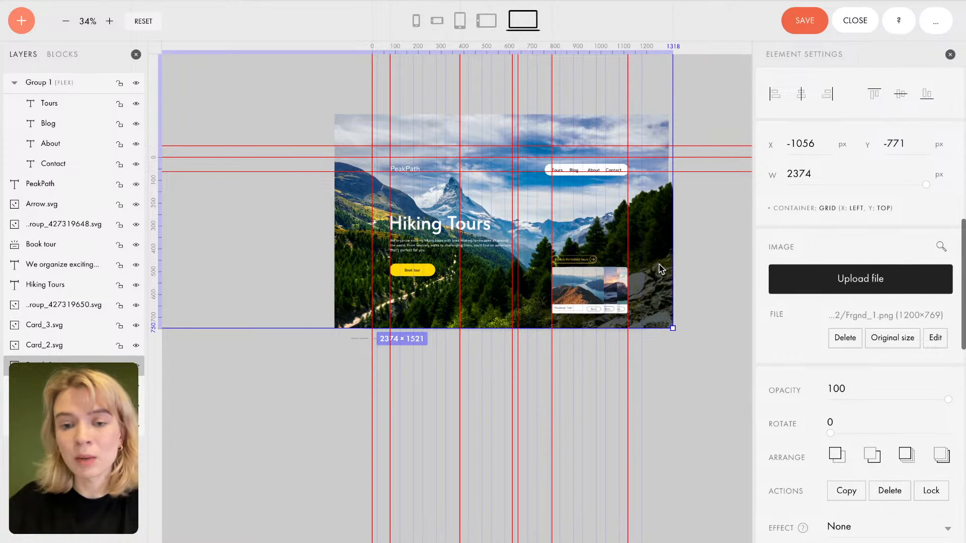
{"action": "scroll", "coordinate": [661, 269], "scroll_direction": "up", "scroll_amount": 3}
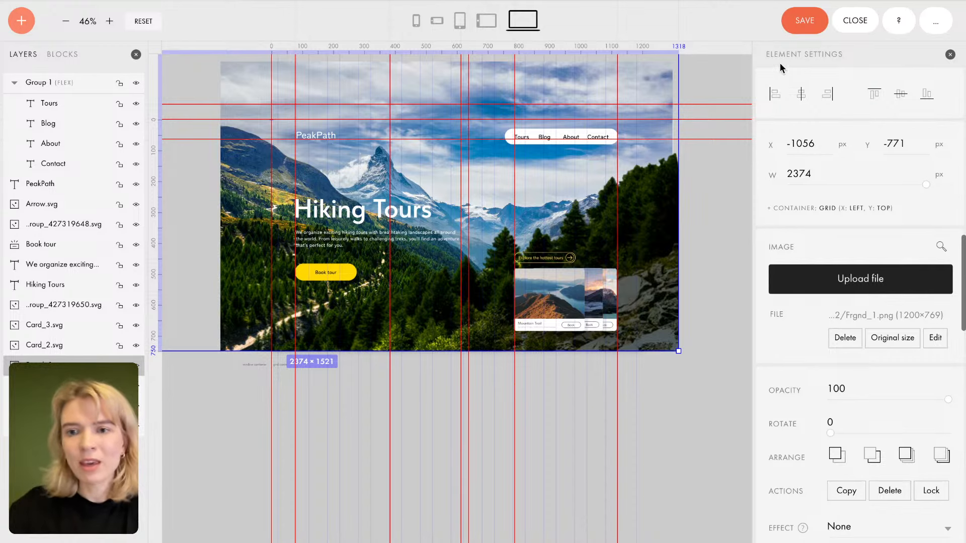
Step: Save and close the hero block, and publish the main page and open its live version
{"action": "left_click", "coordinate": [803, 25]}
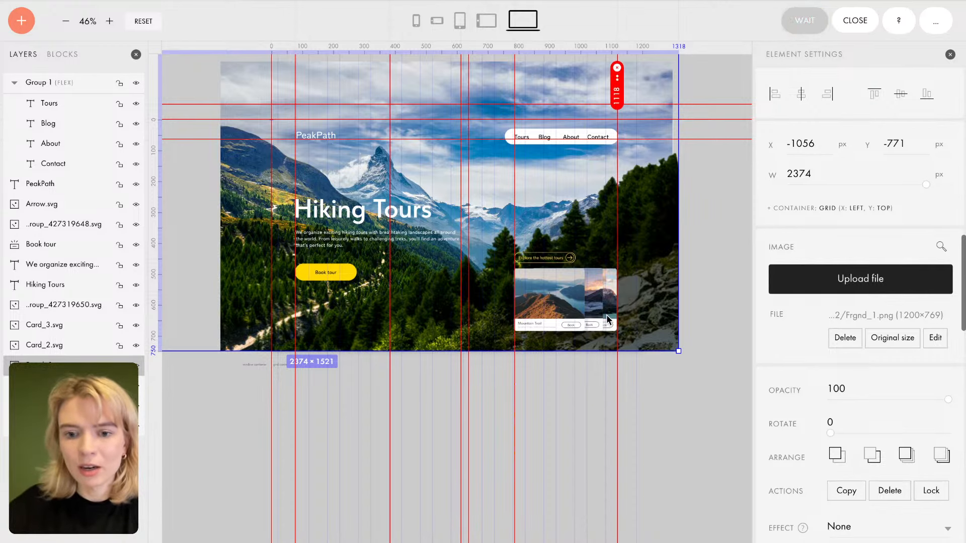
{"action": "left_click", "coordinate": [856, 25]}
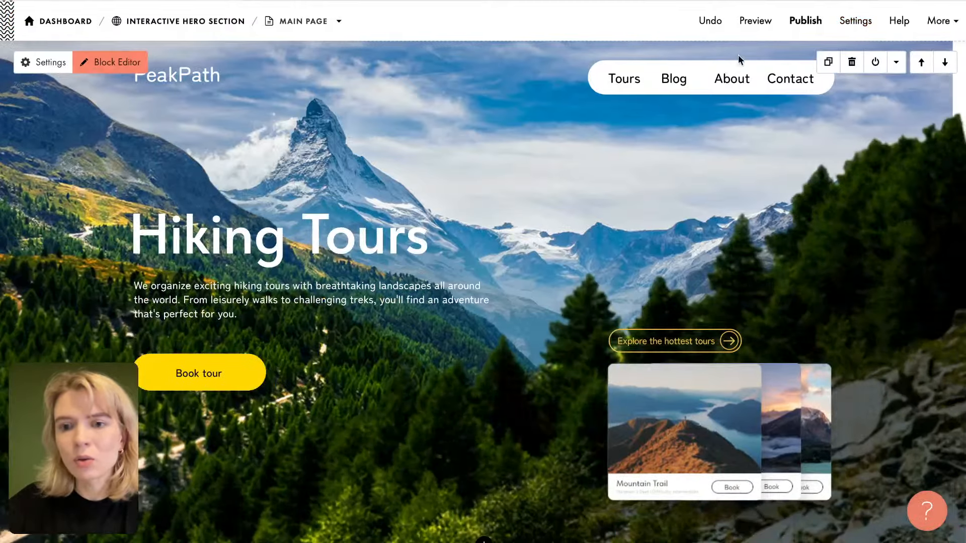
{"action": "left_click", "coordinate": [800, 20]}
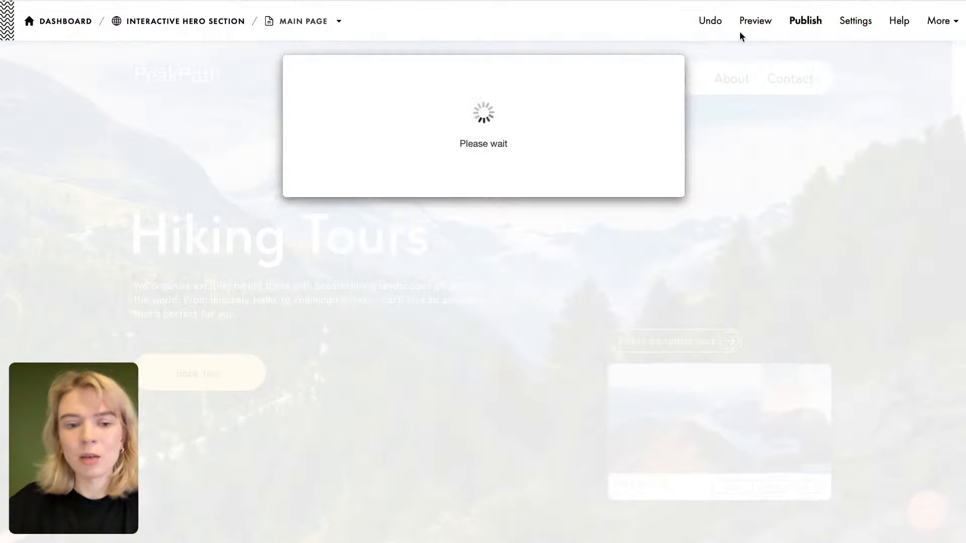
{"action": "left_click", "coordinate": [484, 216]}
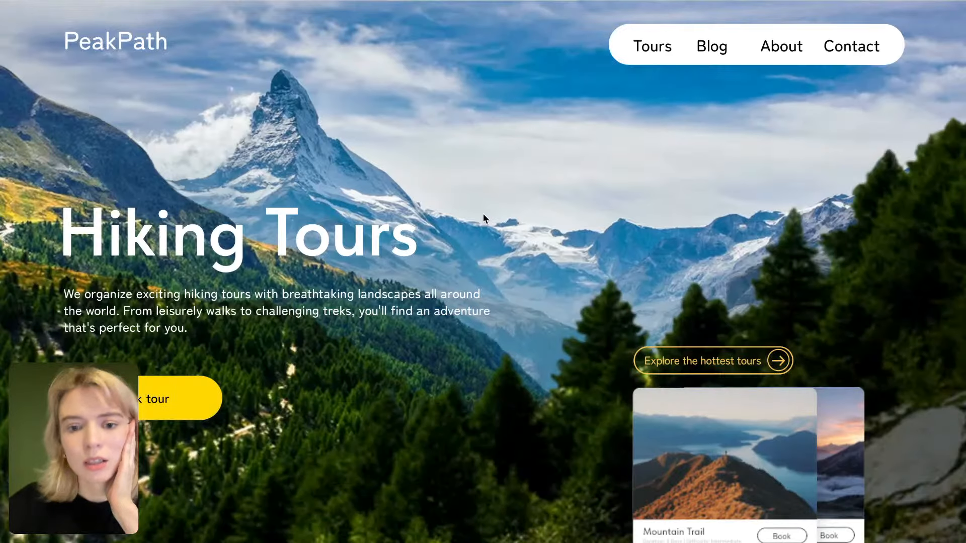
Step: Test the Explore the hottest tours card animation on the published page, and return to the page editor
{"action": "scroll", "coordinate": [638, 338], "scroll_direction": "down", "scroll_amount": 1}
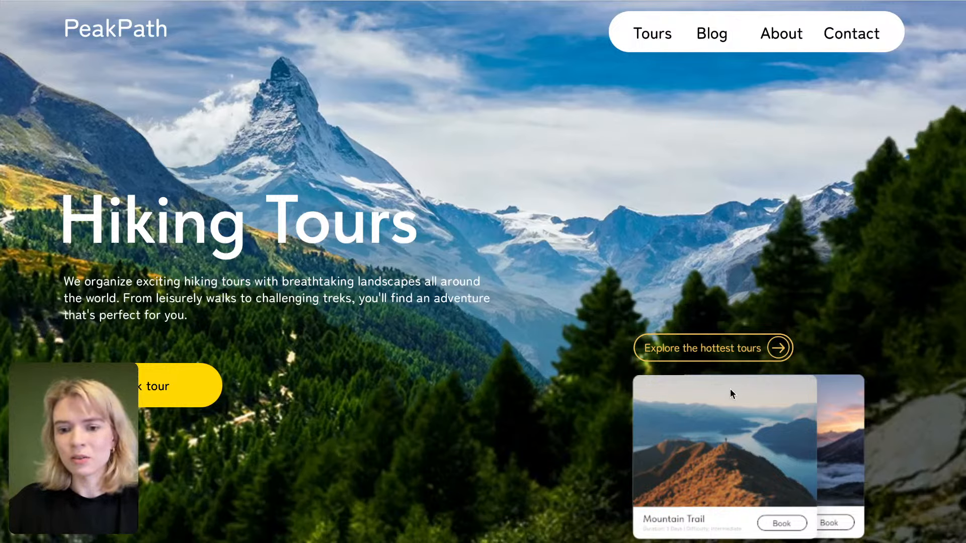
{"action": "left_click", "coordinate": [749, 355]}
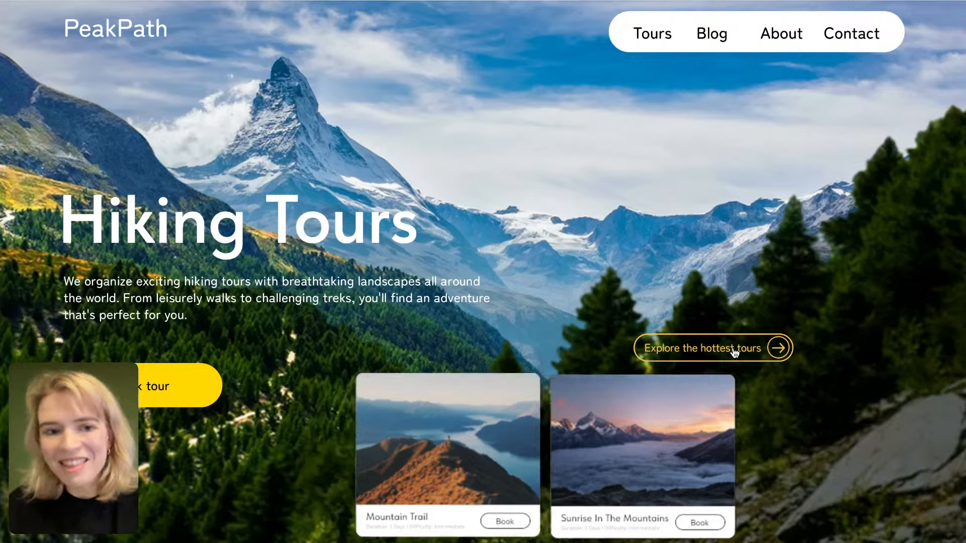
{"action": "key", "text": "ctrl+Tab"}
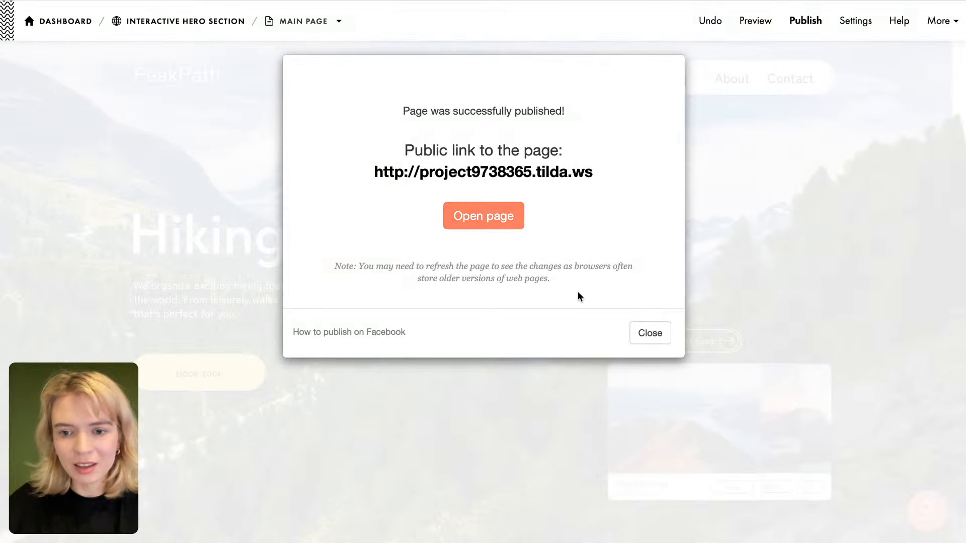
{"action": "left_click", "coordinate": [649, 333]}
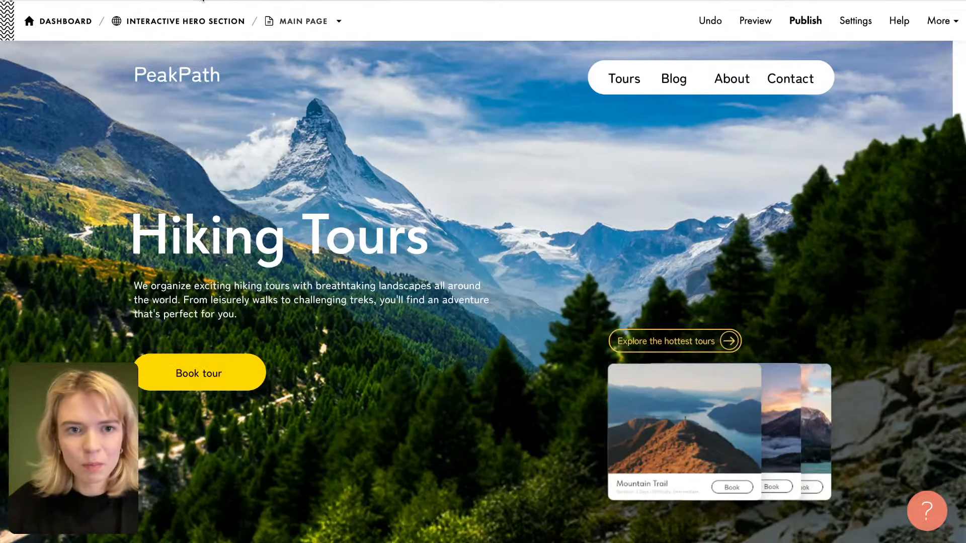
Step: Reopen the hero block for editing, select the Card_2.svg tour card within the card stack and save the block
{"action": "left_click", "coordinate": [132, 61]}
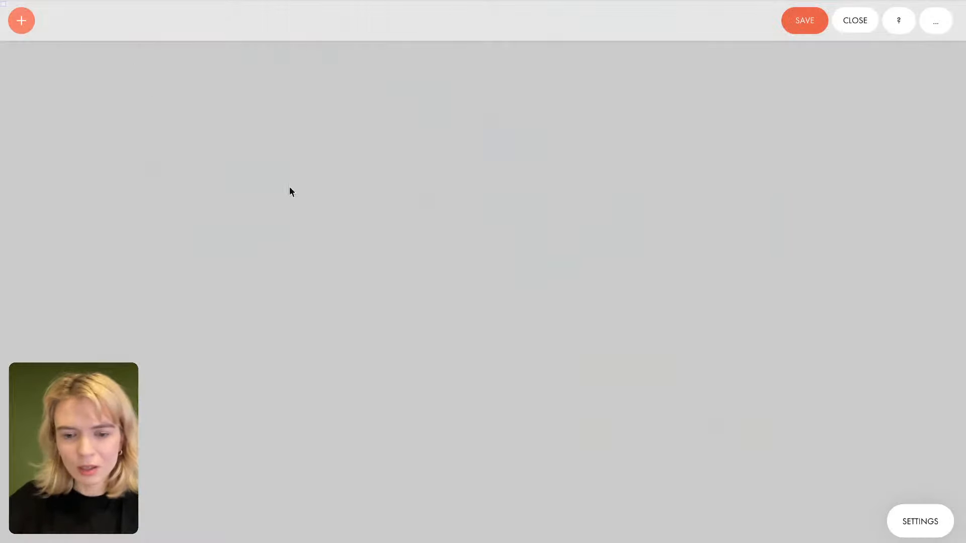
{"action": "scroll", "coordinate": [304, 390], "scroll_direction": "right", "scroll_amount": 3}
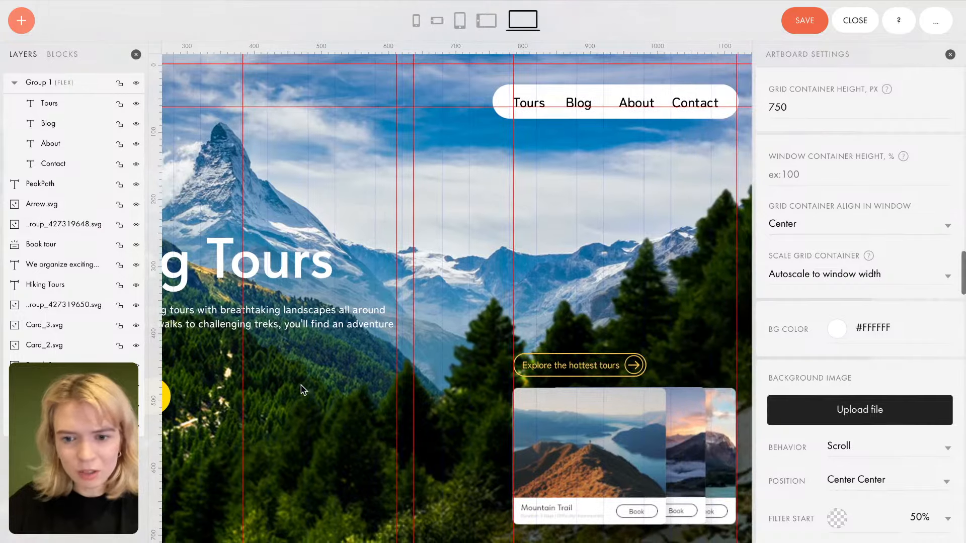
{"action": "left_click", "coordinate": [733, 434]}
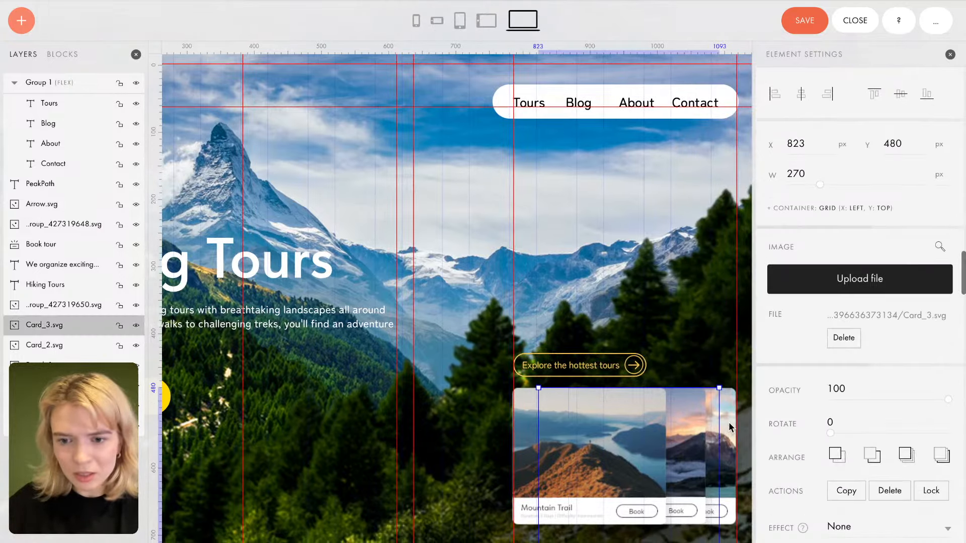
{"action": "left_click", "coordinate": [732, 428]}
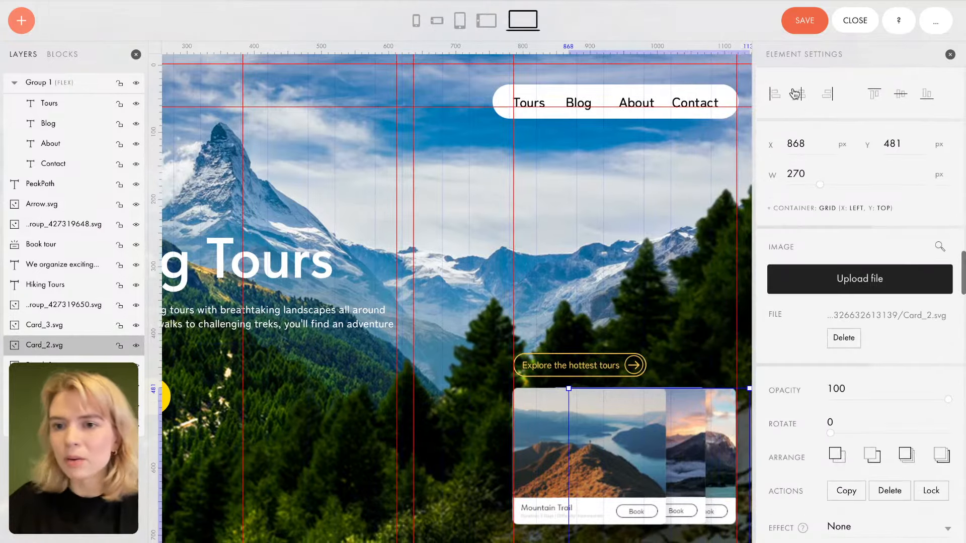
{"action": "left_click", "coordinate": [805, 22]}
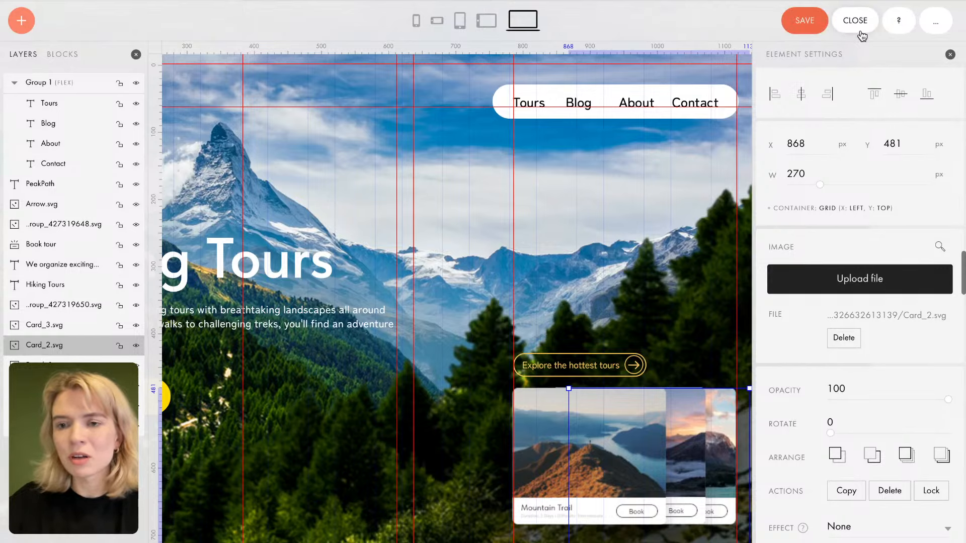
Step: Leave the block editor, publish the page and open its published version
{"action": "left_click", "coordinate": [857, 22]}
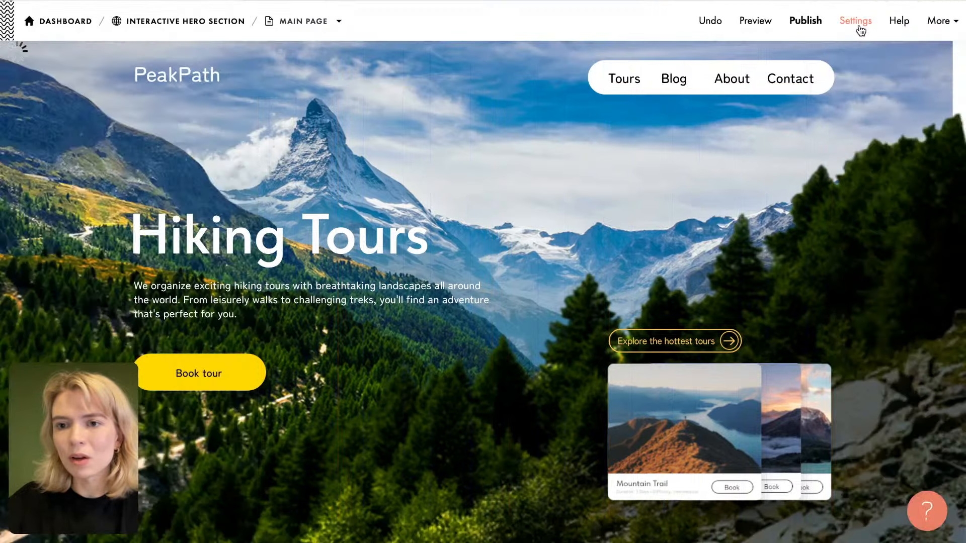
{"action": "left_click", "coordinate": [808, 22]}
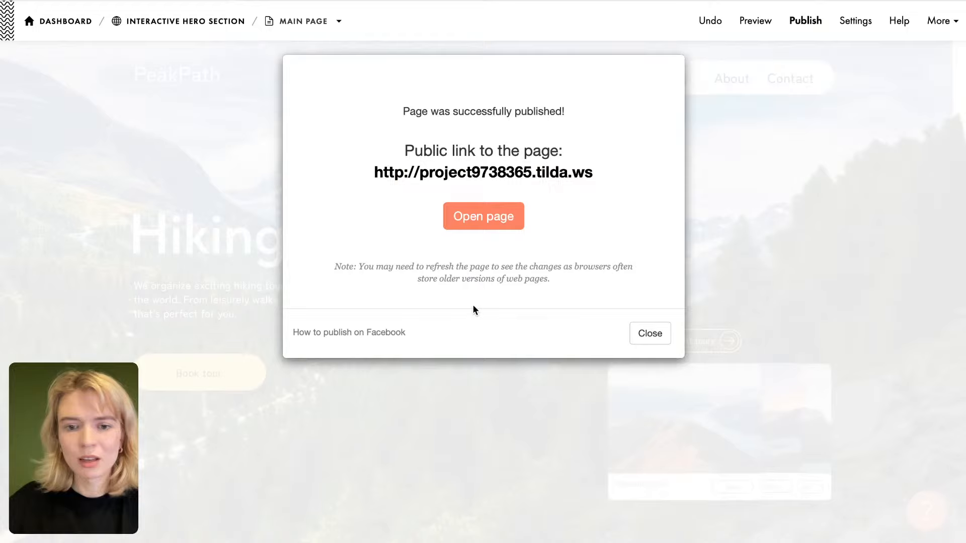
{"action": "left_click", "coordinate": [473, 223]}
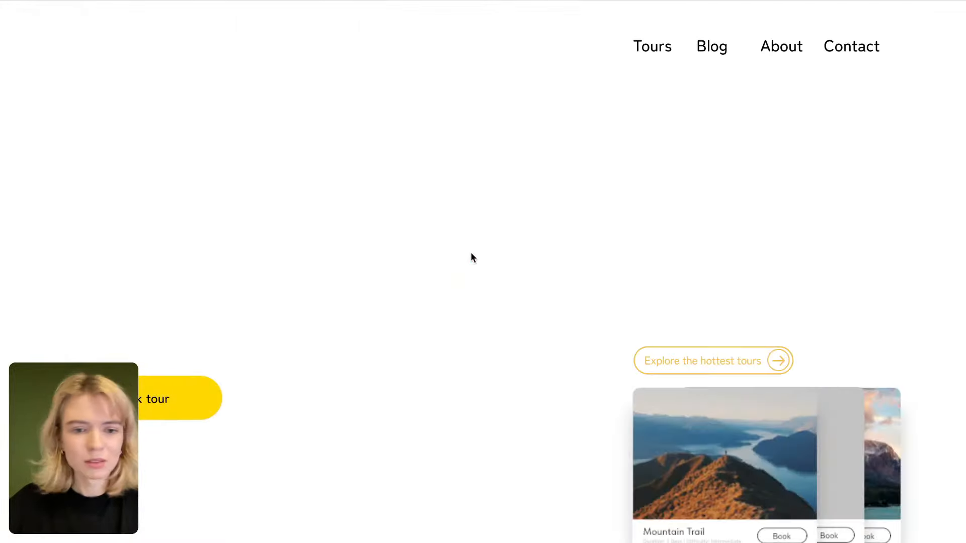
Step: Test the tour cards' animation on the published page by repeatedly triggering the "Explore the hottest tours" button
{"action": "scroll", "coordinate": [475, 336], "scroll_direction": "down", "scroll_amount": 1}
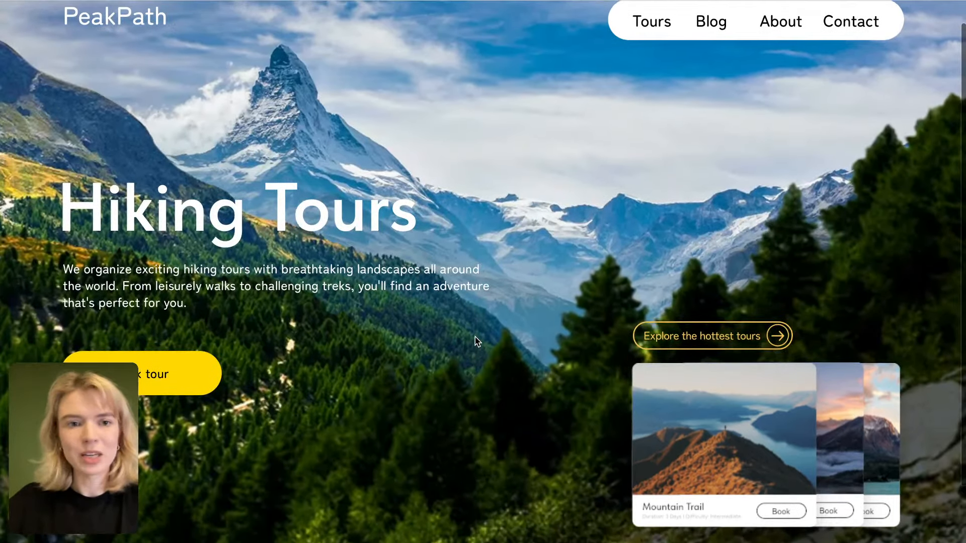
{"action": "scroll", "coordinate": [475, 336], "scroll_direction": "up", "scroll_amount": 1}
{"action": "scroll", "coordinate": [479, 342], "scroll_direction": "up", "scroll_amount": 1}
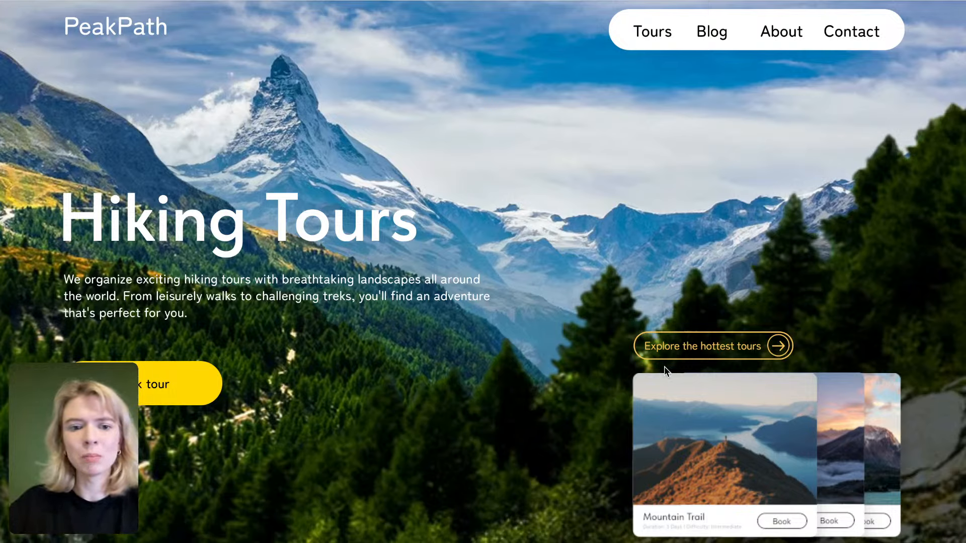
{"action": "left_click", "coordinate": [717, 347]}
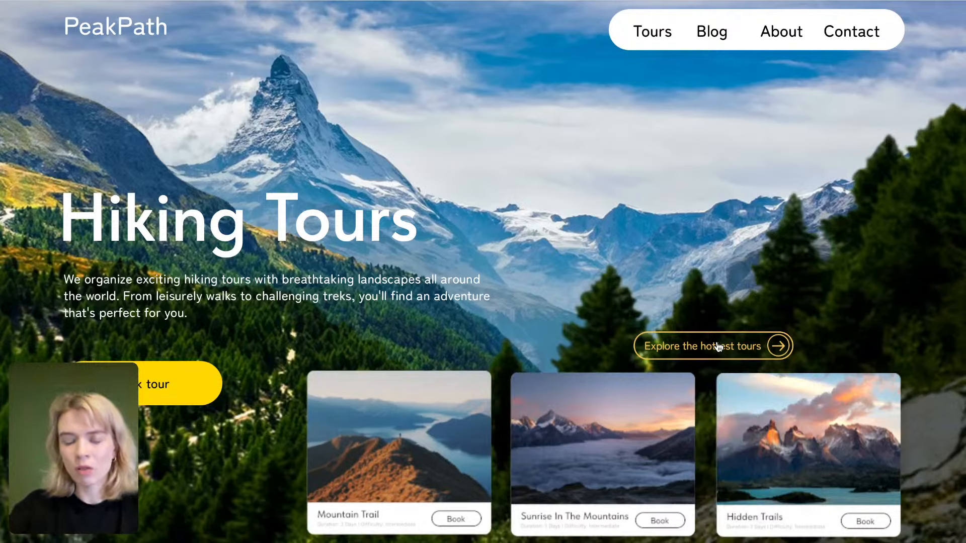
{"action": "left_click", "coordinate": [719, 347]}
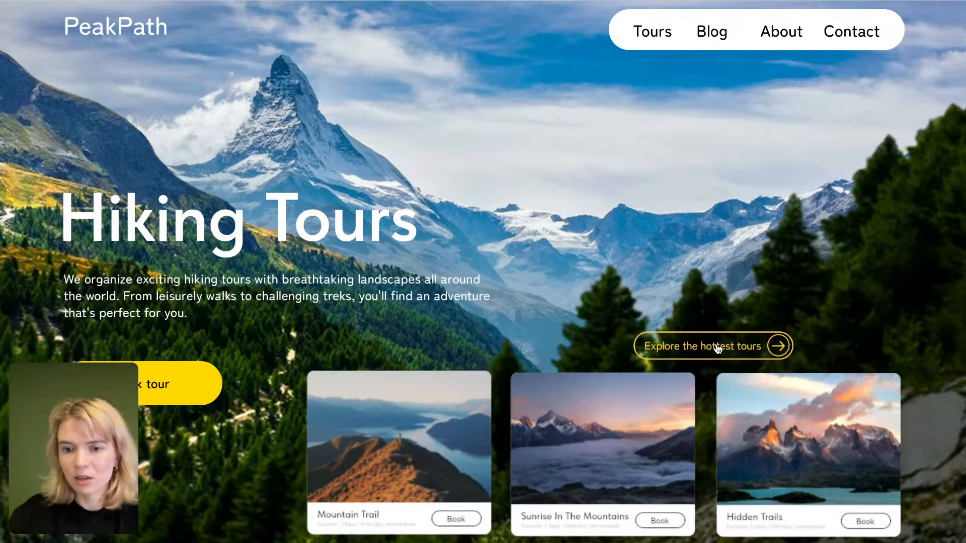
{"action": "left_click", "coordinate": [718, 347]}
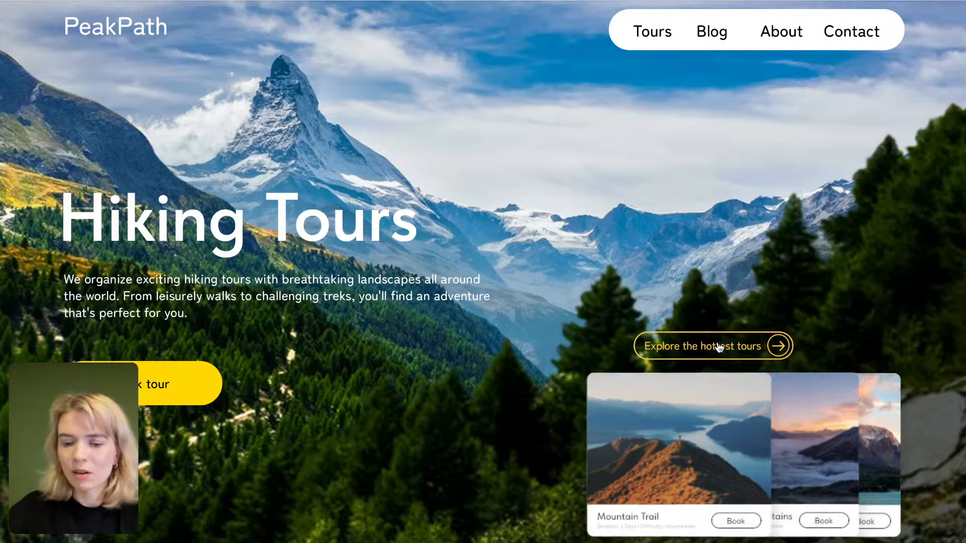
{"action": "left_click", "coordinate": [718, 347]}
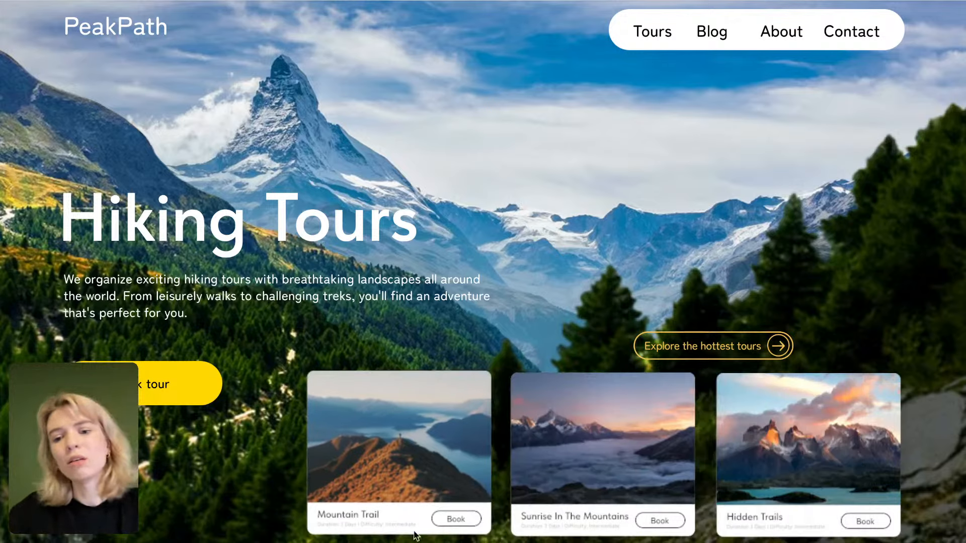
{"action": "left_click", "coordinate": [744, 355]}
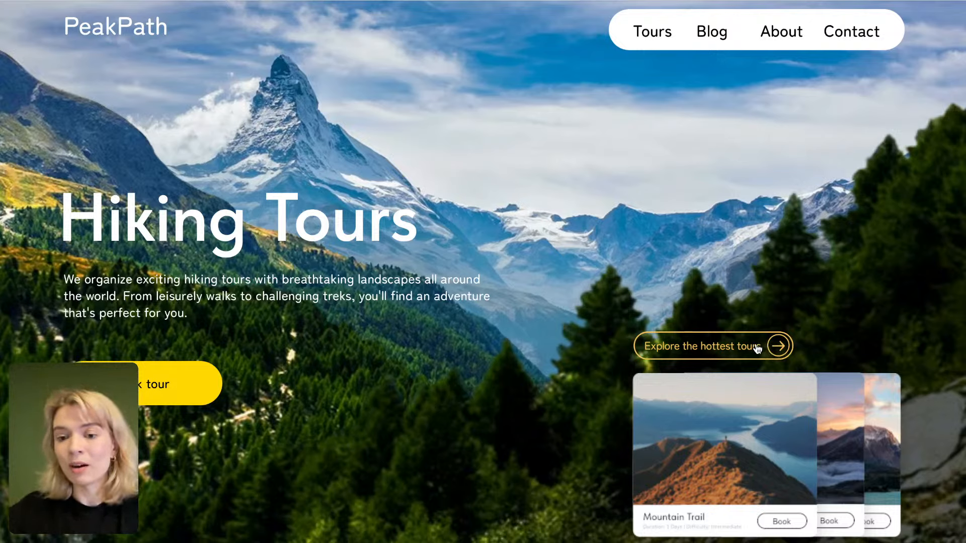
{"action": "left_click", "coordinate": [732, 347]}
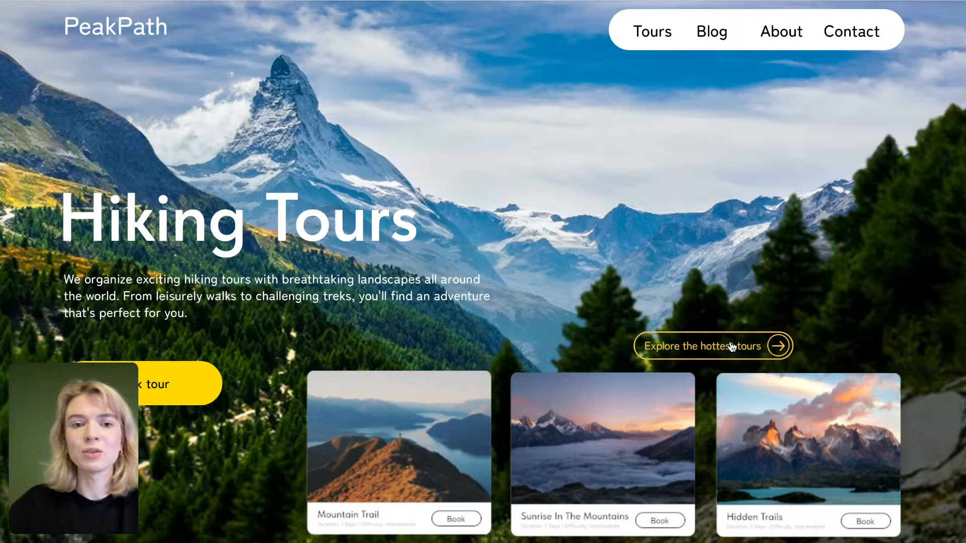
{"action": "left_click", "coordinate": [733, 346]}
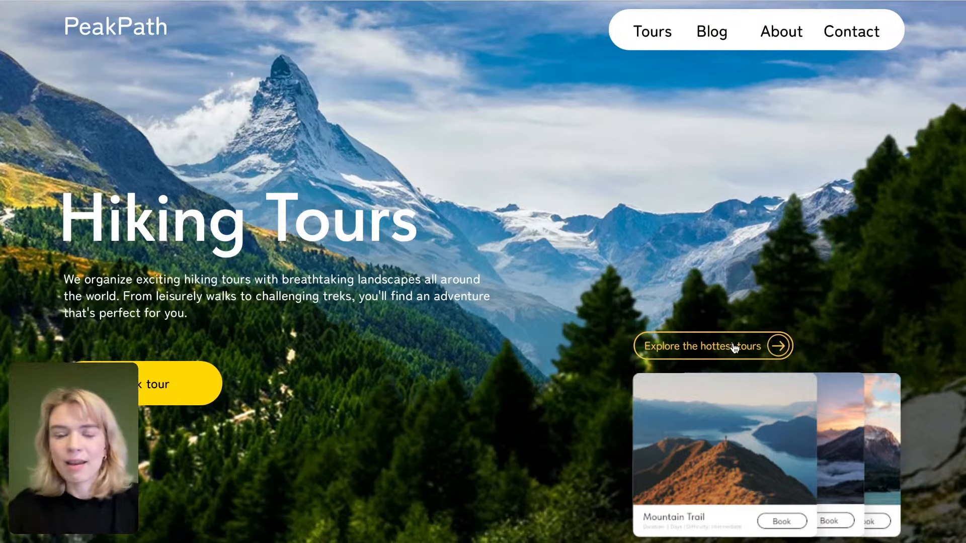
{"action": "left_click", "coordinate": [734, 347]}
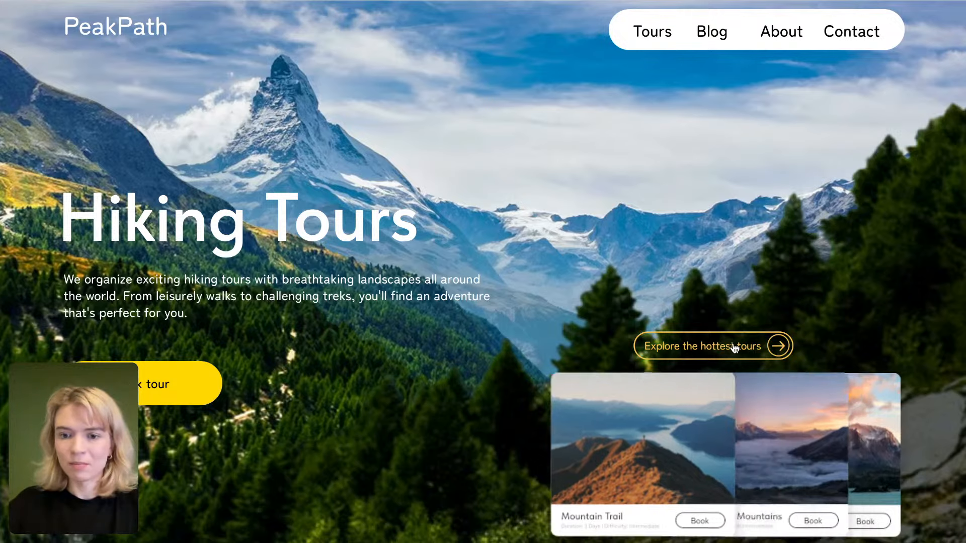
{"action": "left_click", "coordinate": [733, 347]}
{"action": "left_click", "coordinate": [734, 347]}
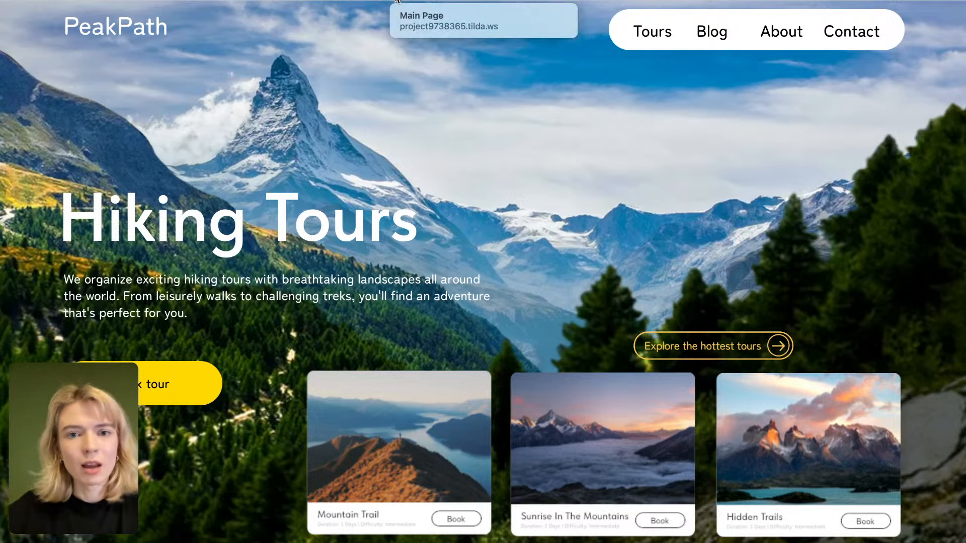
Step: Return to the page editor, dismiss the publishing message and open the hero section for block editing
{"action": "left_click", "coordinate": [397, 1]}
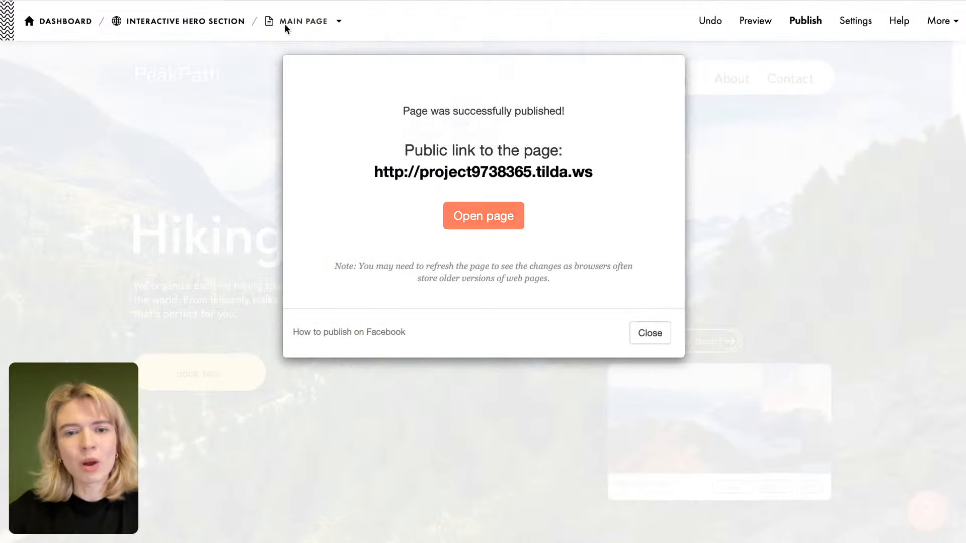
{"action": "left_click", "coordinate": [649, 333]}
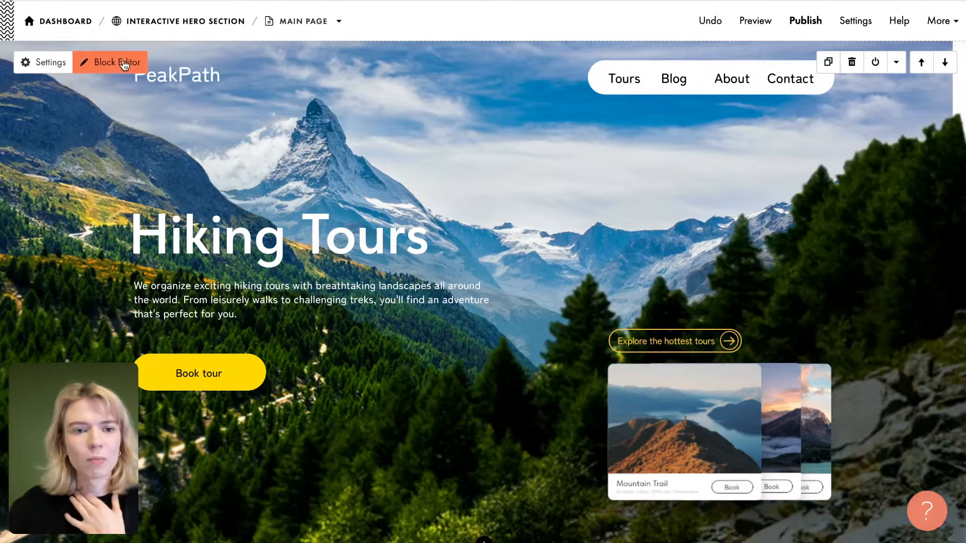
{"action": "left_click", "coordinate": [115, 63]}
Step: Select the yellow "Book tour" button and bring up its hover settings
{"action": "scroll", "coordinate": [229, 375], "scroll_direction": "down", "scroll_amount": 2}
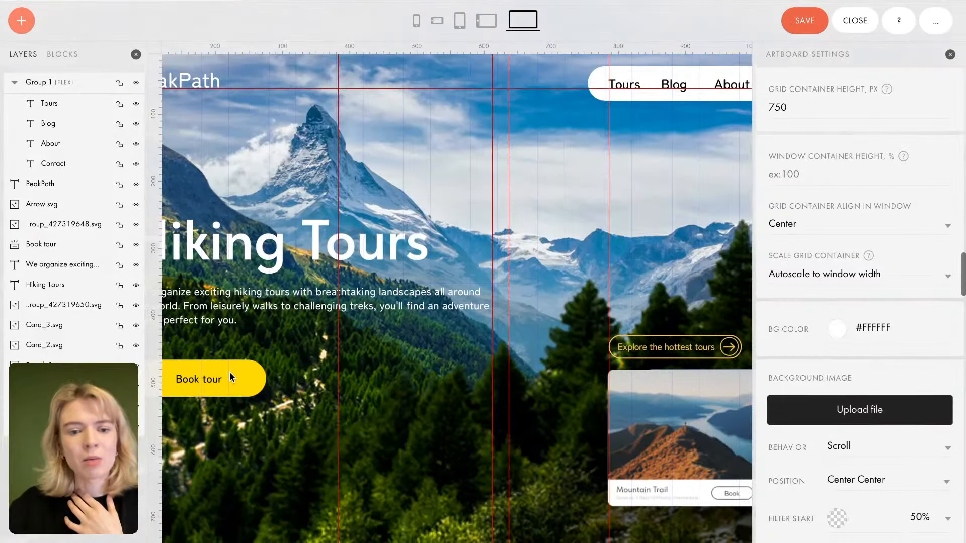
{"action": "scroll", "coordinate": [309, 395], "scroll_direction": "down", "scroll_amount": 1}
{"action": "scroll", "coordinate": [309, 395], "scroll_direction": "left", "scroll_amount": 1}
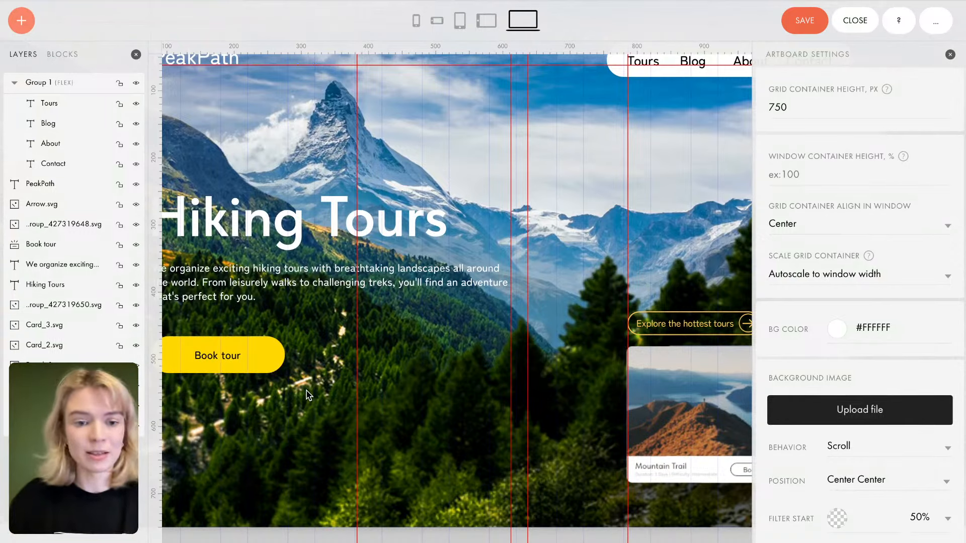
{"action": "left_click", "coordinate": [259, 351]}
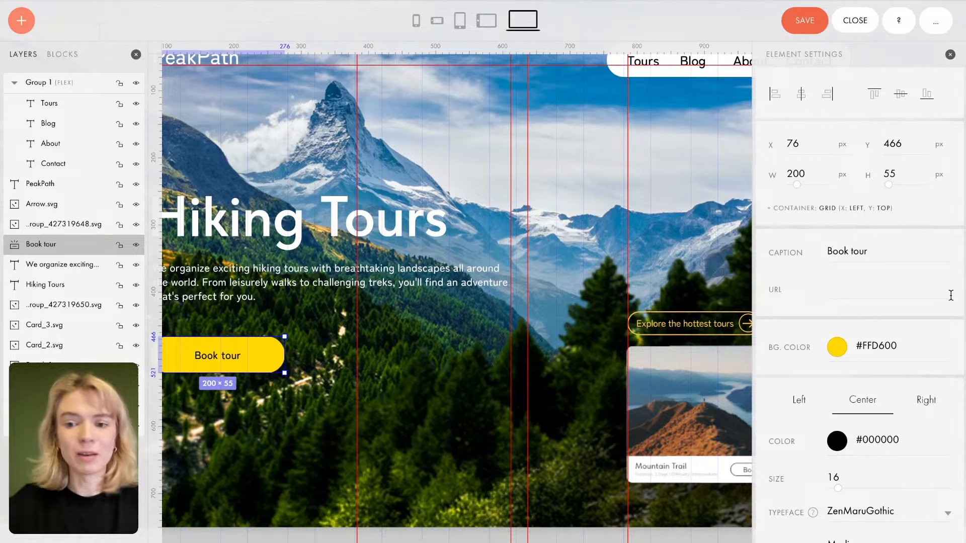
{"action": "left_click", "coordinate": [882, 347]}
{"action": "scroll", "coordinate": [882, 347], "scroll_direction": "down", "scroll_amount": 2}
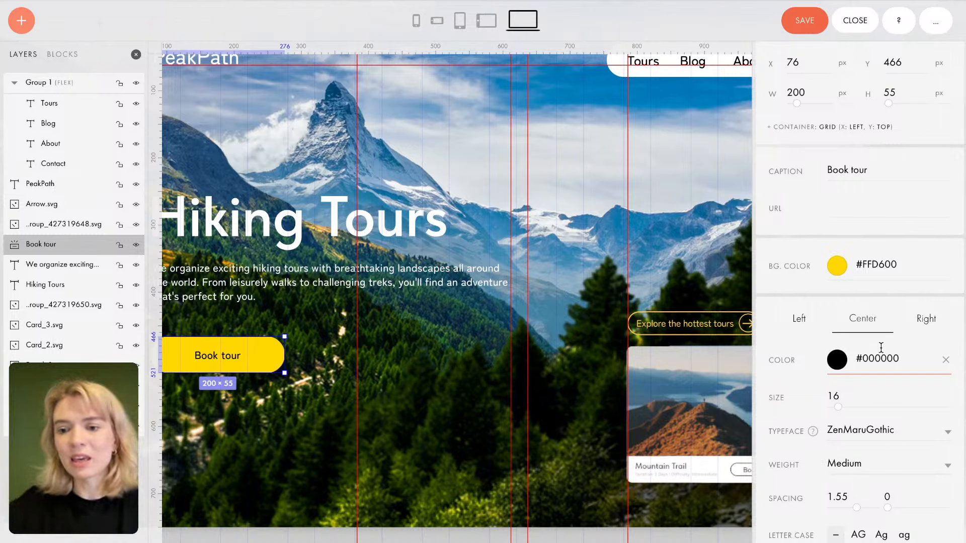
{"action": "scroll", "coordinate": [881, 348], "scroll_direction": "down", "scroll_amount": 5}
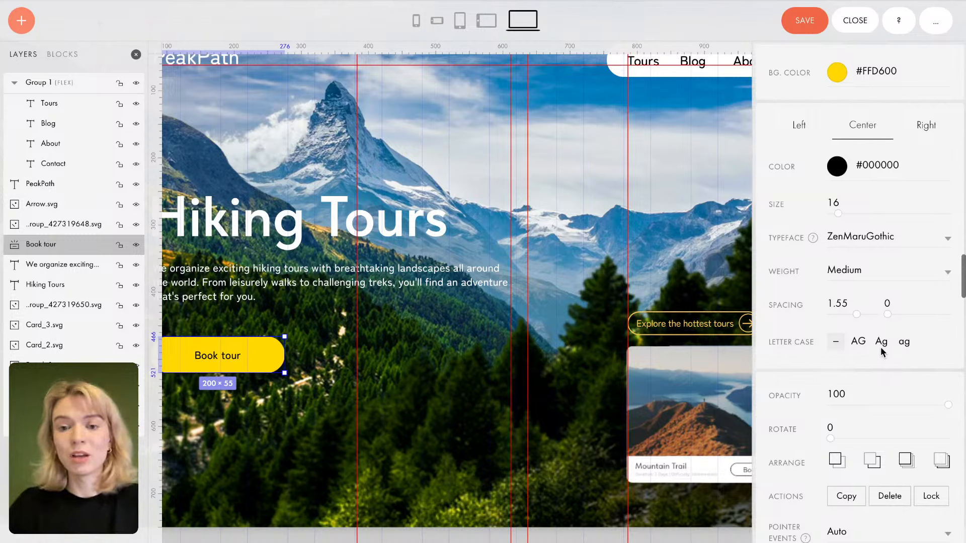
{"action": "scroll", "coordinate": [880, 346], "scroll_direction": "down", "scroll_amount": 5}
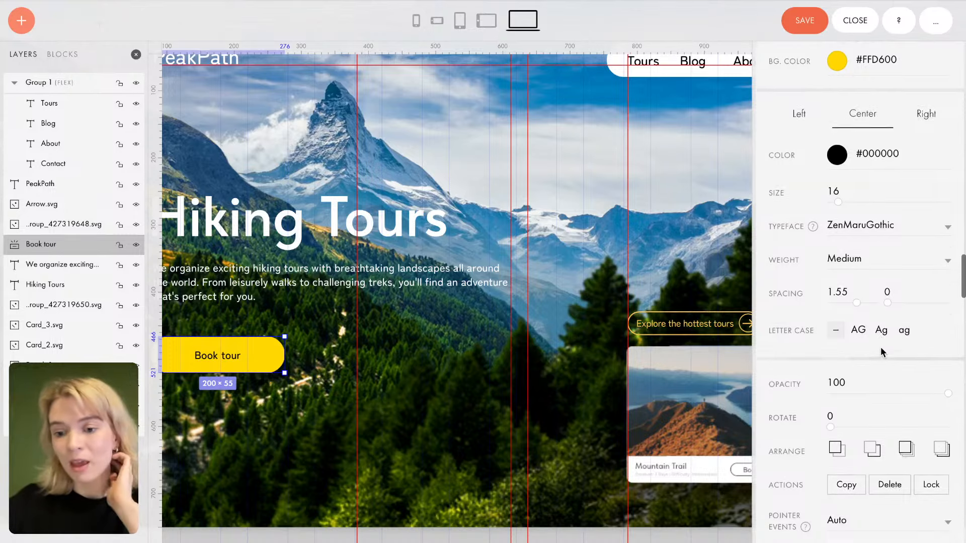
{"action": "scroll", "coordinate": [883, 353], "scroll_direction": "down", "scroll_amount": 7}
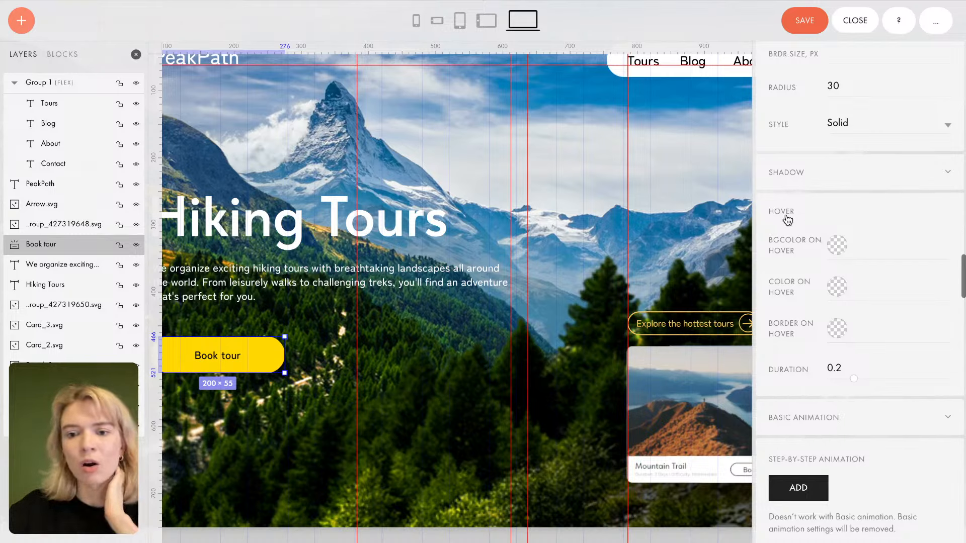
{"action": "left_click", "coordinate": [829, 237]}
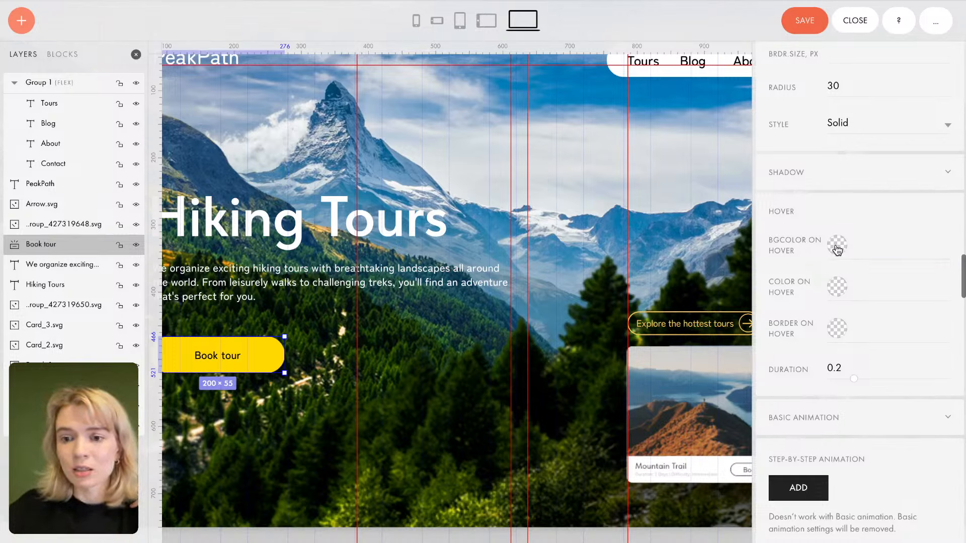
Step: Set the "Book tour" button's background color on hover to the yellow #FFD600 from the colors on the page
{"action": "left_click", "coordinate": [837, 249]}
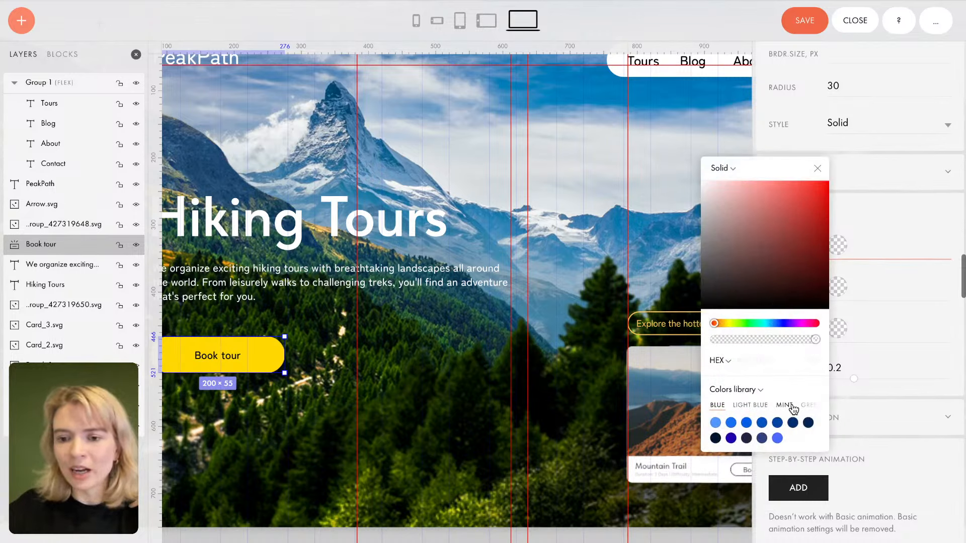
{"action": "left_click", "coordinate": [792, 405]}
{"action": "left_click", "coordinate": [794, 406]}
{"action": "left_click", "coordinate": [799, 406]}
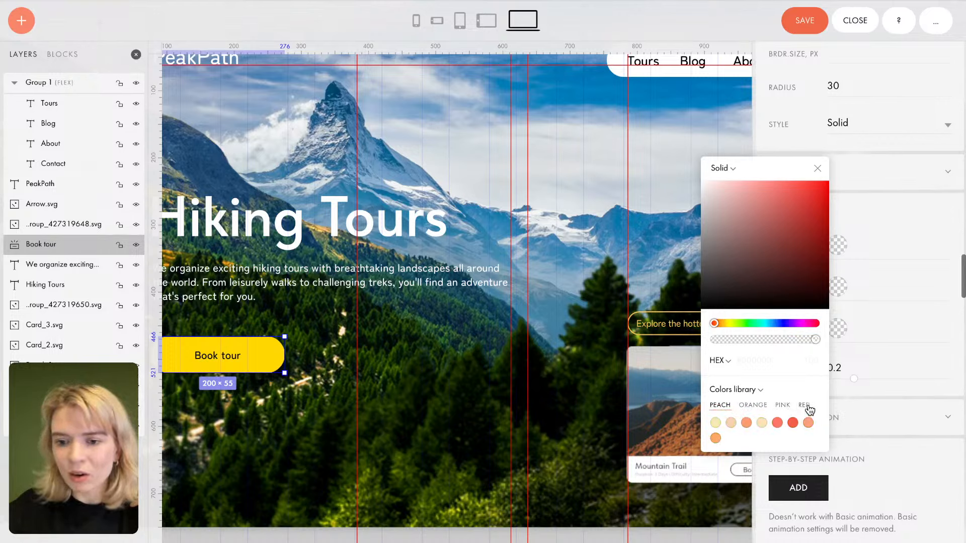
{"action": "left_click", "coordinate": [805, 406]}
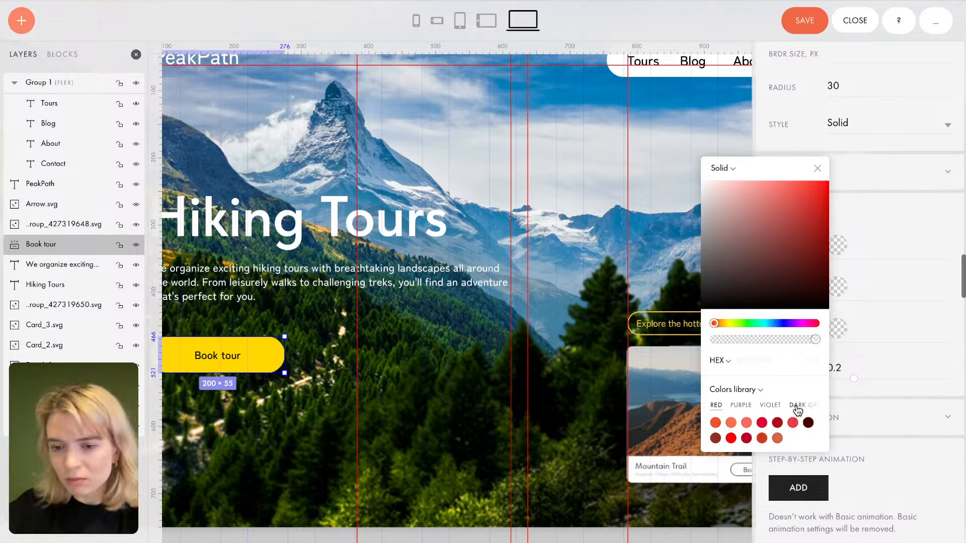
{"action": "left_click", "coordinate": [797, 407]}
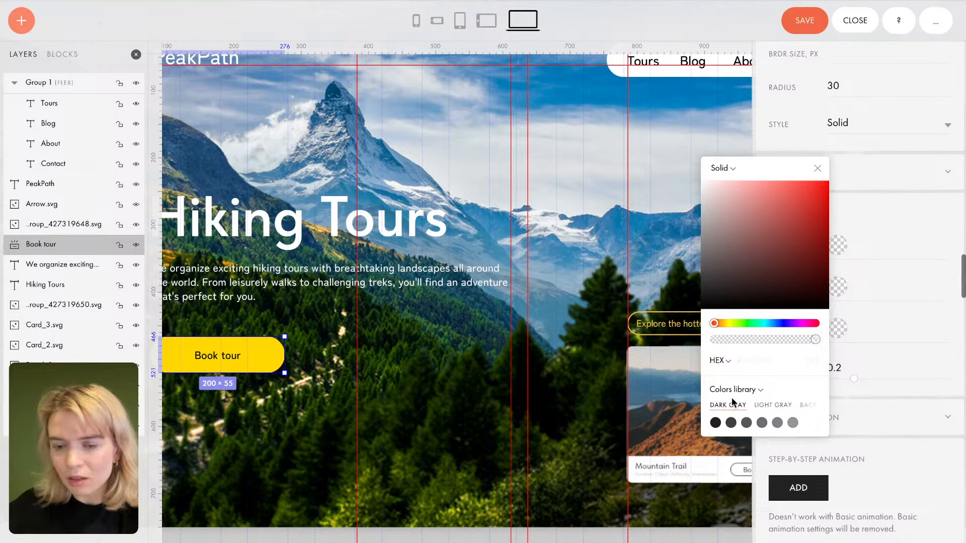
{"action": "left_click", "coordinate": [759, 390]}
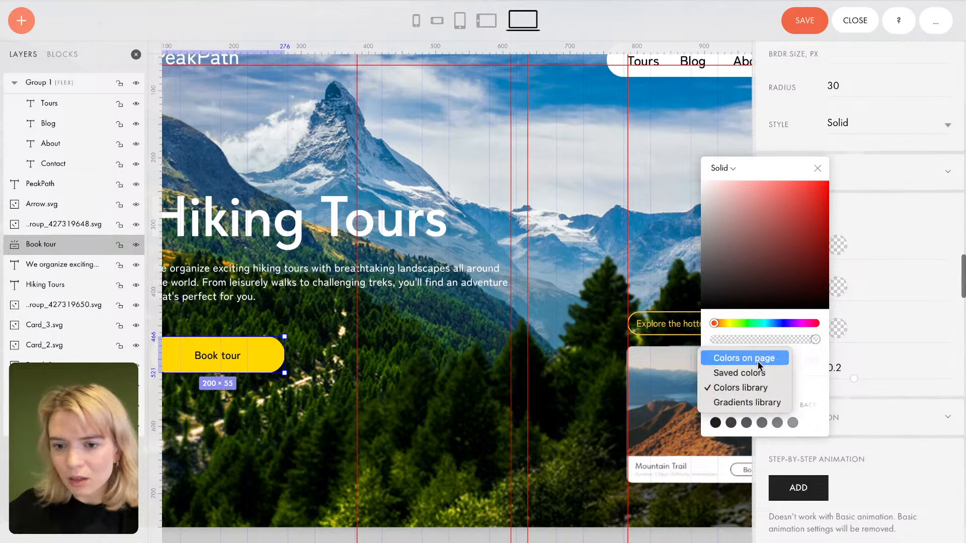
{"action": "left_click", "coordinate": [760, 373]}
{"action": "left_click", "coordinate": [757, 389]}
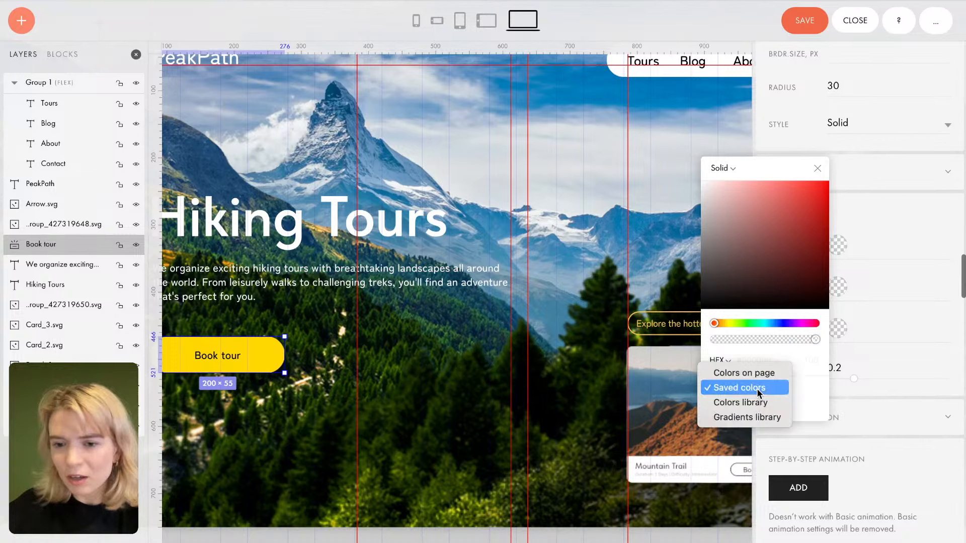
{"action": "left_click", "coordinate": [754, 374]}
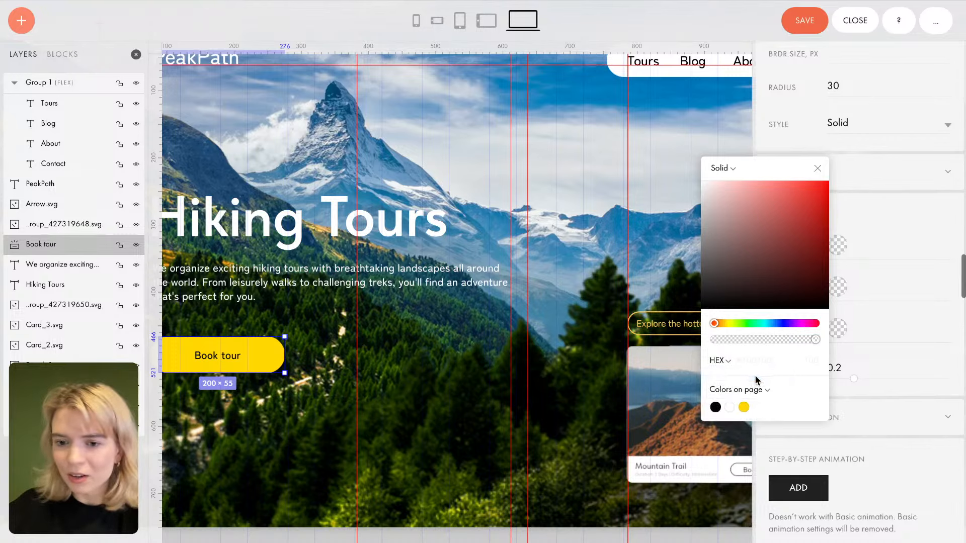
{"action": "left_click", "coordinate": [744, 409]}
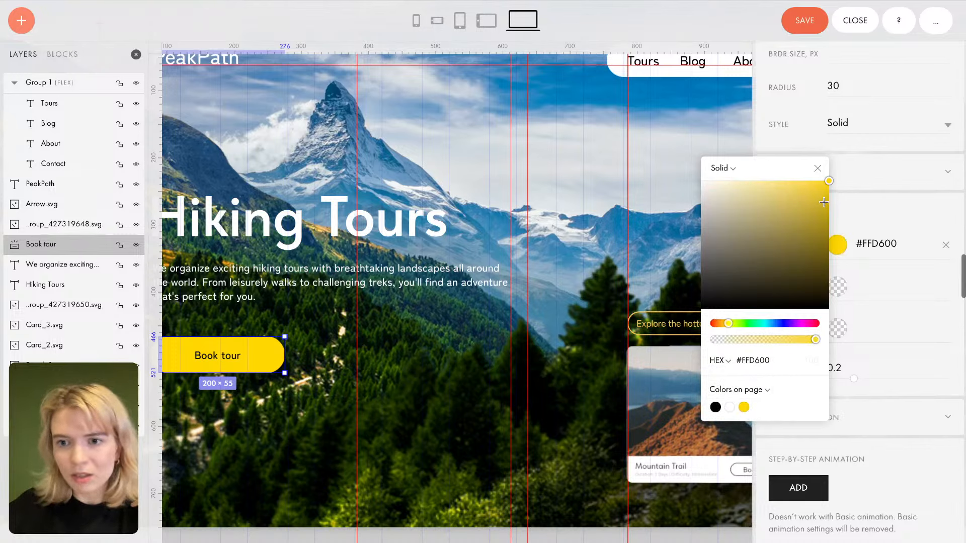
Step: Darken the button's hover background to #D1AF00 and save the block
{"action": "mouse_move", "coordinate": [823, 202]}
{"action": "left_mouse_down"}
{"action": "mouse_move", "coordinate": [832, 213]}
{"action": "mouse_move", "coordinate": [834, 203]}
{"action": "left_mouse_up"}
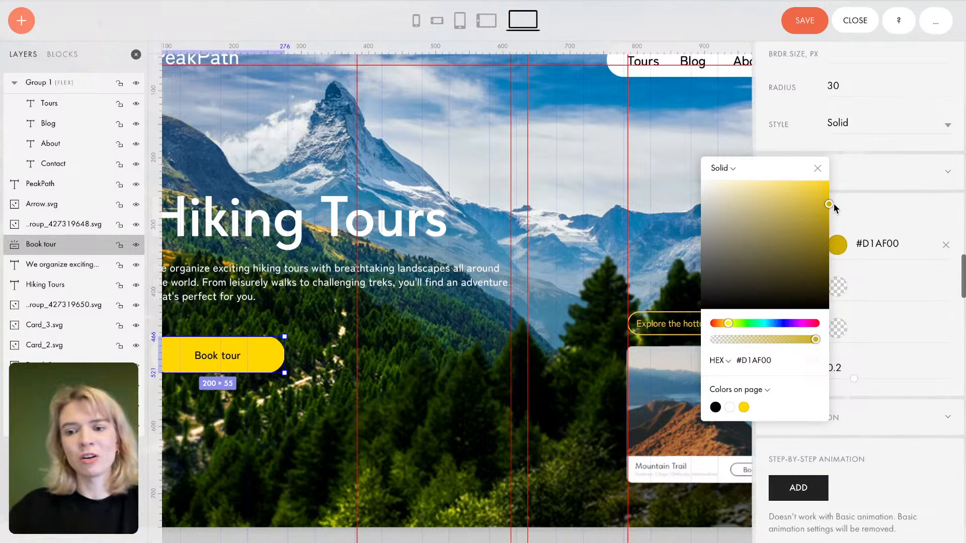
{"action": "left_click", "coordinate": [818, 169]}
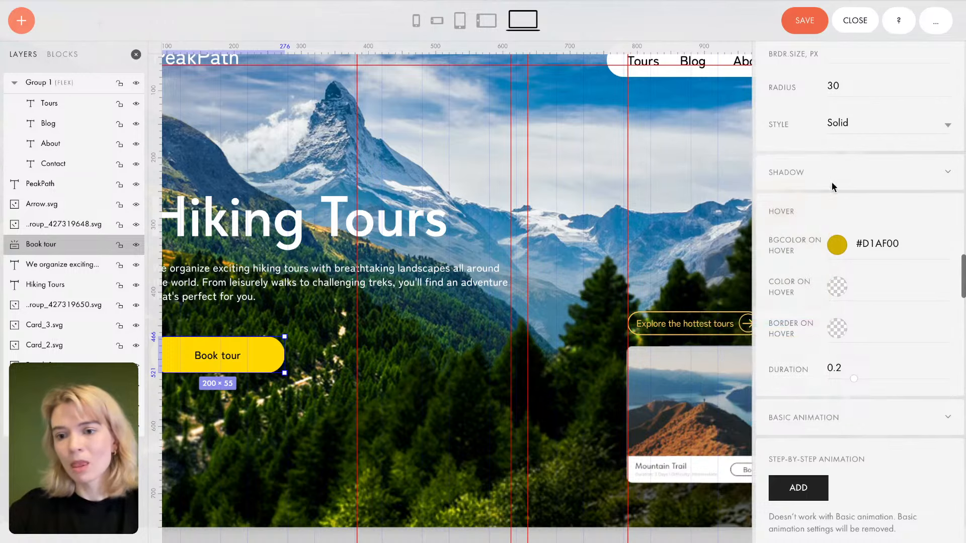
{"action": "left_click", "coordinate": [801, 20]}
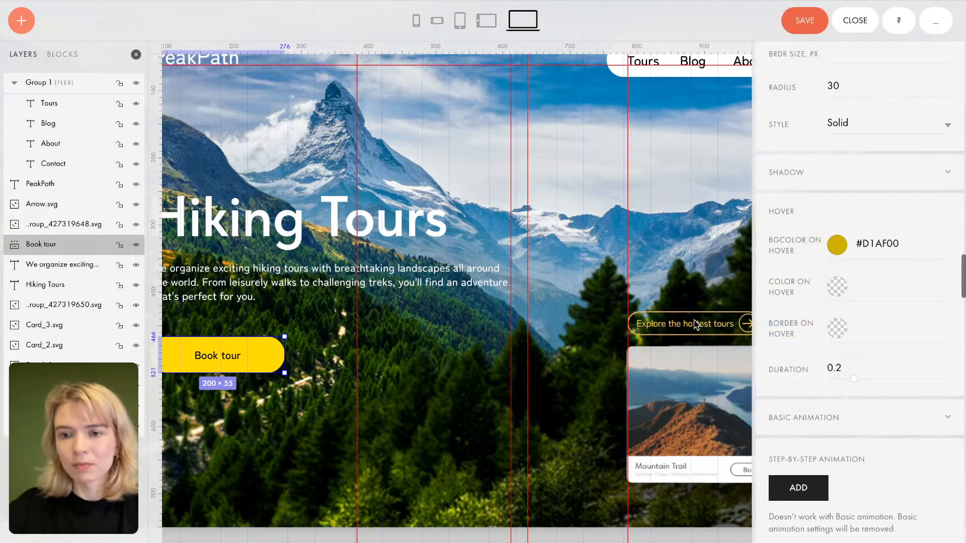
Step: Select the arrow in the "Explore the hottest tours" button and add a step-by-step animation with the on Hover event
{"action": "scroll", "coordinate": [696, 330], "scroll_direction": "right", "scroll_amount": 2}
{"action": "scroll", "coordinate": [696, 329], "scroll_direction": "up", "scroll_amount": 4}
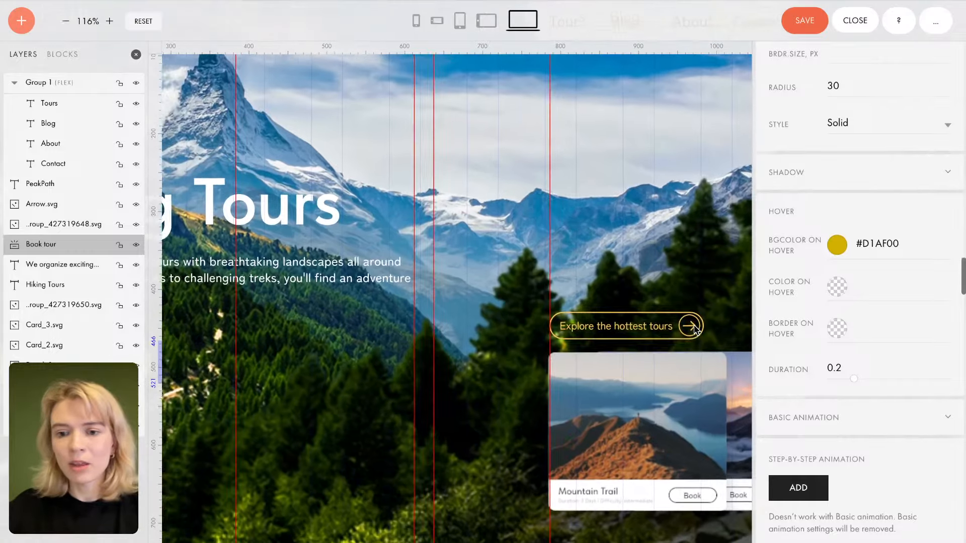
{"action": "scroll", "coordinate": [696, 330], "scroll_direction": "up", "scroll_amount": 1}
{"action": "scroll", "coordinate": [696, 330], "scroll_direction": "up", "scroll_amount": 2}
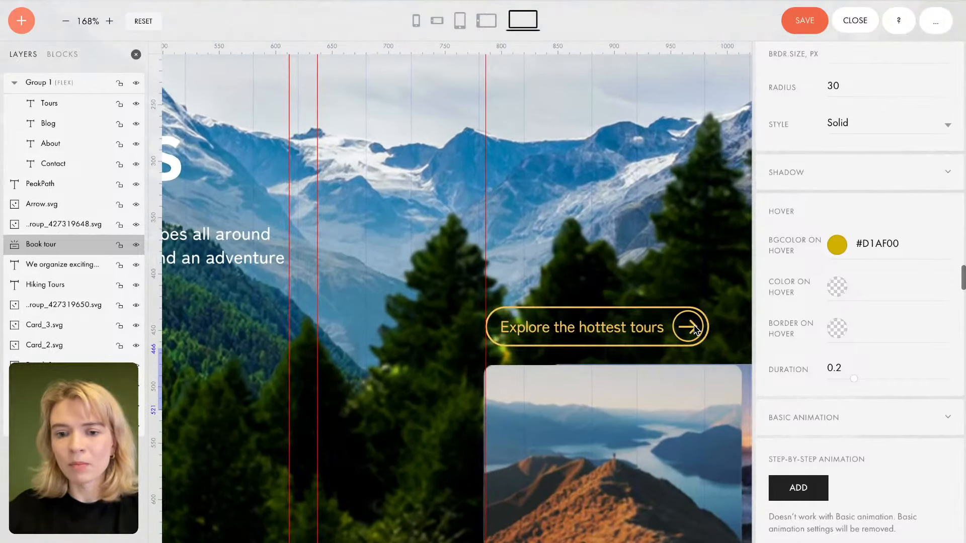
{"action": "left_click", "coordinate": [694, 330]}
{"action": "scroll", "coordinate": [695, 330], "scroll_direction": "up", "scroll_amount": 5}
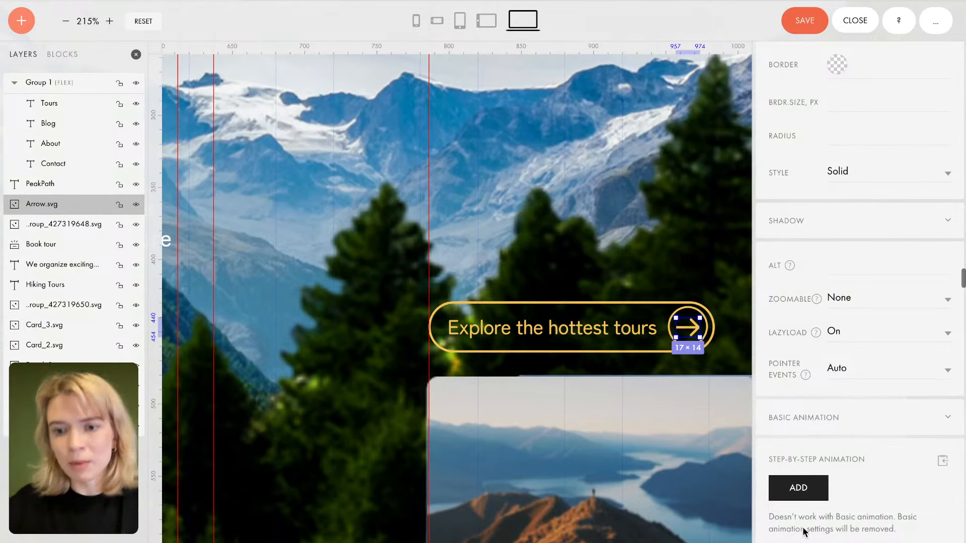
{"action": "left_click", "coordinate": [797, 487]}
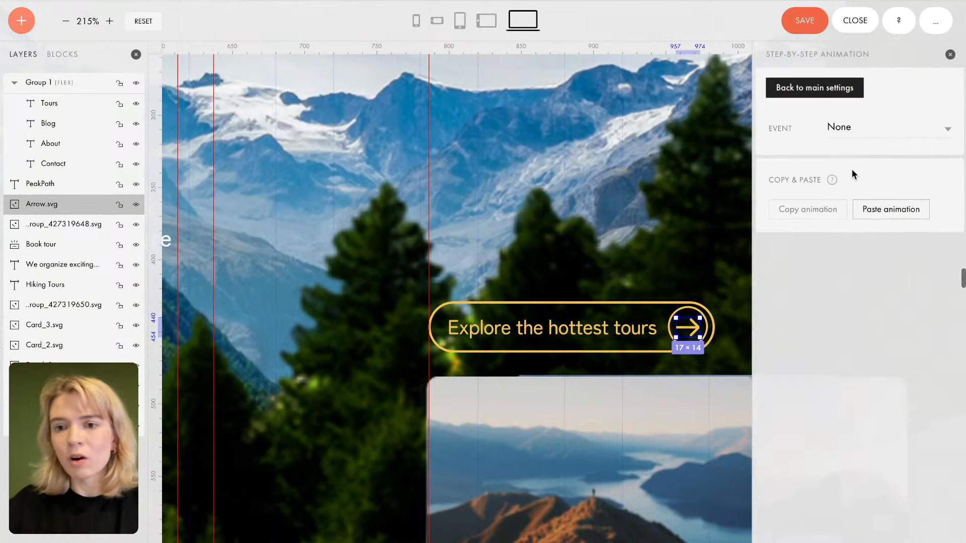
{"action": "left_click", "coordinate": [869, 129]}
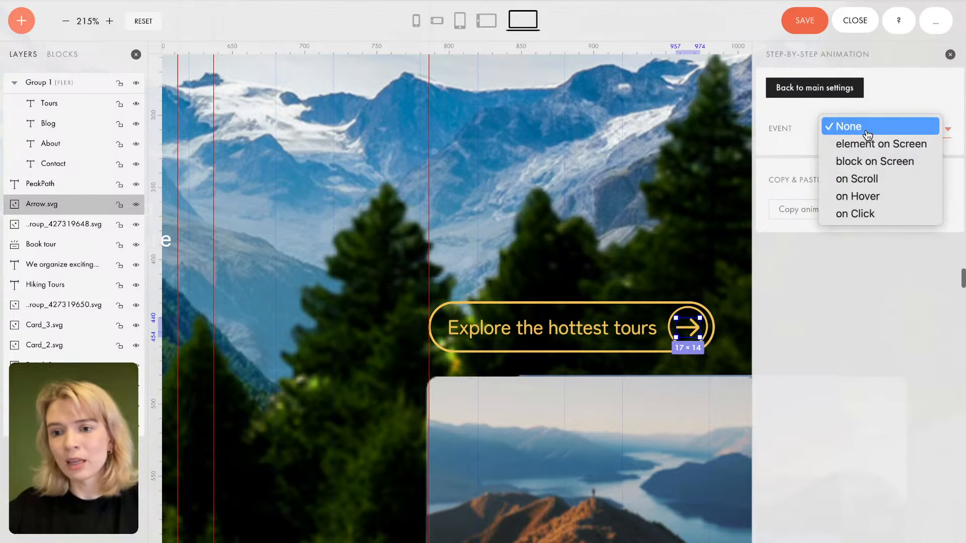
{"action": "left_click", "coordinate": [868, 196]}
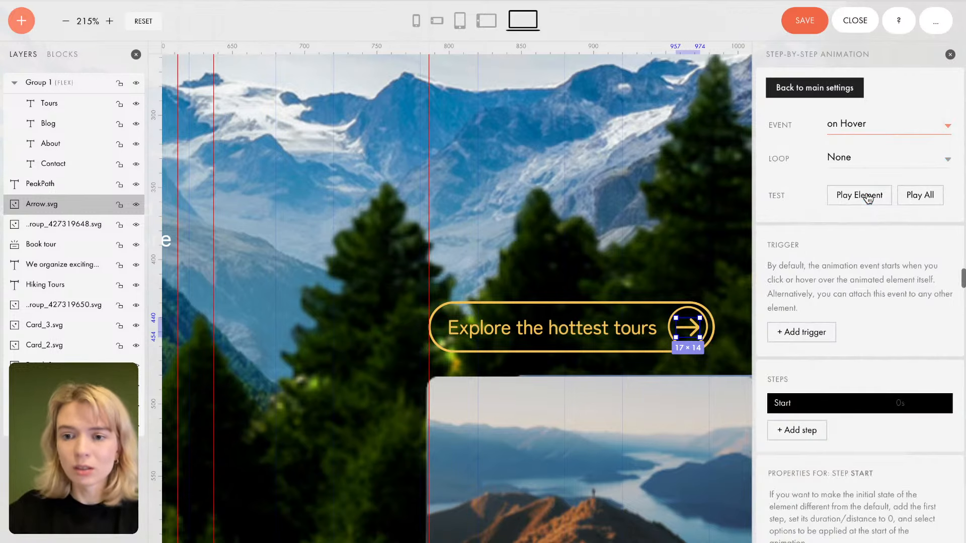
Step: Add the "Explore the hottest tours" button outline as the trigger of the arrow's hover animation, keeping the arrow selected
{"action": "left_click", "coordinate": [796, 332]}
{"action": "left_click", "coordinate": [543, 312]}
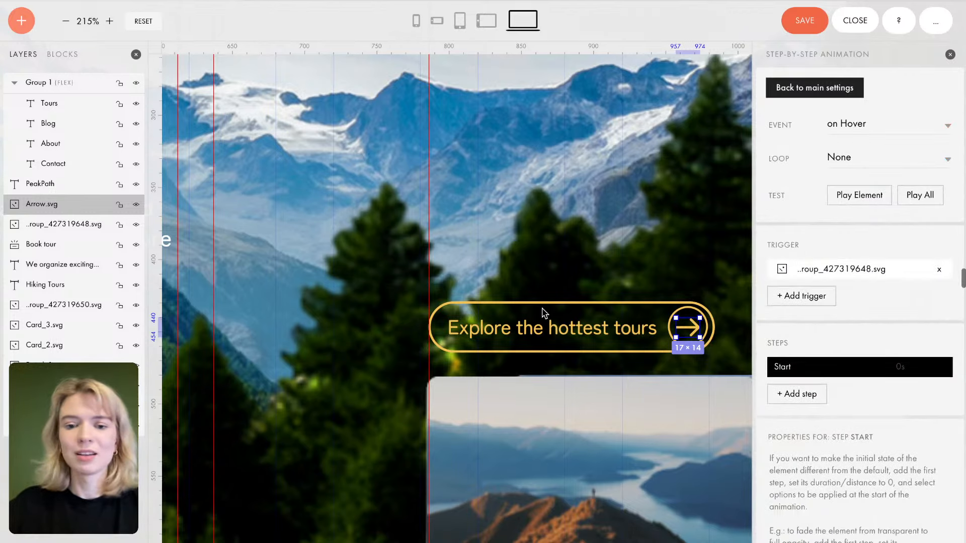
{"action": "left_click", "coordinate": [546, 305]}
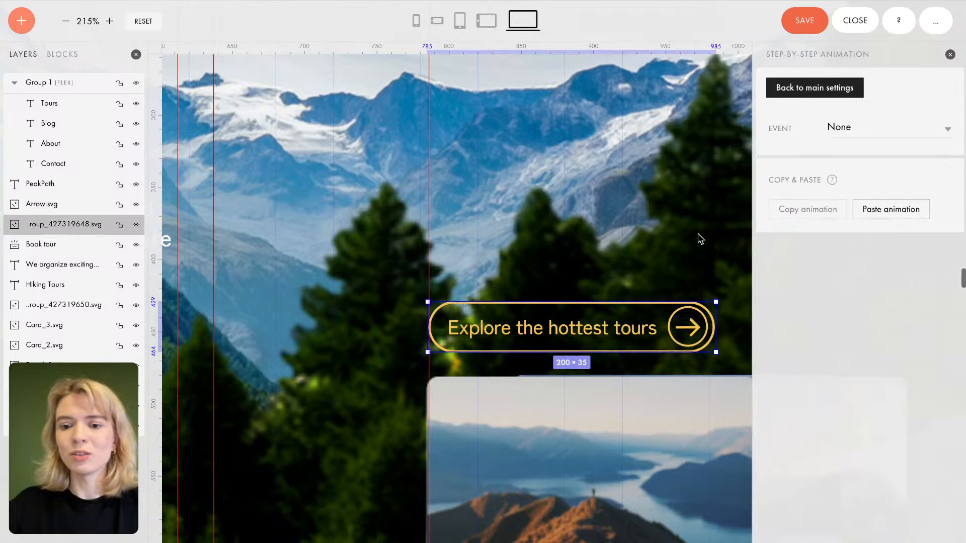
{"action": "left_click", "coordinate": [689, 328]}
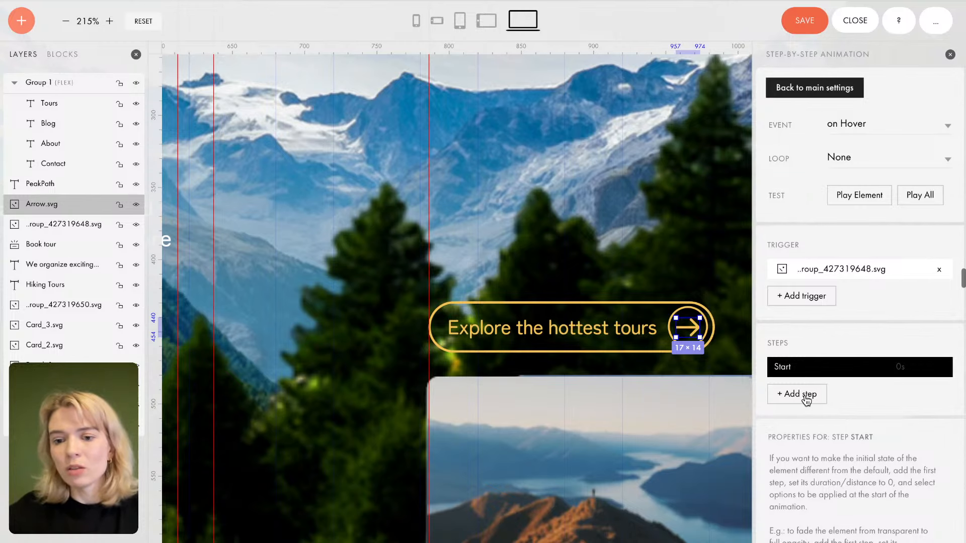
Step: Add a step to the arrow's hover animation and set its duration to 0.3 s
{"action": "scroll", "coordinate": [752, 344], "scroll_direction": "down", "scroll_amount": 1}
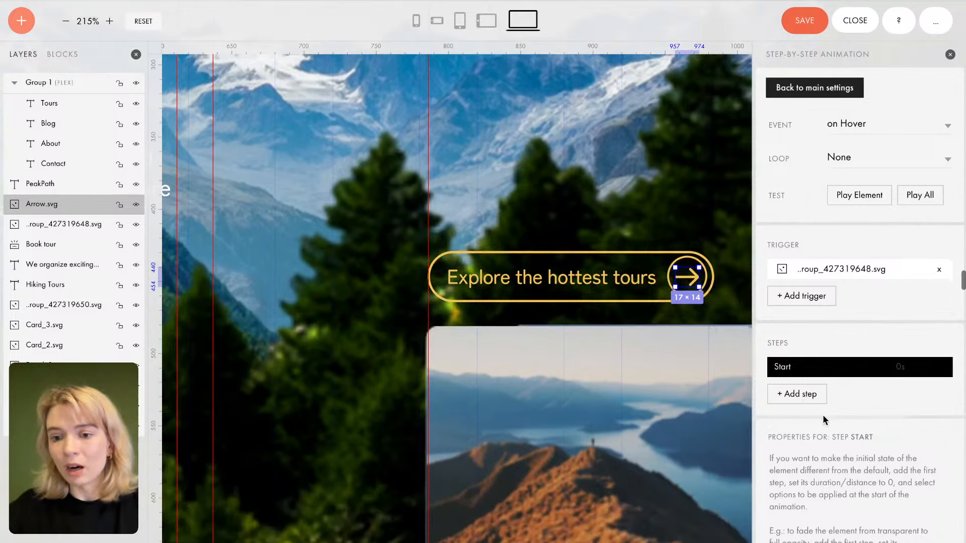
{"action": "left_click", "coordinate": [810, 395]}
{"action": "scroll", "coordinate": [811, 395], "scroll_direction": "down", "scroll_amount": 2}
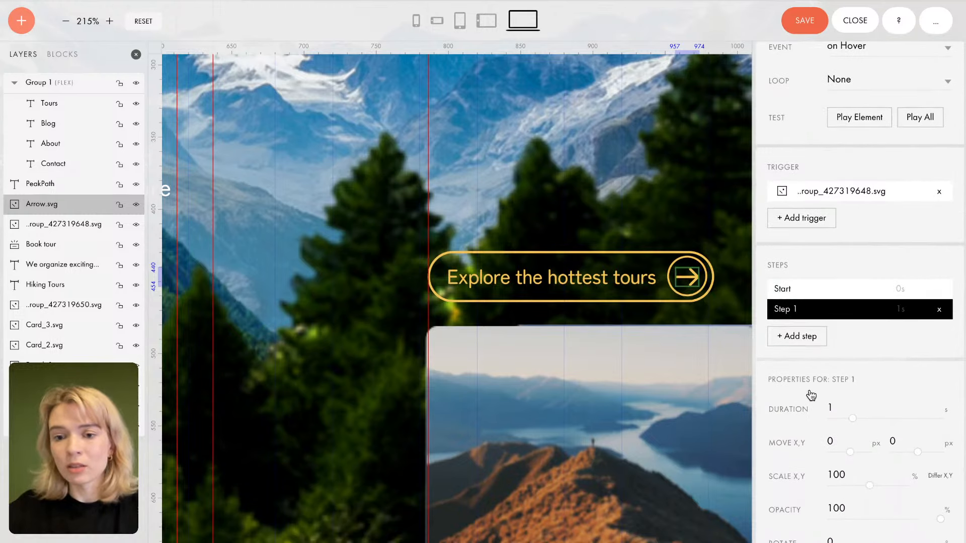
{"action": "scroll", "coordinate": [810, 391], "scroll_direction": "down", "scroll_amount": 2}
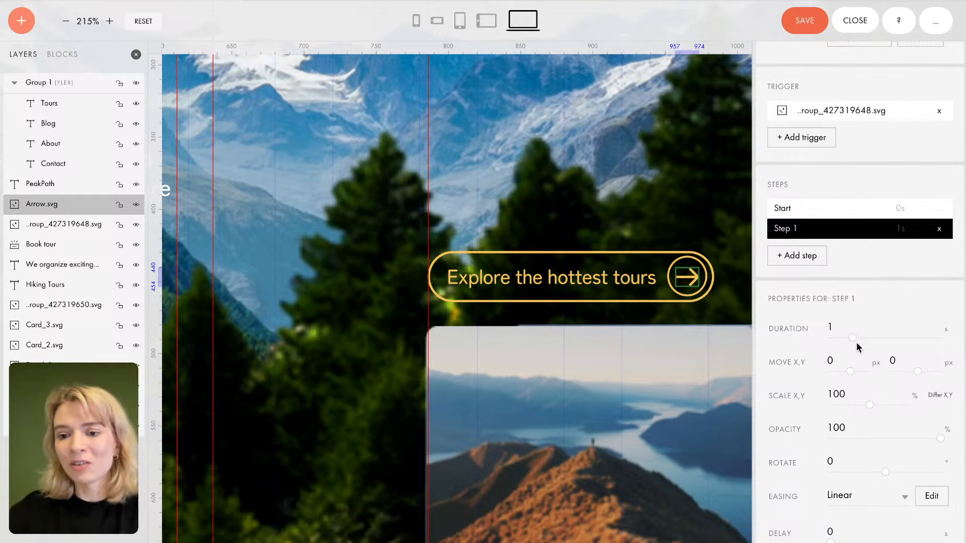
{"action": "left_click_drag", "start_coordinate": [854, 342], "coordinate": [842, 342]}
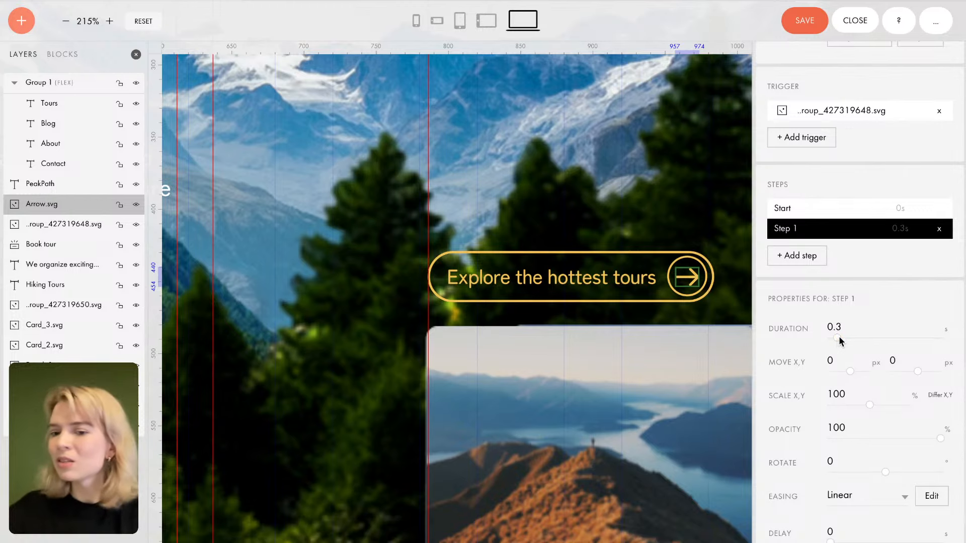
Step: Set the arrow's rotation to 45 degrees in Step 1 of the hover animation
{"action": "scroll", "coordinate": [839, 342], "scroll_direction": "down", "scroll_amount": 1}
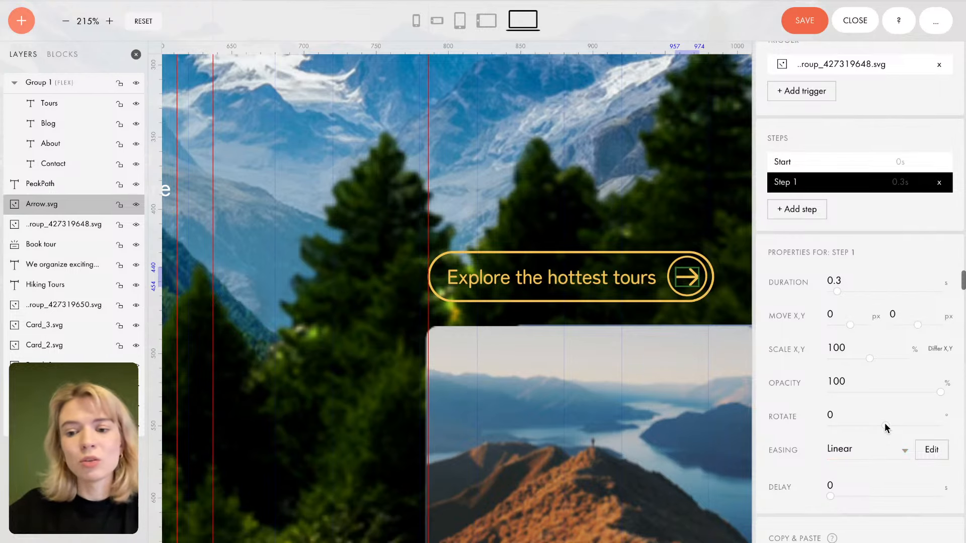
{"action": "left_click_drag", "start_coordinate": [885, 426], "coordinate": [892, 426]}
{"action": "left_click", "coordinate": [836, 416]}
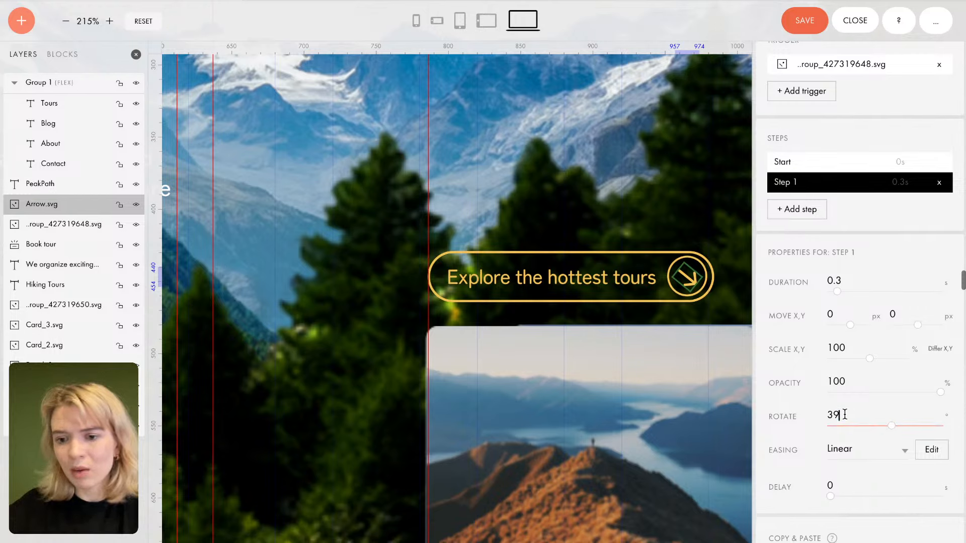
{"action": "double_click", "coordinate": [834, 416]}
{"action": "type", "text": "4"}
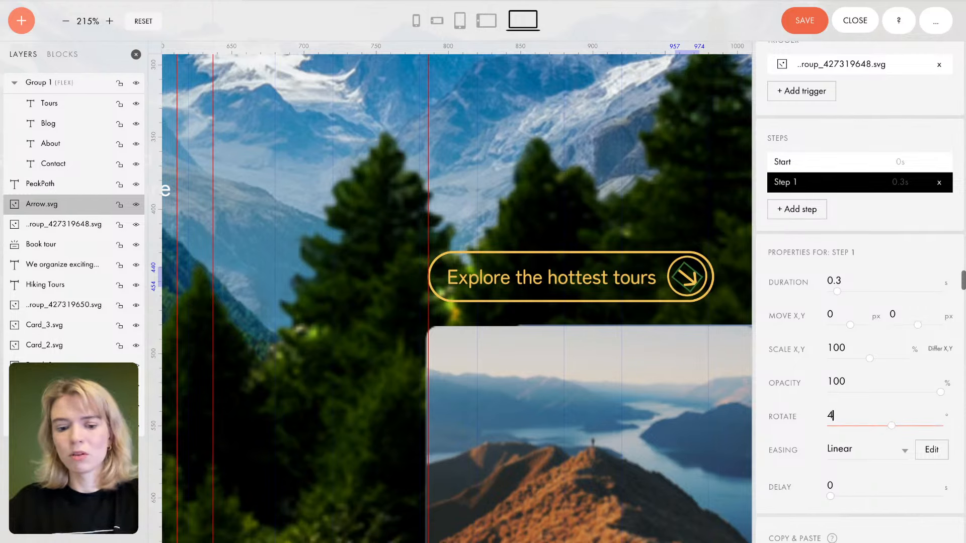
{"action": "type", "text": "5"}
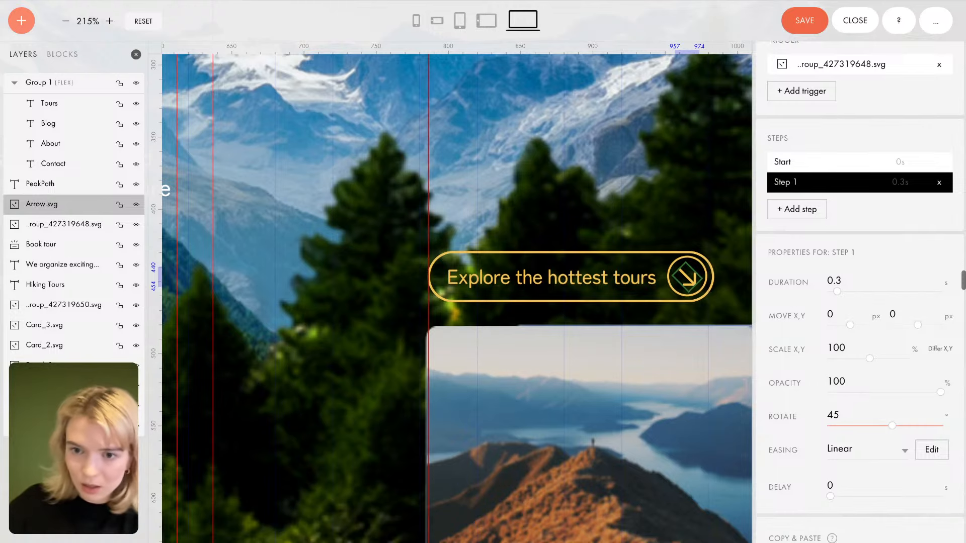
{"action": "key", "text": "Return"}
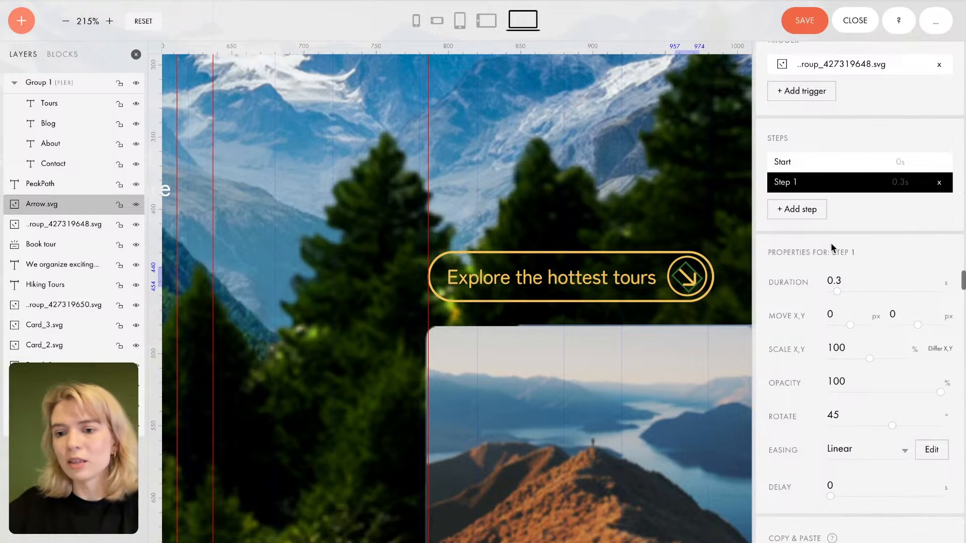
Step: Save the hero block, close the block editor, publish the page and open the published version
{"action": "left_click", "coordinate": [811, 21]}
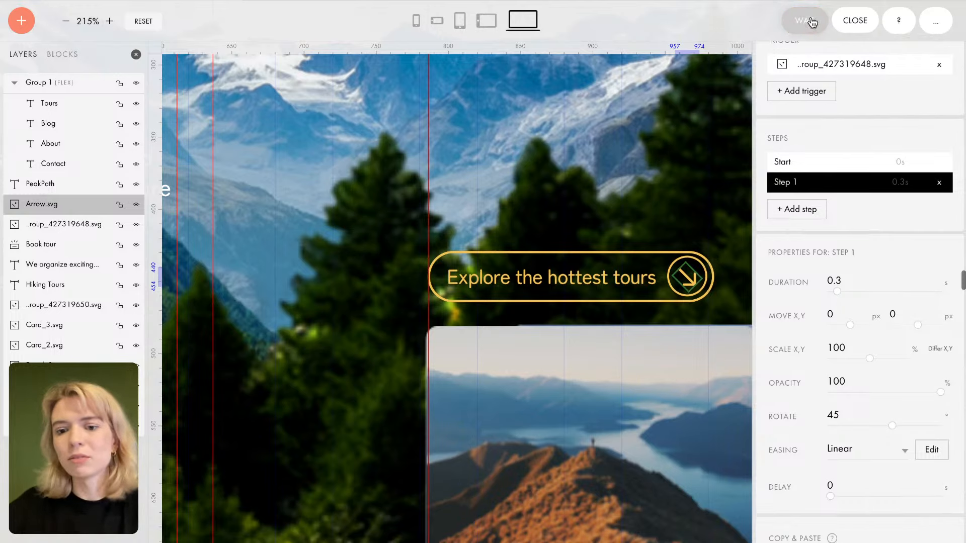
{"action": "scroll", "coordinate": [661, 251], "scroll_direction": "down", "scroll_amount": 1}
{"action": "scroll", "coordinate": [649, 244], "scroll_direction": "down", "scroll_amount": 1}
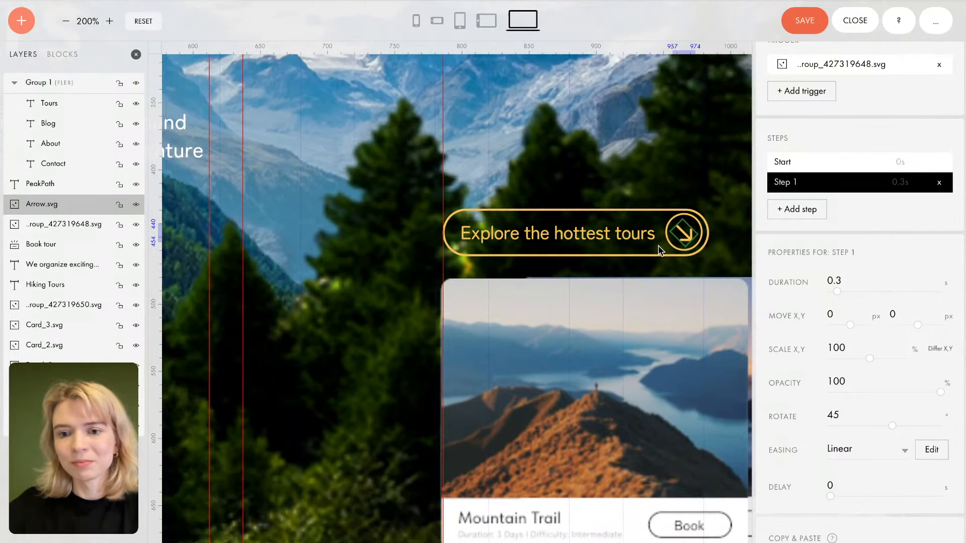
{"action": "left_click", "coordinate": [805, 30]}
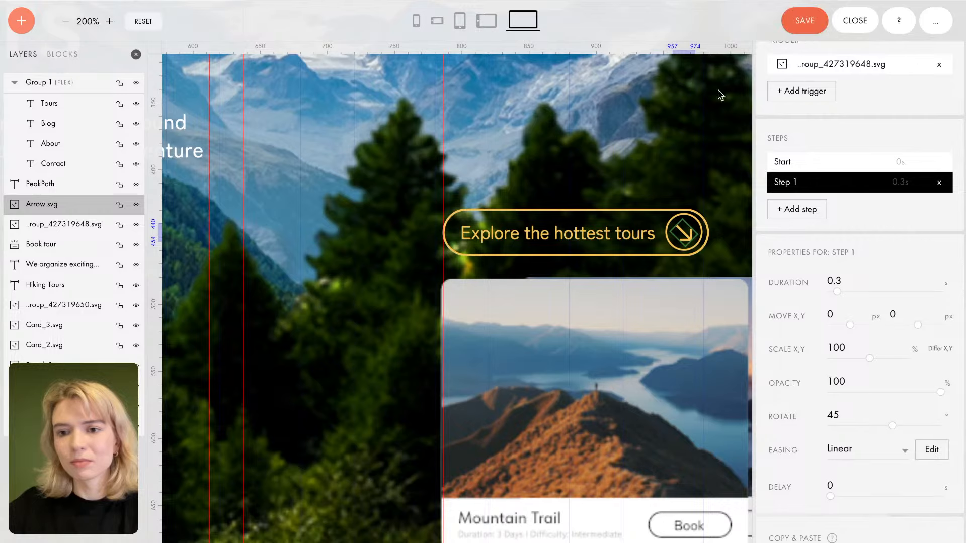
{"action": "left_click", "coordinate": [808, 22]}
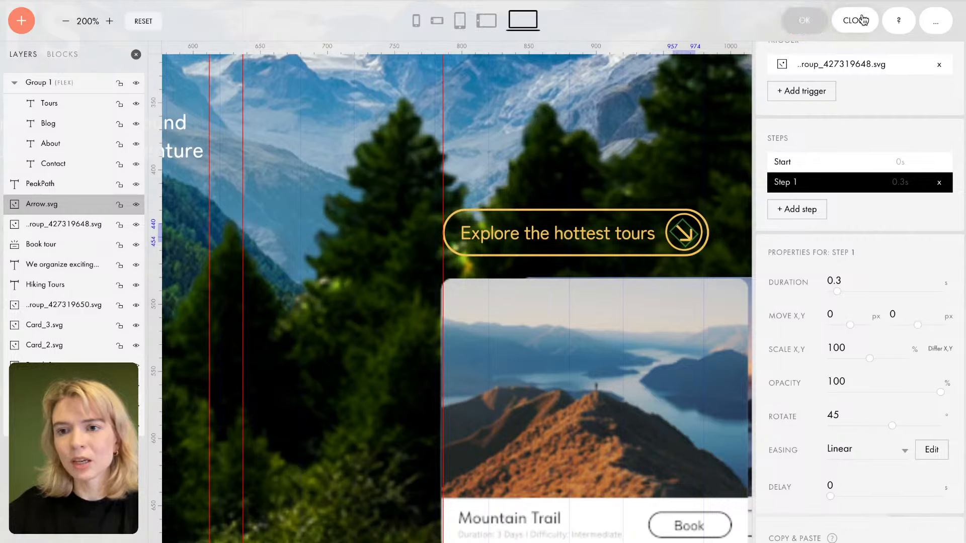
{"action": "left_click", "coordinate": [855, 20]}
{"action": "left_click", "coordinate": [805, 21]}
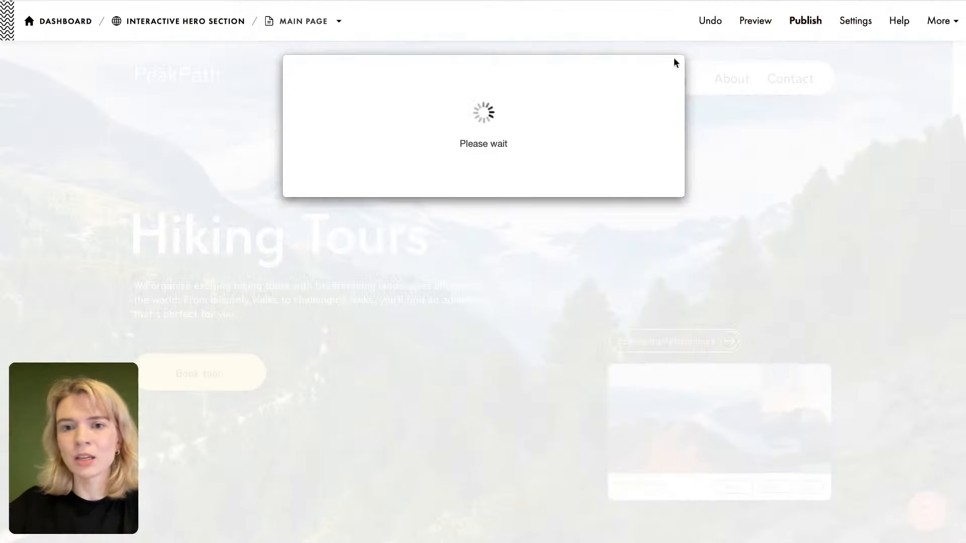
{"action": "left_click", "coordinate": [489, 225]}
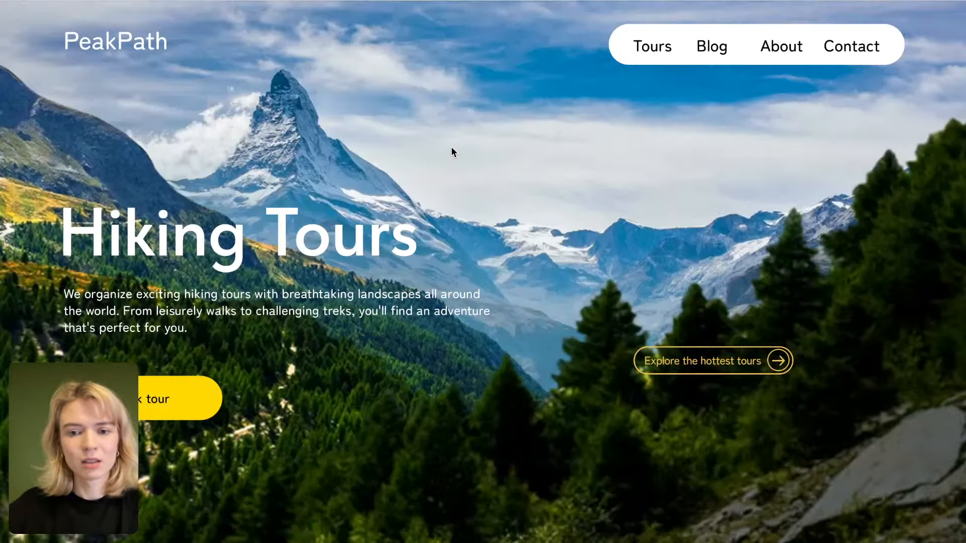
Step: Check the hero section on the published page and reload it to look for the tour cards
{"action": "scroll", "coordinate": [460, 156], "scroll_direction": "down", "scroll_amount": 1}
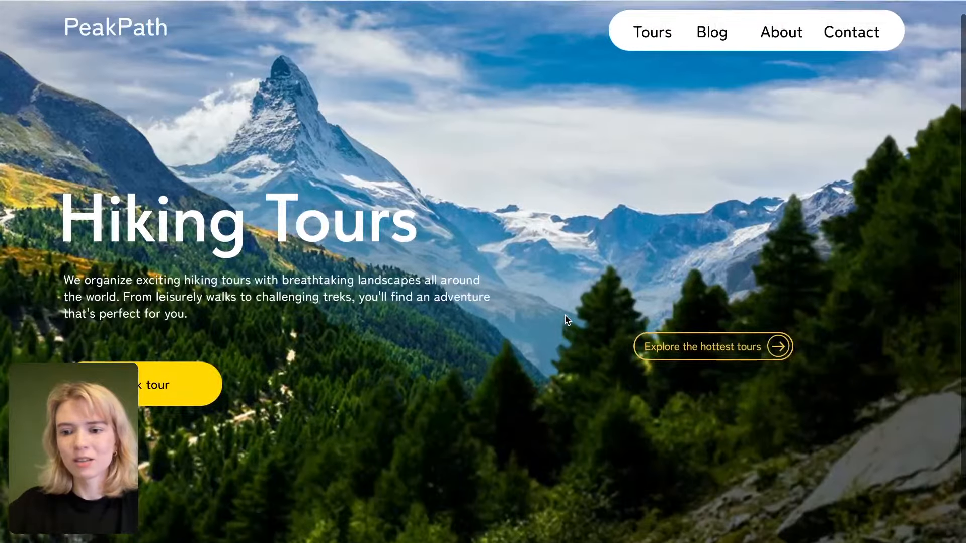
{"action": "scroll", "coordinate": [565, 315], "scroll_direction": "down", "scroll_amount": 1}
{"action": "scroll", "coordinate": [565, 316], "scroll_direction": "up", "scroll_amount": 1}
{"action": "scroll", "coordinate": [565, 320], "scroll_direction": "down", "scroll_amount": 1}
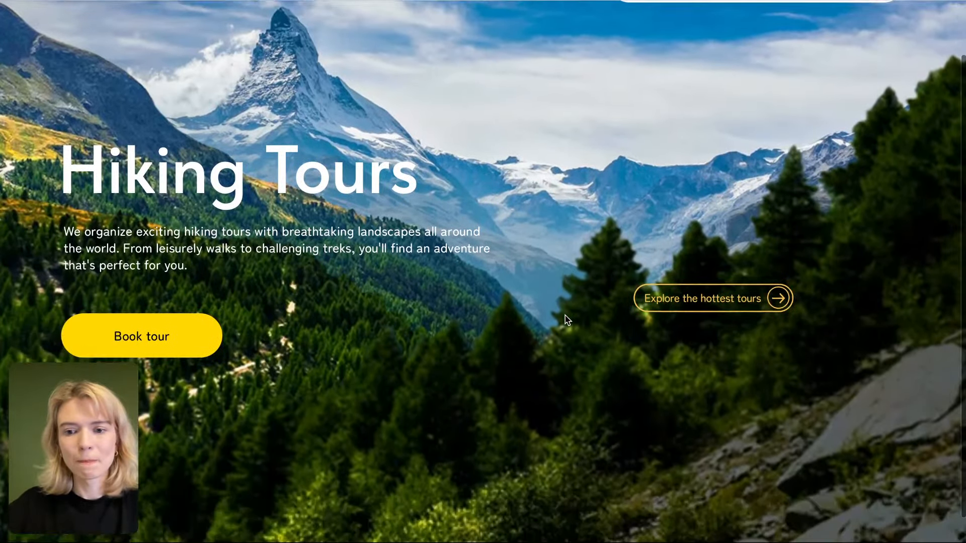
{"action": "scroll", "coordinate": [565, 320], "scroll_direction": "up", "scroll_amount": 1}
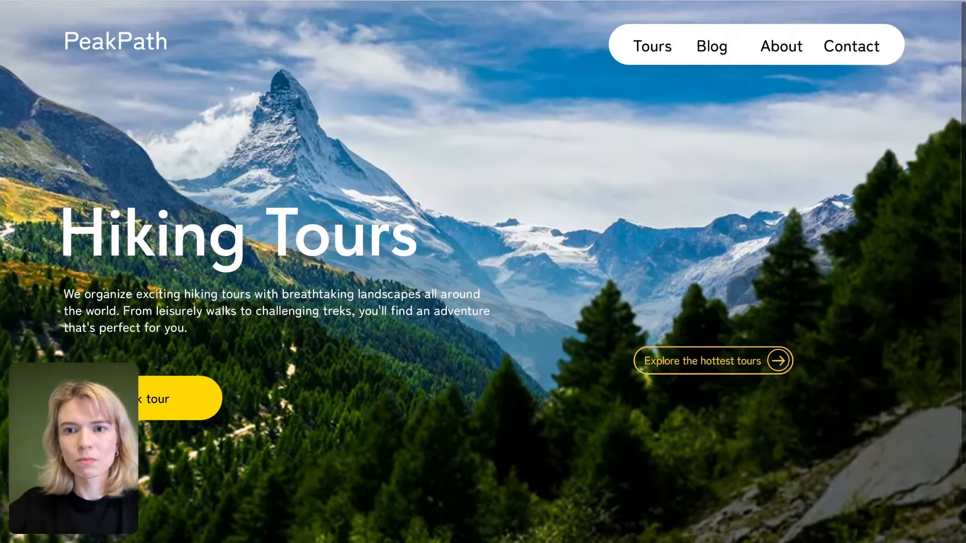
{"action": "key", "text": "super+r"}
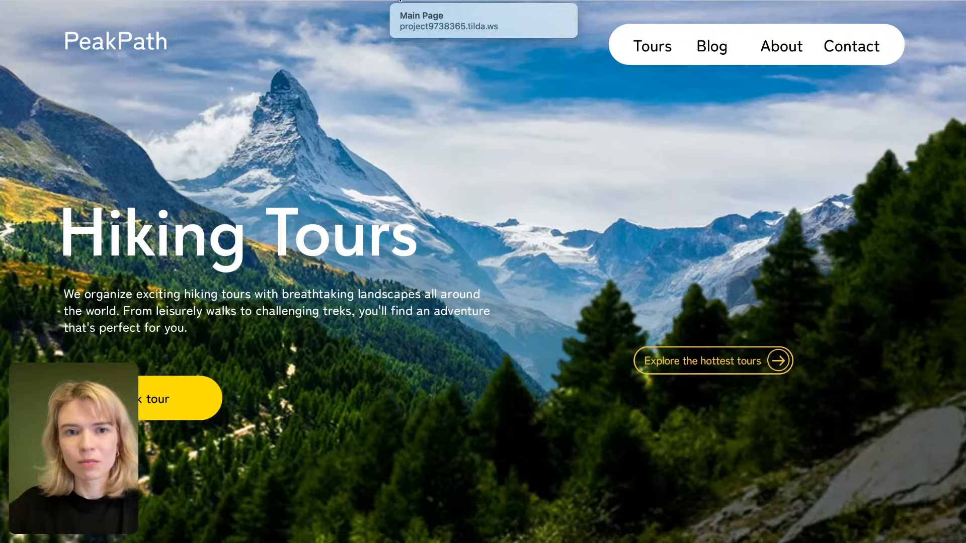
Step: Return to the page editor, dismiss the publishing message, publish the page again and open it
{"action": "left_click", "coordinate": [121, 8]}
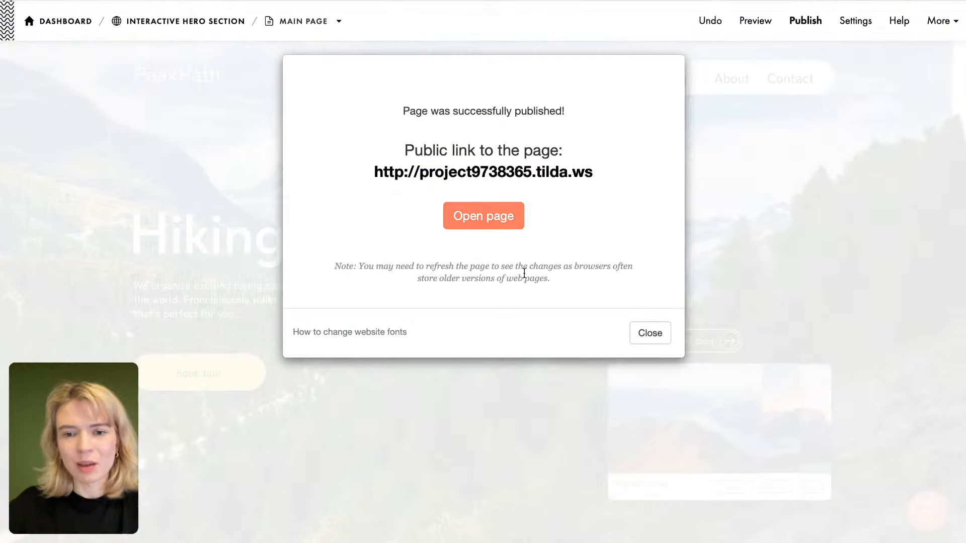
{"action": "left_click", "coordinate": [650, 333]}
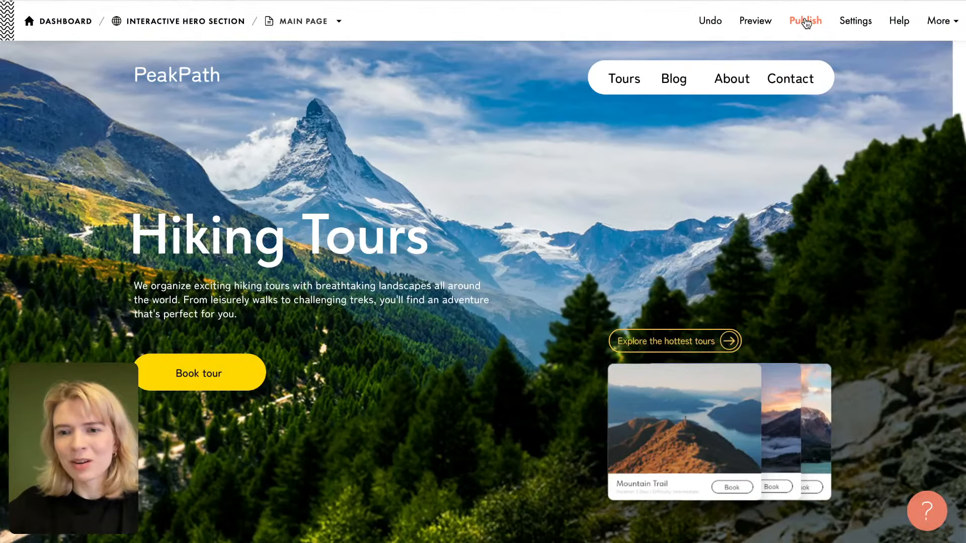
{"action": "left_click", "coordinate": [806, 21]}
{"action": "left_click", "coordinate": [494, 216]}
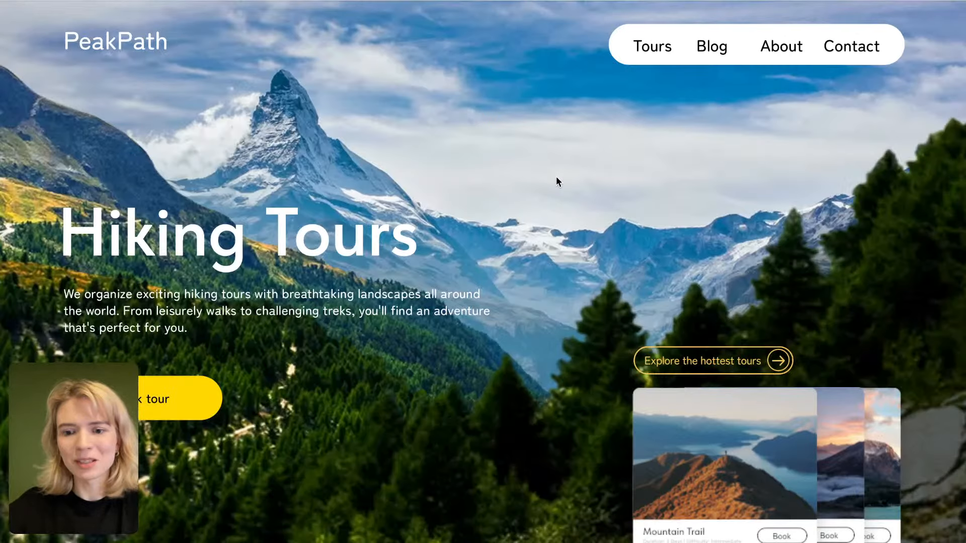
Step: Test the arrow's hover rotation and the card animation with the "Explore the hottest tours" button on the published page
{"action": "scroll", "coordinate": [559, 278], "scroll_direction": "down", "scroll_amount": 1}
{"action": "scroll", "coordinate": [559, 279], "scroll_direction": "up", "scroll_amount": 1}
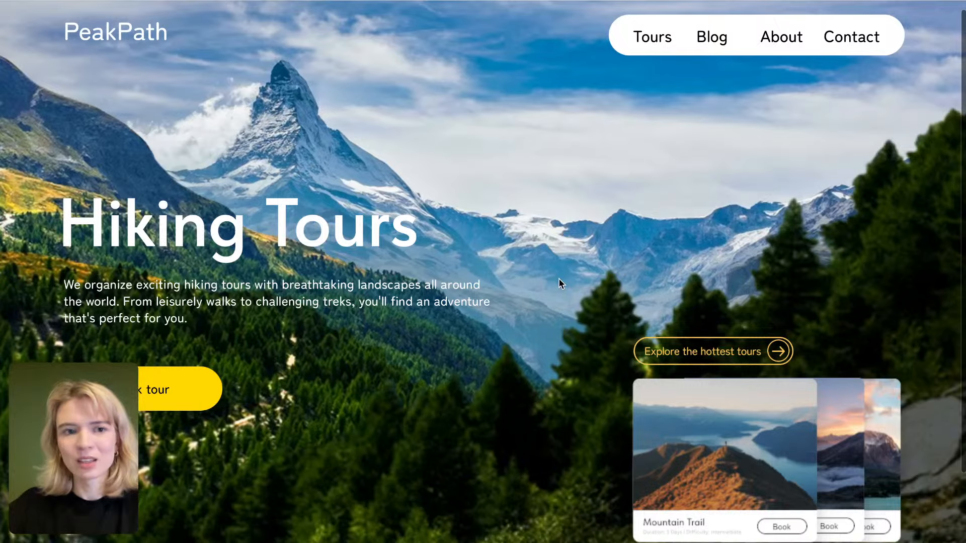
{"action": "scroll", "coordinate": [559, 279], "scroll_direction": "down", "scroll_amount": 1}
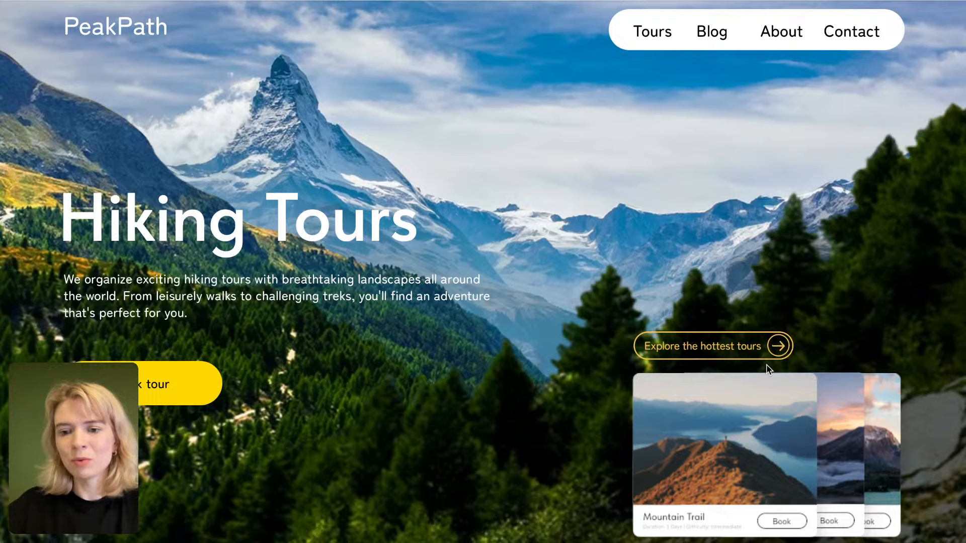
{"action": "left_click", "coordinate": [742, 351]}
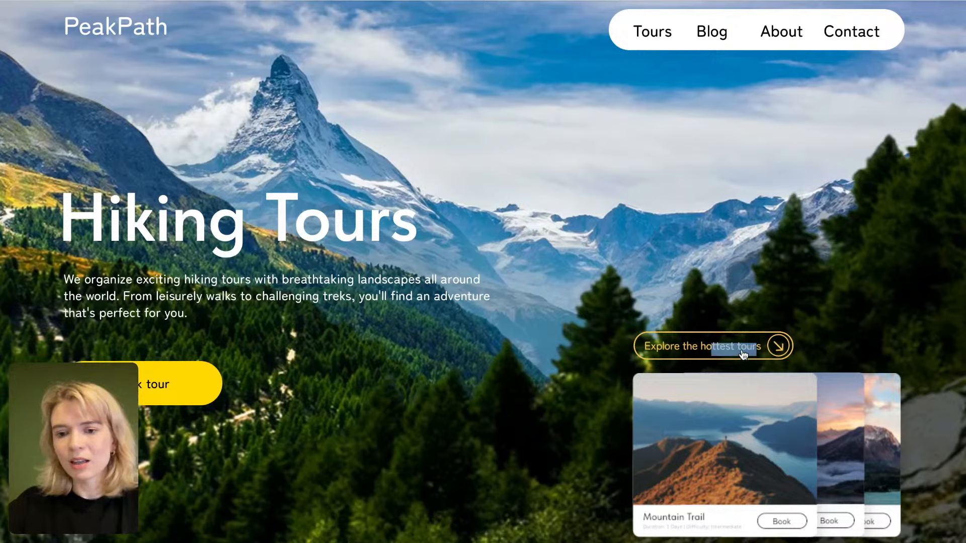
{"action": "double_click", "coordinate": [708, 351]}
{"action": "left_click", "coordinate": [737, 342]}
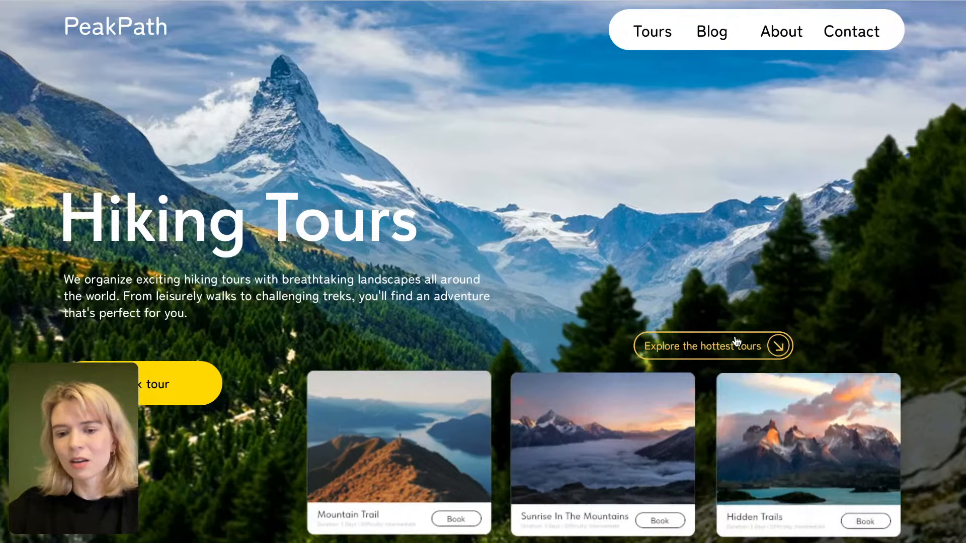
Step: Test collapsing and spreading the tour cards again with the "Explore the hottest tours" button on the published page
{"action": "left_click", "coordinate": [736, 342]}
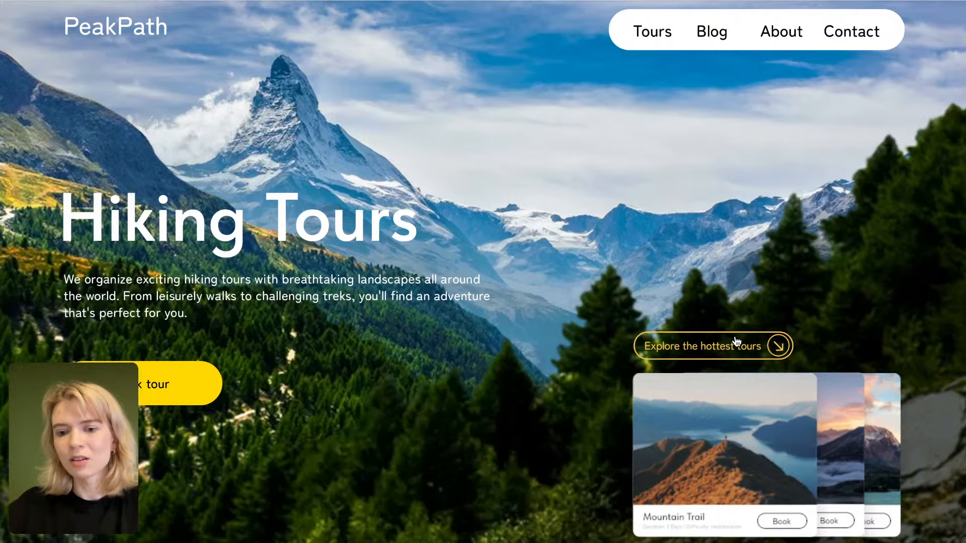
{"action": "left_click", "coordinate": [736, 343]}
{"action": "left_click", "coordinate": [736, 342]}
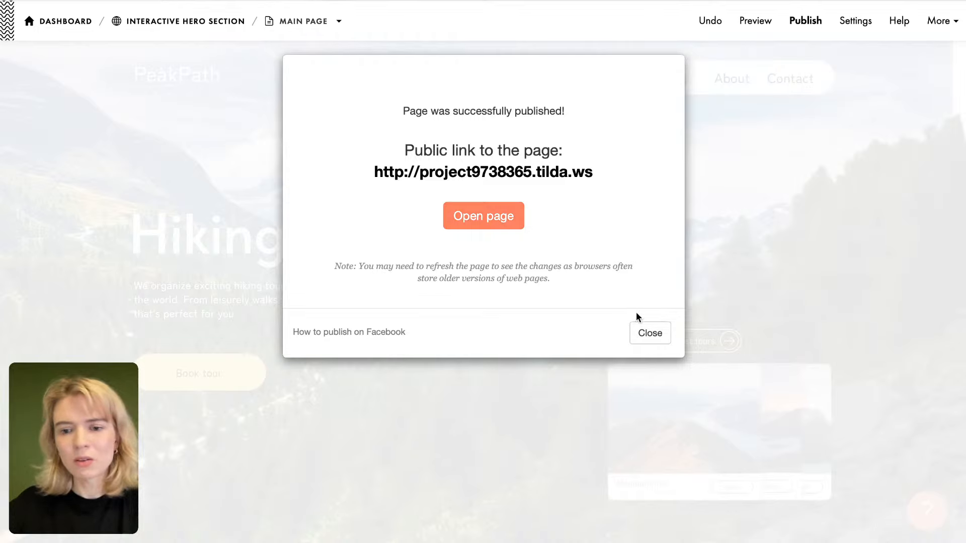
Step: Dismiss the publishing message in the page editor and look over the hero block and the area beneath it
{"action": "left_click", "coordinate": [650, 332]}
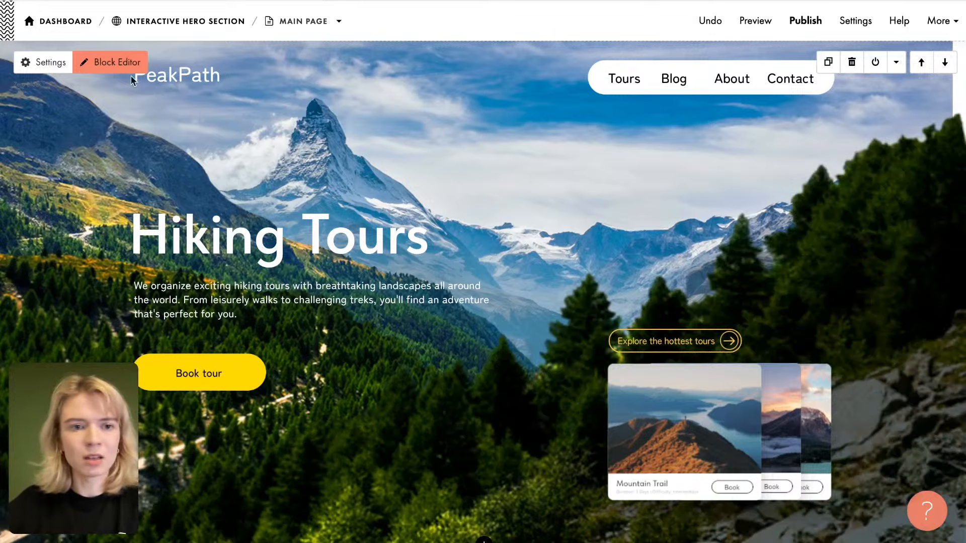
{"action": "scroll", "coordinate": [344, 310], "scroll_direction": "down", "scroll_amount": 2}
{"action": "scroll", "coordinate": [345, 316], "scroll_direction": "up", "scroll_amount": 2}
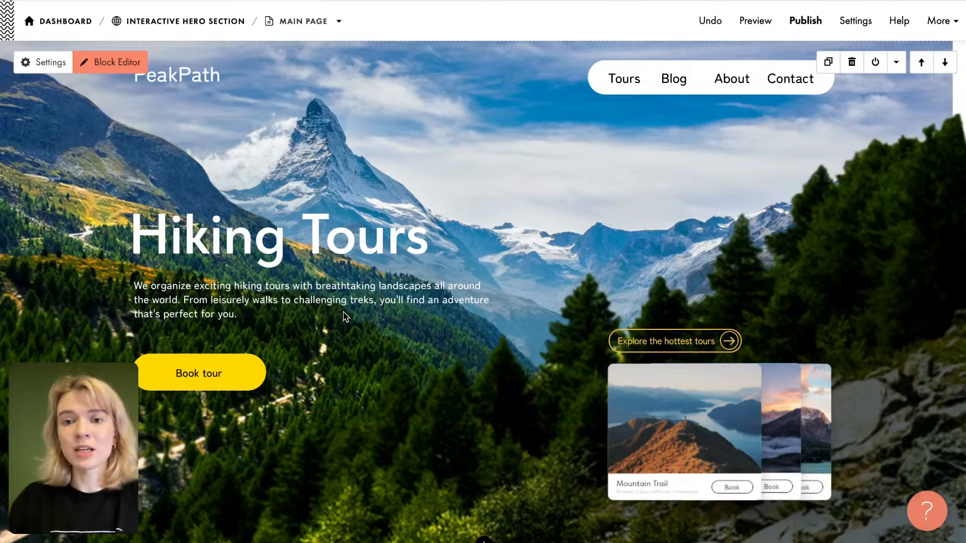
{"action": "scroll", "coordinate": [453, 301], "scroll_direction": "down", "scroll_amount": 2}
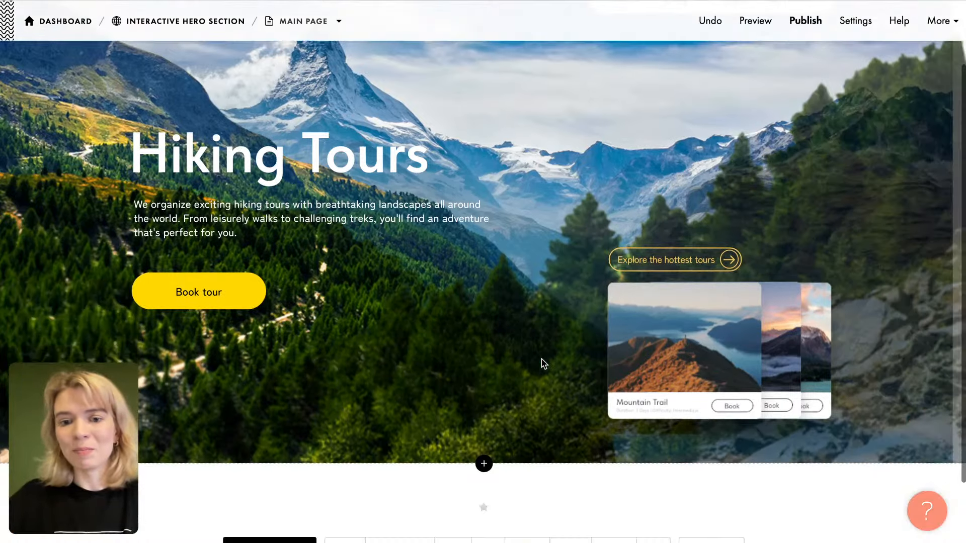
{"action": "scroll", "coordinate": [487, 441], "scroll_direction": "down", "scroll_amount": 1}
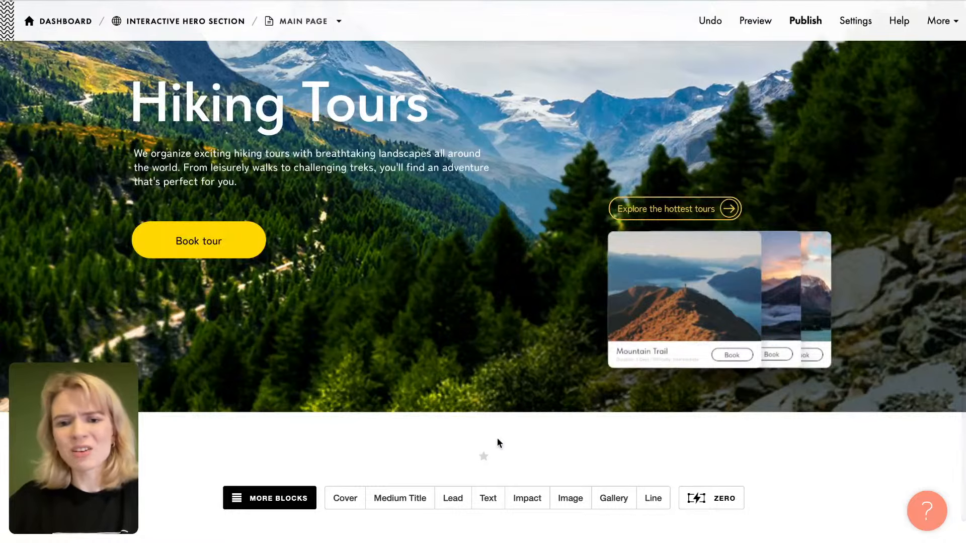
{"action": "mouse_move", "coordinate": [486, 414]}
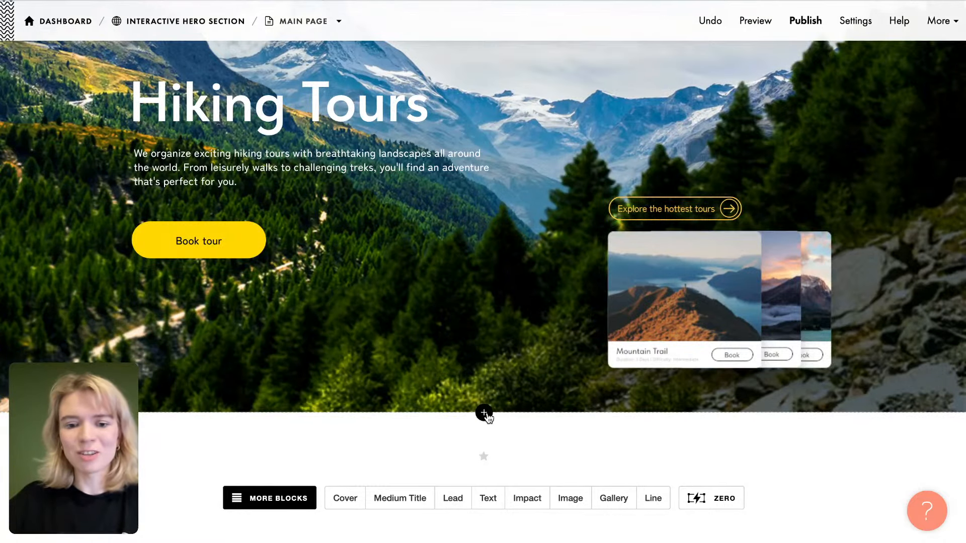
{"action": "scroll", "coordinate": [487, 415], "scroll_direction": "down", "scroll_amount": 1}
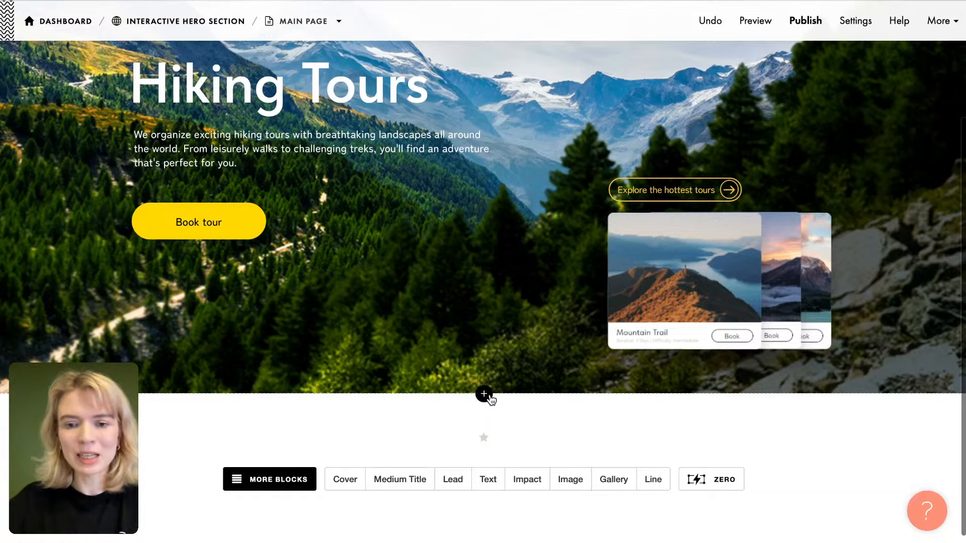
{"action": "scroll", "coordinate": [491, 399], "scroll_direction": "up", "scroll_amount": 3}
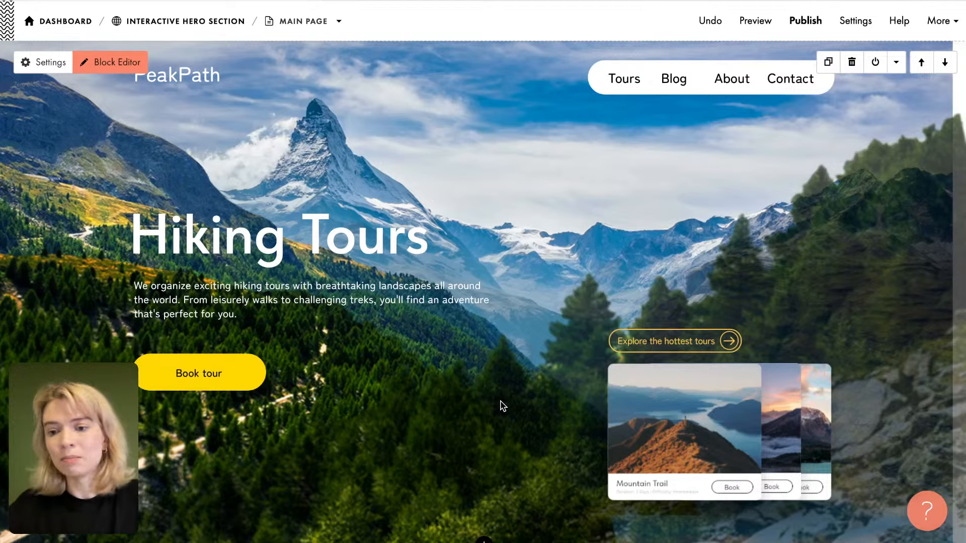
Step: Open the block library for the spot beneath the hero block and browse its Image blocks
{"action": "scroll", "coordinate": [502, 406], "scroll_direction": "down", "scroll_amount": 2}
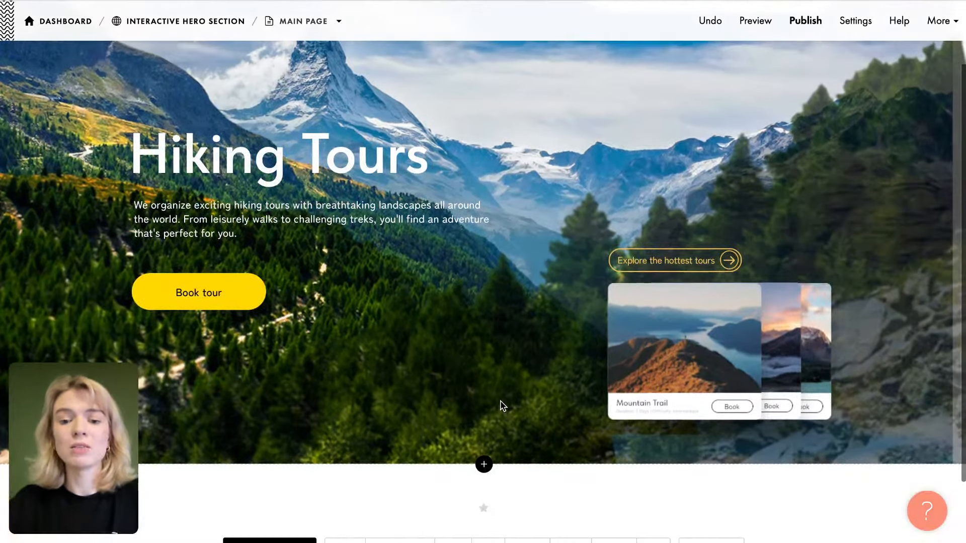
{"action": "scroll", "coordinate": [501, 405], "scroll_direction": "down", "scroll_amount": 2}
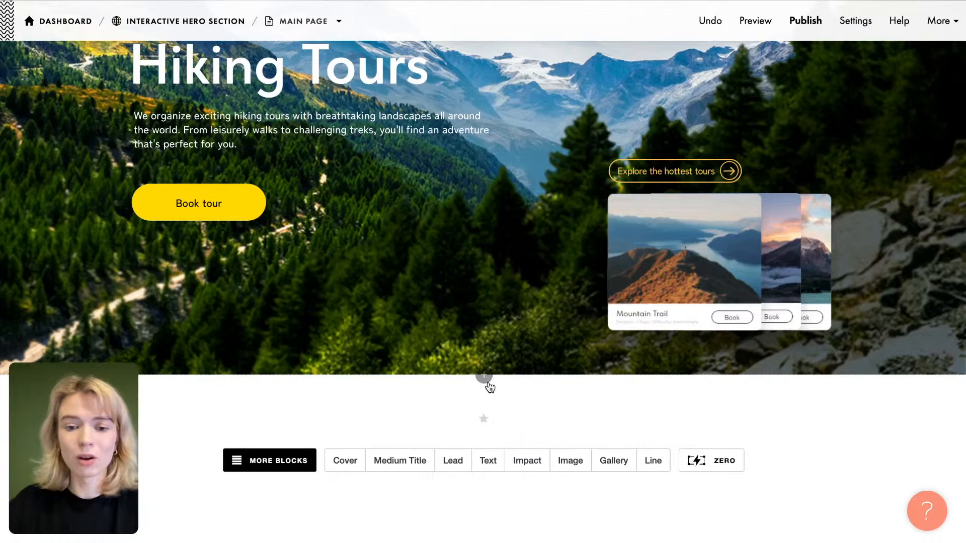
{"action": "mouse_move", "coordinate": [487, 382]}
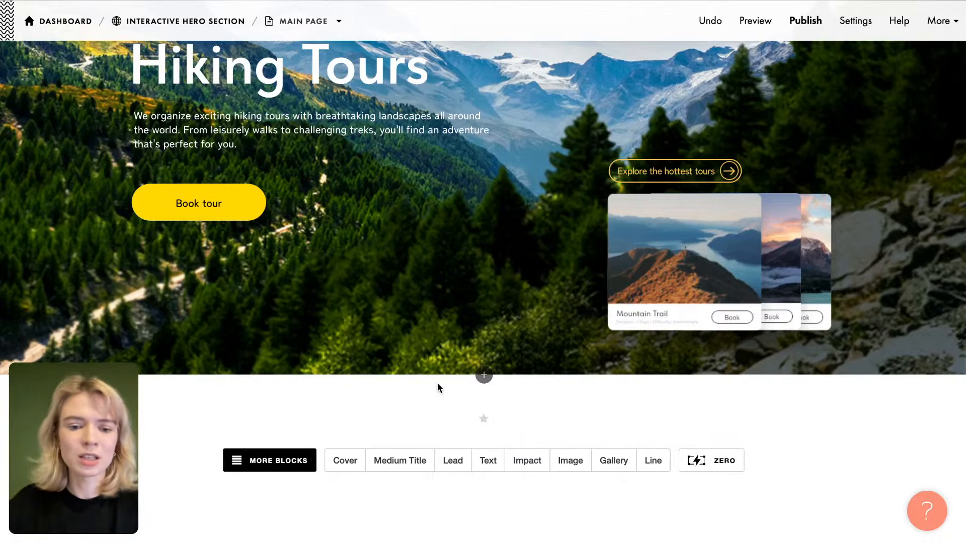
{"action": "left_click", "coordinate": [485, 376]}
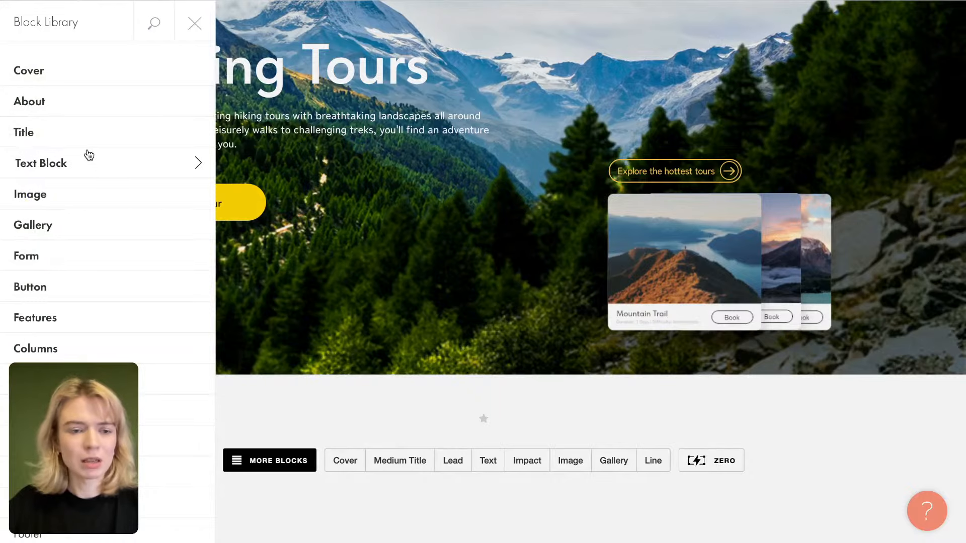
{"action": "left_click", "coordinate": [76, 195]}
{"action": "scroll", "coordinate": [330, 315], "scroll_direction": "down", "scroll_amount": 12}
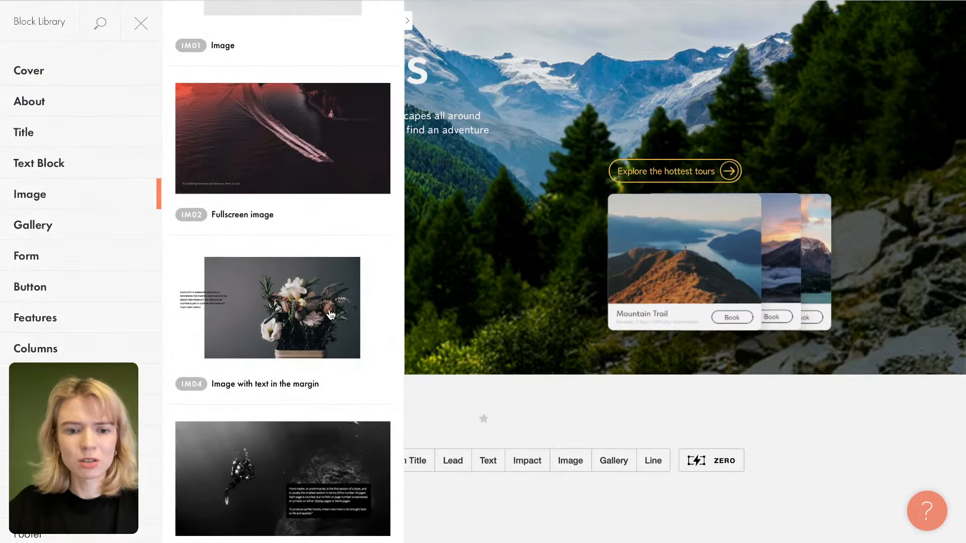
{"action": "scroll", "coordinate": [330, 316], "scroll_direction": "down", "scroll_amount": 10}
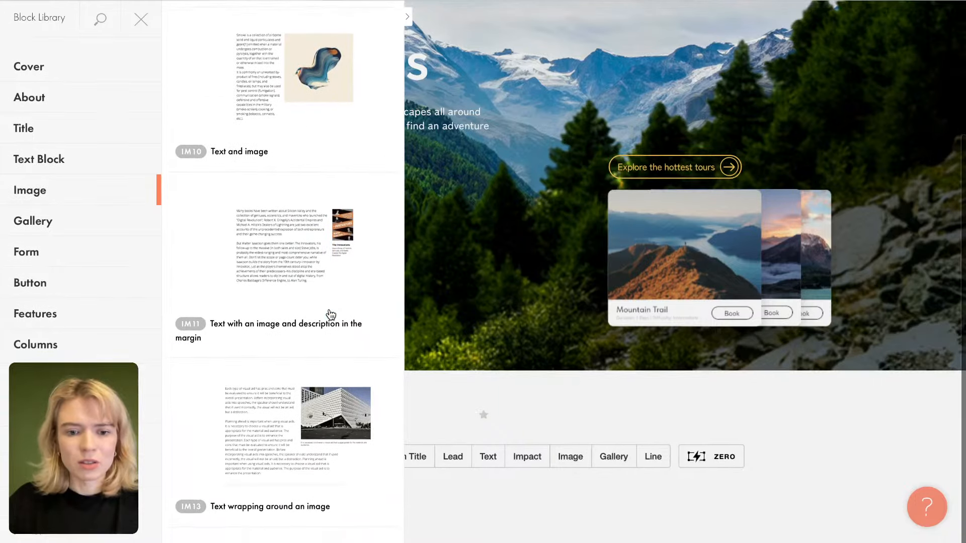
{"action": "scroll", "coordinate": [276, 199], "scroll_direction": "up", "scroll_amount": 2}
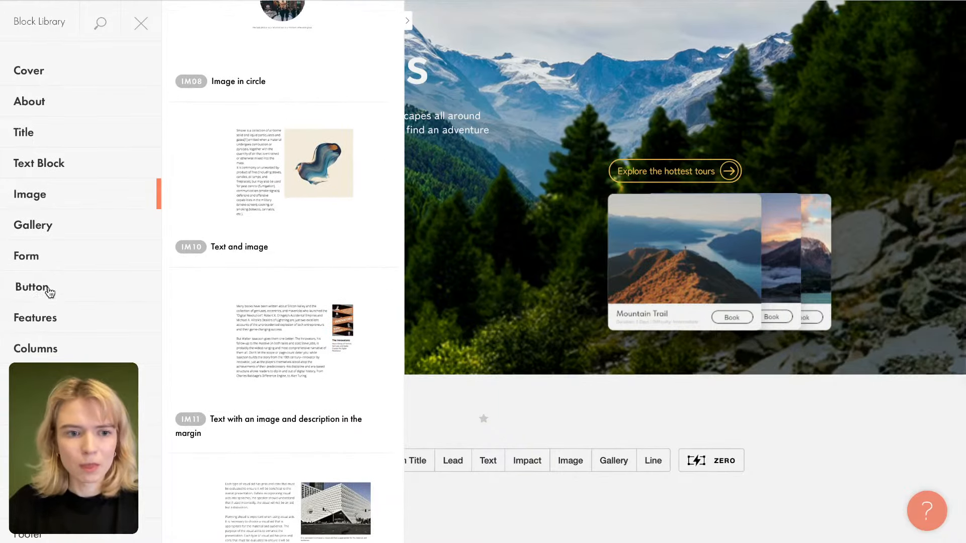
Step: Add the AB603 "Image and text card in two columns" block from the About category beneath the hero block
{"action": "left_click", "coordinate": [48, 104]}
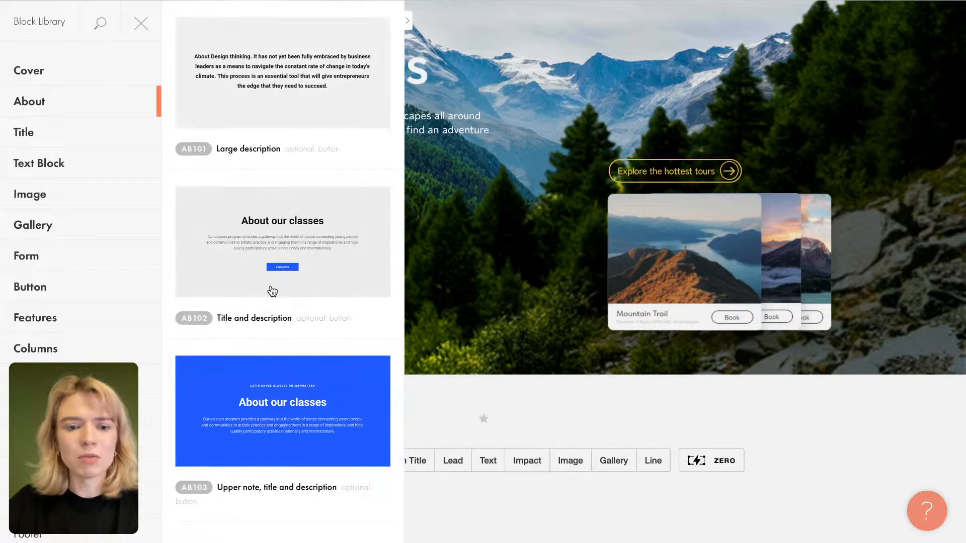
{"action": "scroll", "coordinate": [272, 289], "scroll_direction": "down", "scroll_amount": 15}
{"action": "scroll", "coordinate": [271, 291], "scroll_direction": "down", "scroll_amount": 20}
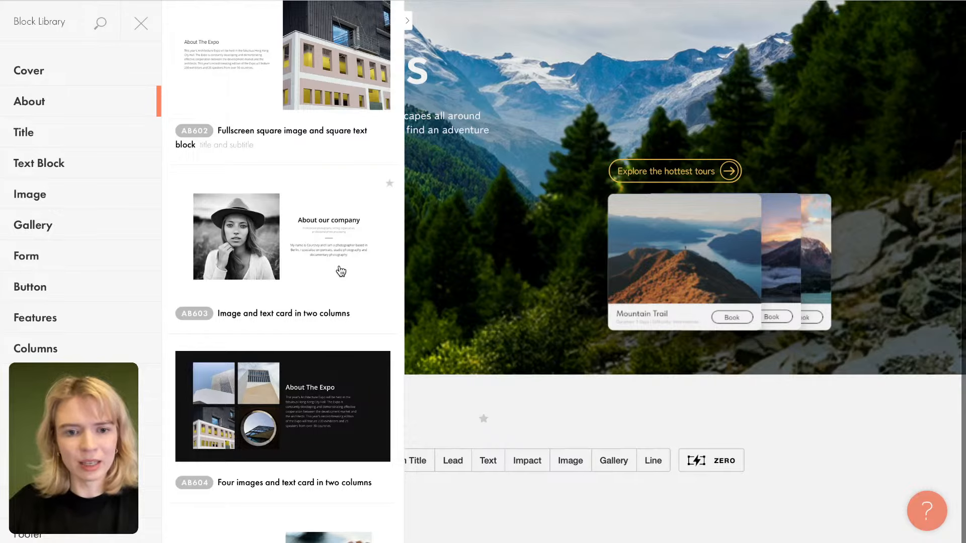
{"action": "left_click", "coordinate": [356, 267]}
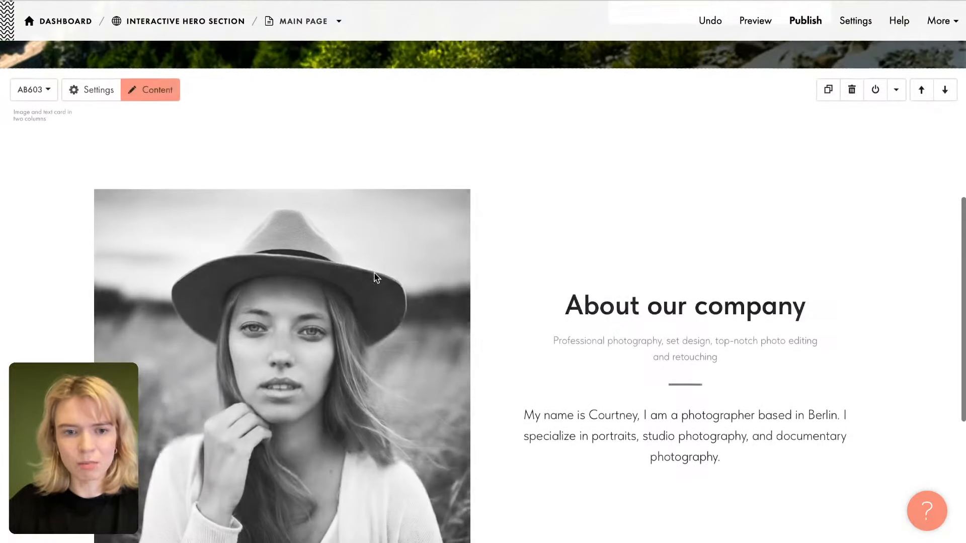
{"action": "scroll", "coordinate": [396, 302], "scroll_direction": "down", "scroll_amount": 2}
{"action": "scroll", "coordinate": [397, 302], "scroll_direction": "up", "scroll_amount": 2}
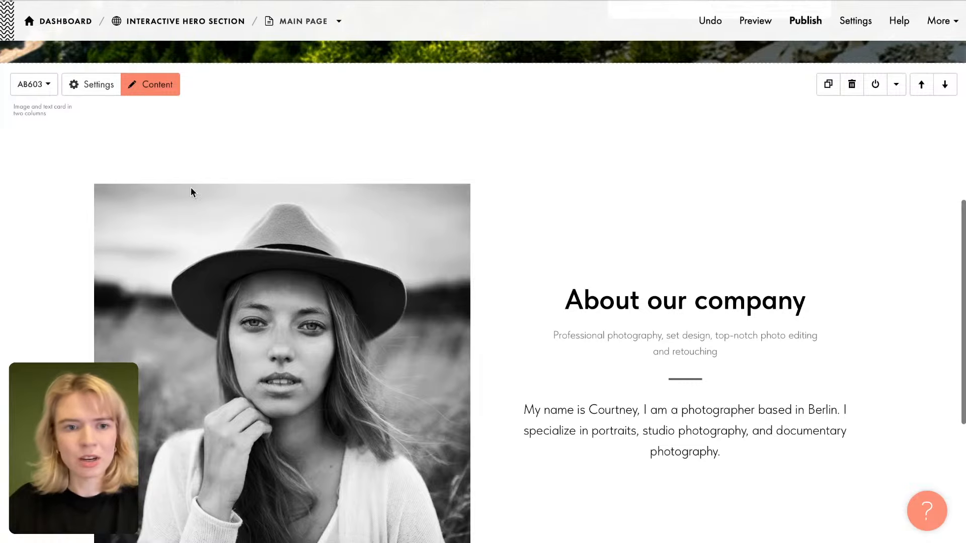
Step: Replace the portrait in the About block with the 864×491 mountain PNG from the Hero Section folder
{"action": "left_click", "coordinate": [278, 316]}
{"action": "left_click", "coordinate": [450, 281]}
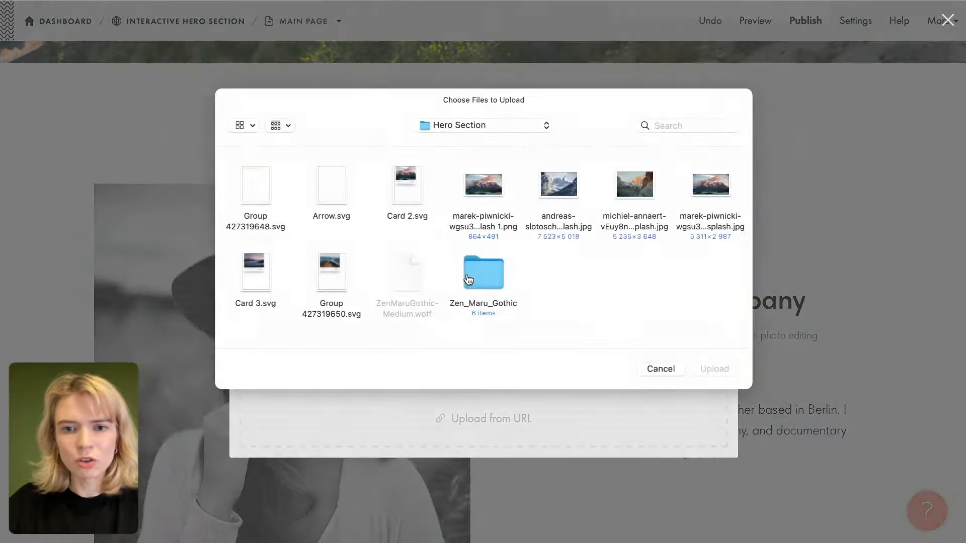
{"action": "left_click", "coordinate": [490, 198]}
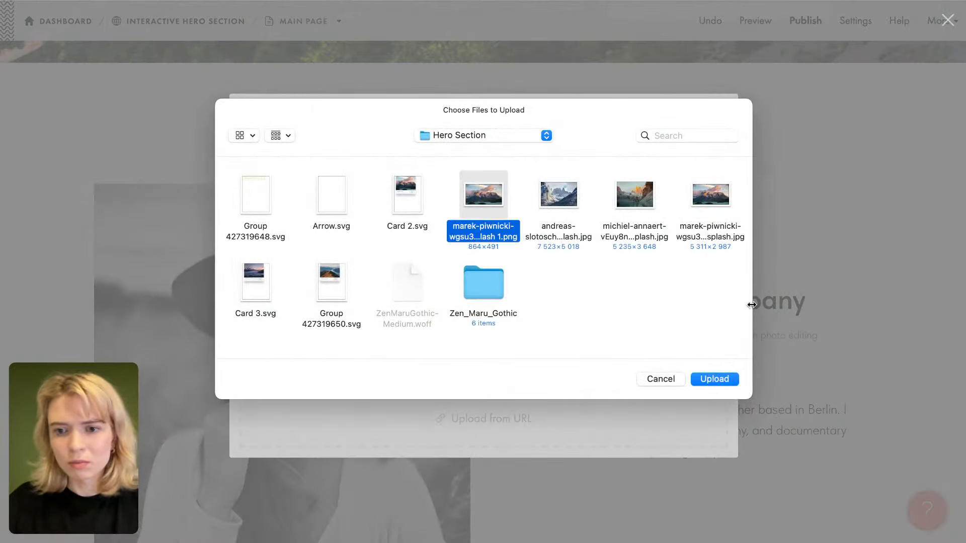
{"action": "left_click", "coordinate": [729, 379]}
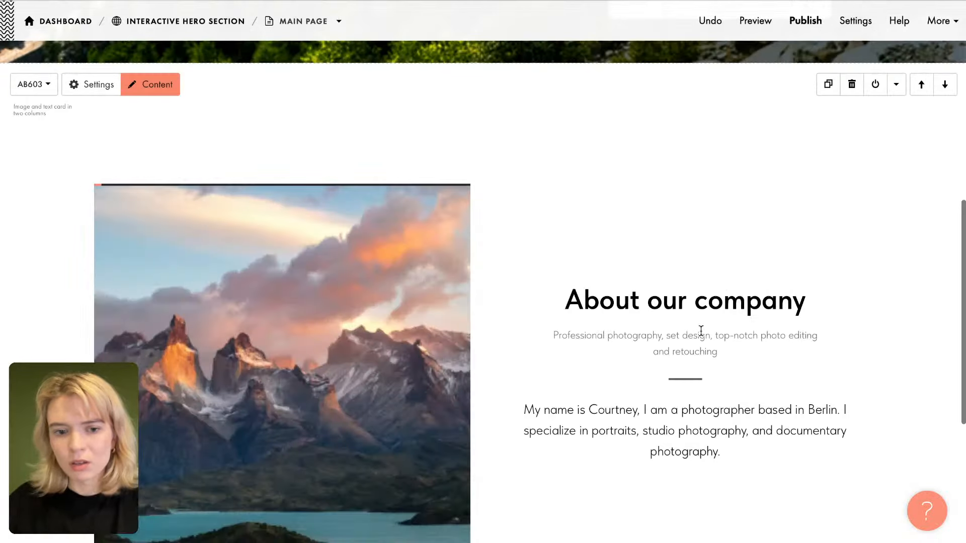
{"action": "scroll", "coordinate": [611, 262], "scroll_direction": "down", "scroll_amount": 1}
{"action": "scroll", "coordinate": [611, 263], "scroll_direction": "up", "scroll_amount": 1}
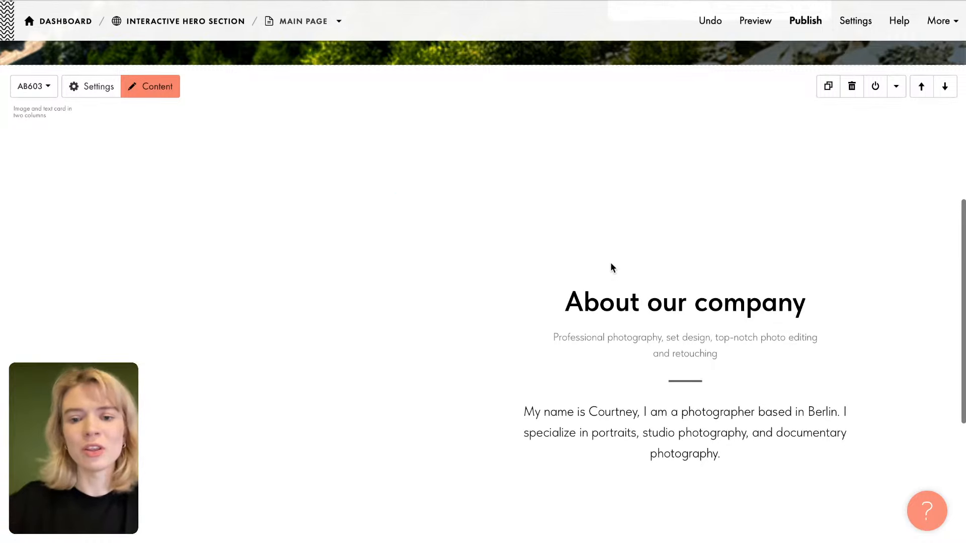
Step: Select the whole description paragraph under "About our company", deselect it, and view the block's additional actions
{"action": "scroll", "coordinate": [611, 263], "scroll_direction": "down", "scroll_amount": 1}
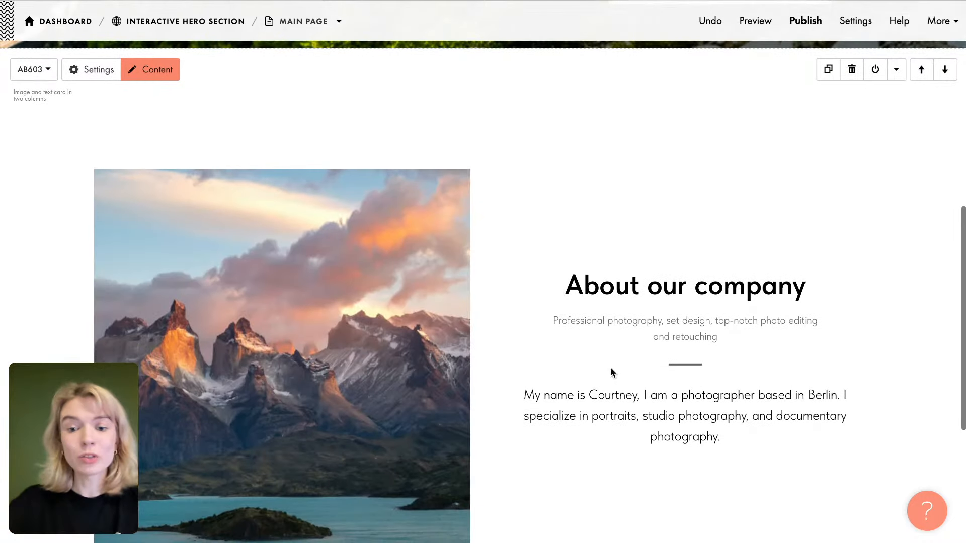
{"action": "left_click", "coordinate": [597, 395]}
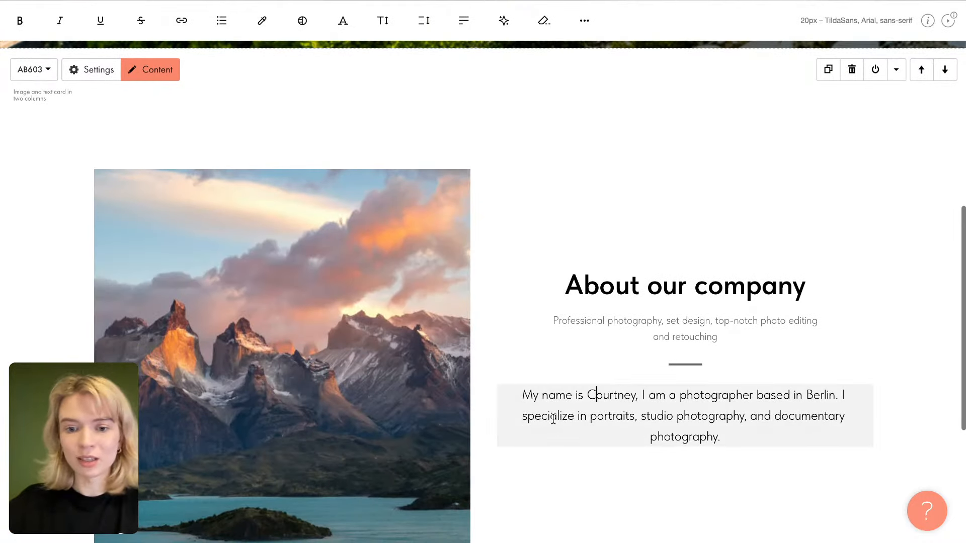
{"action": "left_click_drag", "start_coordinate": [522, 395], "coordinate": [752, 430]}
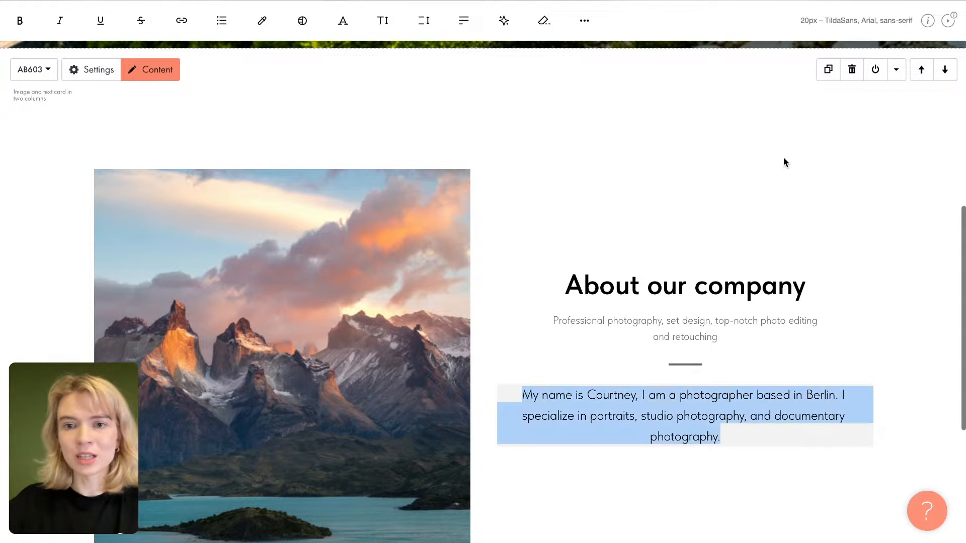
{"action": "left_click", "coordinate": [729, 180]}
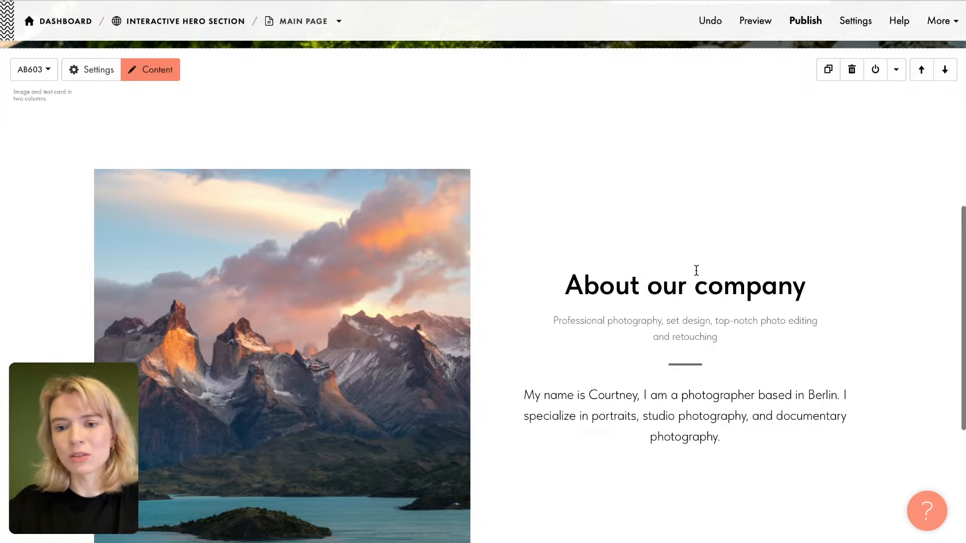
{"action": "left_click", "coordinate": [896, 70]}
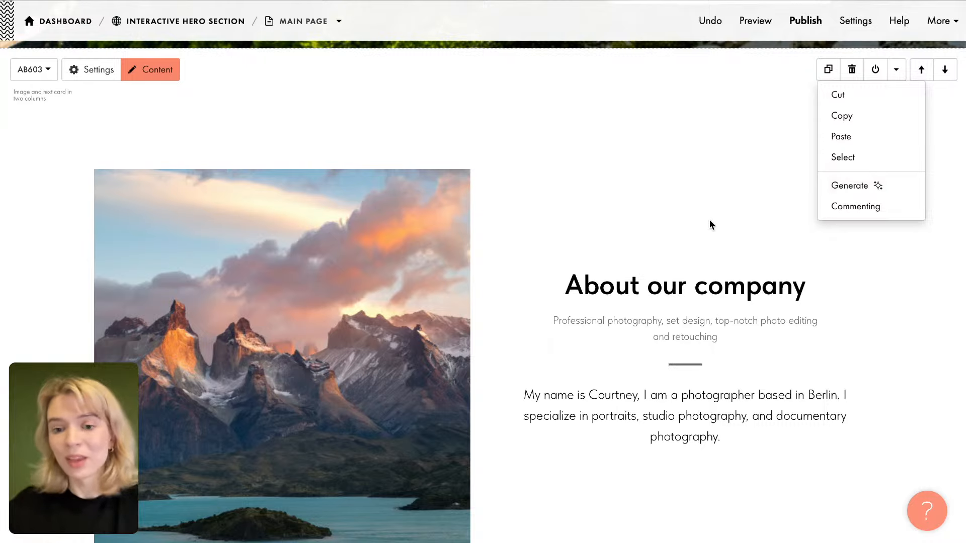
Step: Look over the page from the hero section down to the new About block
{"action": "scroll", "coordinate": [709, 224], "scroll_direction": "up", "scroll_amount": 3}
{"action": "scroll", "coordinate": [710, 222], "scroll_direction": "up", "scroll_amount": 5}
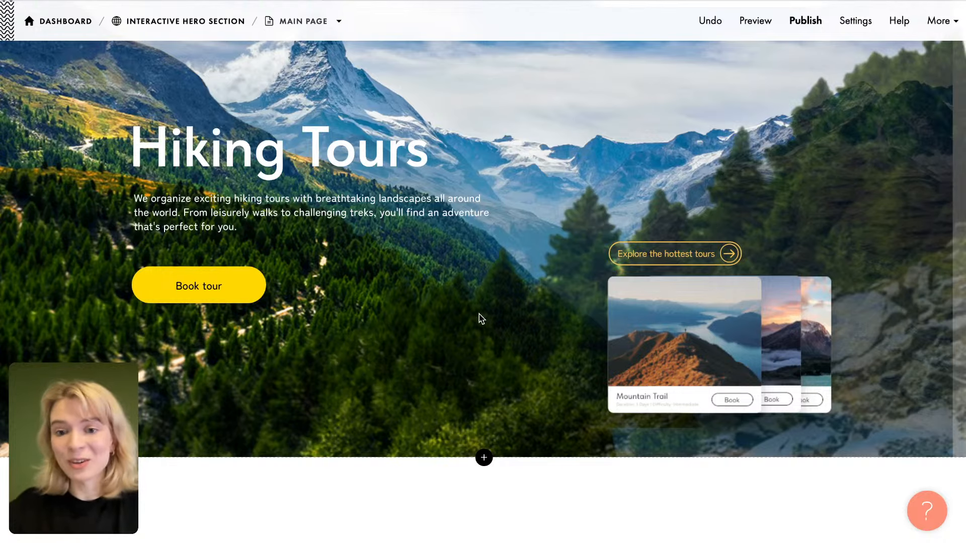
{"action": "scroll", "coordinate": [482, 319], "scroll_direction": "up", "scroll_amount": 1}
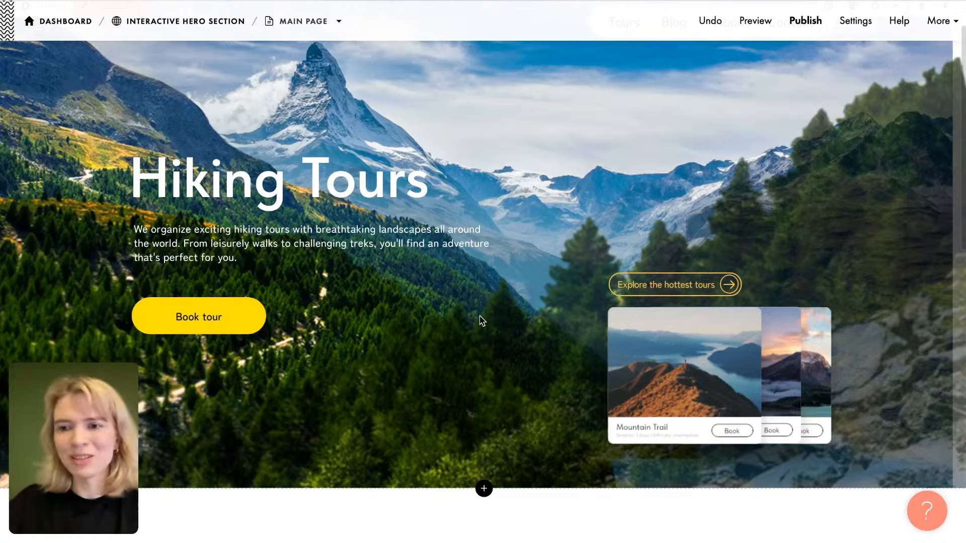
{"action": "scroll", "coordinate": [481, 321], "scroll_direction": "up", "scroll_amount": 2}
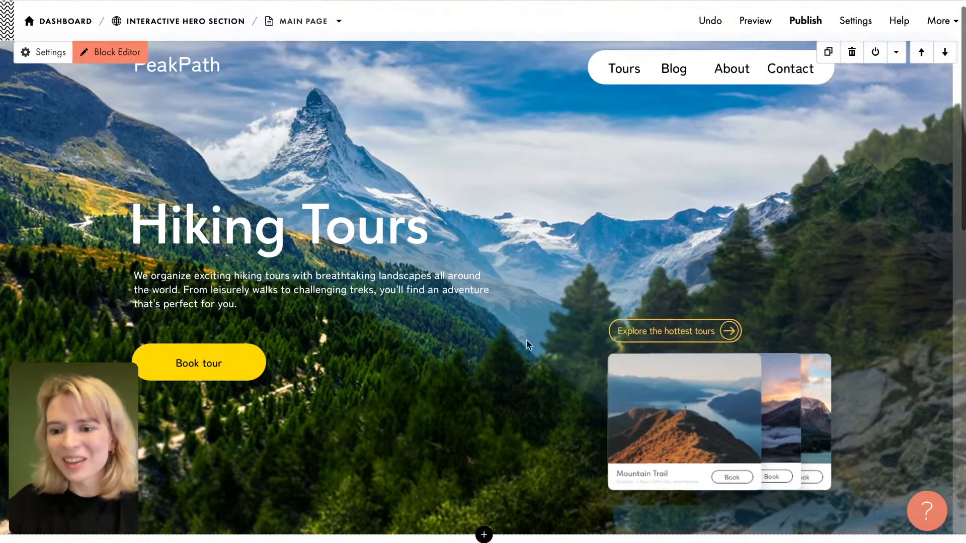
{"action": "scroll", "coordinate": [560, 338], "scroll_direction": "down", "scroll_amount": 2}
{"action": "scroll", "coordinate": [561, 338], "scroll_direction": "up", "scroll_amount": 2}
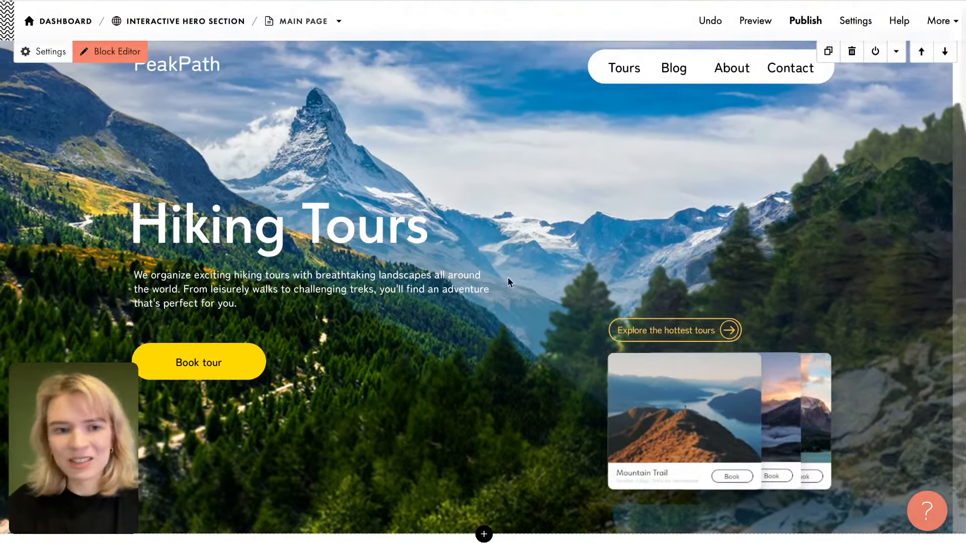
{"action": "scroll", "coordinate": [365, 322], "scroll_direction": "down", "scroll_amount": 4}
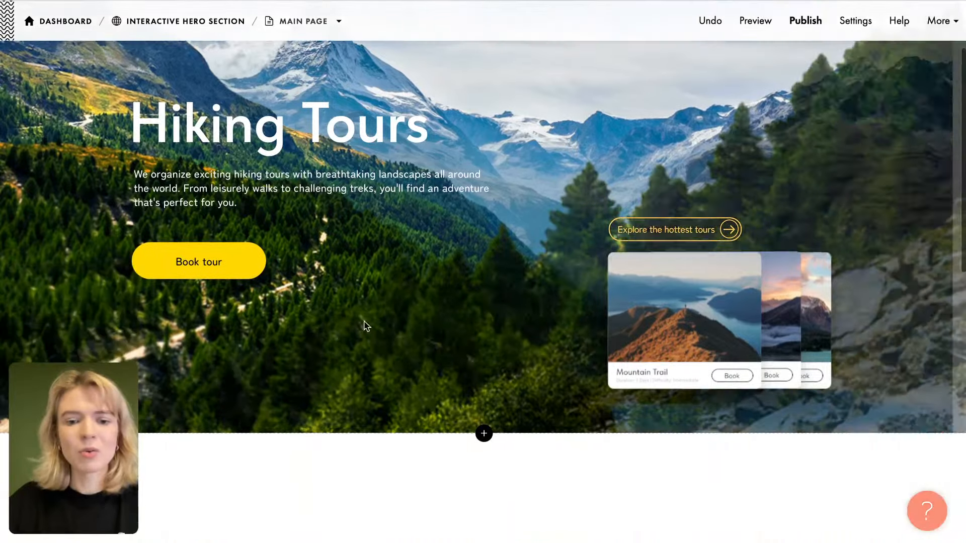
{"action": "scroll", "coordinate": [373, 342], "scroll_direction": "down", "scroll_amount": 10}
{"action": "scroll", "coordinate": [373, 345], "scroll_direction": "up", "scroll_amount": 2}
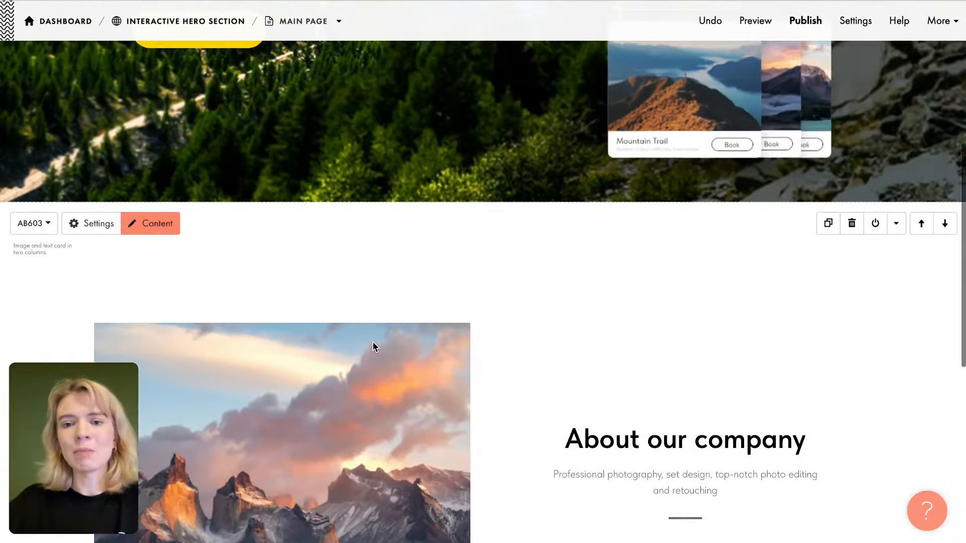
Step: Open the hiking-tours hero section in the block editor
{"action": "scroll", "coordinate": [372, 342], "scroll_direction": "up", "scroll_amount": 2}
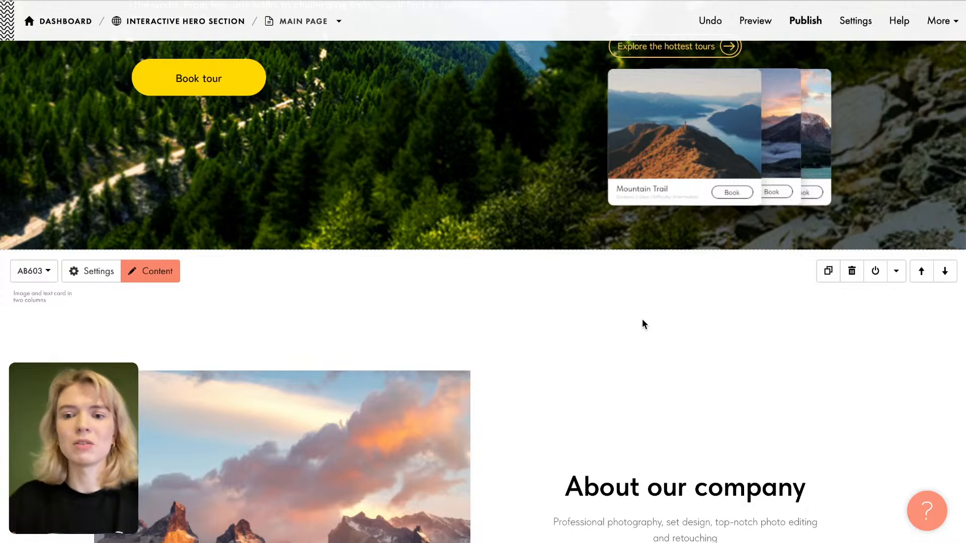
{"action": "scroll", "coordinate": [643, 324], "scroll_direction": "up", "scroll_amount": 5}
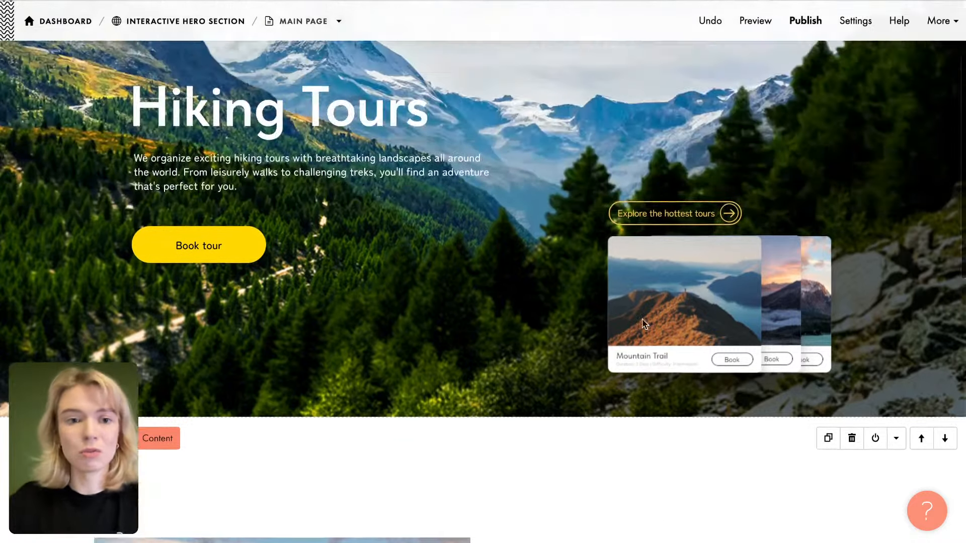
{"action": "scroll", "coordinate": [642, 324], "scroll_direction": "up", "scroll_amount": 4}
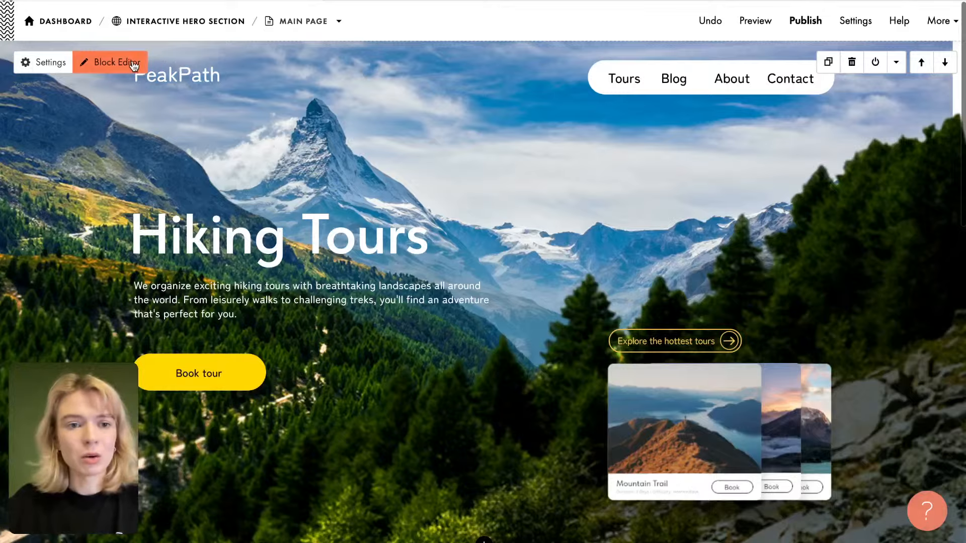
{"action": "left_click", "coordinate": [133, 64]}
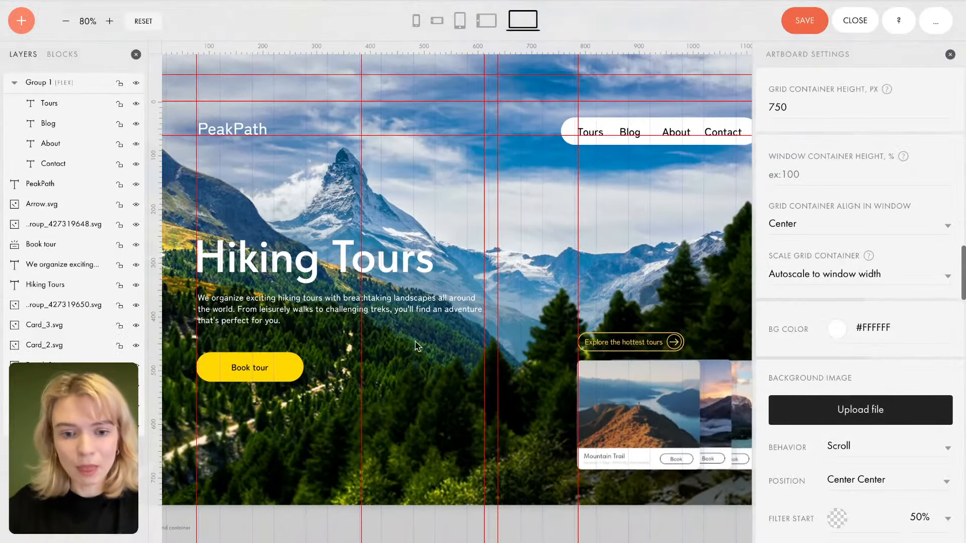
Step: Shift the Frgnd_1.png foreground image horizontally to X -1074 px
{"action": "left_click", "coordinate": [421, 421]}
{"action": "scroll", "coordinate": [478, 410], "scroll_direction": "down", "scroll_amount": 5}
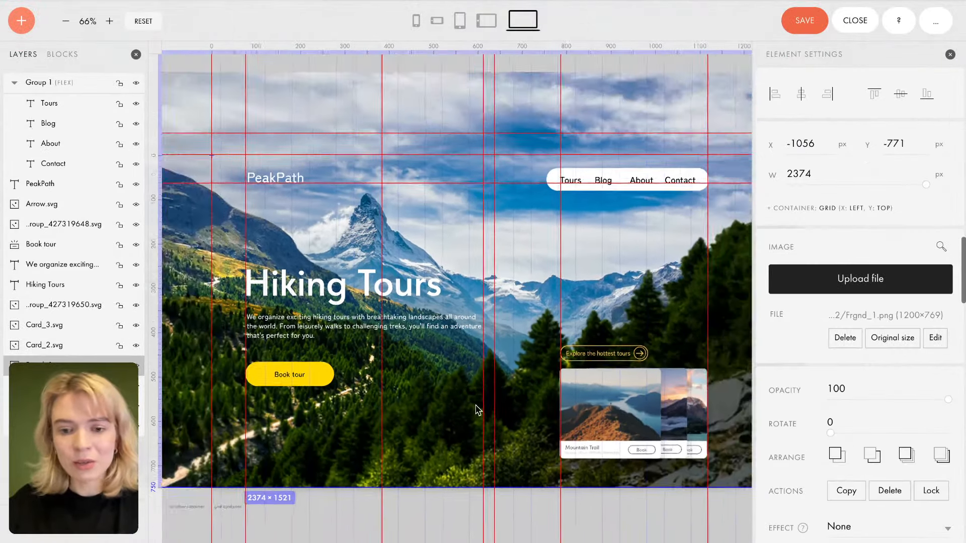
{"action": "mouse_move", "coordinate": [706, 325]}
{"action": "left_mouse_down"}
{"action": "mouse_move", "coordinate": [686, 324]}
{"action": "mouse_move", "coordinate": [699, 324]}
{"action": "left_mouse_up"}
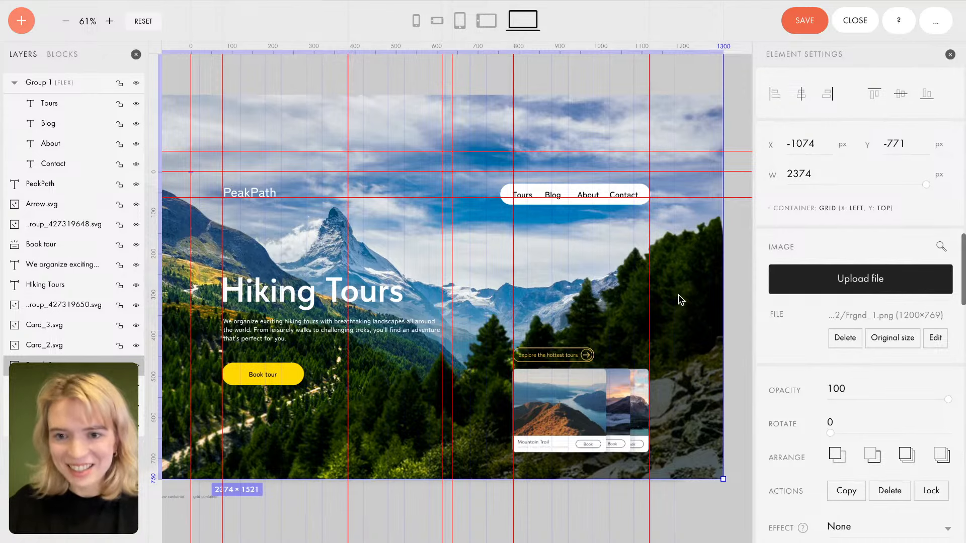
{"action": "key", "text": "Right"}
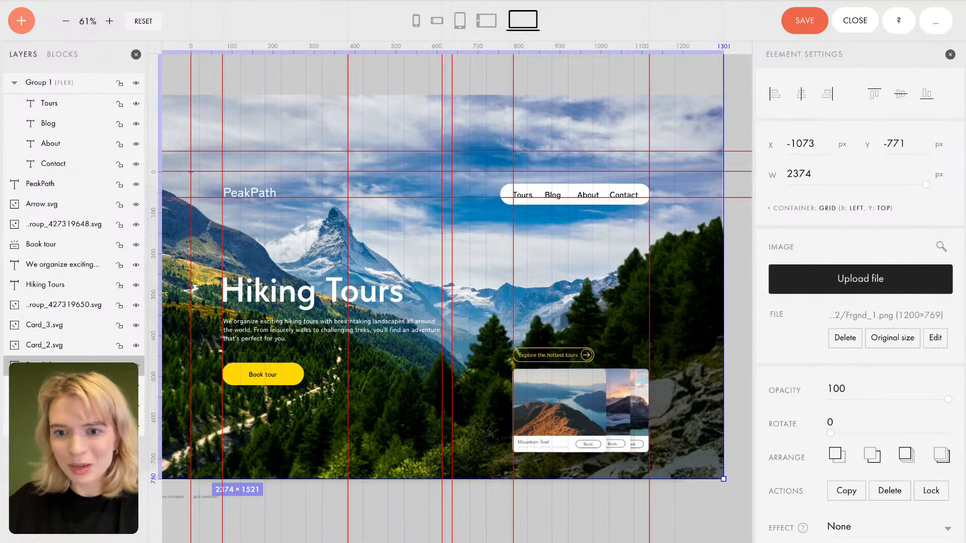
{"action": "key", "text": "Left"}
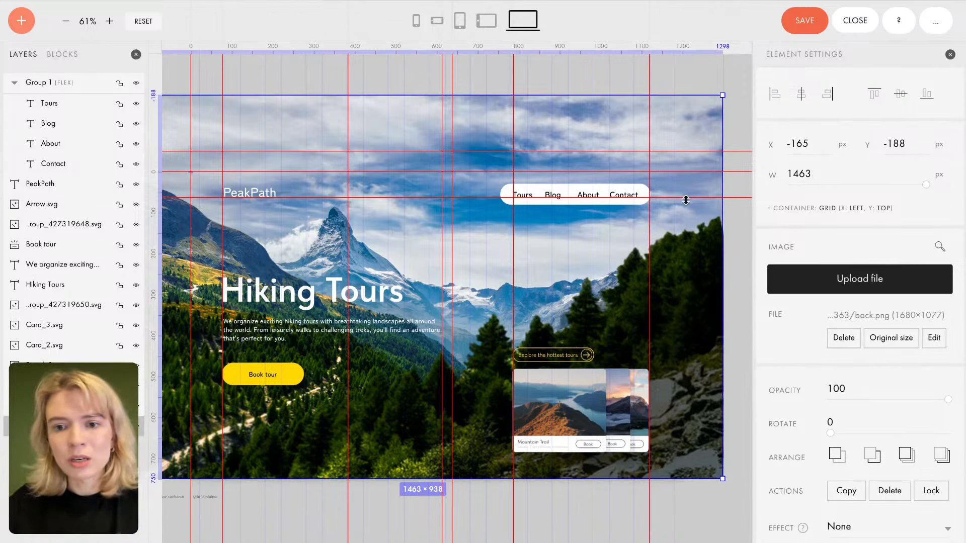
Step: Enlarge the back.png image to 1527 px wide and shift the frgnd_2.png image to X -165 px
{"action": "left_click_drag", "start_coordinate": [723, 96], "coordinate": [742, 79]}
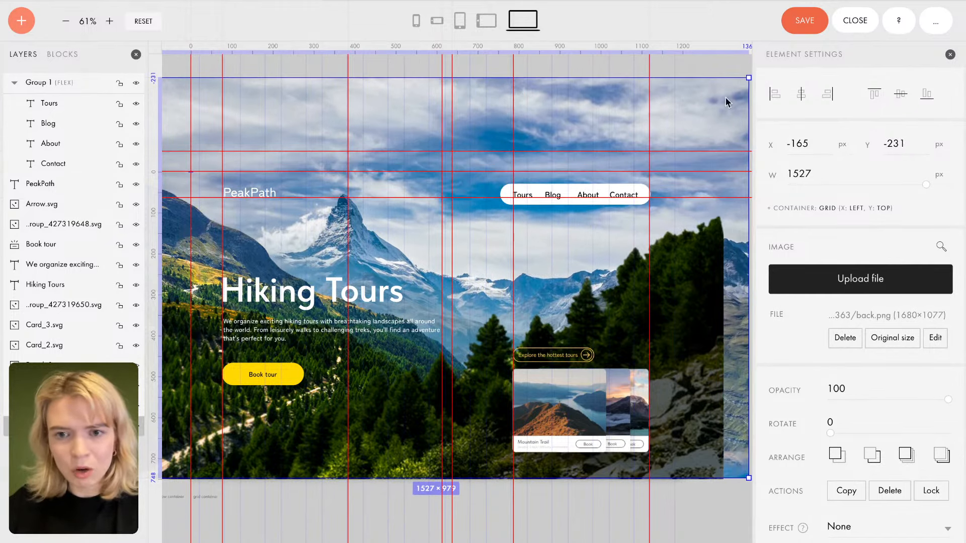
{"action": "mouse_move", "coordinate": [693, 123]}
{"action": "left_mouse_down"}
{"action": "mouse_move", "coordinate": [680, 123]}
{"action": "mouse_move", "coordinate": [690, 123]}
{"action": "left_mouse_up"}
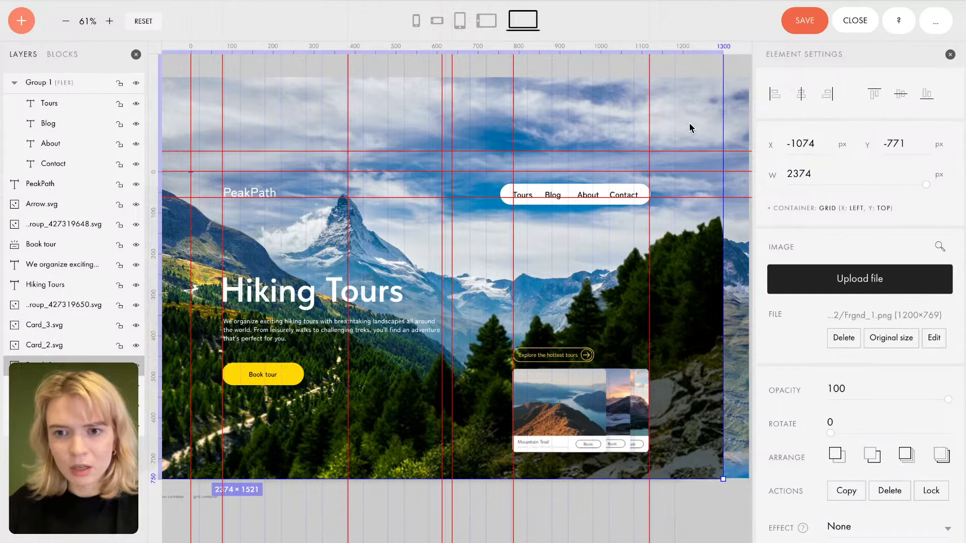
{"action": "left_click", "coordinate": [742, 107]}
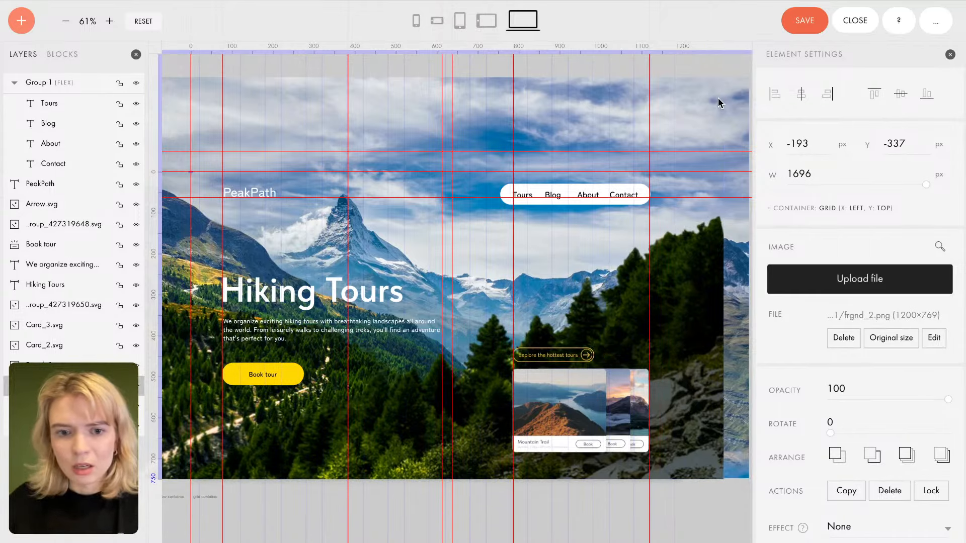
{"action": "scroll", "coordinate": [546, 181], "scroll_direction": "down", "scroll_amount": 3}
{"action": "scroll", "coordinate": [546, 182], "scroll_direction": "up", "scroll_amount": 1}
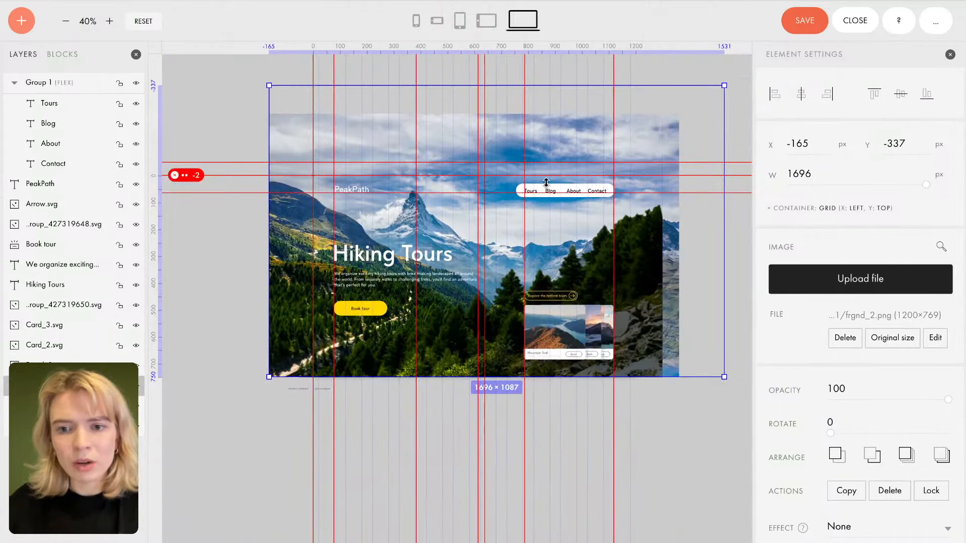
{"action": "mouse_move", "coordinate": [694, 148]}
{"action": "left_mouse_down"}
{"action": "mouse_move", "coordinate": [682, 148]}
{"action": "mouse_move", "coordinate": [694, 148]}
{"action": "left_mouse_up"}
Step: Toggle the visibility of the back.png layer to check what it covers, leaving it shown
{"action": "left_click", "coordinate": [73, 426]}
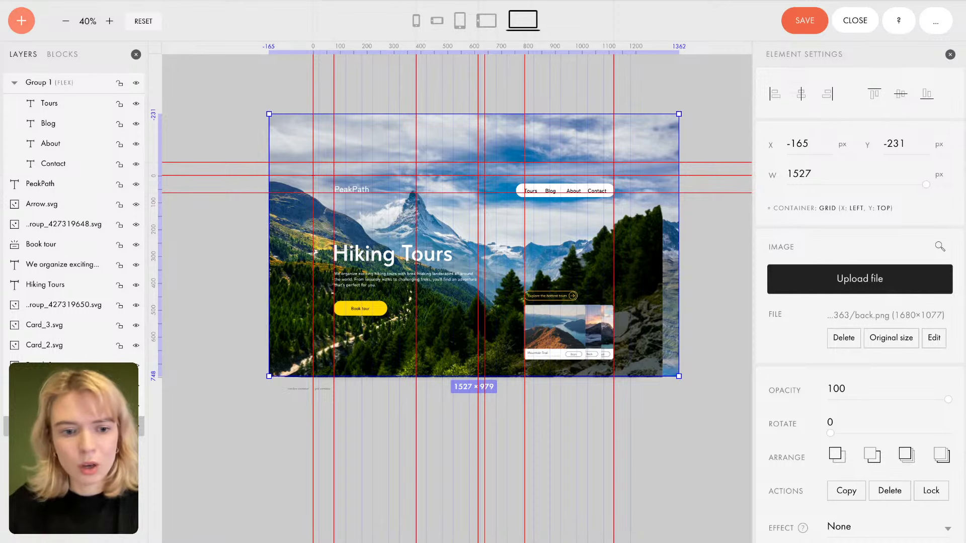
{"action": "left_click", "coordinate": [140, 432]}
{"action": "left_click", "coordinate": [140, 432]}
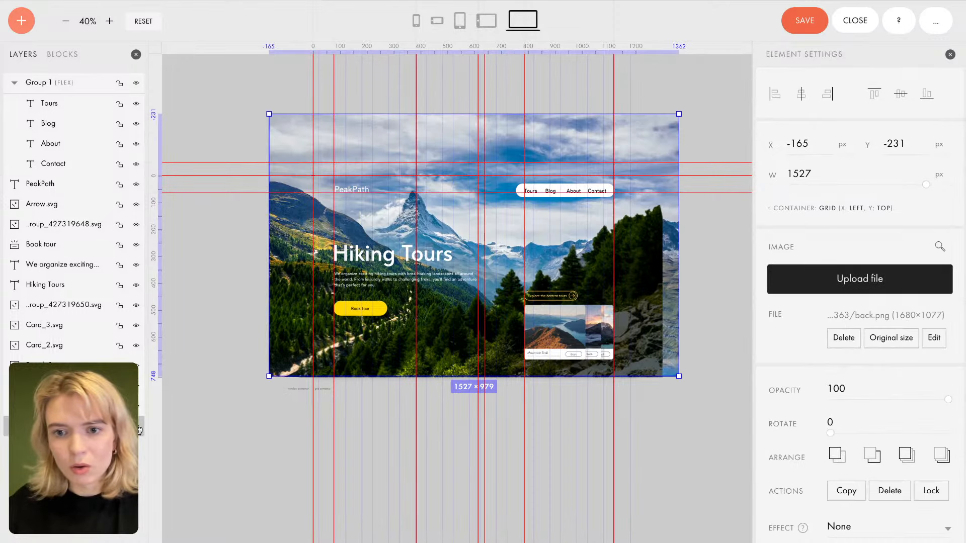
{"action": "left_click", "coordinate": [140, 432]}
{"action": "left_click", "coordinate": [140, 432]}
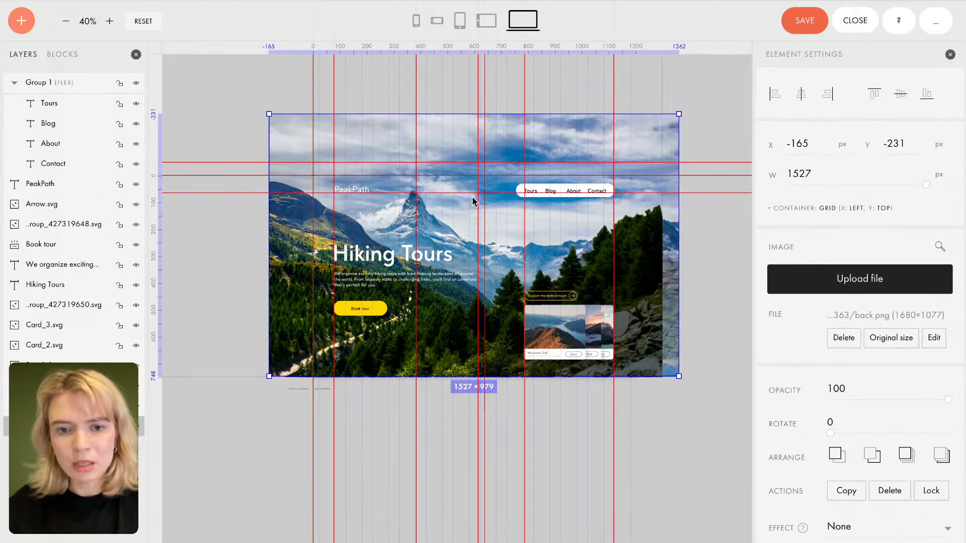
Step: Move the back.png image down to Y -218 px
{"action": "left_click", "coordinate": [647, 128]}
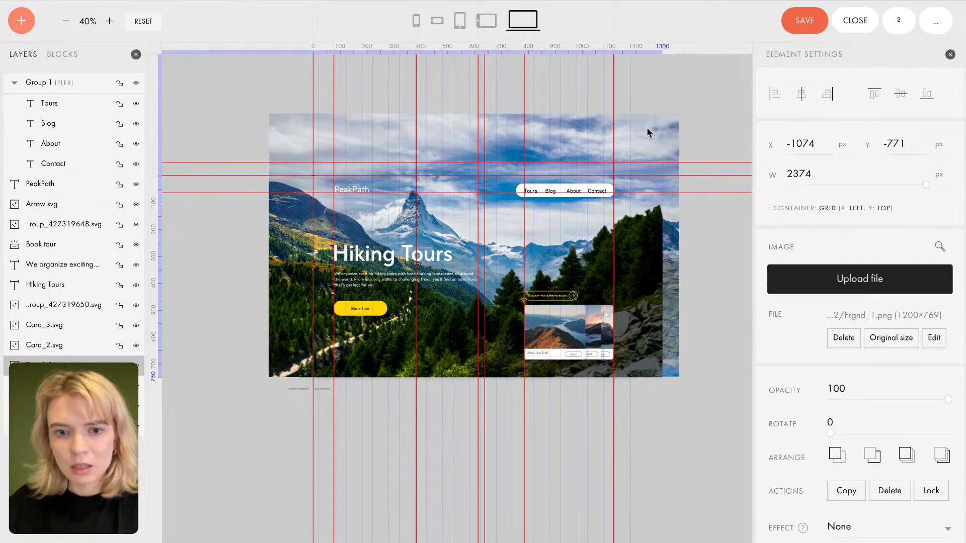
{"action": "left_click", "coordinate": [670, 128]}
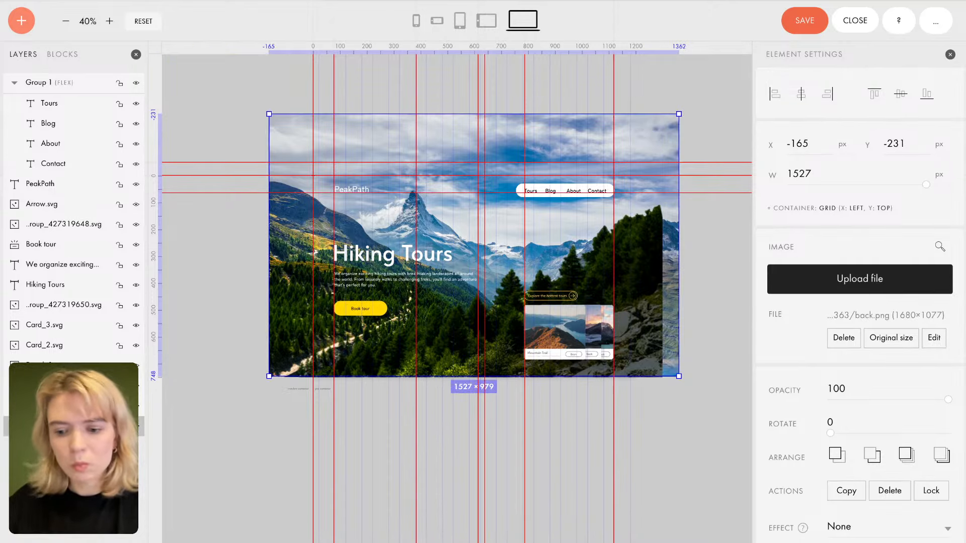
{"action": "key", "text": "Down"}
{"action": "key", "text": "Down"}
{"action": "key", "text": "Down"}
{"action": "key", "text": "Down"}
{"action": "key", "text": "Down"}
{"action": "key", "text": "Down"}
{"action": "key", "text": "Down"}
{"action": "key", "text": "Down"}
{"action": "key", "text": "Down"}
{"action": "key", "text": "Down"}
{"action": "key", "text": "Down"}
{"action": "key", "text": "Down"}
{"action": "key", "text": "Down"}
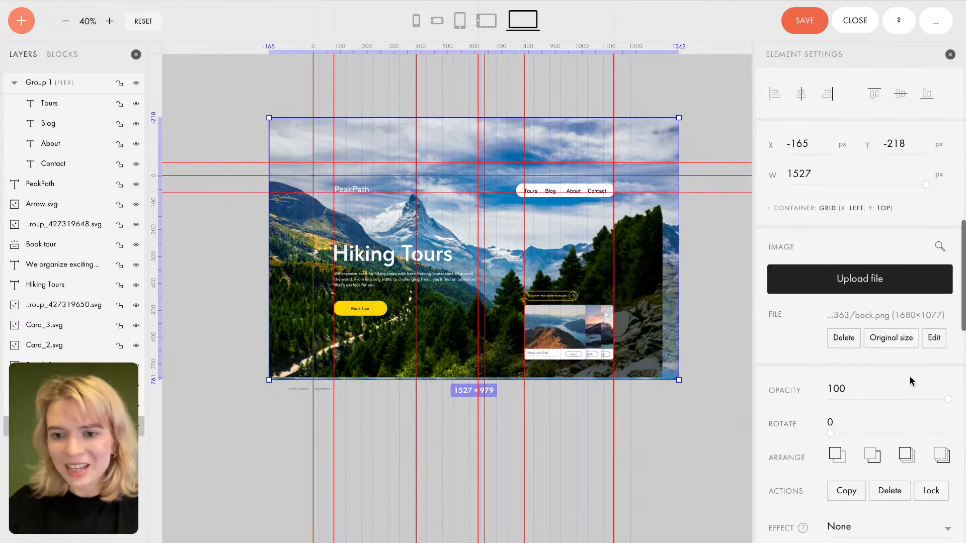
Step: Add a step-by-step animation to the back.png image with the event on Scroll and the start trigger on Window Top
{"action": "scroll", "coordinate": [912, 382], "scroll_direction": "down", "scroll_amount": 10}
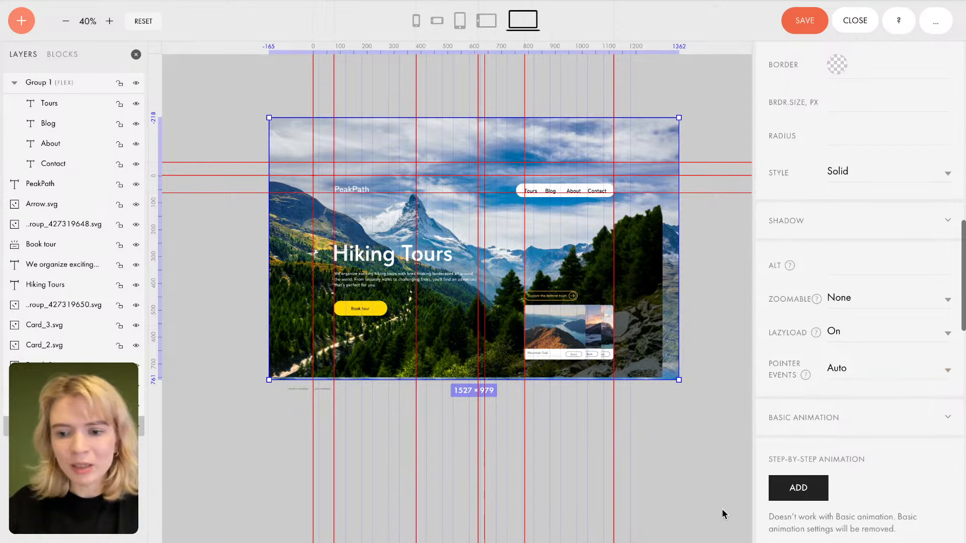
{"action": "left_click", "coordinate": [805, 494]}
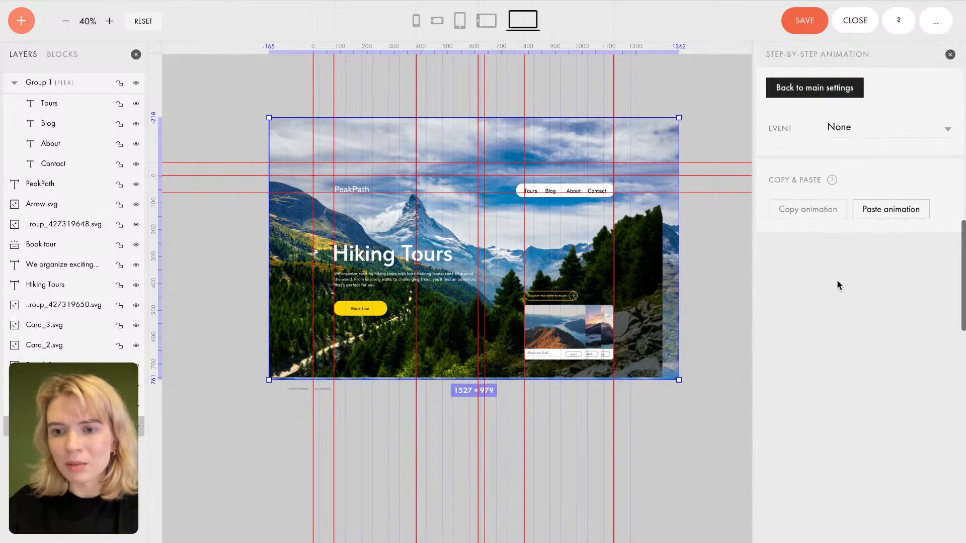
{"action": "left_click", "coordinate": [858, 132]}
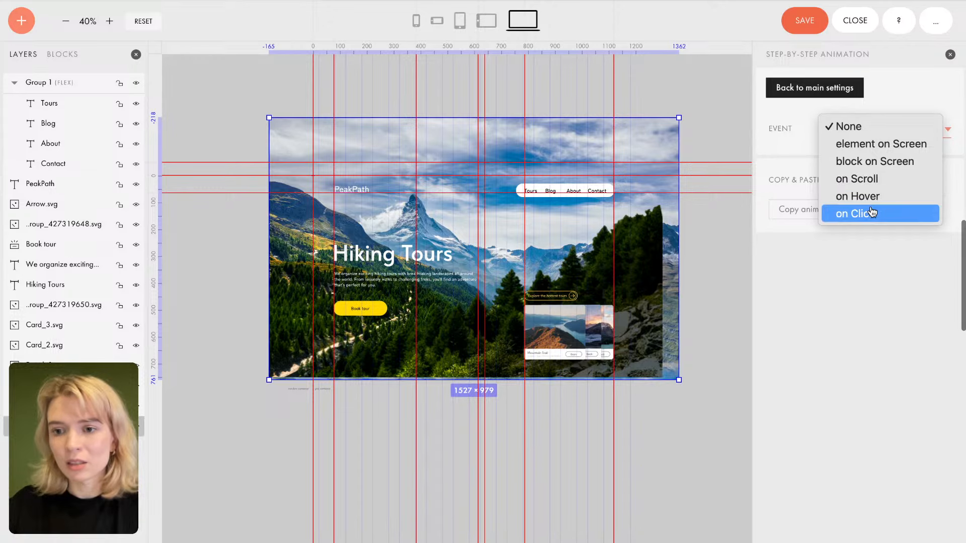
{"action": "left_click", "coordinate": [886, 181]}
{"action": "left_click", "coordinate": [905, 170]}
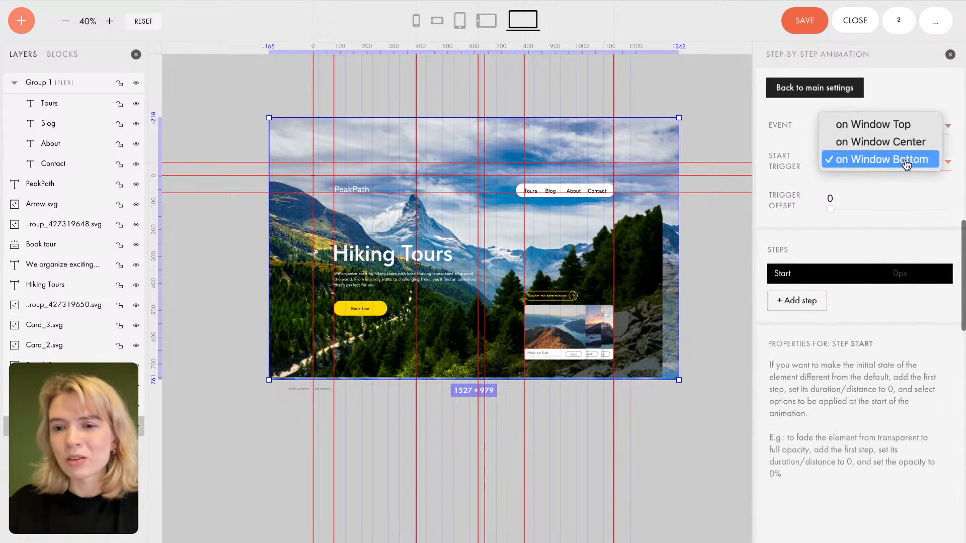
{"action": "left_click", "coordinate": [914, 125]}
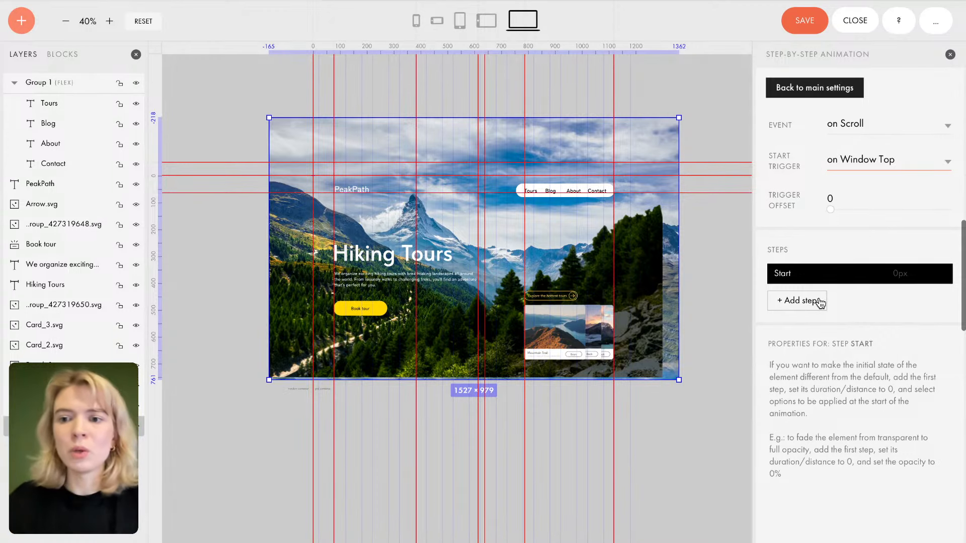
Step: Add an animation step for the back.png image with distance 300 px, horizontal move -20 px and scale 94%
{"action": "scroll", "coordinate": [820, 302], "scroll_direction": "down", "scroll_amount": 1}
{"action": "left_click", "coordinate": [811, 266]}
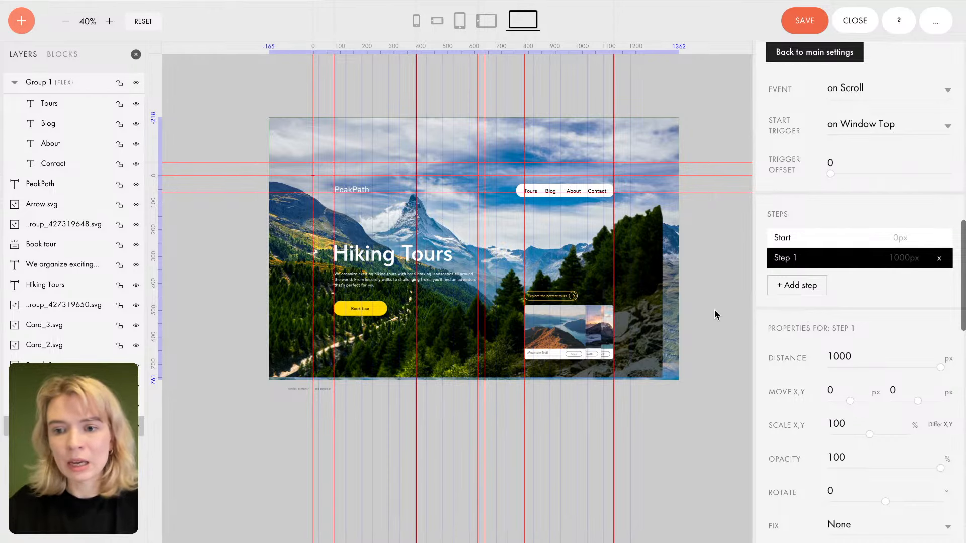
{"action": "scroll", "coordinate": [829, 309], "scroll_direction": "down", "scroll_amount": 1}
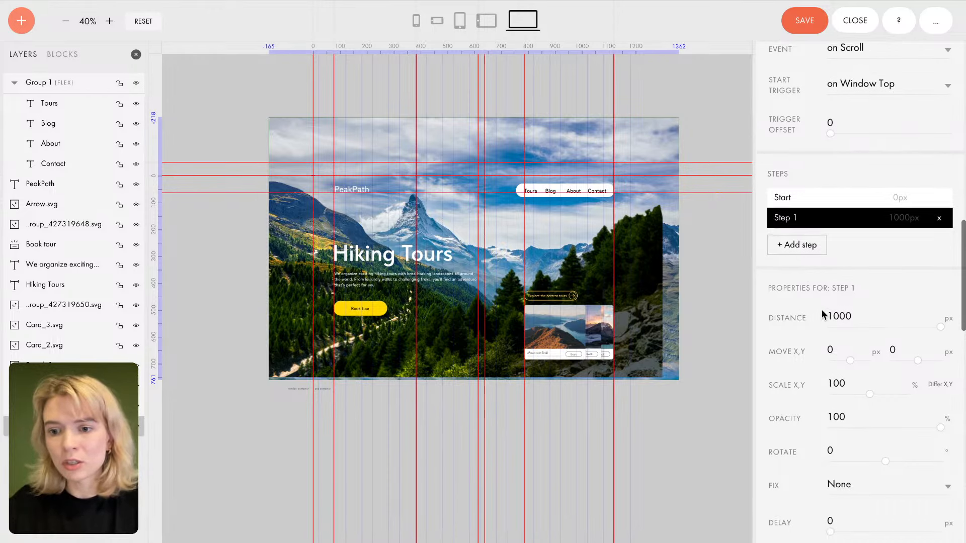
{"action": "left_click", "coordinate": [870, 323]}
{"action": "left_click_drag", "start_coordinate": [870, 324], "coordinate": [864, 323]}
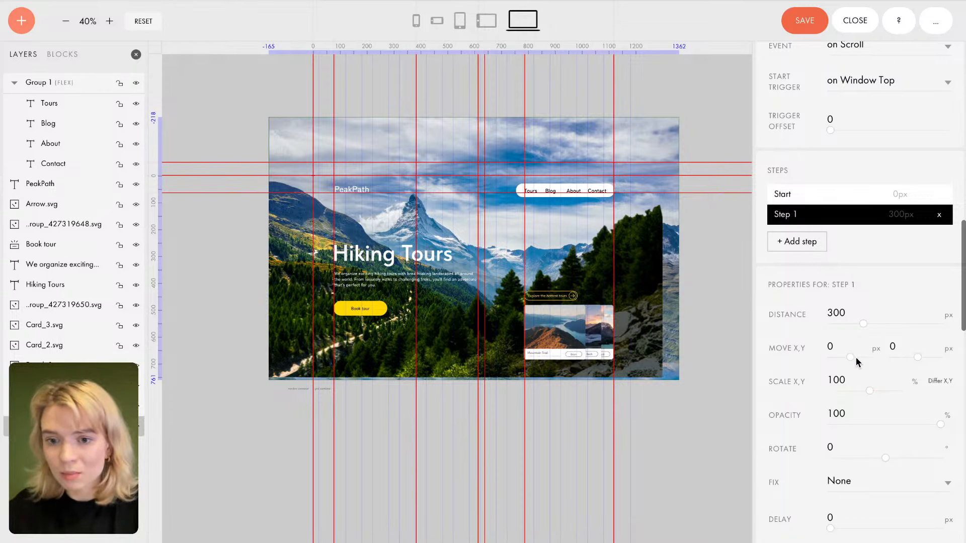
{"action": "left_click_drag", "start_coordinate": [852, 358], "coordinate": [850, 356]}
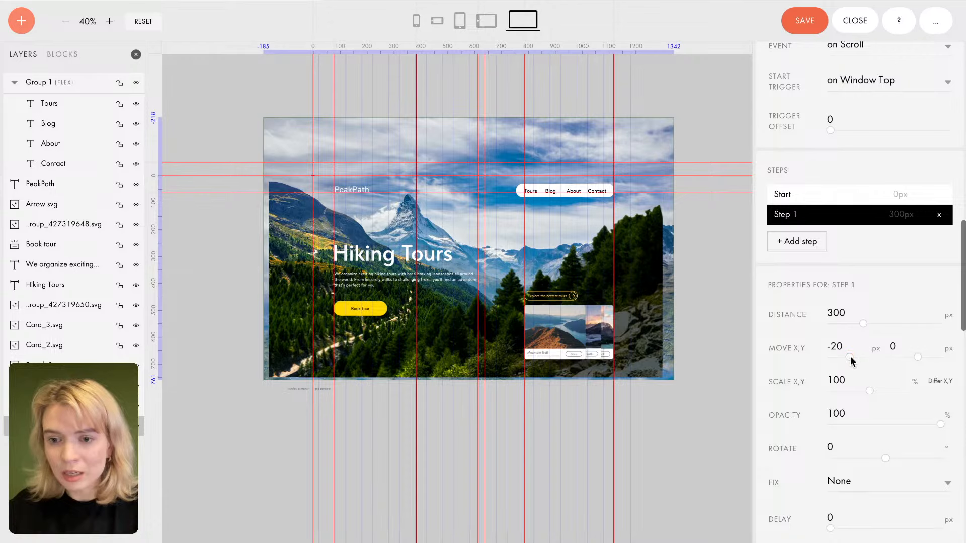
{"action": "left_click_drag", "start_coordinate": [869, 392], "coordinate": [867, 393]}
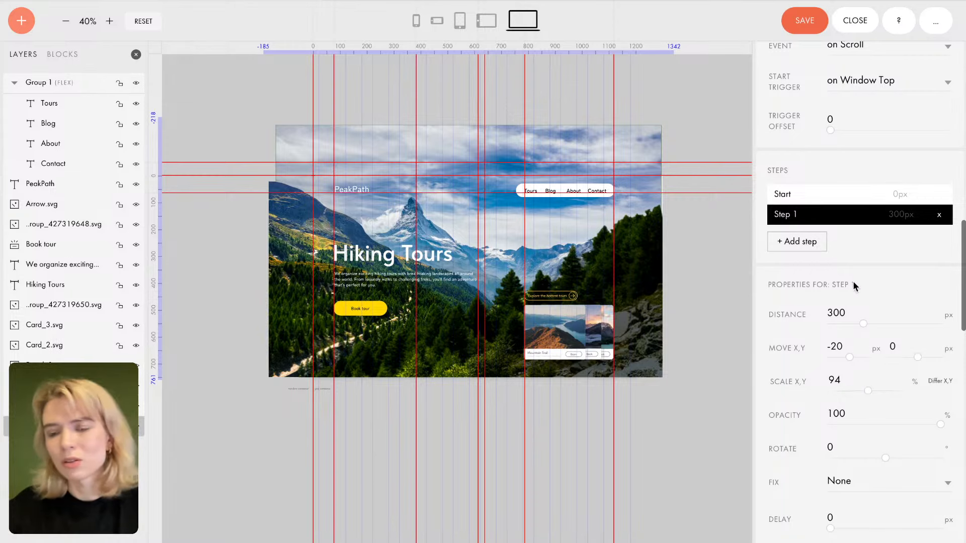
Step: Set the animation step's horizontal move to 0 px, then save the hero section and leave the block editor
{"action": "scroll", "coordinate": [826, 164], "scroll_direction": "up", "scroll_amount": 2}
{"action": "scroll", "coordinate": [826, 164], "scroll_direction": "down", "scroll_amount": 3}
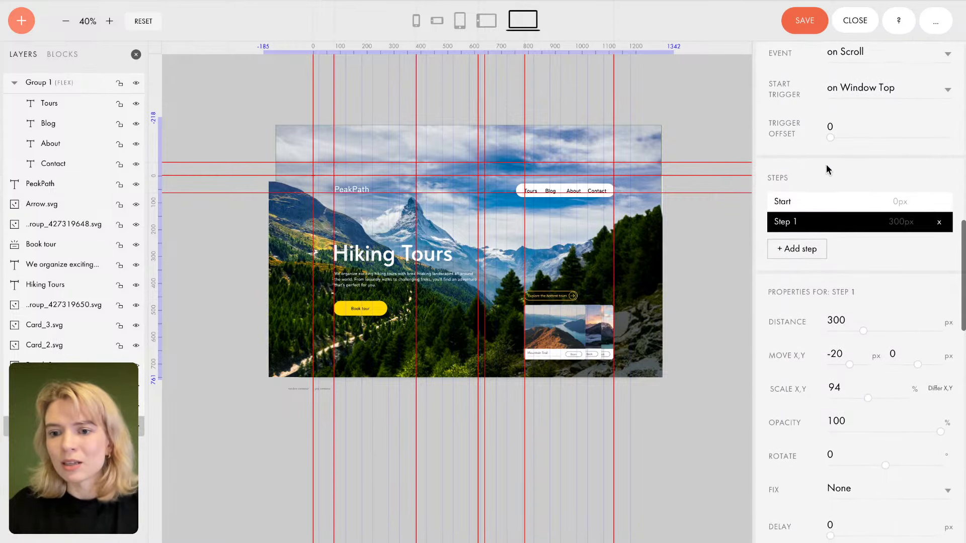
{"action": "scroll", "coordinate": [826, 164], "scroll_direction": "down", "scroll_amount": 2}
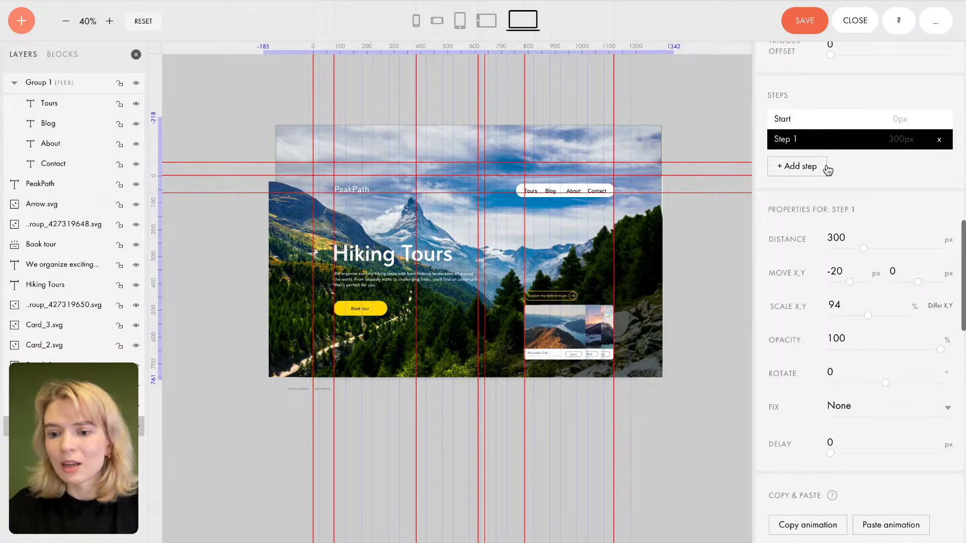
{"action": "scroll", "coordinate": [828, 170], "scroll_direction": "up", "scroll_amount": 4}
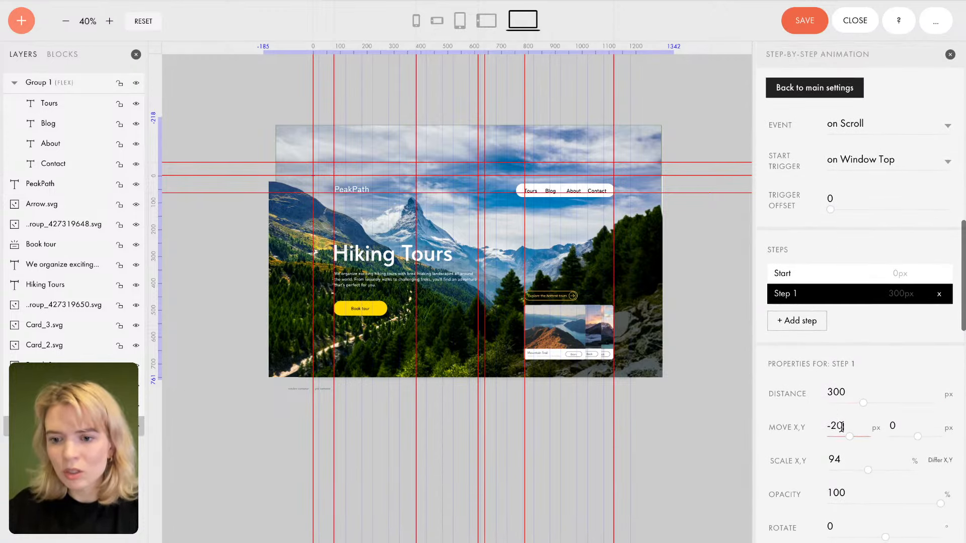
{"action": "left_click_drag", "start_coordinate": [842, 427], "coordinate": [825, 428]}
{"action": "type", "text": "0"}
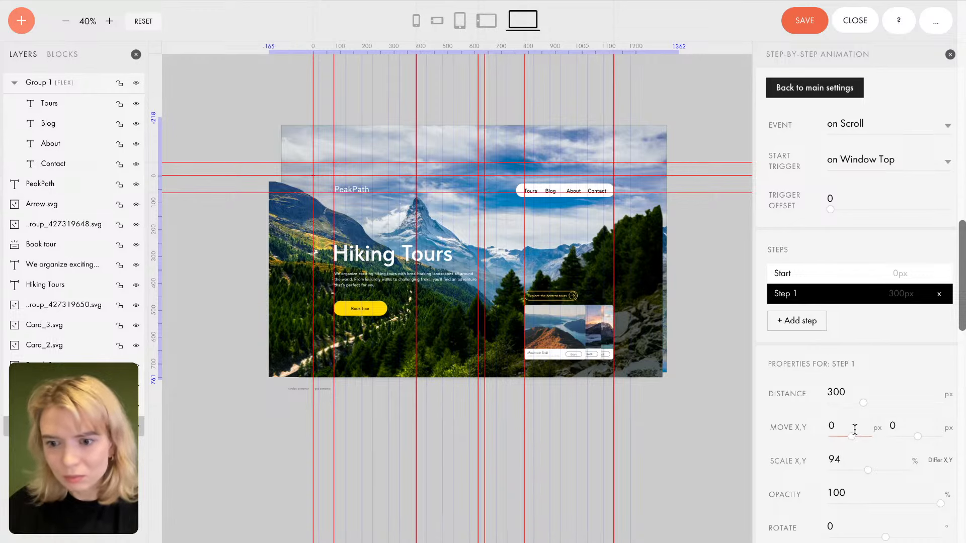
{"action": "left_click", "coordinate": [811, 23]}
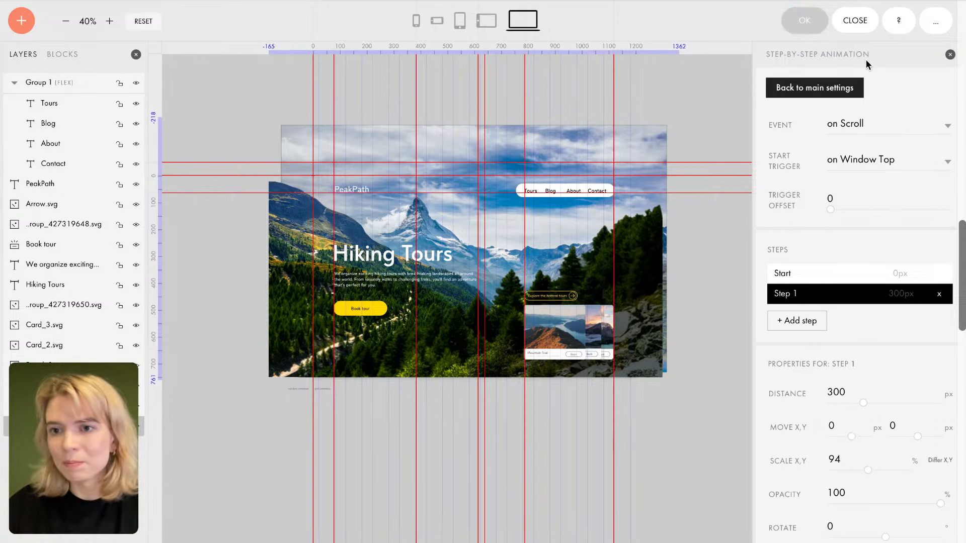
{"action": "left_click", "coordinate": [856, 21]}
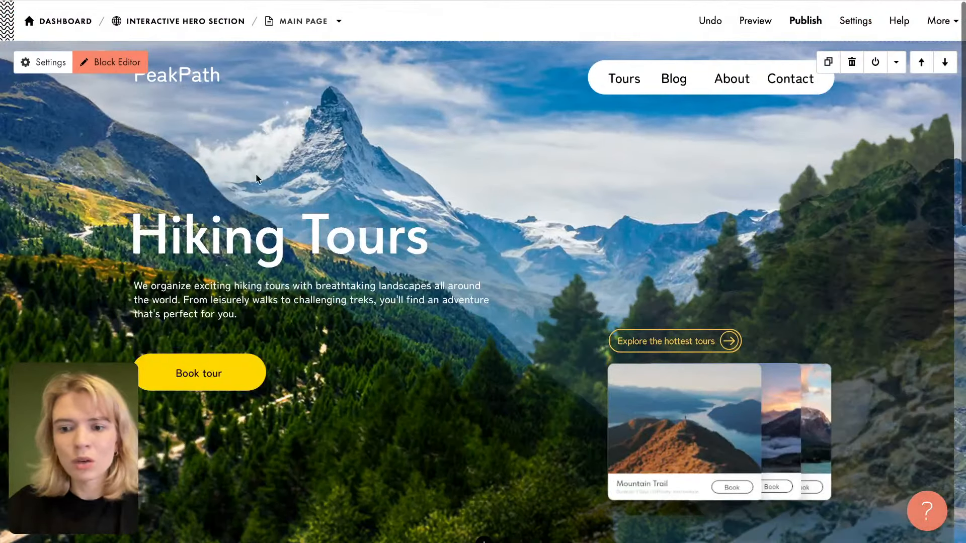
Step: Open the hero section in the block editor and resize the mid.png image to 1458 px wide
{"action": "left_click", "coordinate": [127, 63]}
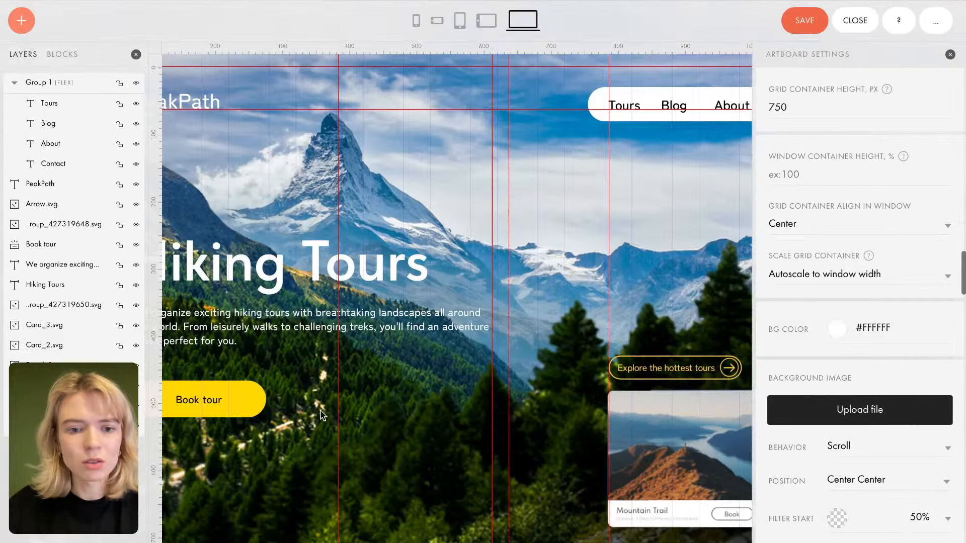
{"action": "left_click", "coordinate": [371, 310]}
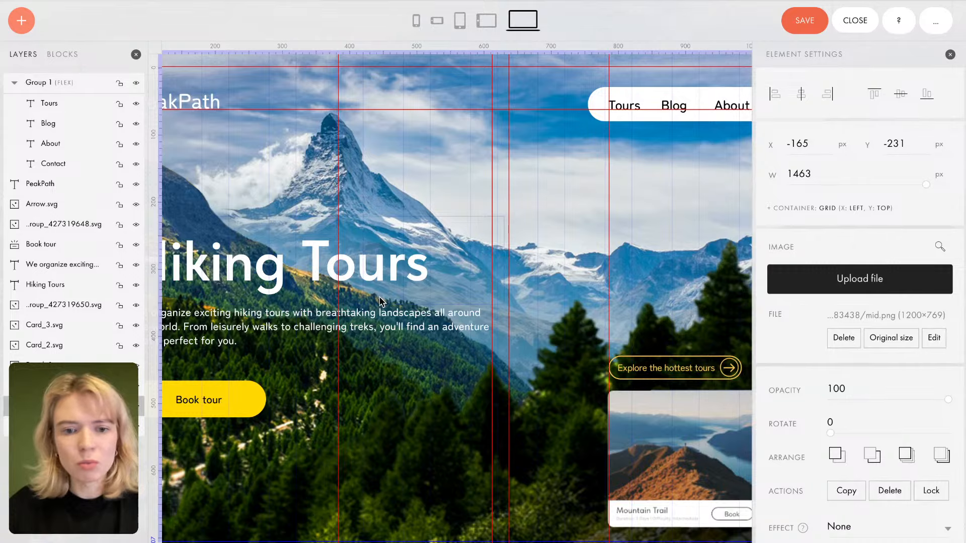
{"action": "scroll", "coordinate": [380, 302], "scroll_direction": "down", "scroll_amount": 2}
{"action": "scroll", "coordinate": [380, 302], "scroll_direction": "down", "scroll_amount": 2}
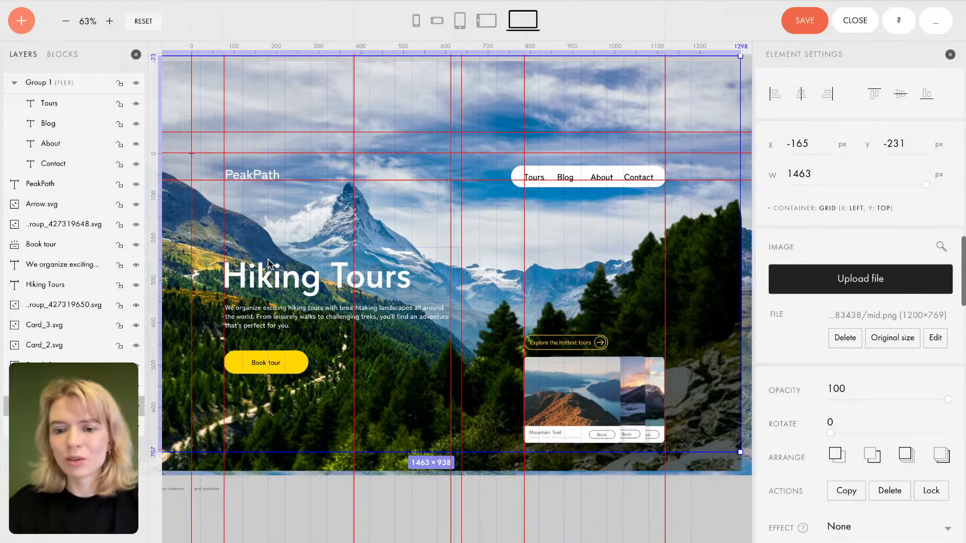
{"action": "scroll", "coordinate": [416, 294], "scroll_direction": "down", "scroll_amount": 2}
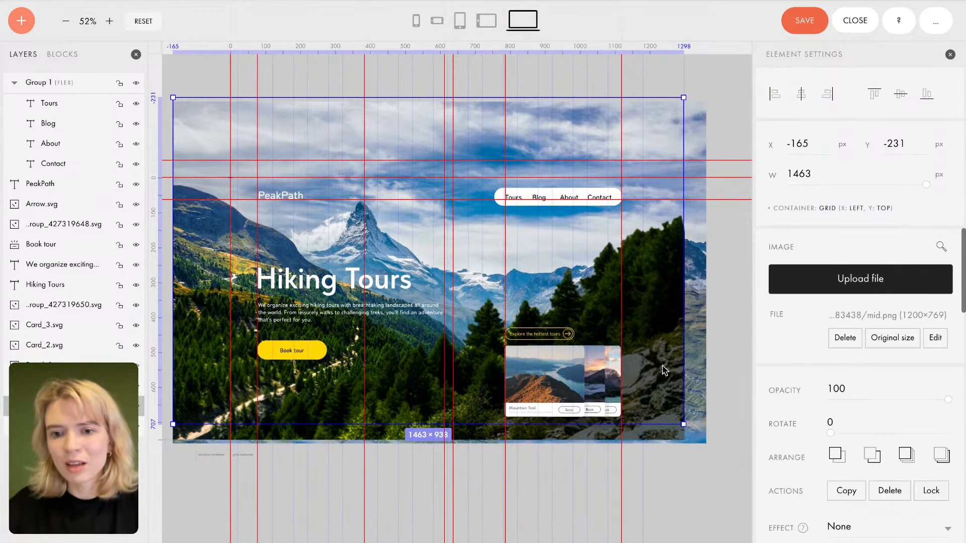
{"action": "left_click_drag", "start_coordinate": [684, 425], "coordinate": [698, 430]}
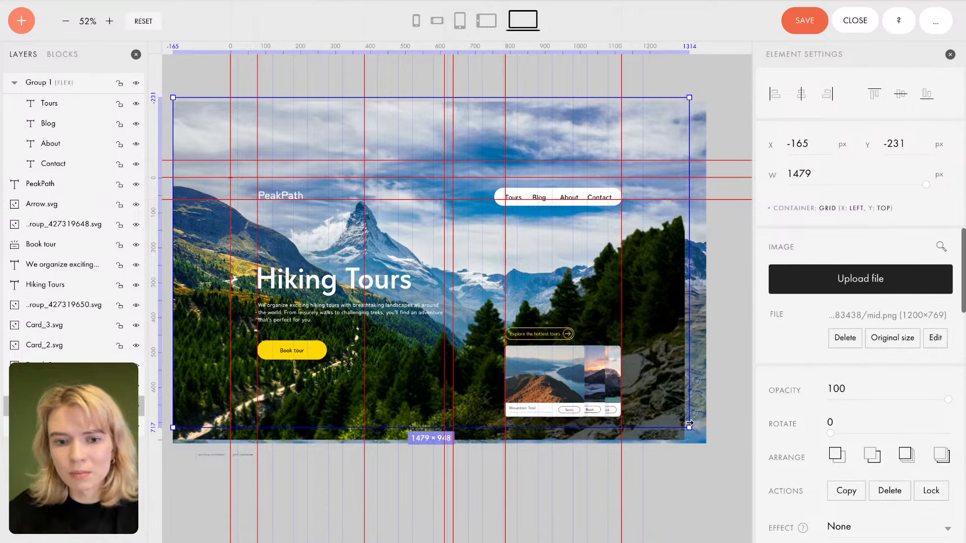
{"action": "left_click_drag", "start_coordinate": [689, 425], "coordinate": [682, 423]}
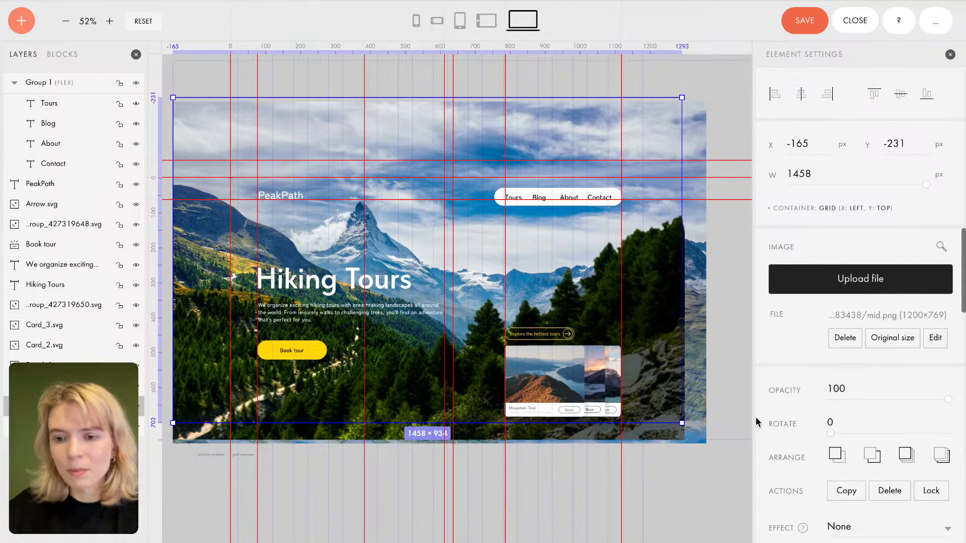
Step: Add a step-by-step animation to the mid.png image with the event on Scroll
{"action": "scroll", "coordinate": [860, 446], "scroll_direction": "down", "scroll_amount": 10}
{"action": "left_click", "coordinate": [805, 486]}
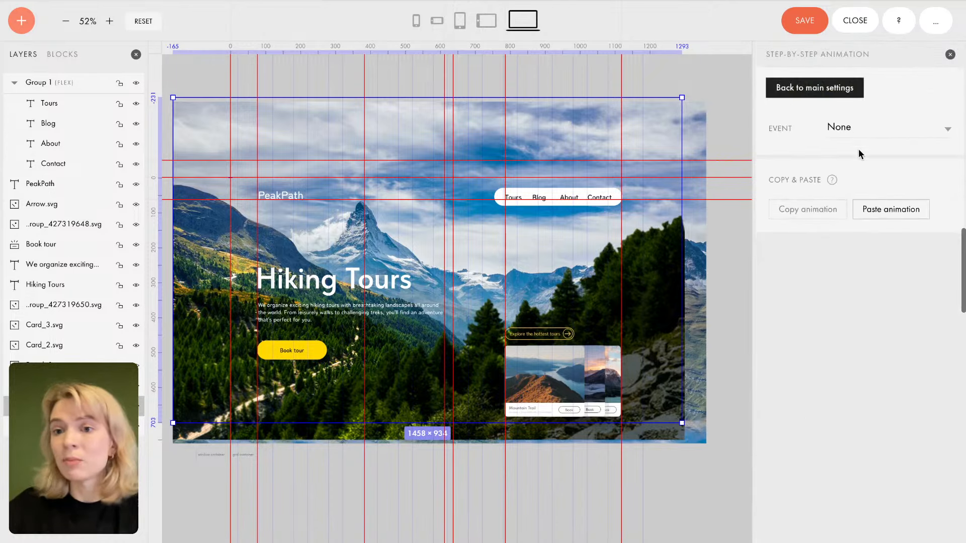
{"action": "left_click", "coordinate": [874, 129]}
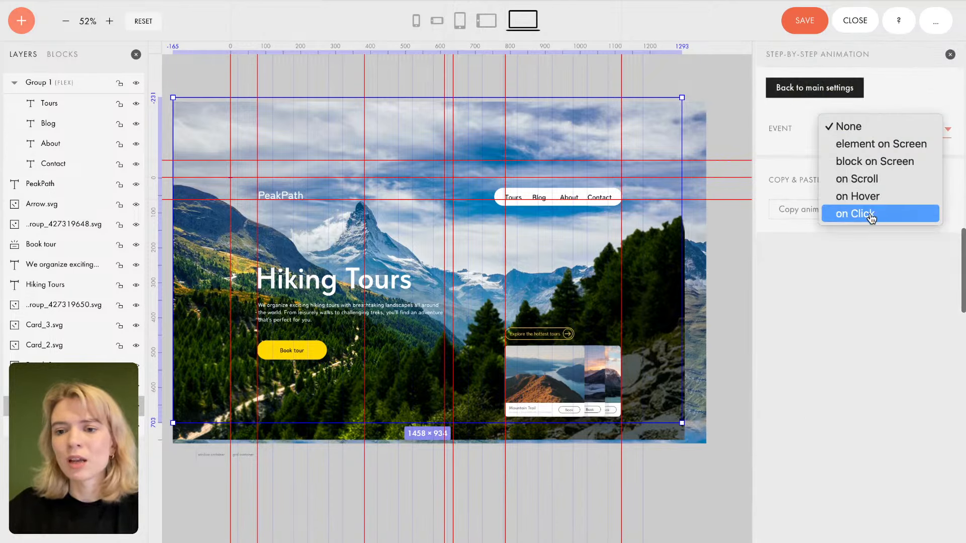
{"action": "left_click", "coordinate": [800, 230]}
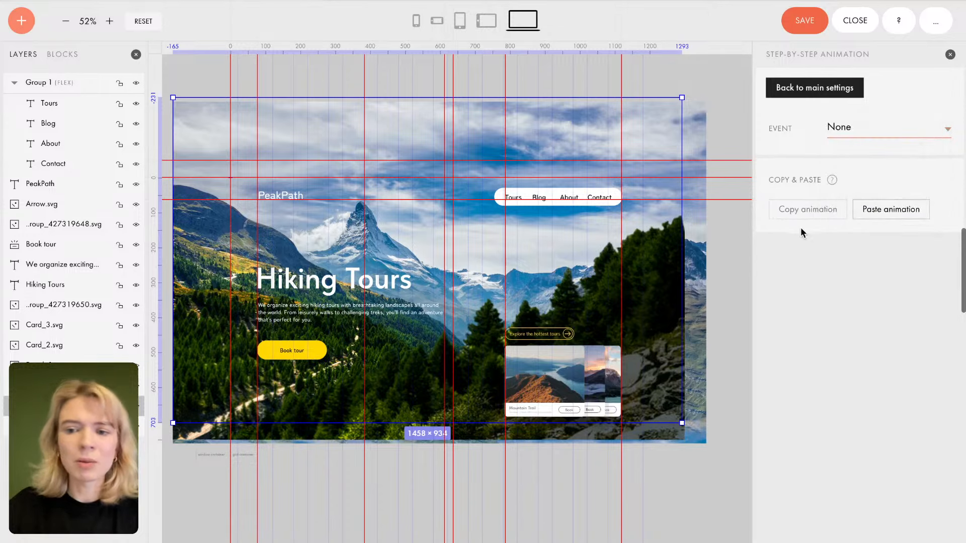
{"action": "left_click", "coordinate": [854, 125]}
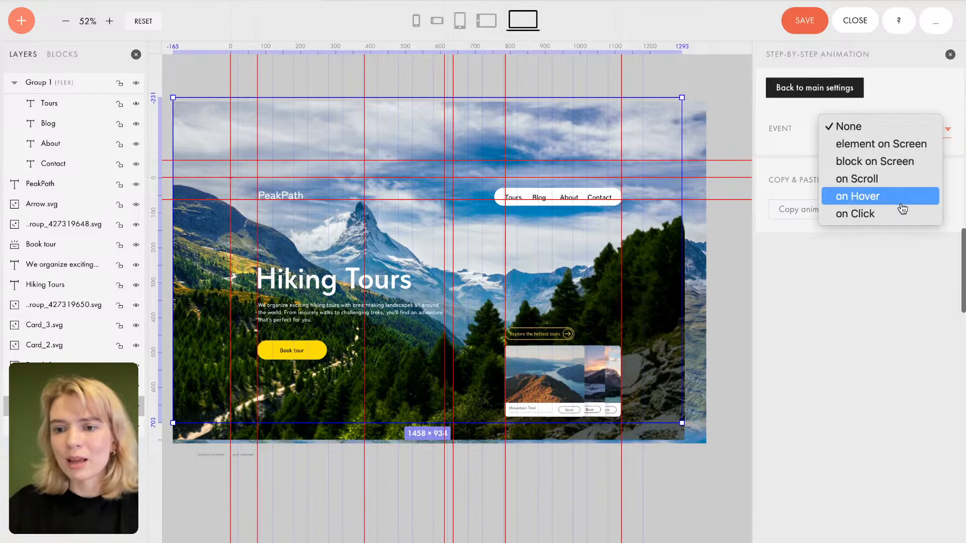
{"action": "left_click", "coordinate": [896, 180]}
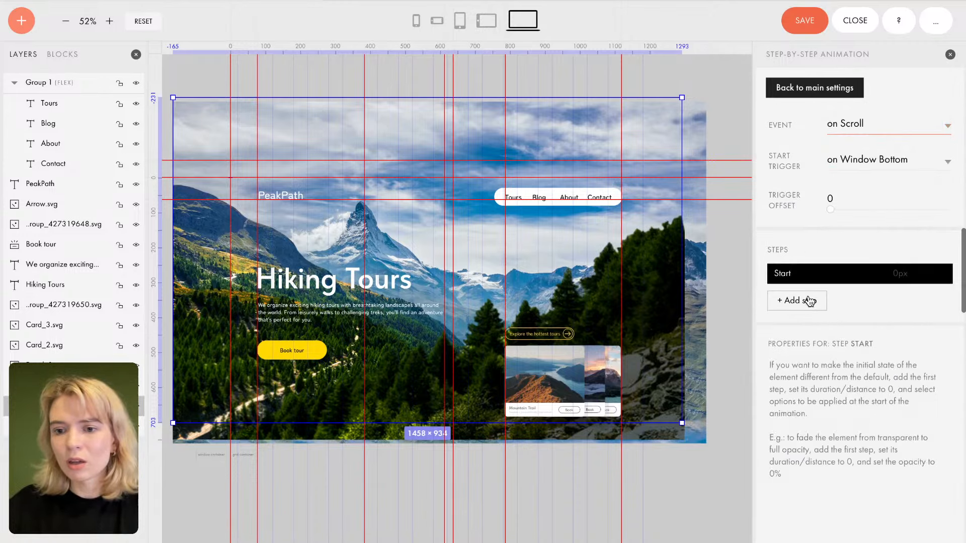
Step: Add an animation step for mid.png with distance 300 px, vertical move -60 px and scale 102%, then save the block
{"action": "left_click", "coordinate": [810, 301]}
{"action": "left_click_drag", "start_coordinate": [858, 404], "coordinate": [857, 403]}
{"action": "left_click", "coordinate": [848, 393]}
{"action": "double_click", "coordinate": [838, 392]}
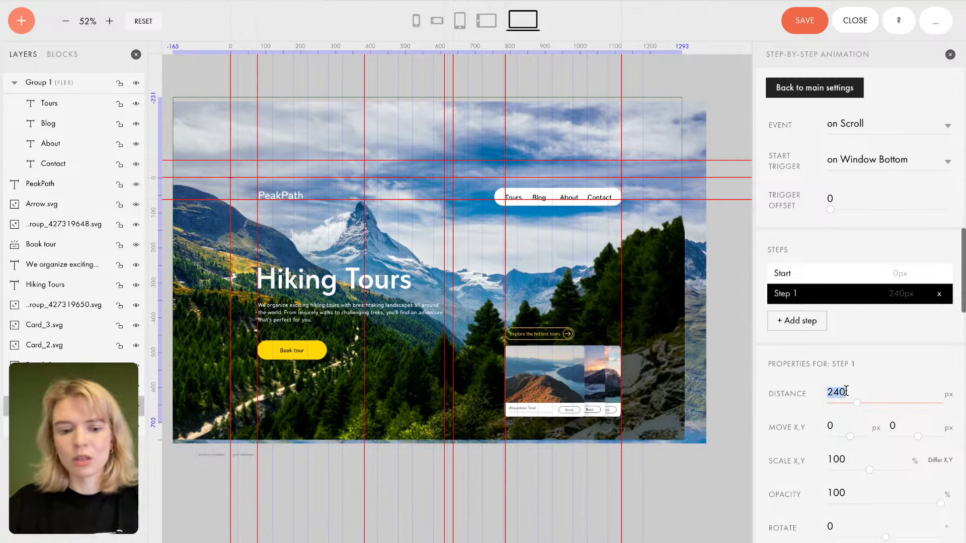
{"action": "type", "text": "300"}
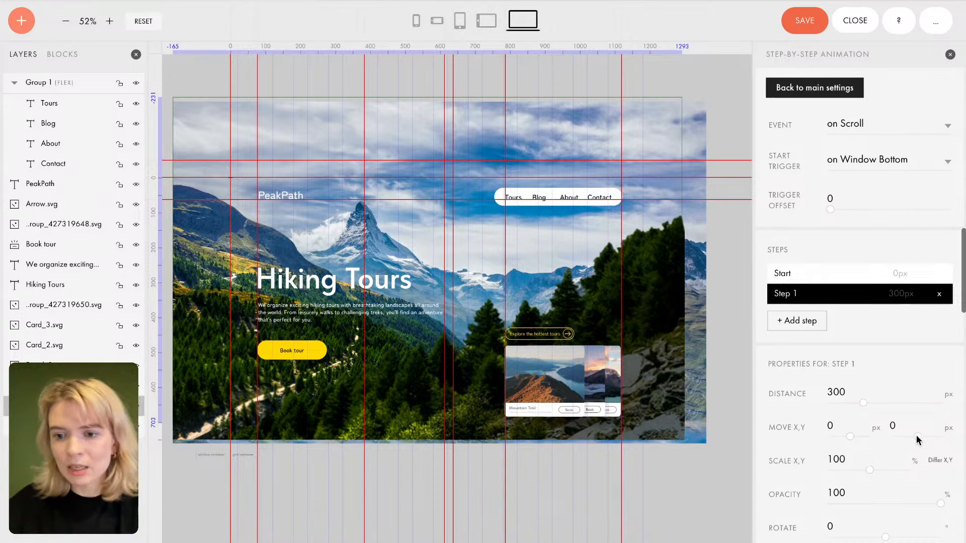
{"action": "left_click_drag", "start_coordinate": [917, 435], "coordinate": [915, 439]}
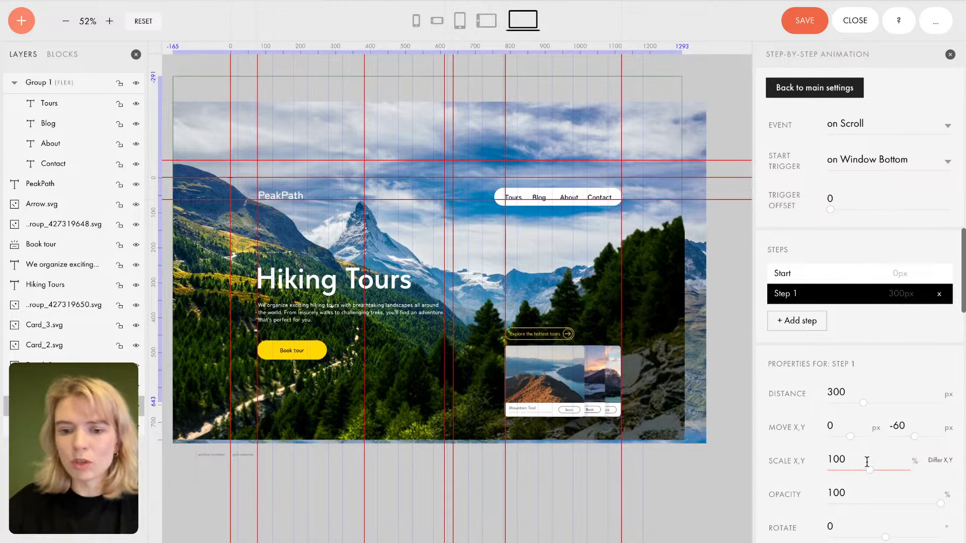
{"action": "left_click_drag", "start_coordinate": [870, 471], "coordinate": [871, 469]}
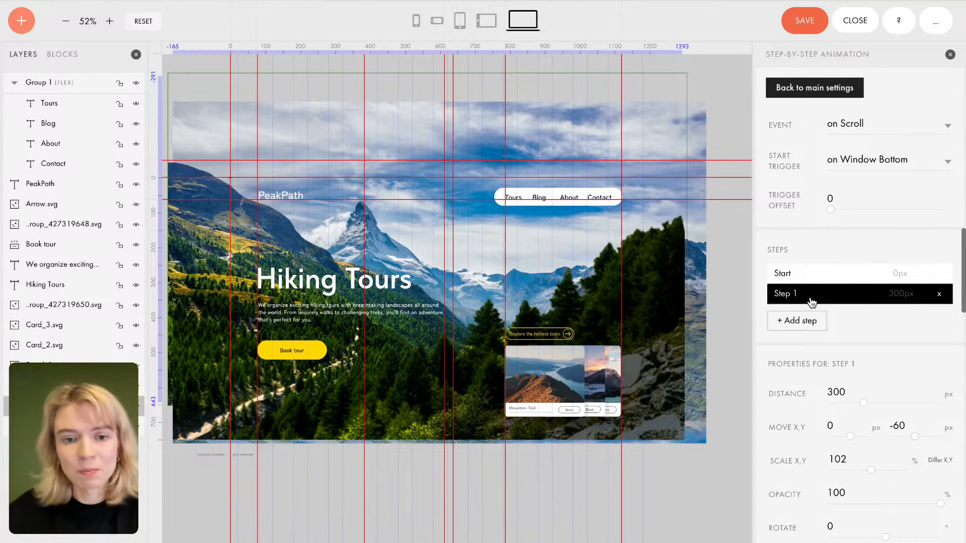
{"action": "left_click", "coordinate": [806, 29]}
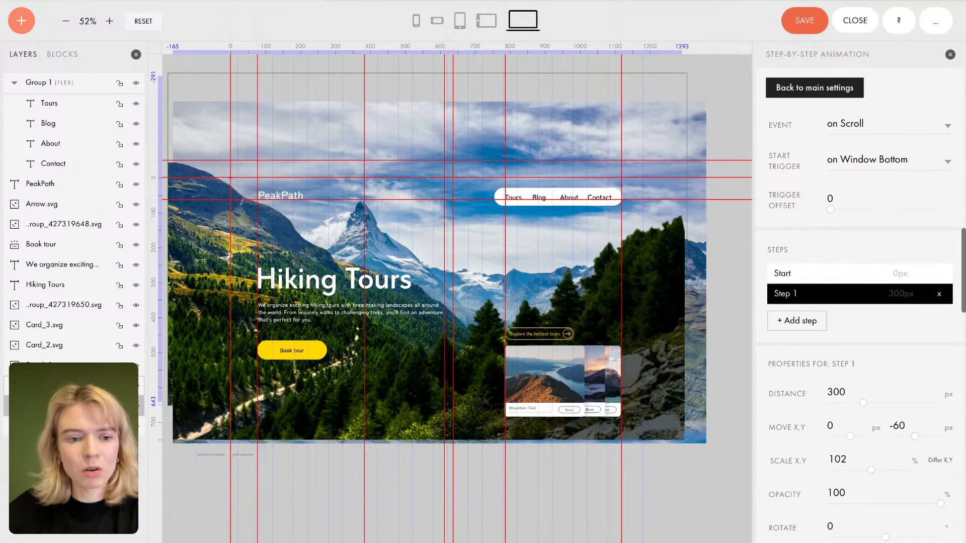
Step: Give the foreground forest image an on Scroll step-by-step animation with one step at a distance of 300 px
{"action": "left_click", "coordinate": [100, 386]}
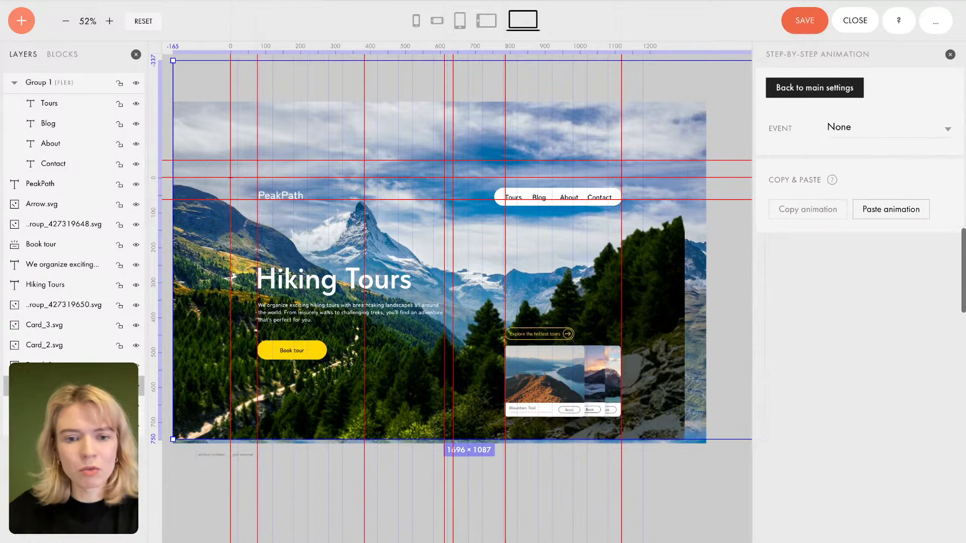
{"action": "left_click", "coordinate": [912, 137]}
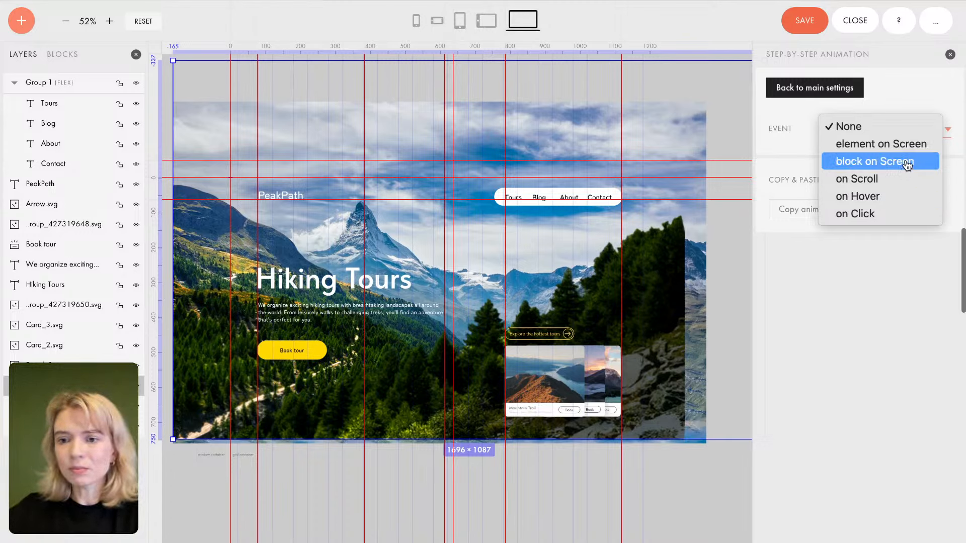
{"action": "left_click", "coordinate": [901, 178]}
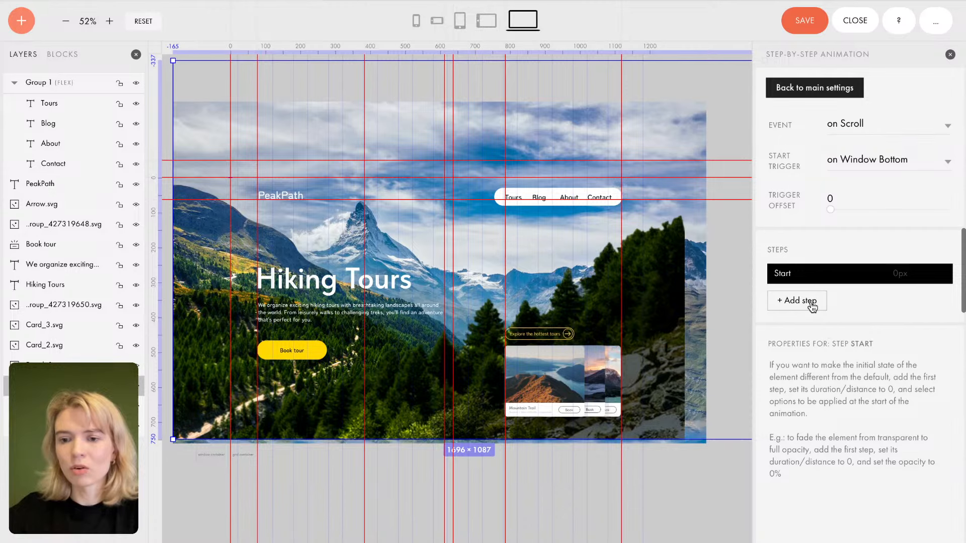
{"action": "left_click", "coordinate": [798, 300]}
{"action": "double_click", "coordinate": [857, 393]}
{"action": "type", "text": "300"}
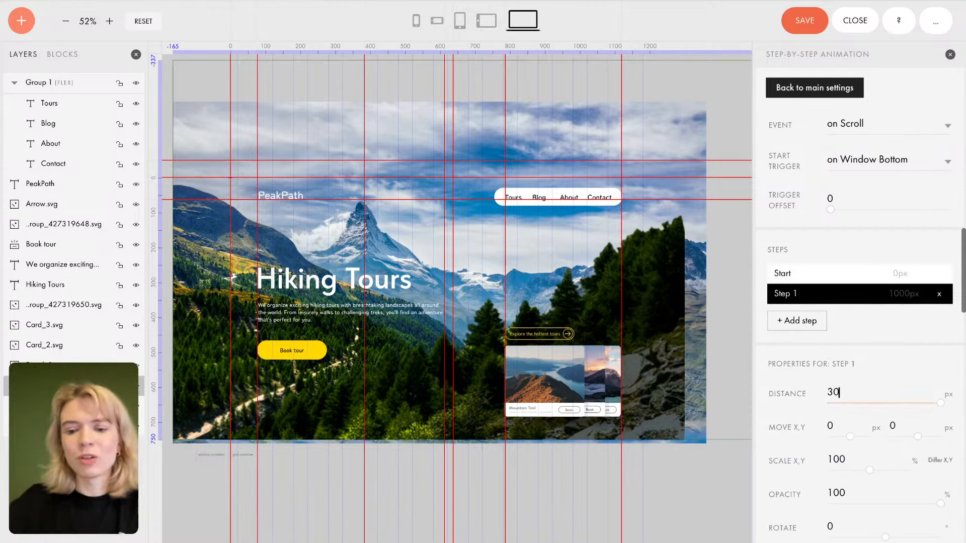
{"action": "left_click", "coordinate": [894, 367]}
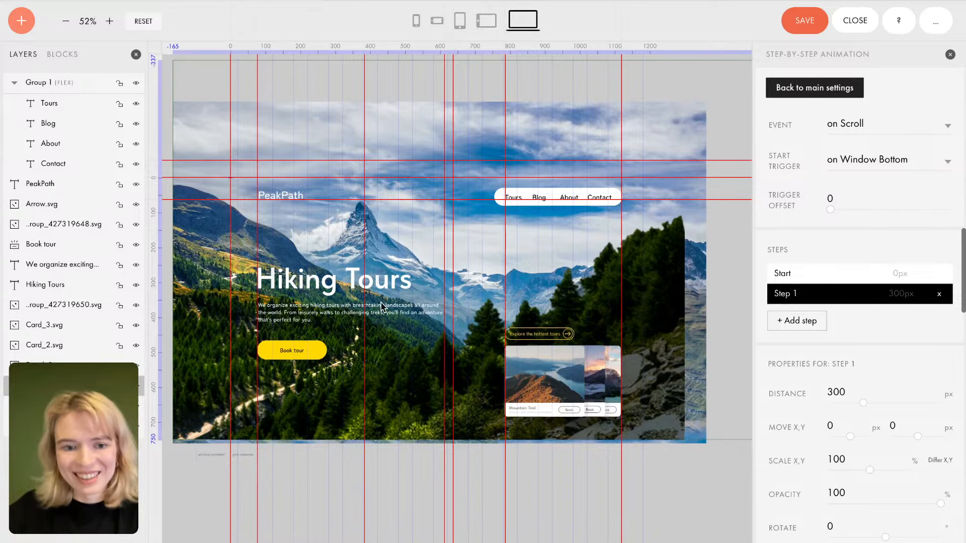
Step: Try a horizontal move of -20 px in the foreground image's animation step, then set it back to 0 px
{"action": "mouse_move", "coordinate": [577, 161]}
{"action": "scroll", "coordinate": [577, 161], "scroll_direction": "down", "scroll_amount": 5}
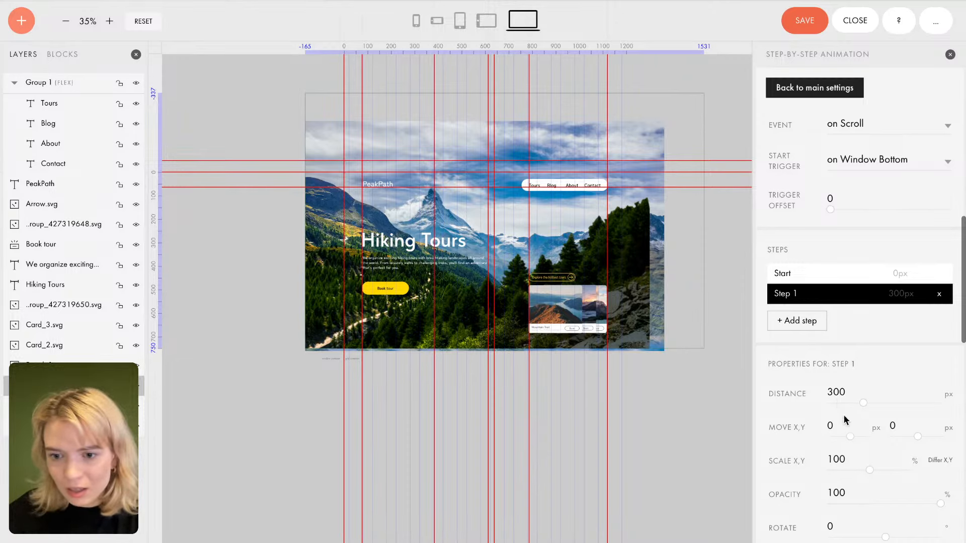
{"action": "scroll", "coordinate": [649, 337], "scroll_direction": "down", "scroll_amount": 1}
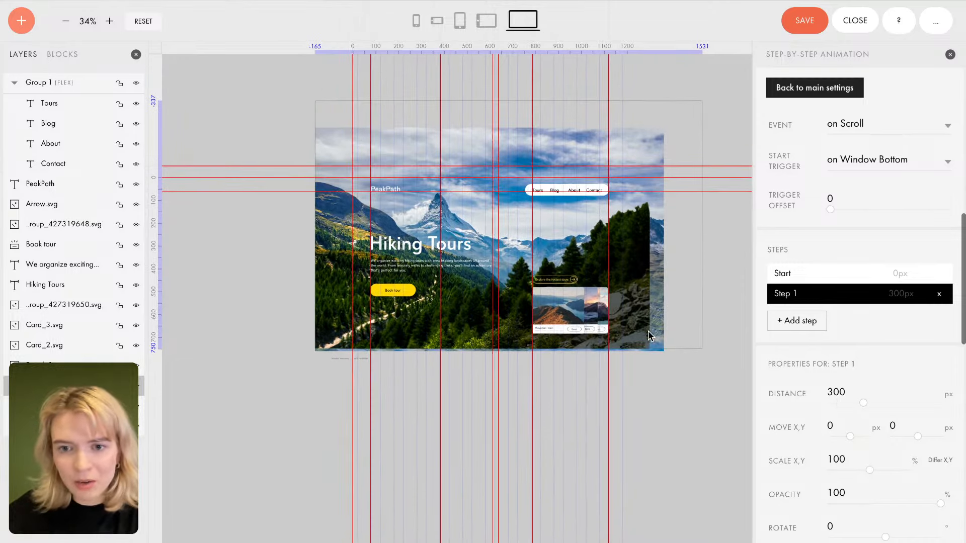
{"action": "scroll", "coordinate": [649, 336], "scroll_direction": "up", "scroll_amount": 5}
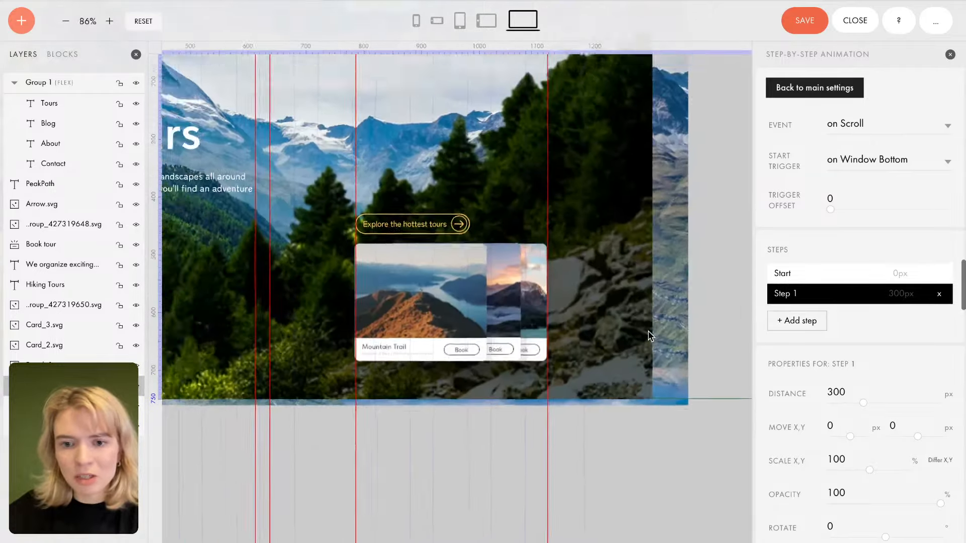
{"action": "scroll", "coordinate": [434, 256], "scroll_direction": "up", "scroll_amount": 3}
{"action": "scroll", "coordinate": [434, 256], "scroll_direction": "left", "scroll_amount": 3}
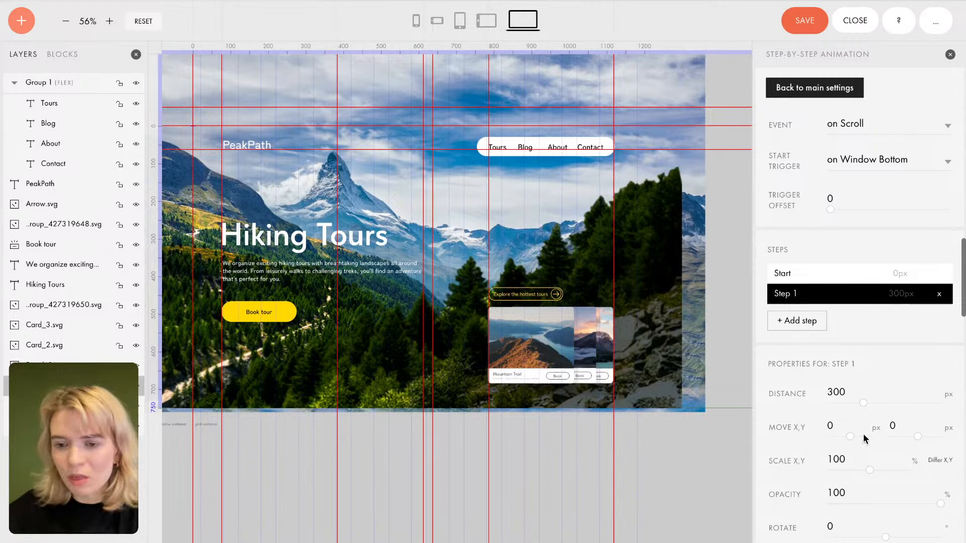
{"action": "left_click", "coordinate": [853, 437]}
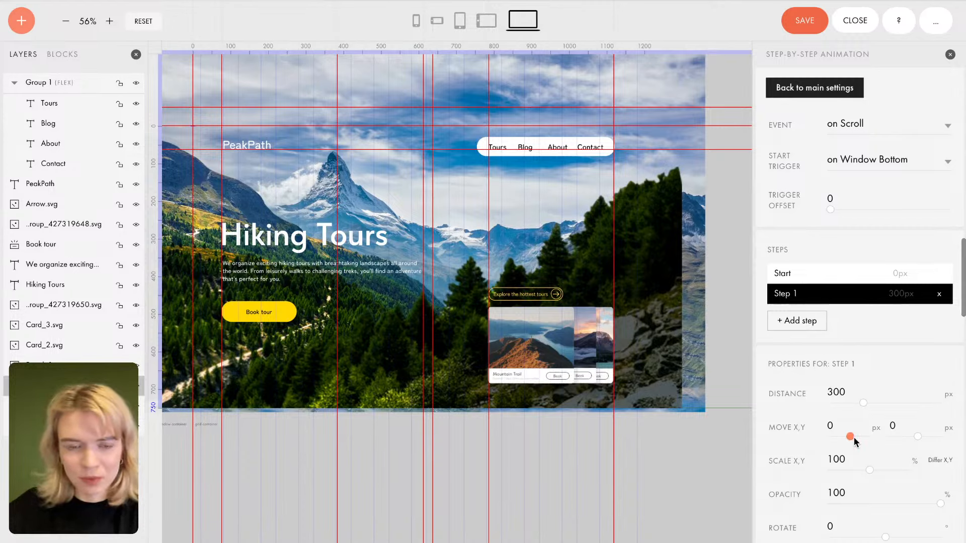
{"action": "left_click_drag", "start_coordinate": [854, 437], "coordinate": [854, 441]}
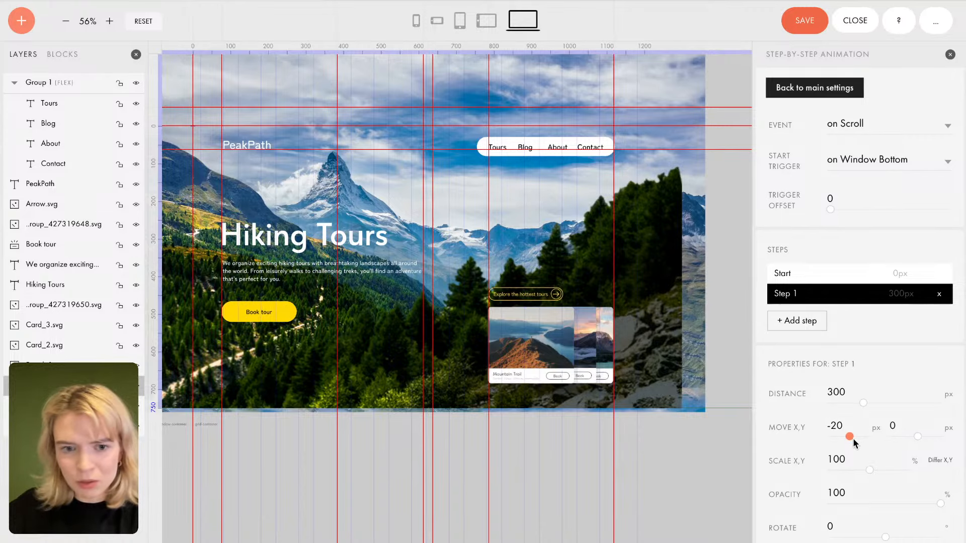
{"action": "left_click", "coordinate": [841, 424]}
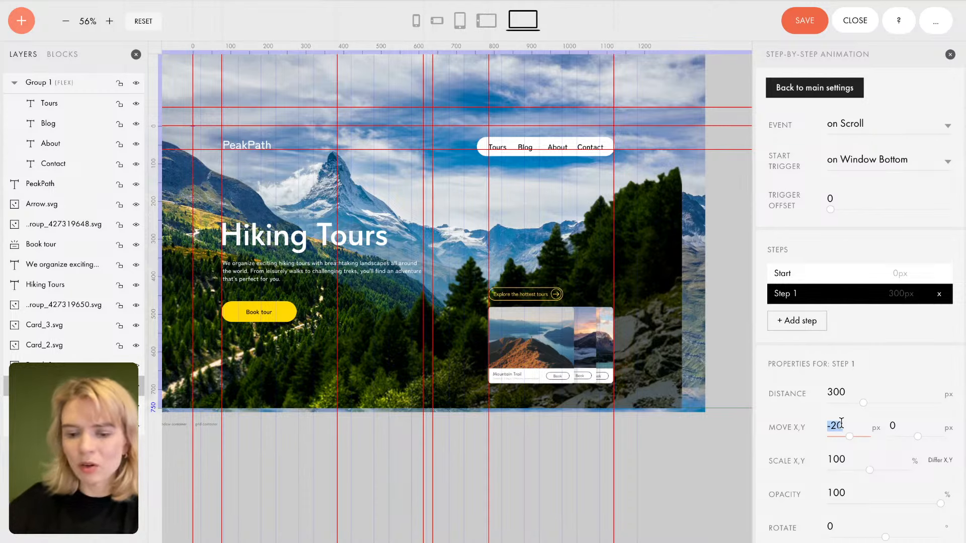
{"action": "type", "text": "0"}
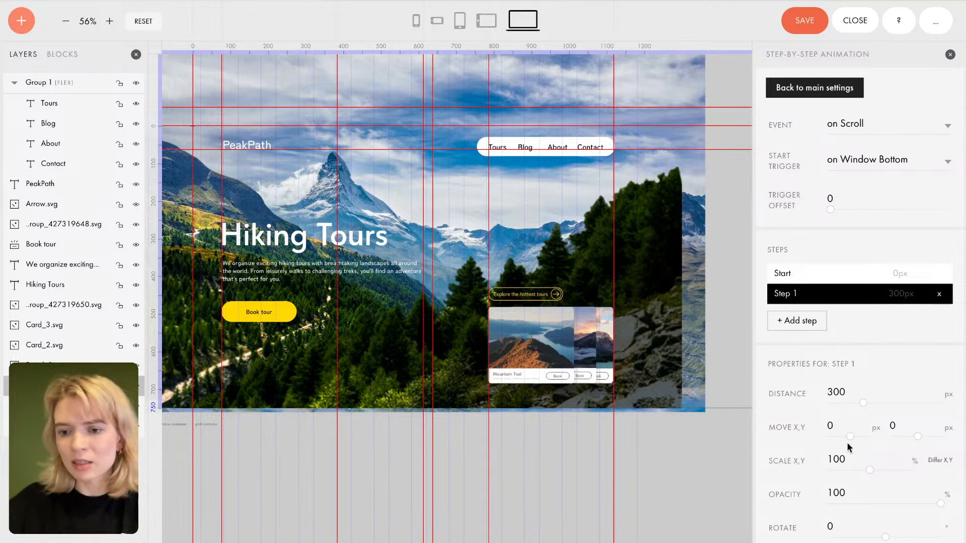
Step: Set the vertical move of the foreground image's animation step to -20 px
{"action": "left_click", "coordinate": [902, 427]}
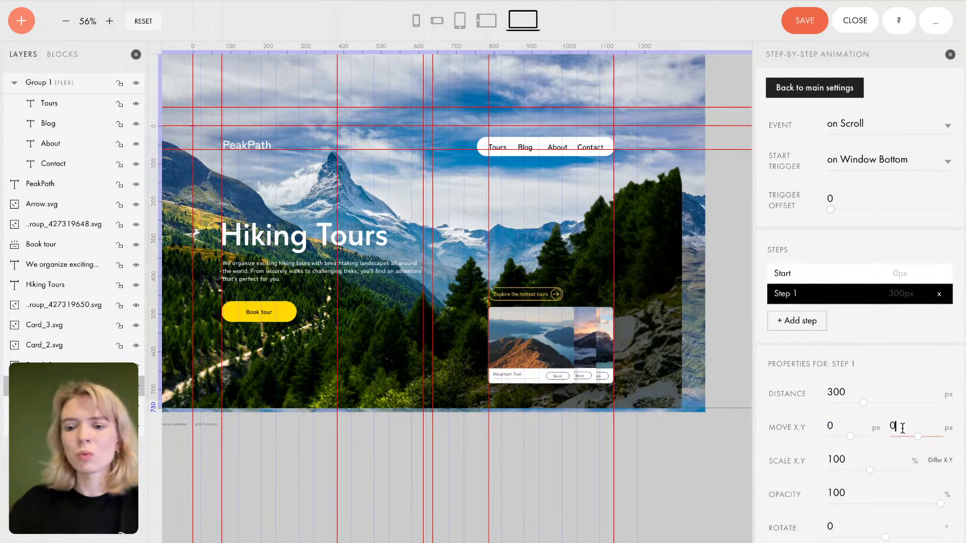
{"action": "double_click", "coordinate": [893, 427]}
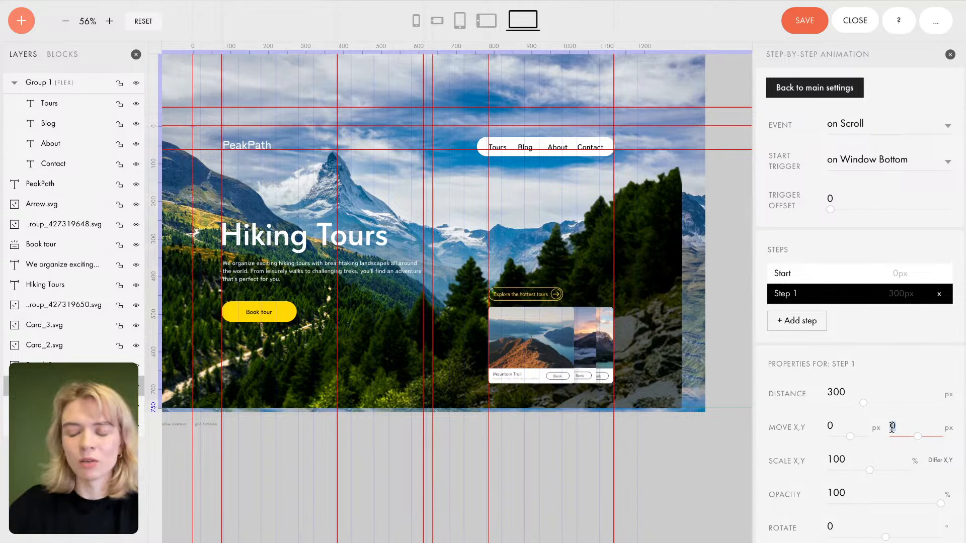
{"action": "type", "text": "10"}
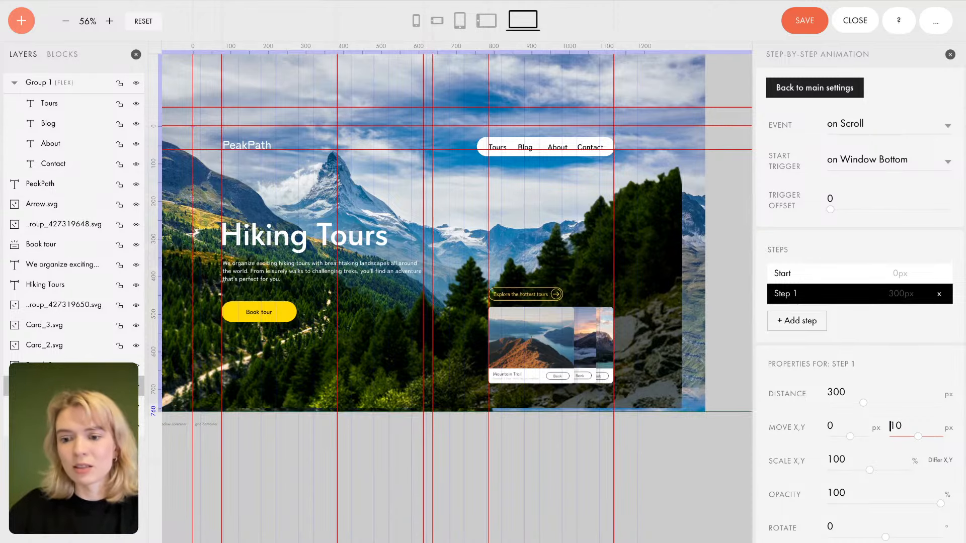
{"action": "key", "text": "Down"}
{"action": "key", "text": "Down"}
{"action": "key", "text": "Down"}
{"action": "key", "text": "Down"}
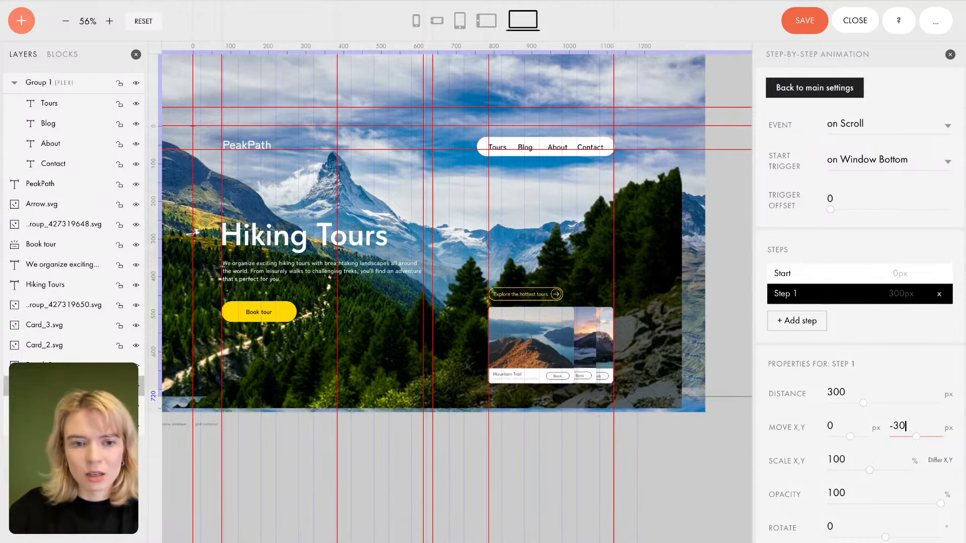
{"action": "key", "text": "Up"}
{"action": "key", "text": "Up"}
{"action": "key", "text": "Down"}
{"action": "key", "text": "Down"}
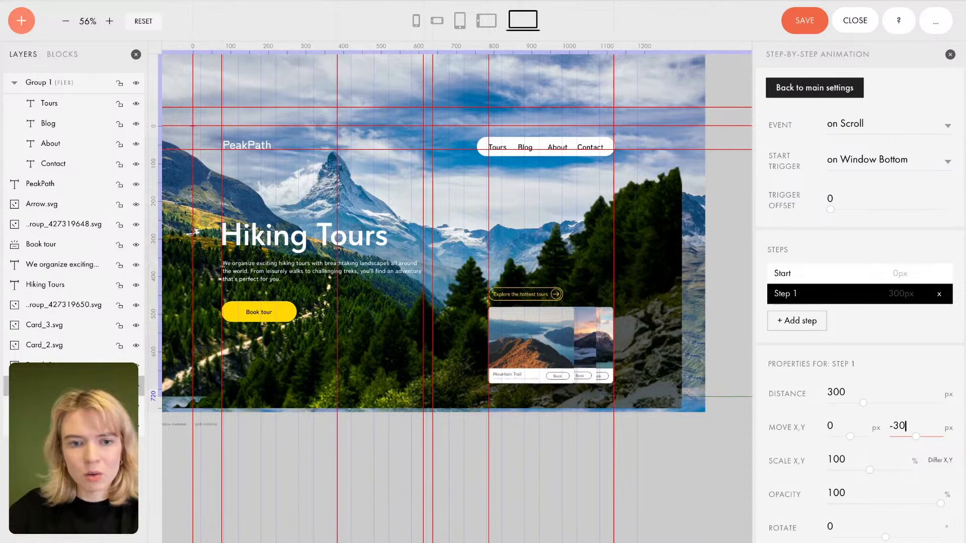
{"action": "key", "text": "Down"}
{"action": "key", "text": "Up"}
{"action": "key", "text": "Up"}
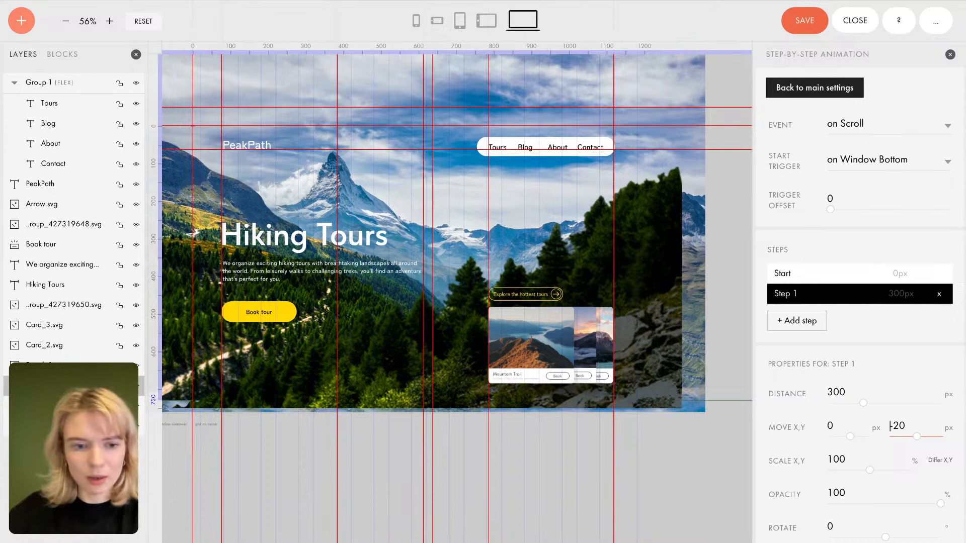
{"action": "left_click", "coordinate": [139, 430]}
{"action": "left_click", "coordinate": [139, 431]}
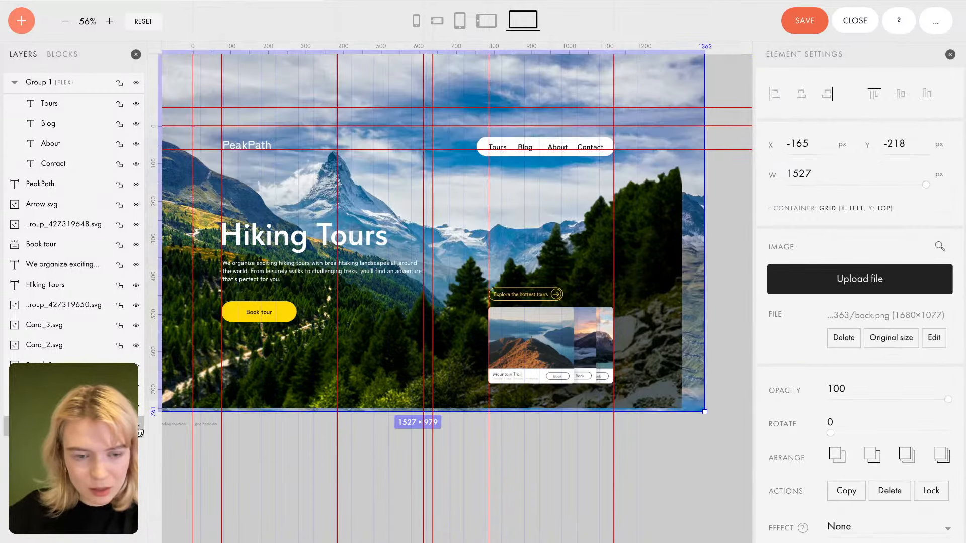
{"action": "left_click", "coordinate": [140, 433]}
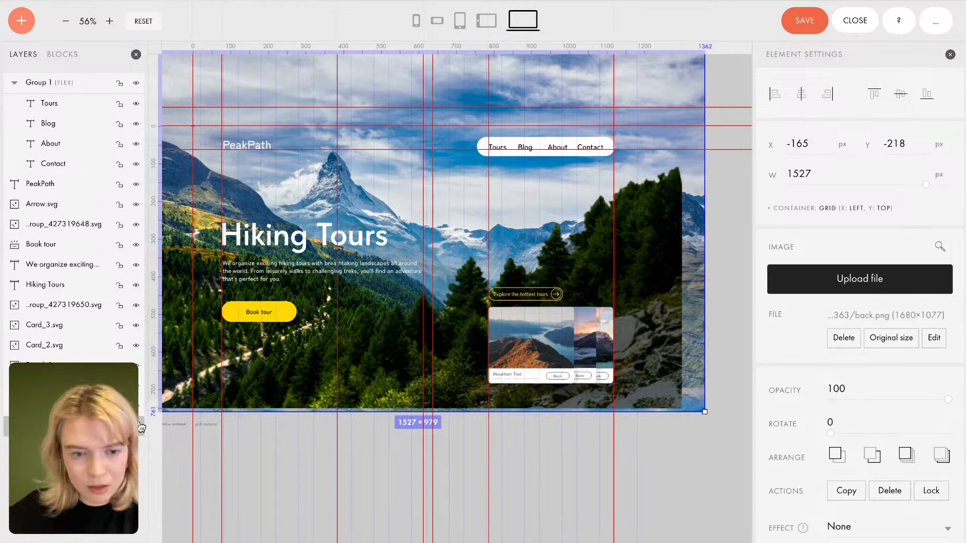
{"action": "left_click", "coordinate": [250, 398]}
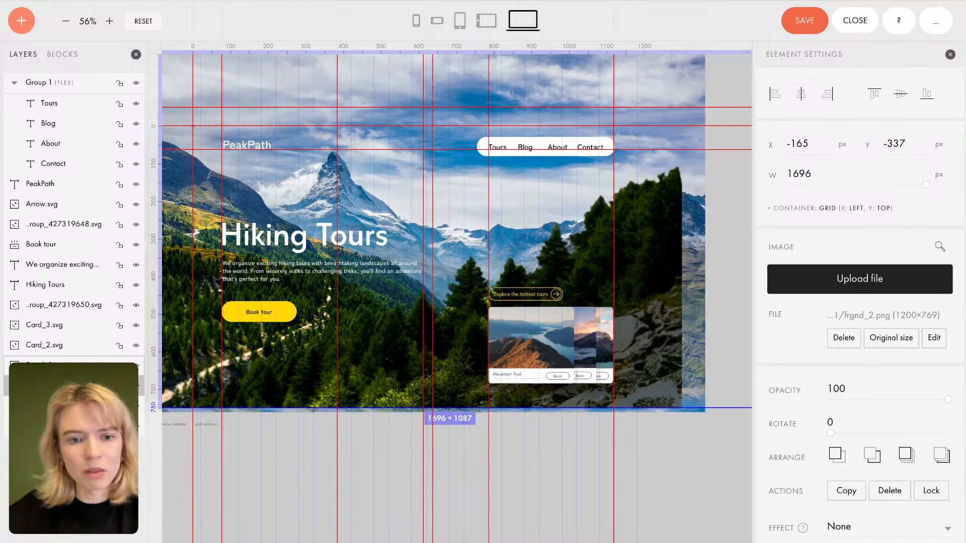
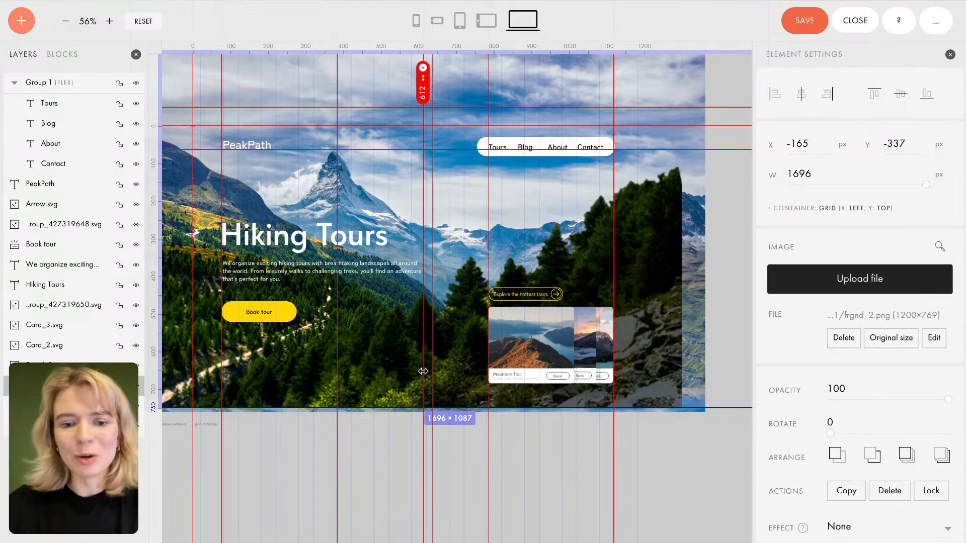
Step: Move the foreground image Frgnd_1.png to X -1133 px, Y -760 px
{"action": "left_click", "coordinate": [410, 378]}
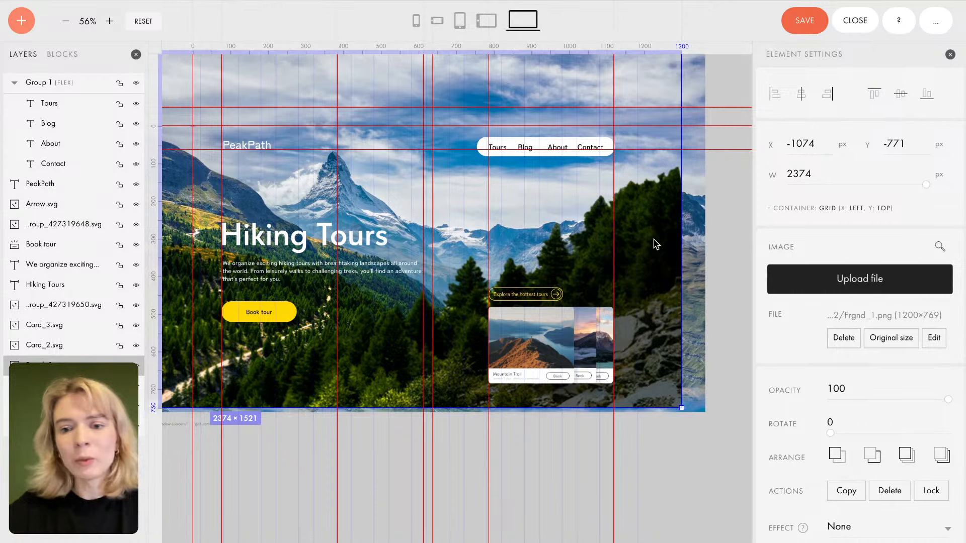
{"action": "left_click_drag", "start_coordinate": [651, 239], "coordinate": [629, 246]}
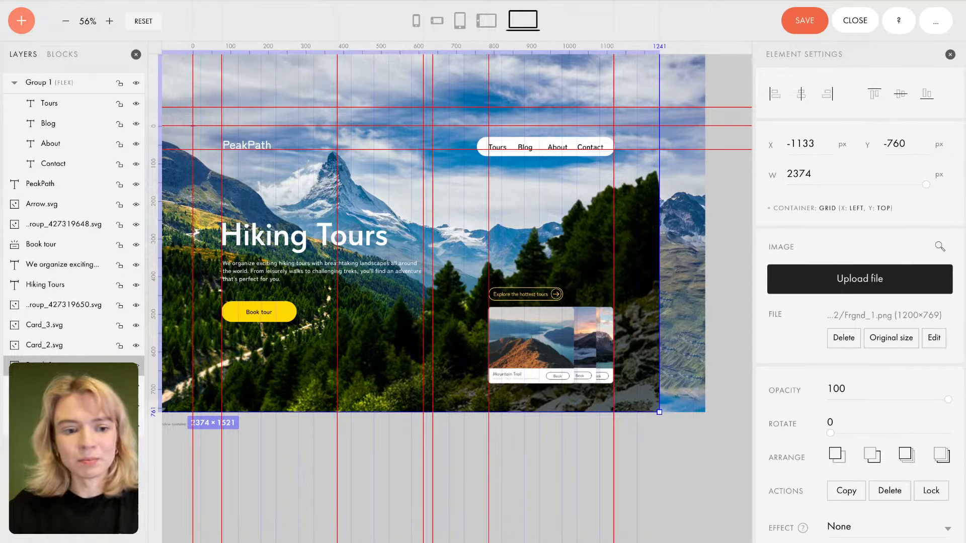
Step: Give the foreground image Frgnd_1.png a step-by-step animation with the on Scroll event and one added step
{"action": "left_click", "coordinate": [742, 371]}
{"action": "scroll", "coordinate": [858, 473], "scroll_direction": "down", "scroll_amount": 5}
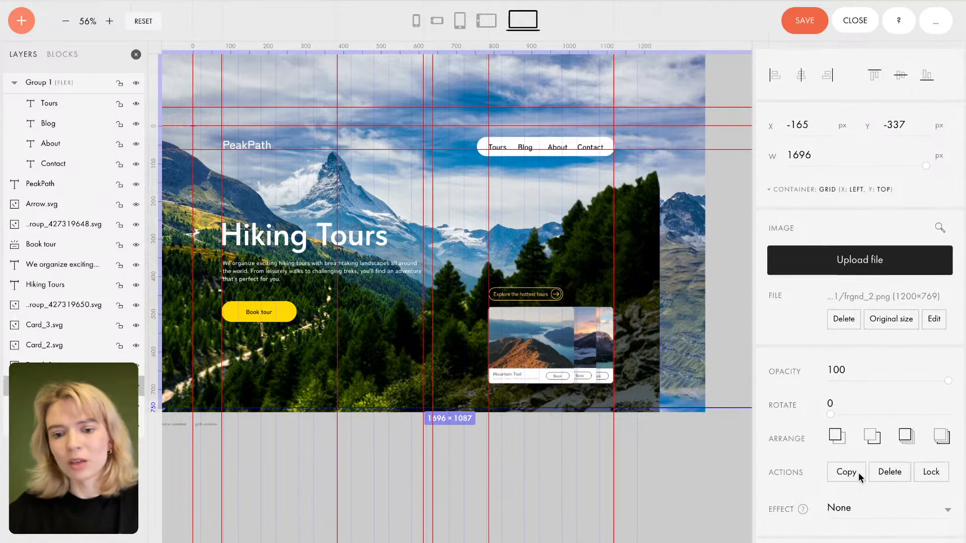
{"action": "scroll", "coordinate": [856, 468], "scroll_direction": "down", "scroll_amount": 6}
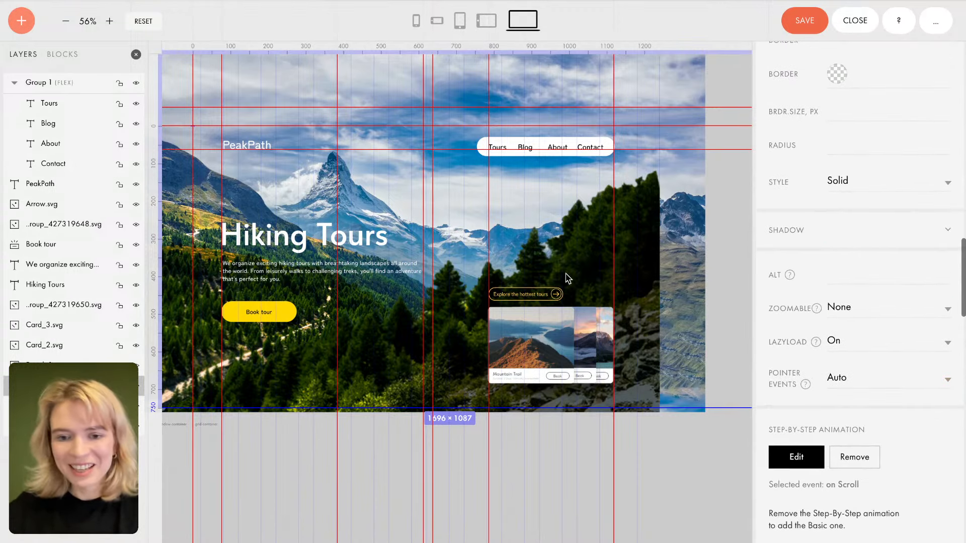
{"action": "left_click", "coordinate": [533, 316]}
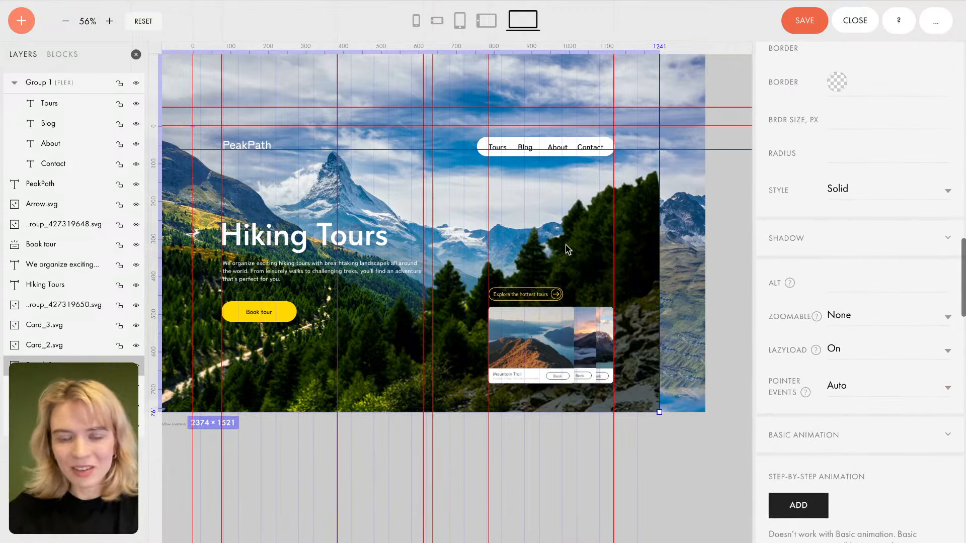
{"action": "scroll", "coordinate": [816, 476], "scroll_direction": "down", "scroll_amount": 1}
{"action": "scroll", "coordinate": [816, 476], "scroll_direction": "down", "scroll_amount": 1}
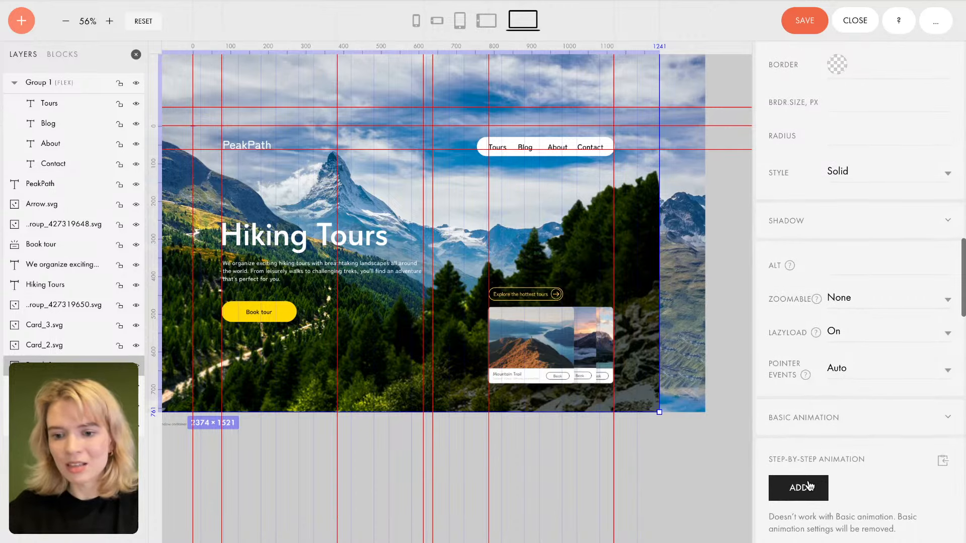
{"action": "left_click", "coordinate": [802, 488]}
{"action": "left_click", "coordinate": [851, 130]}
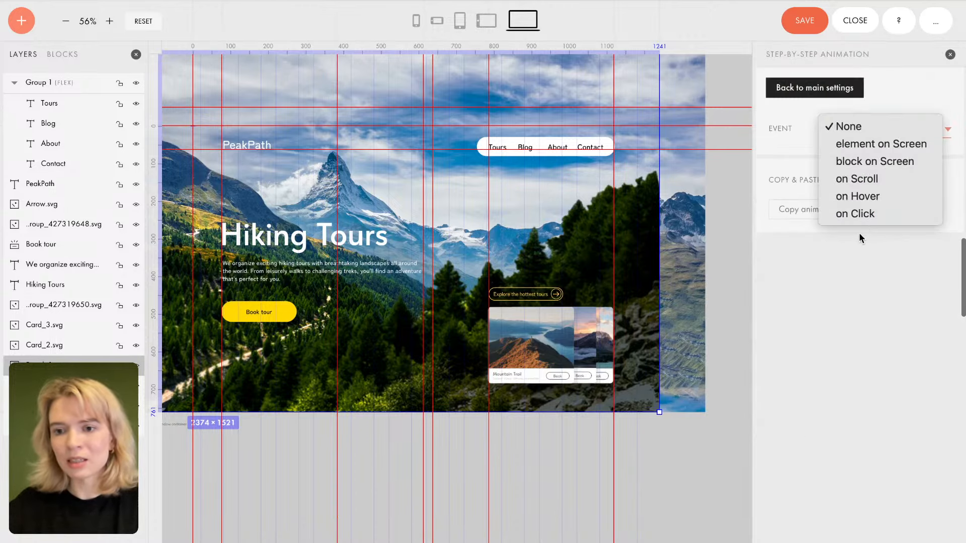
{"action": "left_click", "coordinate": [868, 180]}
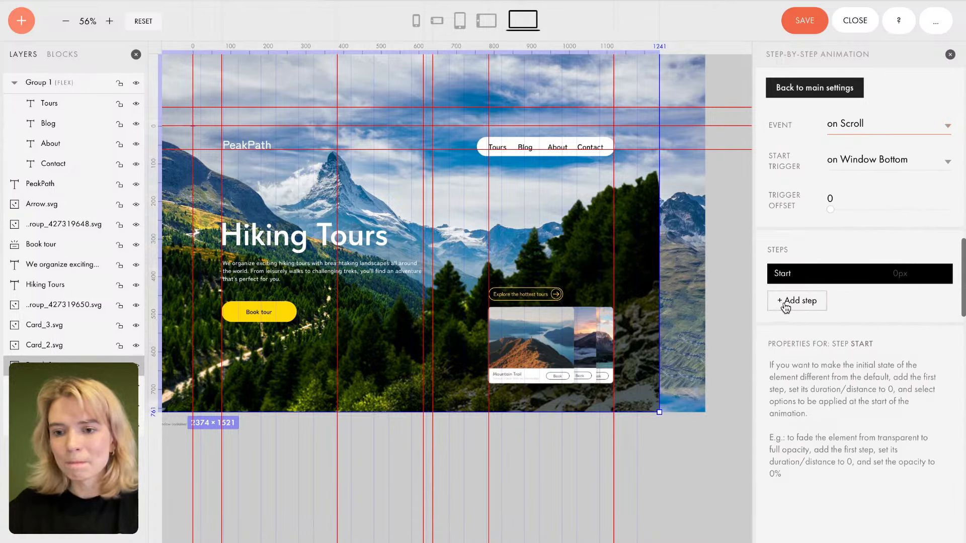
{"action": "left_click", "coordinate": [785, 303]}
Step: Set the distance of Step 1 in the Frgnd_1.png animation to 300 px
{"action": "left_click", "coordinate": [854, 404]}
{"action": "left_click_drag", "start_coordinate": [854, 404], "coordinate": [851, 404]}
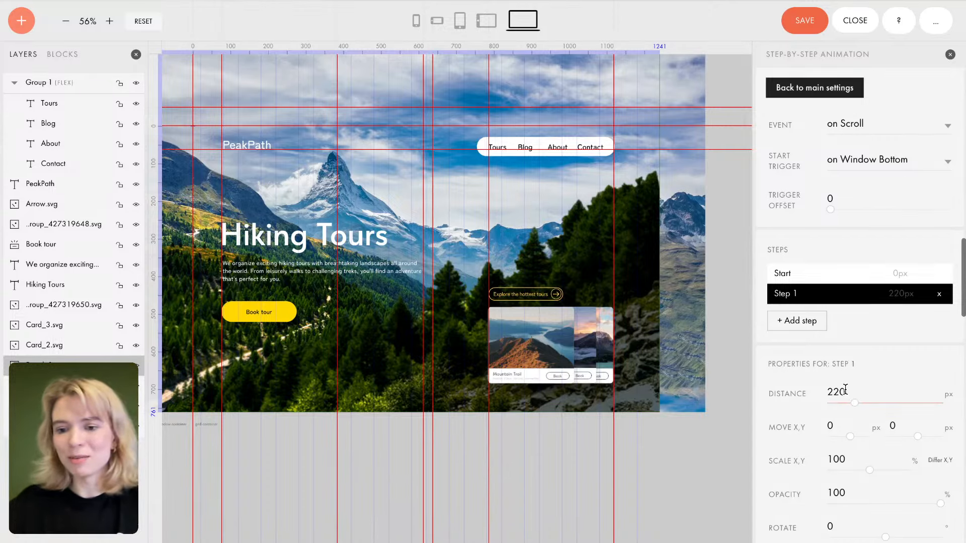
{"action": "left_click_drag", "start_coordinate": [845, 390], "coordinate": [827, 393]}
{"action": "type", "text": "300"}
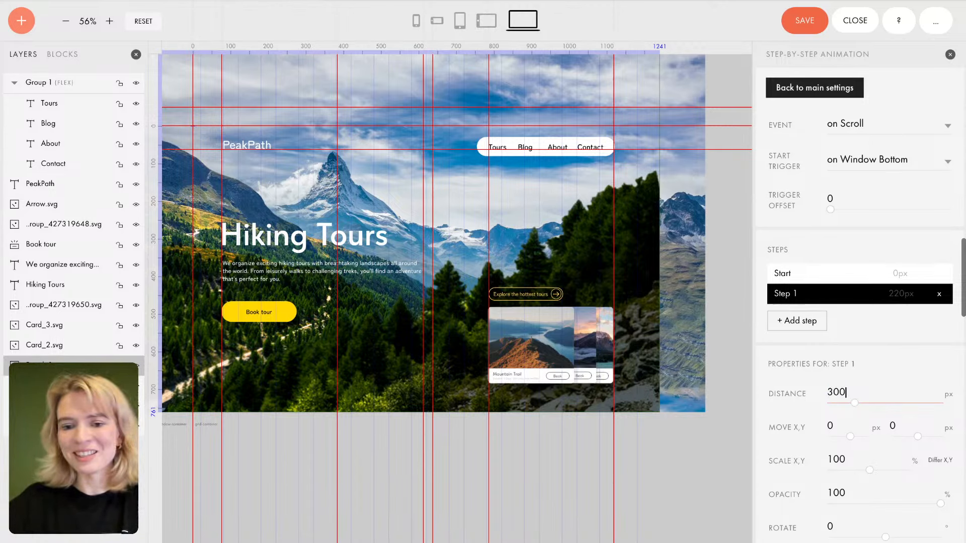
{"action": "key", "text": "Return"}
Step: Set Step 1 of the Frgnd_1.png animation to a scale of 110% and a vertical move of -80 px
{"action": "scroll", "coordinate": [871, 340], "scroll_direction": "down", "scroll_amount": 1}
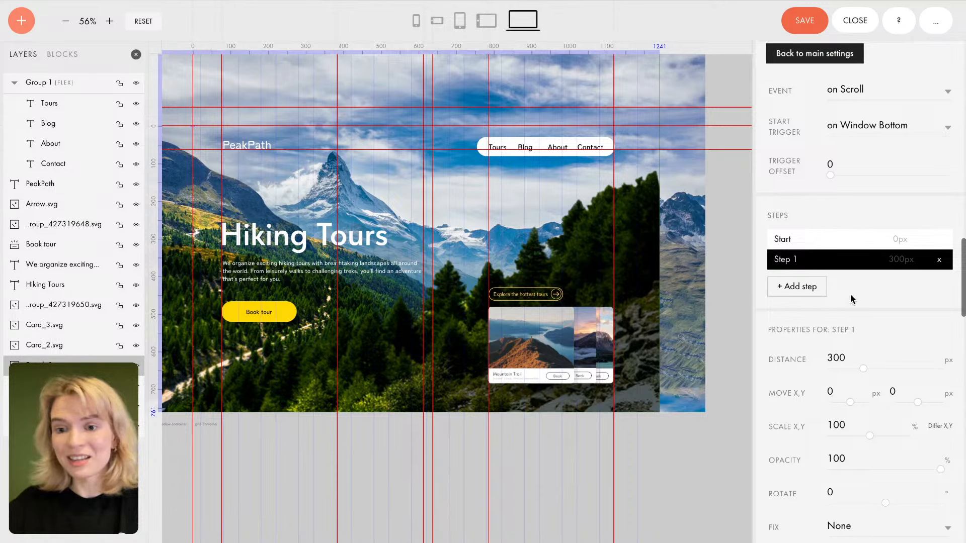
{"action": "scroll", "coordinate": [859, 417], "scroll_direction": "down", "scroll_amount": 2}
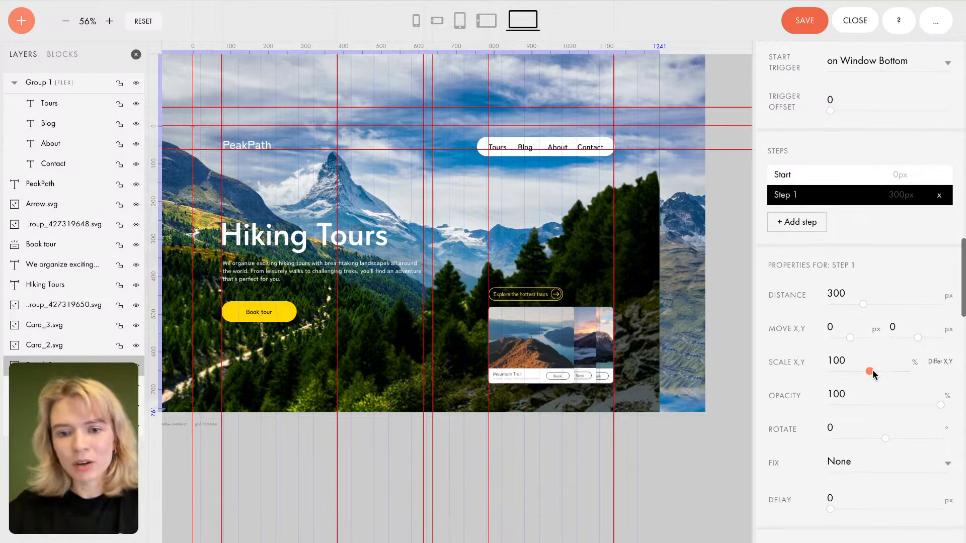
{"action": "left_click_drag", "start_coordinate": [873, 373], "coordinate": [875, 375]}
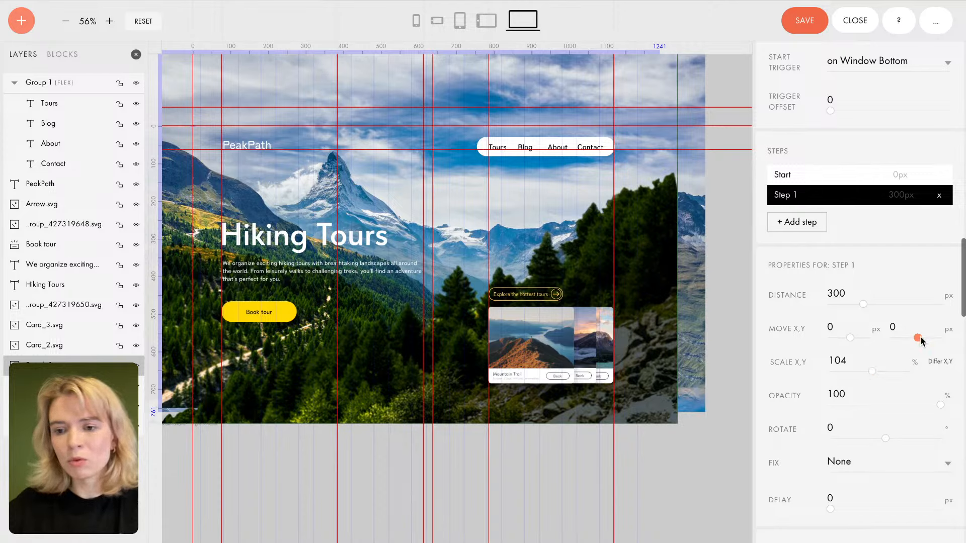
{"action": "left_click_drag", "start_coordinate": [920, 337], "coordinate": [919, 338]}
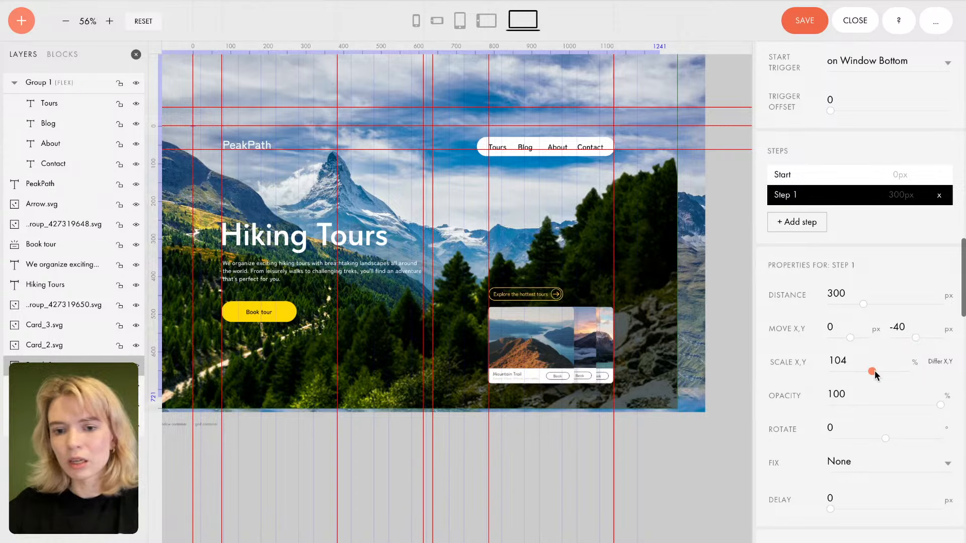
{"action": "left_click_drag", "start_coordinate": [875, 370], "coordinate": [873, 373]}
{"action": "left_click_drag", "start_coordinate": [915, 339], "coordinate": [914, 340]}
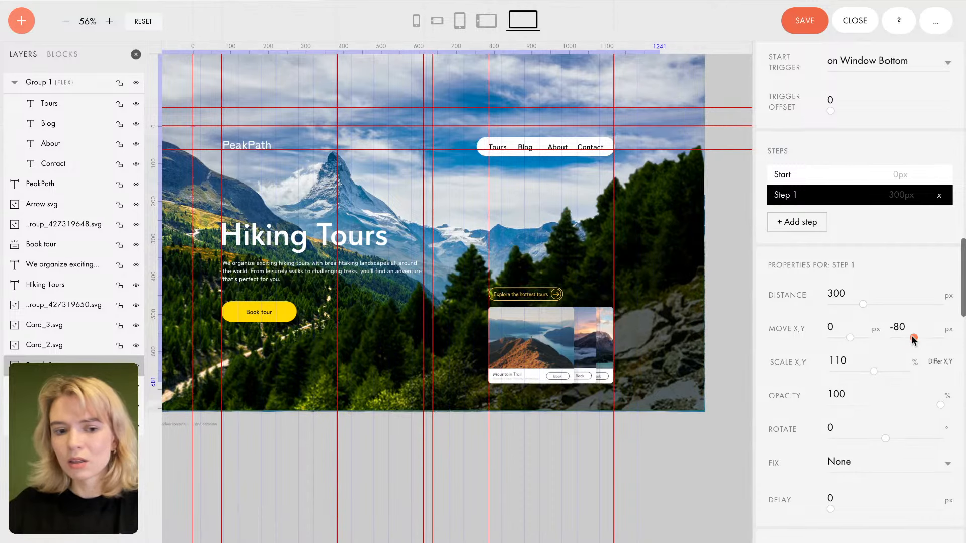
Step: Save the hero block and close the block editor
{"action": "left_click", "coordinate": [811, 28]}
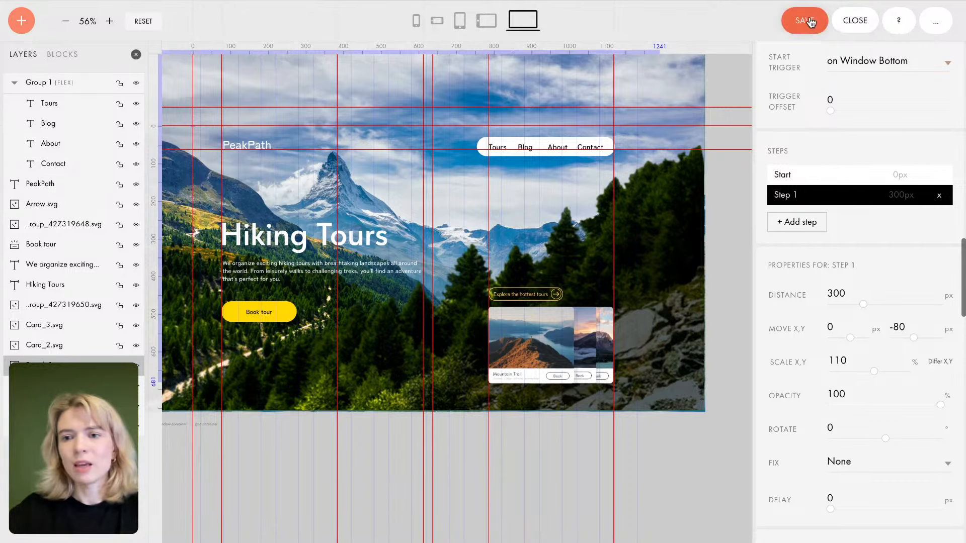
{"action": "left_click", "coordinate": [859, 28]}
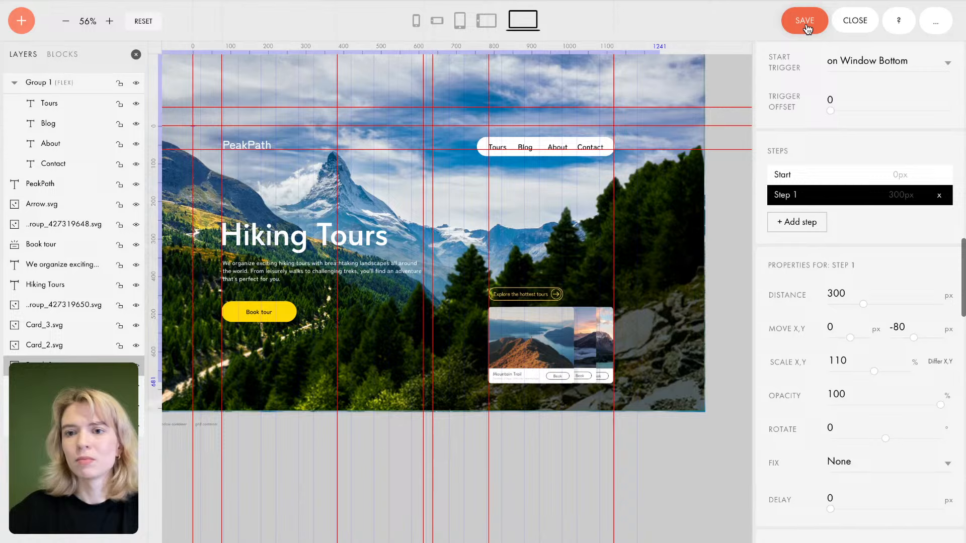
{"action": "left_click", "coordinate": [858, 27]}
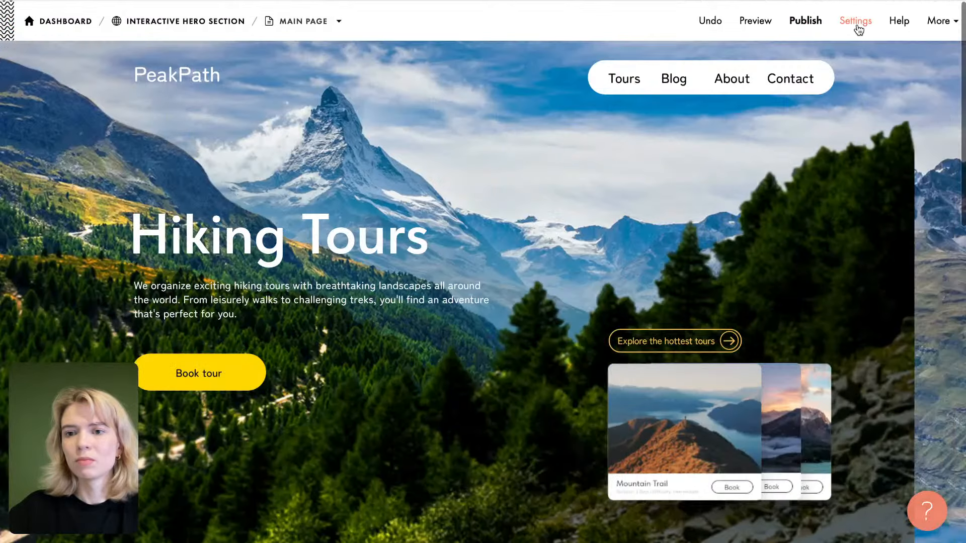
Step: Publish the page and view the published version, then return to the page editor
{"action": "left_click", "coordinate": [804, 23]}
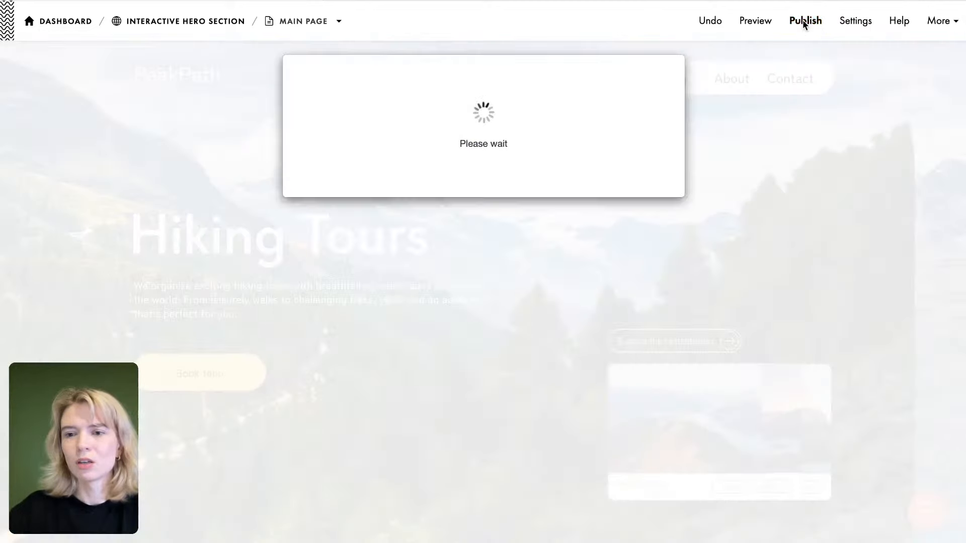
{"action": "left_click", "coordinate": [485, 217]}
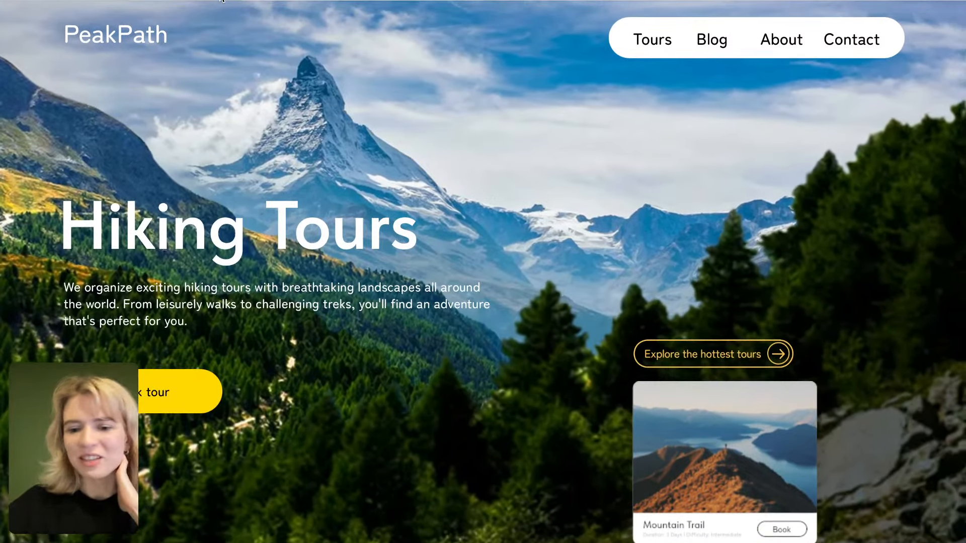
{"action": "left_click", "coordinate": [222, 1]}
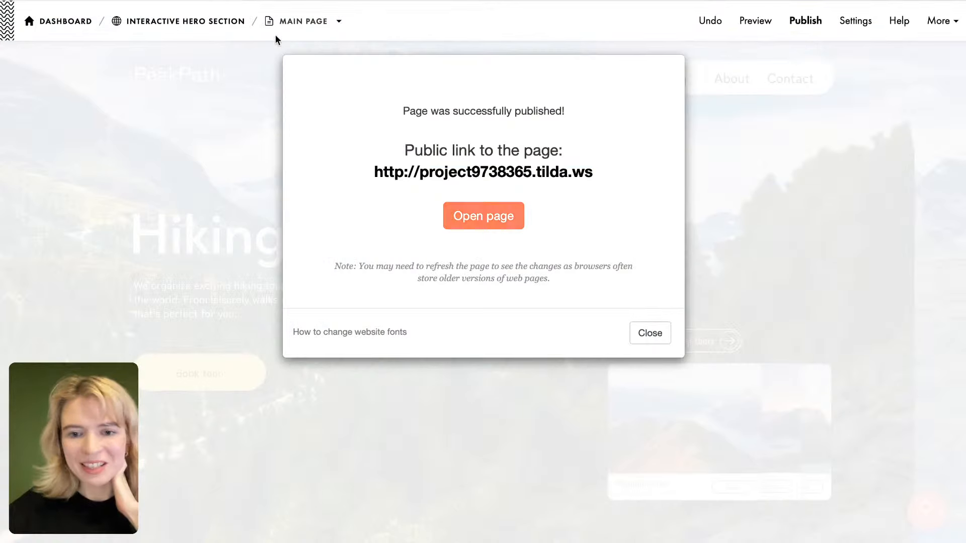
{"action": "left_click", "coordinate": [669, 338]}
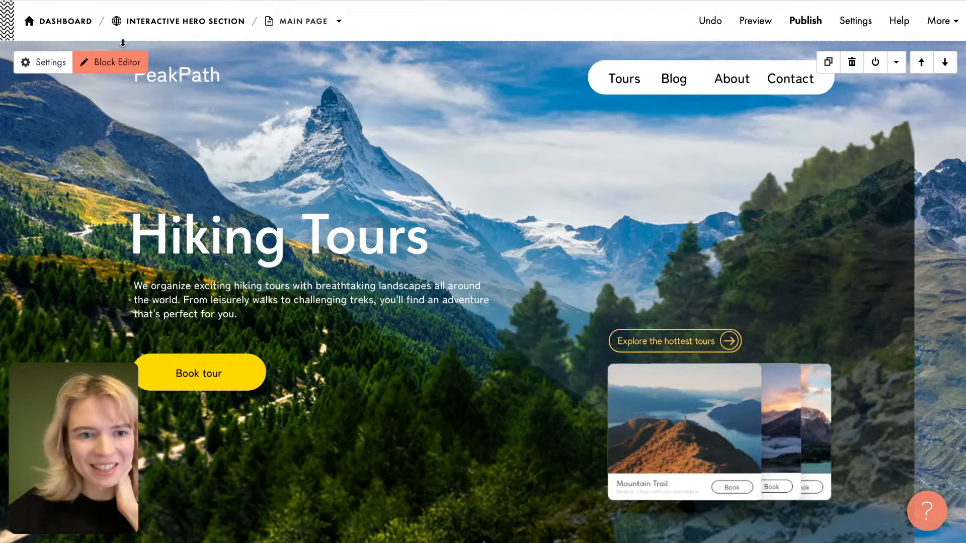
Step: Reopen the hero block for editing and scale the three tour card images together to a width of 254 px, repositioning them under the Explore button
{"action": "left_click", "coordinate": [122, 71]}
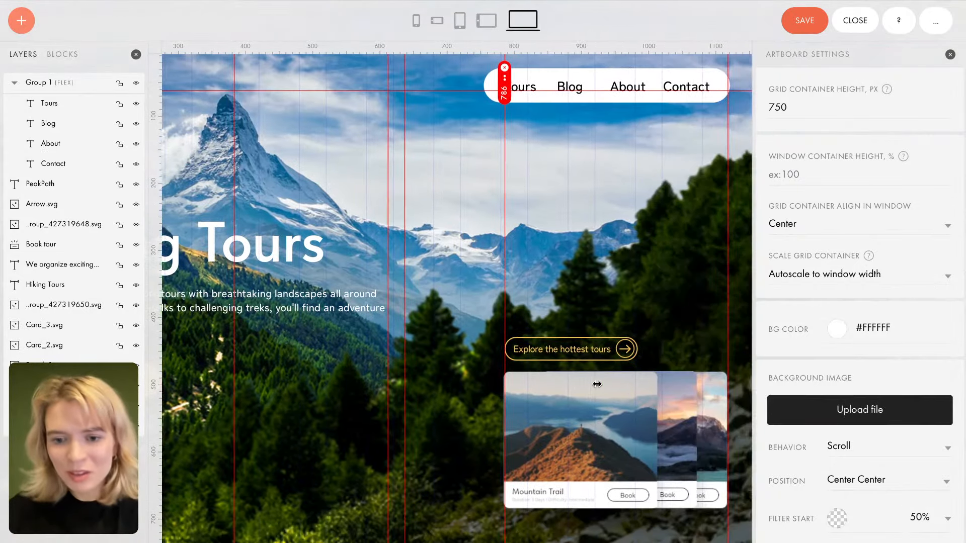
{"action": "left_click", "coordinate": [587, 401]}
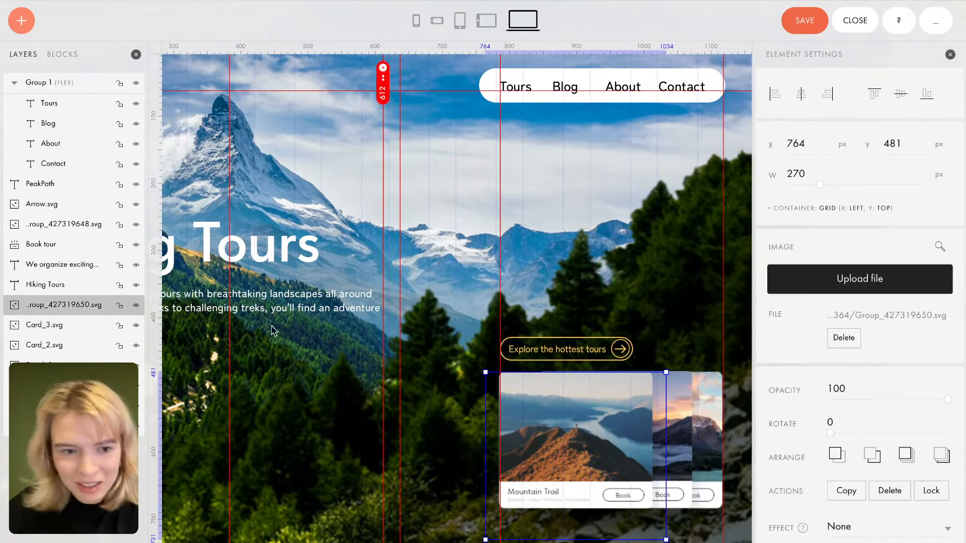
{"action": "left_click", "coordinate": [69, 330], "text": "shift"}
{"action": "left_click", "coordinate": [70, 346], "text": "shift"}
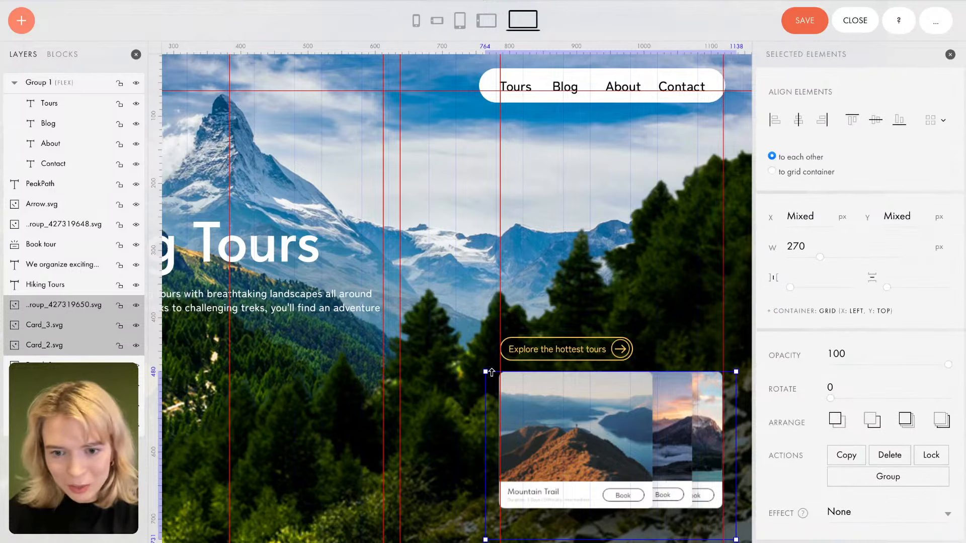
{"action": "left_click_drag", "start_coordinate": [486, 372], "coordinate": [507, 382]}
{"action": "left_click_drag", "start_coordinate": [655, 431], "coordinate": [645, 427]}
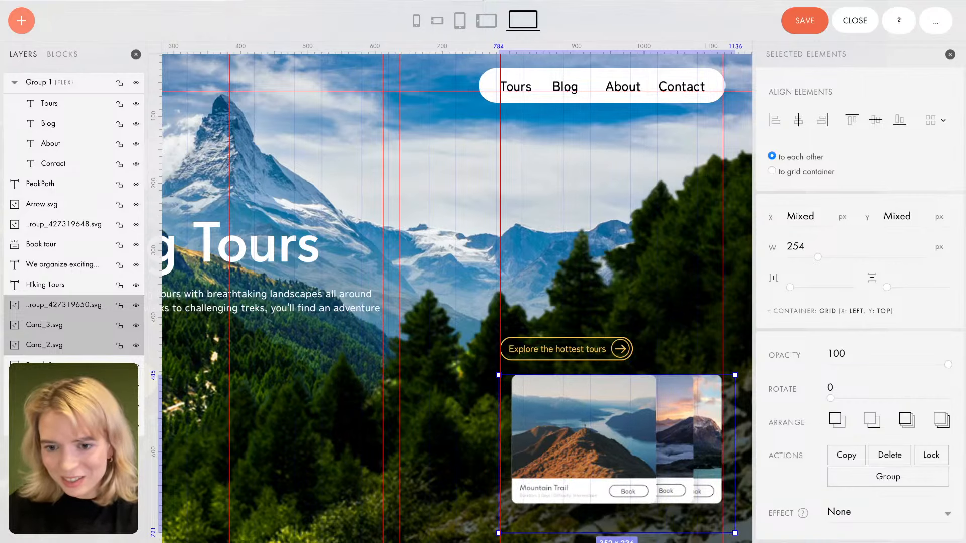
{"action": "left_click", "coordinate": [461, 417]}
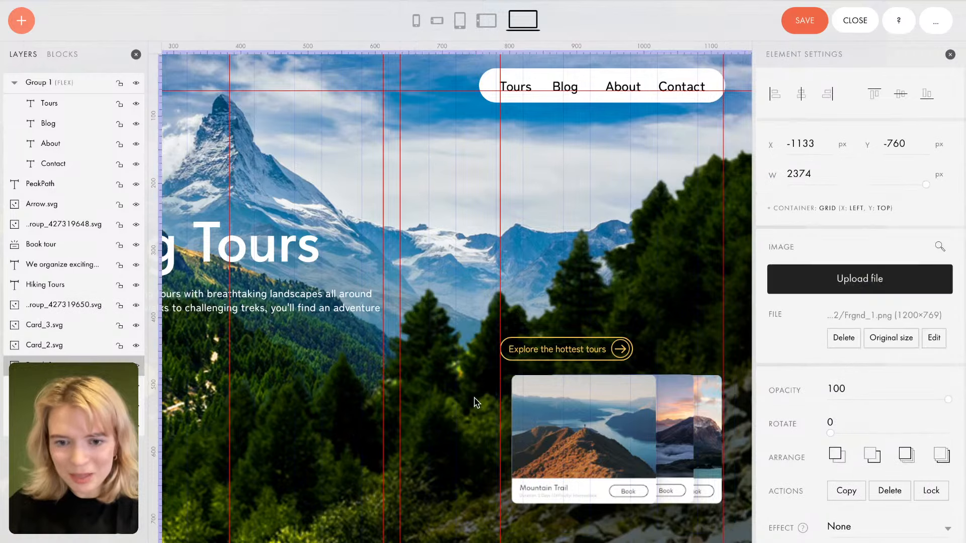
Step: Move the vertical guide to the cards' left edge and place the "Explore the hottest tours" button against it at X 802 px, Y 440 px
{"action": "left_click", "coordinate": [564, 354]}
{"action": "left_click_drag", "start_coordinate": [500, 379], "coordinate": [511, 379]}
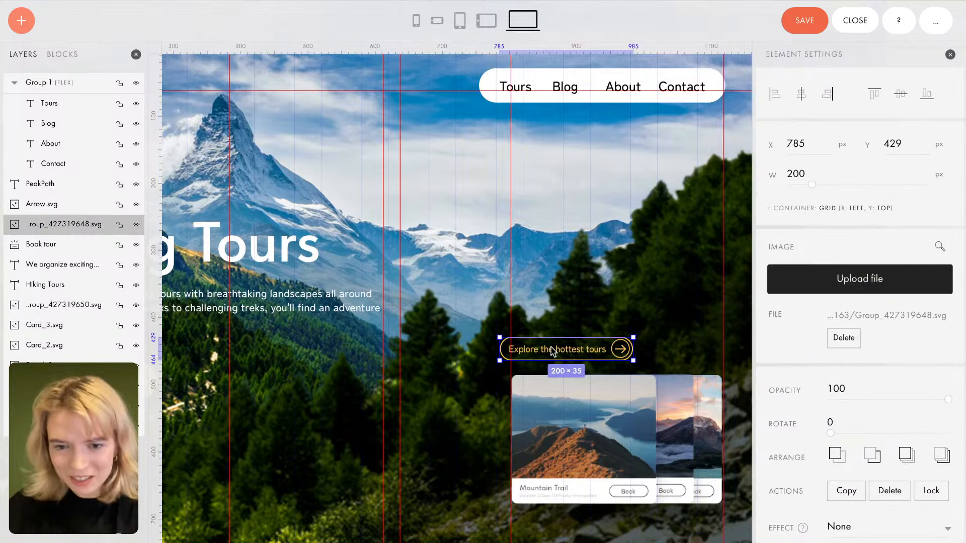
{"action": "left_click_drag", "start_coordinate": [554, 351], "coordinate": [561, 357]}
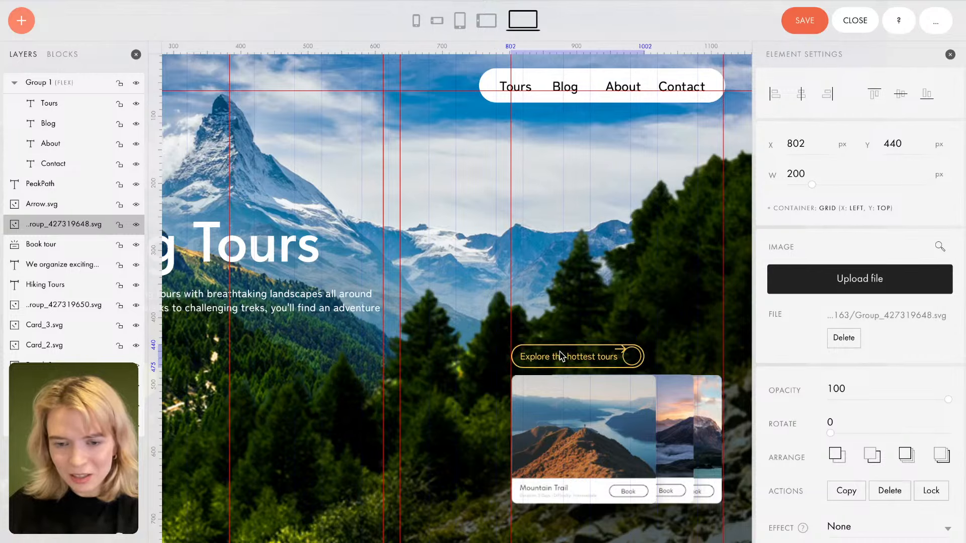
Step: Move Arrow.svg back inside the Explore button's circle, at X 974 px, Y 450 px
{"action": "scroll", "coordinate": [583, 363], "scroll_direction": "up", "scroll_amount": 2}
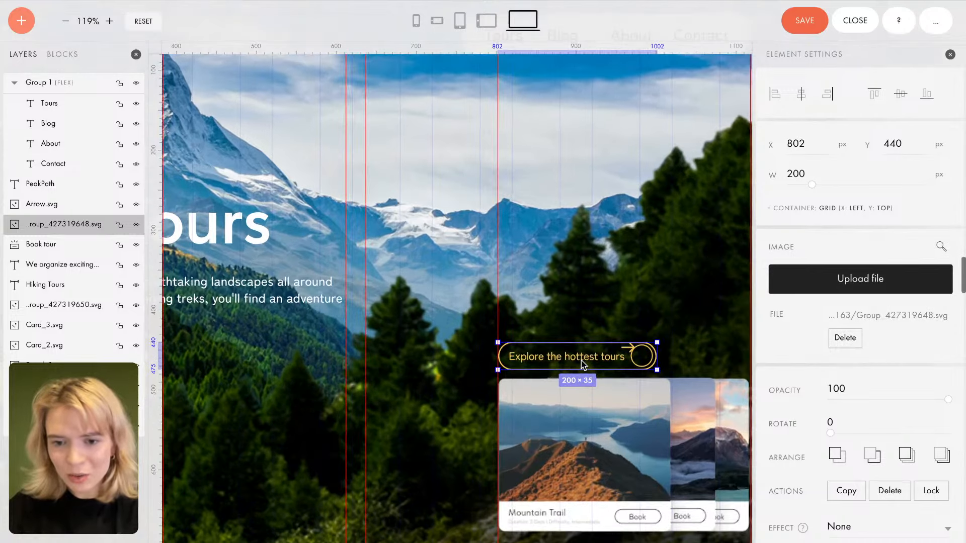
{"action": "left_click", "coordinate": [71, 205]}
{"action": "left_click_drag", "start_coordinate": [628, 348], "coordinate": [641, 356]}
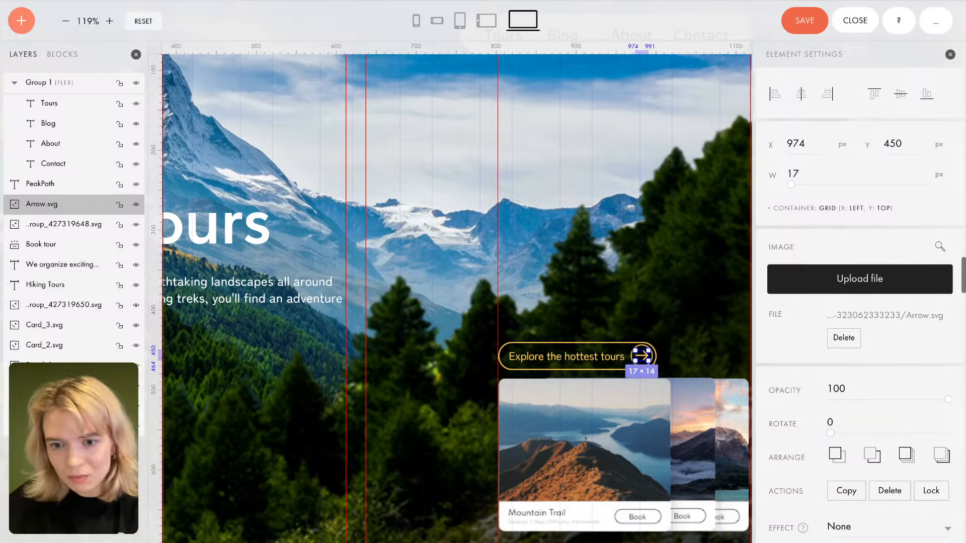
Step: Set the Book tour button's background color on hover to #CBE724 from the light green group of the colors library
{"action": "left_click", "coordinate": [612, 290]}
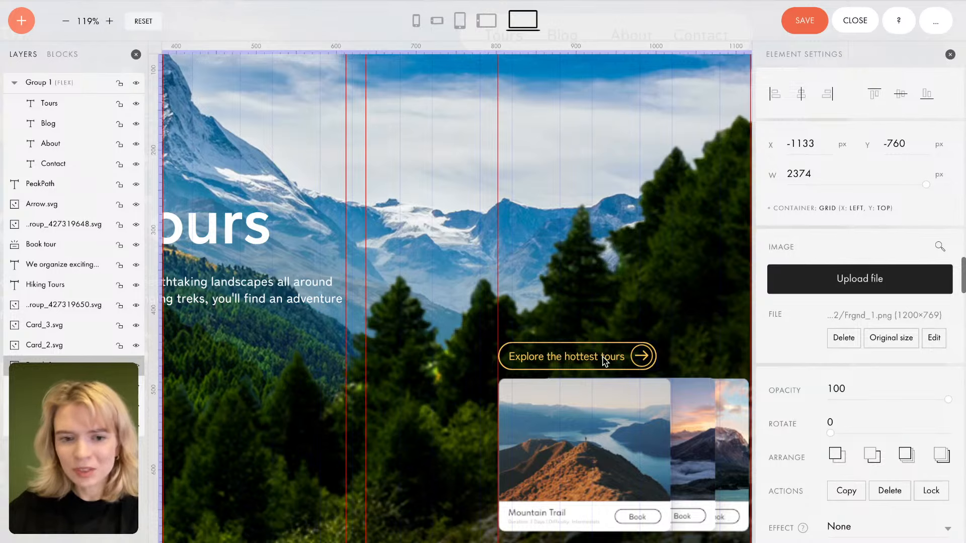
{"action": "scroll", "coordinate": [517, 307], "scroll_direction": "down", "scroll_amount": 4}
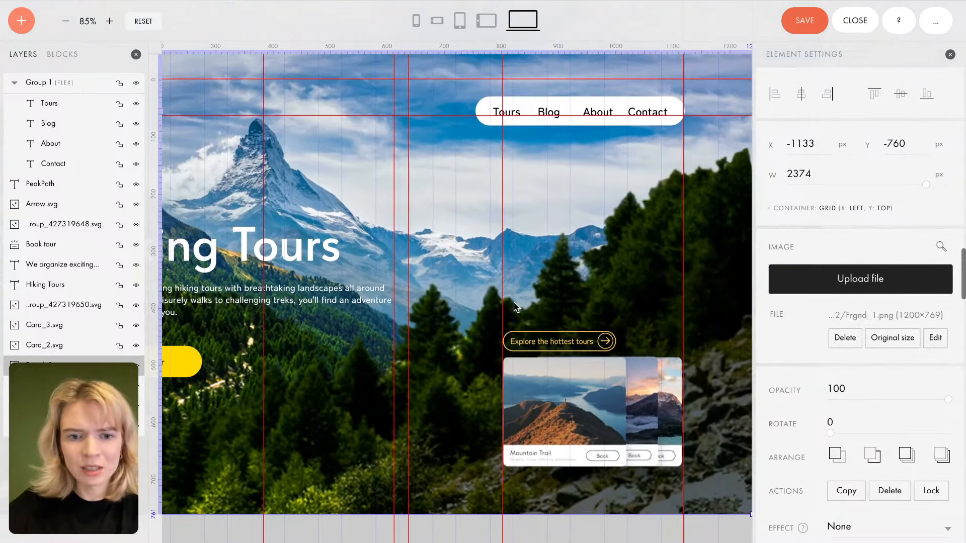
{"action": "scroll", "coordinate": [516, 307], "scroll_direction": "down", "scroll_amount": 1}
{"action": "left_click", "coordinate": [214, 347]}
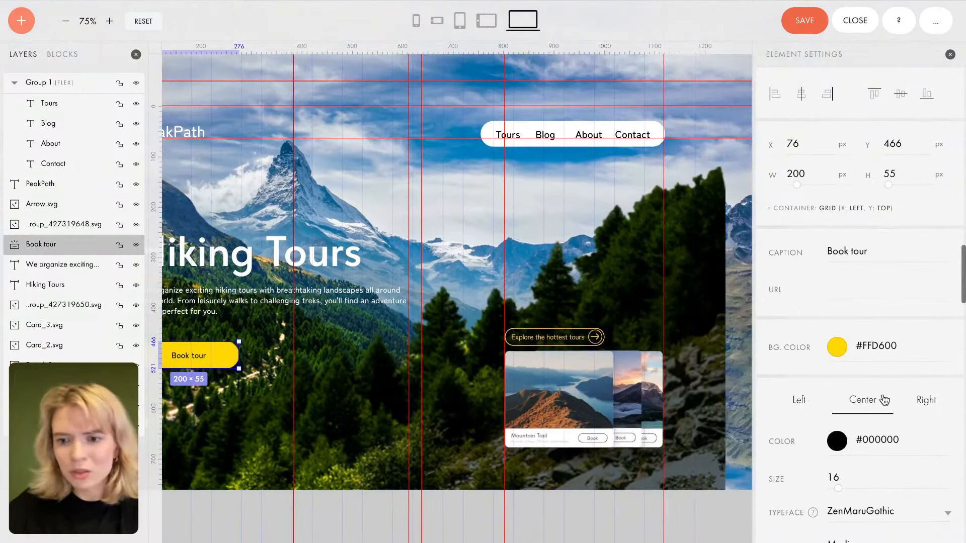
{"action": "scroll", "coordinate": [849, 390], "scroll_direction": "down", "scroll_amount": 6}
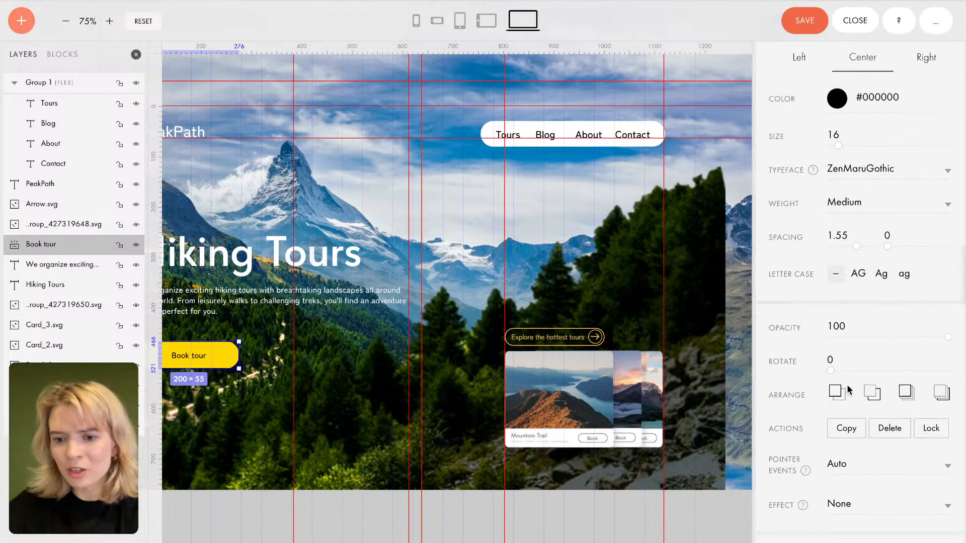
{"action": "scroll", "coordinate": [847, 386], "scroll_direction": "down", "scroll_amount": 10}
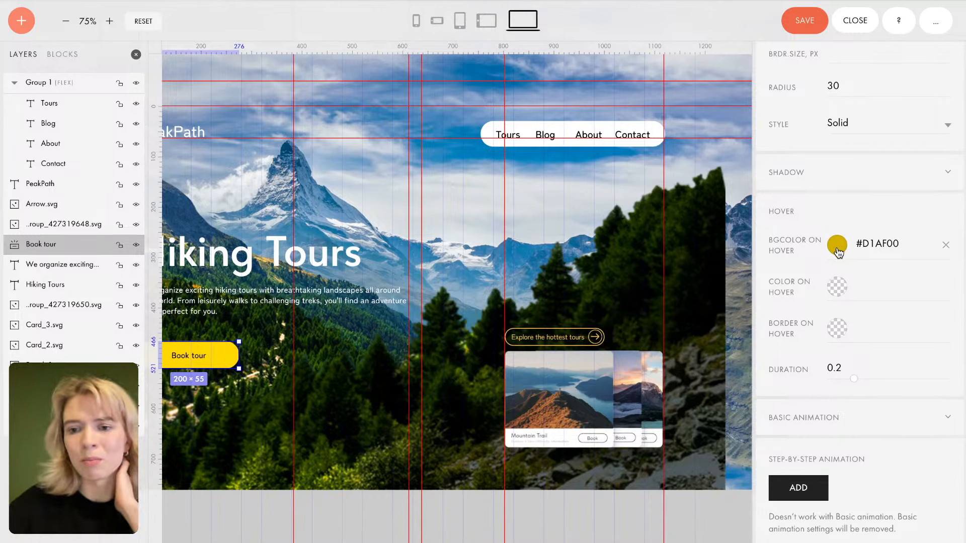
{"action": "left_click", "coordinate": [838, 247]}
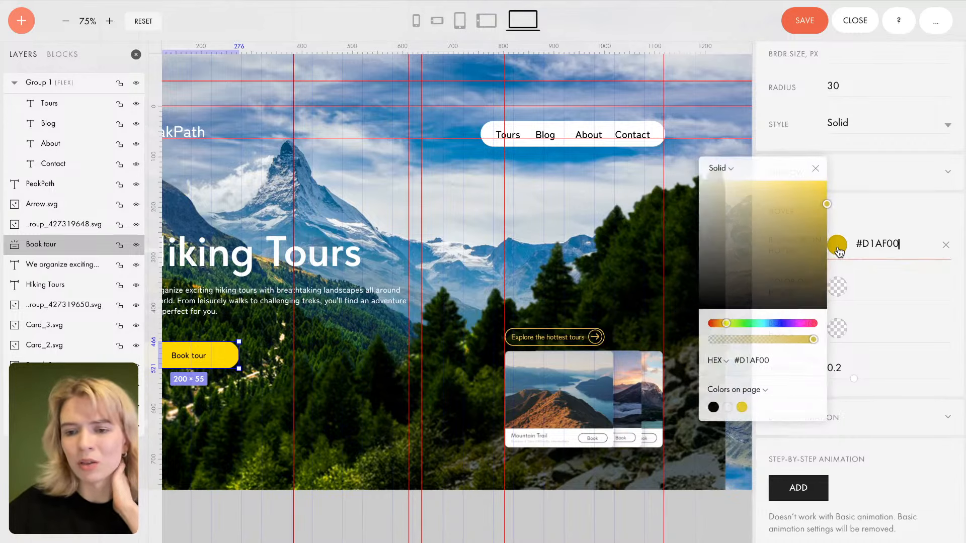
{"action": "left_click", "coordinate": [761, 391]}
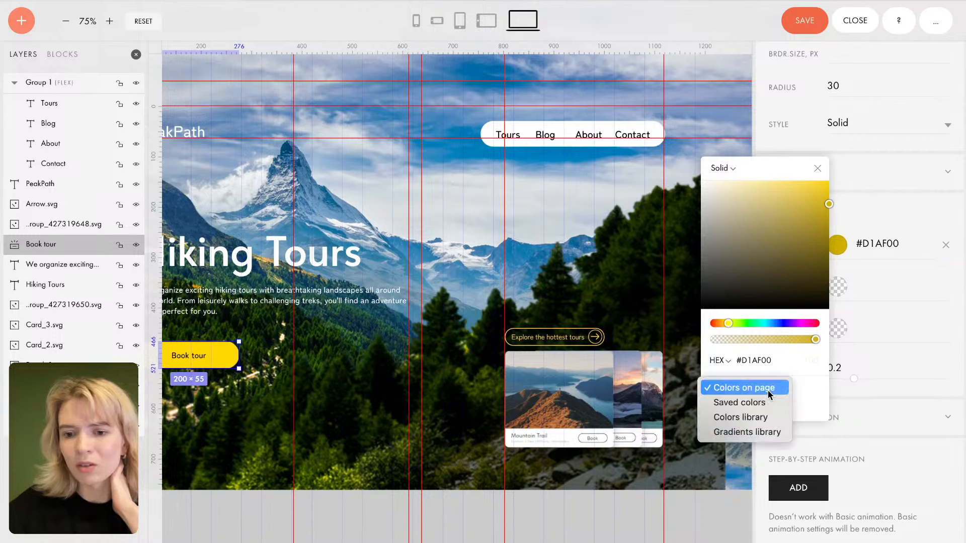
{"action": "left_click", "coordinate": [757, 420]}
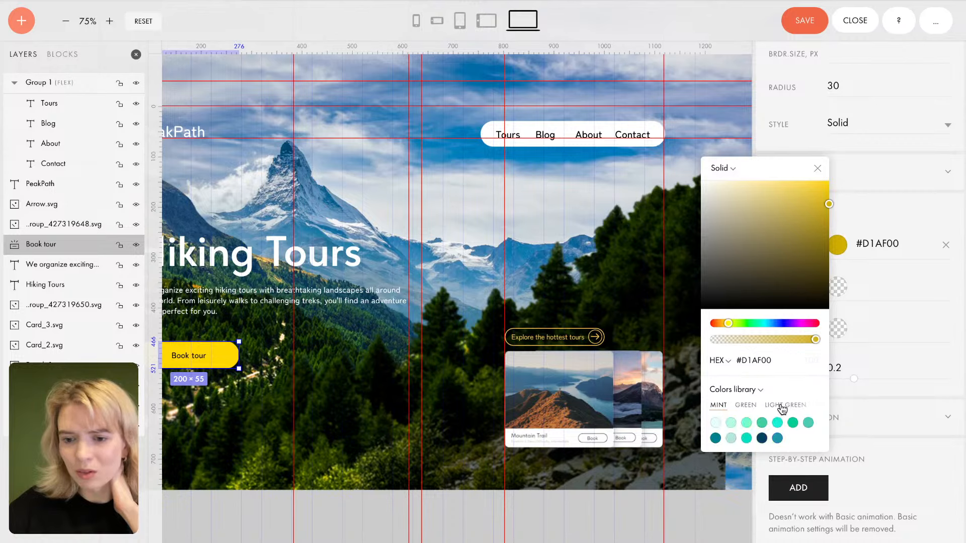
{"action": "left_click", "coordinate": [744, 405]}
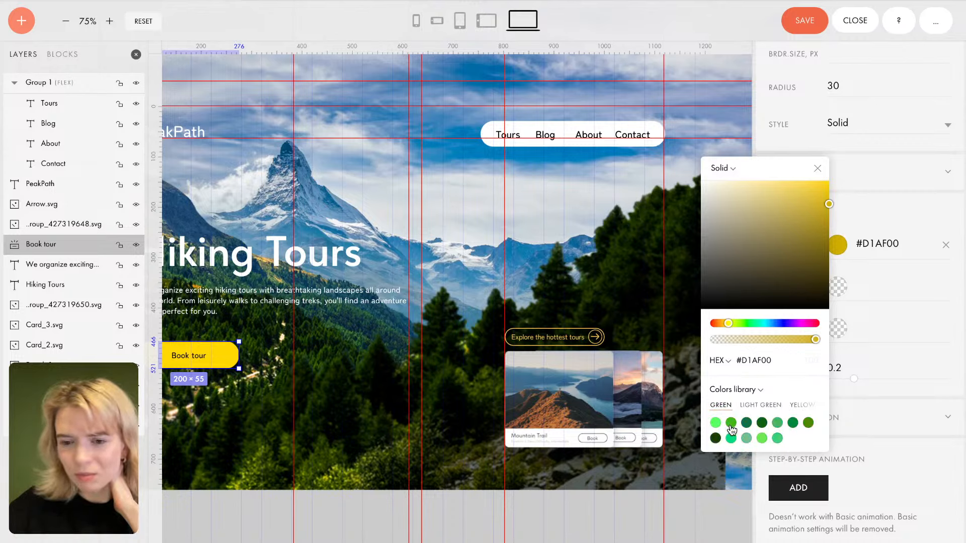
{"action": "left_click", "coordinate": [770, 405]}
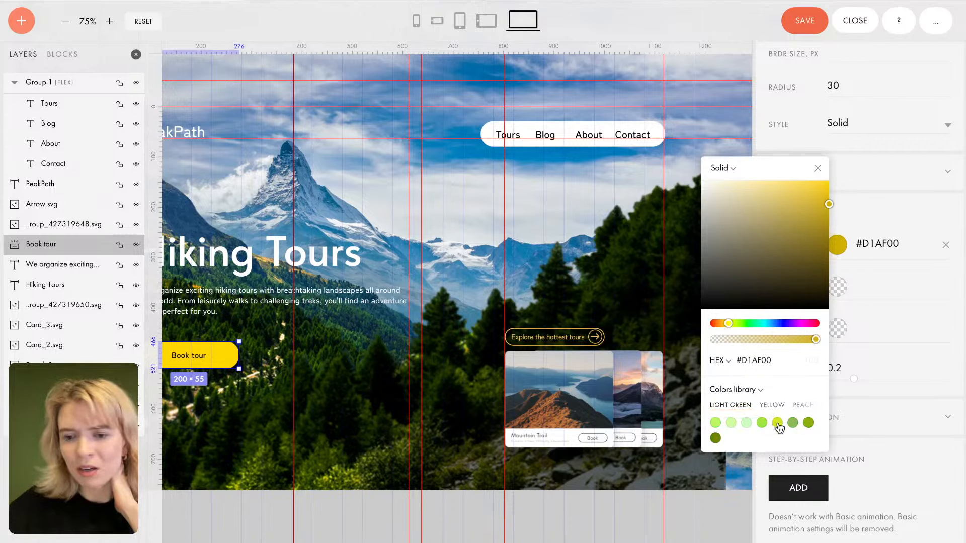
{"action": "left_click", "coordinate": [778, 425]}
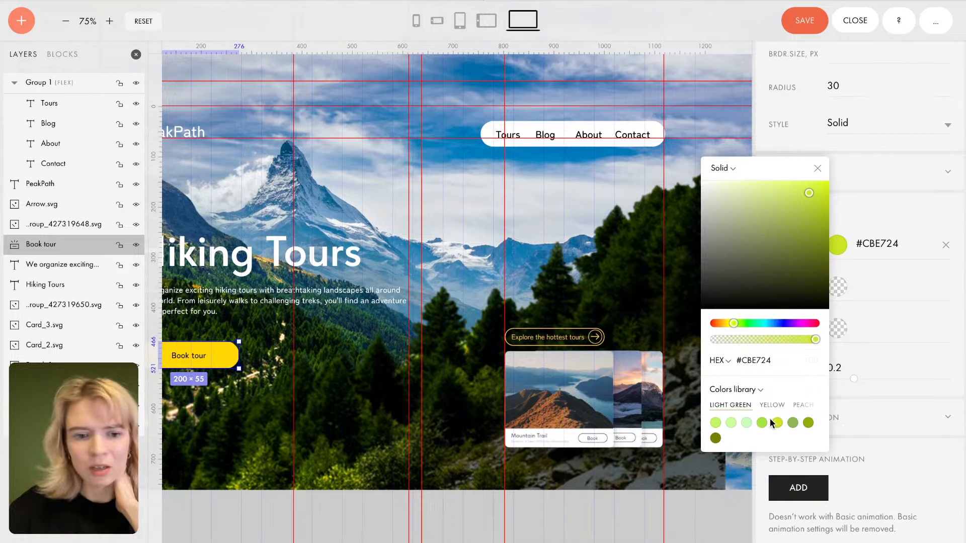
{"action": "left_click", "coordinate": [805, 31]}
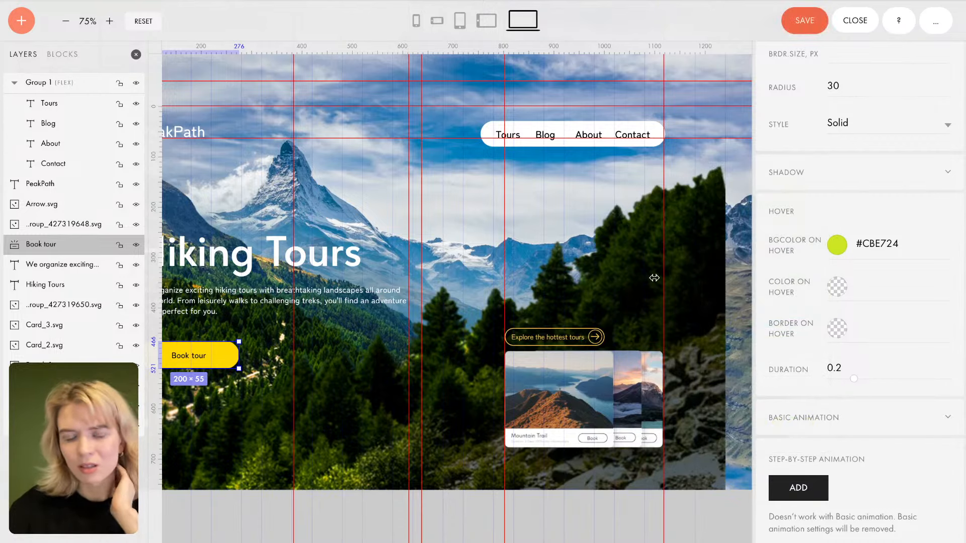
Step: Nudge the "Explore the hottest tours" button up 3 px to Y 437 px, away from the cards
{"action": "left_click", "coordinate": [552, 331]}
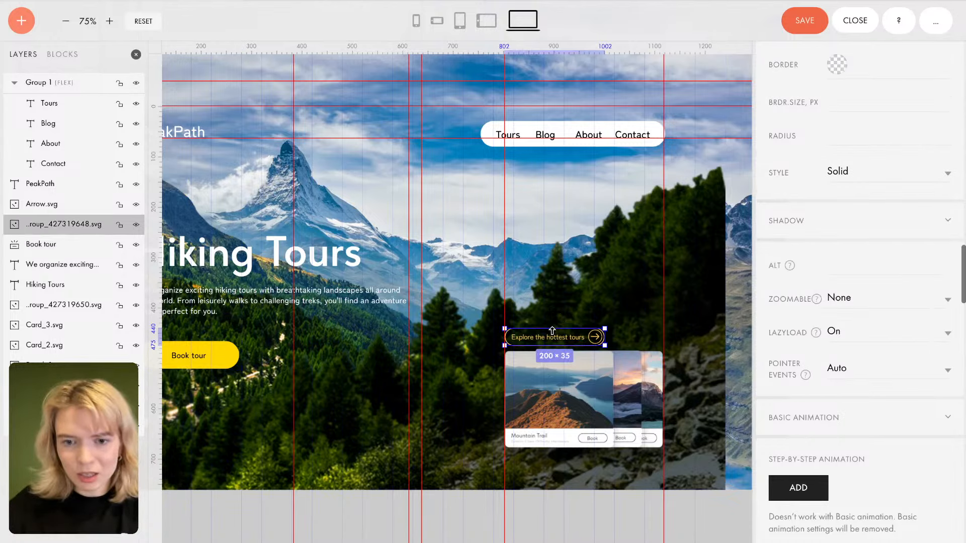
{"action": "key", "text": "Up"}
{"action": "key", "text": "Up"}
{"action": "key", "text": "Up"}
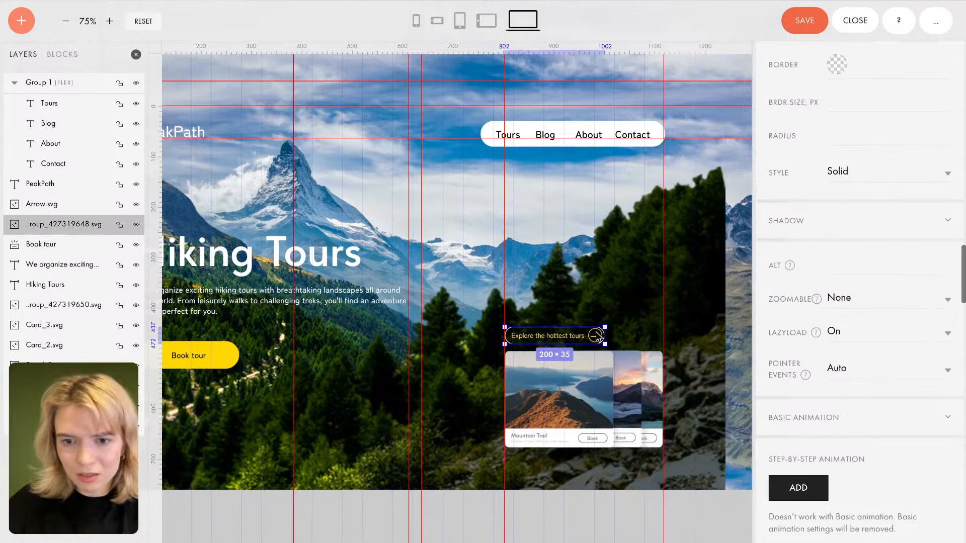
Step: Nudge Arrow.svg up 3 px to Y 447 px so it sits centered in the Explore button's circle
{"action": "left_click", "coordinate": [83, 207]}
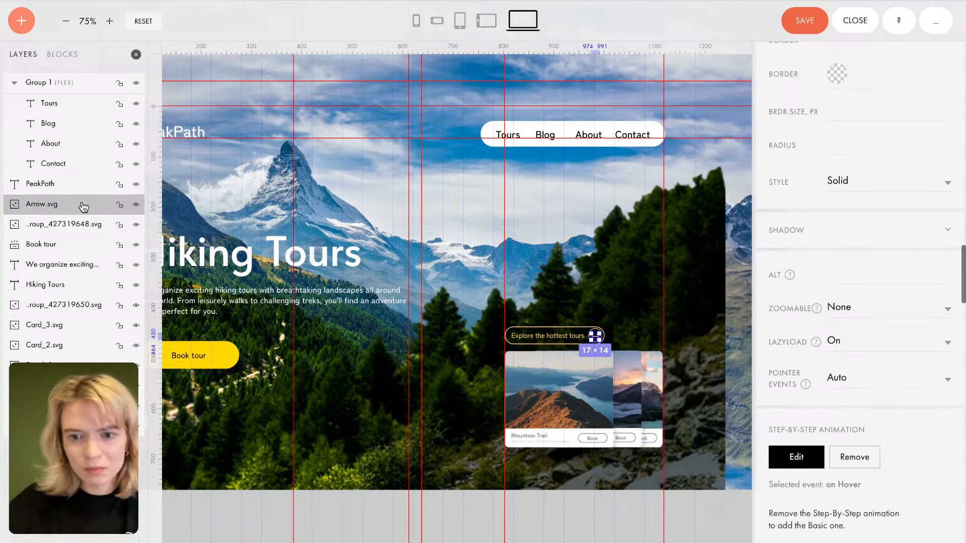
{"action": "key", "text": "Up"}
{"action": "key", "text": "Up"}
{"action": "key", "text": "Up"}
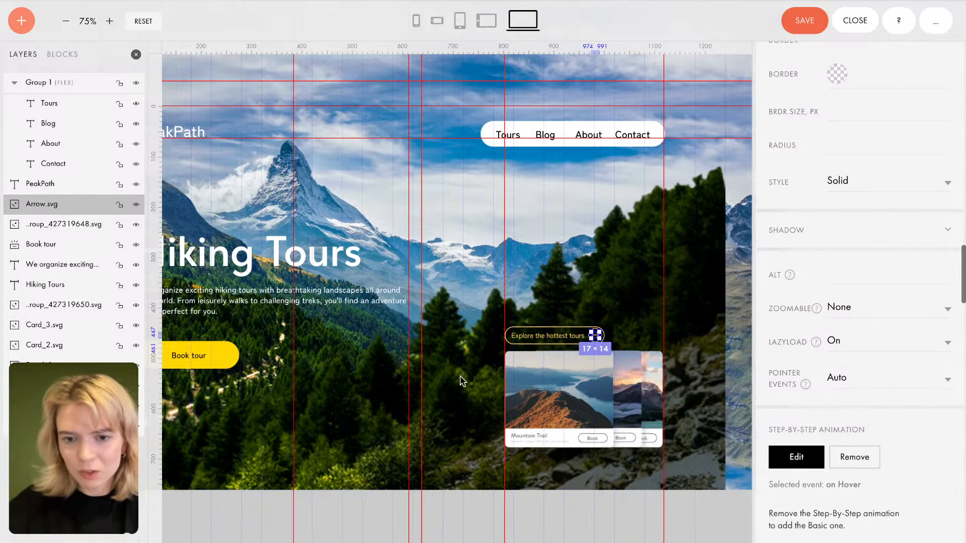
{"action": "left_click", "coordinate": [615, 330]}
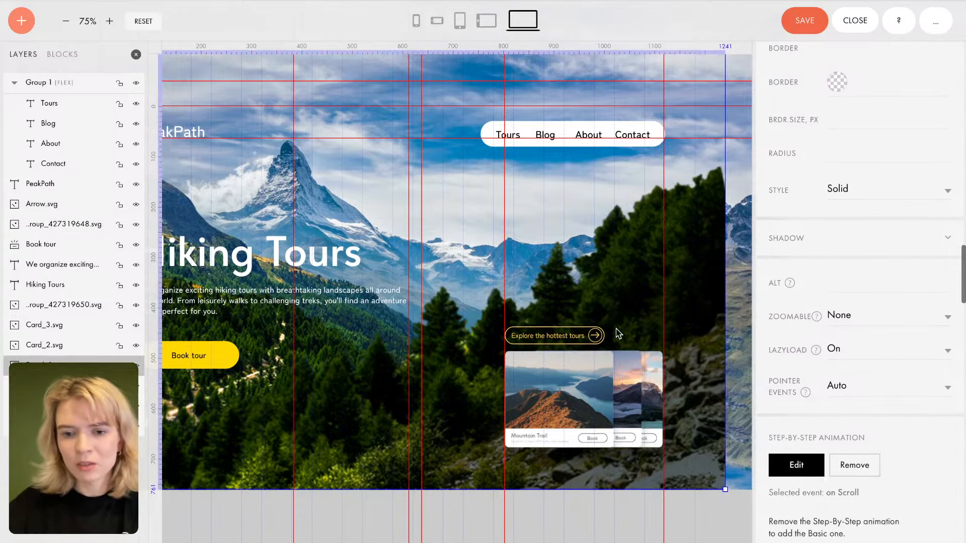
Step: Shift the navigation menu group 1 px left to X 754 px, toward the vertical guide at the cards' edge
{"action": "scroll", "coordinate": [616, 329], "scroll_direction": "up", "scroll_amount": 2}
{"action": "scroll", "coordinate": [619, 334], "scroll_direction": "down", "scroll_amount": 2}
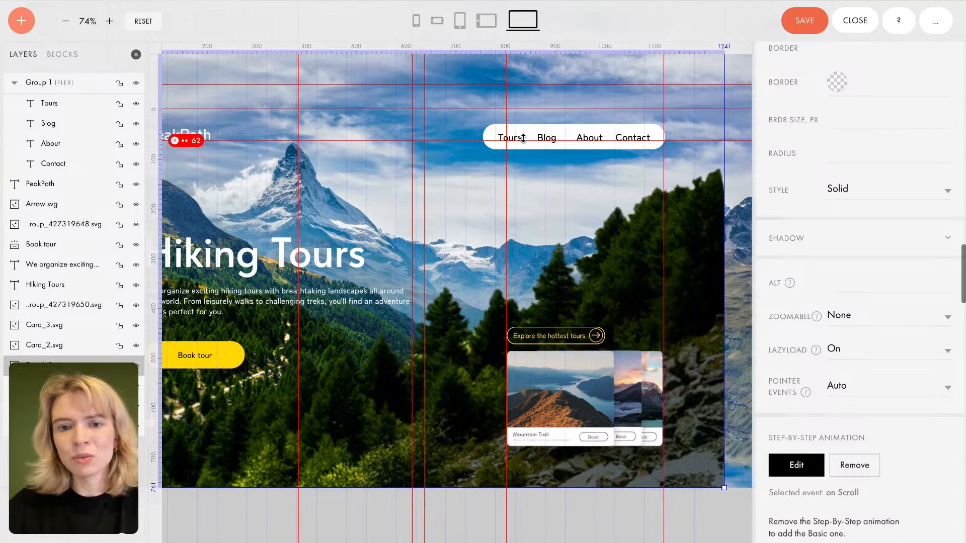
{"action": "left_click", "coordinate": [528, 134]}
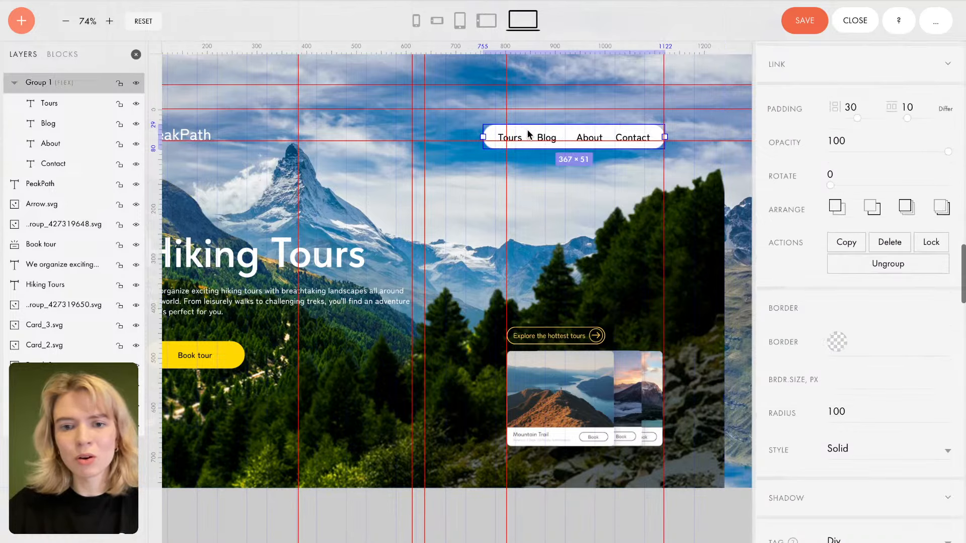
{"action": "key", "text": "Left"}
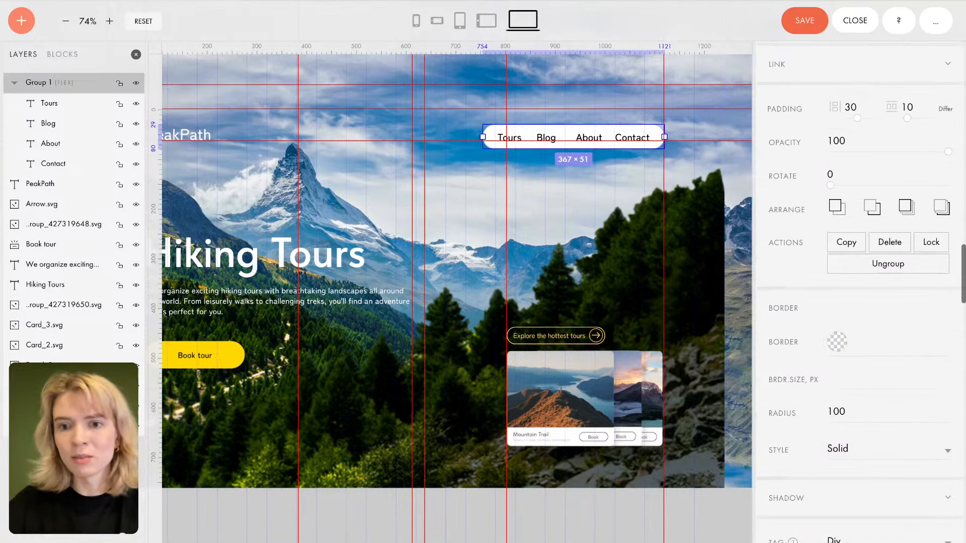
Step: Save and close the hero block, publish the page and open its published version
{"action": "left_click", "coordinate": [807, 24]}
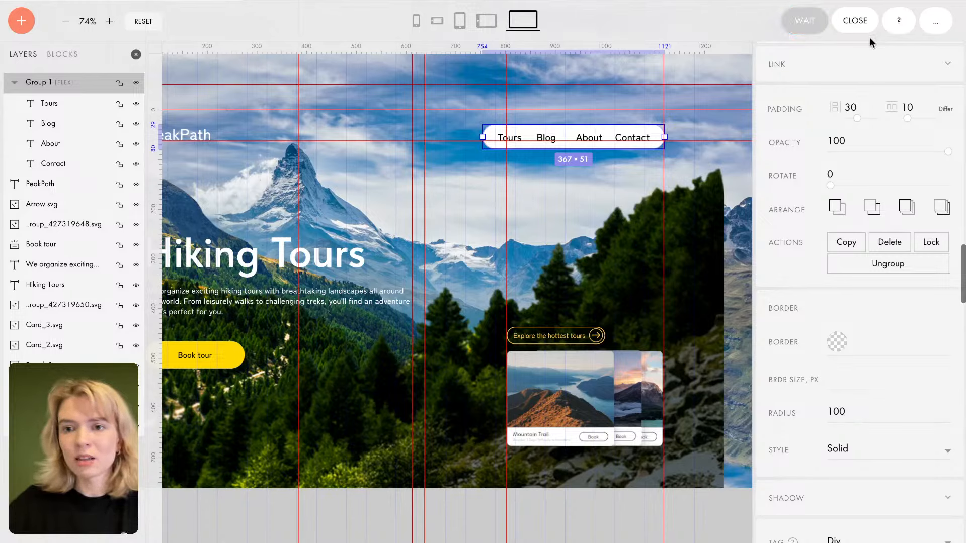
{"action": "left_click", "coordinate": [863, 29]}
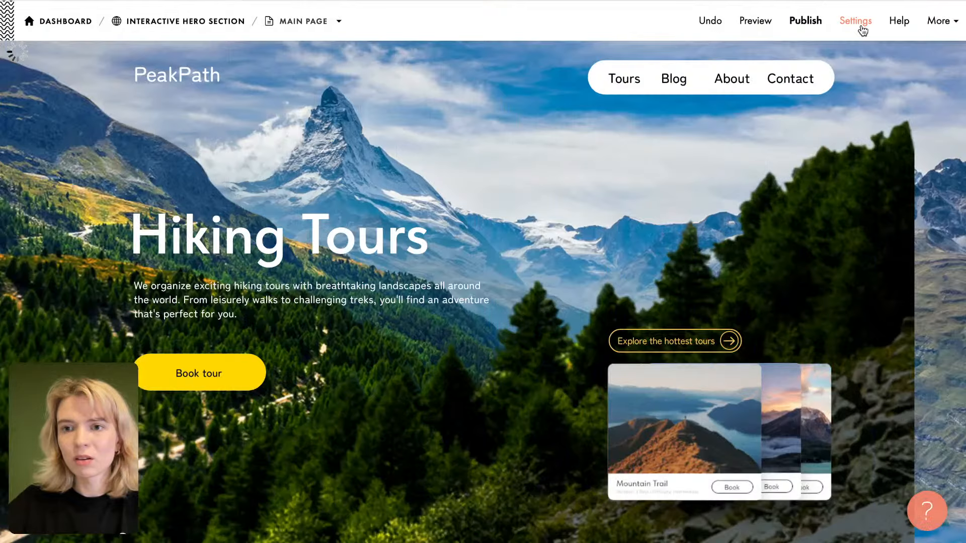
{"action": "left_click", "coordinate": [805, 20]}
{"action": "left_click", "coordinate": [475, 224]}
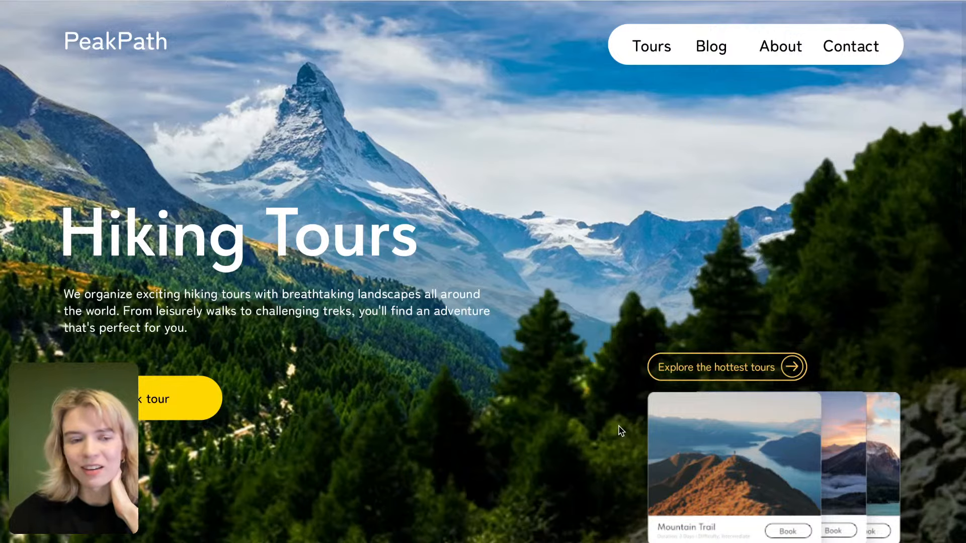
Step: Examine the mountain layers' scroll animation and the Book tour button's hover color on the published page
{"action": "scroll", "coordinate": [622, 431], "scroll_direction": "down", "scroll_amount": 1}
{"action": "scroll", "coordinate": [622, 431], "scroll_direction": "down", "scroll_amount": 2}
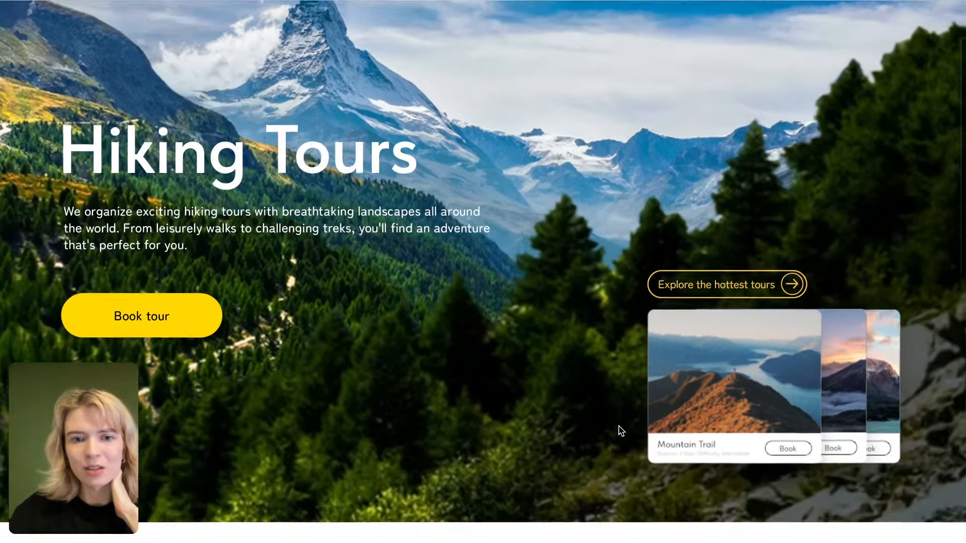
{"action": "scroll", "coordinate": [622, 431], "scroll_direction": "up", "scroll_amount": 3}
{"action": "scroll", "coordinate": [622, 431], "scroll_direction": "down", "scroll_amount": 6}
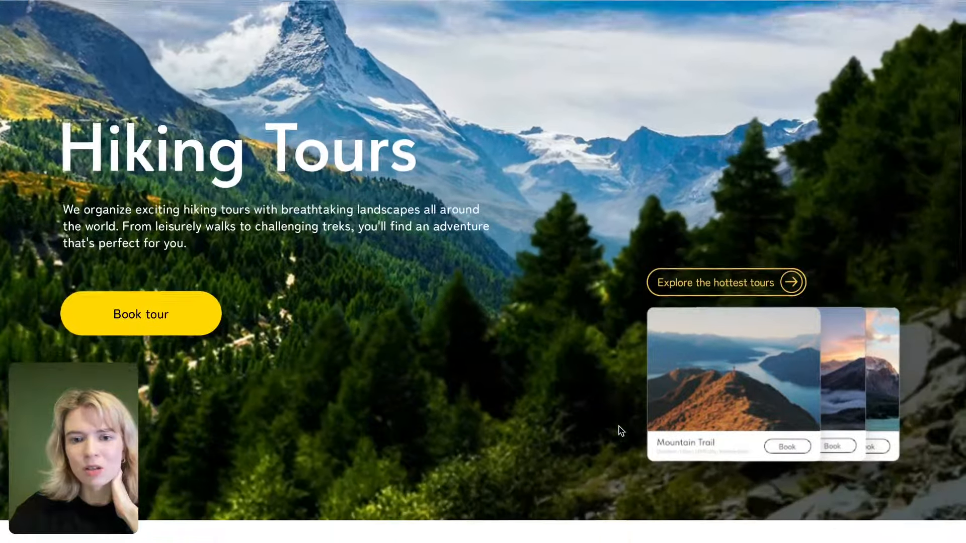
{"action": "scroll", "coordinate": [620, 431], "scroll_direction": "up", "scroll_amount": 3}
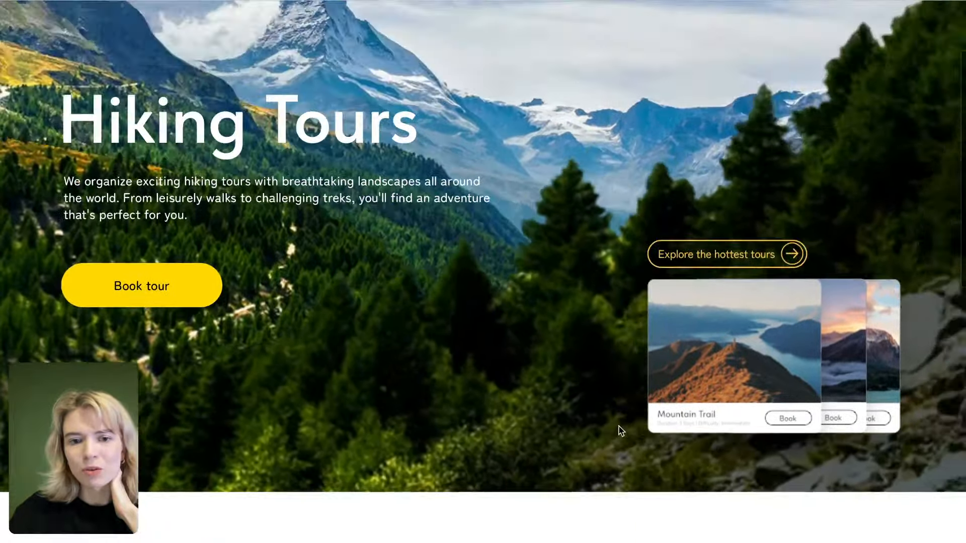
{"action": "scroll", "coordinate": [620, 431], "scroll_direction": "down", "scroll_amount": 4}
{"action": "scroll", "coordinate": [619, 431], "scroll_direction": "up", "scroll_amount": 1}
{"action": "scroll", "coordinate": [620, 430], "scroll_direction": "up", "scroll_amount": 6}
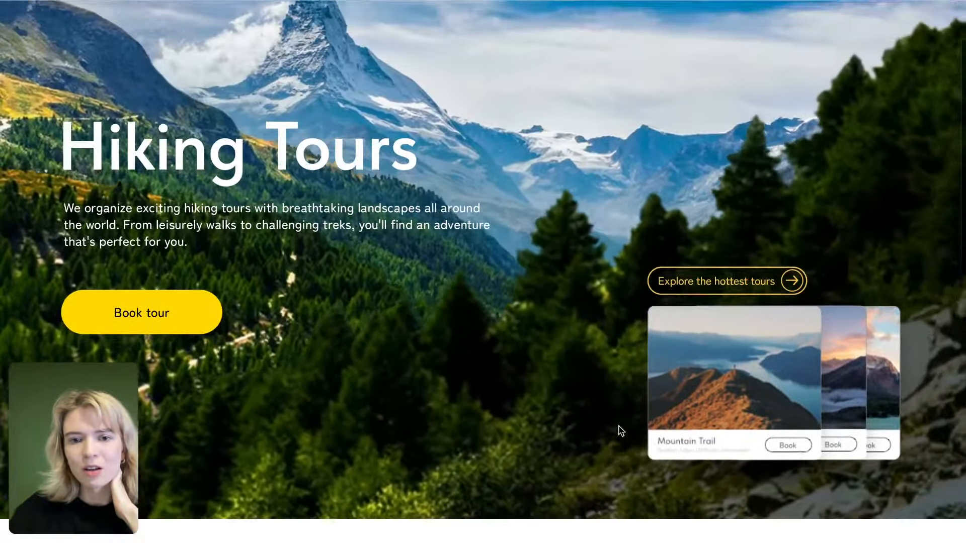
{"action": "scroll", "coordinate": [622, 430], "scroll_direction": "down", "scroll_amount": 2}
{"action": "scroll", "coordinate": [622, 432], "scroll_direction": "up", "scroll_amount": 2}
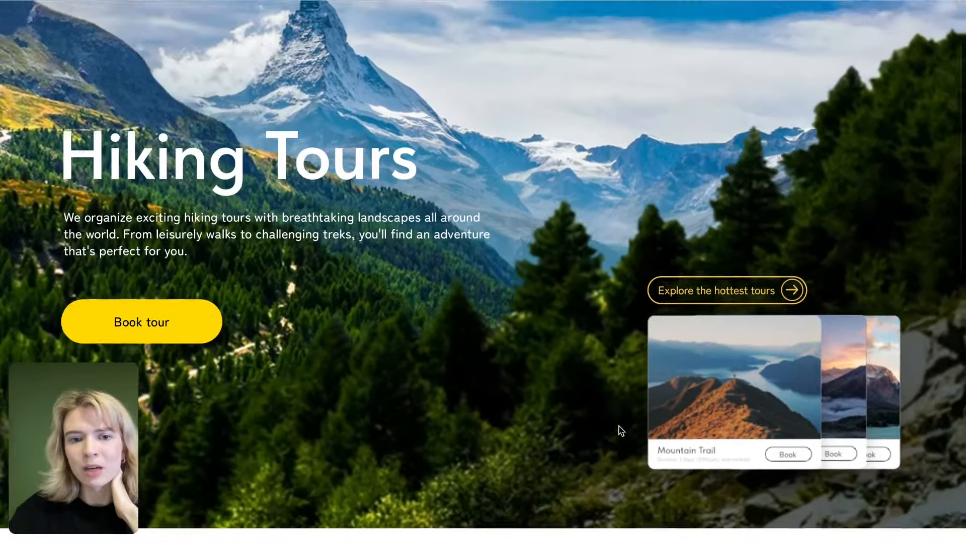
{"action": "scroll", "coordinate": [622, 431], "scroll_direction": "down", "scroll_amount": 2}
{"action": "scroll", "coordinate": [622, 431], "scroll_direction": "up", "scroll_amount": 2}
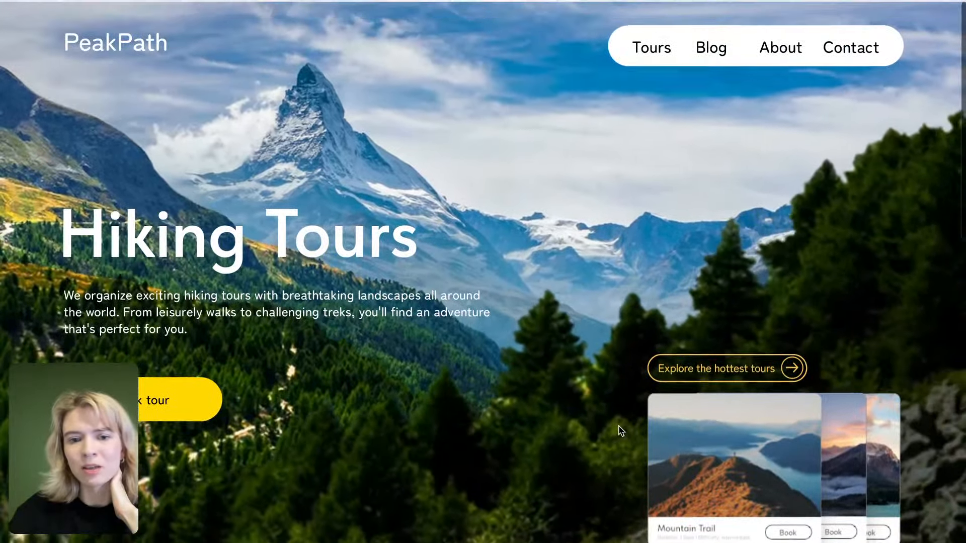
{"action": "scroll", "coordinate": [622, 431], "scroll_direction": "down", "scroll_amount": 3}
{"action": "scroll", "coordinate": [622, 431], "scroll_direction": "up", "scroll_amount": 3}
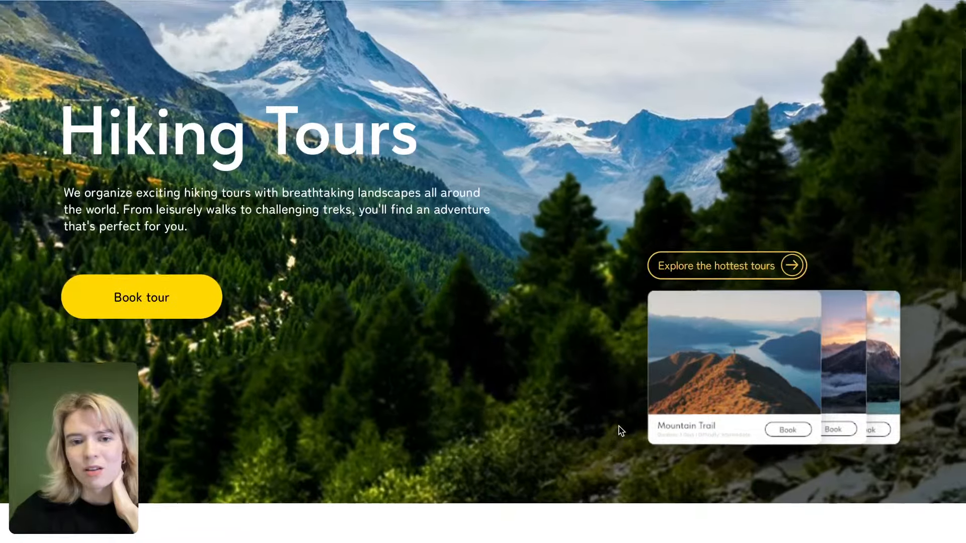
{"action": "scroll", "coordinate": [622, 431], "scroll_direction": "down", "scroll_amount": 2}
{"action": "scroll", "coordinate": [621, 432], "scroll_direction": "up", "scroll_amount": 2}
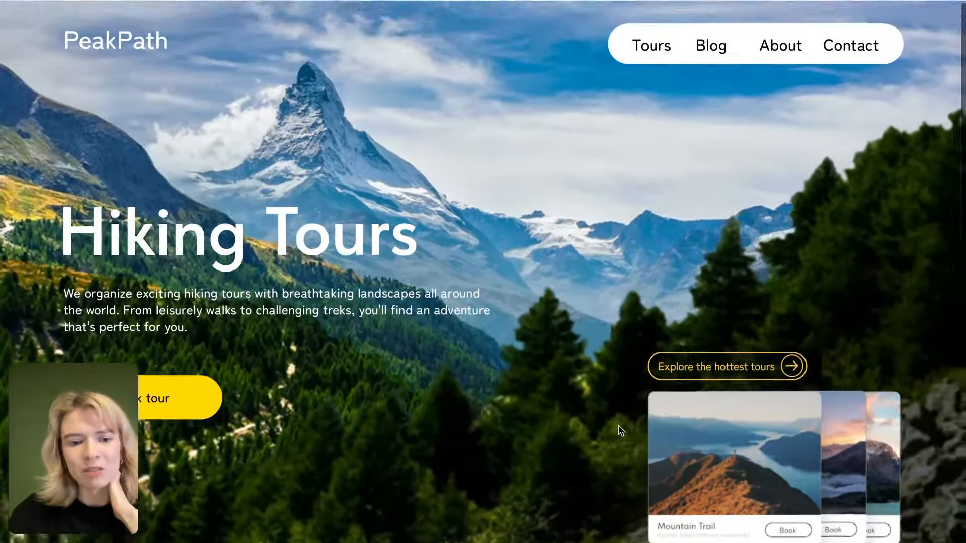
{"action": "scroll", "coordinate": [622, 431], "scroll_direction": "down", "scroll_amount": 3}
{"action": "scroll", "coordinate": [622, 431], "scroll_direction": "up", "scroll_amount": 2}
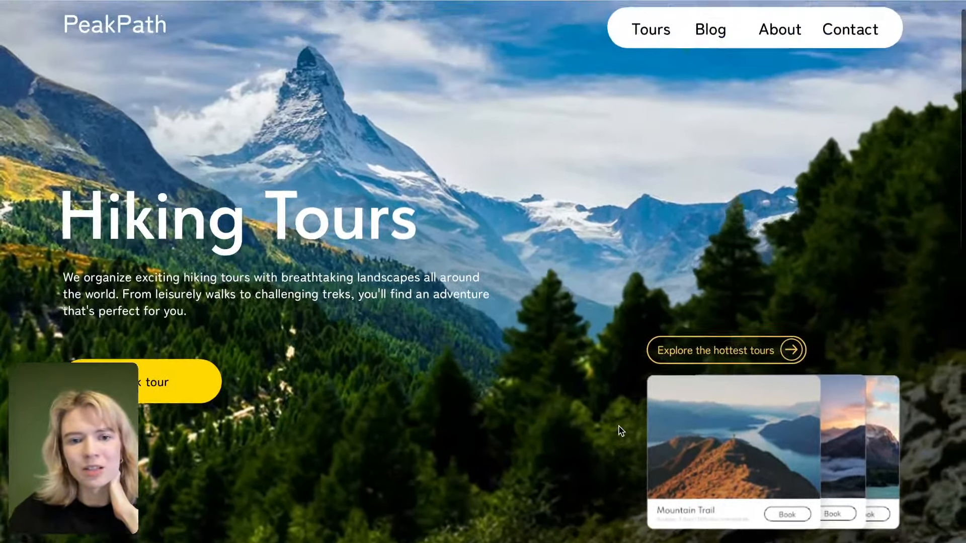
{"action": "scroll", "coordinate": [622, 432], "scroll_direction": "down", "scroll_amount": 2}
{"action": "scroll", "coordinate": [622, 431], "scroll_direction": "up", "scroll_amount": 2}
{"action": "scroll", "coordinate": [622, 432], "scroll_direction": "down", "scroll_amount": 1}
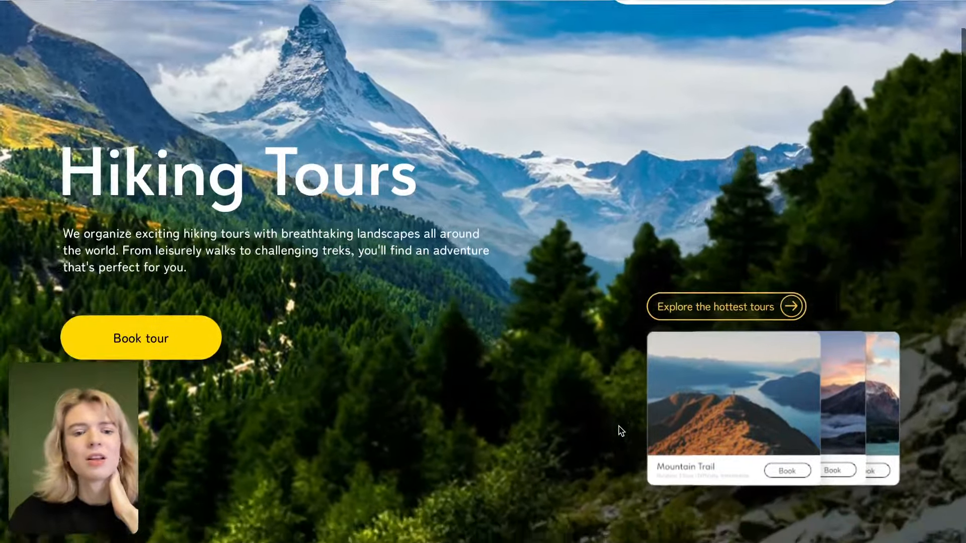
{"action": "scroll", "coordinate": [622, 431], "scroll_direction": "up", "scroll_amount": 1}
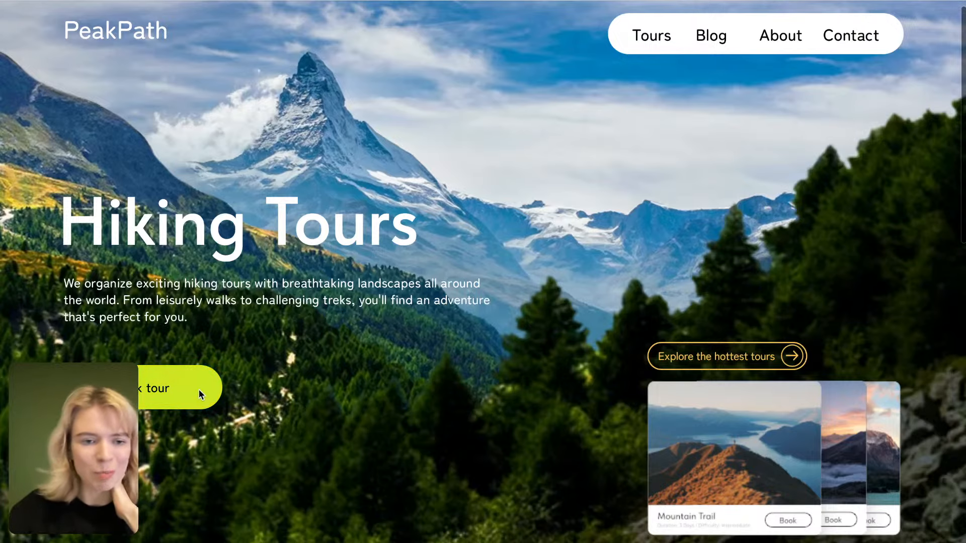
{"action": "scroll", "coordinate": [492, 402], "scroll_direction": "down", "scroll_amount": 2}
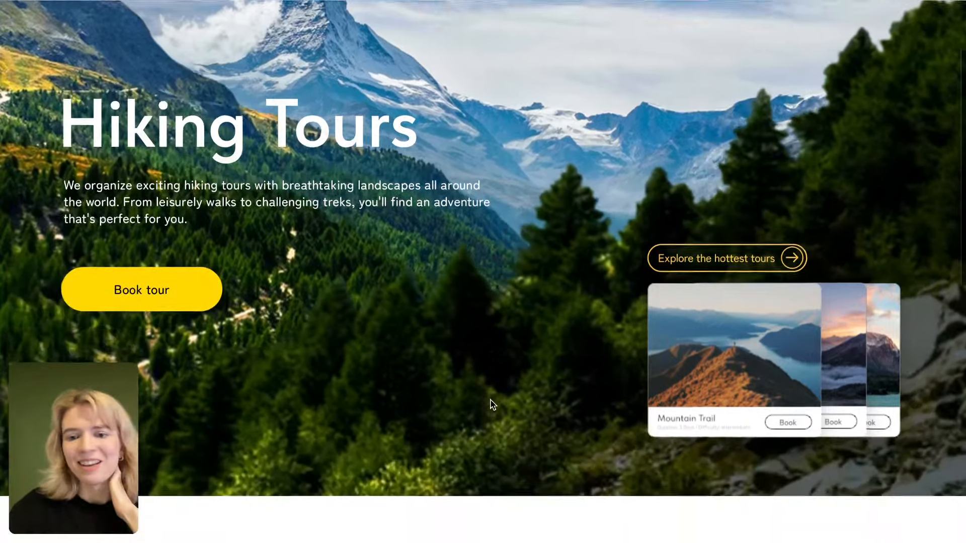
Step: Examine the mountain layers' parallax movement while the hero section scrolls up and down on the published page
{"action": "scroll", "coordinate": [492, 405], "scroll_direction": "down", "scroll_amount": 2}
{"action": "scroll", "coordinate": [491, 405], "scroll_direction": "up", "scroll_amount": 4}
{"action": "scroll", "coordinate": [492, 405], "scroll_direction": "down", "scroll_amount": 1}
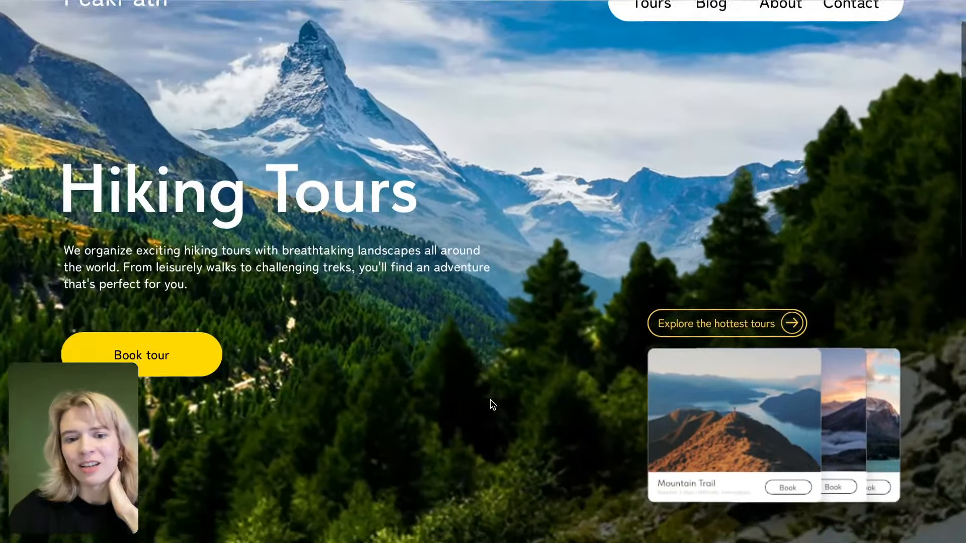
{"action": "scroll", "coordinate": [492, 405], "scroll_direction": "down", "scroll_amount": 1}
{"action": "scroll", "coordinate": [492, 405], "scroll_direction": "up", "scroll_amount": 2}
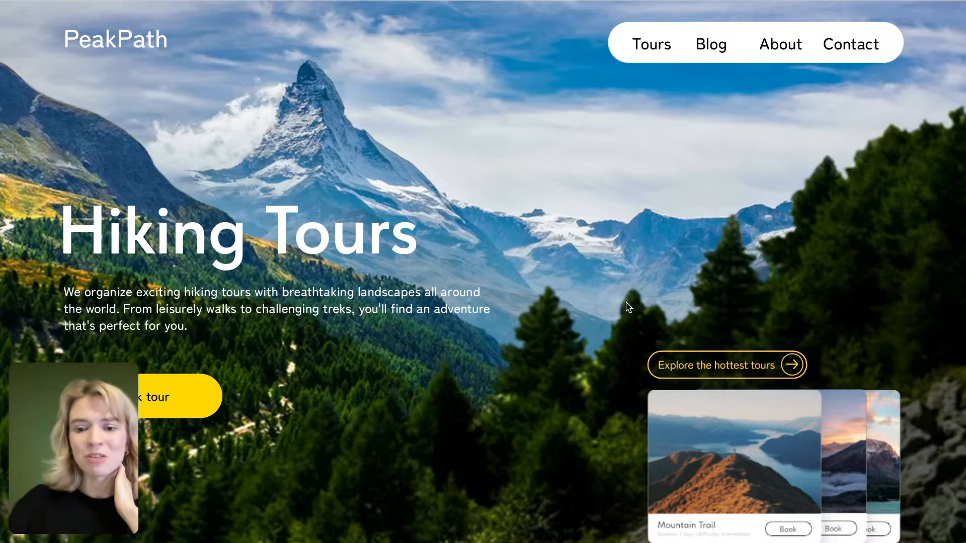
{"action": "scroll", "coordinate": [629, 307], "scroll_direction": "down", "scroll_amount": 1}
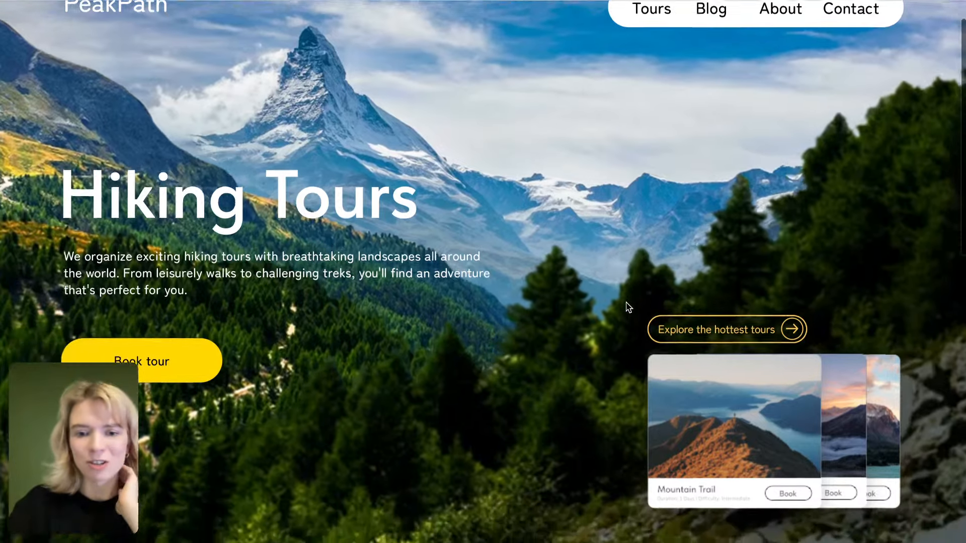
{"action": "scroll", "coordinate": [629, 307], "scroll_direction": "down", "scroll_amount": 1}
{"action": "scroll", "coordinate": [628, 306], "scroll_direction": "up", "scroll_amount": 2}
{"action": "scroll", "coordinate": [628, 307], "scroll_direction": "down", "scroll_amount": 1}
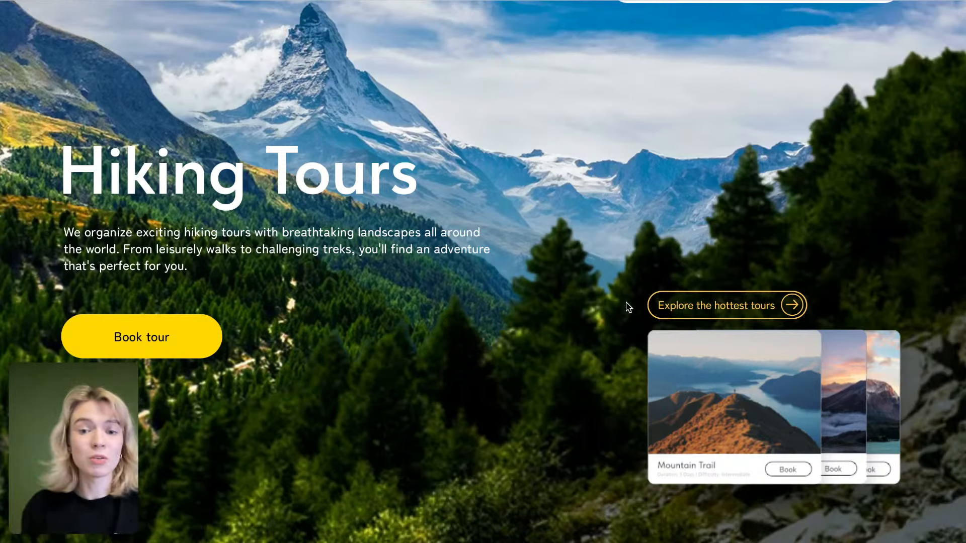
Step: Test the Explore the hottest tours button's card animation on the published page
{"action": "scroll", "coordinate": [628, 307], "scroll_direction": "up", "scroll_amount": 1}
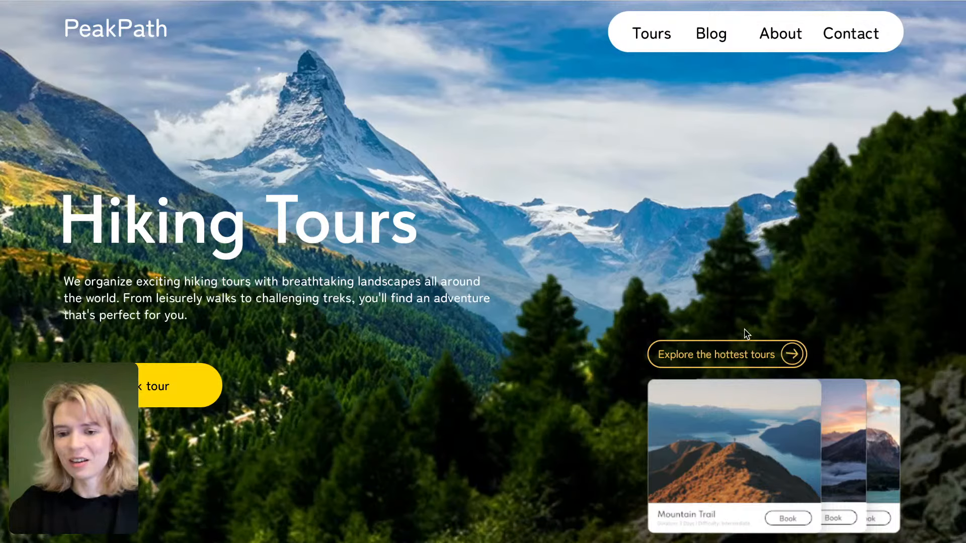
{"action": "left_click", "coordinate": [739, 356]}
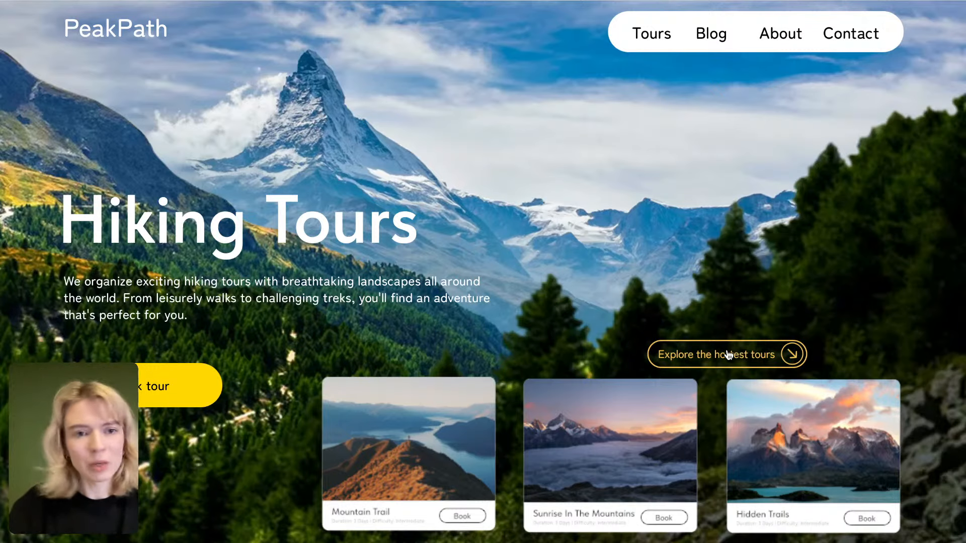
{"action": "left_click", "coordinate": [729, 355]}
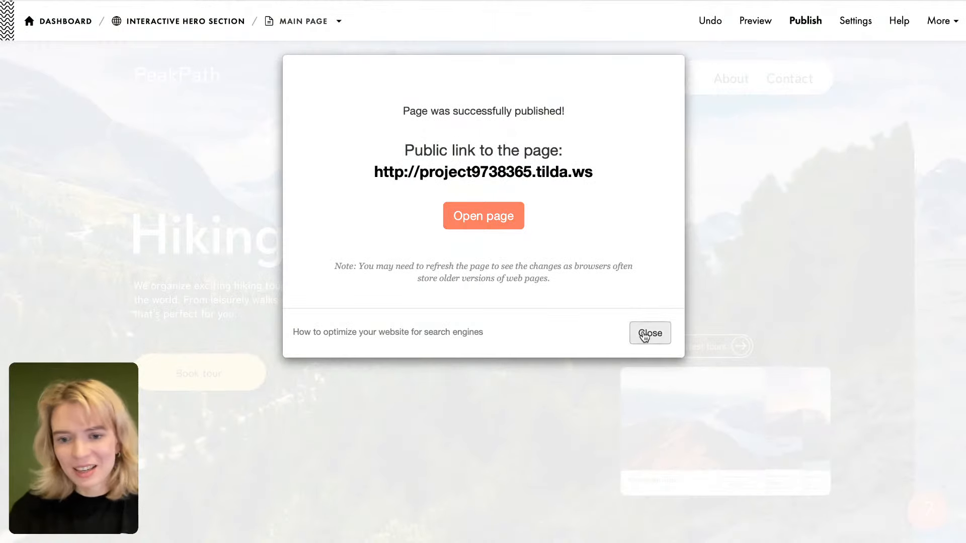
Step: Return to the page editor, dismiss the publishing confirmation and open the hero block for editing at the tour cards
{"action": "left_click", "coordinate": [647, 332]}
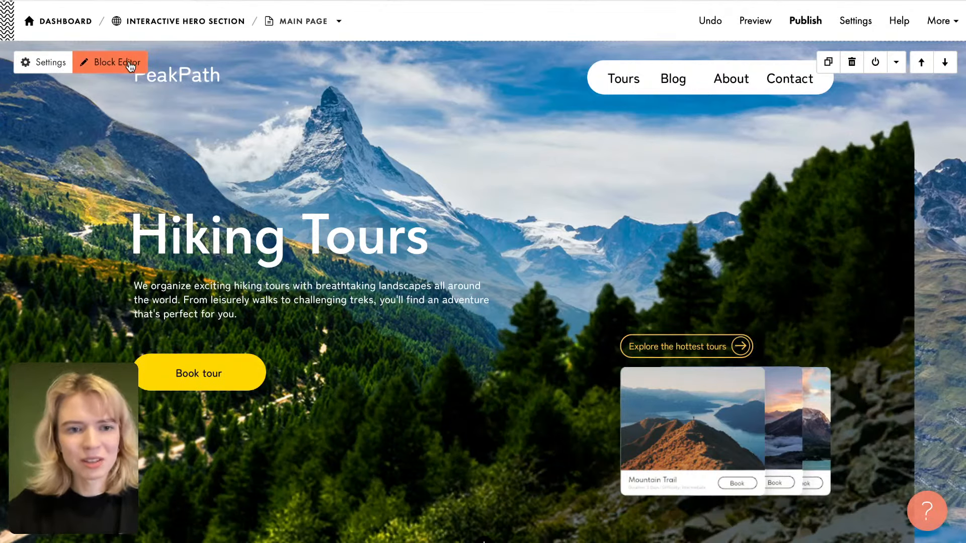
{"action": "left_click", "coordinate": [130, 64]}
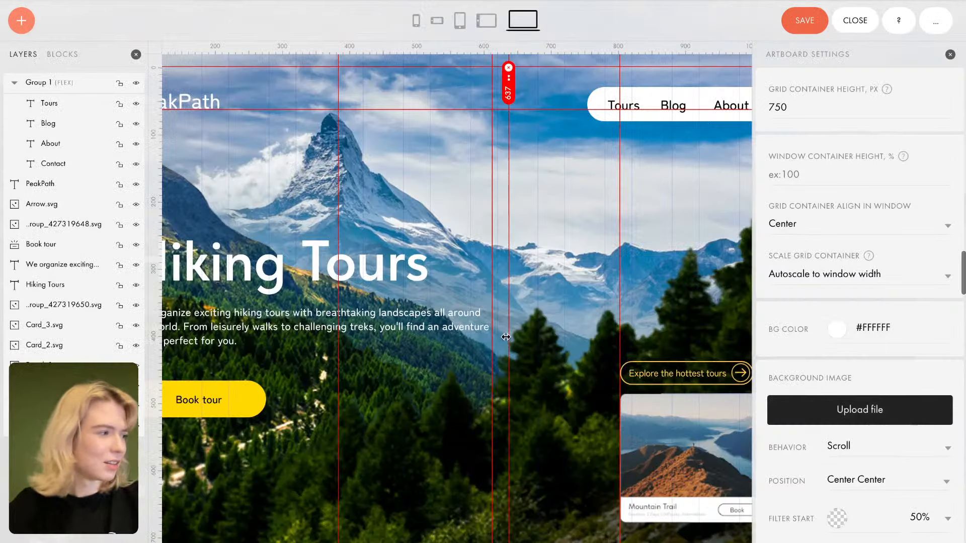
{"action": "scroll", "coordinate": [626, 419], "scroll_direction": "down", "scroll_amount": 1}
{"action": "scroll", "coordinate": [627, 419], "scroll_direction": "right", "scroll_amount": 5}
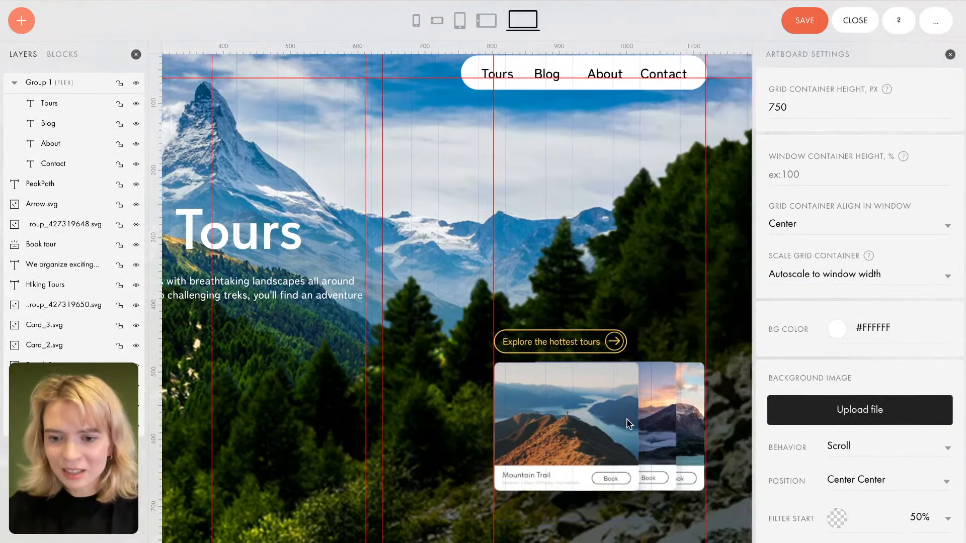
{"action": "scroll", "coordinate": [629, 423], "scroll_direction": "right", "scroll_amount": 1}
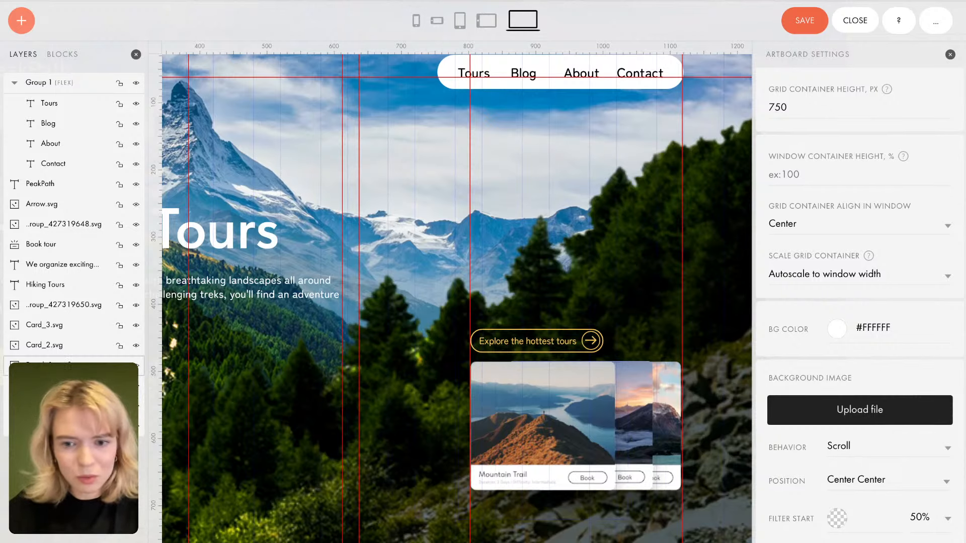
Step: Hide the Mountain Trail card layer and open Step 1 of Card_3.svg's on-click animation
{"action": "left_click", "coordinate": [73, 347]}
{"action": "scroll", "coordinate": [856, 398], "scroll_direction": "down", "scroll_amount": 10}
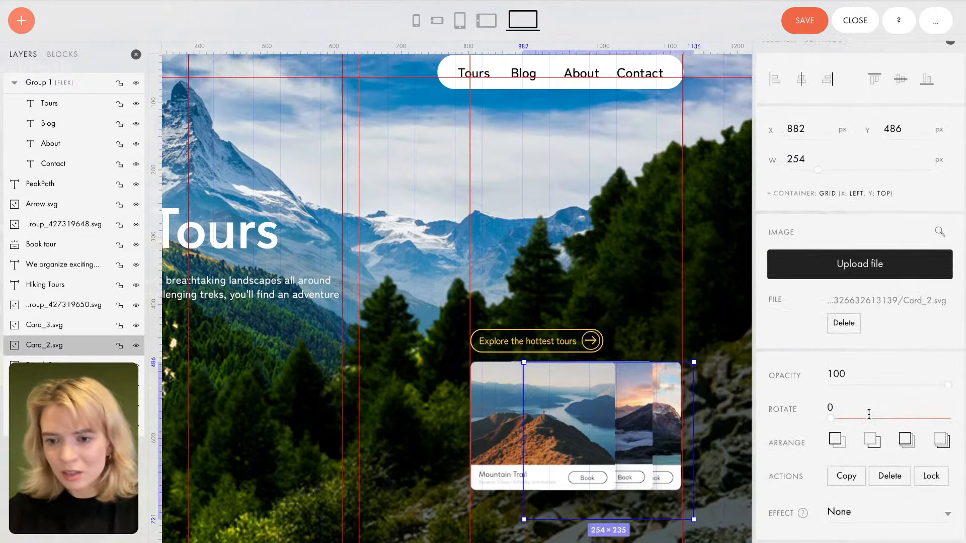
{"action": "left_click", "coordinate": [81, 305]}
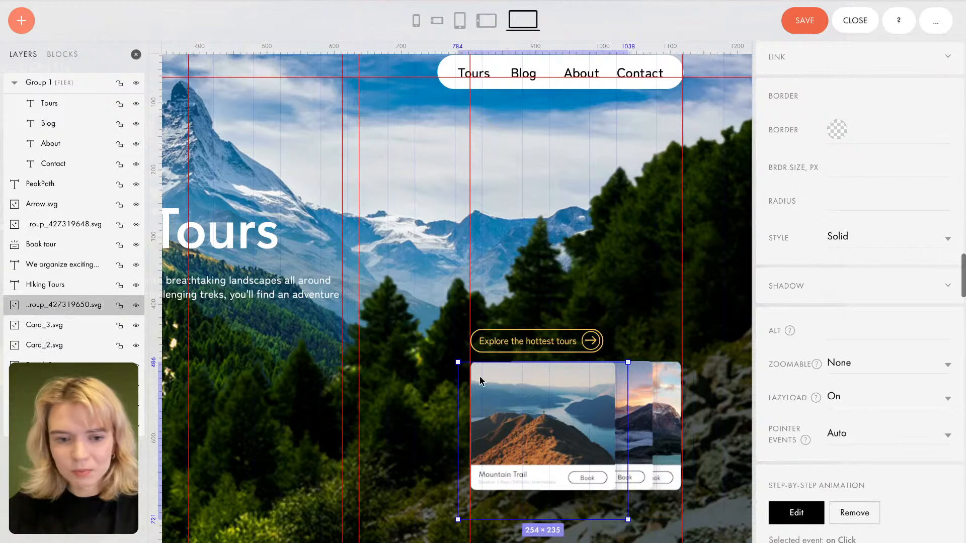
{"action": "left_click", "coordinate": [135, 307]}
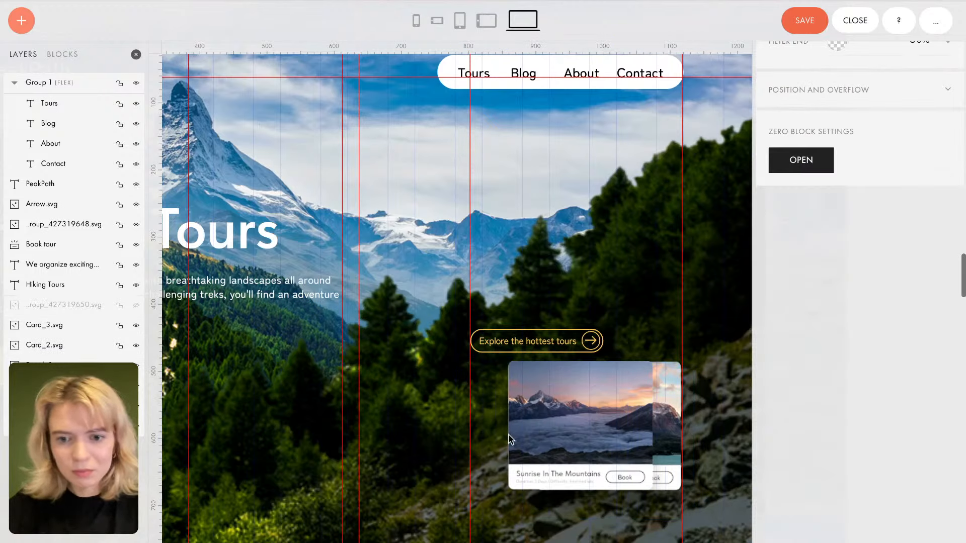
{"action": "left_click", "coordinate": [569, 408]}
{"action": "left_click", "coordinate": [809, 514]}
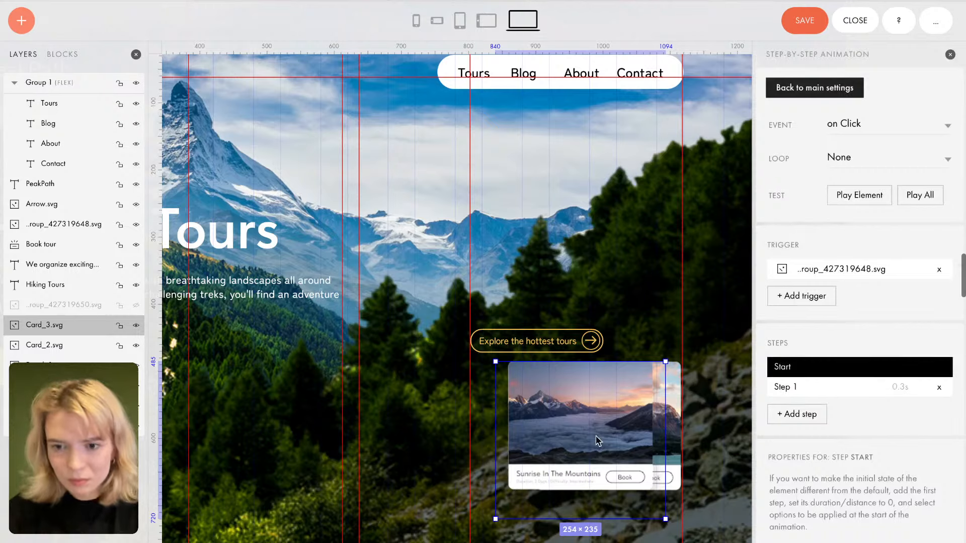
{"action": "left_click", "coordinate": [822, 395]}
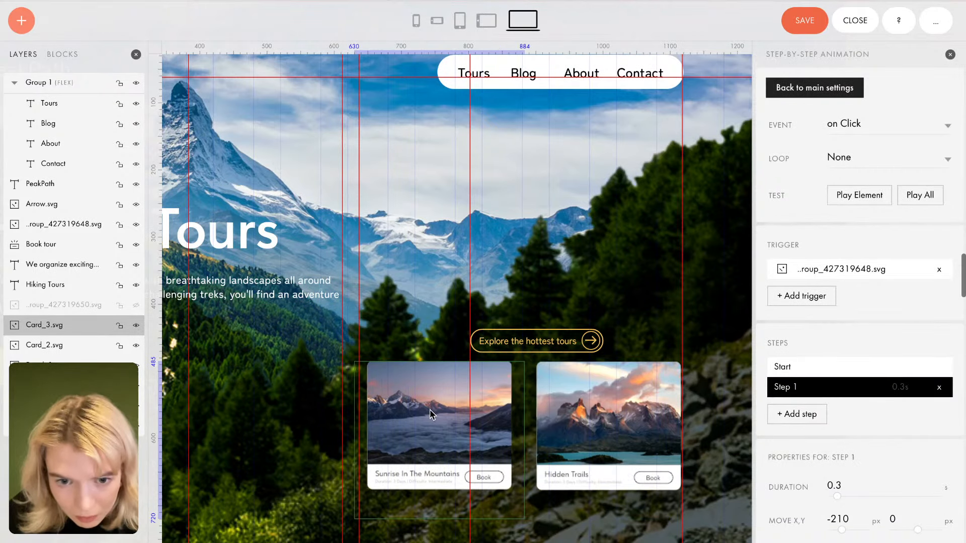
Step: Set Card_3.svg's horizontal move in animation Step 1 to -200 px and save the block
{"action": "left_click_drag", "start_coordinate": [433, 414], "coordinate": [435, 411]}
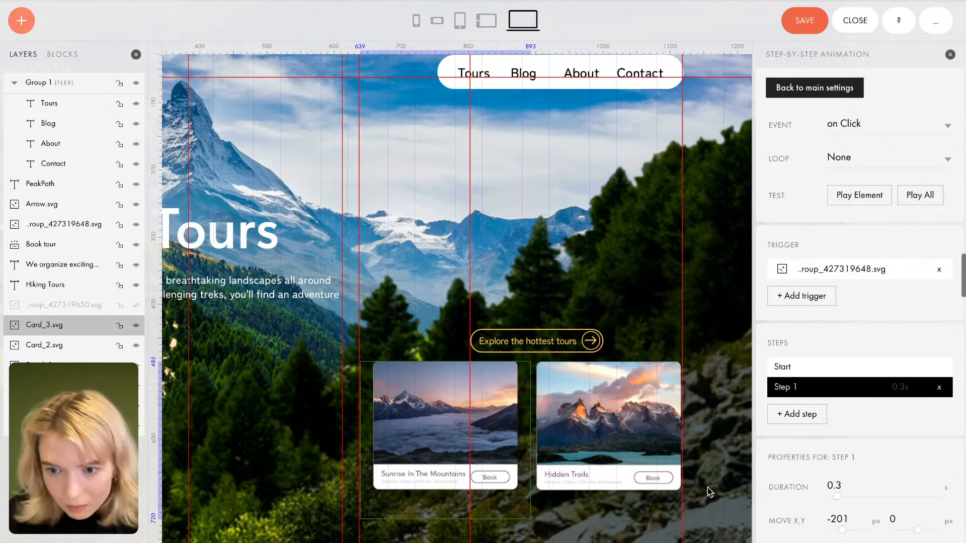
{"action": "left_click_drag", "start_coordinate": [843, 532], "coordinate": [845, 533]}
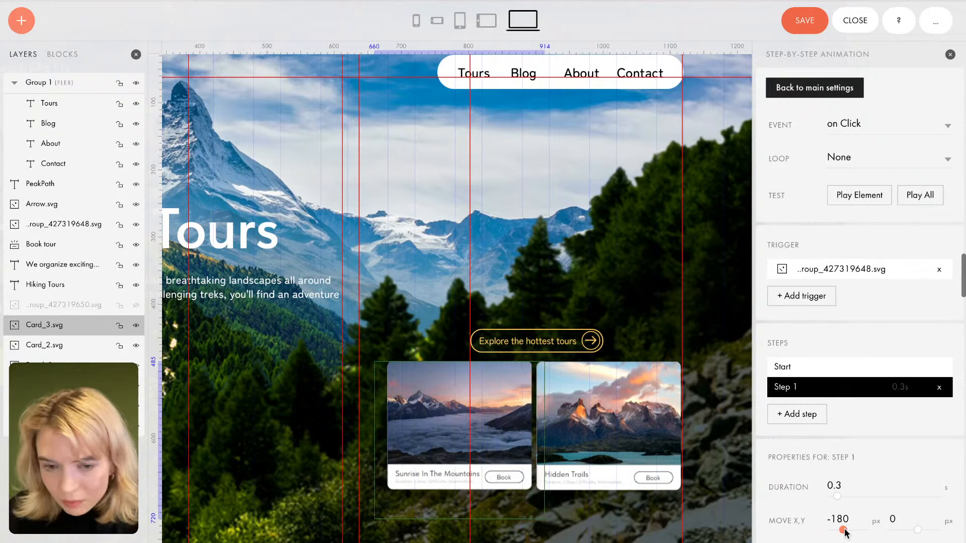
{"action": "double_click", "coordinate": [845, 520]}
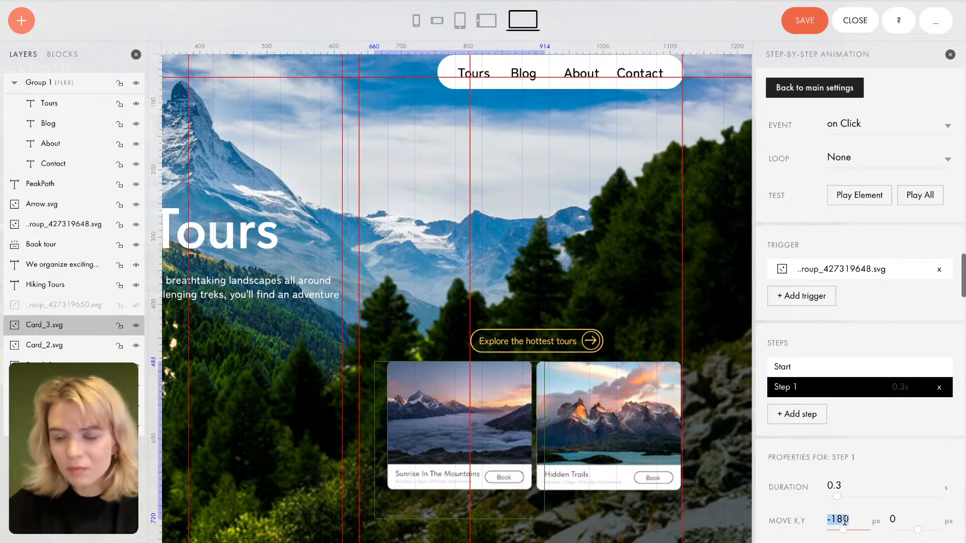
{"action": "key", "text": "Up"}
{"action": "key", "text": "Up"}
{"action": "key", "text": "Up"}
{"action": "key", "text": "Down"}
{"action": "key", "text": "Down"}
{"action": "key", "text": "Down"}
{"action": "key", "text": "Down"}
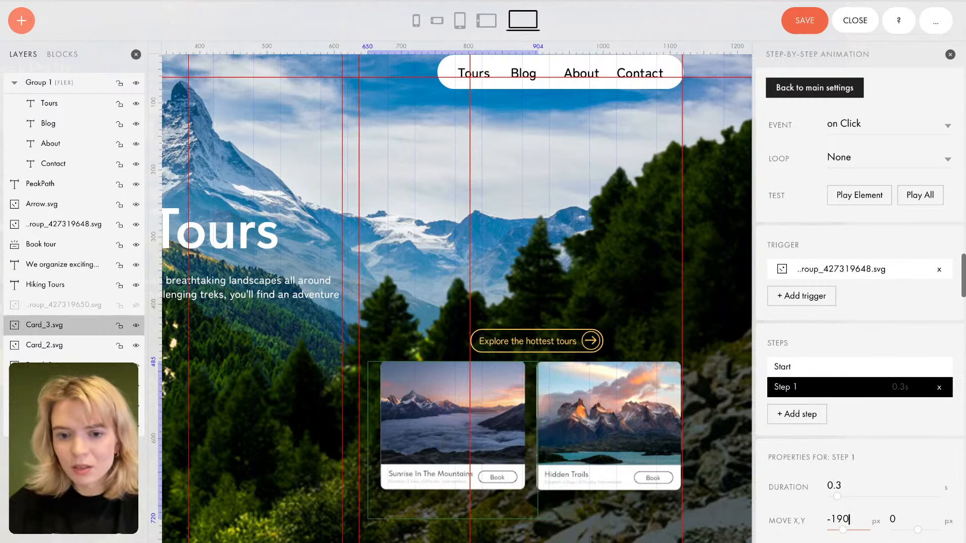
{"action": "key", "text": "Down"}
{"action": "key", "text": "Up"}
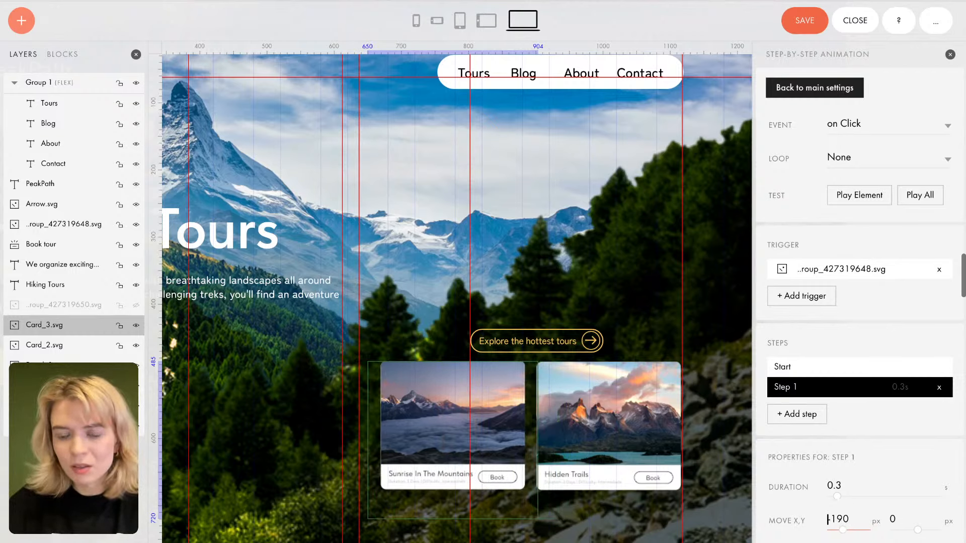
{"action": "key", "text": "Down"}
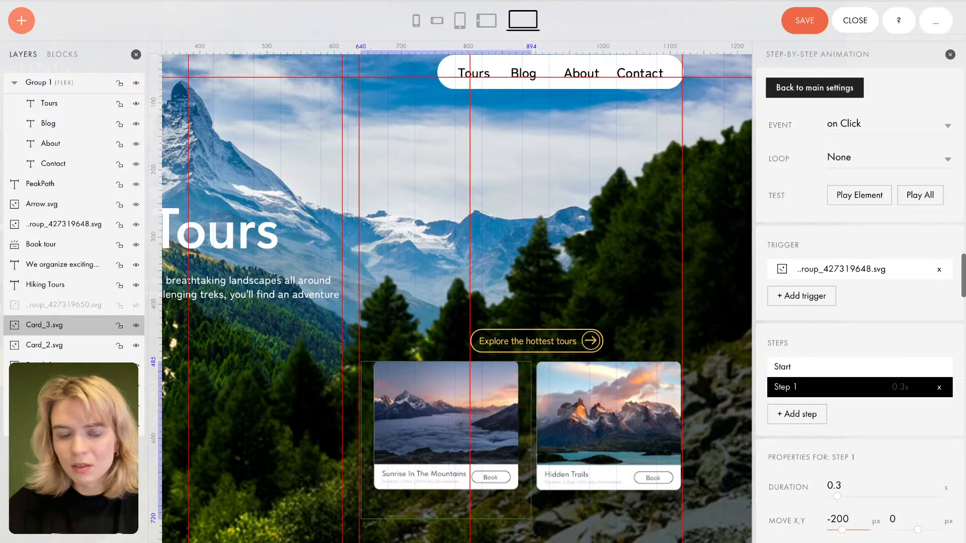
{"action": "key", "text": "Down"}
{"action": "key", "text": "Up"}
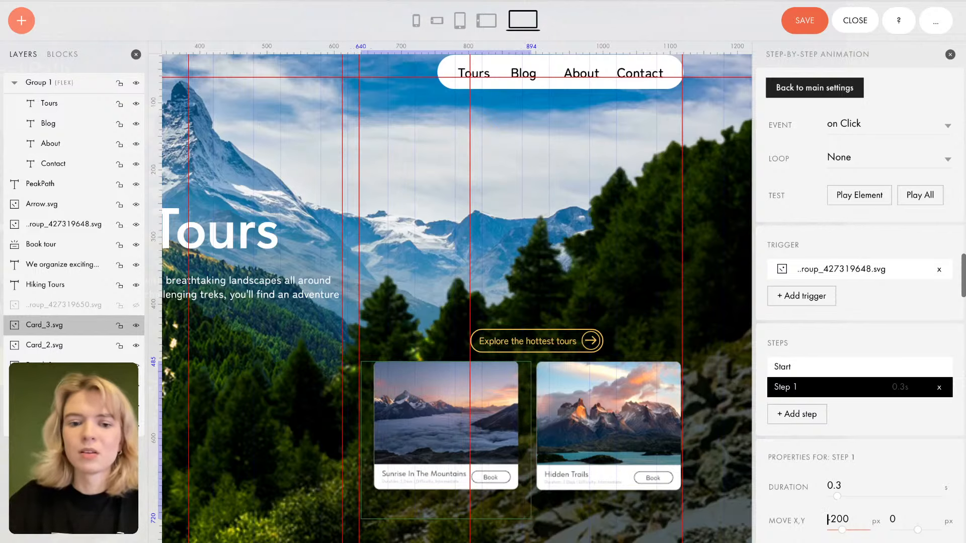
{"action": "left_click", "coordinate": [804, 24]}
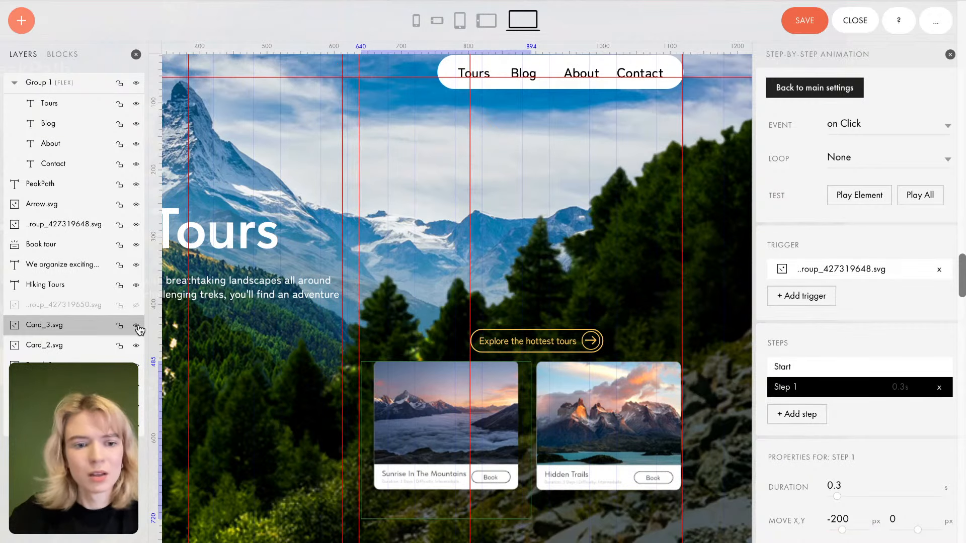
Step: Show the Mountain Trail card layer again and check its Step 1 position alongside the other cards' animation settings
{"action": "left_click", "coordinate": [135, 306]}
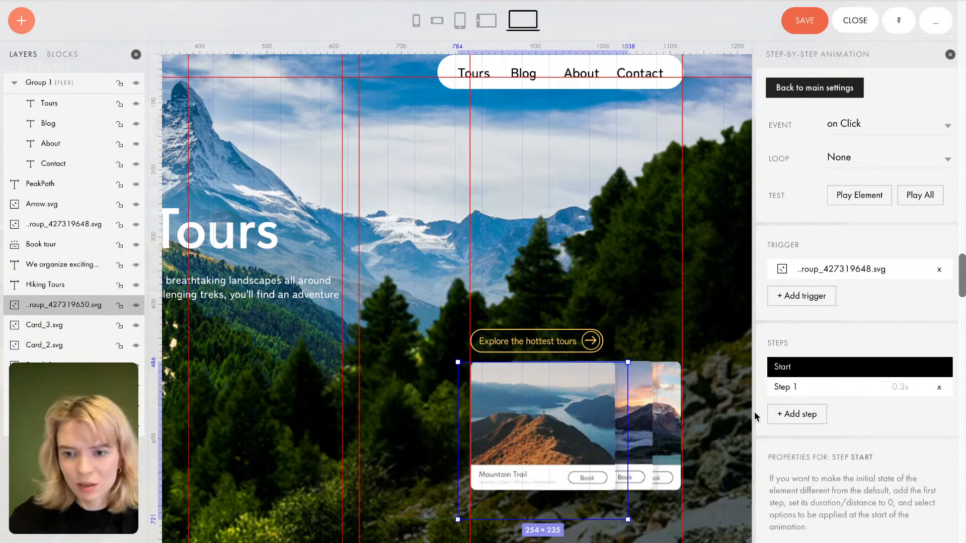
{"action": "left_click", "coordinate": [799, 391]}
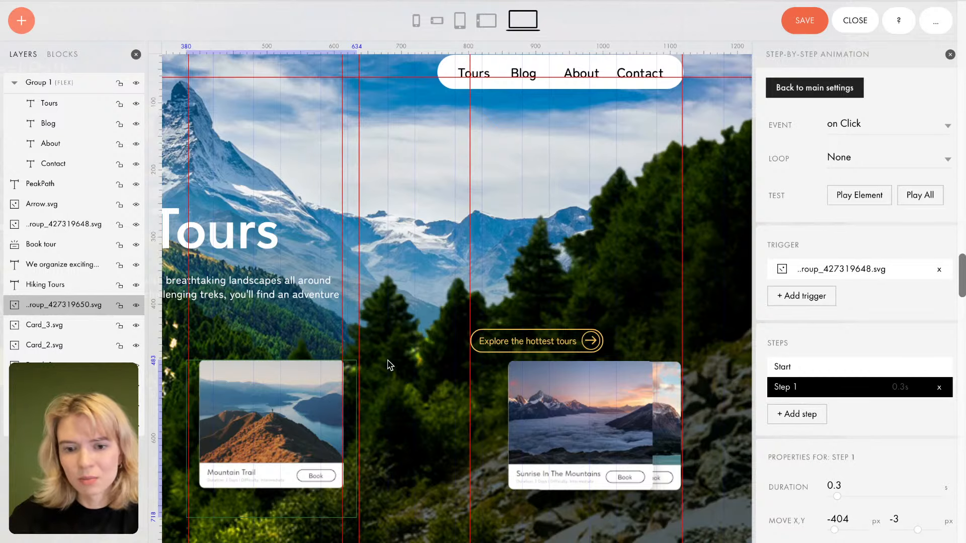
{"action": "left_click", "coordinate": [85, 330]}
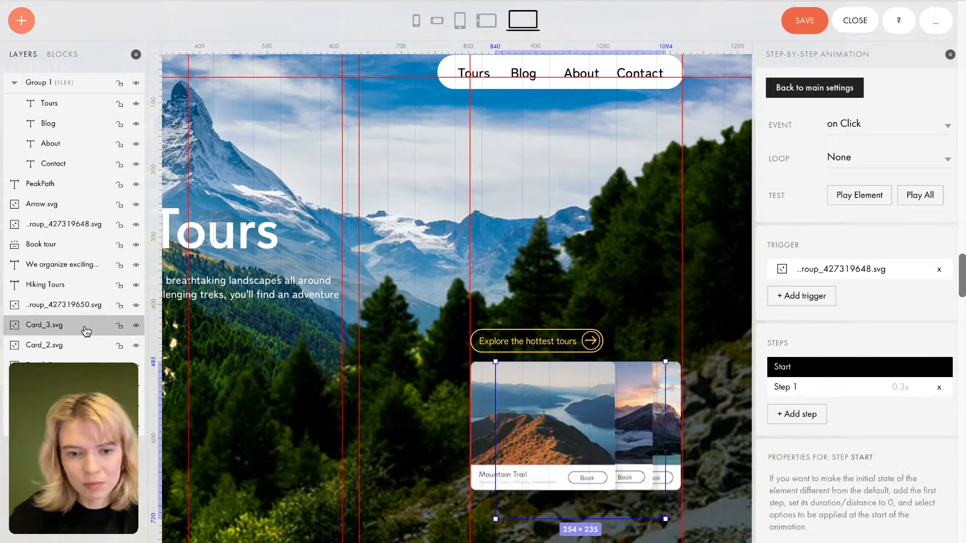
{"action": "left_click", "coordinate": [80, 347]}
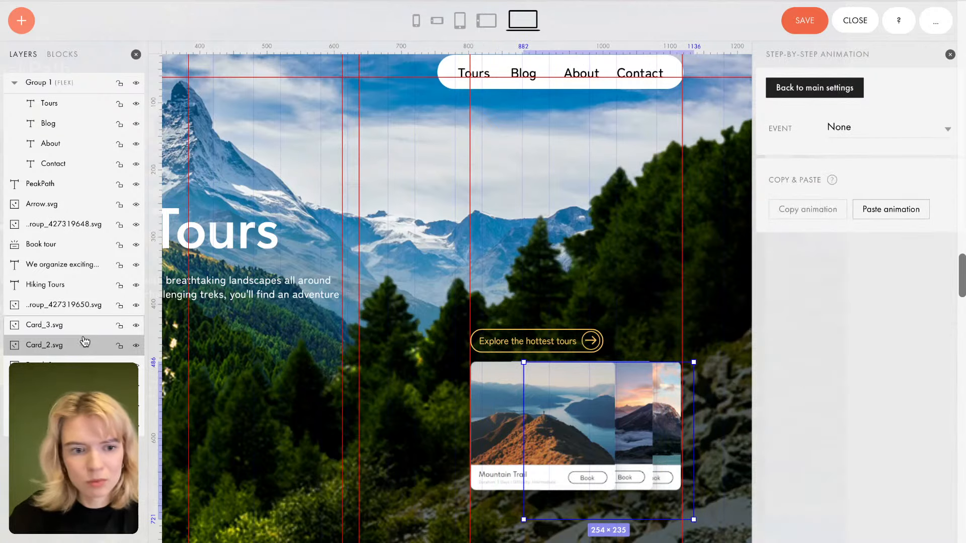
Step: With Card_3.svg in Step 1, move the two vertical guides beside it to 638 px and 659 px
{"action": "left_click", "coordinate": [104, 324]}
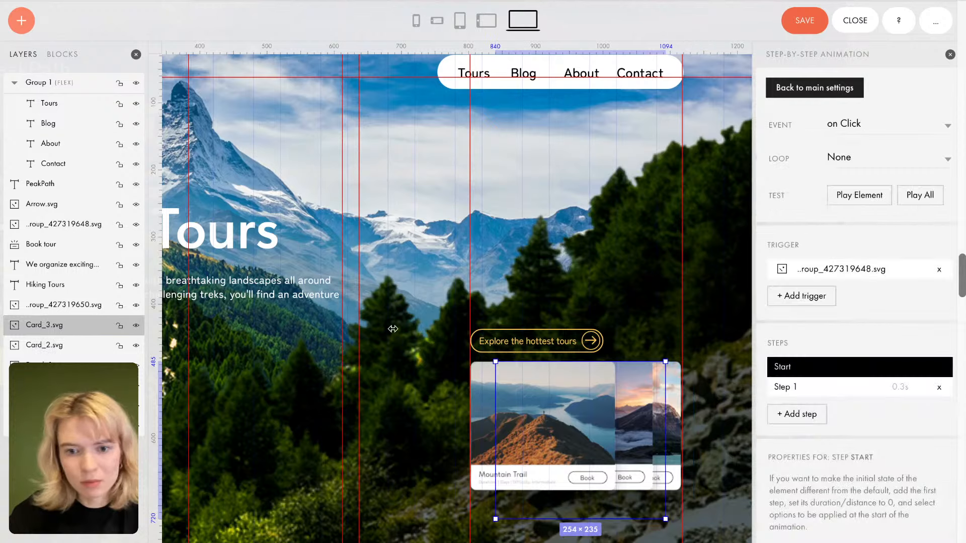
{"action": "left_click", "coordinate": [815, 389]}
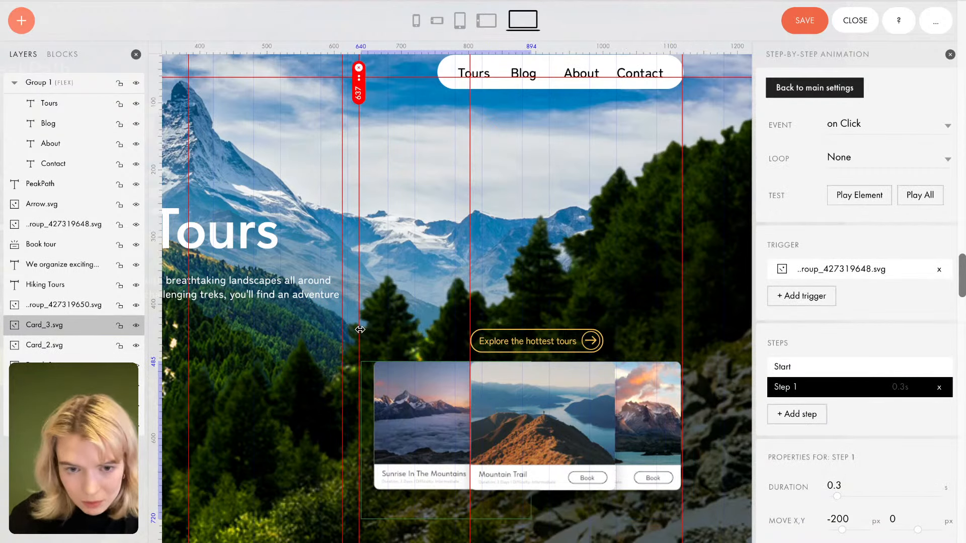
{"action": "mouse_move", "coordinate": [360, 329]}
{"action": "left_mouse_down"}
{"action": "mouse_move", "coordinate": [375, 326]}
{"action": "mouse_move", "coordinate": [349, 319]}
{"action": "mouse_move", "coordinate": [359, 314]}
{"action": "left_mouse_up"}
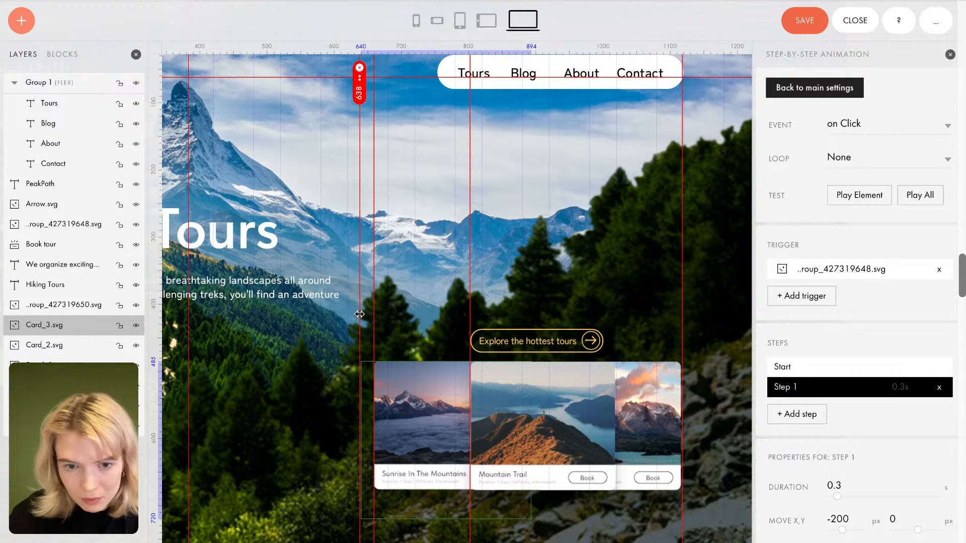
Step: Set the Mountain Trail card's horizontal move in on-click animation Step 1 to -380 px and save the block
{"action": "left_click", "coordinate": [560, 426]}
{"action": "left_click", "coordinate": [75, 327]}
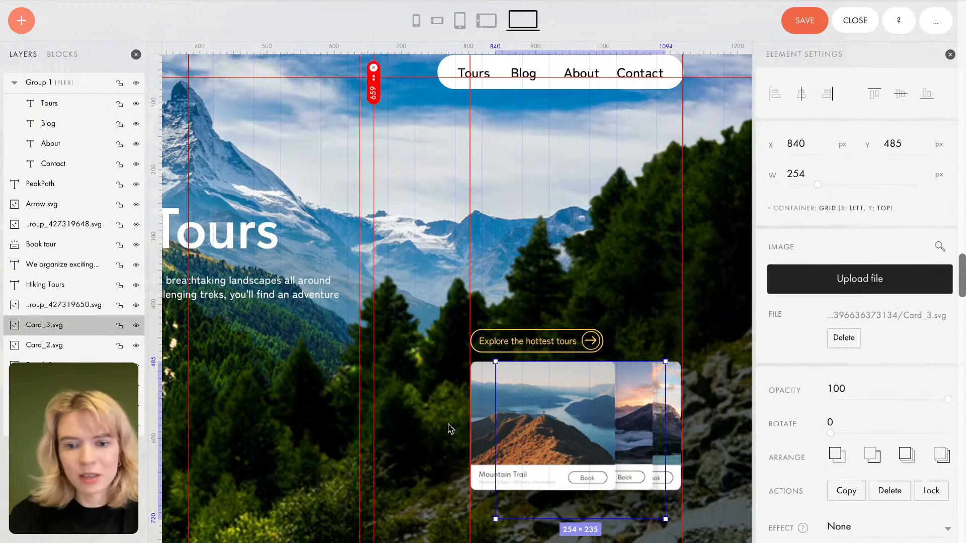
{"action": "left_click", "coordinate": [73, 305]}
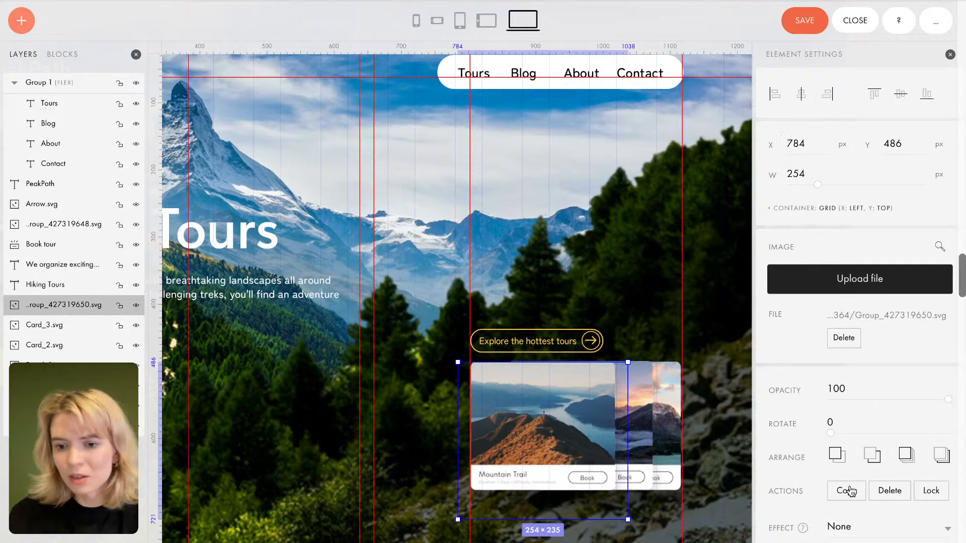
{"action": "scroll", "coordinate": [850, 491], "scroll_direction": "down", "scroll_amount": 5}
{"action": "left_click", "coordinate": [799, 457]}
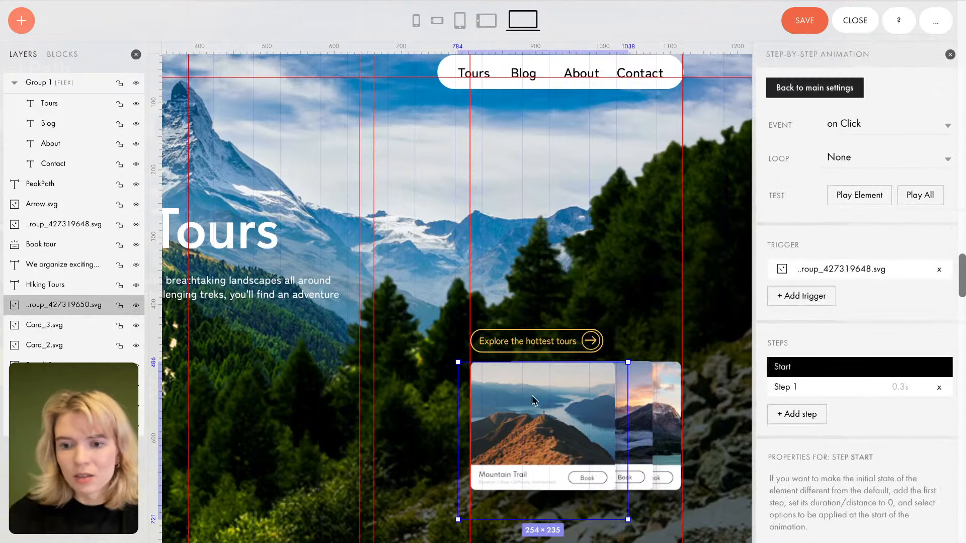
{"action": "left_click", "coordinate": [790, 387]}
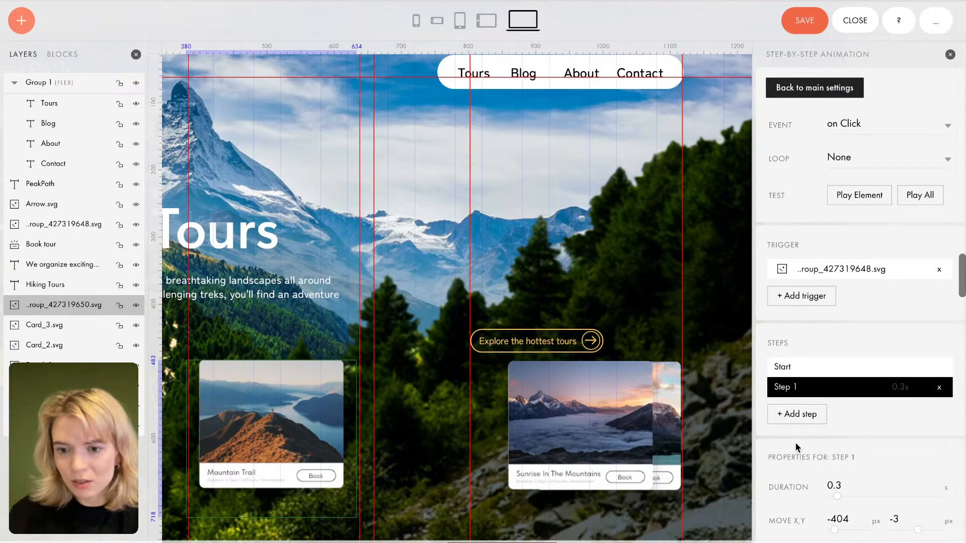
{"action": "left_click_drag", "start_coordinate": [835, 529], "coordinate": [838, 530]}
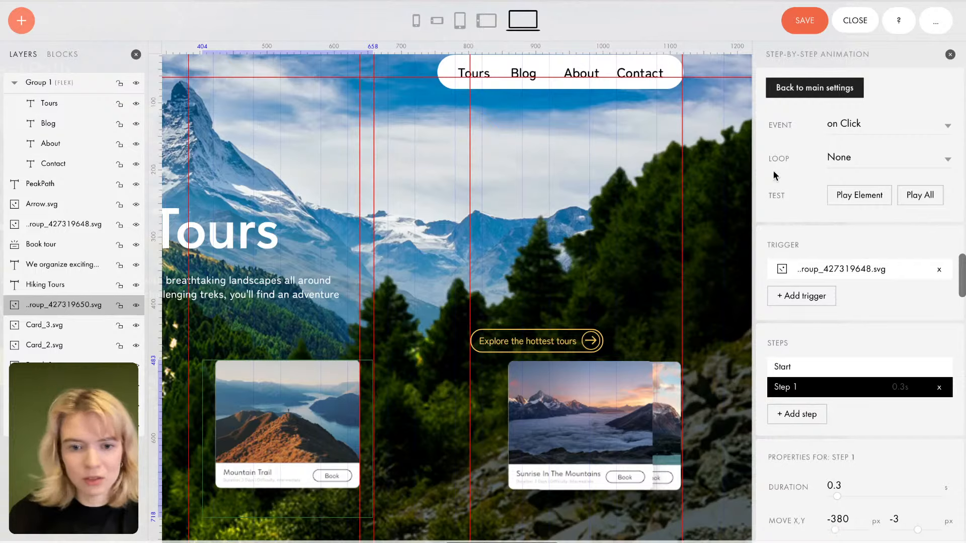
{"action": "left_click", "coordinate": [825, 29]}
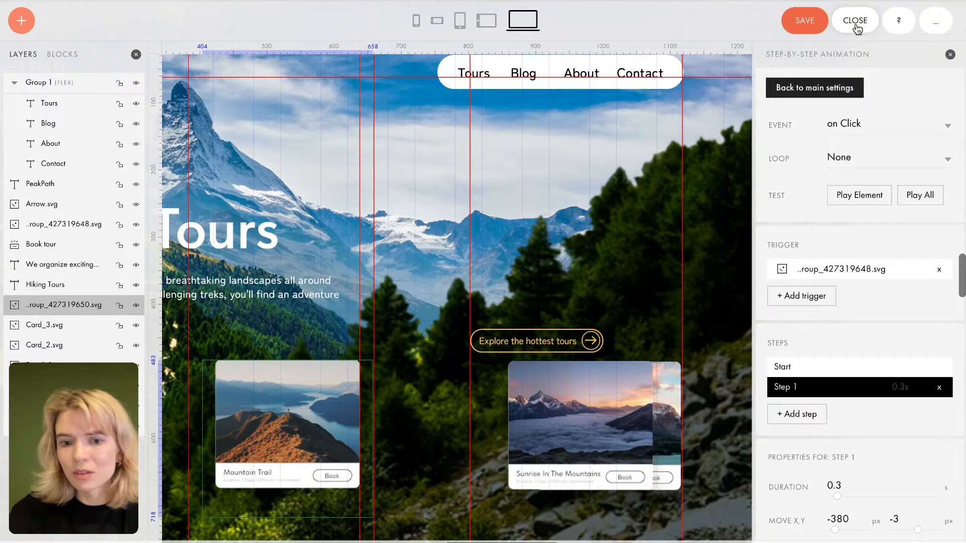
Step: Leave the block editor, then publish the main page and open its live version
{"action": "left_click", "coordinate": [857, 30]}
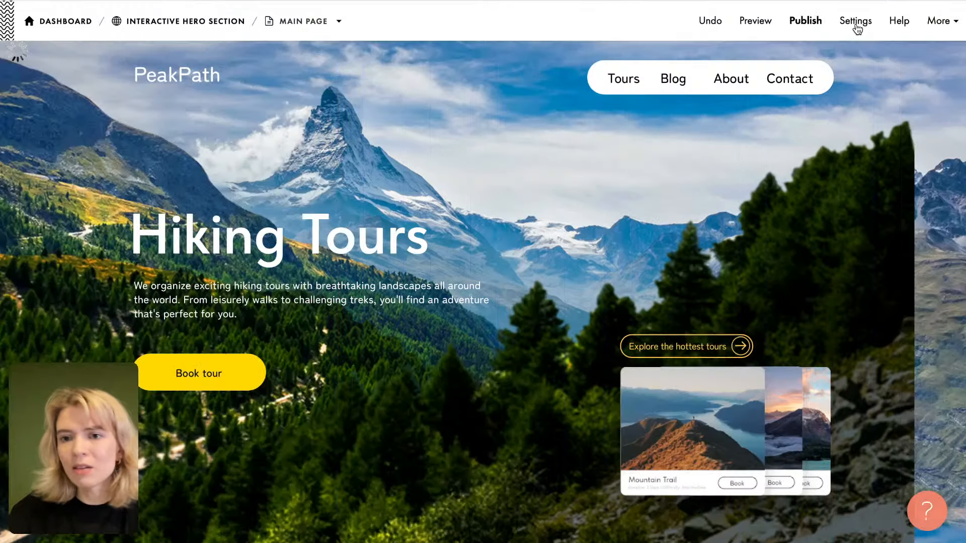
{"action": "left_click", "coordinate": [807, 25]}
{"action": "left_click", "coordinate": [467, 213]}
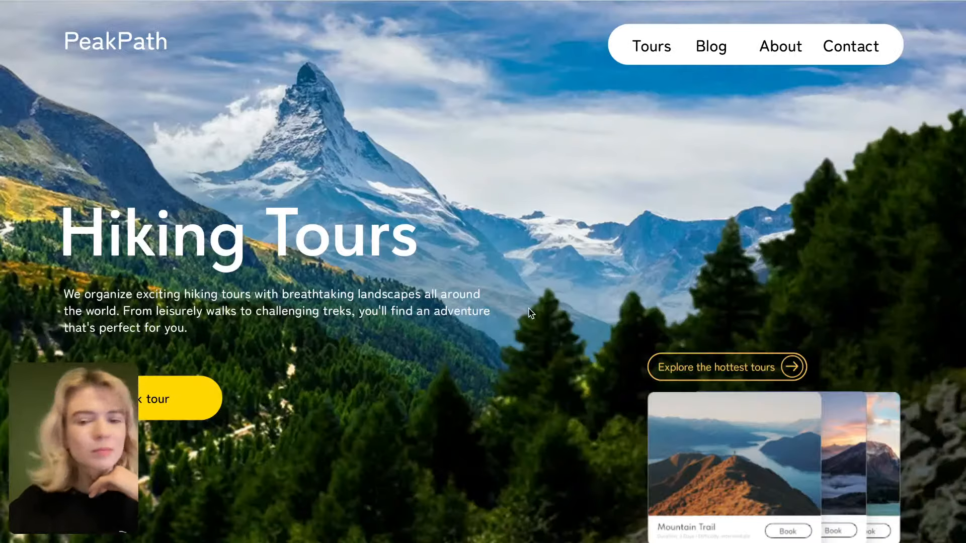
Step: Examine how the mountain and forest layers of the published hero section move while the page scrolls
{"action": "scroll", "coordinate": [523, 327], "scroll_direction": "down", "scroll_amount": 1}
{"action": "scroll", "coordinate": [524, 332], "scroll_direction": "up", "scroll_amount": 1}
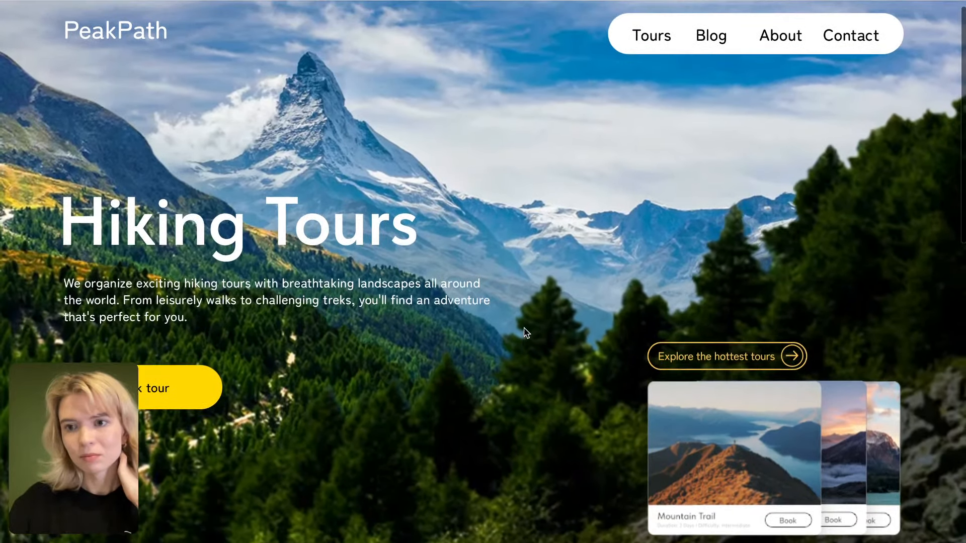
{"action": "scroll", "coordinate": [524, 332], "scroll_direction": "down", "scroll_amount": 2}
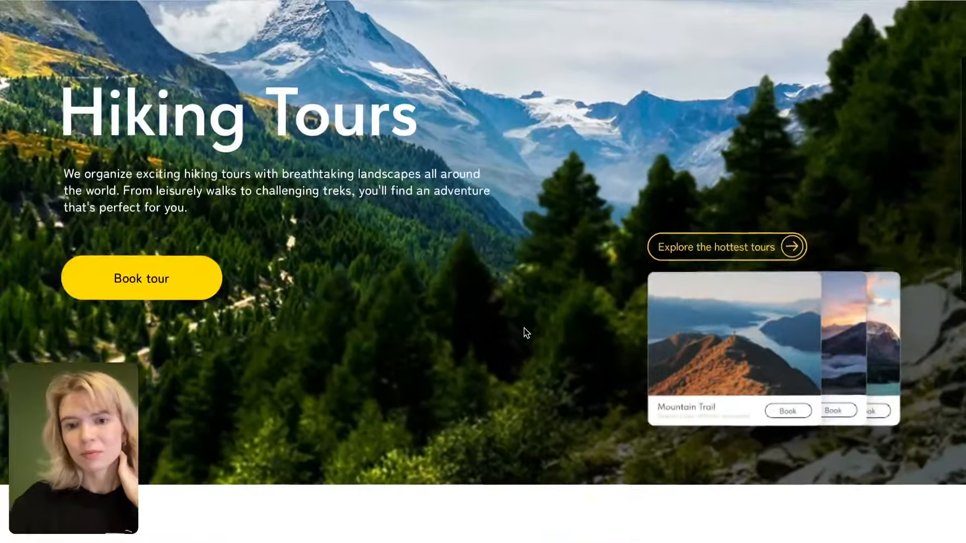
{"action": "scroll", "coordinate": [524, 332], "scroll_direction": "up", "scroll_amount": 3}
{"action": "scroll", "coordinate": [524, 332], "scroll_direction": "down", "scroll_amount": 2}
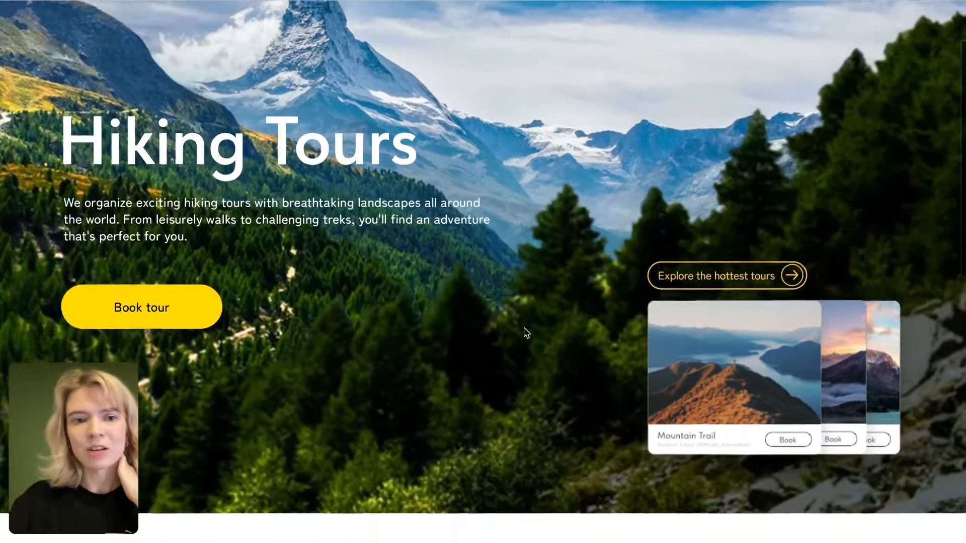
{"action": "scroll", "coordinate": [524, 332], "scroll_direction": "up", "scroll_amount": 2}
{"action": "scroll", "coordinate": [524, 328], "scroll_direction": "down", "scroll_amount": 2}
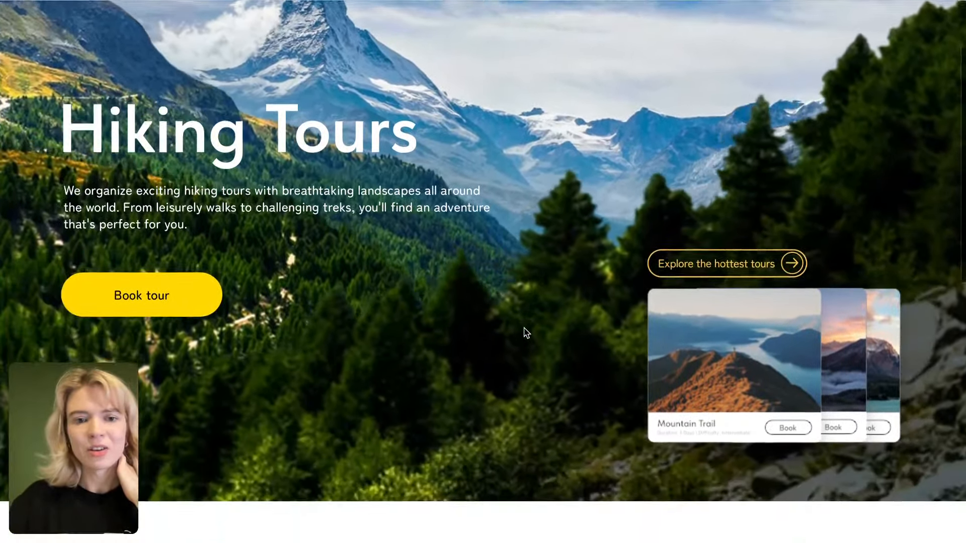
{"action": "scroll", "coordinate": [524, 328], "scroll_direction": "up", "scroll_amount": 2}
{"action": "scroll", "coordinate": [526, 332], "scroll_direction": "down", "scroll_amount": 2}
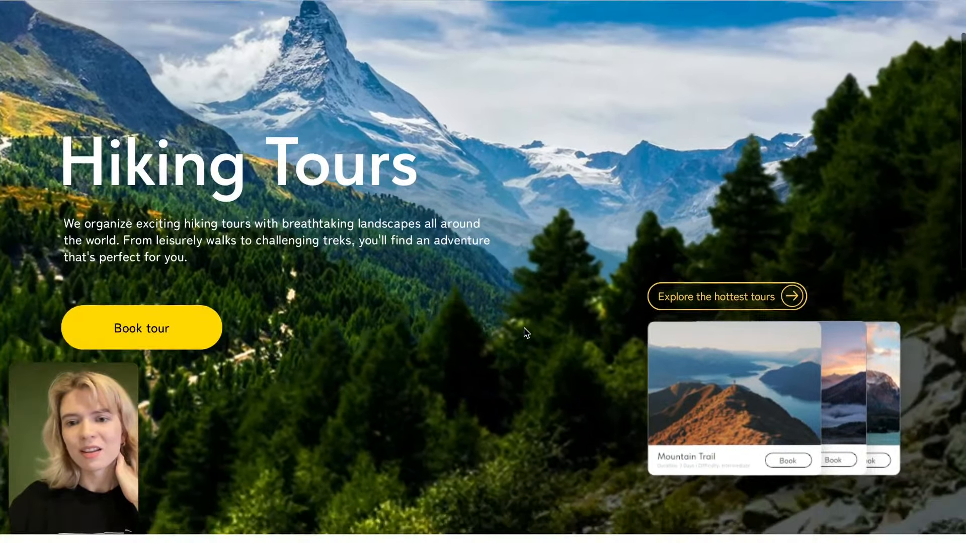
{"action": "scroll", "coordinate": [526, 333], "scroll_direction": "up", "scroll_amount": 2}
{"action": "scroll", "coordinate": [526, 333], "scroll_direction": "down", "scroll_amount": 2}
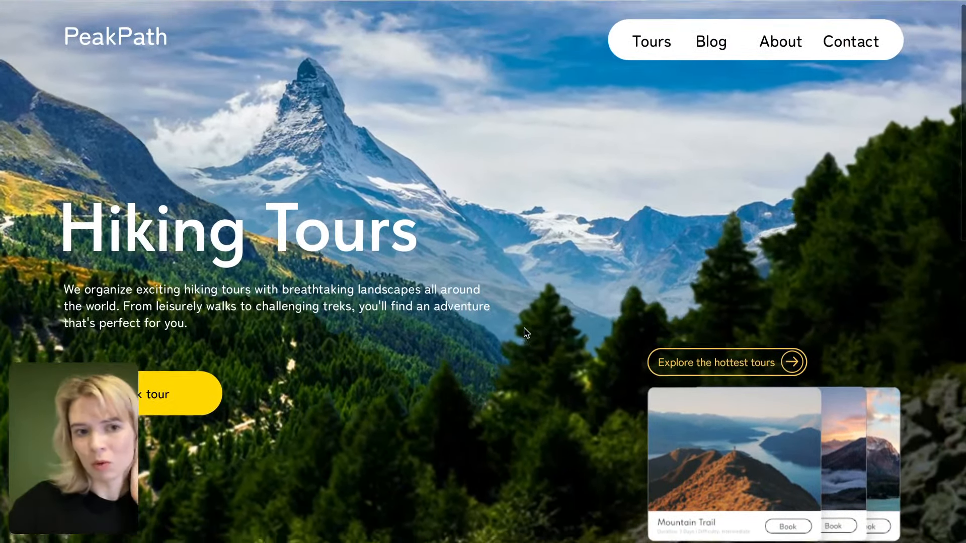
{"action": "scroll", "coordinate": [526, 334], "scroll_direction": "up", "scroll_amount": 2}
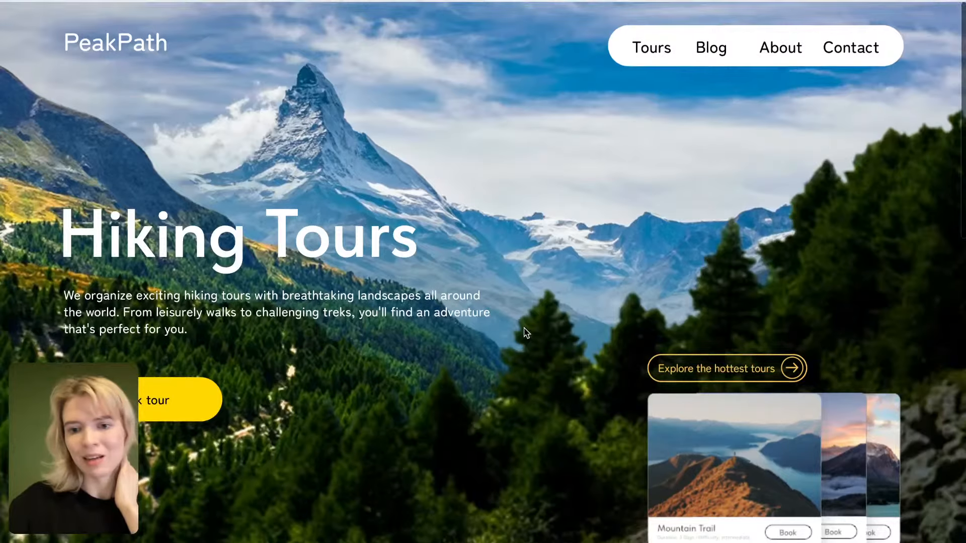
{"action": "scroll", "coordinate": [526, 333], "scroll_direction": "down", "scroll_amount": 2}
{"action": "scroll", "coordinate": [526, 333], "scroll_direction": "up", "scroll_amount": 2}
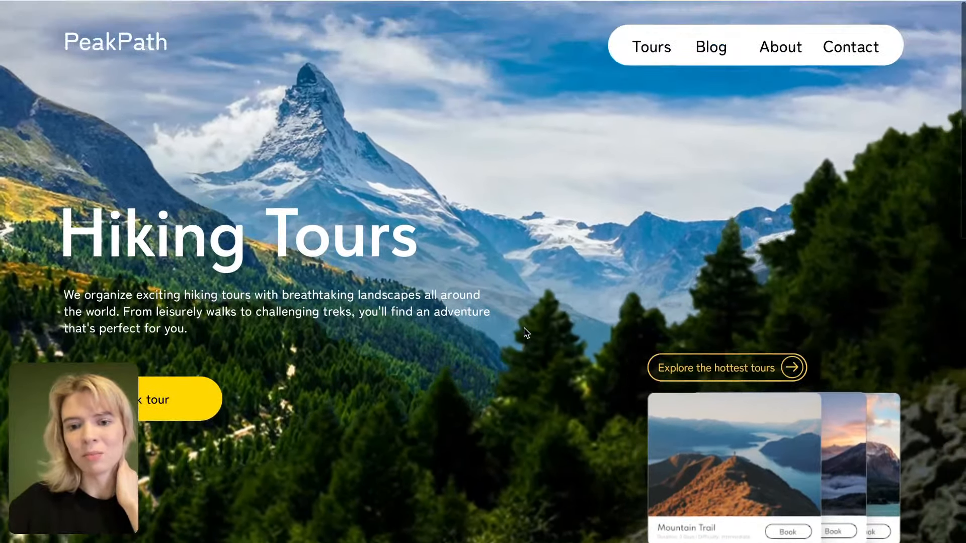
{"action": "scroll", "coordinate": [525, 333], "scroll_direction": "down", "scroll_amount": 3}
{"action": "scroll", "coordinate": [526, 333], "scroll_direction": "up", "scroll_amount": 2}
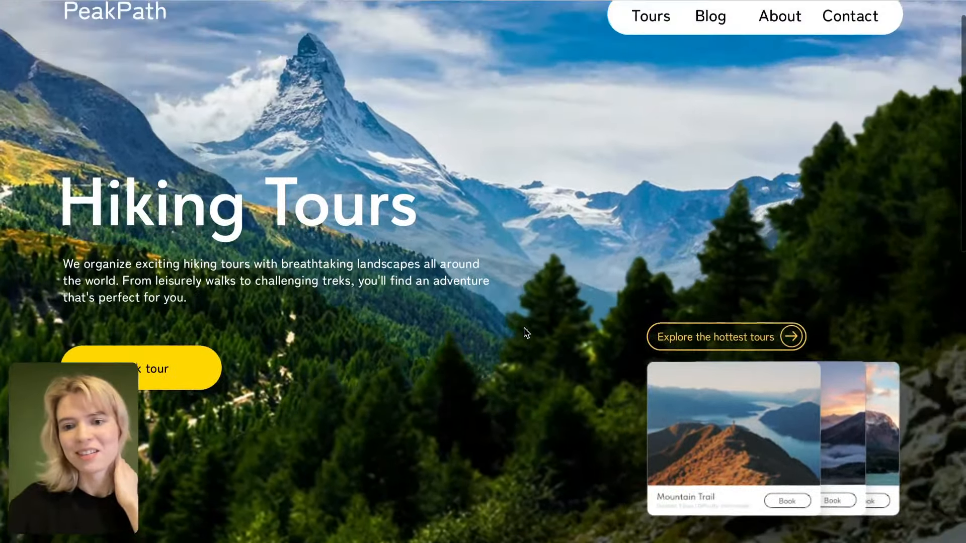
{"action": "scroll", "coordinate": [526, 333], "scroll_direction": "down", "scroll_amount": 3}
{"action": "scroll", "coordinate": [526, 333], "scroll_direction": "up", "scroll_amount": 2}
{"action": "scroll", "coordinate": [526, 333], "scroll_direction": "up", "scroll_amount": 1}
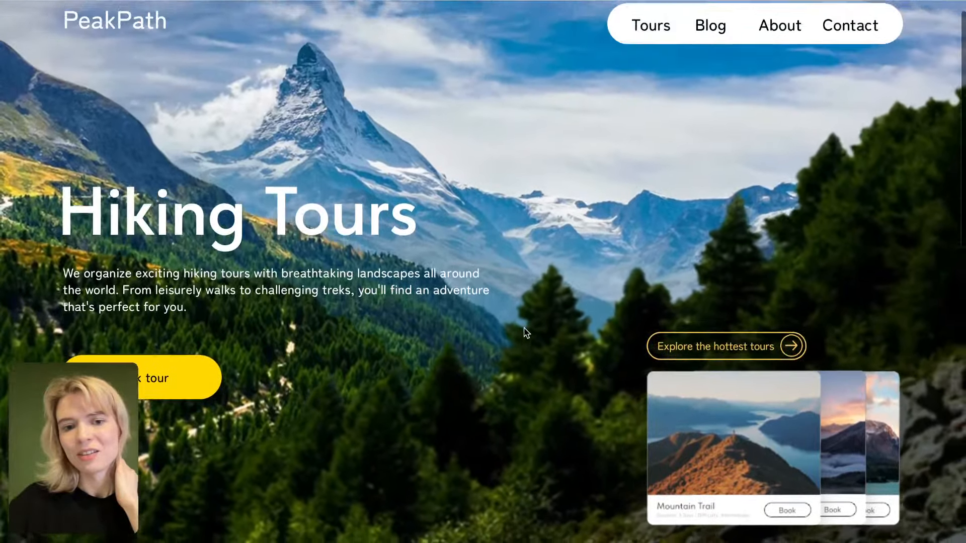
{"action": "scroll", "coordinate": [526, 333], "scroll_direction": "down", "scroll_amount": 2}
{"action": "scroll", "coordinate": [526, 333], "scroll_direction": "up", "scroll_amount": 2}
{"action": "scroll", "coordinate": [526, 333], "scroll_direction": "down", "scroll_amount": 2}
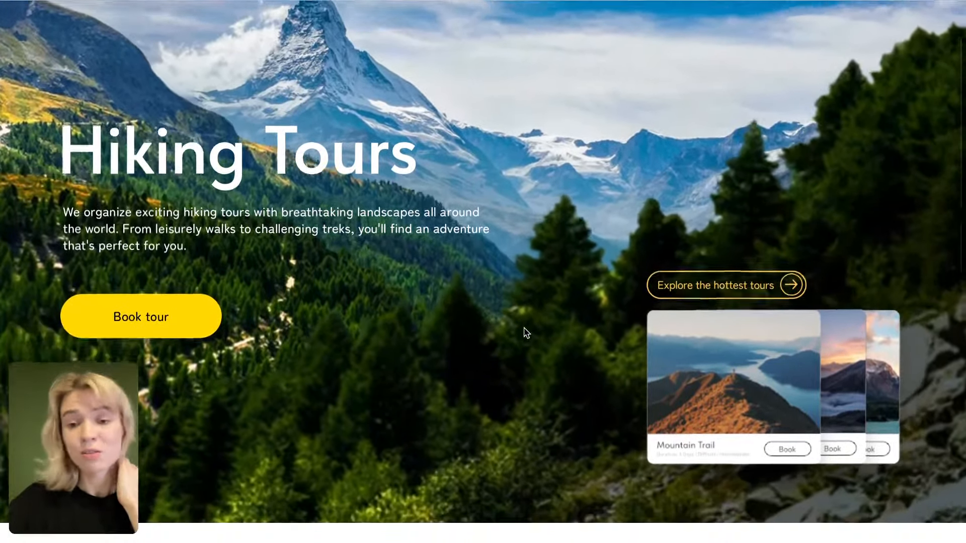
{"action": "scroll", "coordinate": [525, 333], "scroll_direction": "up", "scroll_amount": 2}
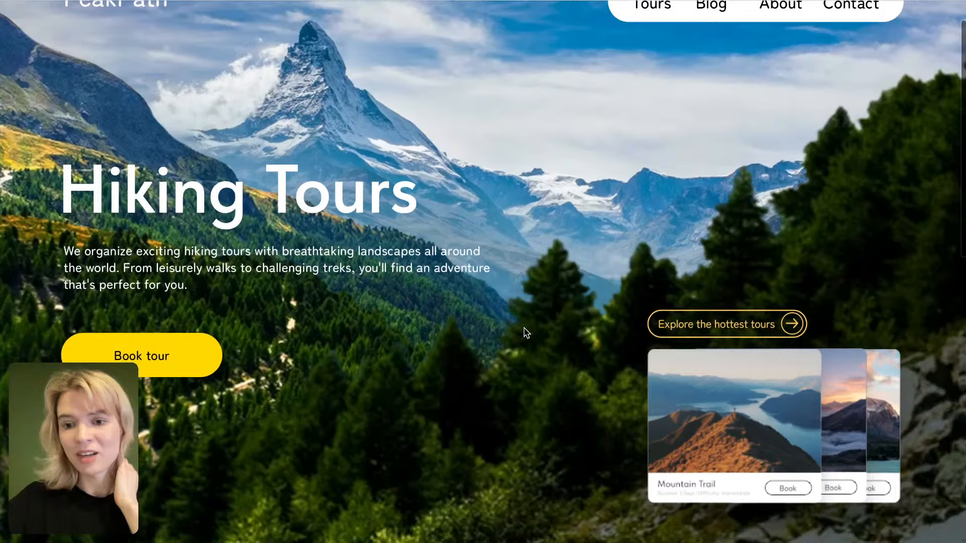
Step: Test the "Explore the hottest tours" animation on the published page by spreading the tour cards and collapsing them again
{"action": "left_click", "coordinate": [746, 326]}
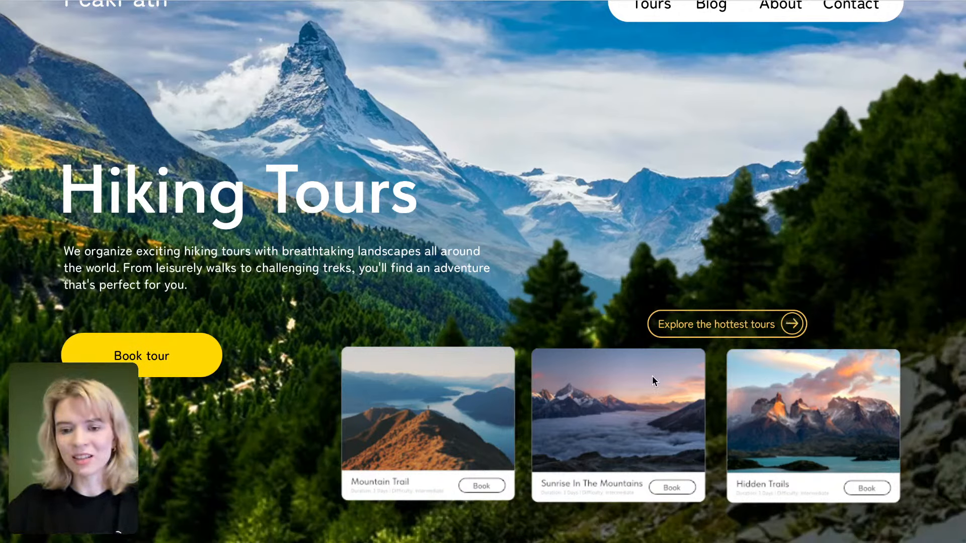
{"action": "left_click", "coordinate": [711, 325]}
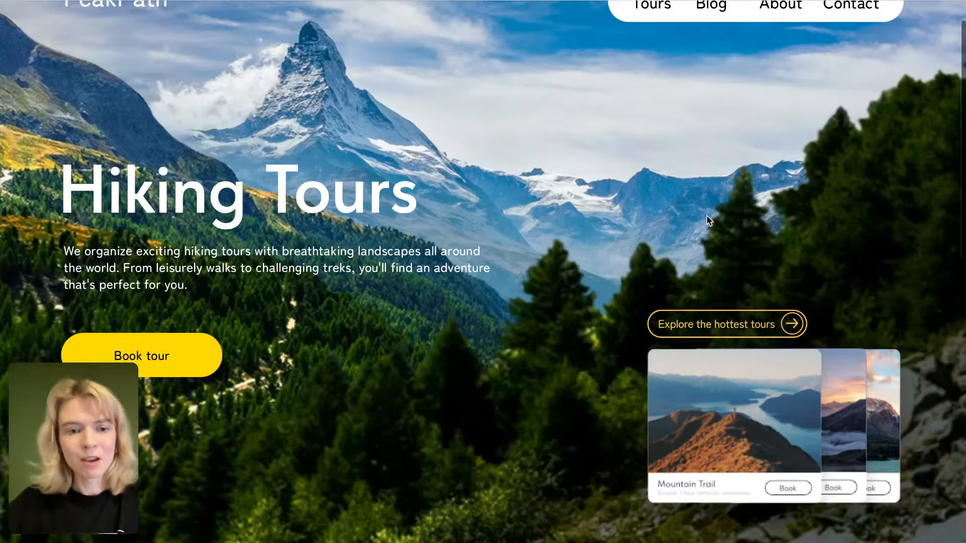
{"action": "scroll", "coordinate": [706, 215], "scroll_direction": "up", "scroll_amount": 1}
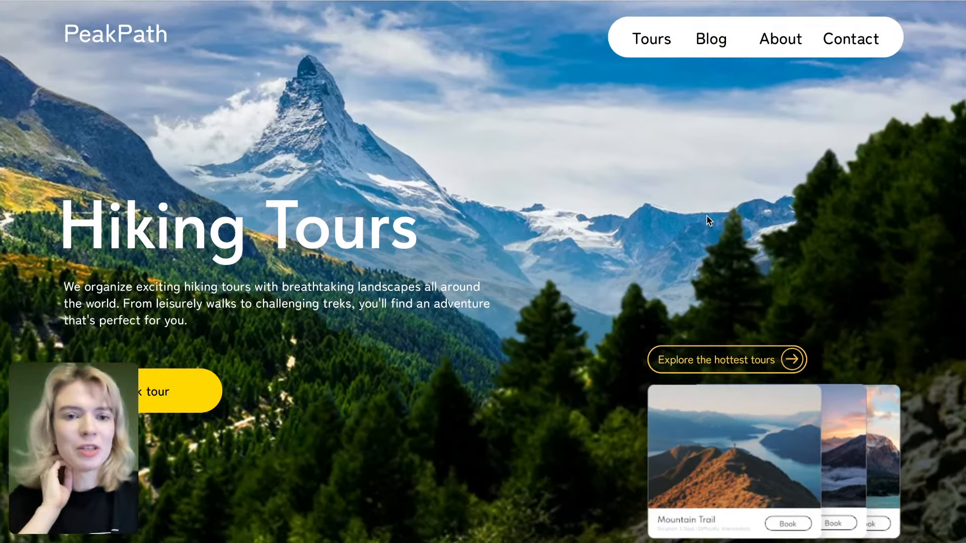